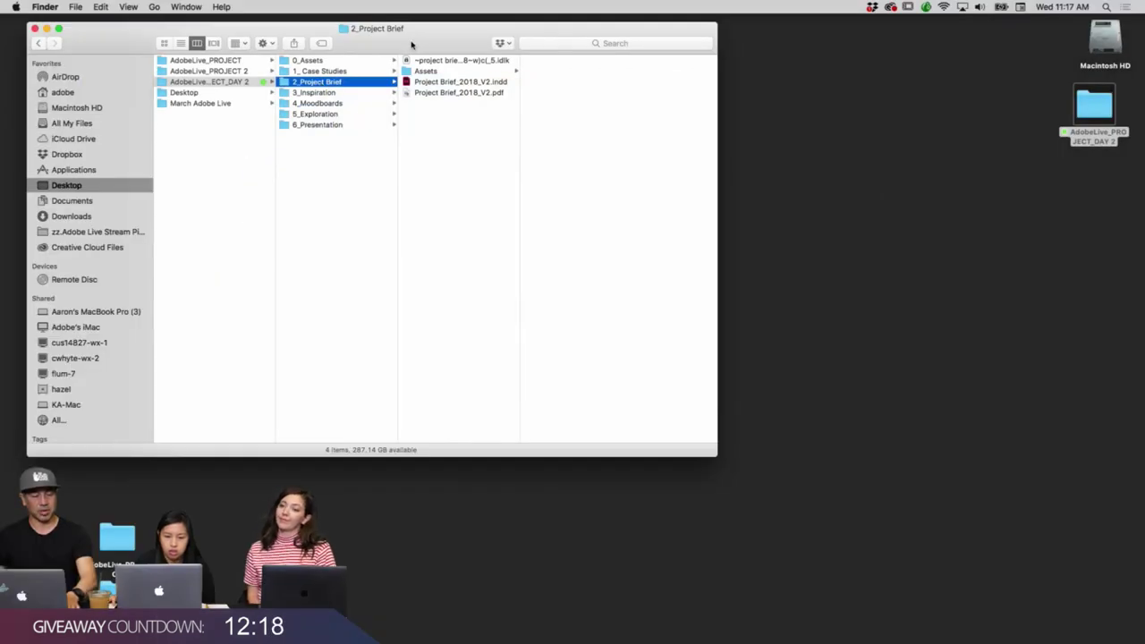
Enlarge the 2_Project Brief folder window and open Project Brief_2018_V2.pdf.
drag(427, 46, 425, 68)
drag(721, 477, 902, 542)
click(448, 120)
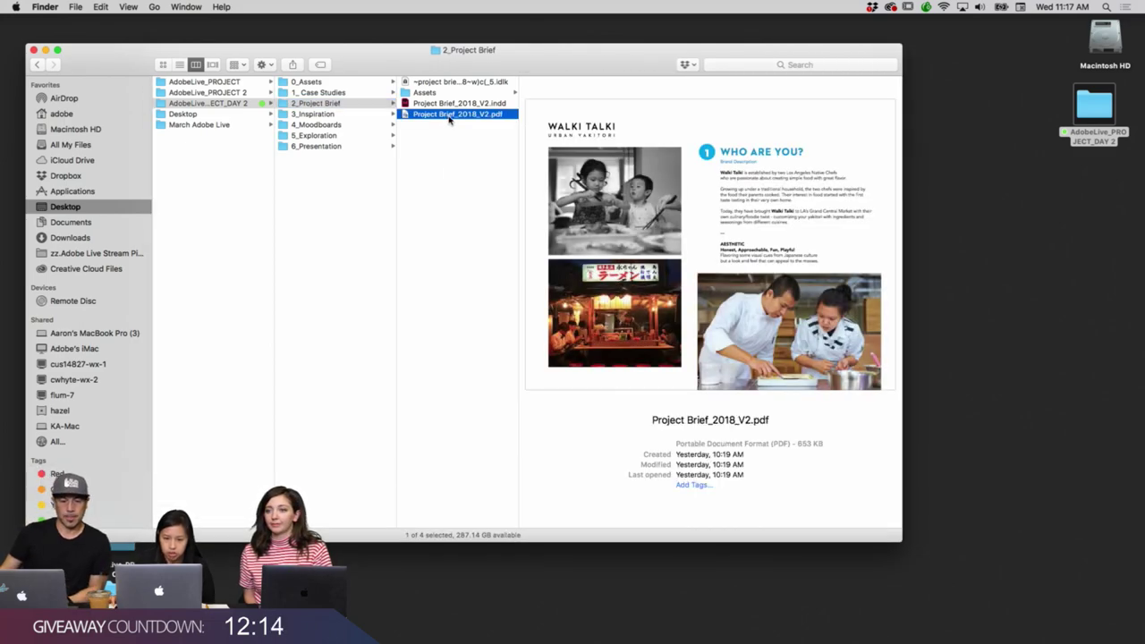
double_click(448, 119)
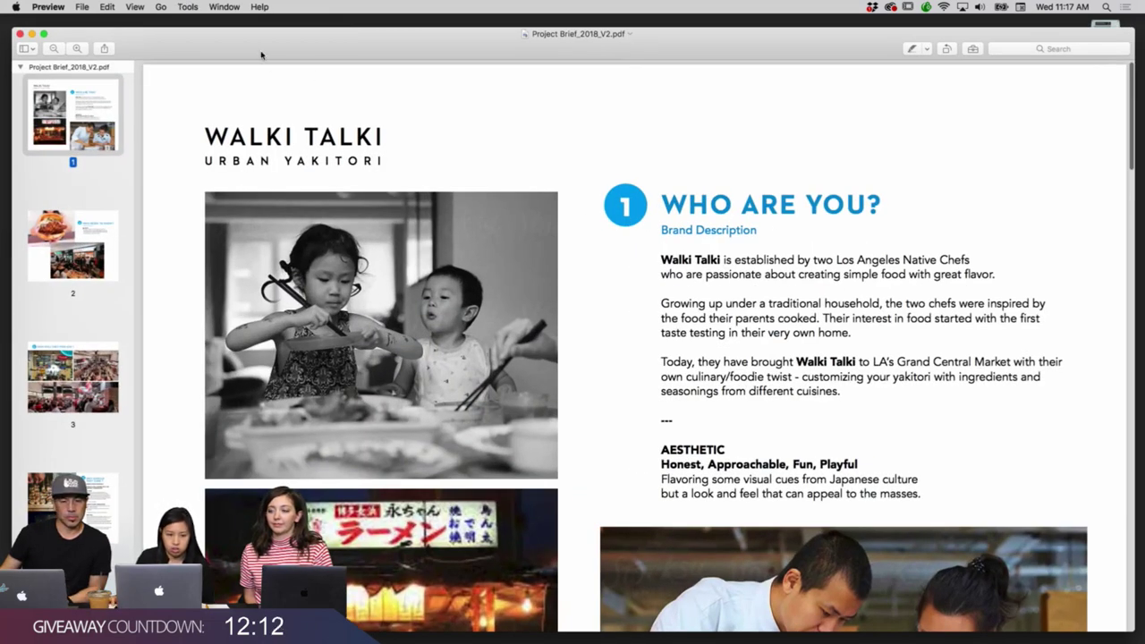
Read the Walki Talki brand description and aesthetic notes in section 1, Who Are You?
scroll(421, 213, down, 2)
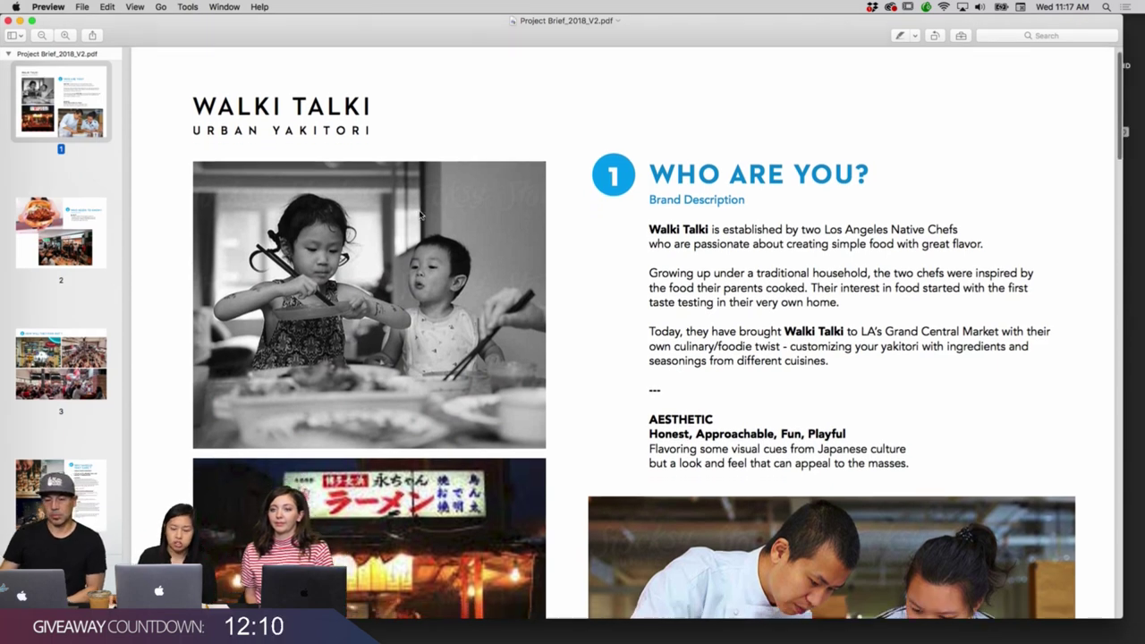
scroll(420, 217, down, 1)
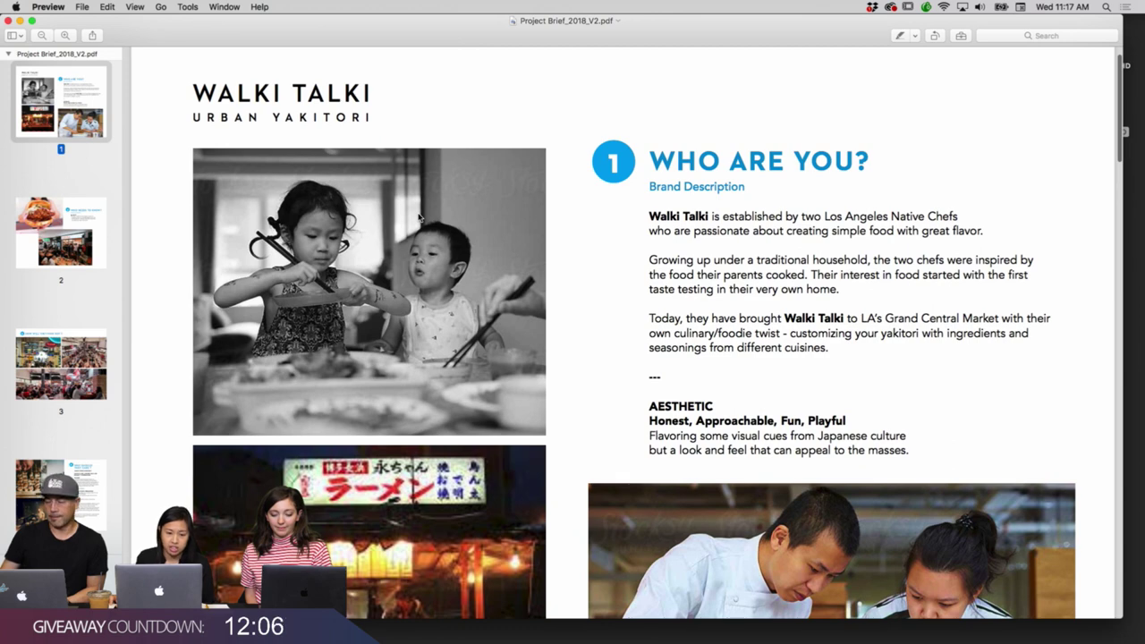
scroll(421, 219, up, 1)
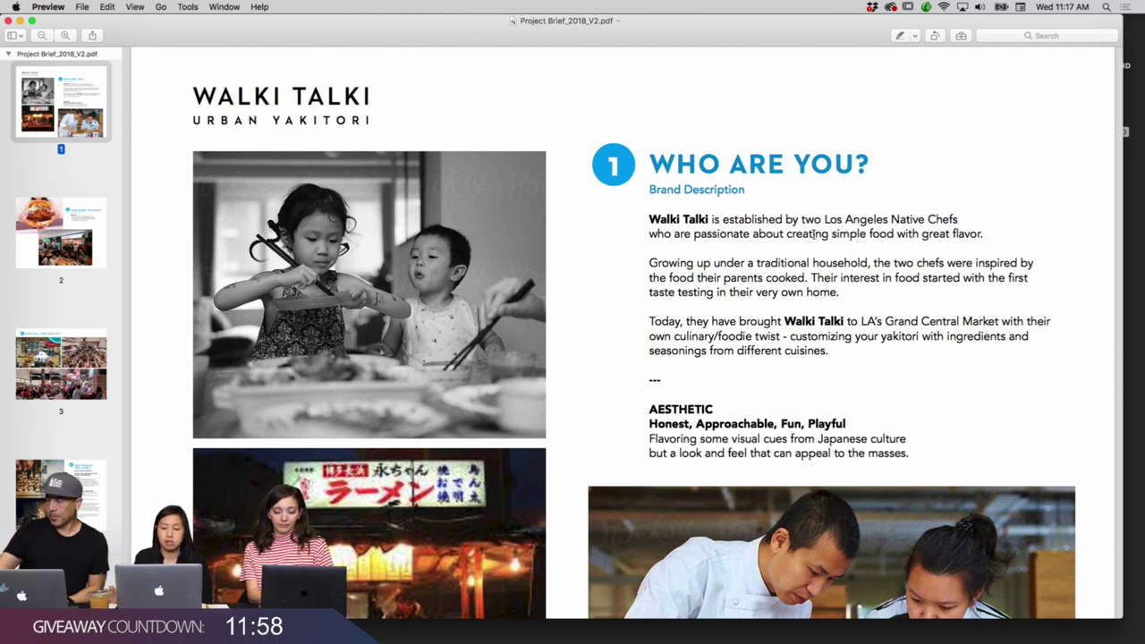
scroll(784, 254, down, 2)
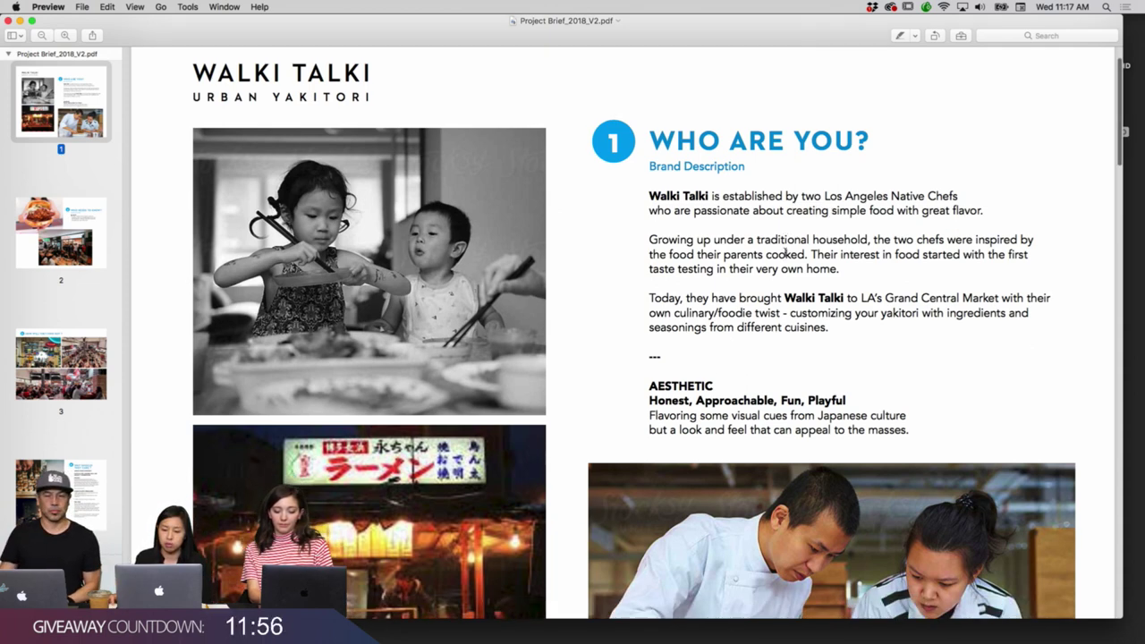
scroll(785, 254, down, 5)
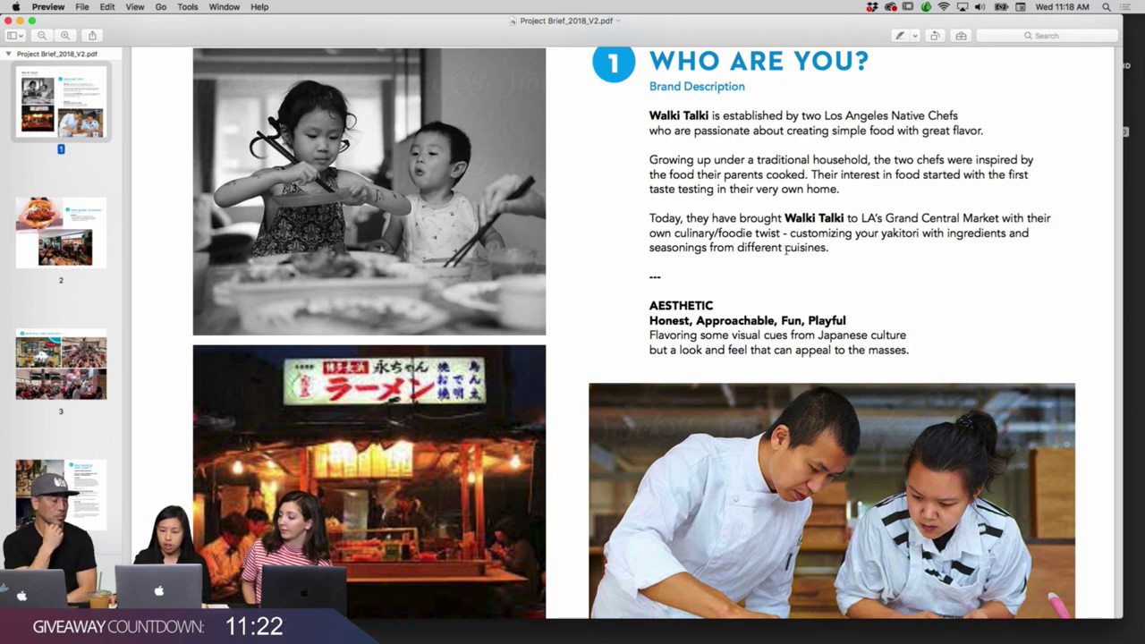
scroll(786, 250, down, 3)
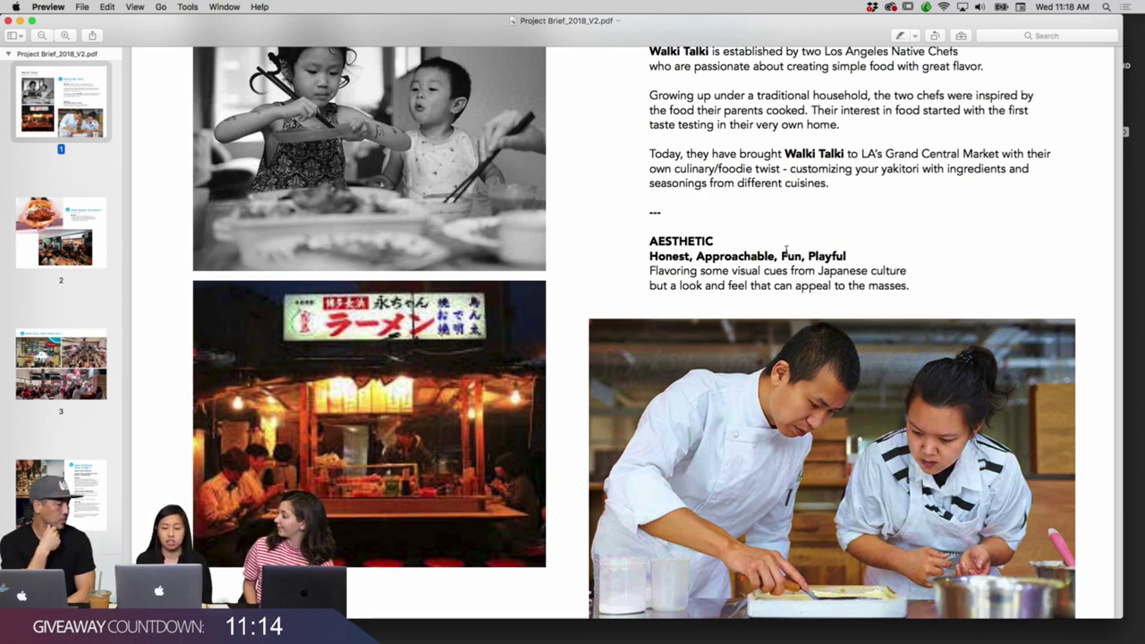
Review the target demographic text and photos in section 2, Who Needs to Know?
scroll(786, 250, down, 10)
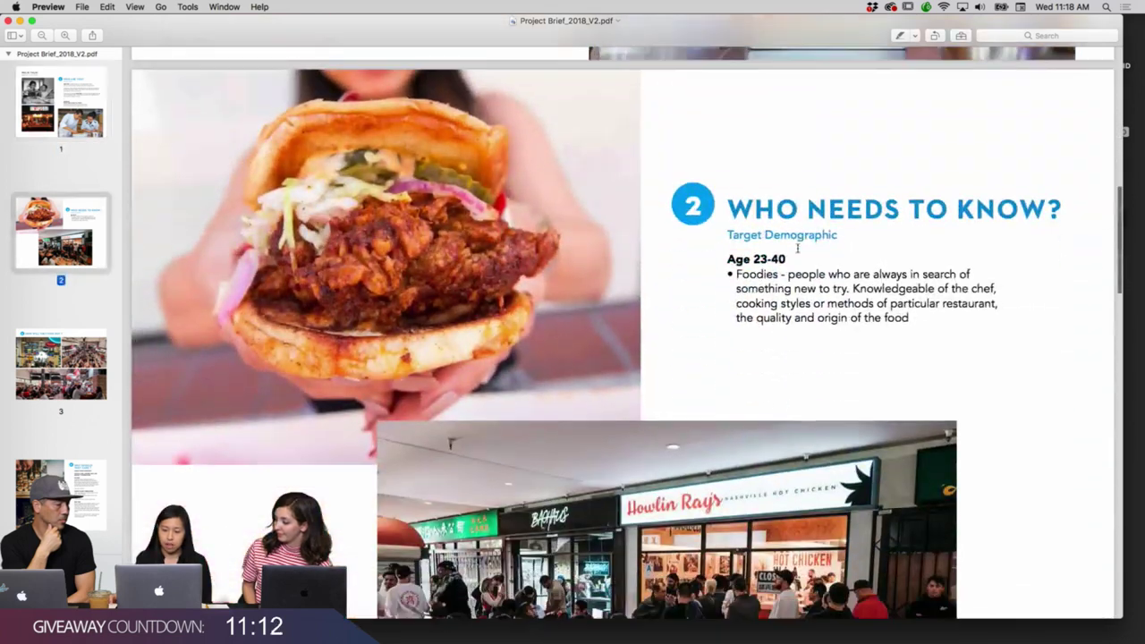
scroll(796, 251, up, 2)
scroll(796, 251, down, 3)
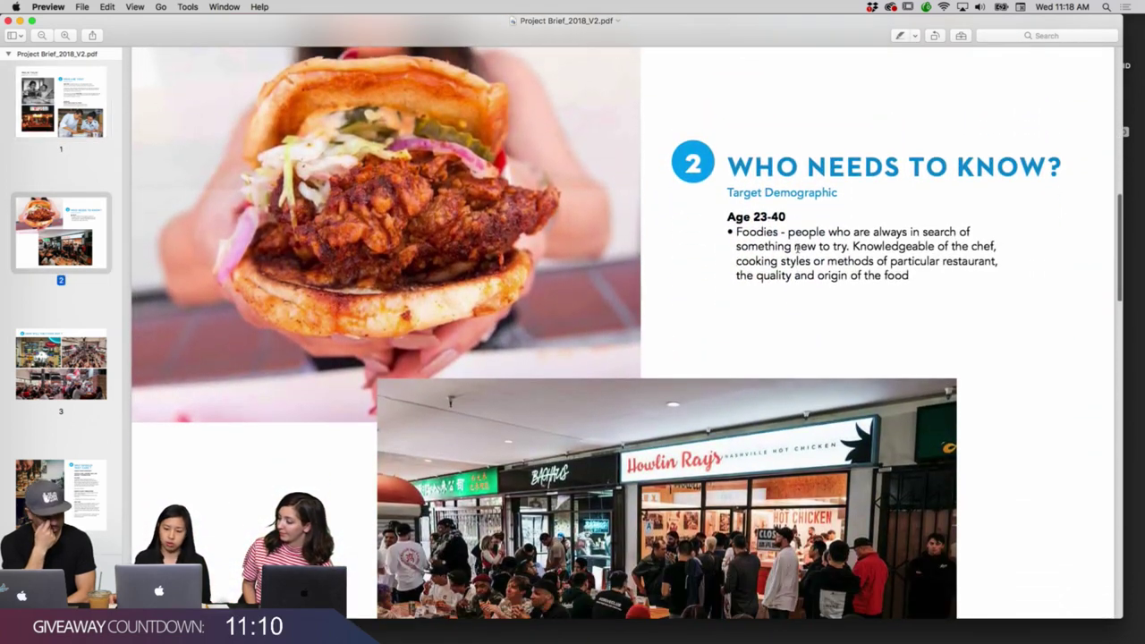
scroll(797, 249, down, 1)
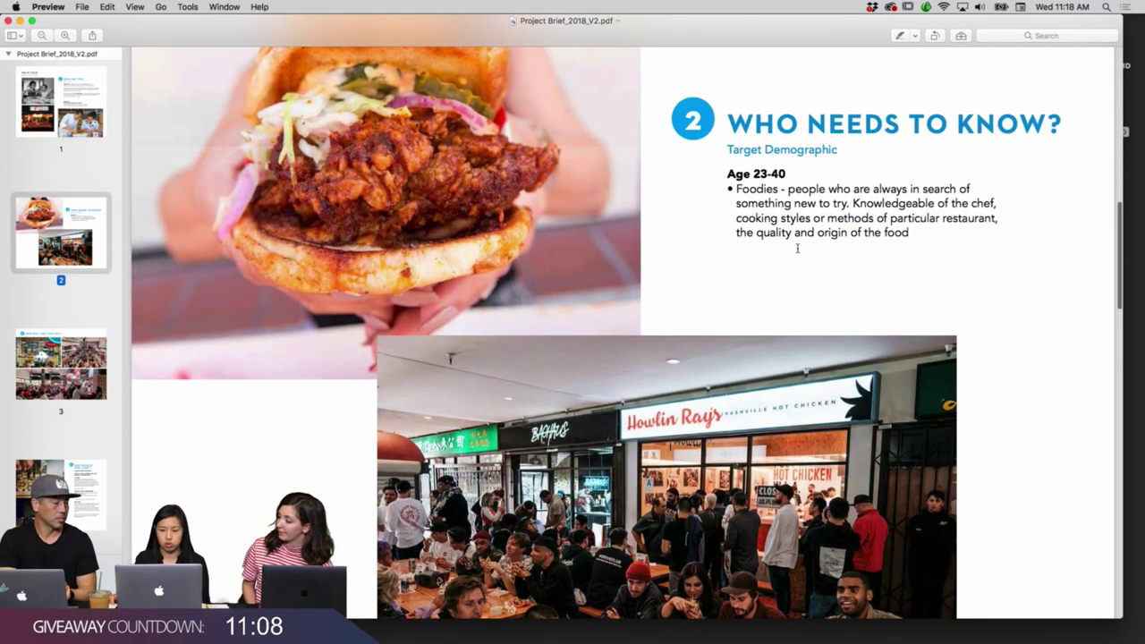
scroll(797, 249, up, 2)
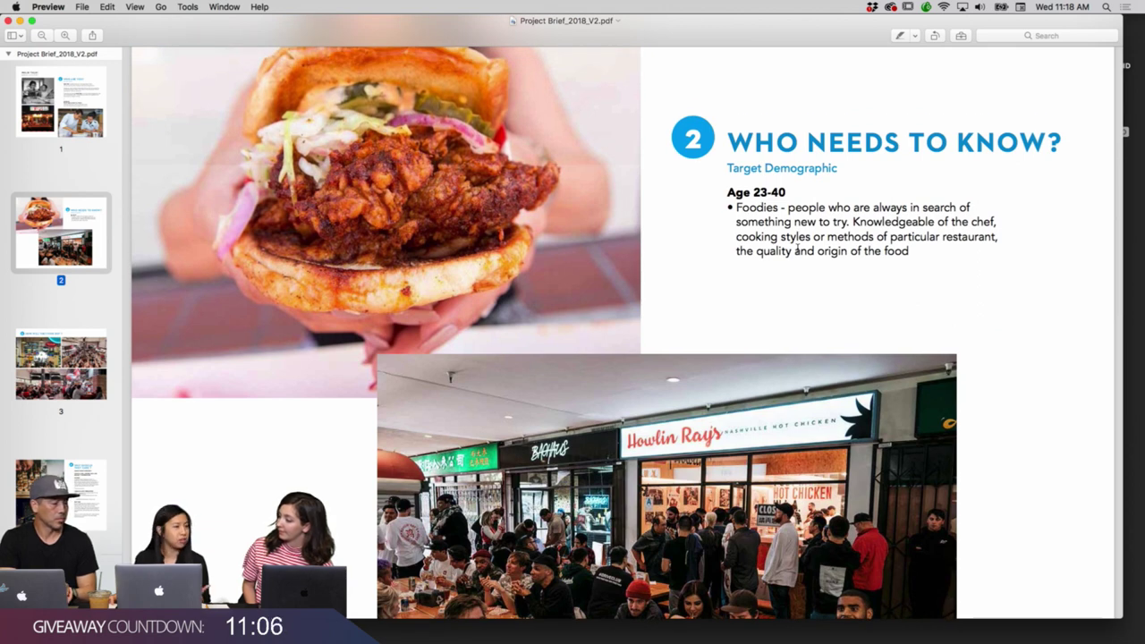
scroll(797, 249, down, 5)
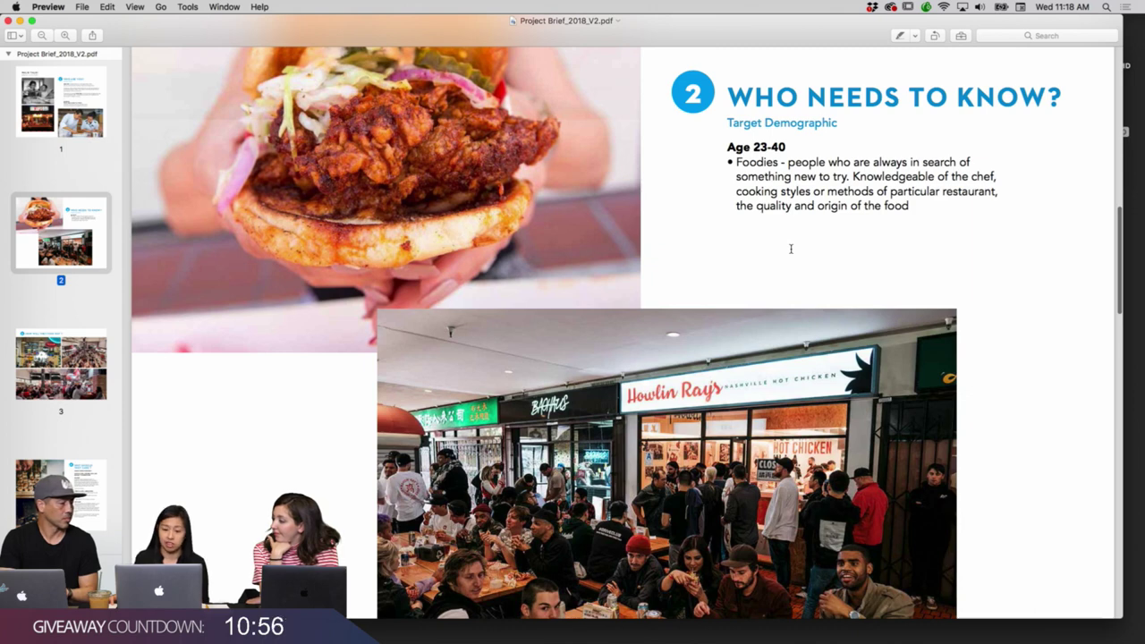
scroll(791, 249, down, 1)
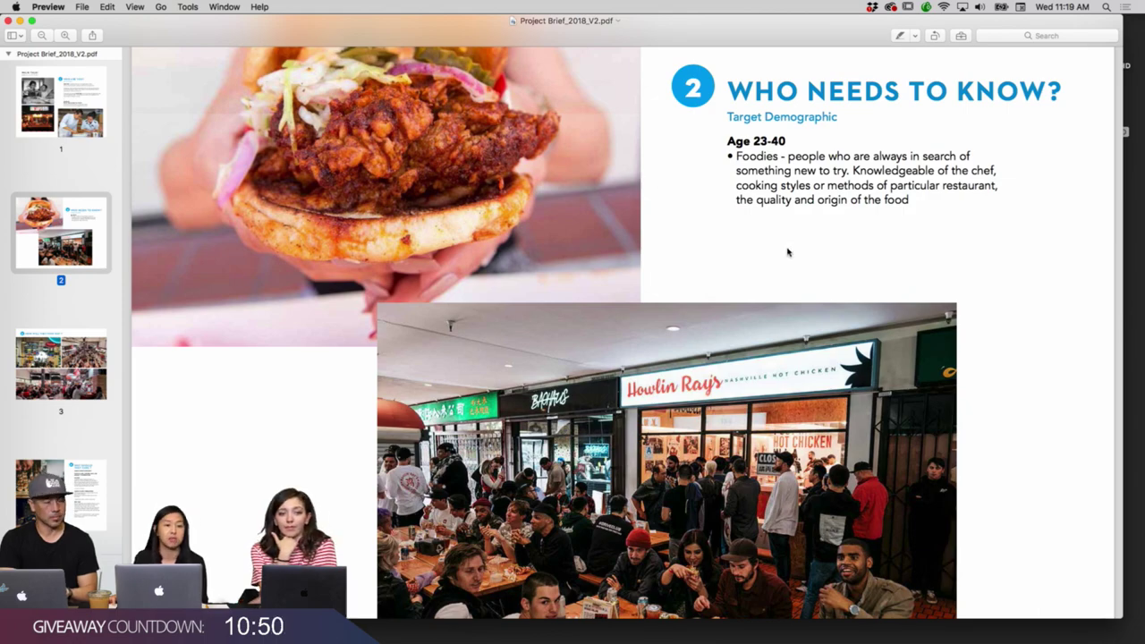
Examine the food market photos in section 3, How Will They Find Out?
scroll(799, 252, down, 10)
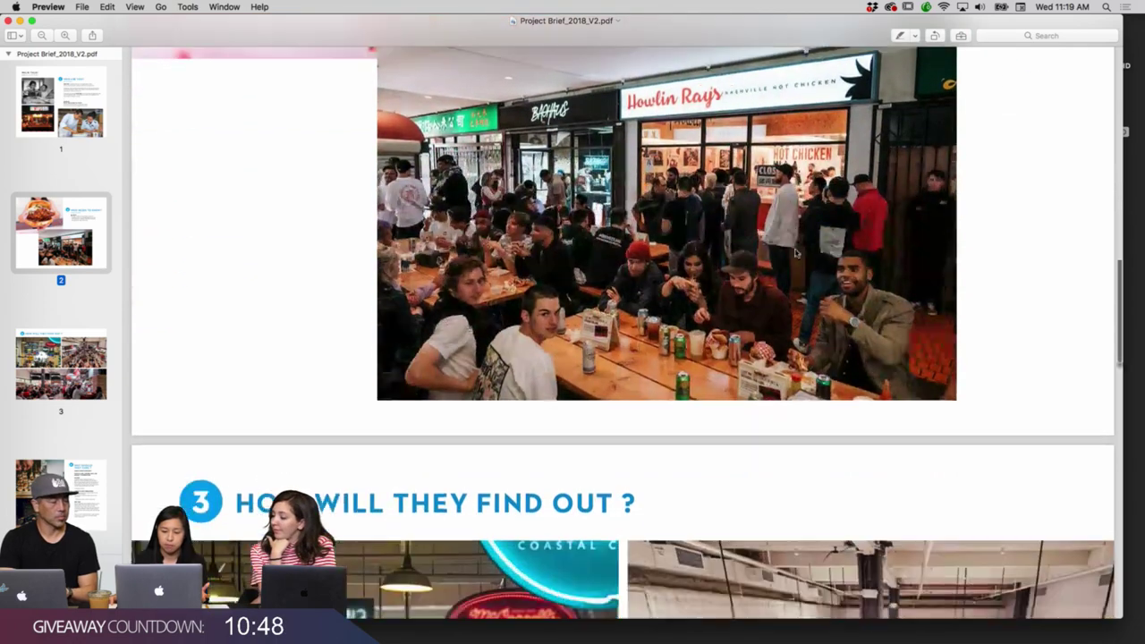
scroll(795, 254, down, 6)
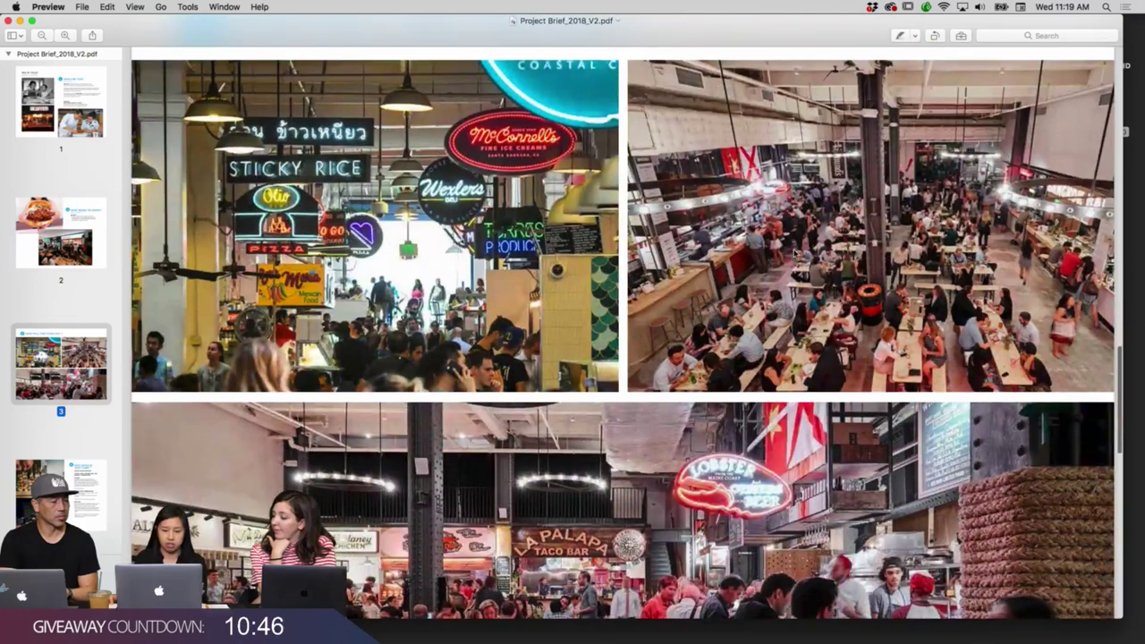
scroll(795, 253, down, 3)
scroll(794, 255, up, 2)
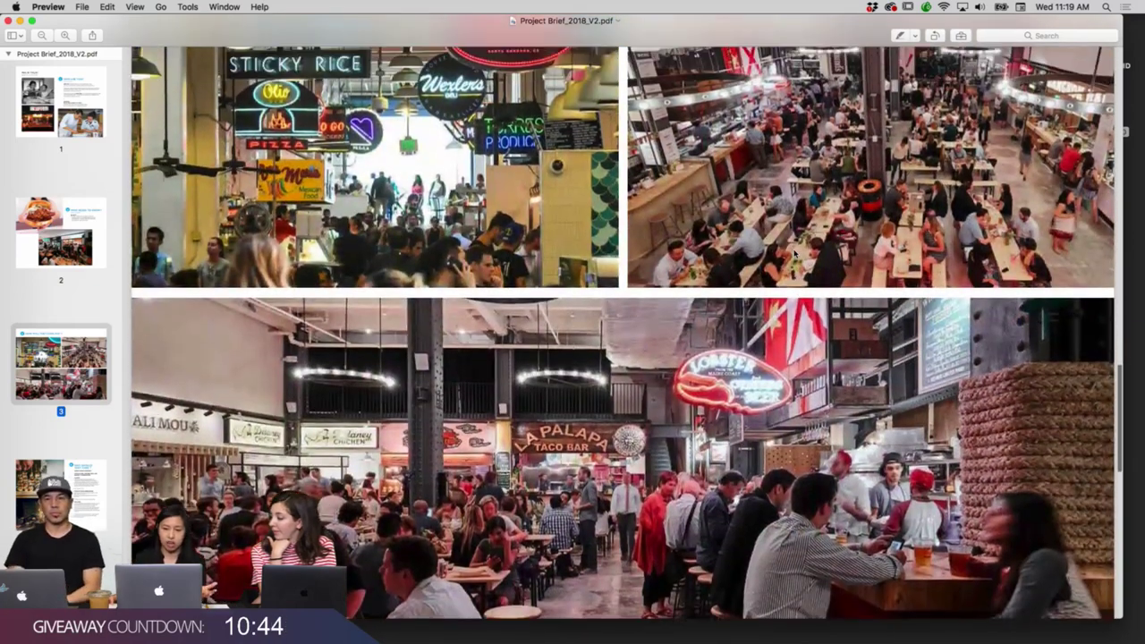
scroll(794, 254, down, 5)
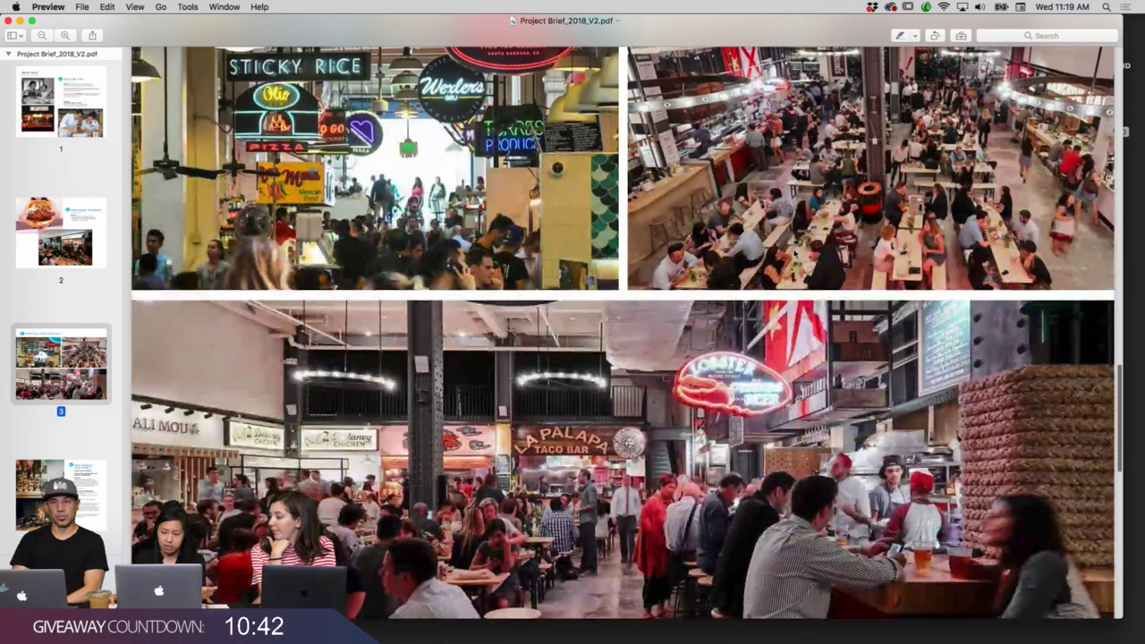
scroll(795, 253, down, 13)
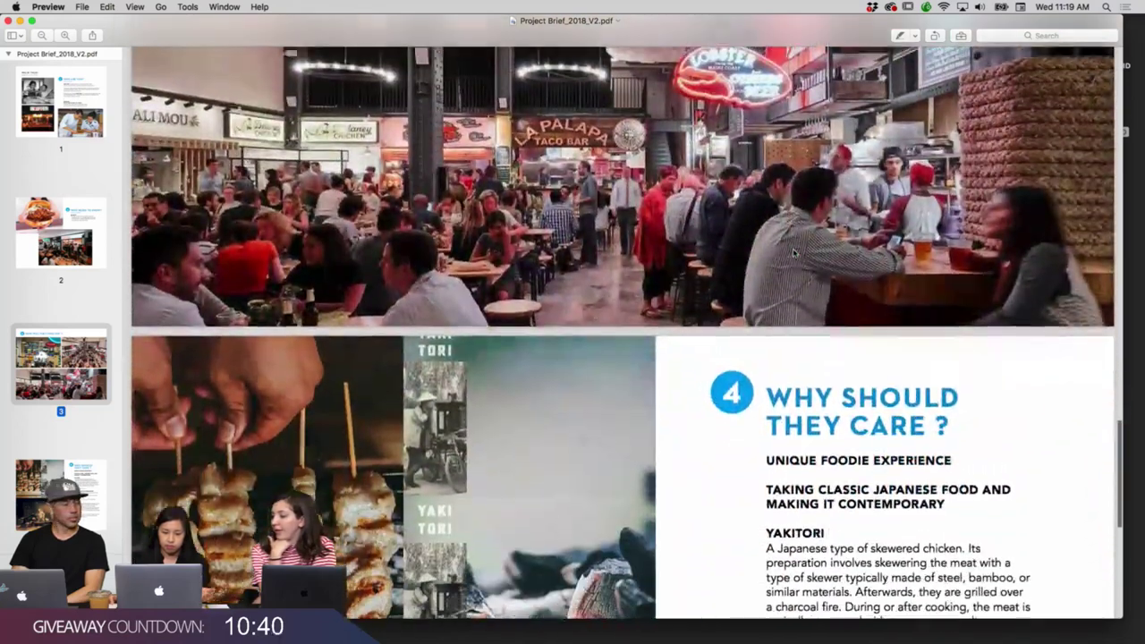
scroll(795, 254, up, 18)
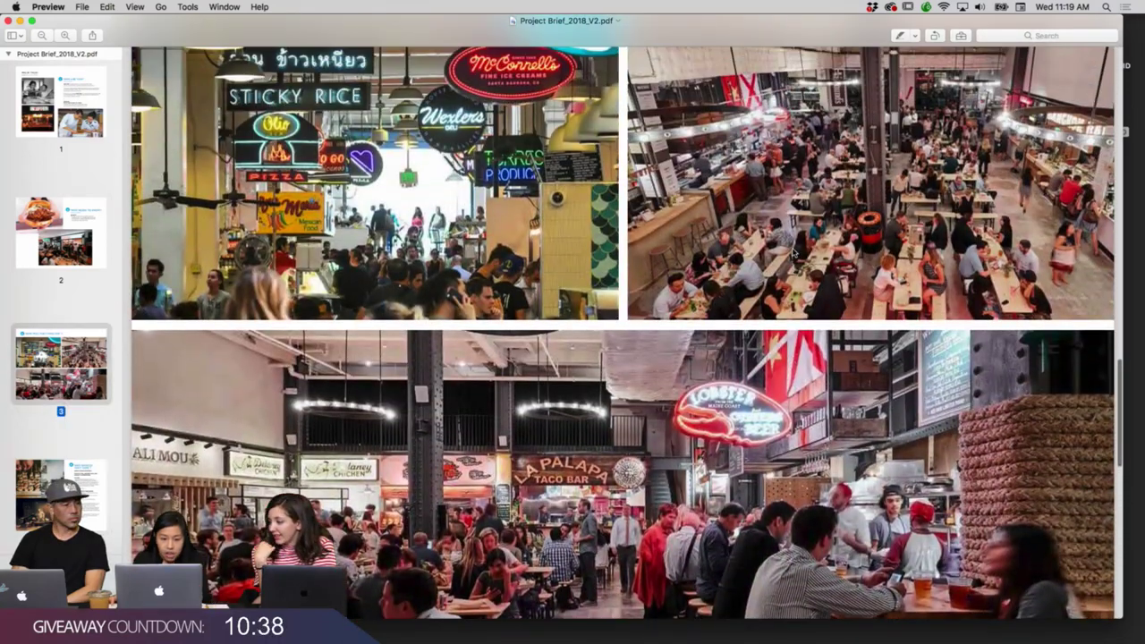
scroll(795, 253, up, 3)
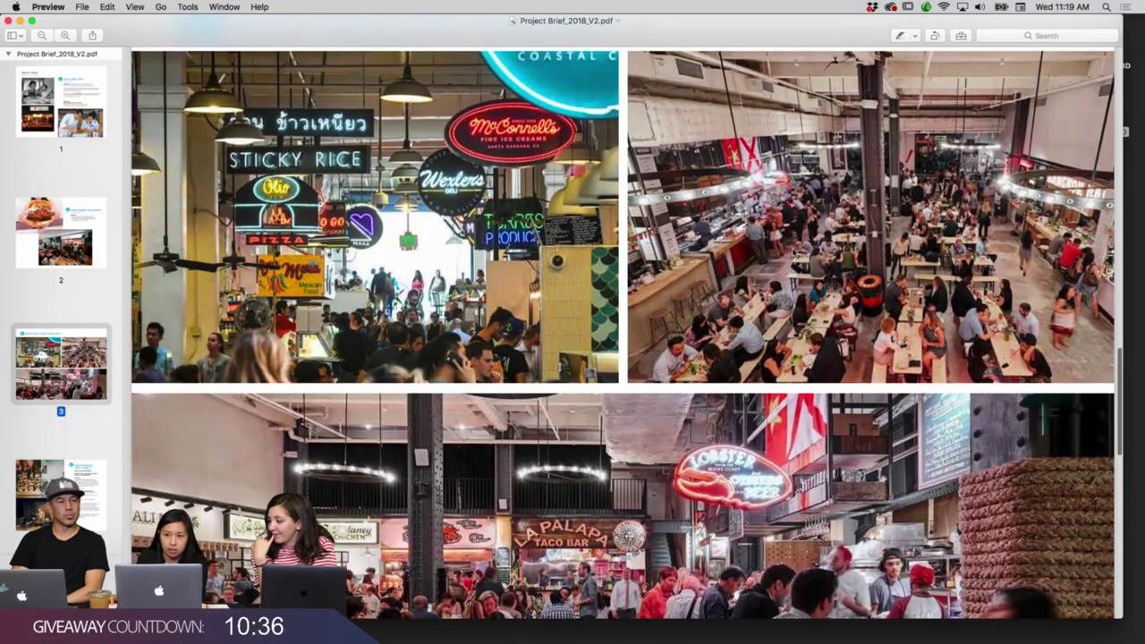
scroll(794, 253, up, 1)
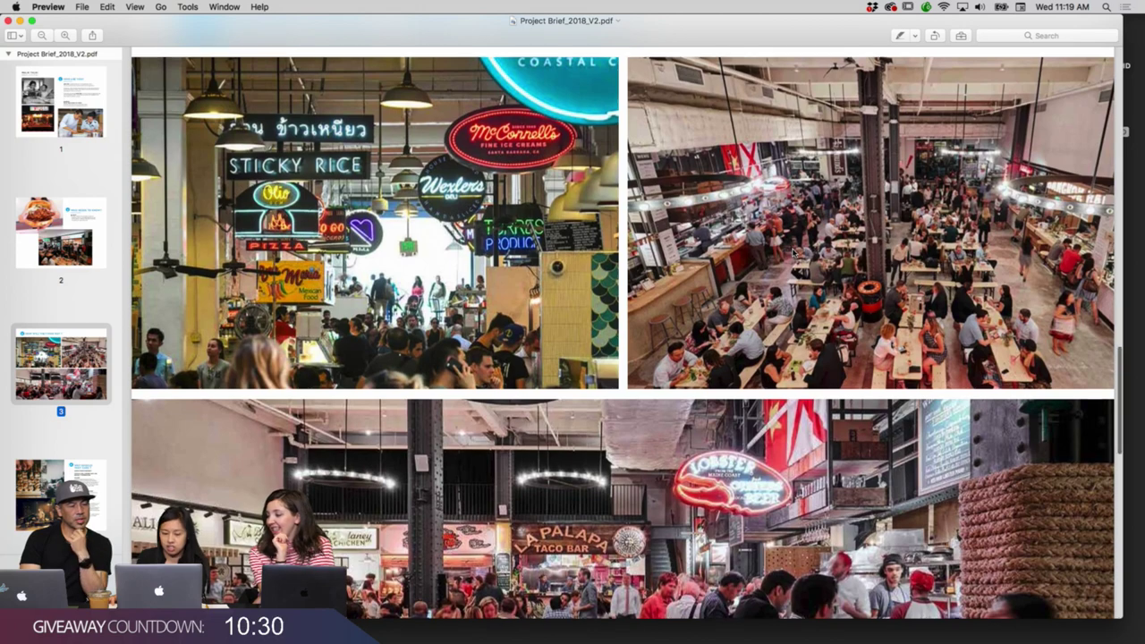
scroll(793, 253, down, 5)
scroll(793, 253, down, 3)
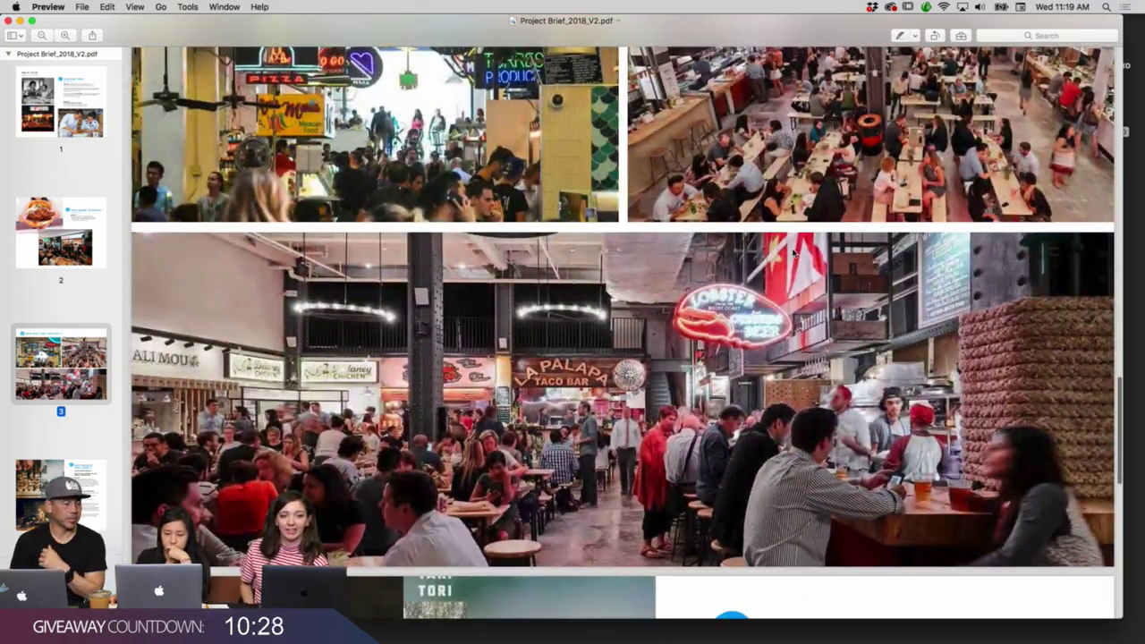
Read section 4, Why Should They Care?, covering the foodie experience, yakitori, flavor combinations and prep time.
scroll(793, 253, down, 5)
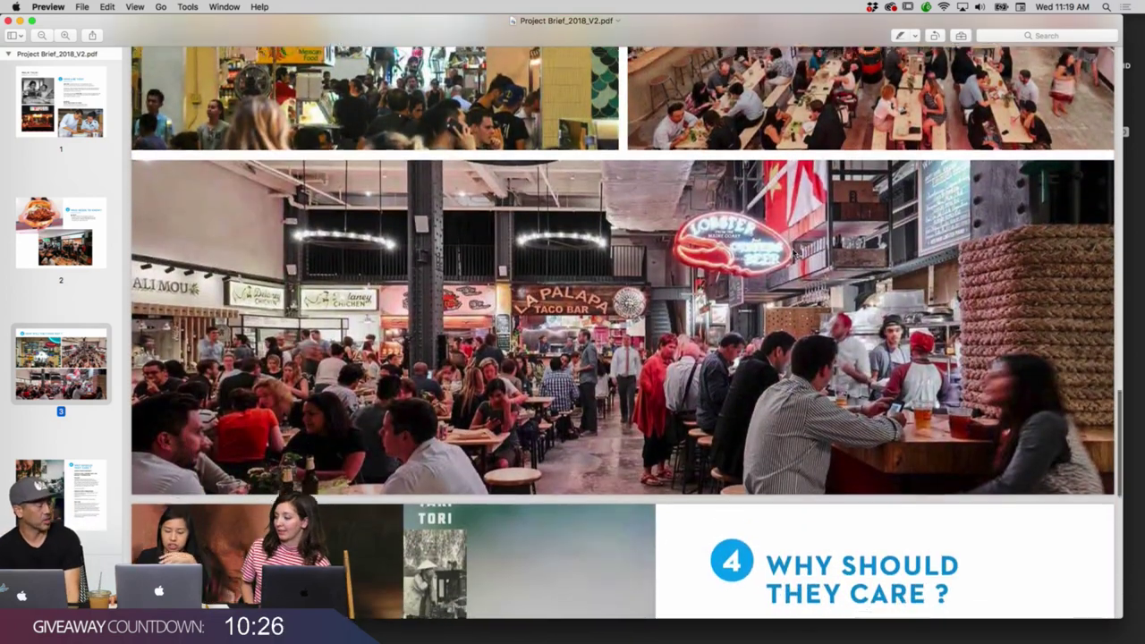
scroll(793, 253, down, 2)
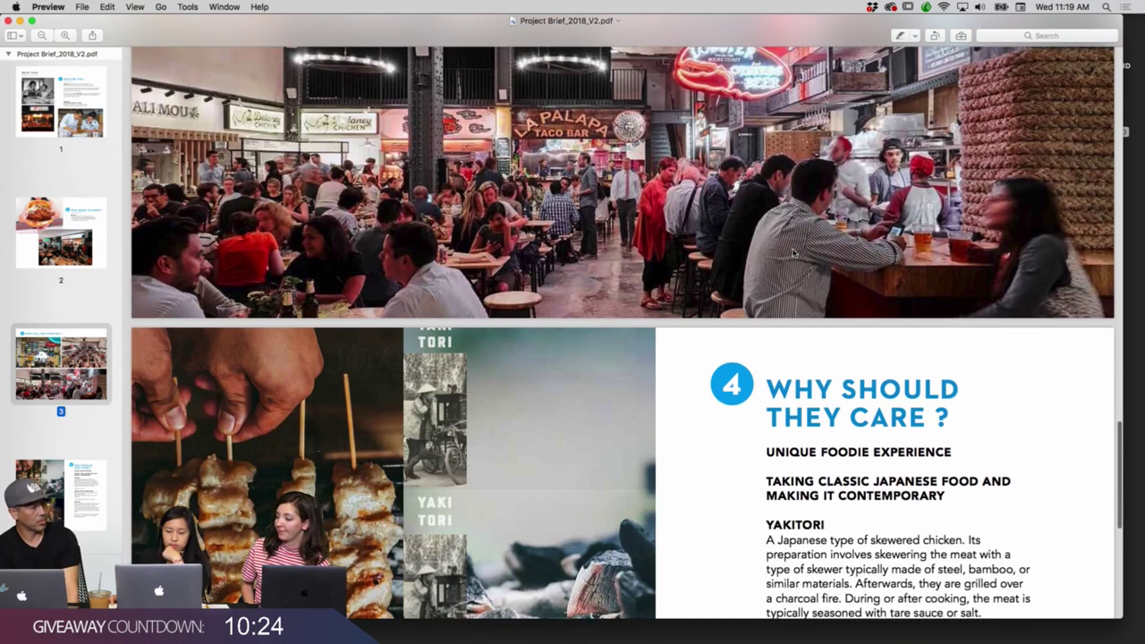
scroll(792, 253, down, 5)
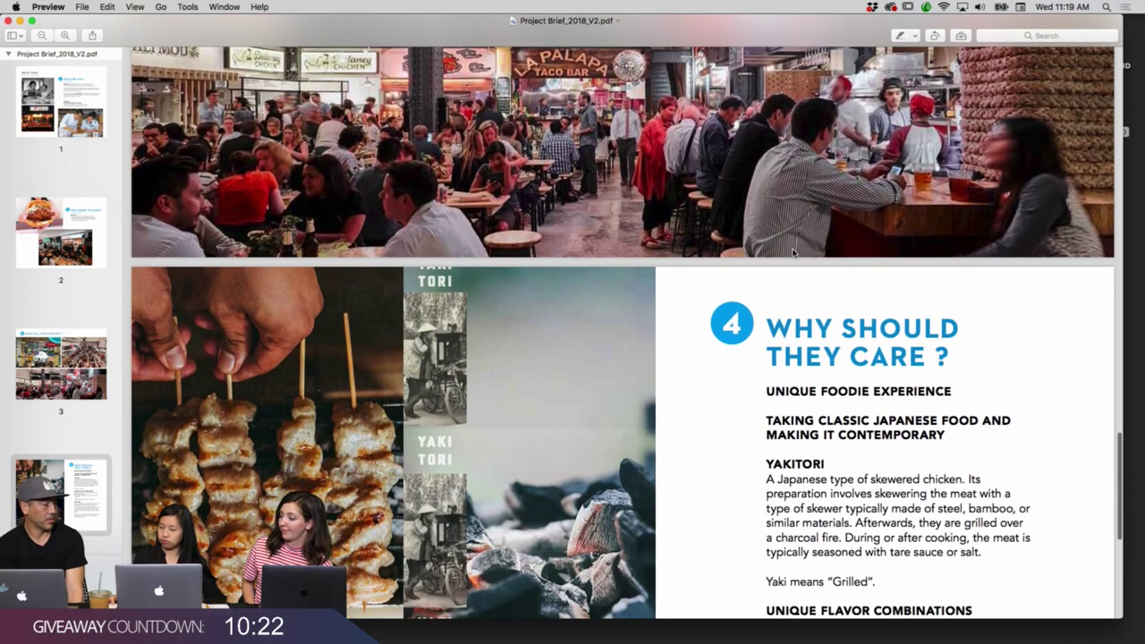
scroll(794, 254, down, 3)
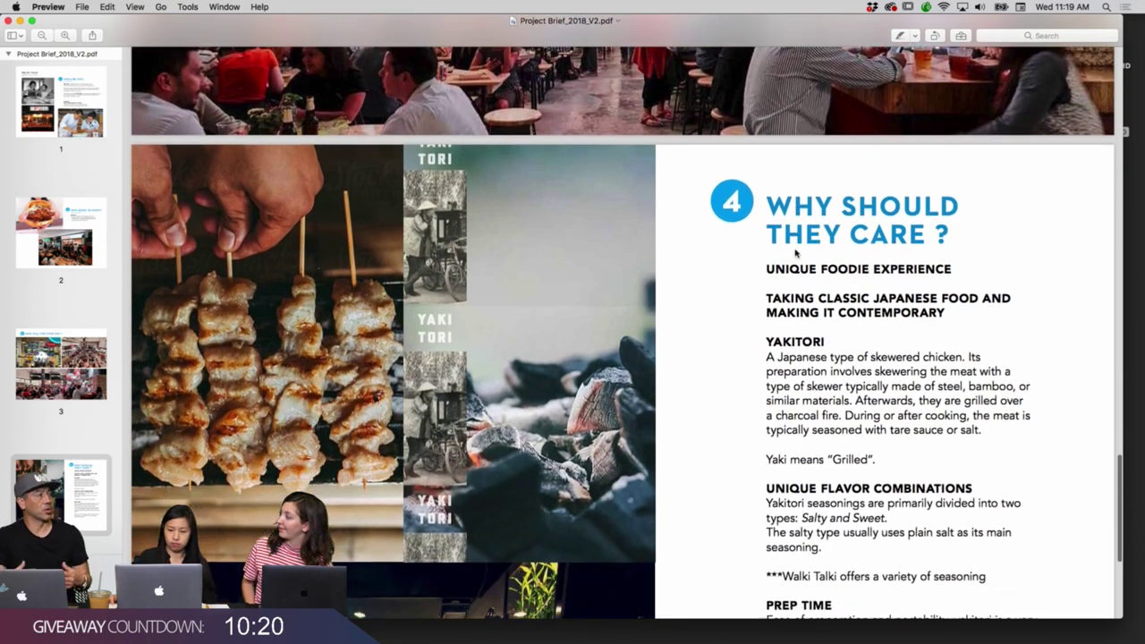
scroll(795, 254, down, 2)
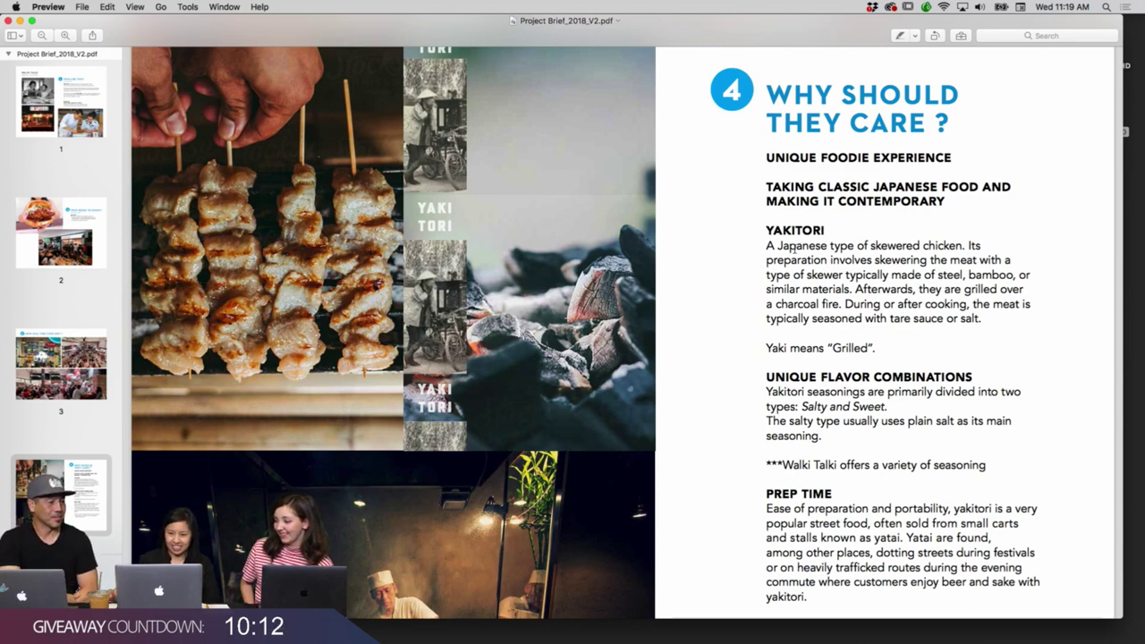
scroll(875, 241, down, 2)
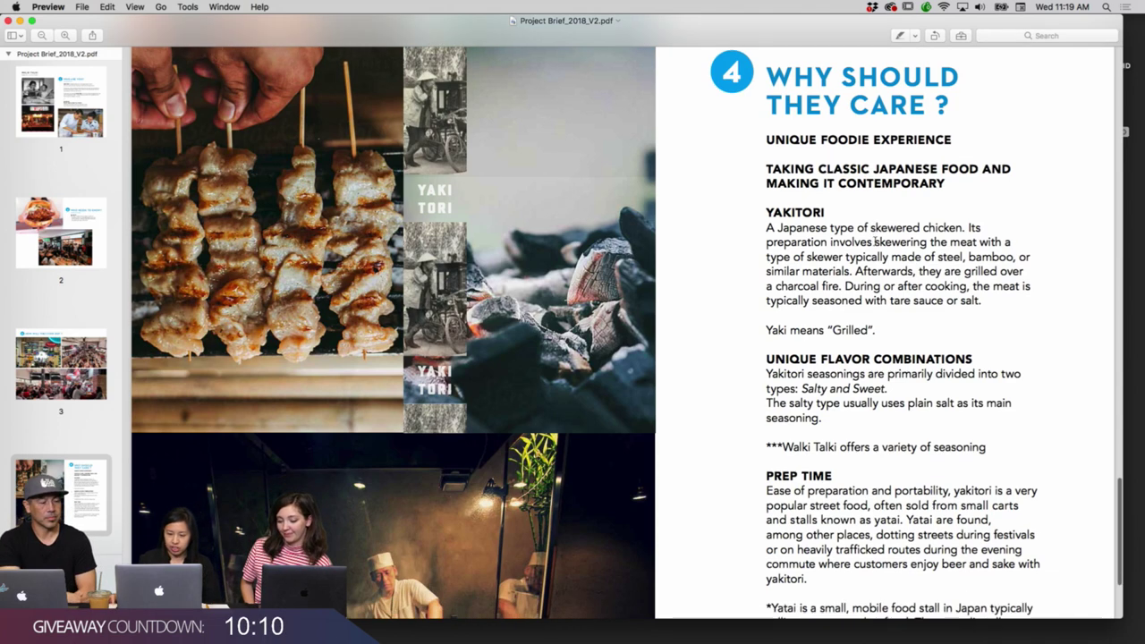
scroll(875, 241, down, 5)
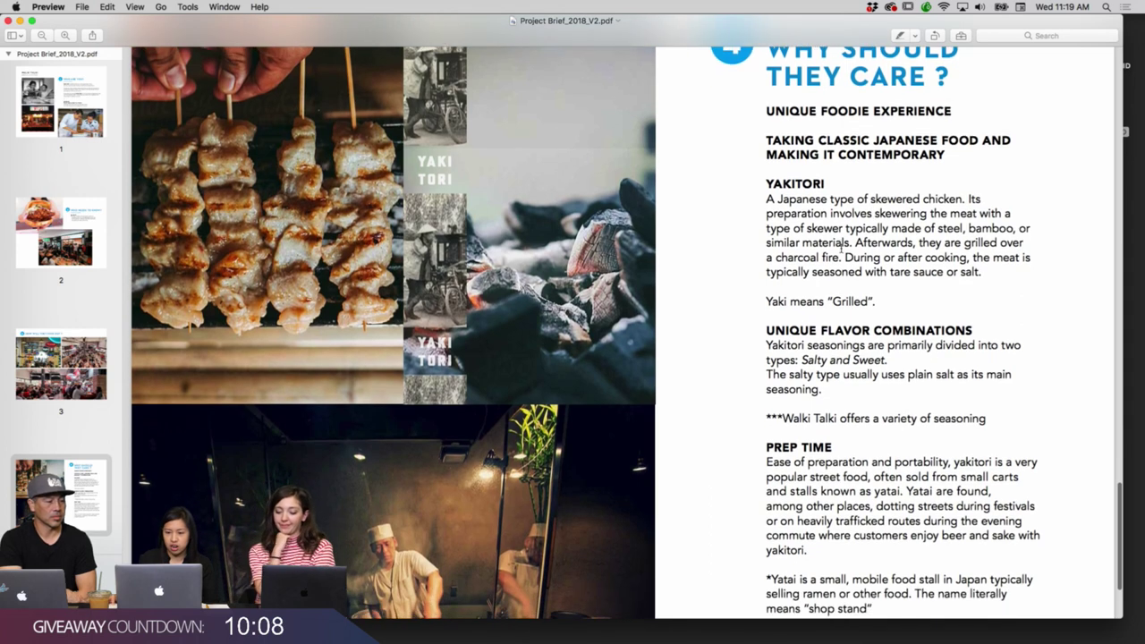
scroll(841, 250, down, 1)
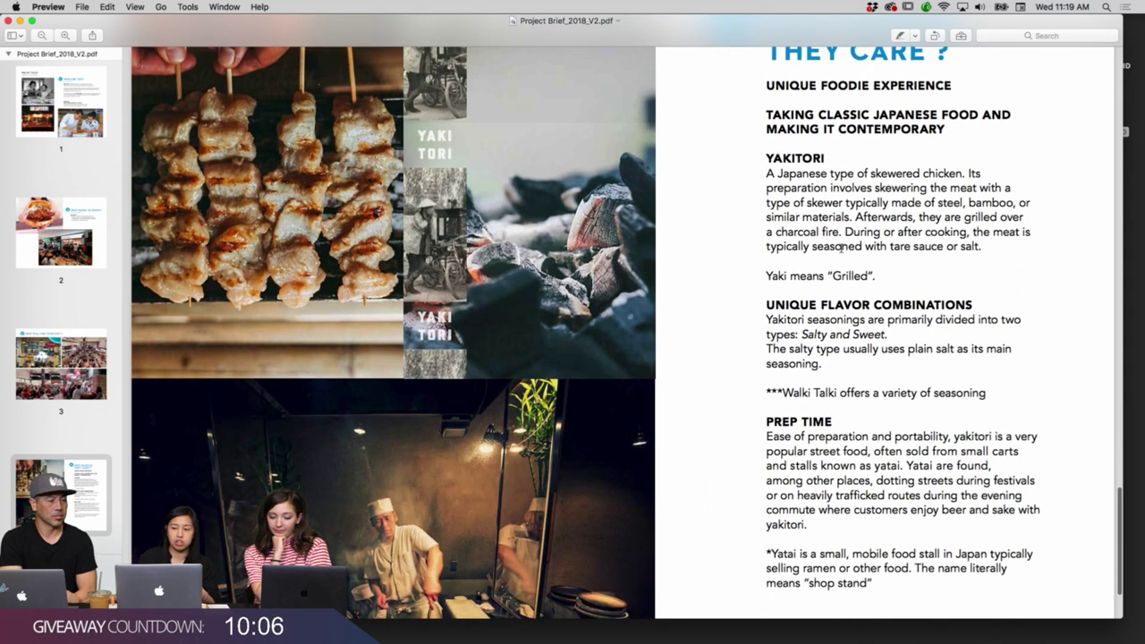
scroll(841, 250, down, 1)
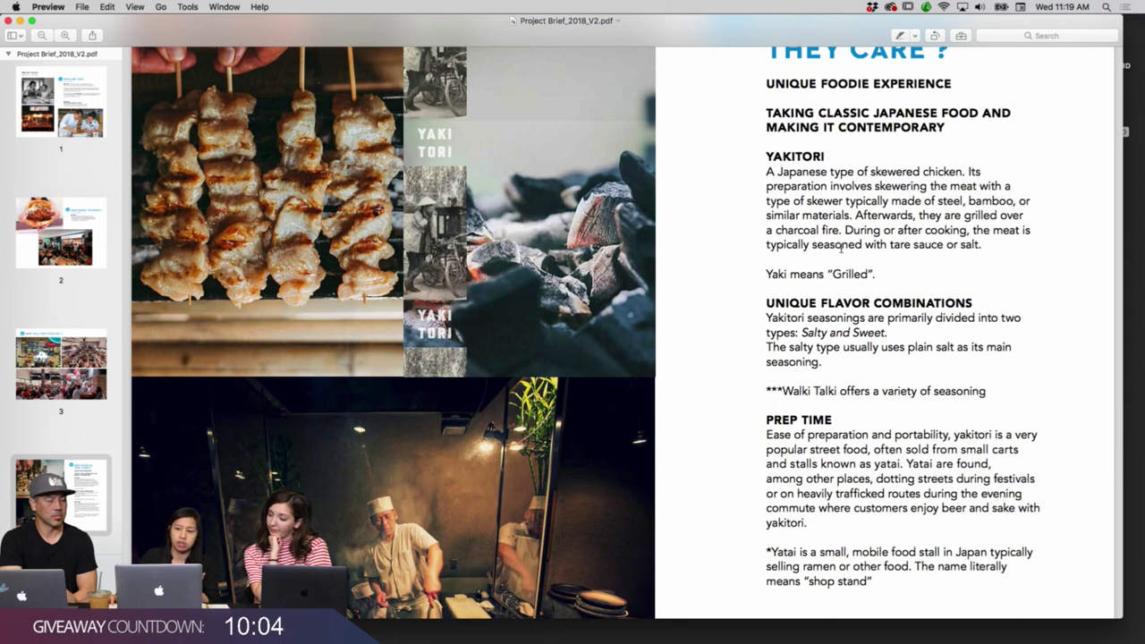
scroll(843, 249, up, 2)
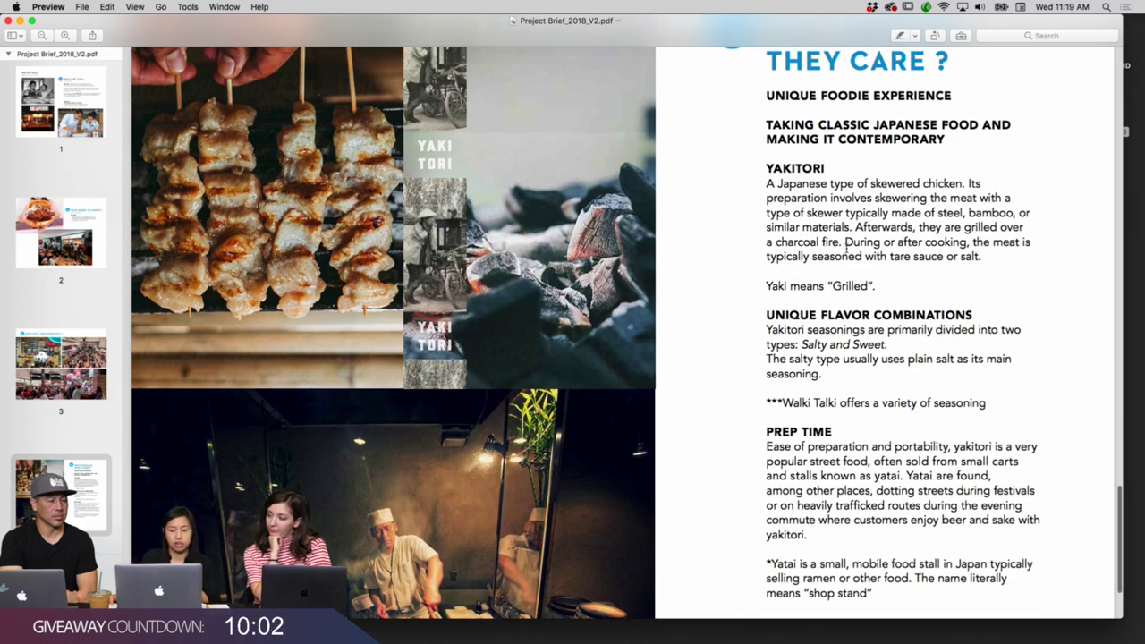
scroll(847, 250, down, 5)
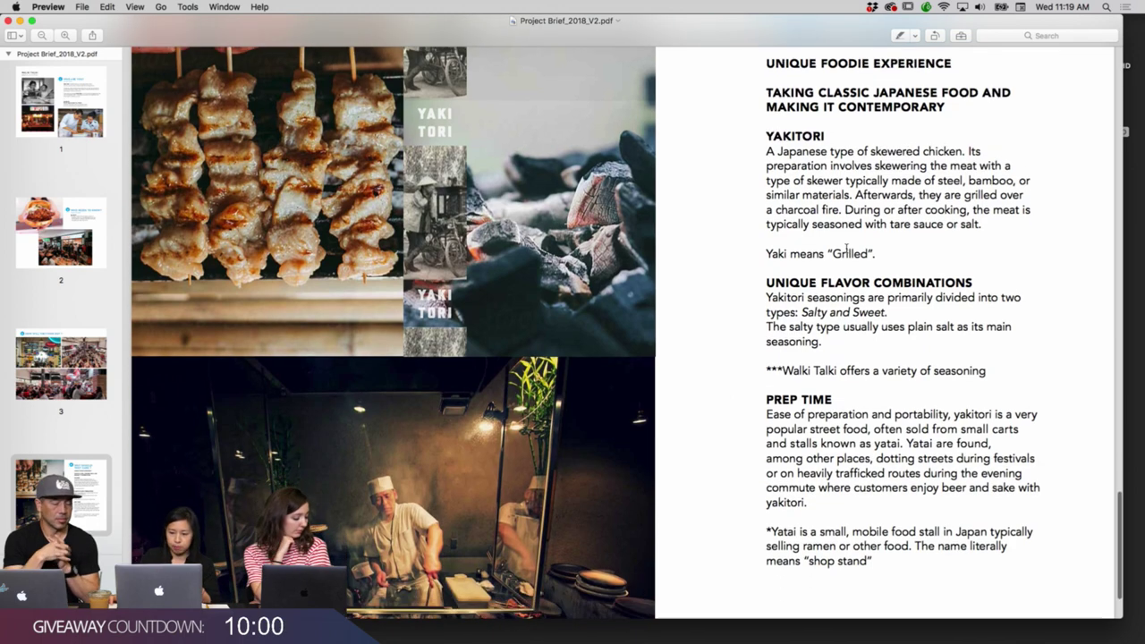
scroll(847, 250, down, 6)
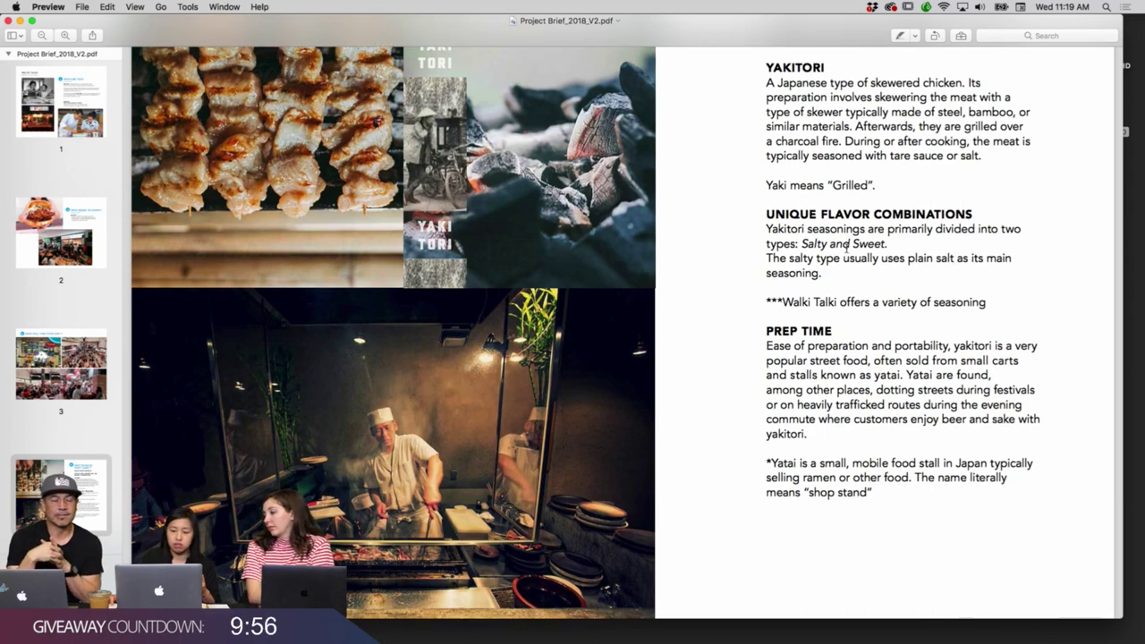
Return to section 1, Who Are You?, and reread the brand description and aesthetic notes.
scroll(846, 250, down, 4)
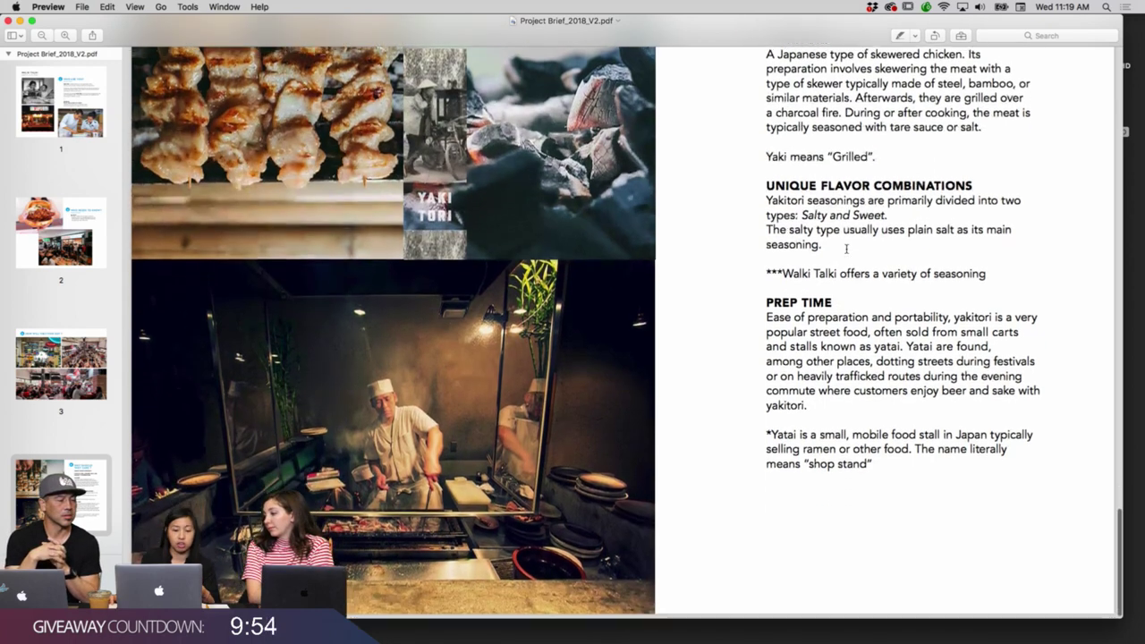
scroll(845, 249, up, 20)
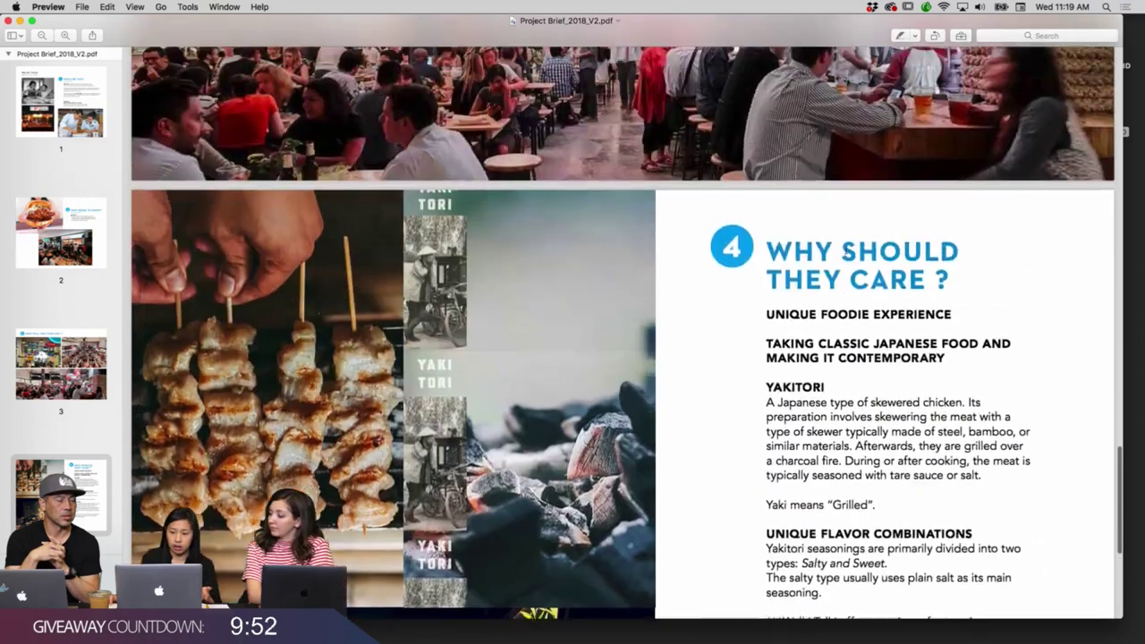
scroll(845, 252, up, 10)
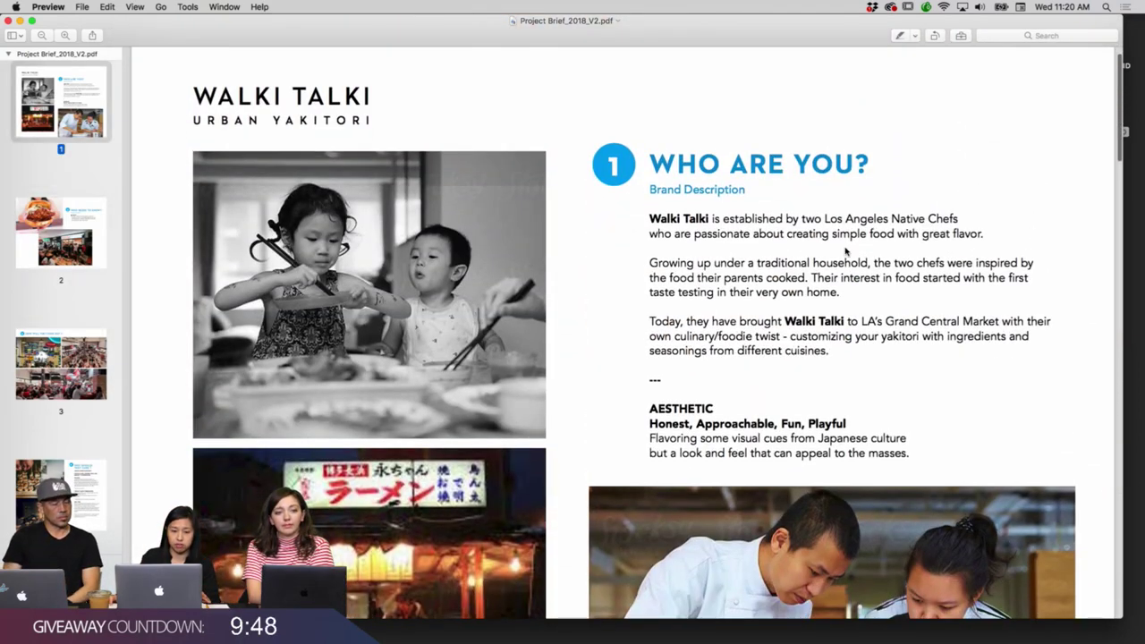
scroll(845, 251, down, 4)
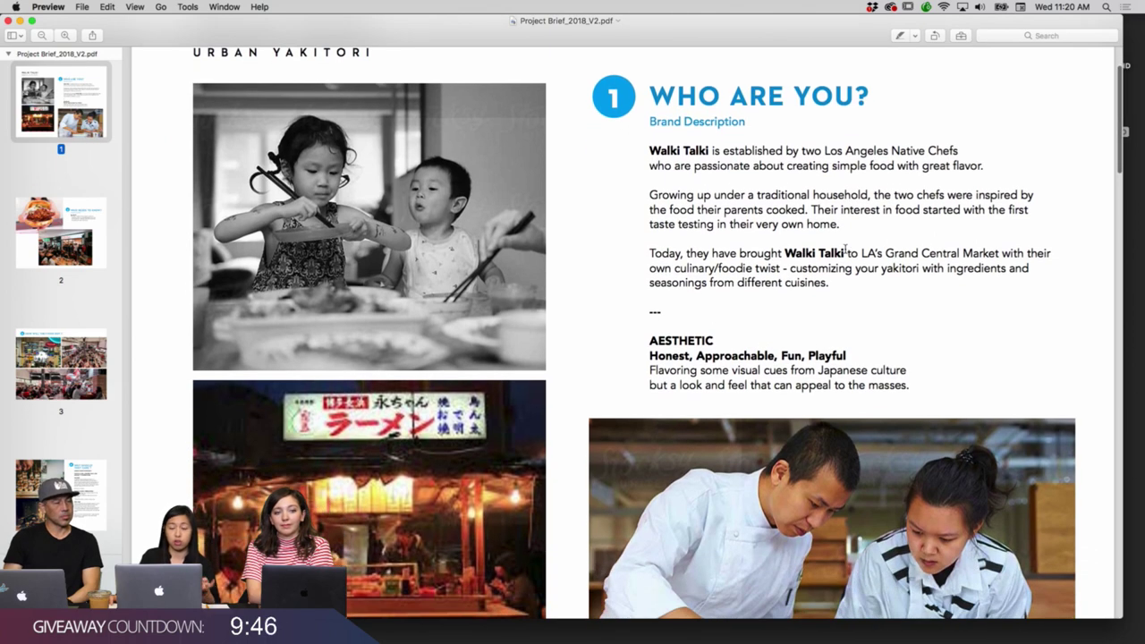
scroll(846, 250, down, 1)
scroll(846, 250, up, 2)
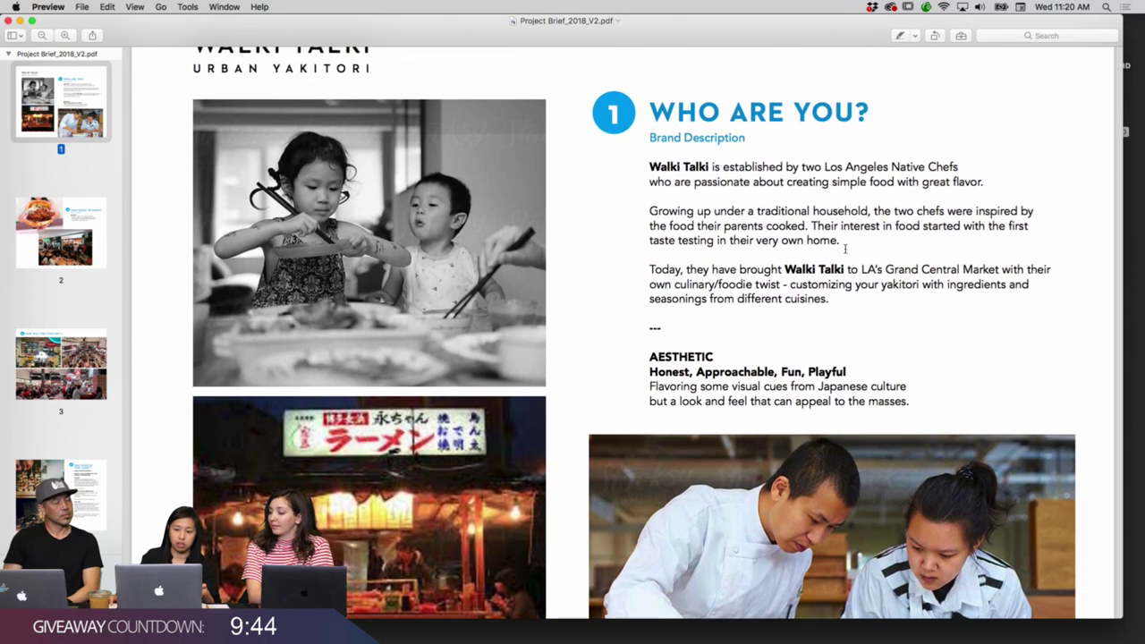
scroll(845, 249, up, 1)
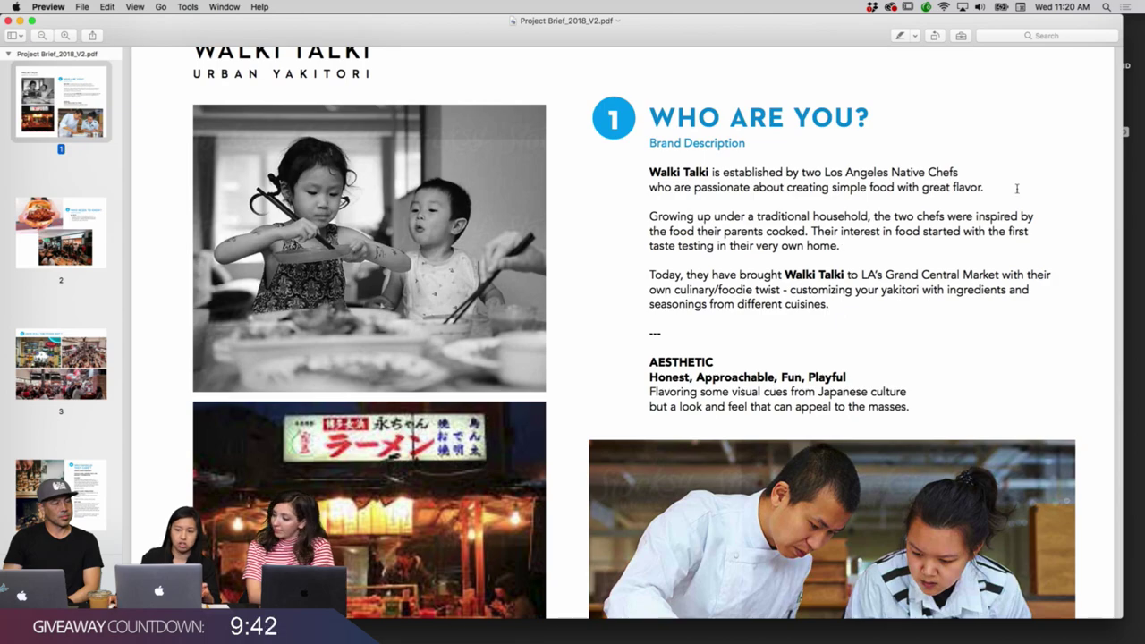
Skim the target demographic and food market sections, and reread section 4, Why Should They Care?, through the prep time notes.
scroll(827, 188, down, 20)
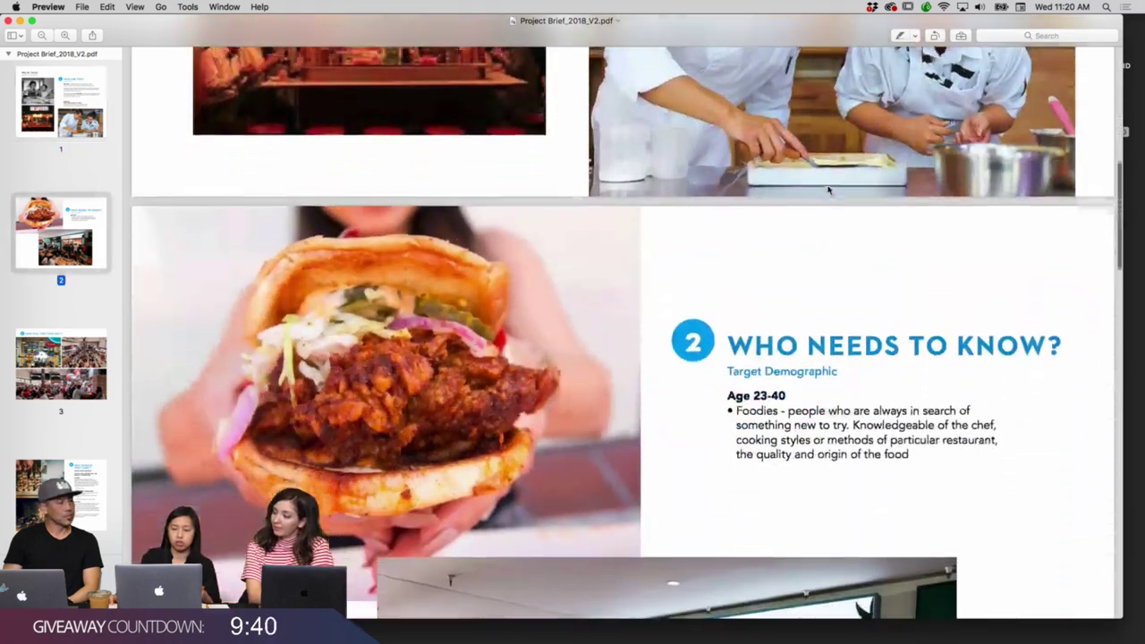
scroll(829, 190, down, 18)
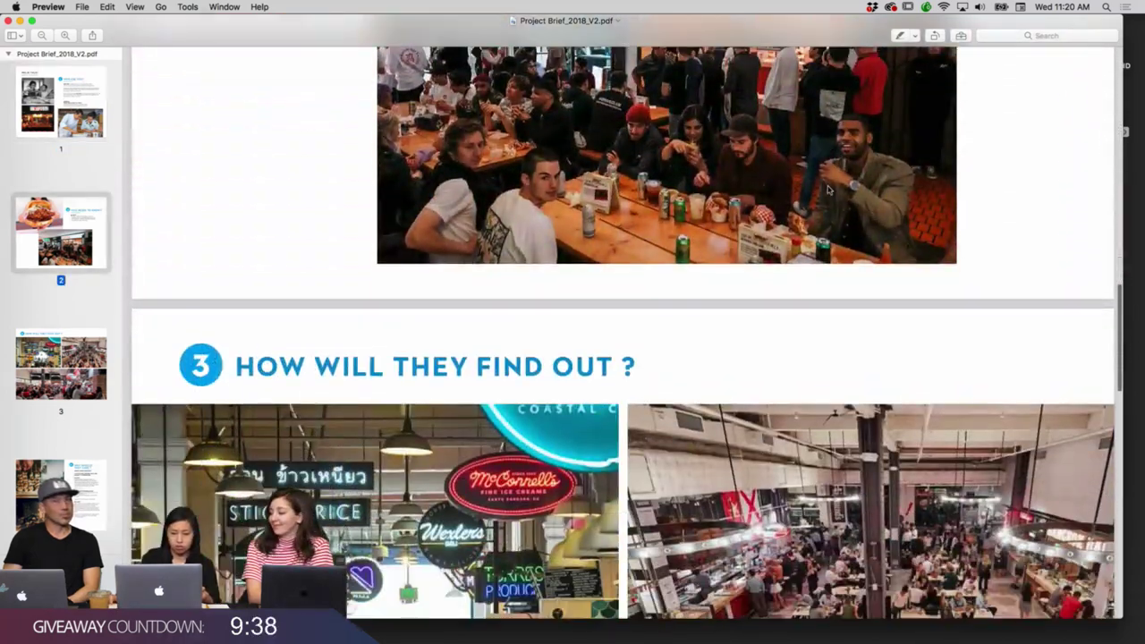
scroll(828, 189, down, 18)
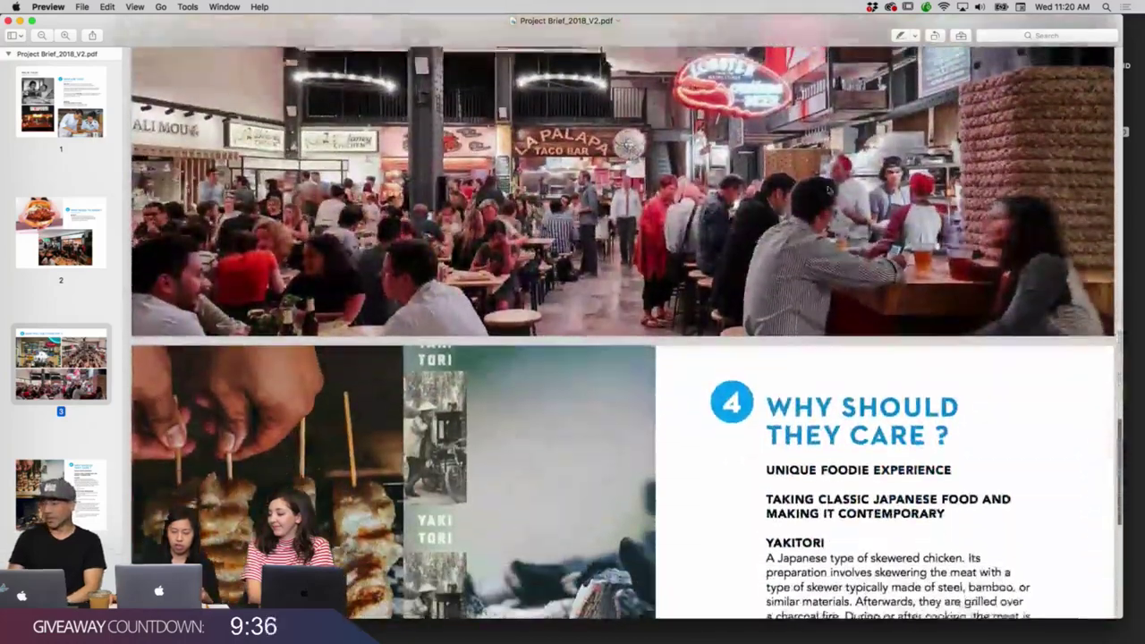
scroll(828, 189, down, 4)
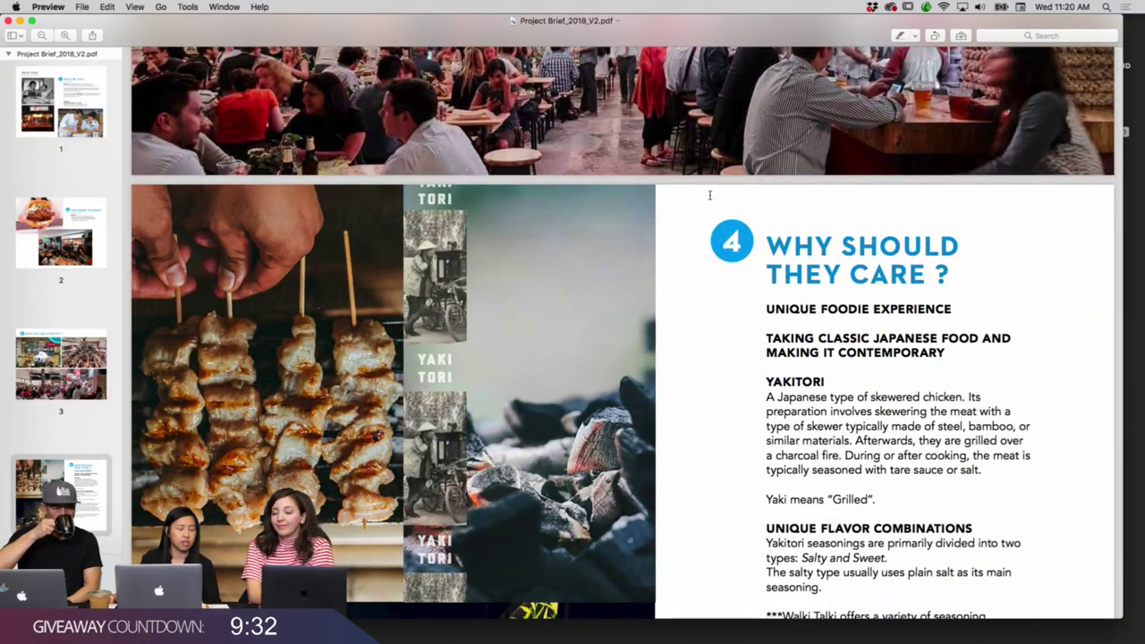
scroll(673, 203, down, 1)
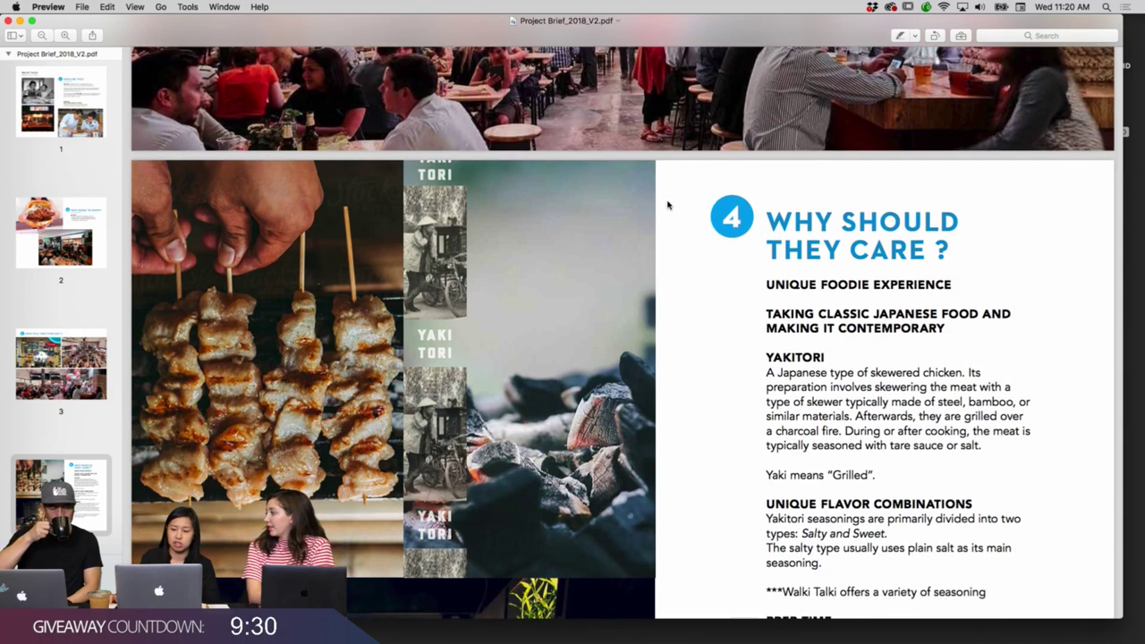
scroll(658, 207, down, 2)
scroll(658, 208, down, 9)
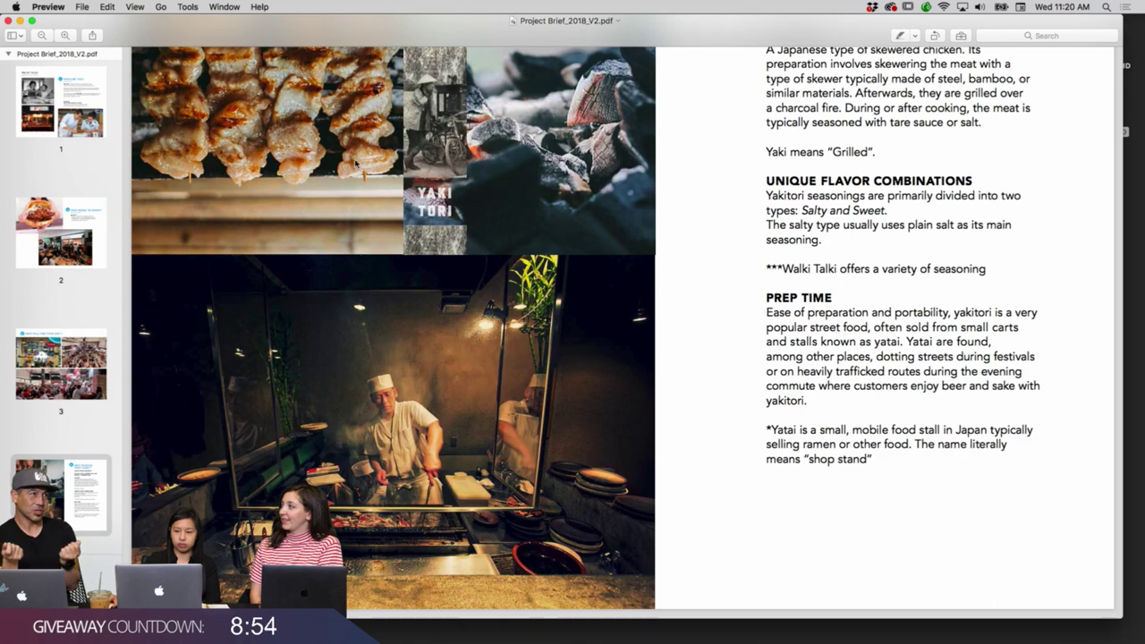
Look back through the brief from section 4 to the Walki Talki title and brand description on page 1.
scroll(344, 162, up, 5)
scroll(344, 162, up, 15)
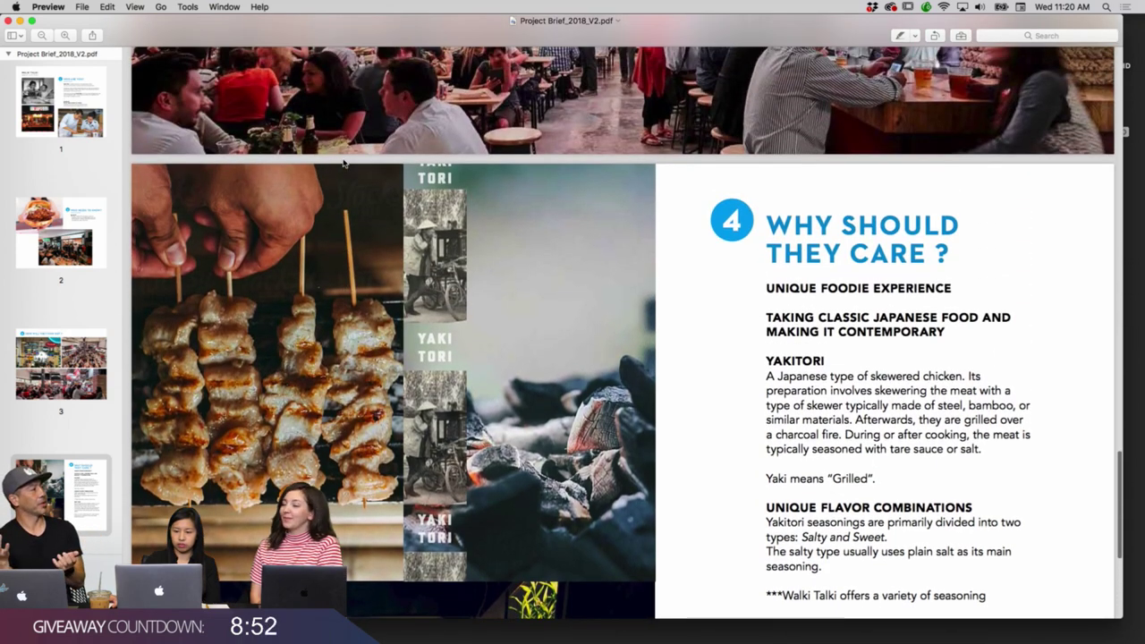
scroll(344, 162, up, 20)
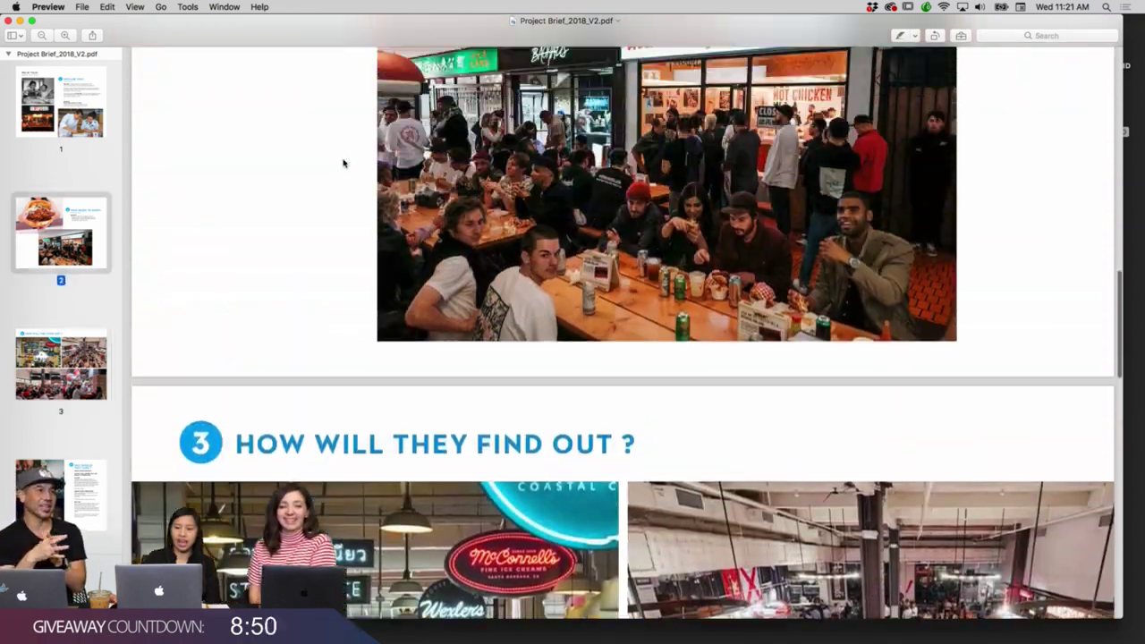
scroll(344, 162, up, 20)
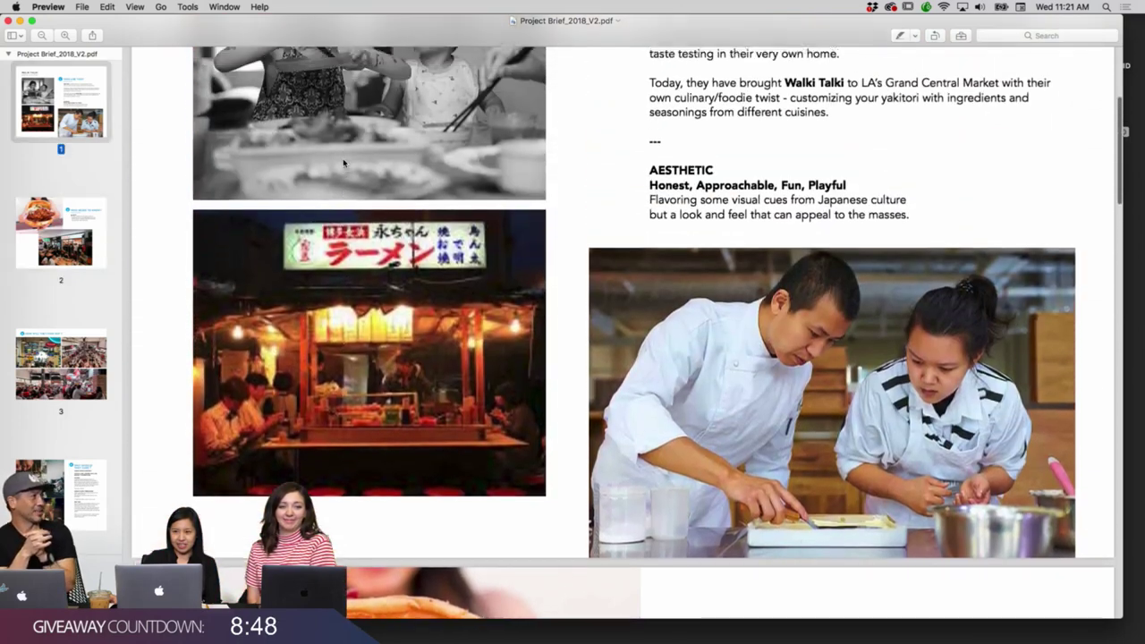
scroll(343, 162, up, 3)
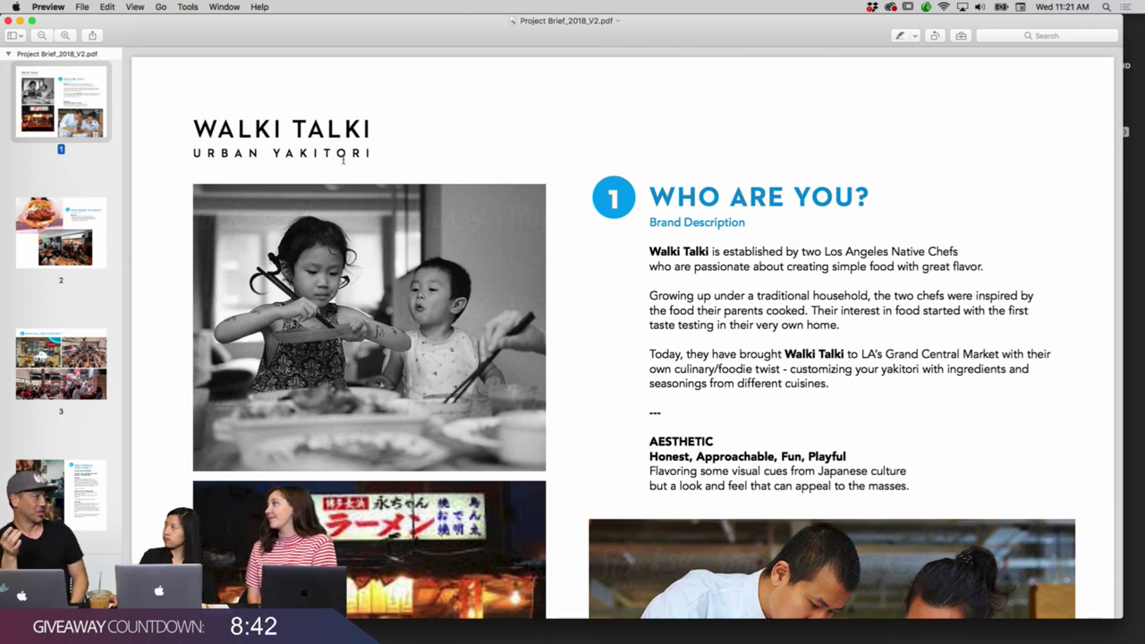
scroll(343, 159, down, 2)
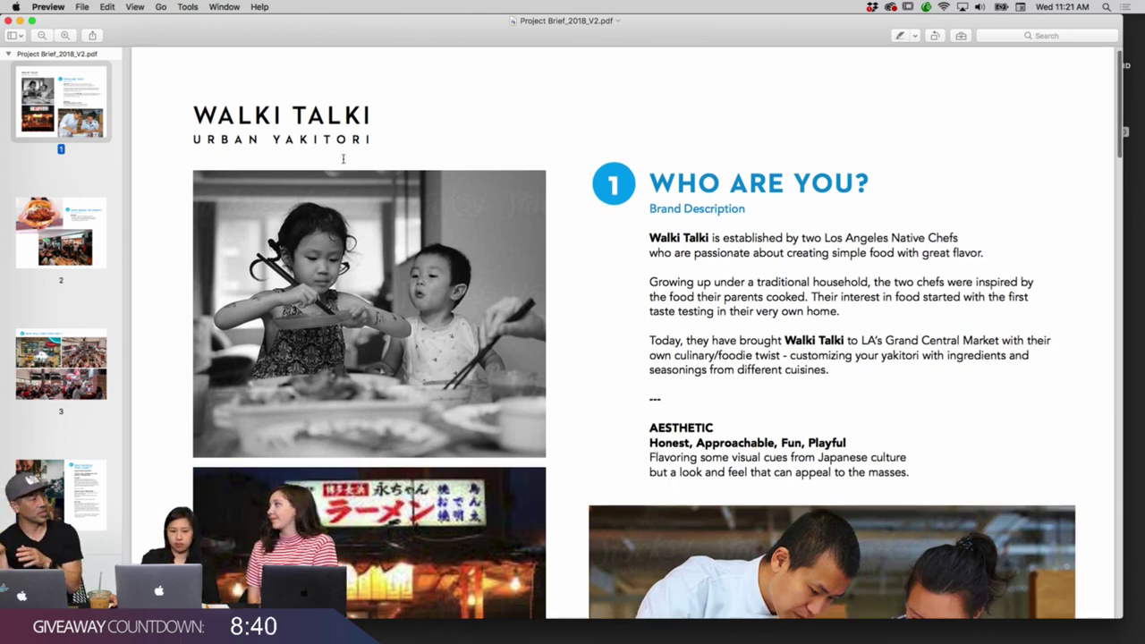
scroll(342, 158, down, 3)
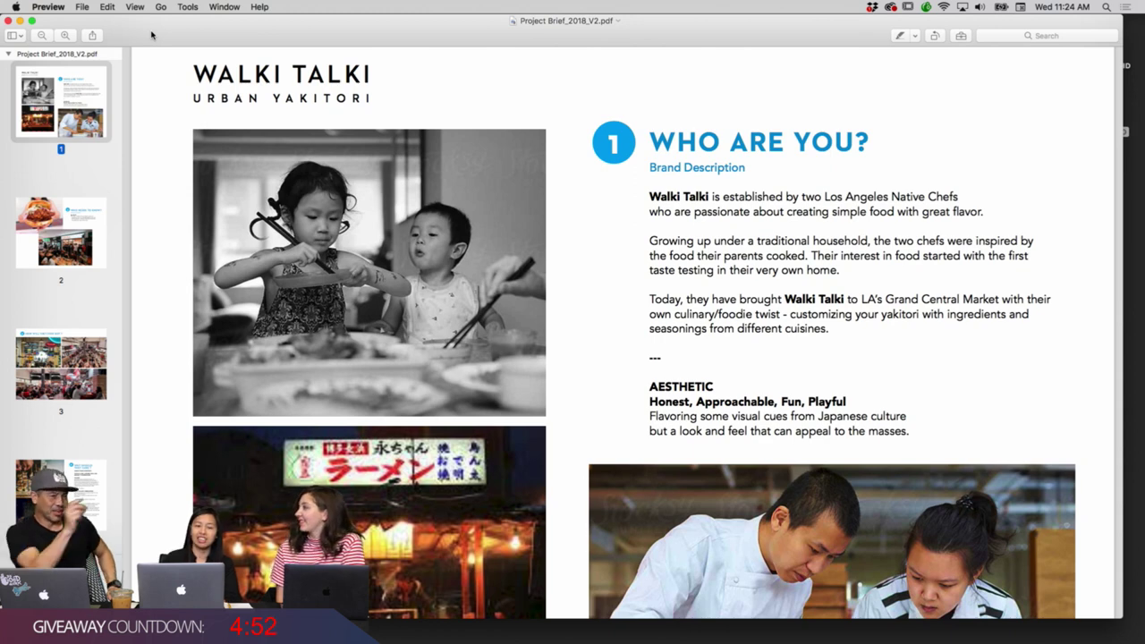
Show the target demographic on page 2, return to page 1 and minimize the project brief window.
click(64, 234)
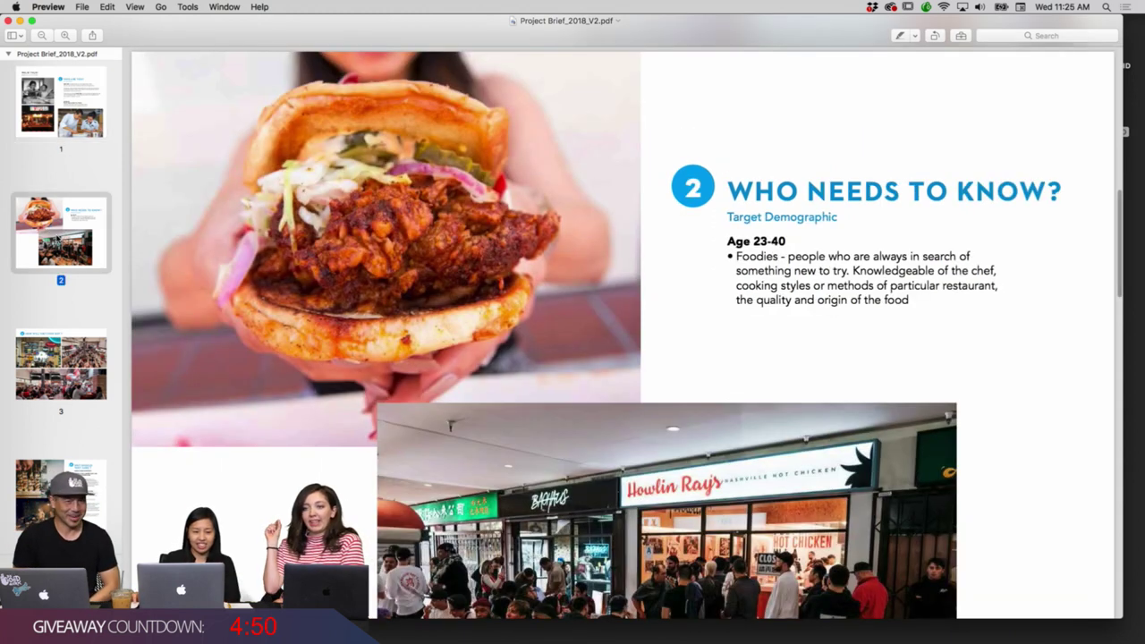
click(56, 136)
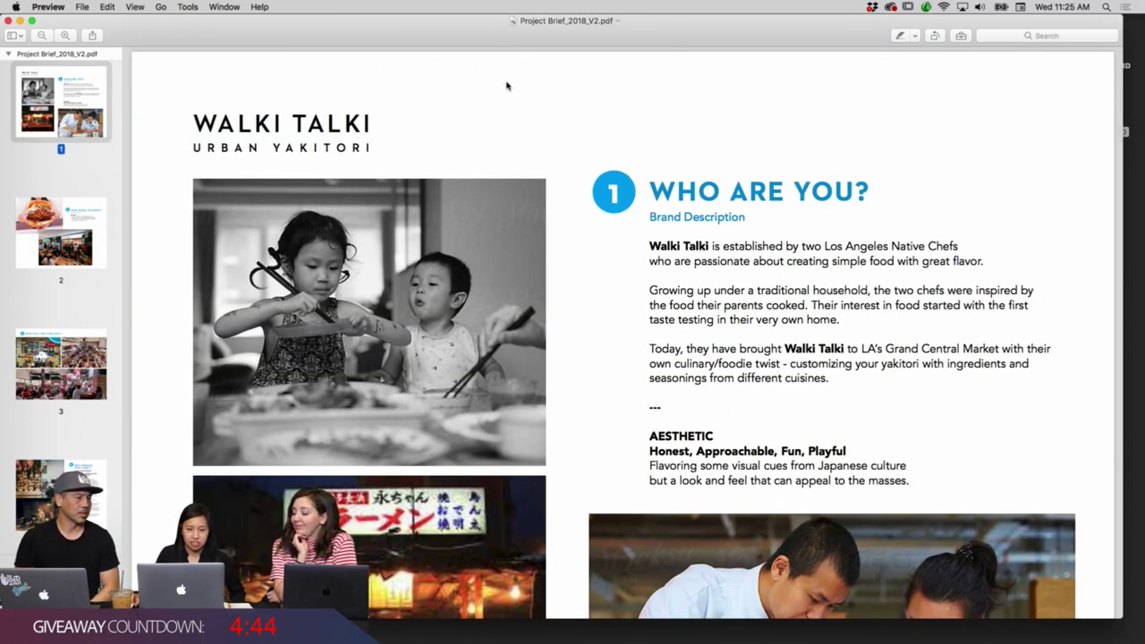
click(20, 21)
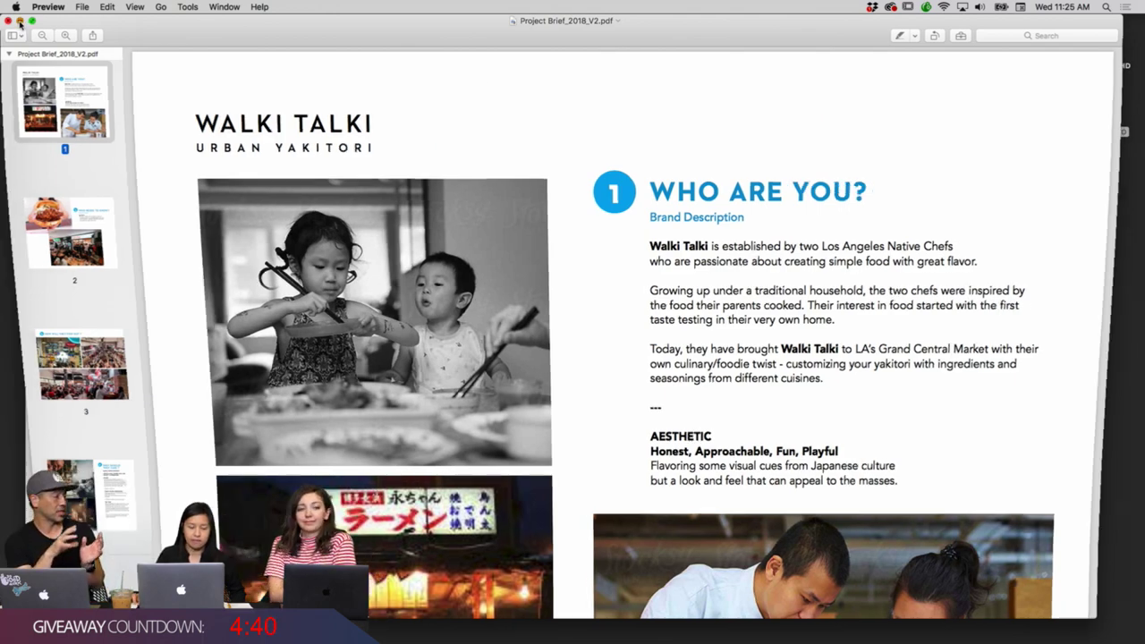
Switch to Finder, open the 4_Moodboards folder and preview the Brandscape.ai and Brandscape_V2.ai files.
mouse_move(722, 640)
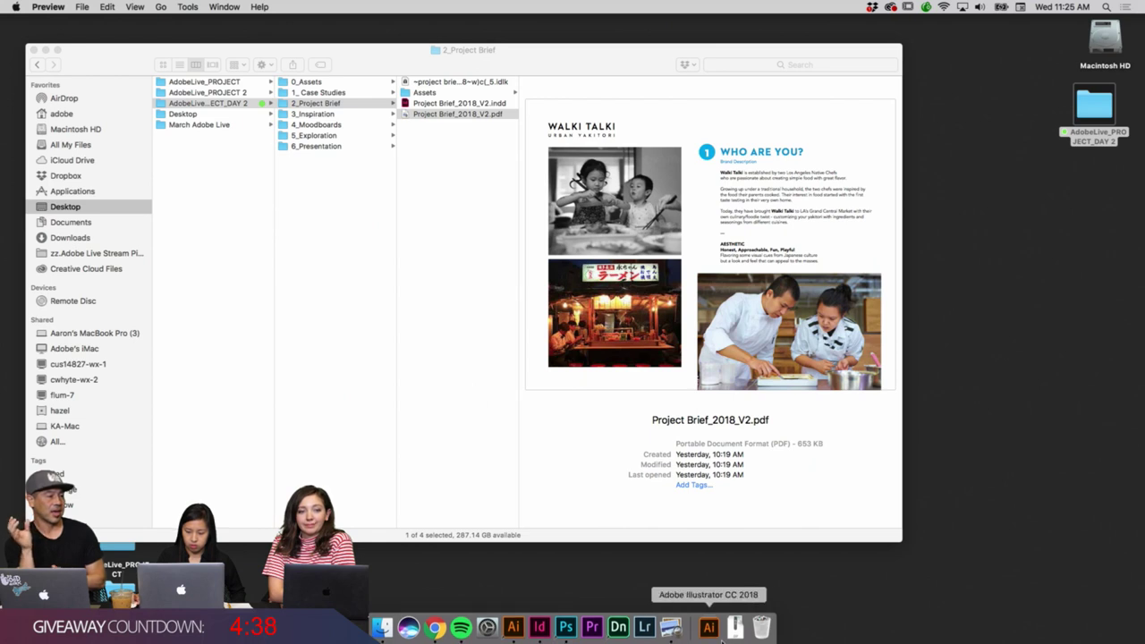
click(456, 301)
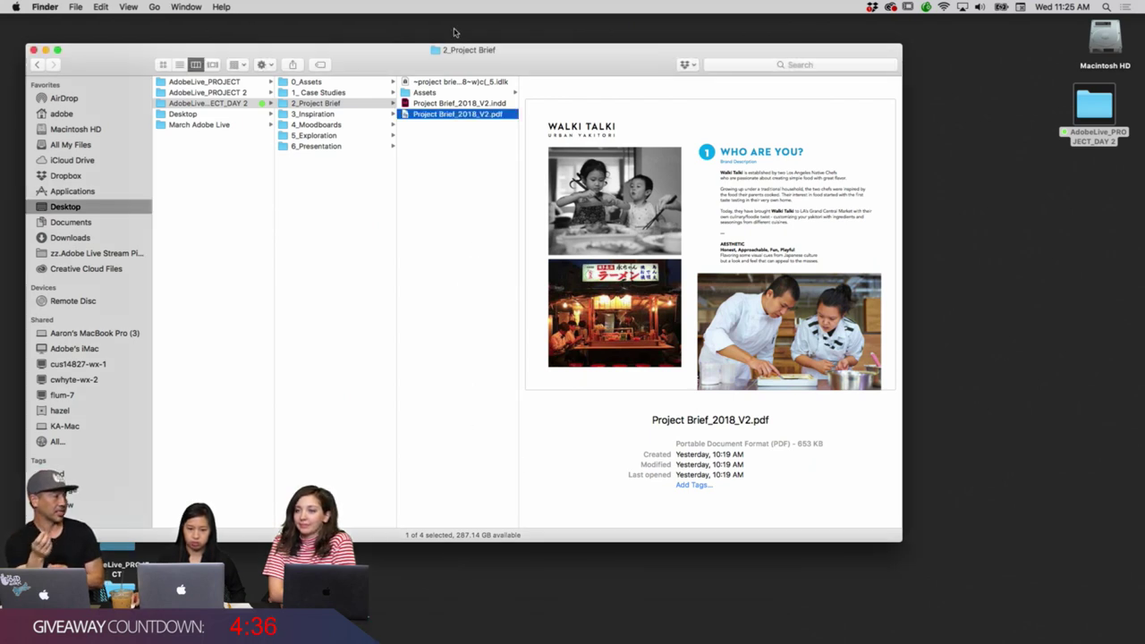
click(328, 125)
click(427, 103)
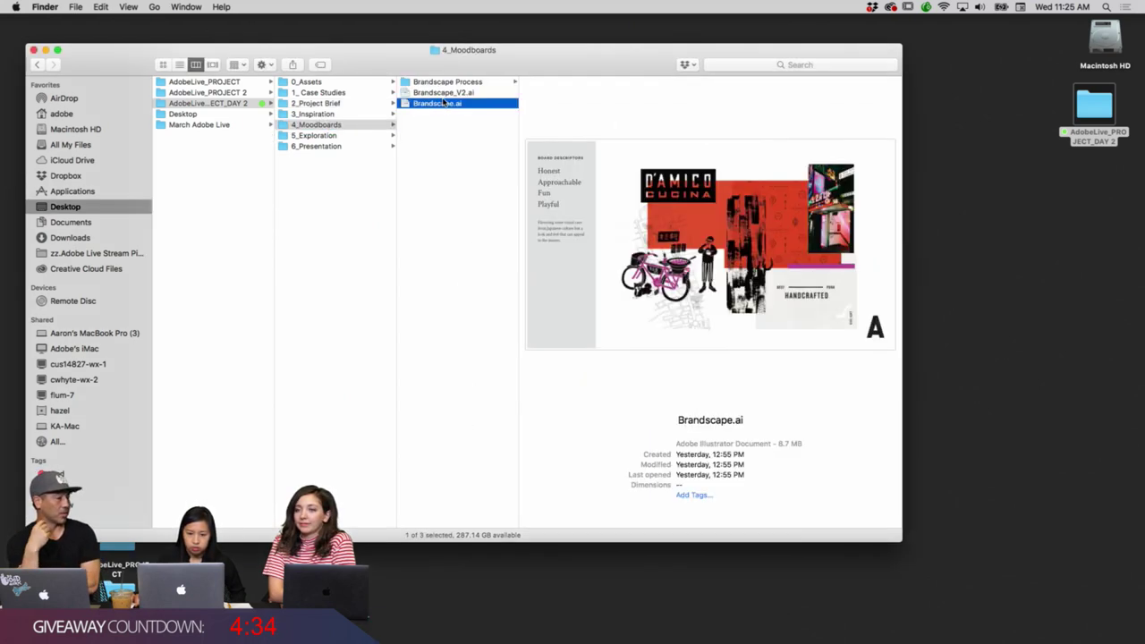
click(442, 94)
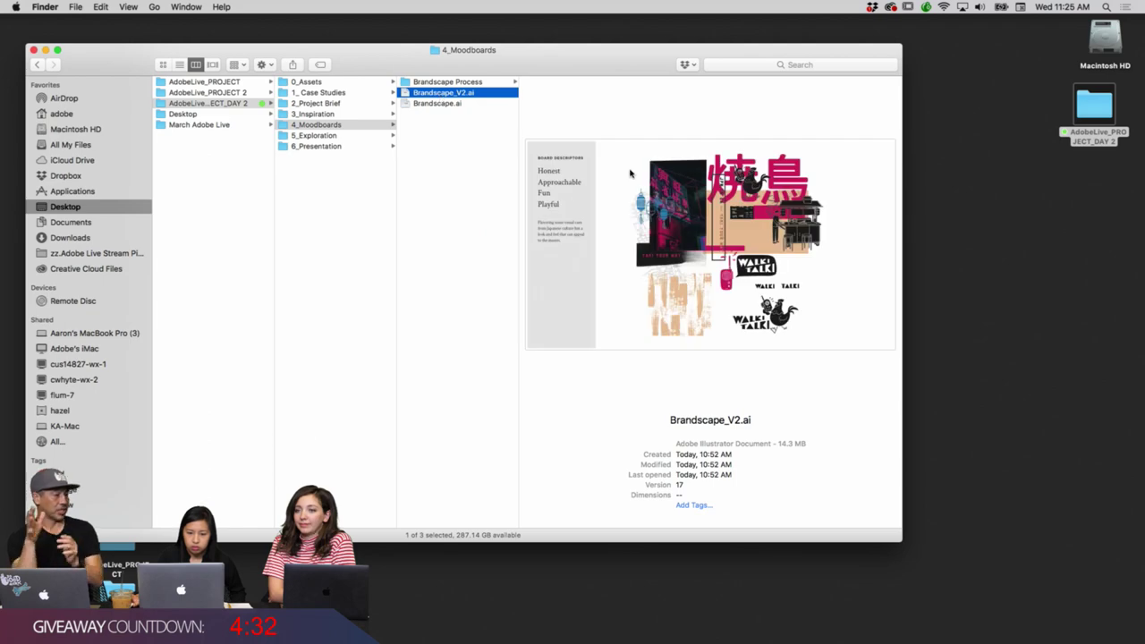
click(451, 104)
key(space)
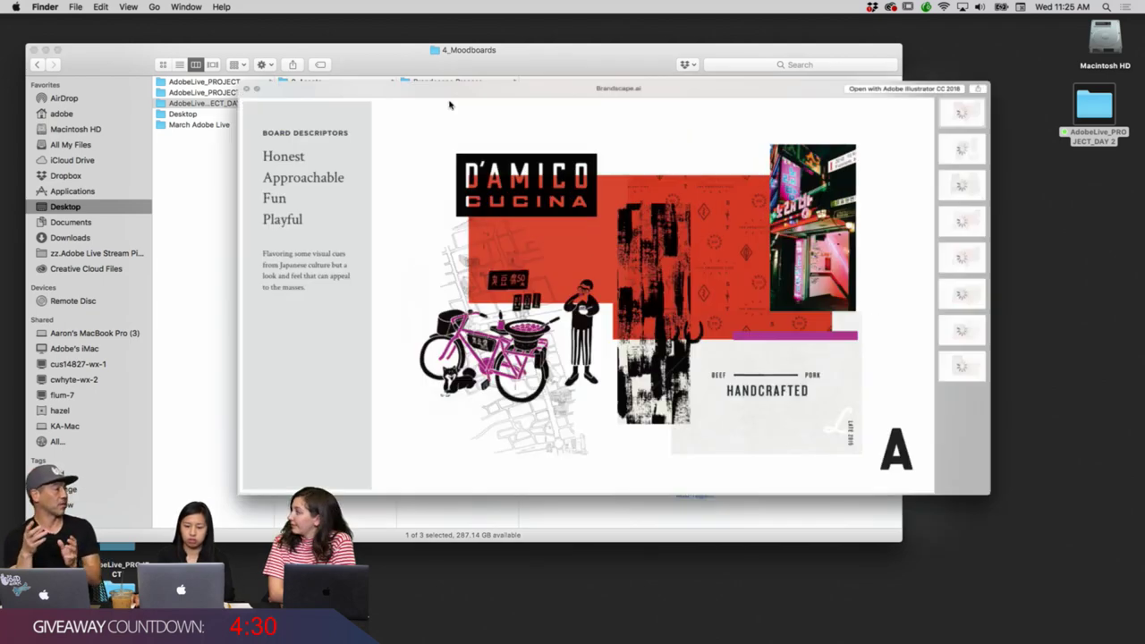
key(space)
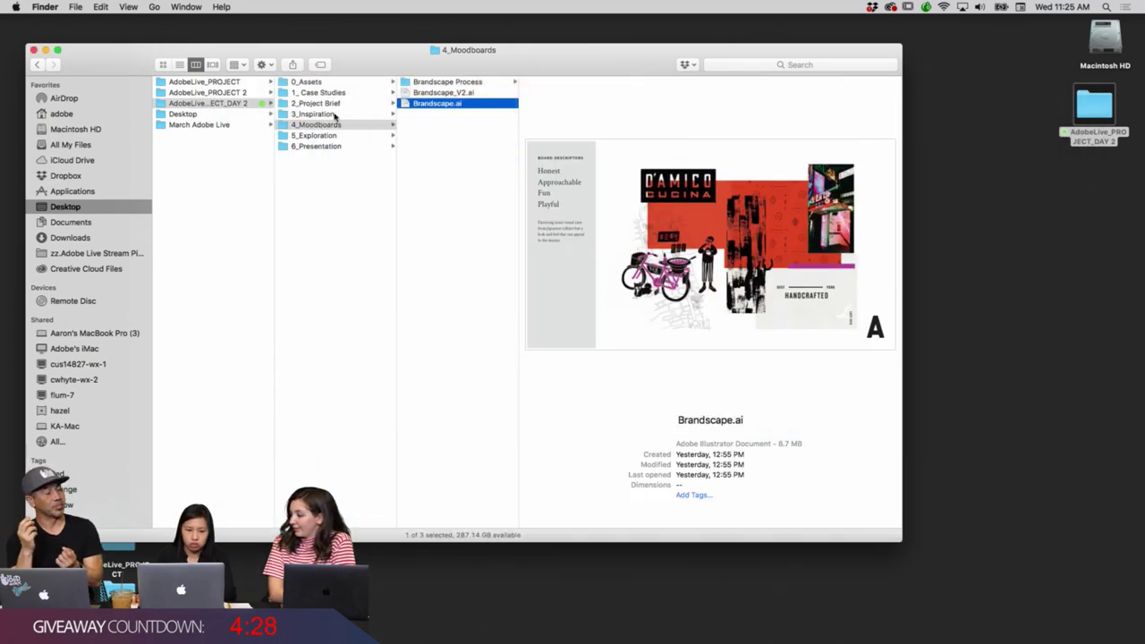
Inspect Brandscape_Process.ai and Brandscape_Process.pdf in the Brandscape Process folder.
click(444, 82)
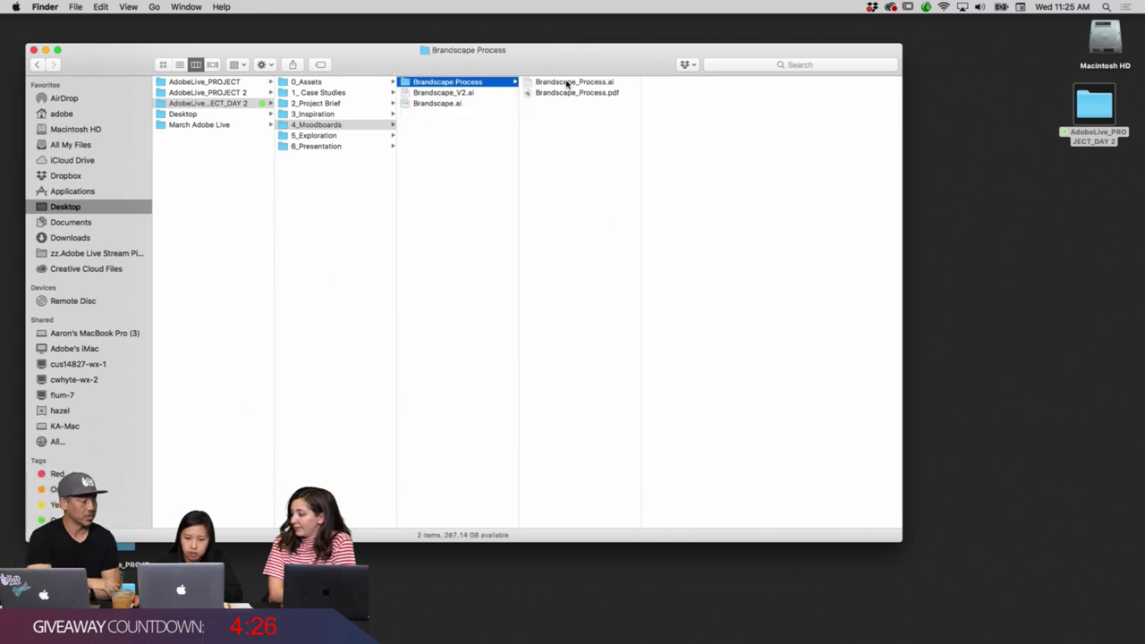
click(567, 82)
click(567, 93)
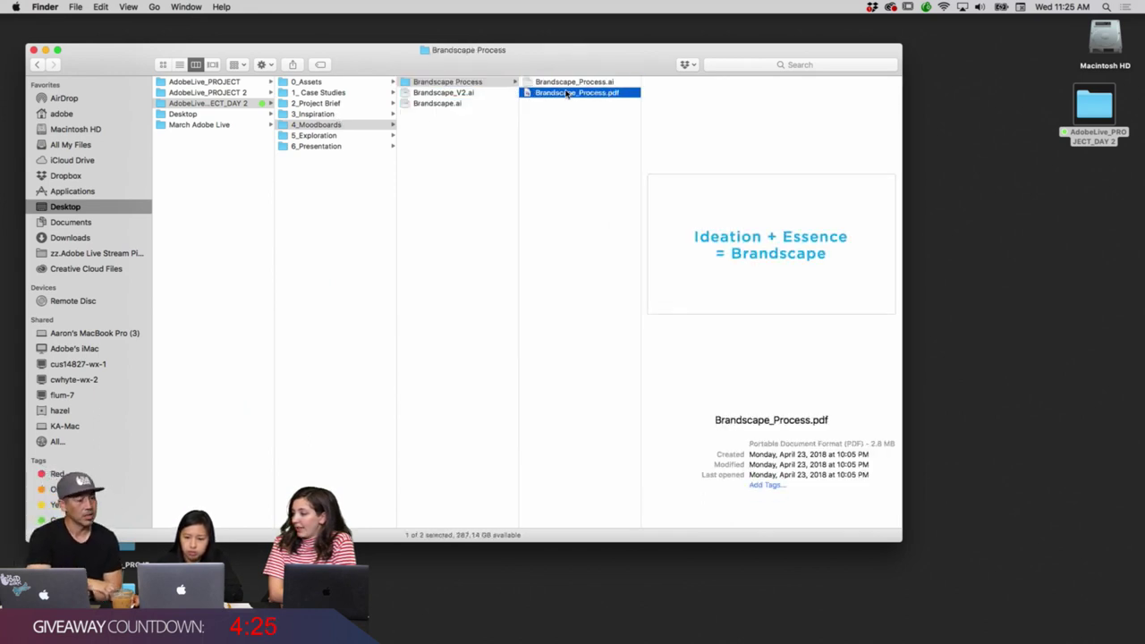
Compare the Brandscape_V2.ai preview with Brandscape.ai and open Brandscape.ai in Illustrator.
click(435, 103)
click(446, 93)
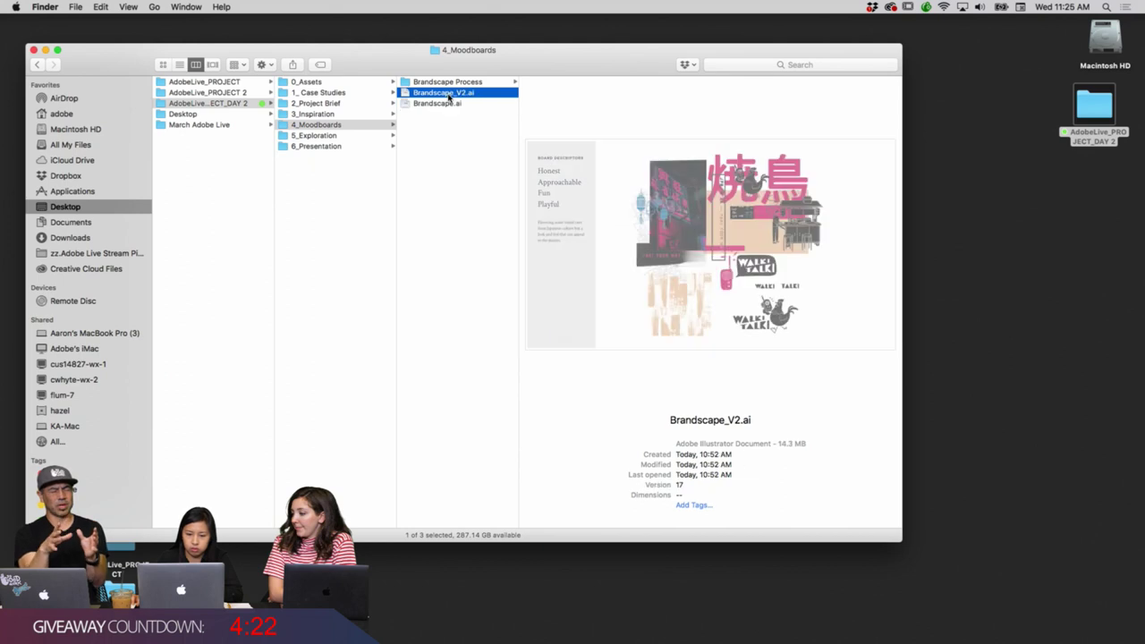
click(445, 105)
double_click(445, 105)
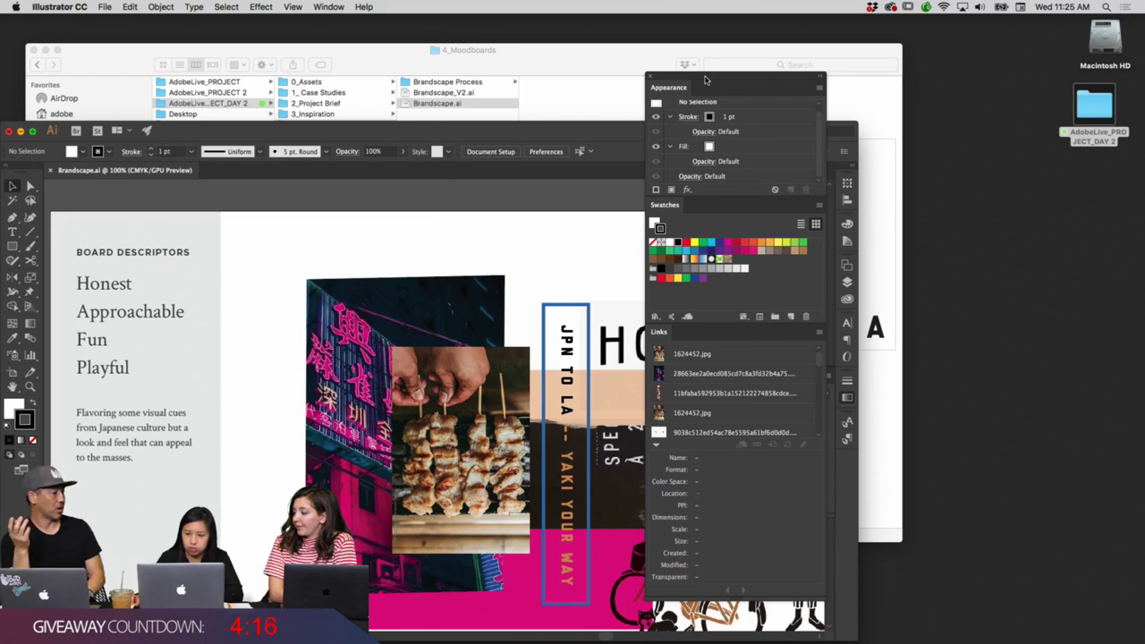
Move the floating Appearance, Swatches and Links panel group clear of the document window and make it narrower.
drag(726, 79, 1028, 51)
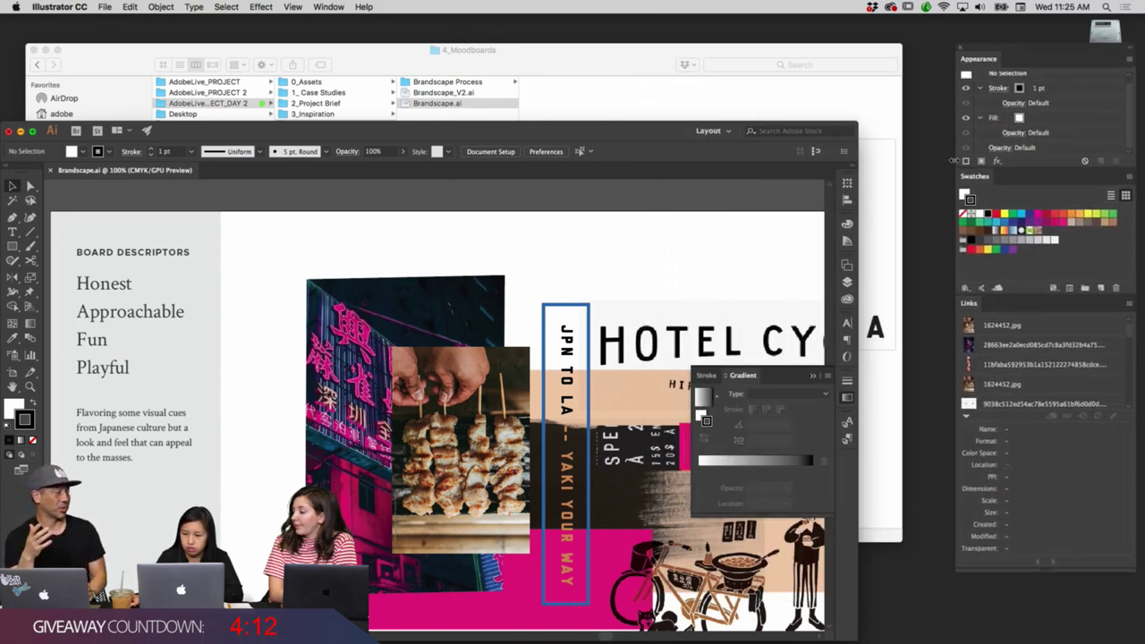
drag(954, 164, 990, 161)
Reposition and enlarge the Brandscape.ai window to fill the space beside the floating panels, and collapse the Gradient panel.
drag(489, 132, 587, 38)
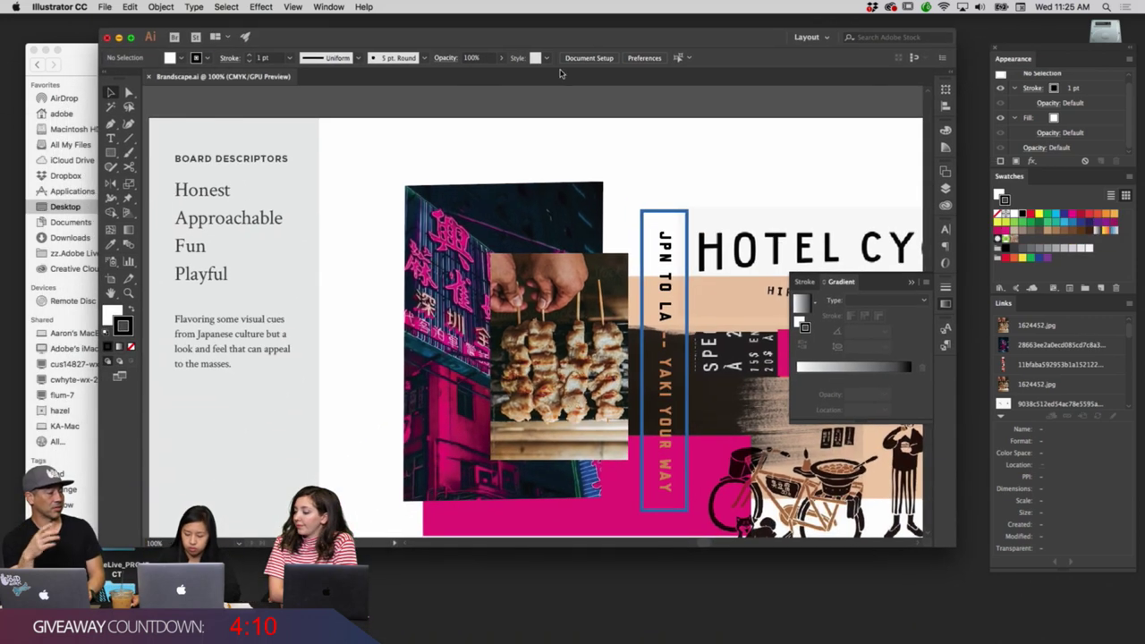
key(super+minus)
scroll(539, 161, up, 3)
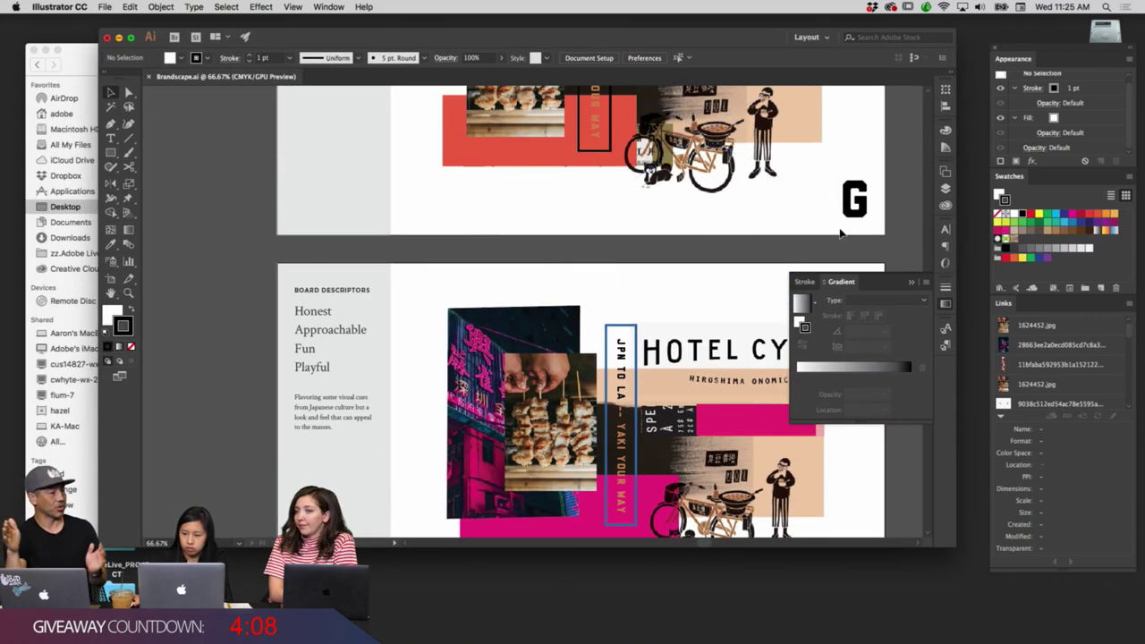
drag(501, 37, 422, 30)
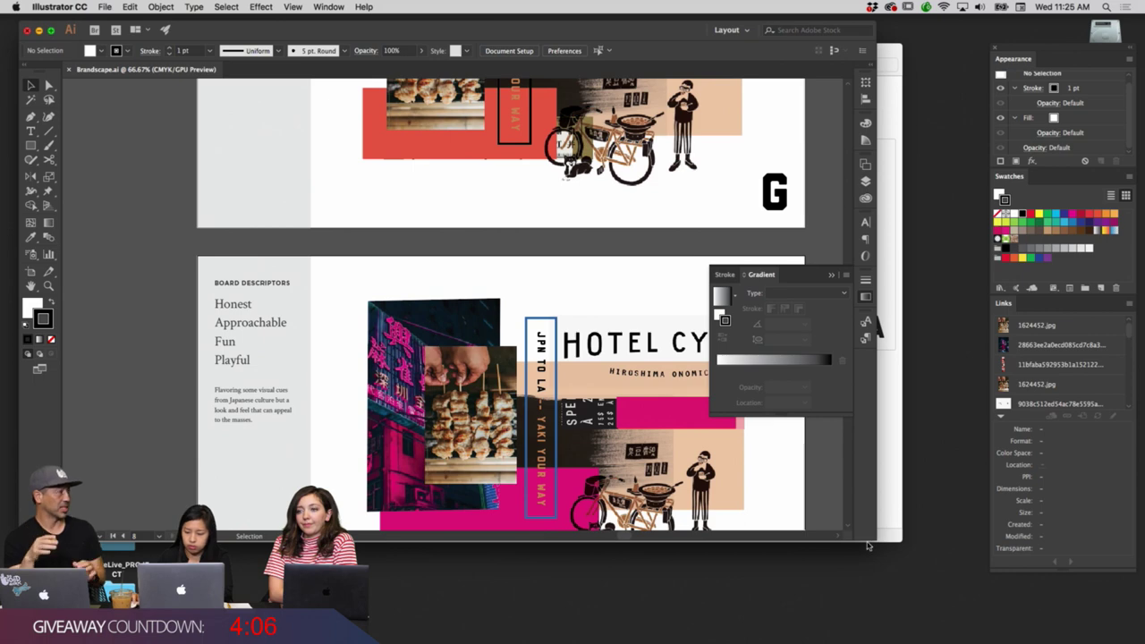
drag(875, 540, 961, 593)
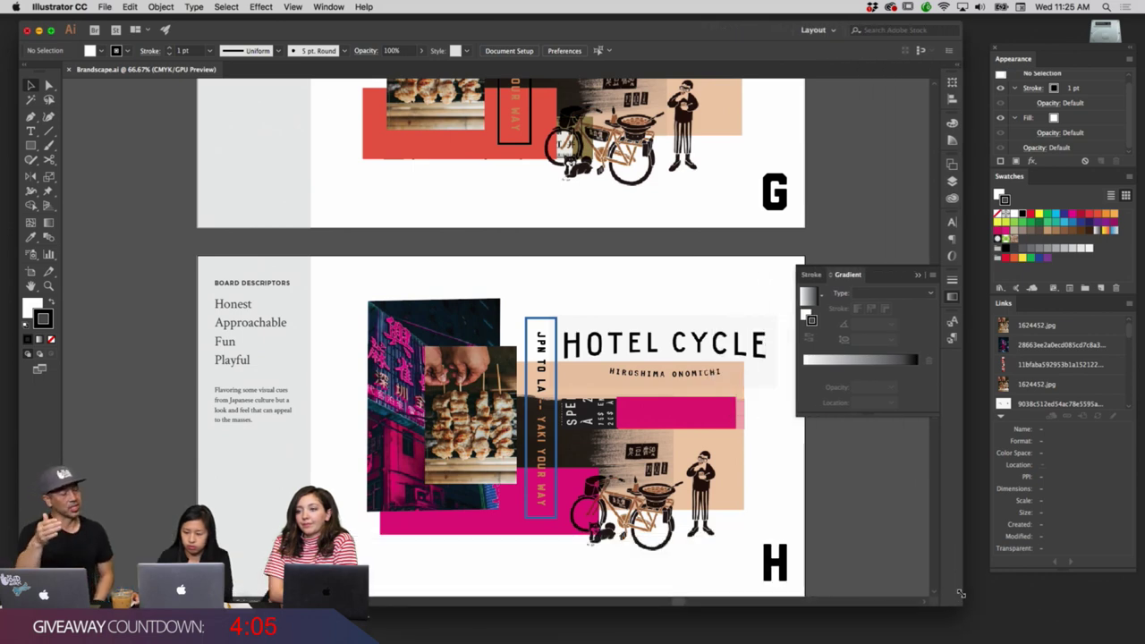
click(920, 276)
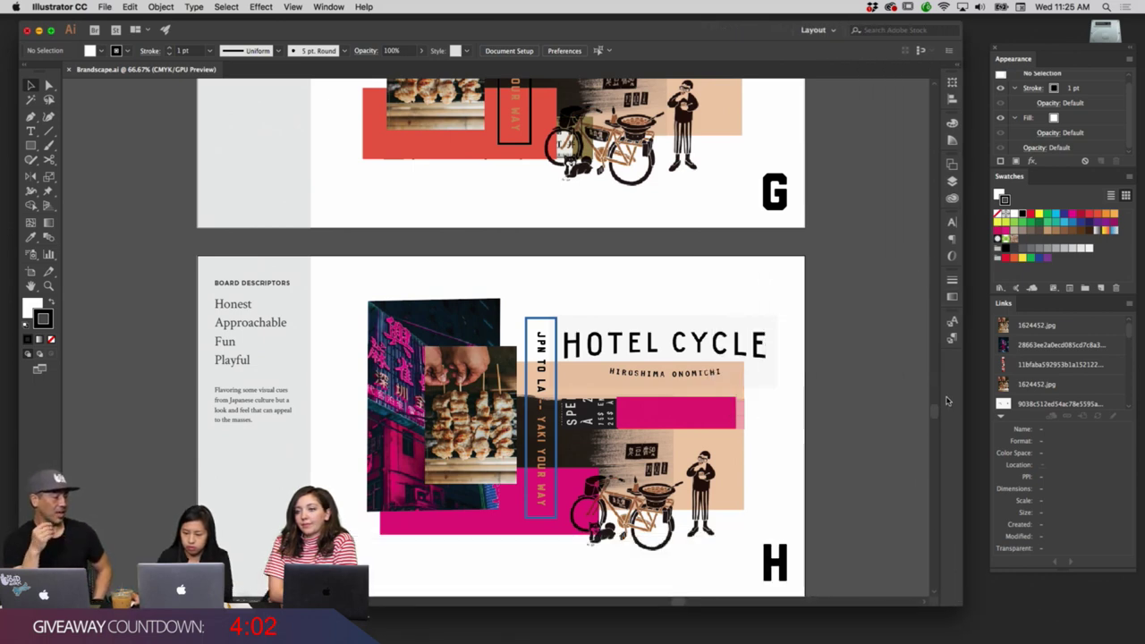
Examine moodboard A, including its D'Amico Cucina logo, red pattern, street photo and bicycle illustration.
drag(936, 409, 936, 280)
scroll(454, 276, left, 10)
scroll(455, 277, down, 3)
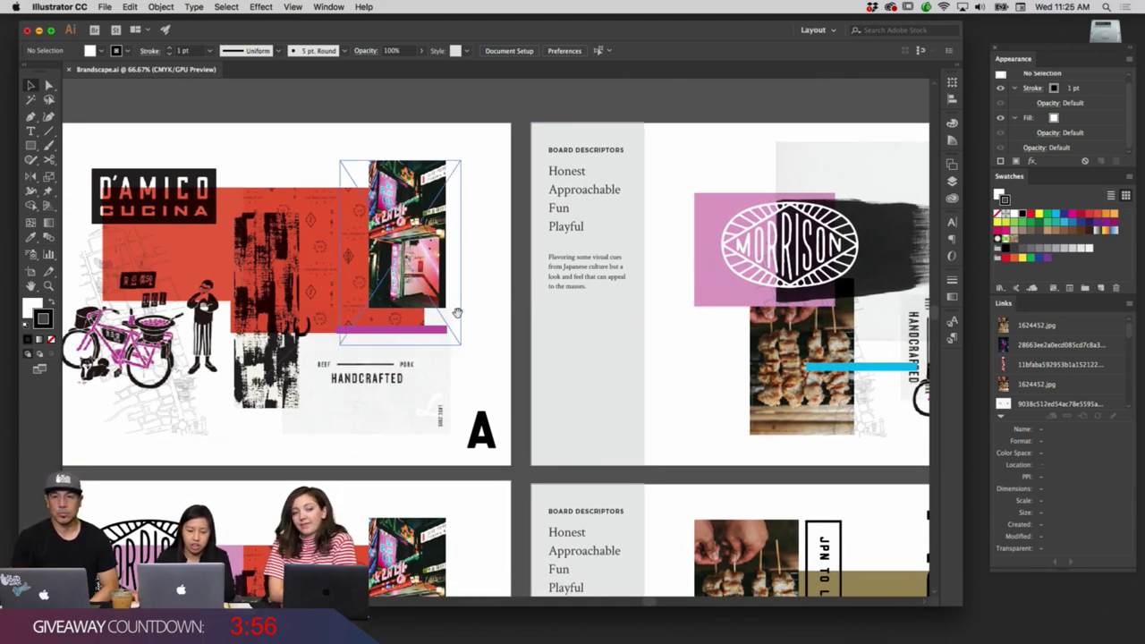
scroll(432, 301, left, 5)
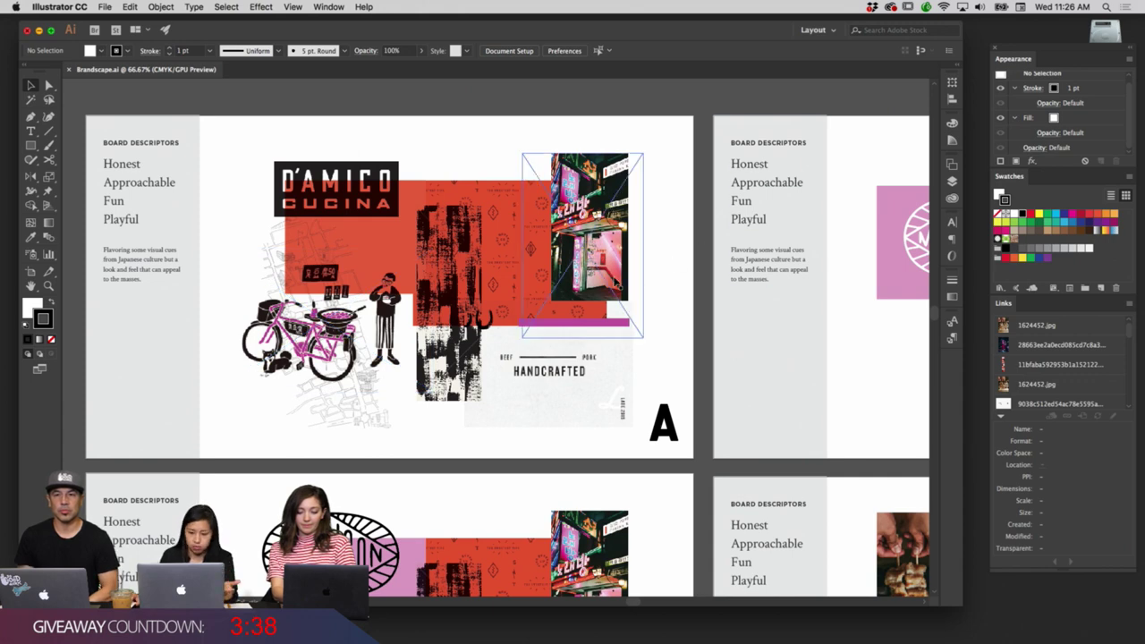
scroll(615, 285, down, 5)
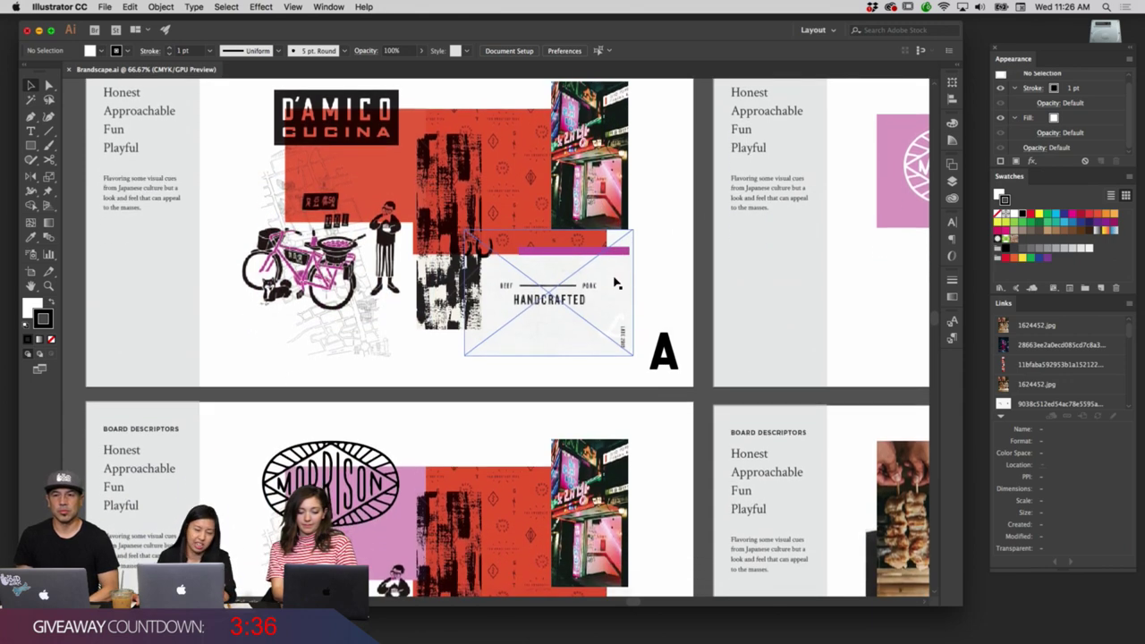
scroll(616, 285, up, 3)
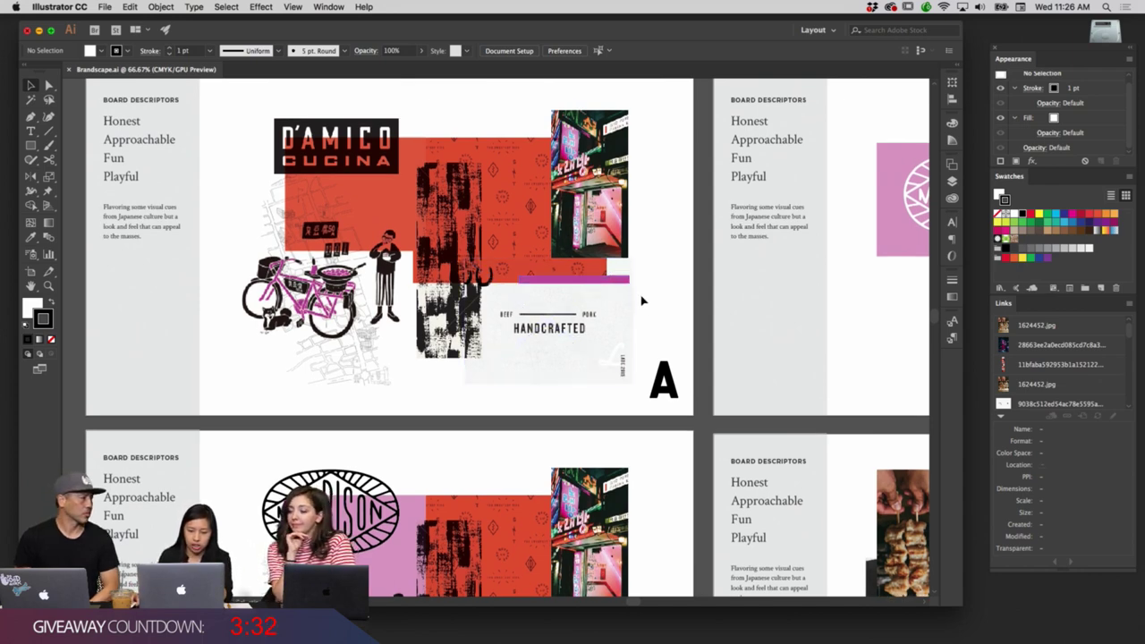
scroll(650, 300, down, 1)
scroll(650, 301, up, 2)
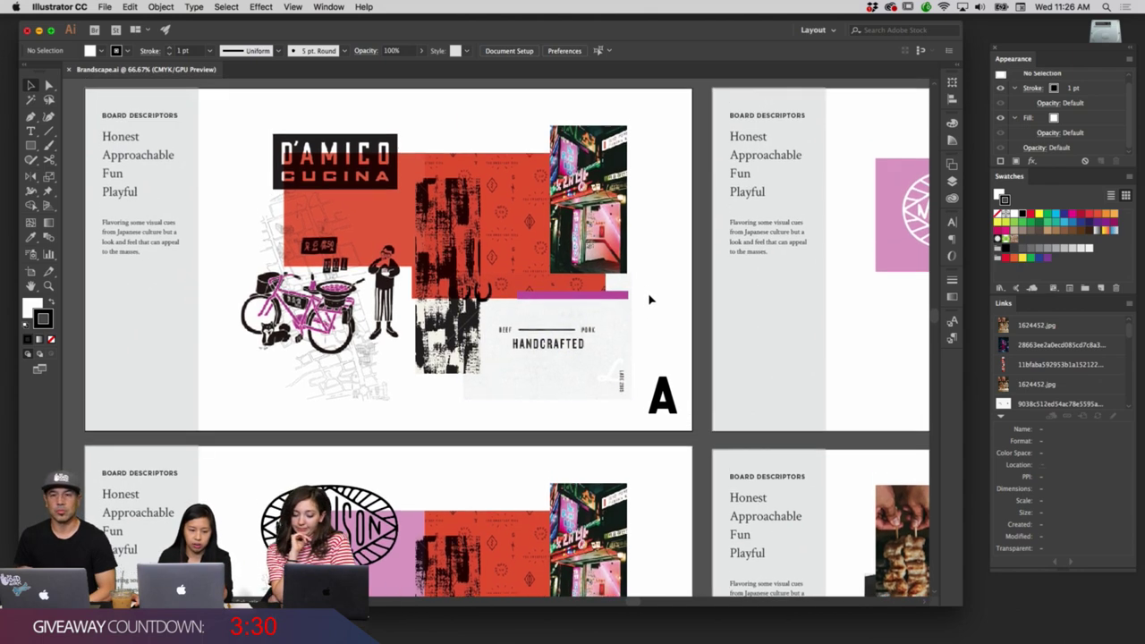
scroll(650, 301, down, 3)
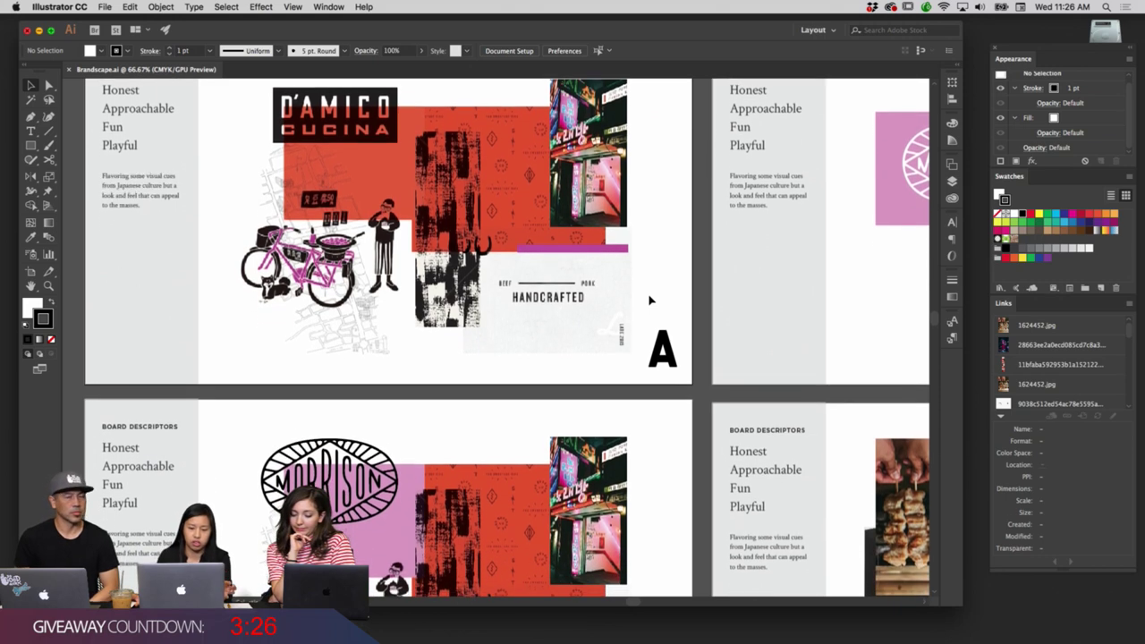
scroll(650, 301, down, 2)
scroll(650, 300, up, 2)
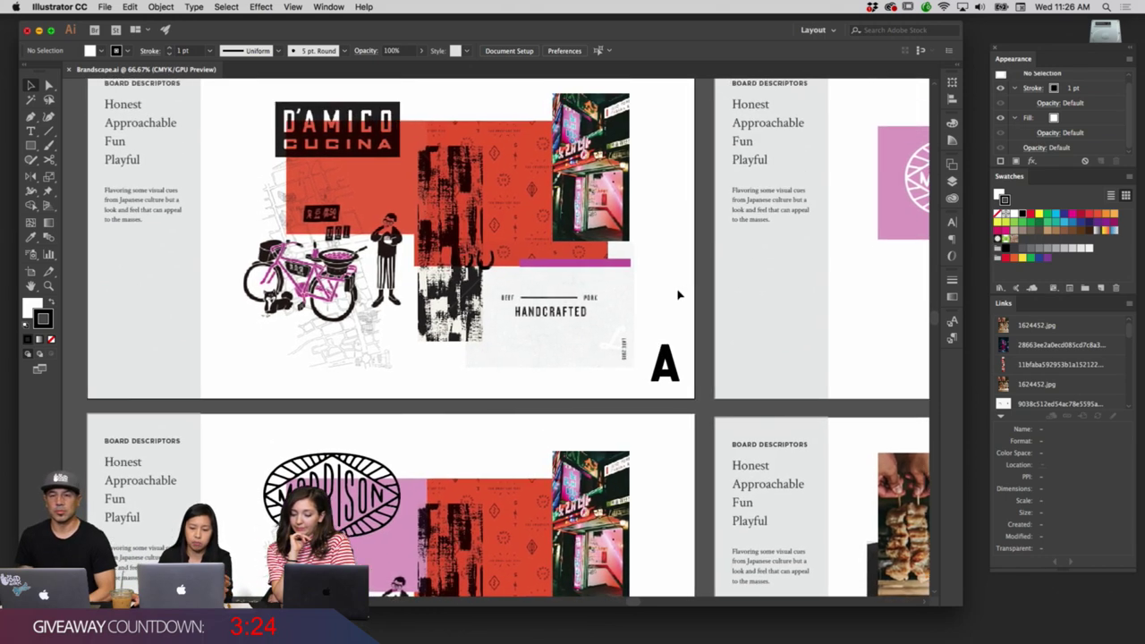
Examine moodboard C with the Morrison logo, glance over board B, and review board D with the Democracy lettering.
scroll(678, 295, down, 10)
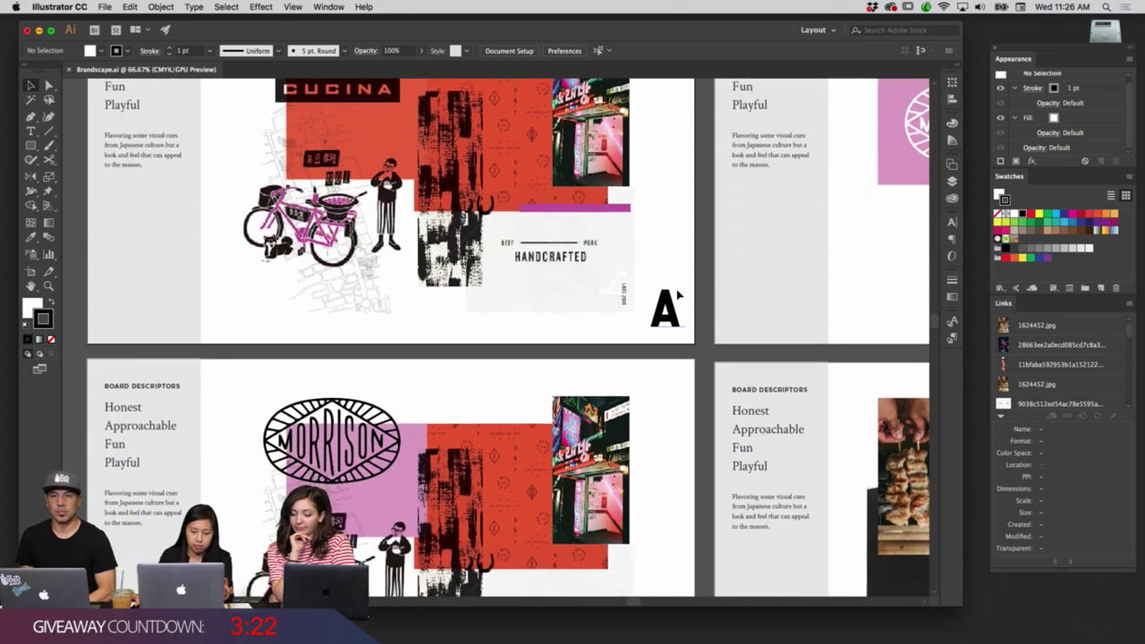
scroll(677, 295, down, 6)
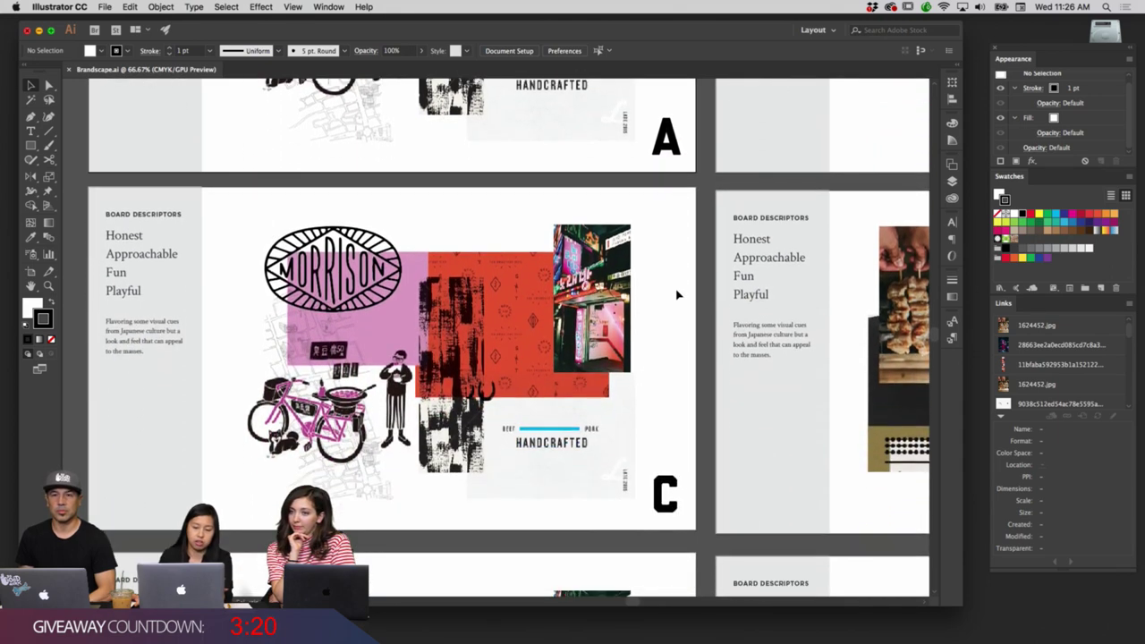
scroll(677, 295, up, 2)
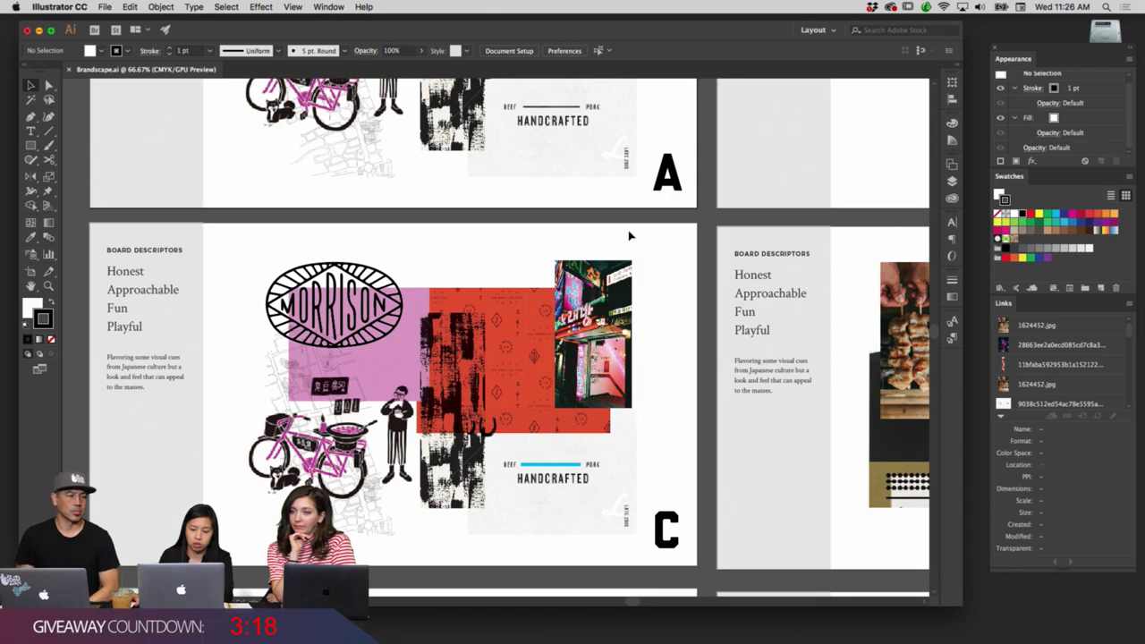
scroll(498, 299, right, 15)
scroll(499, 299, up, 8)
scroll(498, 299, right, 3)
scroll(498, 298, up, 2)
scroll(627, 269, down, 11)
scroll(627, 269, left, 7)
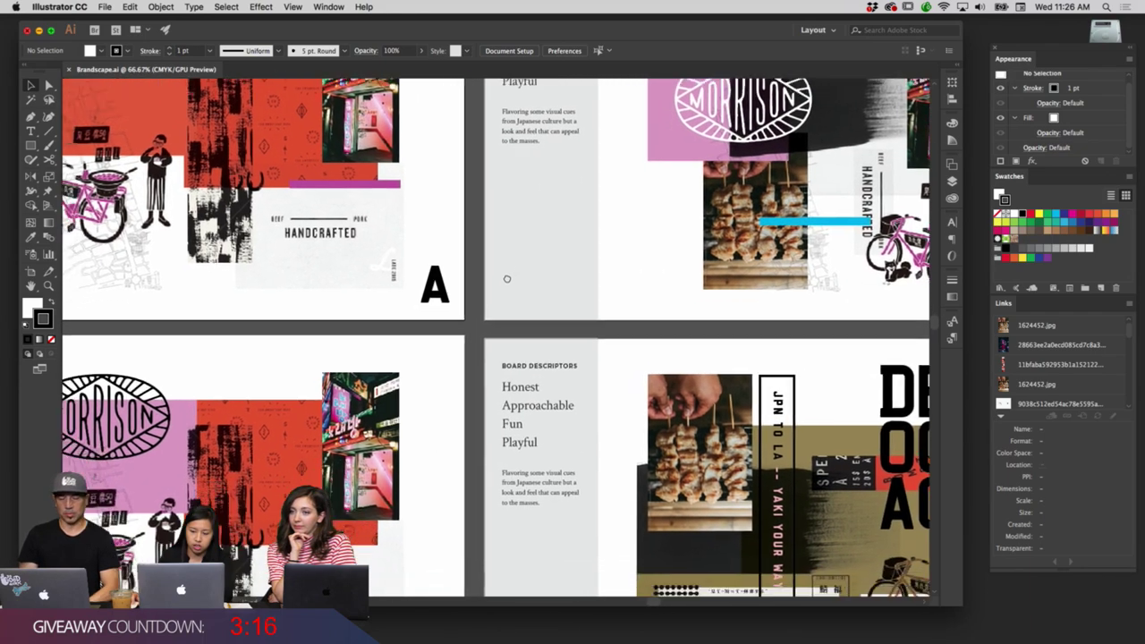
scroll(687, 254, right, 18)
scroll(686, 254, down, 4)
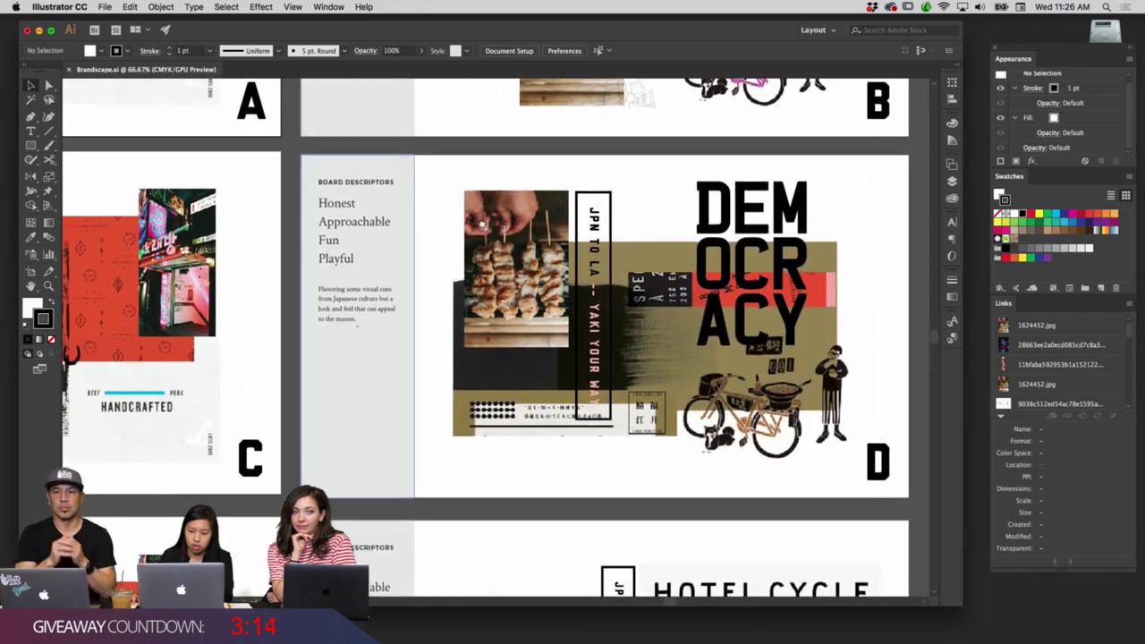
scroll(498, 380, down, 3)
scroll(498, 380, left, 2)
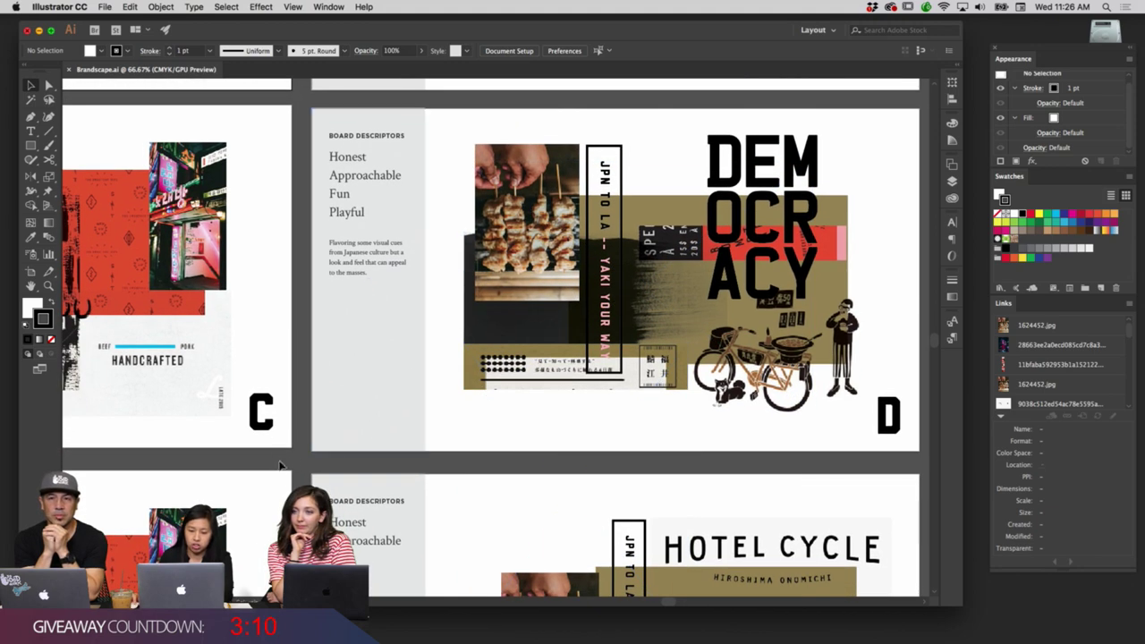
Examine moodboard E with the Wolverine logo and moodboard F with the Hotel Cycle lettering and olive blocks.
scroll(258, 460, down, 9)
scroll(259, 460, left, 16)
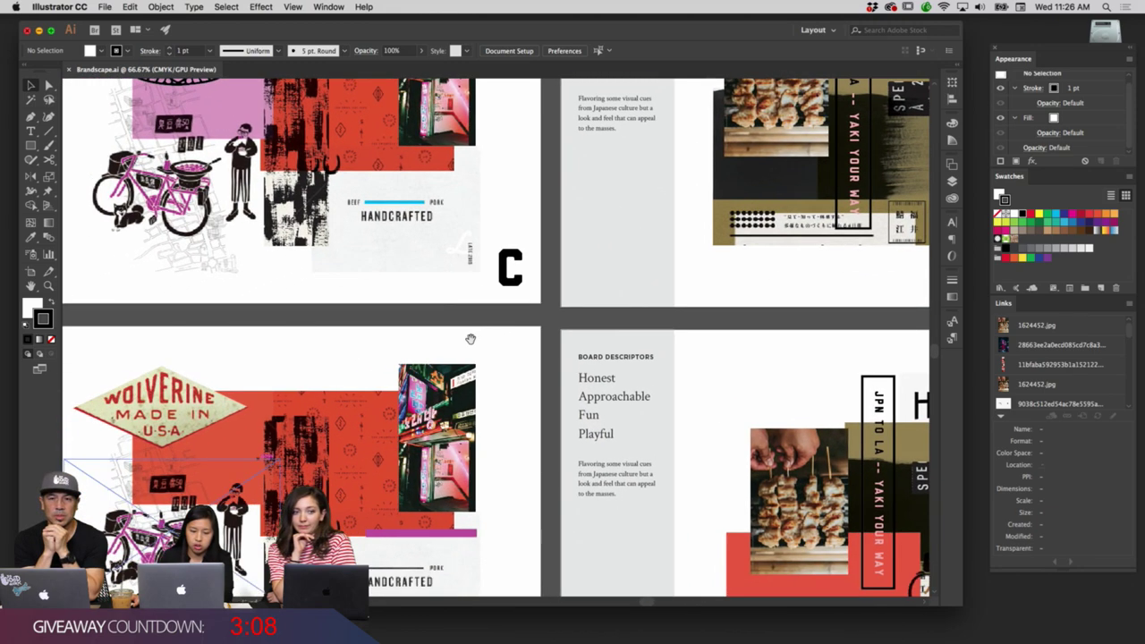
scroll(410, 410, down, 3)
scroll(410, 410, left, 2)
scroll(410, 410, up, 2)
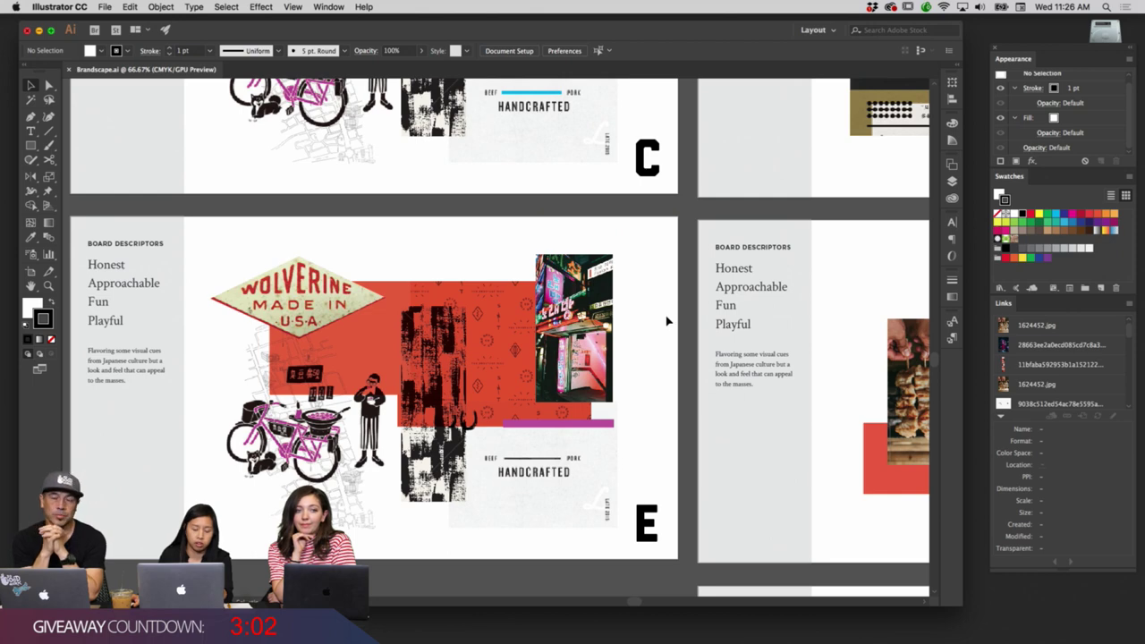
scroll(660, 333, up, 1)
scroll(688, 324, right, 3)
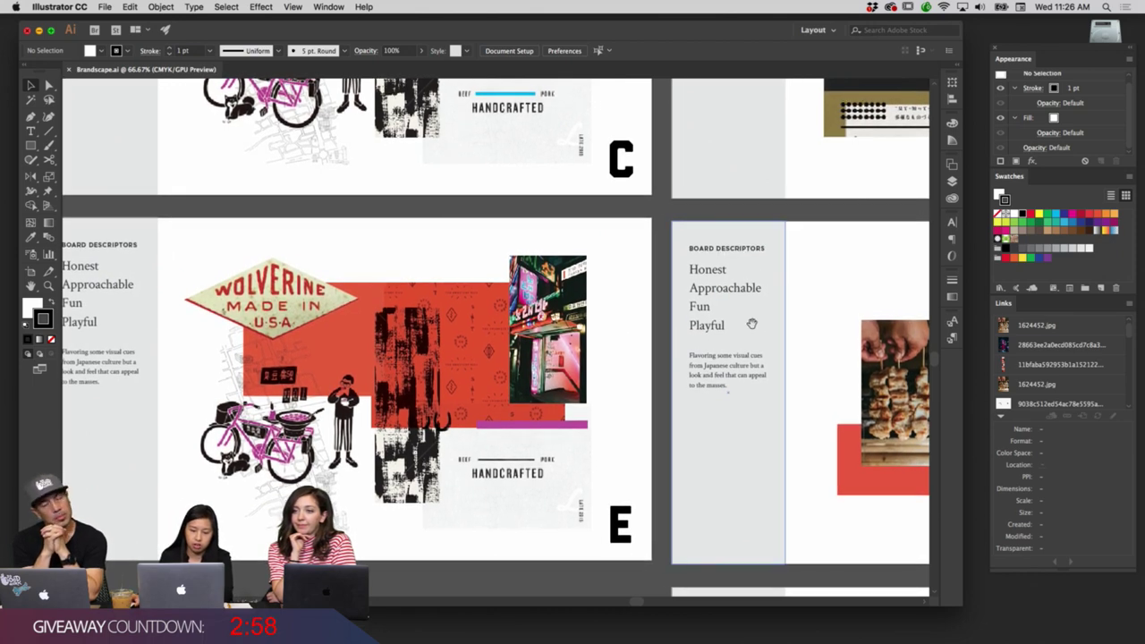
scroll(742, 328, right, 10)
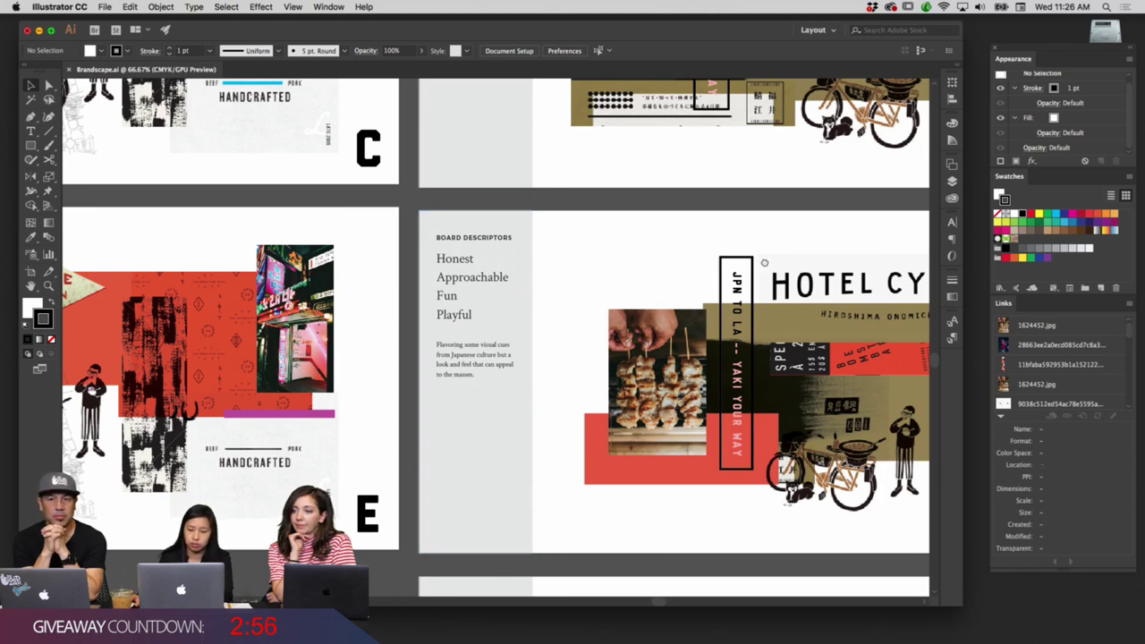
scroll(545, 316, right, 8)
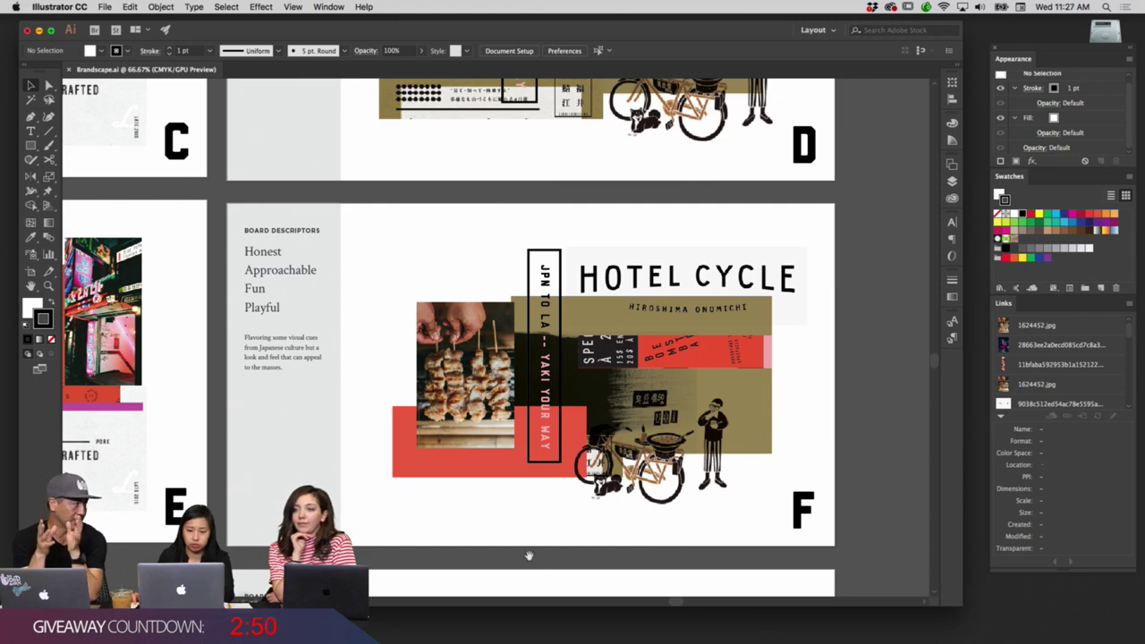
Compare moodboard G's peach and red Hotel Cycle palette with board F above and the magenta board H below.
scroll(572, 547, down, 5)
scroll(524, 470, down, 3)
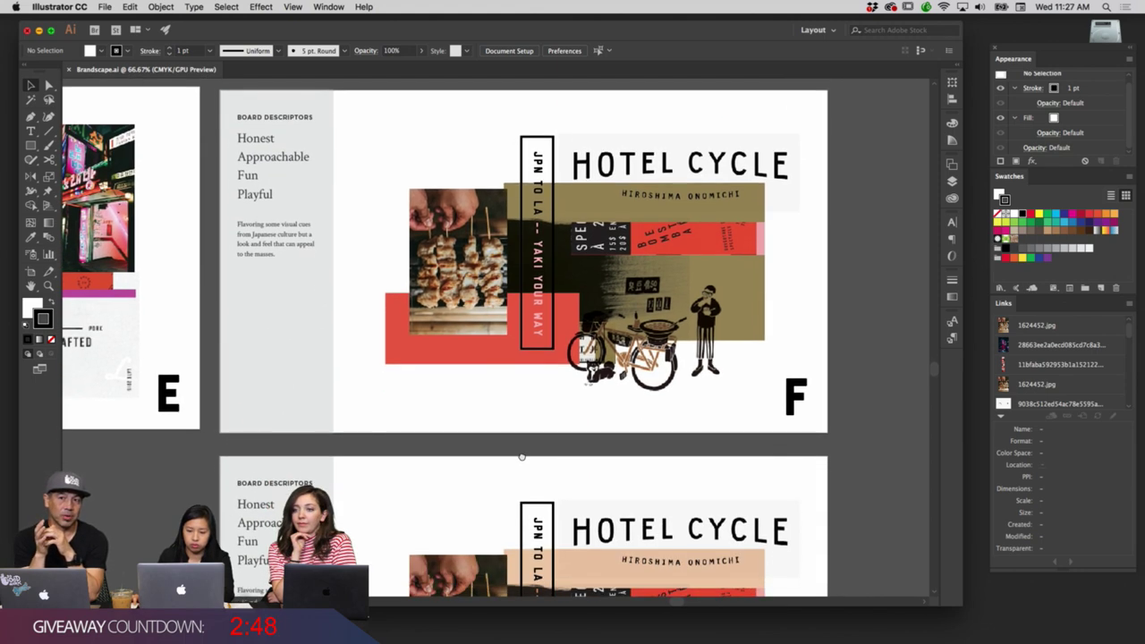
scroll(599, 510, down, 8)
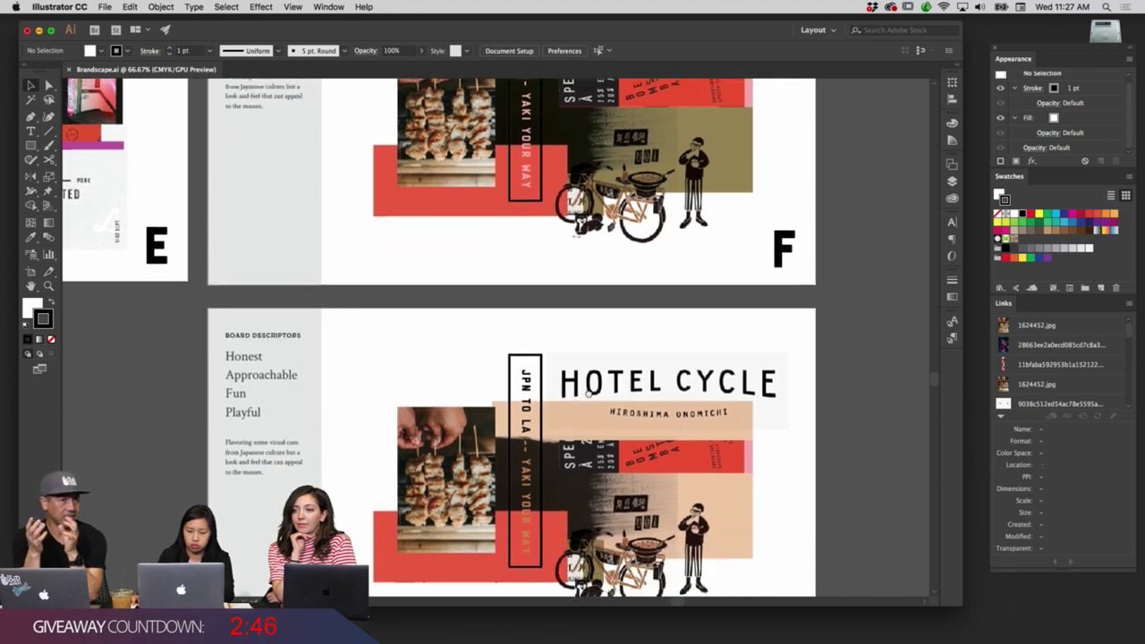
scroll(590, 370, down, 4)
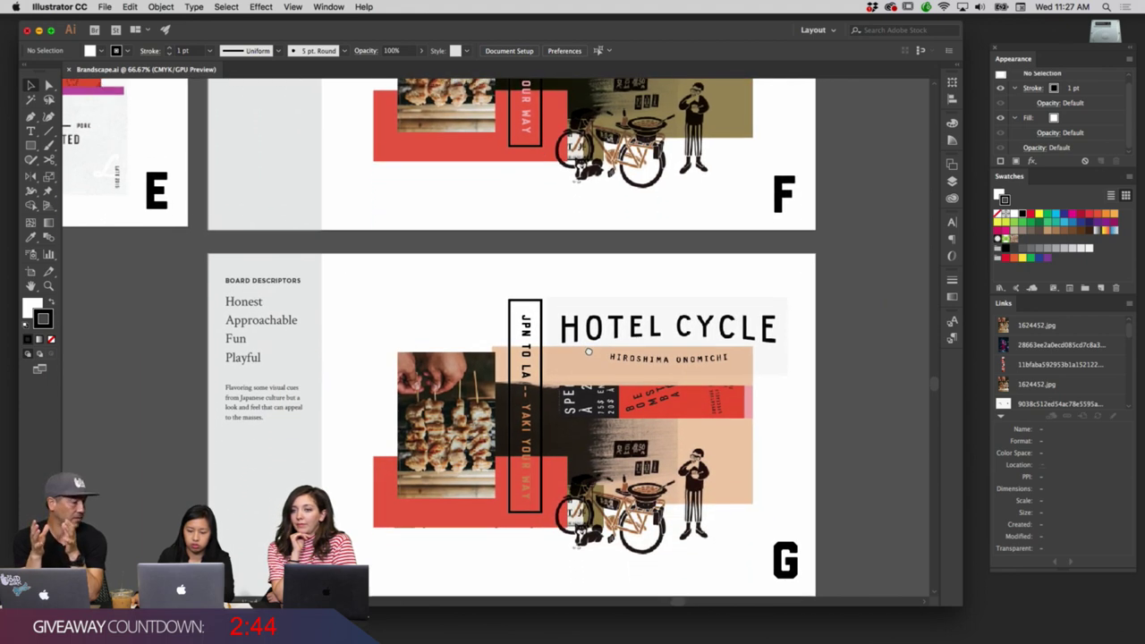
scroll(586, 297, down, 1)
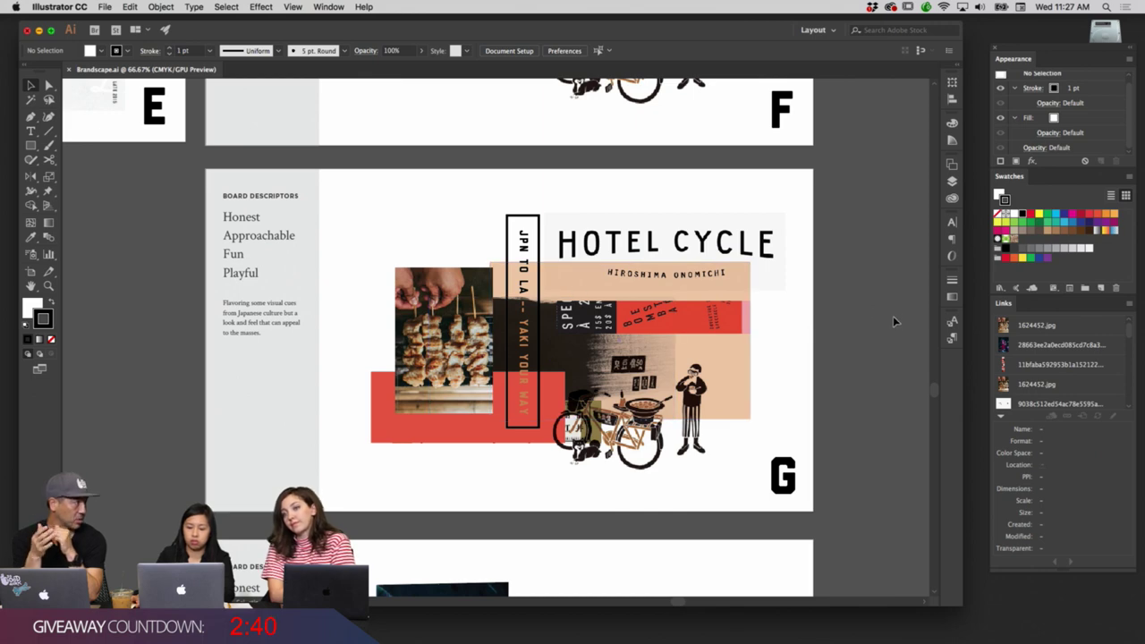
scroll(893, 316, down, 2)
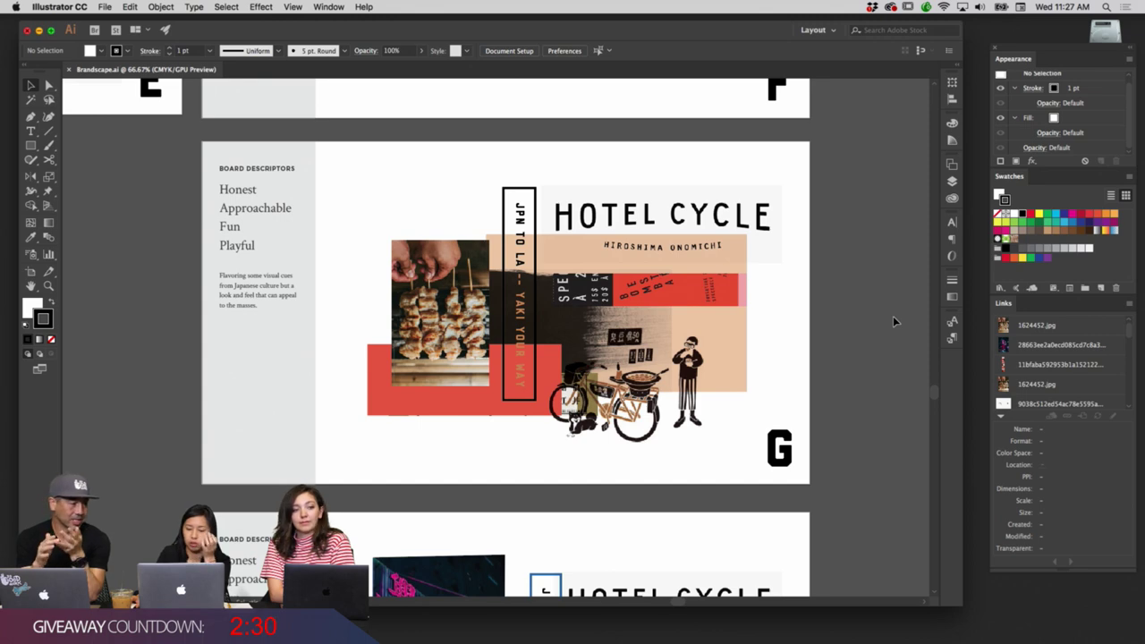
scroll(893, 316, down, 1)
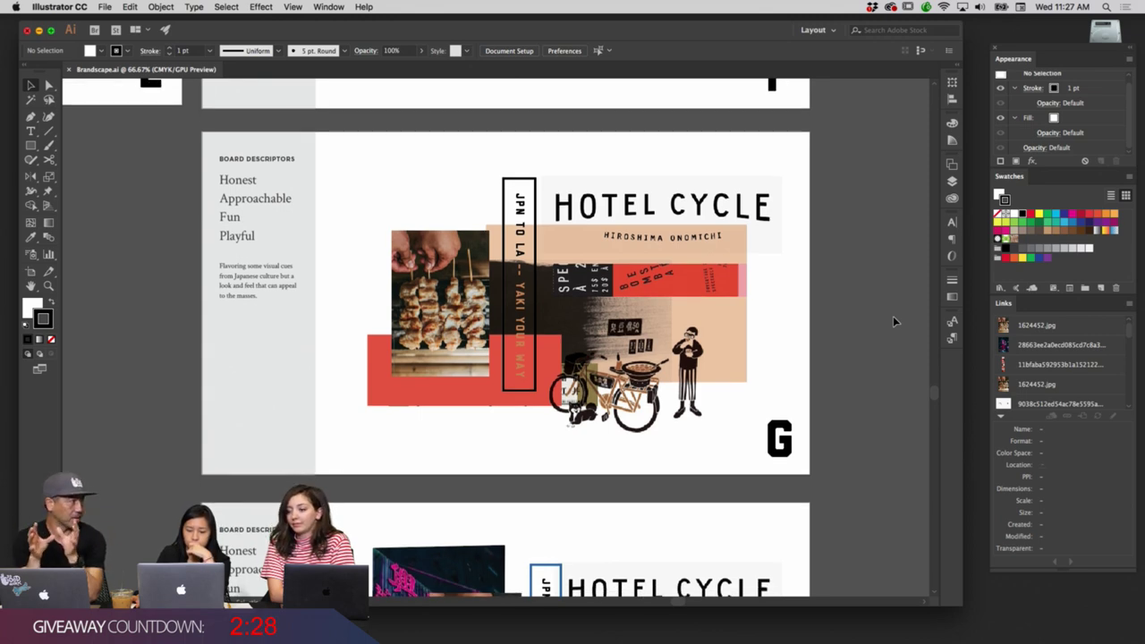
scroll(893, 318, down, 3)
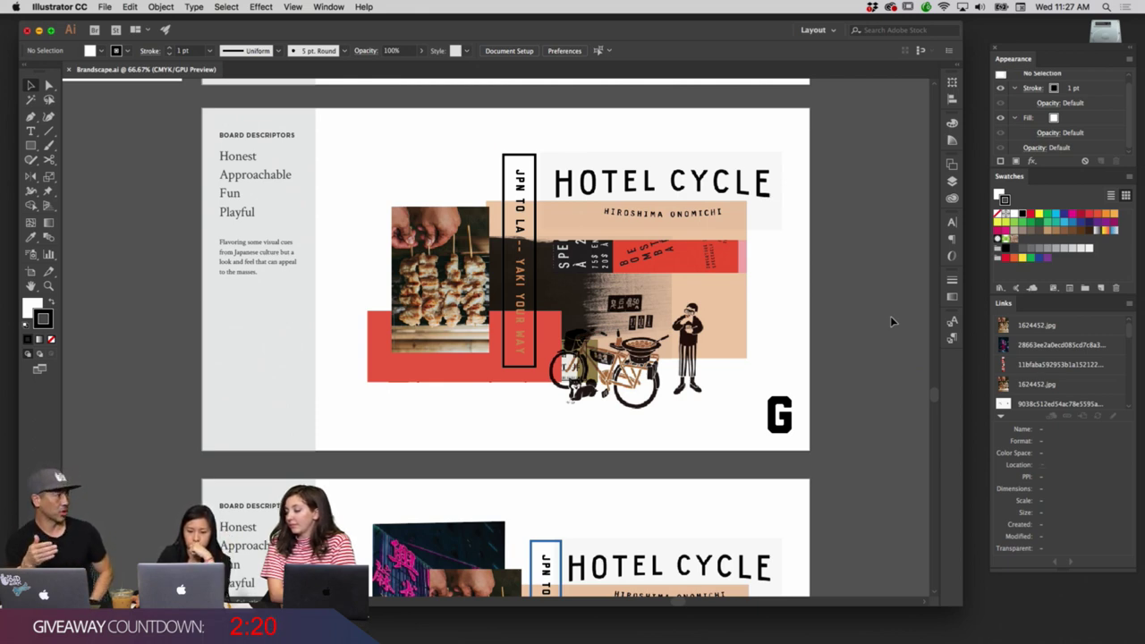
scroll(890, 320, down, 2)
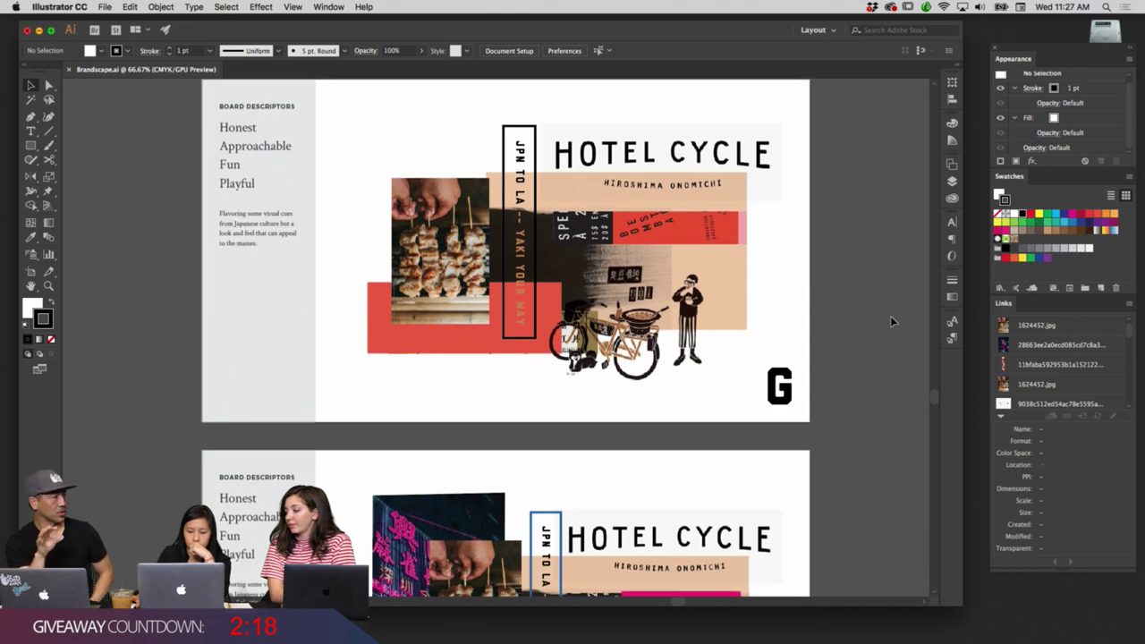
scroll(890, 321, down, 2)
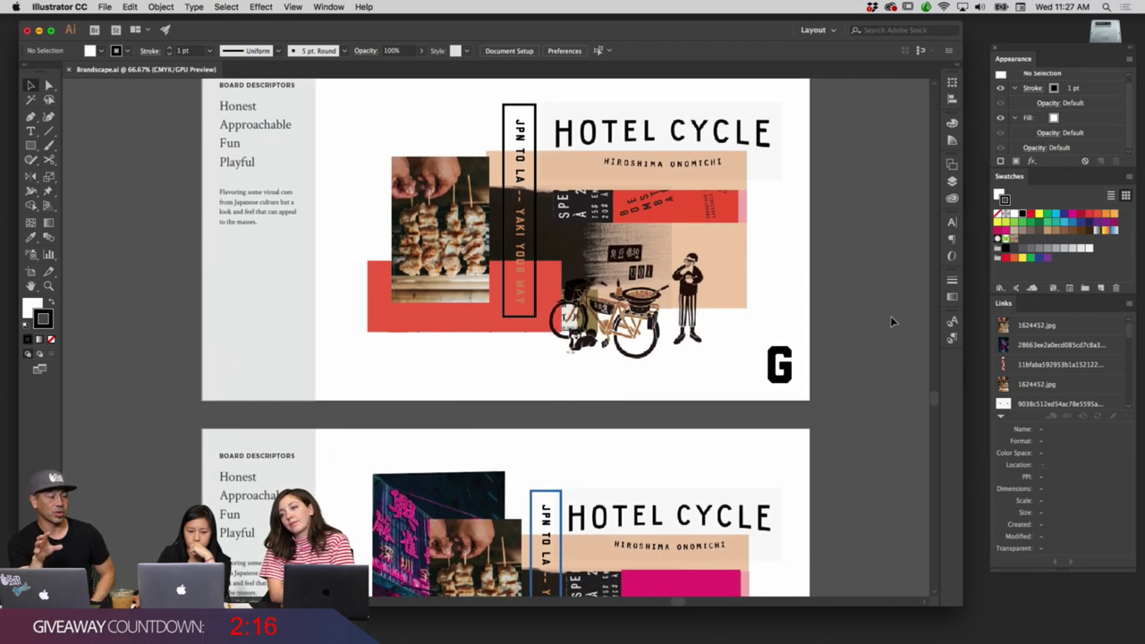
scroll(890, 321, down, 5)
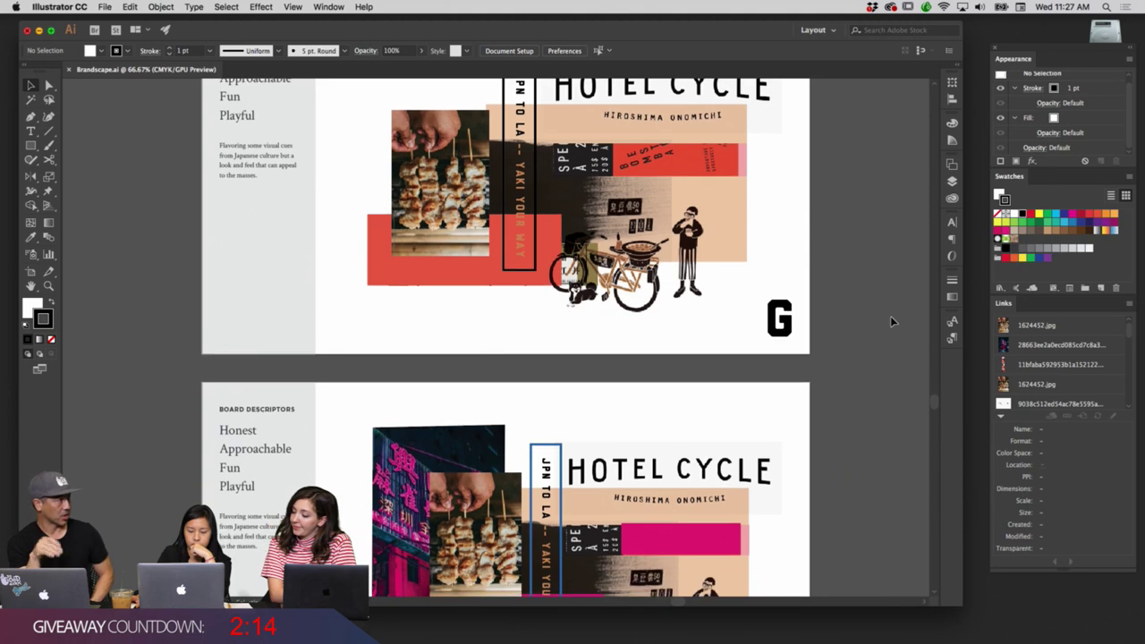
scroll(890, 321, down, 3)
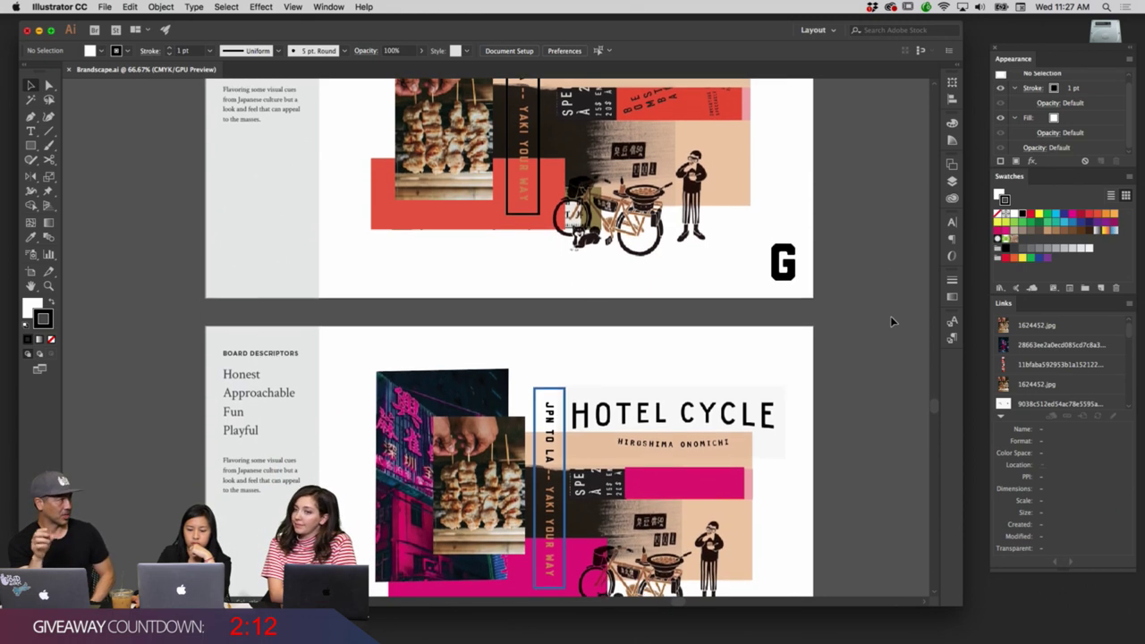
Examine moodboard H at 100% zoom, including its Hotel Cycle lettering, magenta and peach blocks and bicycle illustration.
scroll(891, 320, down, 3)
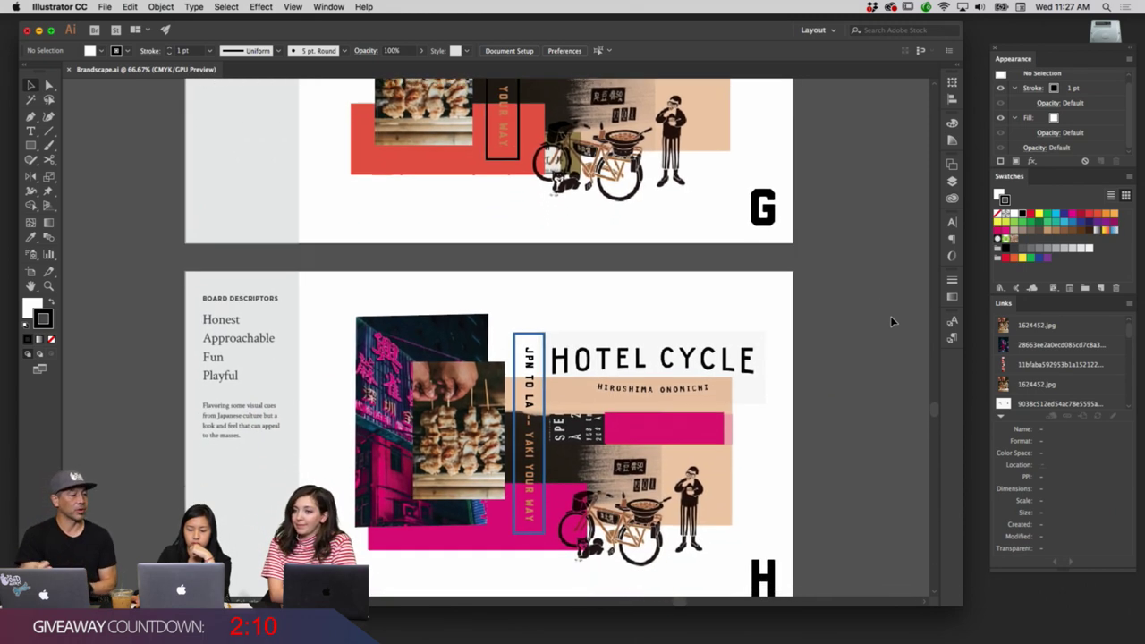
scroll(890, 318, down, 3)
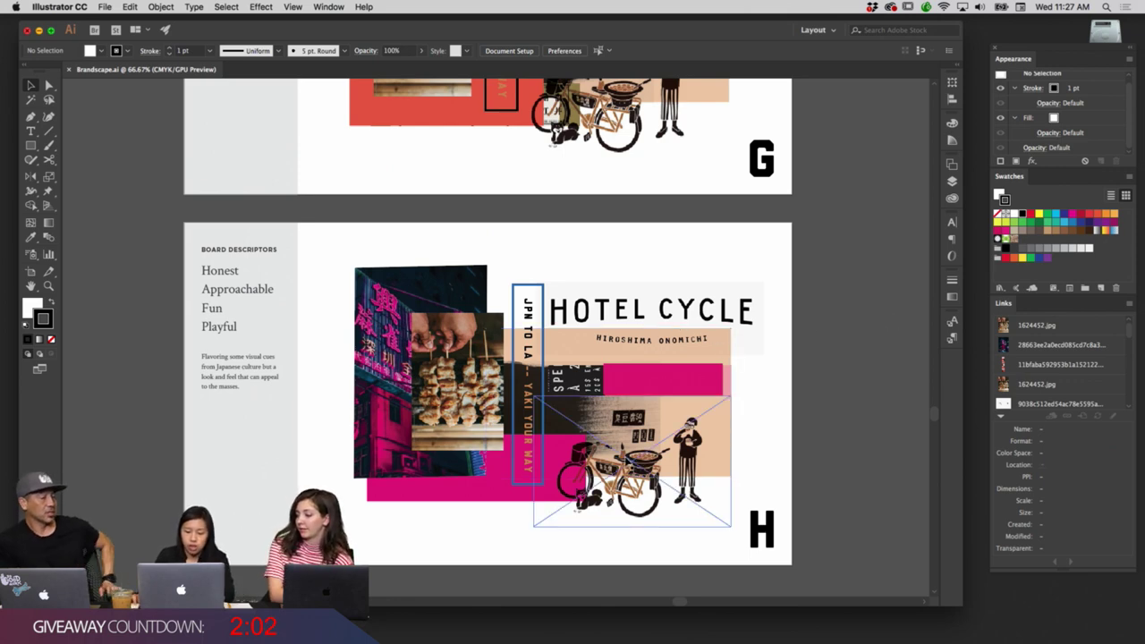
scroll(782, 428, down, 2)
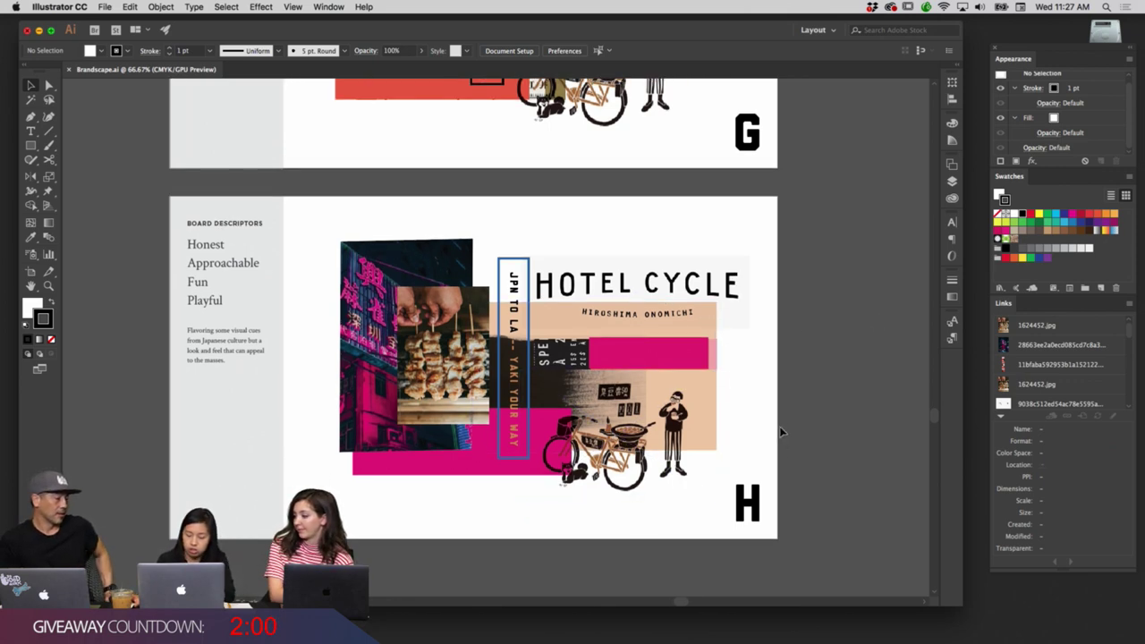
key(super+1)
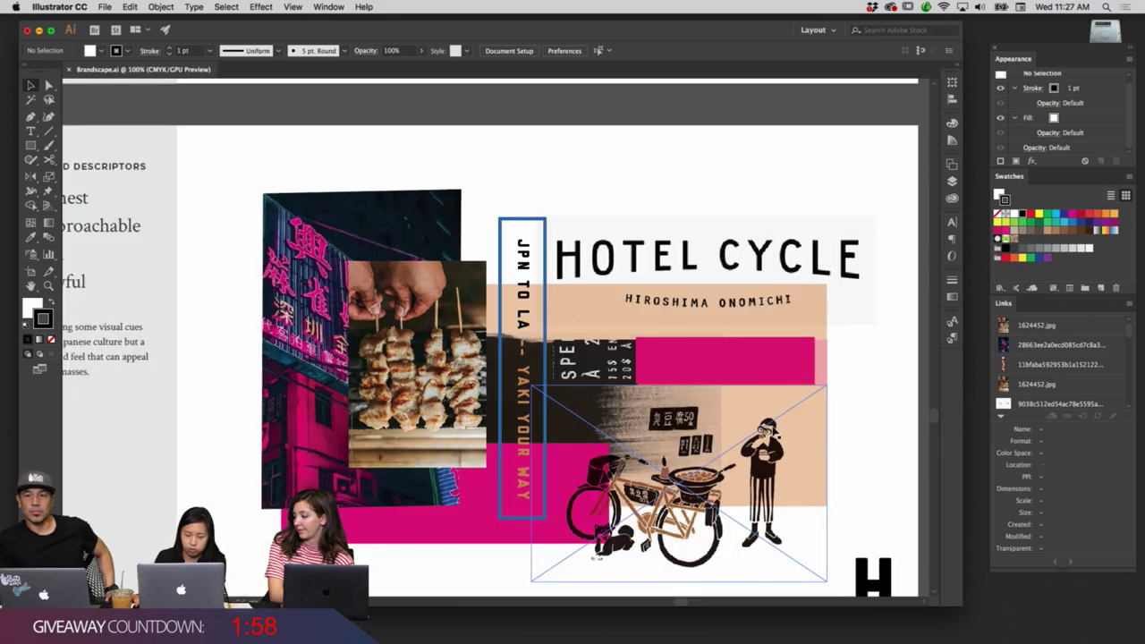
scroll(669, 384, down, 3)
scroll(670, 385, right, 3)
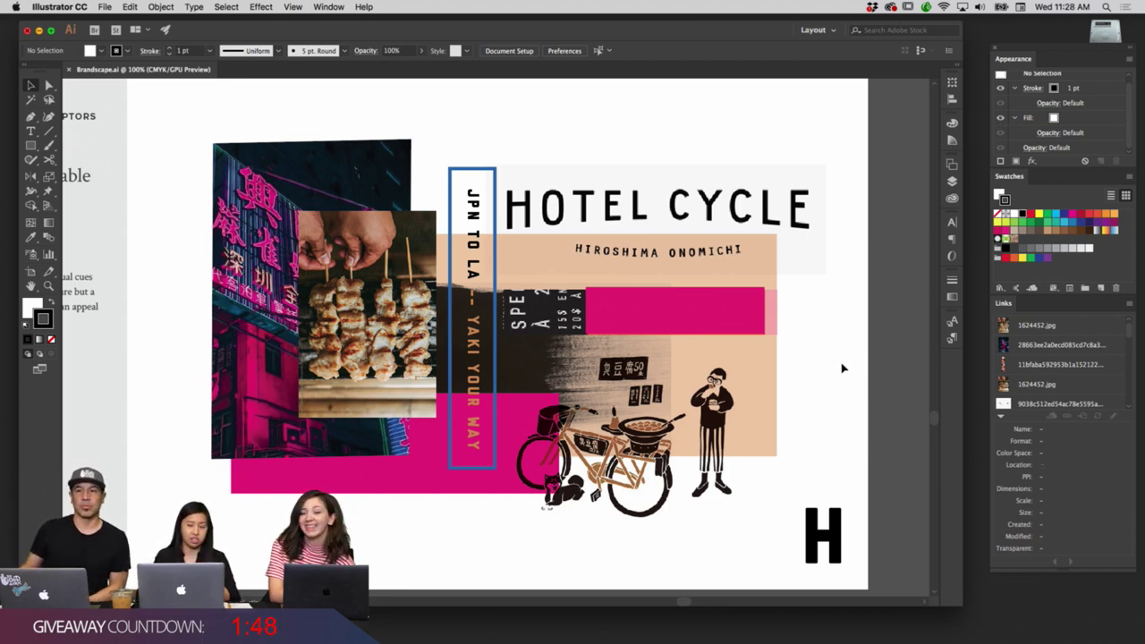
scroll(833, 396, down, 2)
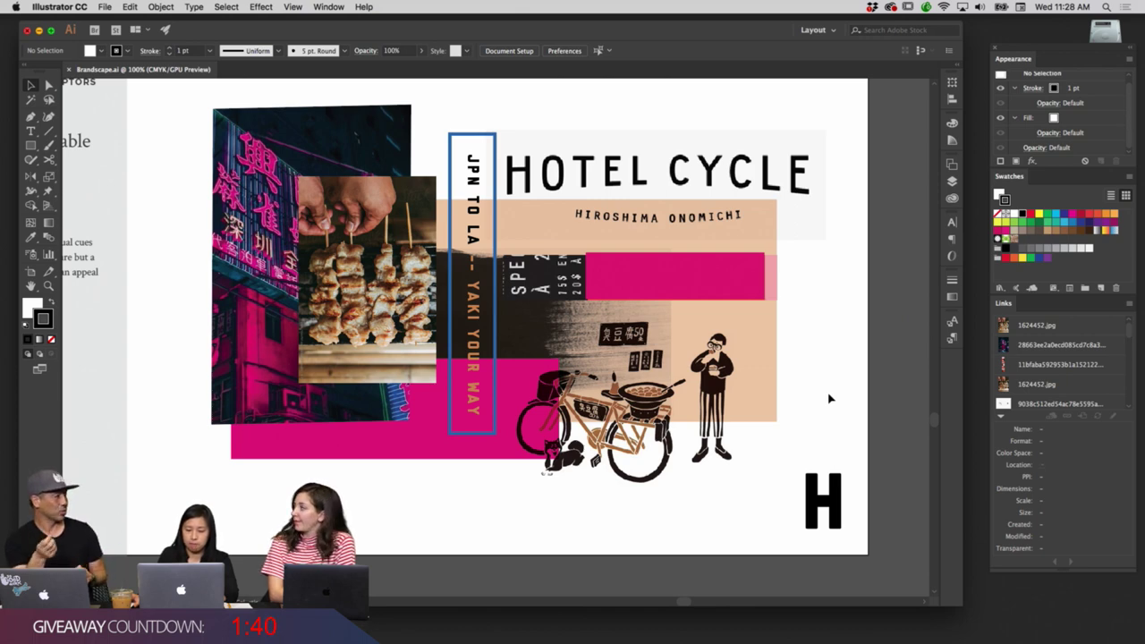
Review moodboard H's board descriptors together with its neon street photo, skewer photo and vertical JPN to LA lettering.
scroll(158, 275, up, 4)
scroll(157, 276, left, 7)
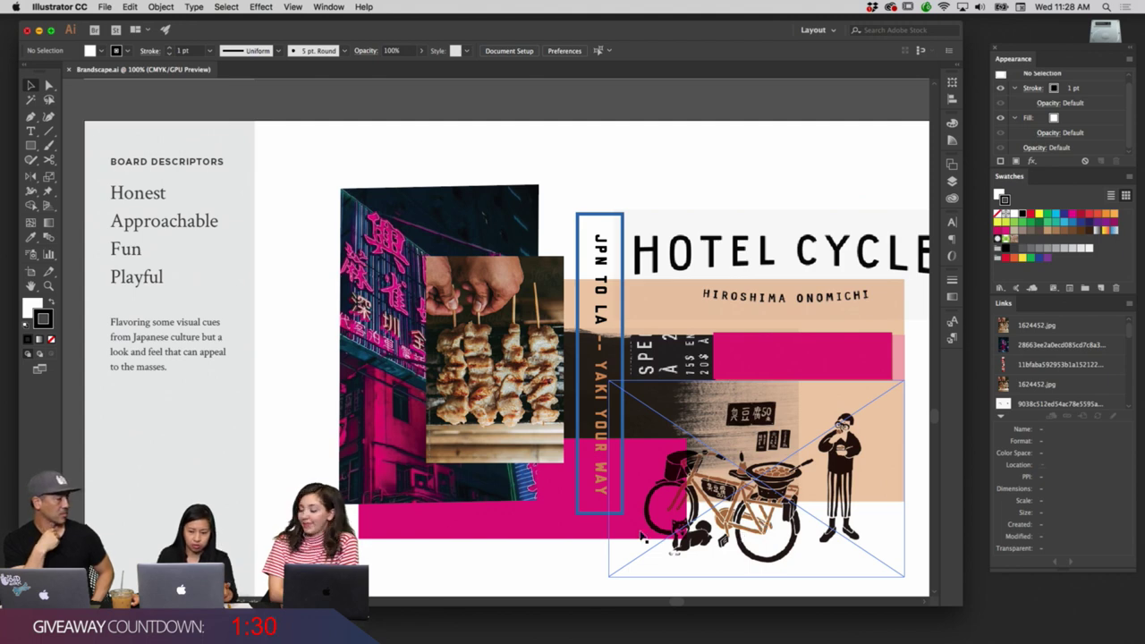
scroll(736, 517, down, 2)
scroll(736, 517, right, 3)
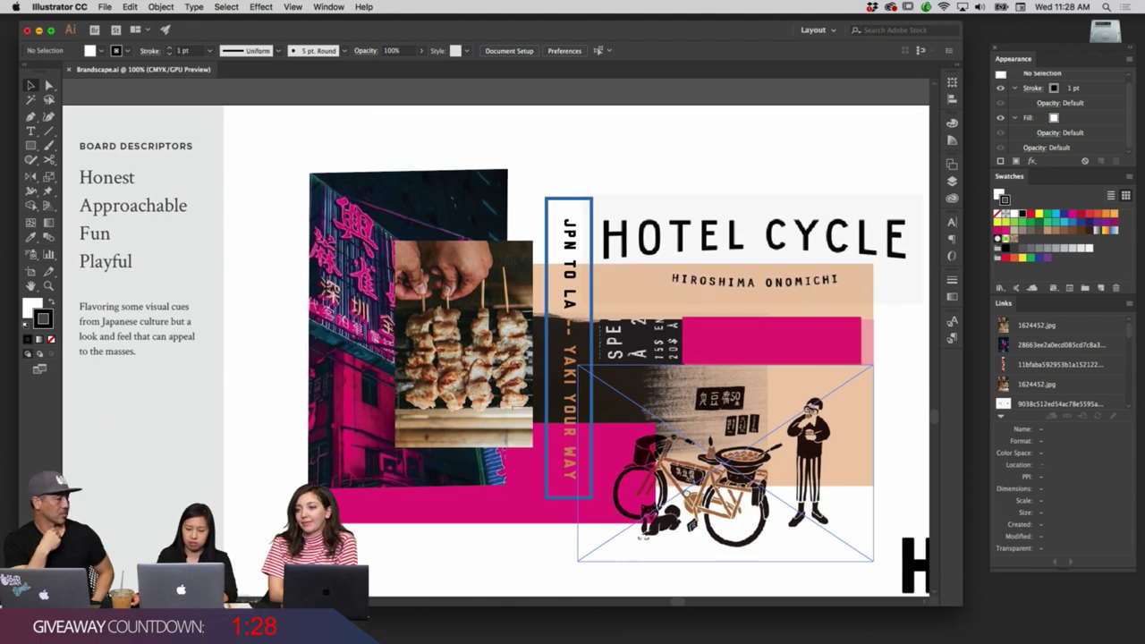
scroll(535, 570, down, 1)
scroll(535, 570, right, 1)
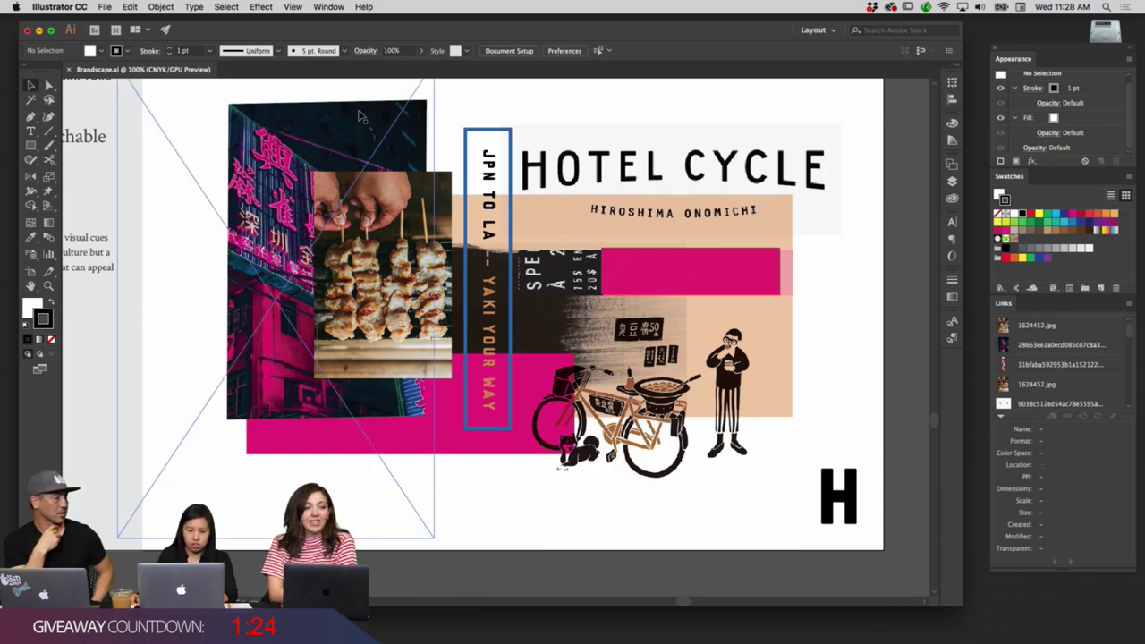
Switch to Finder and open the V3 illustrations file from the 0_Assets Illustration folder, ignoring all missing linked files.
click(39, 31)
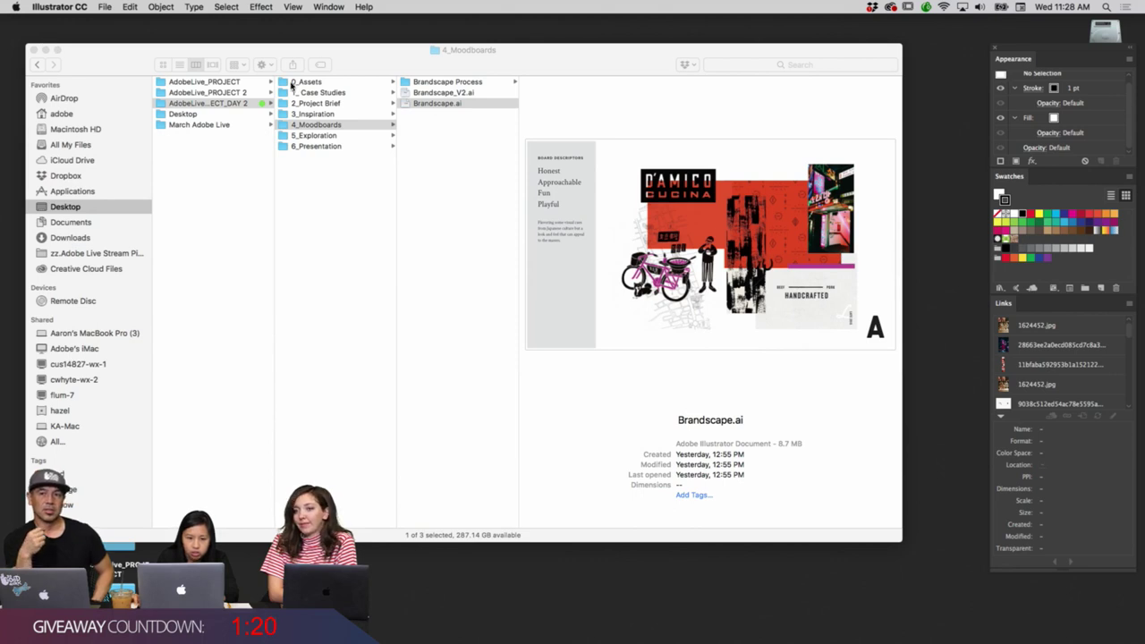
click(325, 84)
click(466, 105)
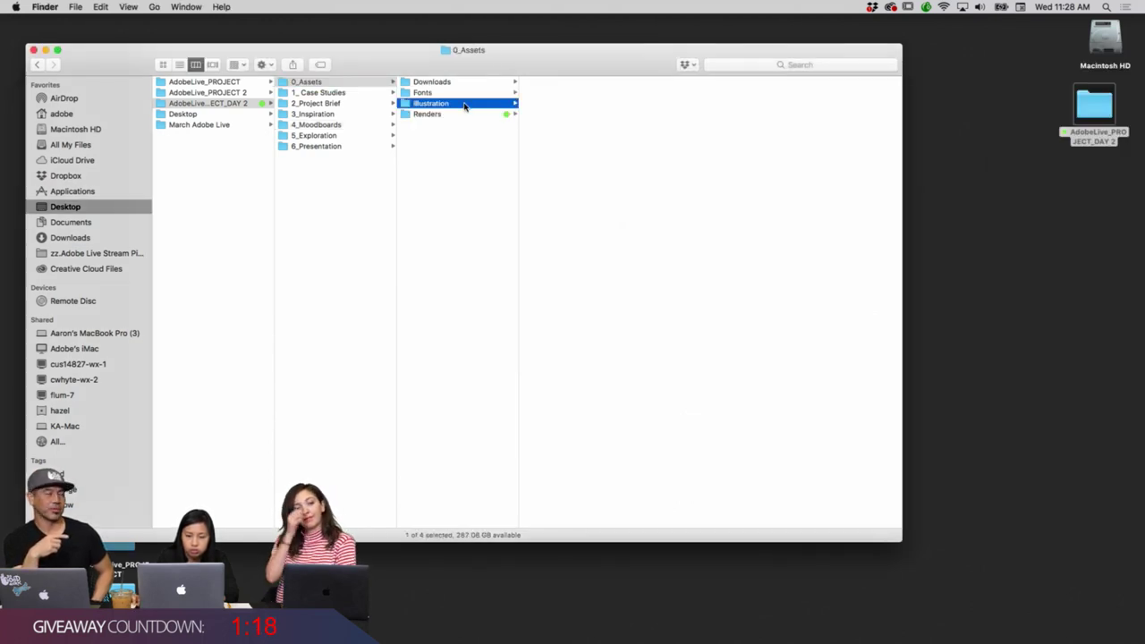
click(590, 93)
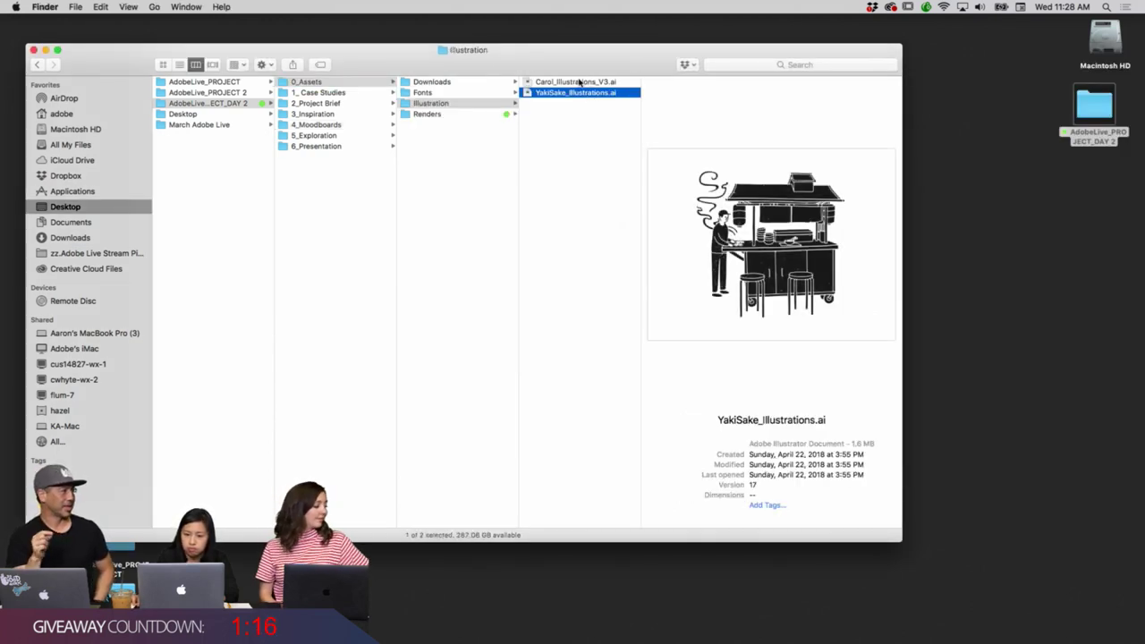
click(581, 81)
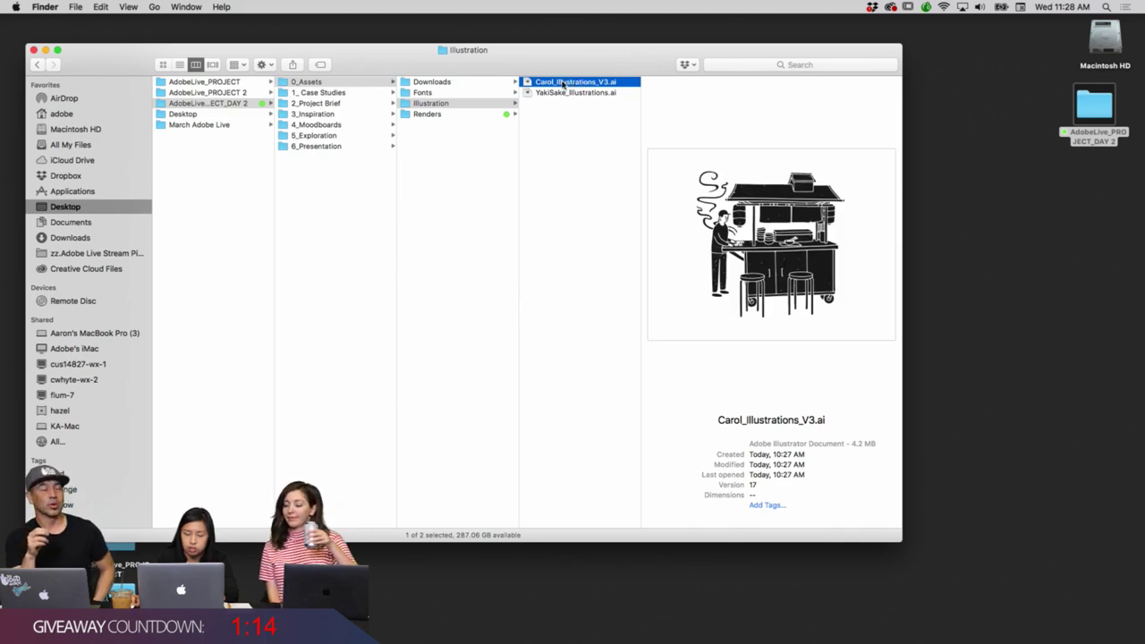
double_click(564, 82)
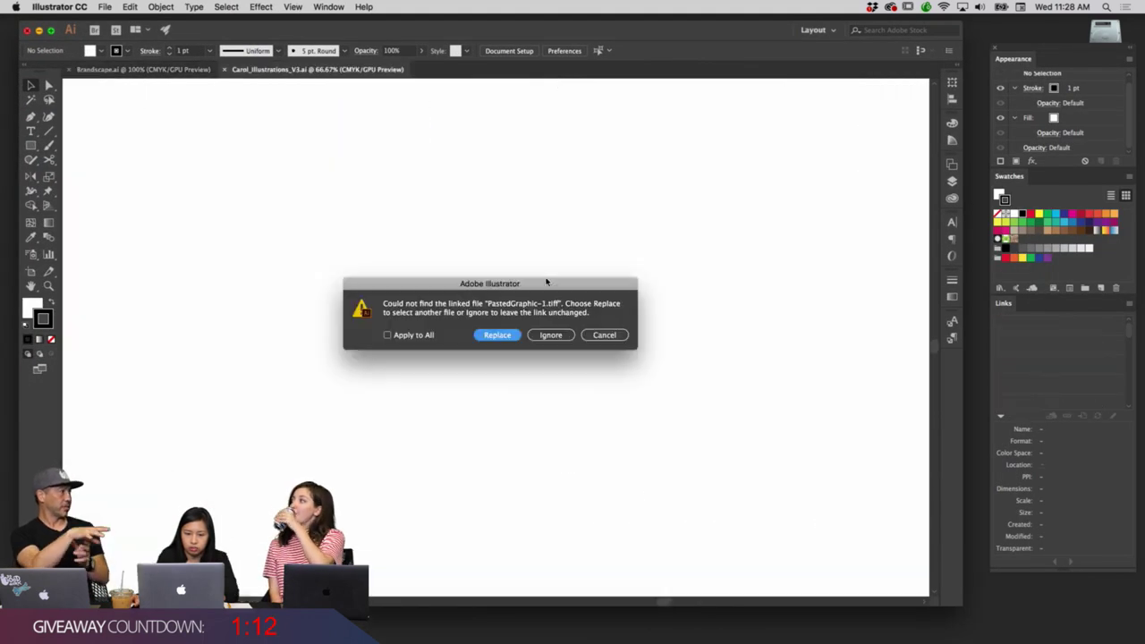
click(388, 336)
click(546, 335)
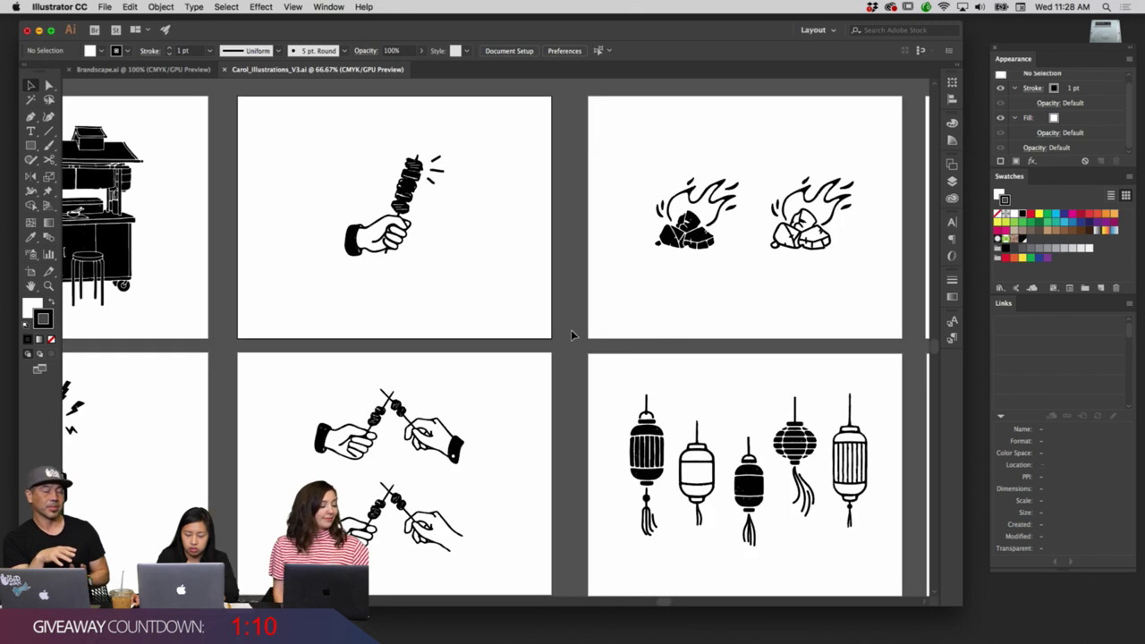
Duplicate Artboard 1 with its food cart drawing into the empty area to its left.
key(super+minus)
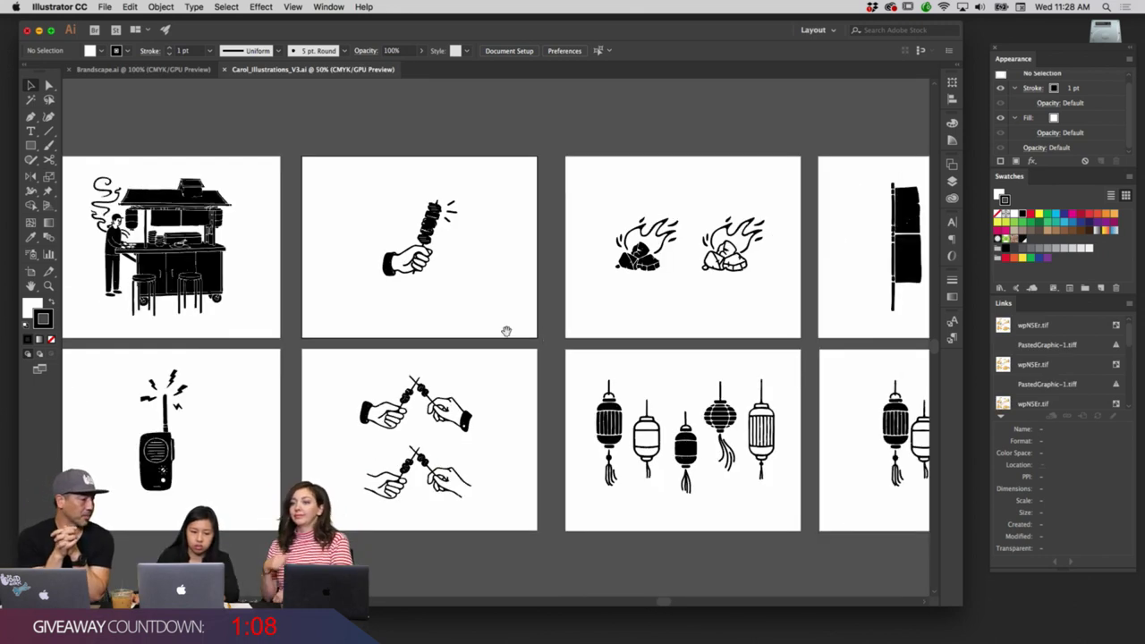
drag(503, 327, 637, 336)
drag(205, 264, 409, 266)
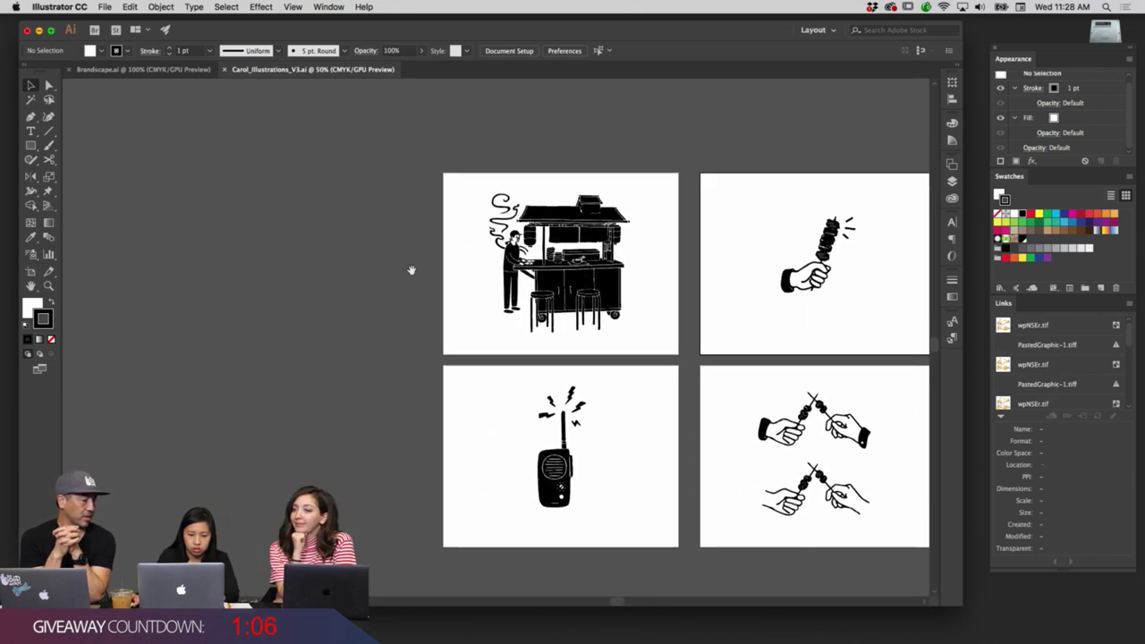
click(30, 271)
click(481, 219)
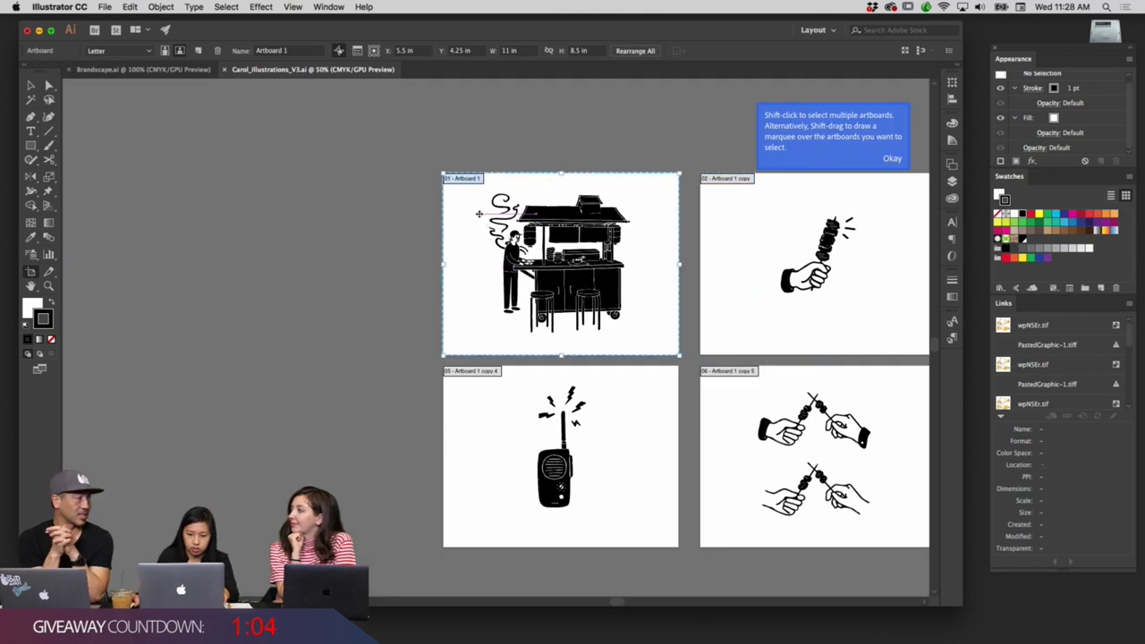
drag(481, 218, 236, 205)
key(c)
click(236, 103)
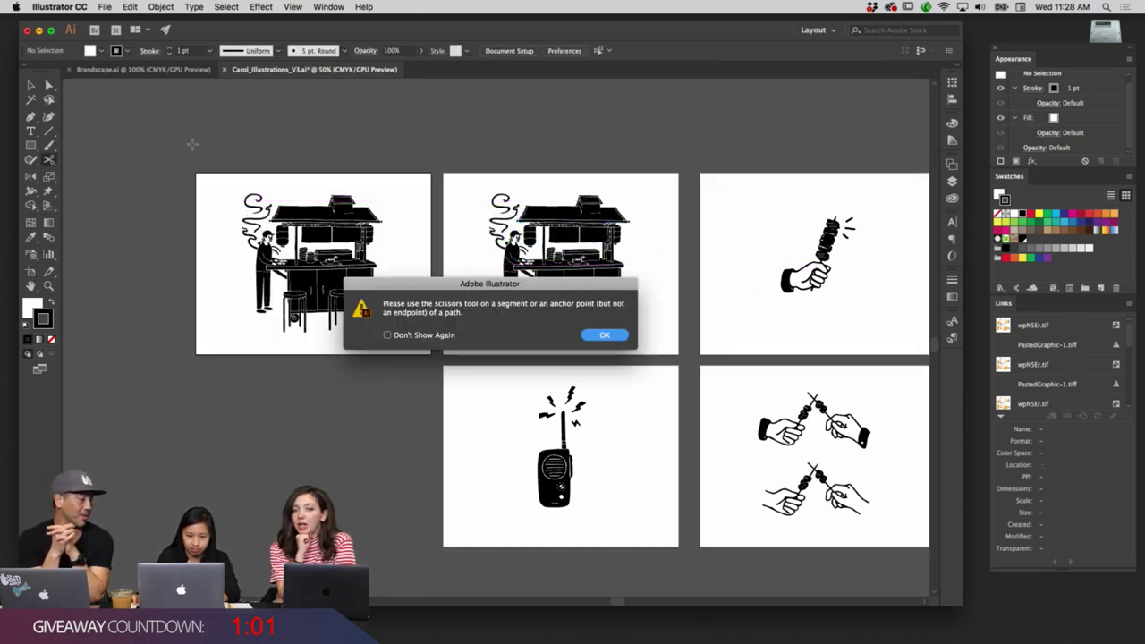
click(617, 339)
Delete the food cart drawing from the duplicated artboard, leaving it blank.
key(v)
drag(409, 353, 159, 154)
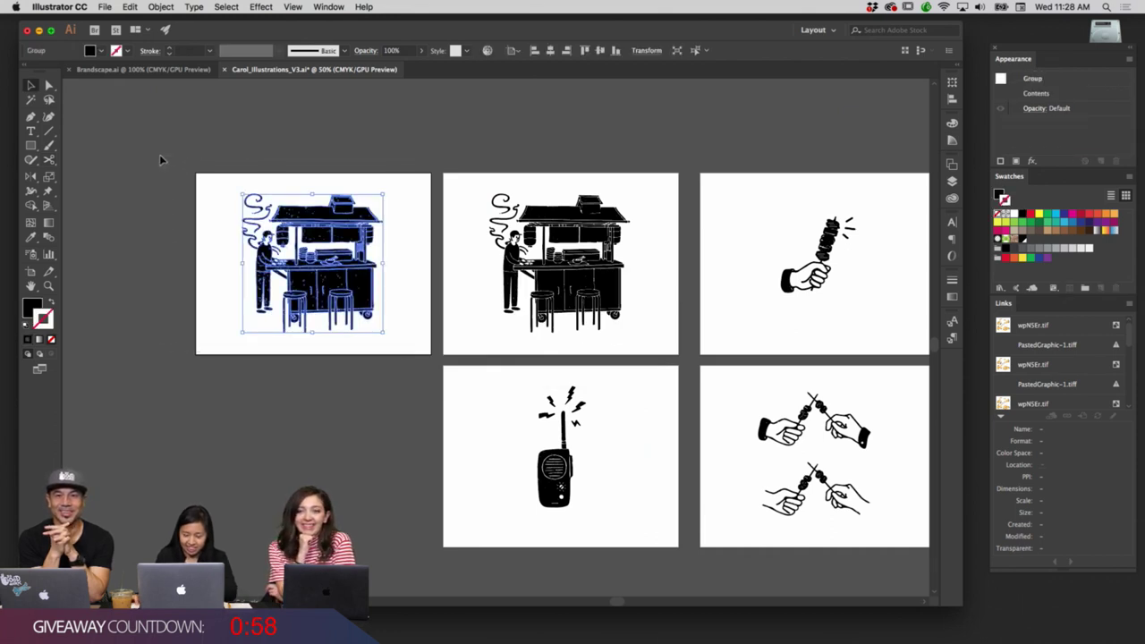
key(Delete)
Move the Illustrator window to the right and shrink the Finder window so files can be brought across to the canvas.
drag(269, 30, 432, 21)
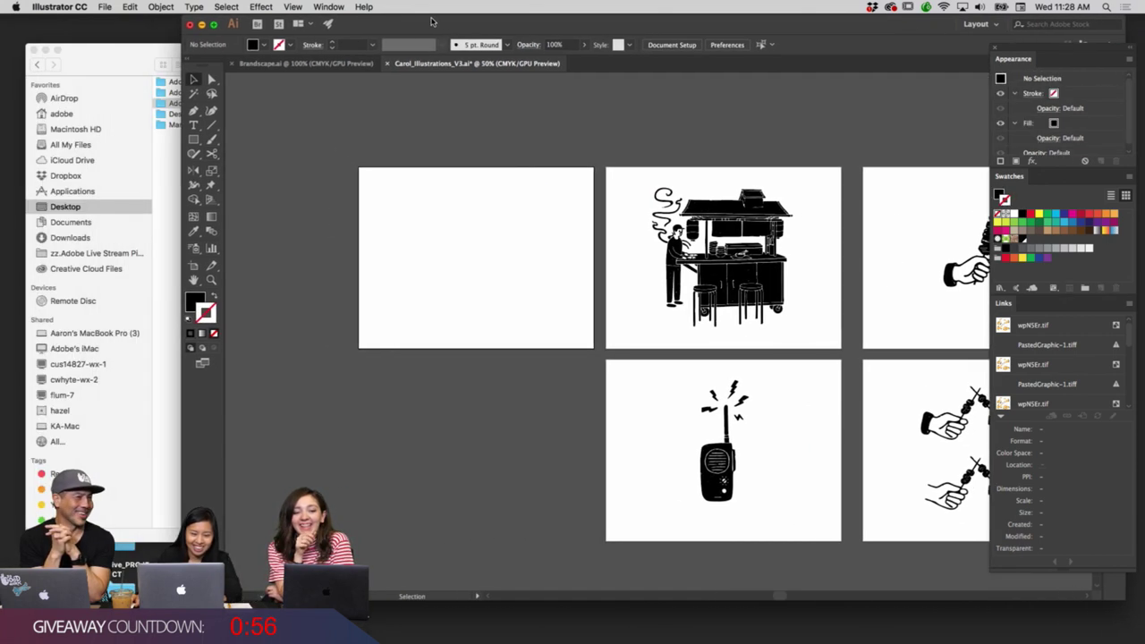
click(107, 50)
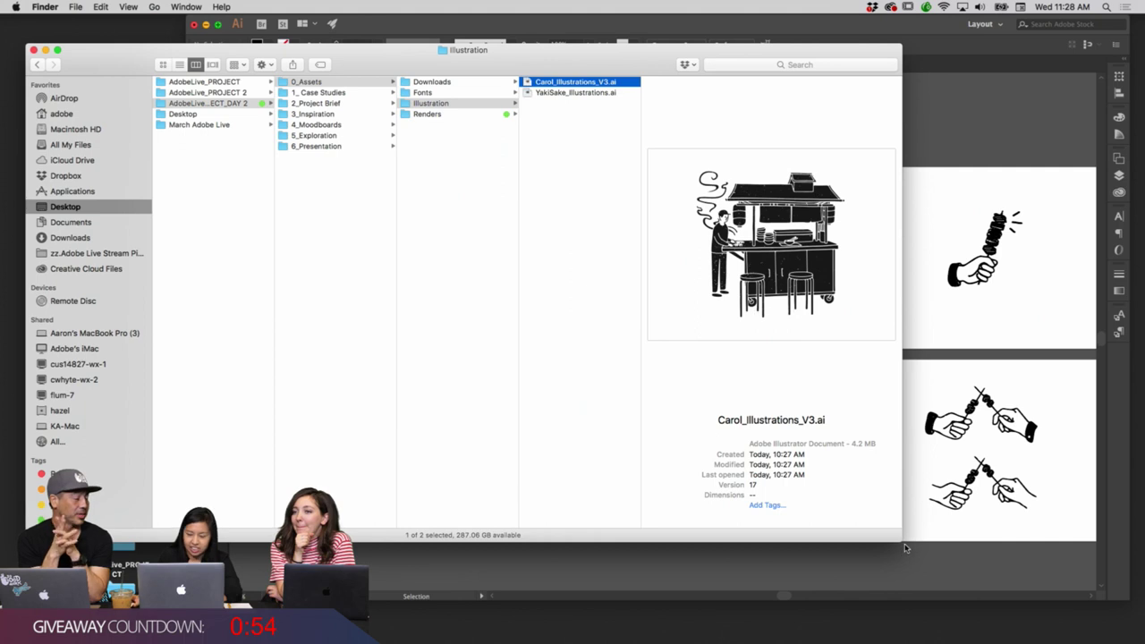
drag(906, 547, 557, 503)
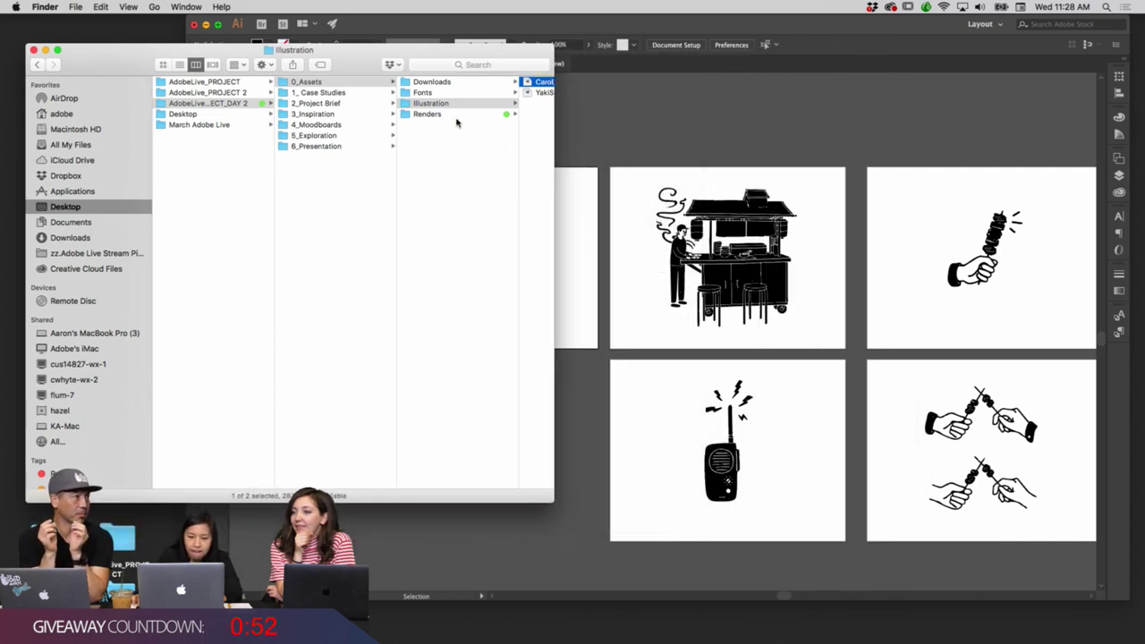
Place the bicycle and noodle-eater JPEG from 3_Inspiration's Graphics/Illustration folder above the blank artboard.
scroll(456, 122, right, 3)
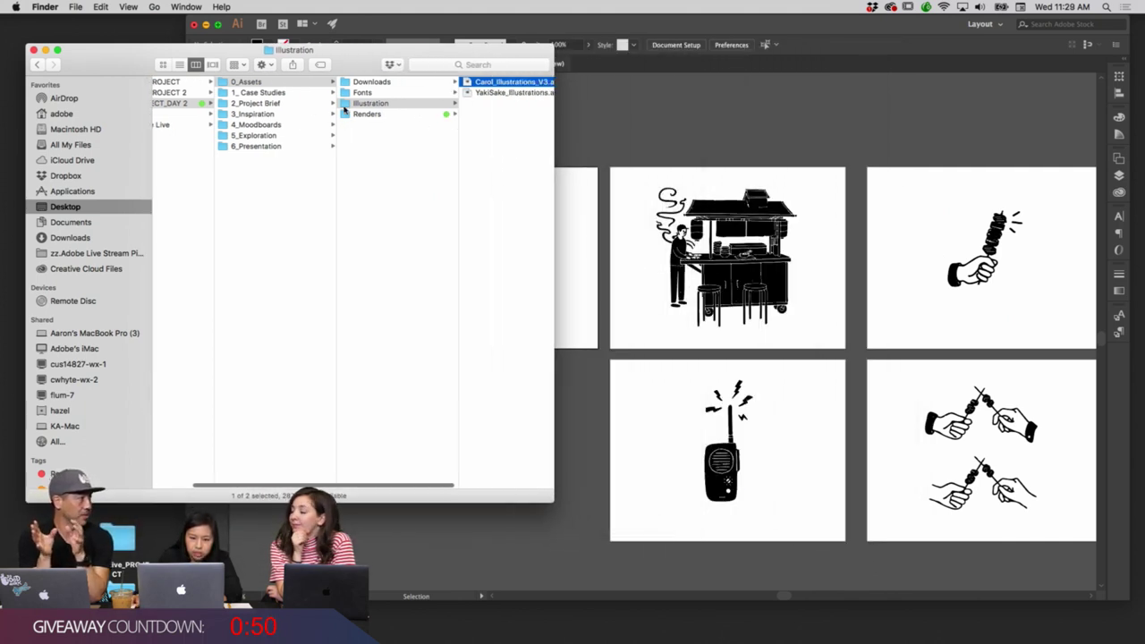
click(279, 126)
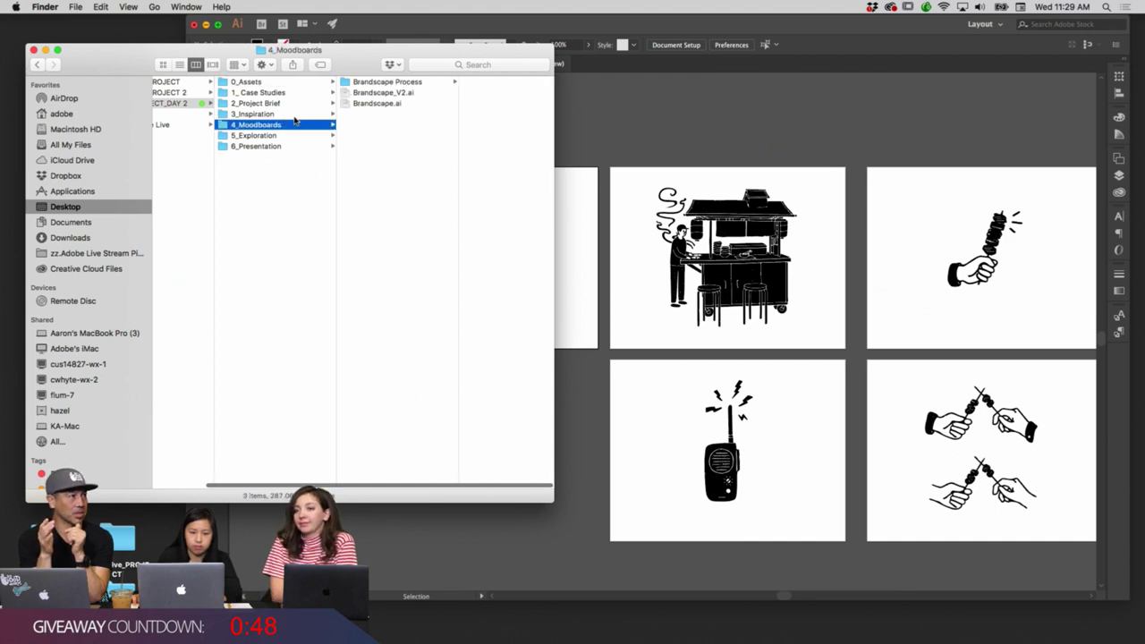
click(297, 115)
click(426, 99)
click(479, 83)
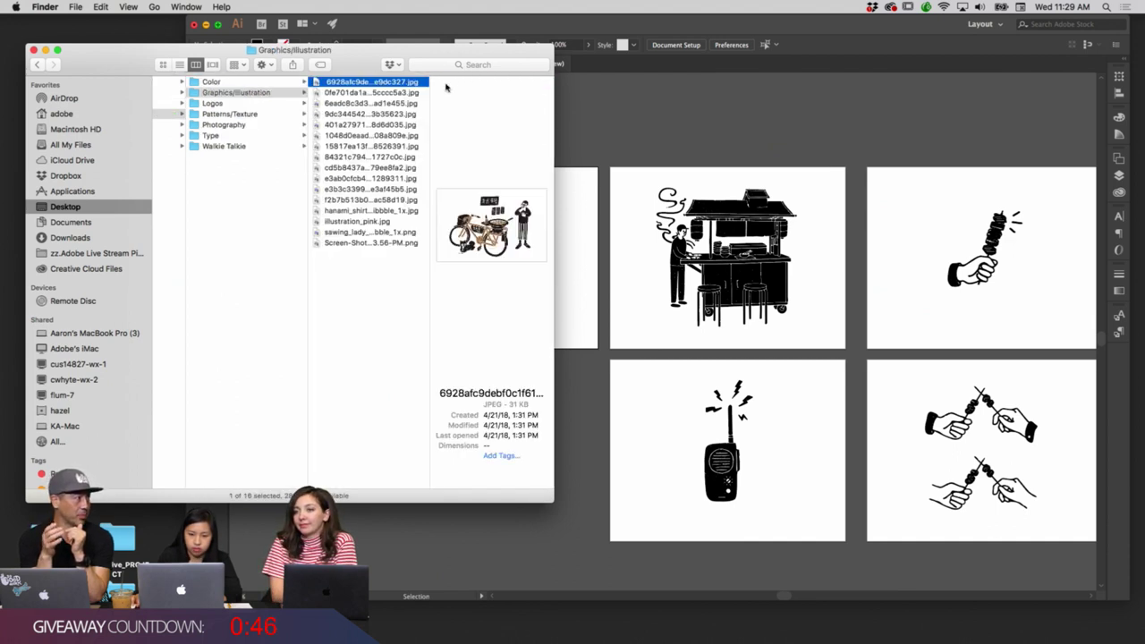
drag(386, 87, 636, 98)
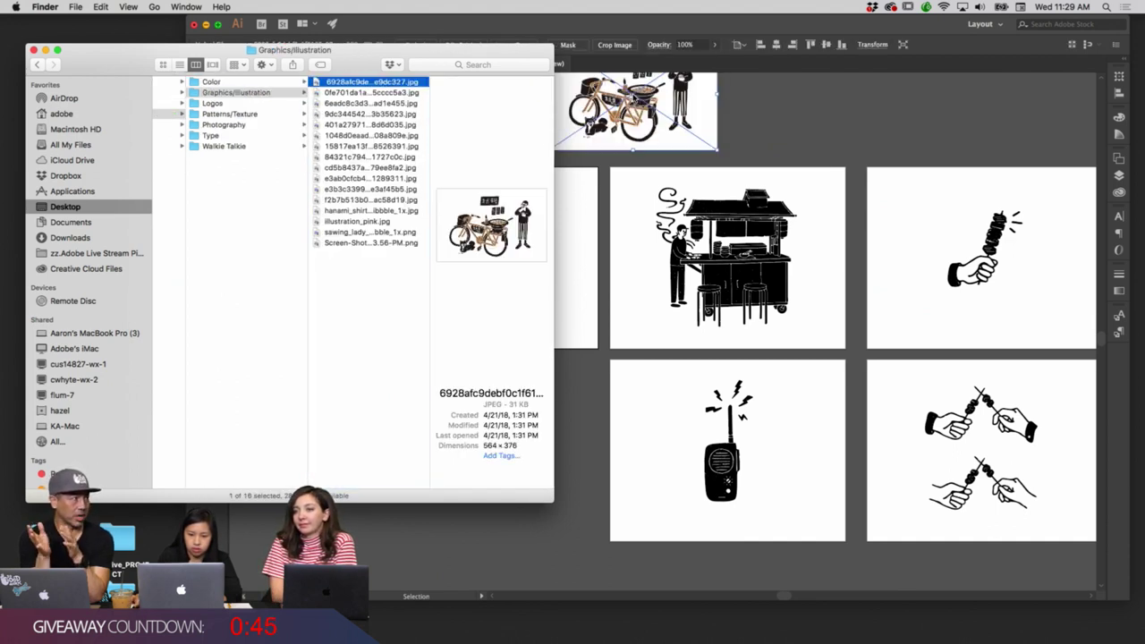
Place the food cart photo PastedGraphic-1.tiff from the Photography folder's Asian subfolder into the illustrations document.
click(228, 114)
click(225, 124)
click(370, 82)
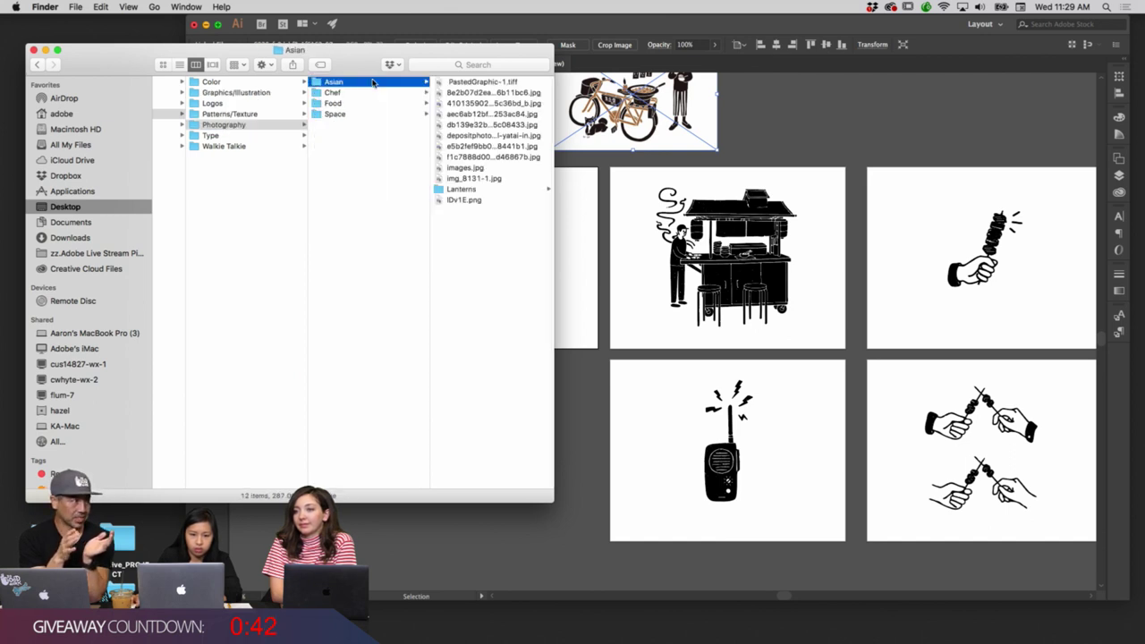
click(459, 82)
drag(376, 85, 595, 173)
Arrange the bicycle illustration and food cart photo side by side on the blank artboard, and shift both slightly down together.
drag(602, 111, 421, 269)
drag(531, 304, 493, 279)
drag(623, 172, 590, 284)
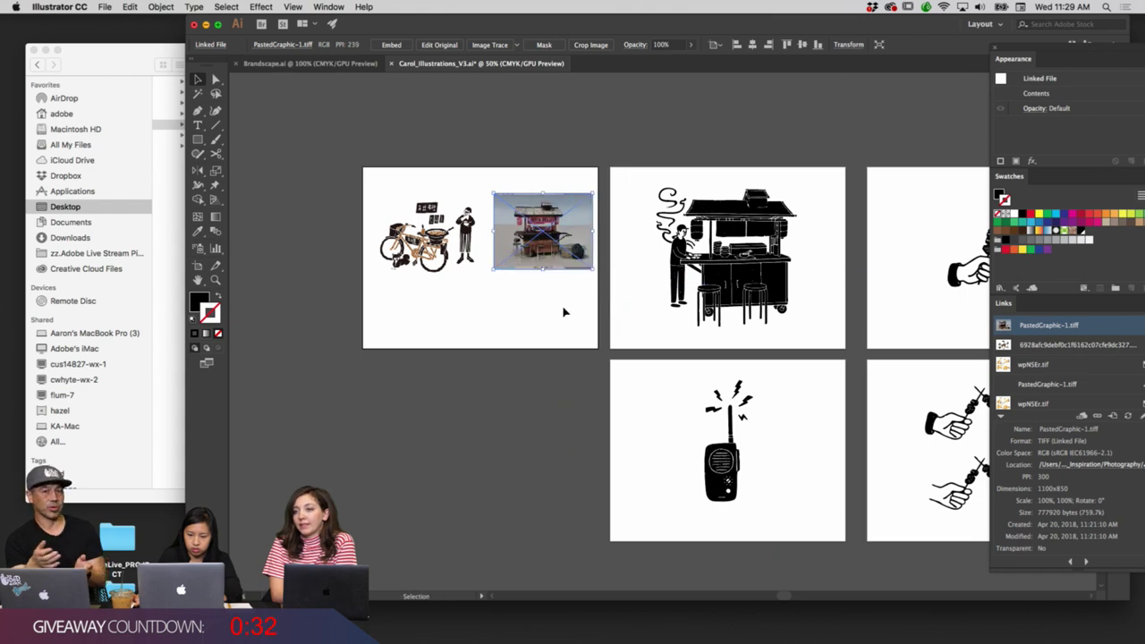
click(563, 310)
drag(480, 284, 372, 188)
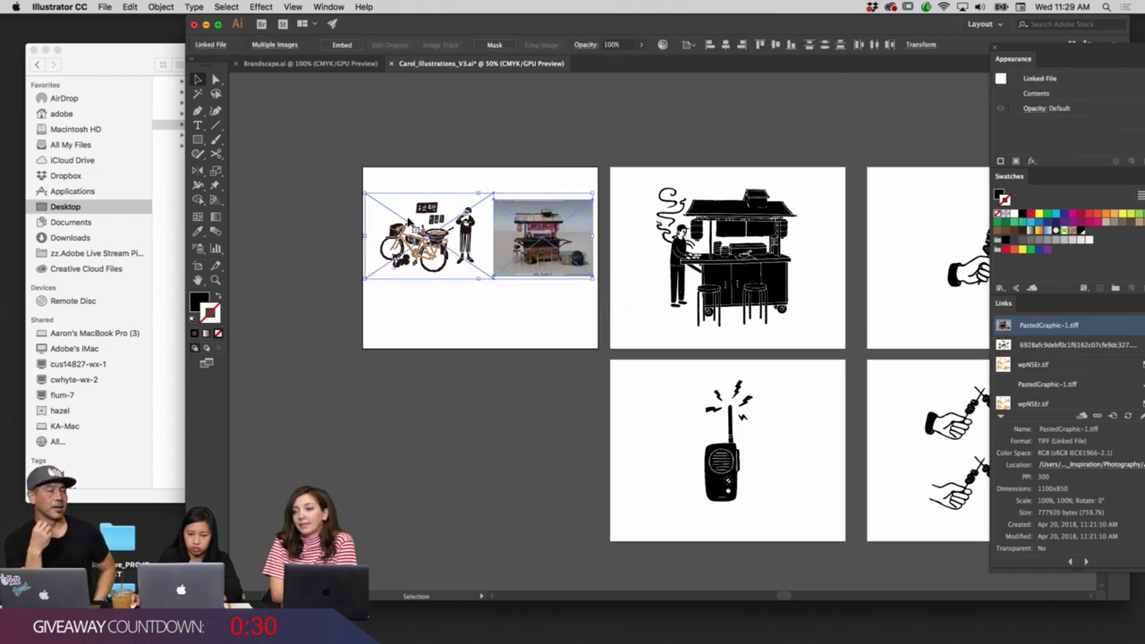
drag(537, 237, 536, 252)
click(441, 151)
Reposition and enlarge the document window to show the reference images beside the food cart drawing at 100% zoom.
key(super+1)
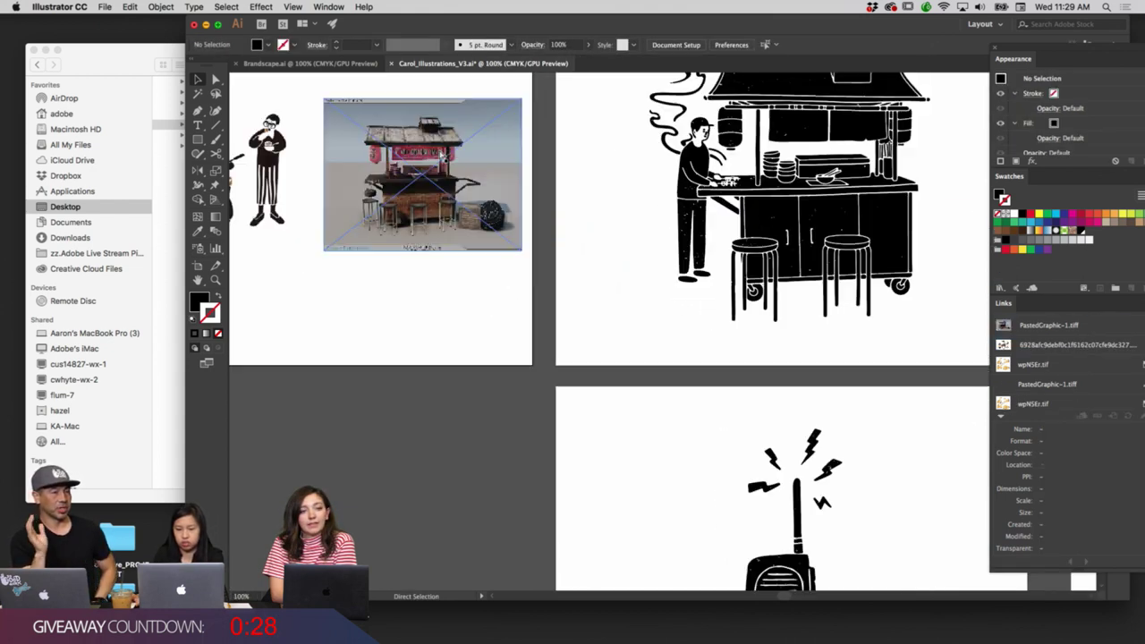
drag(394, 28, 257, 29)
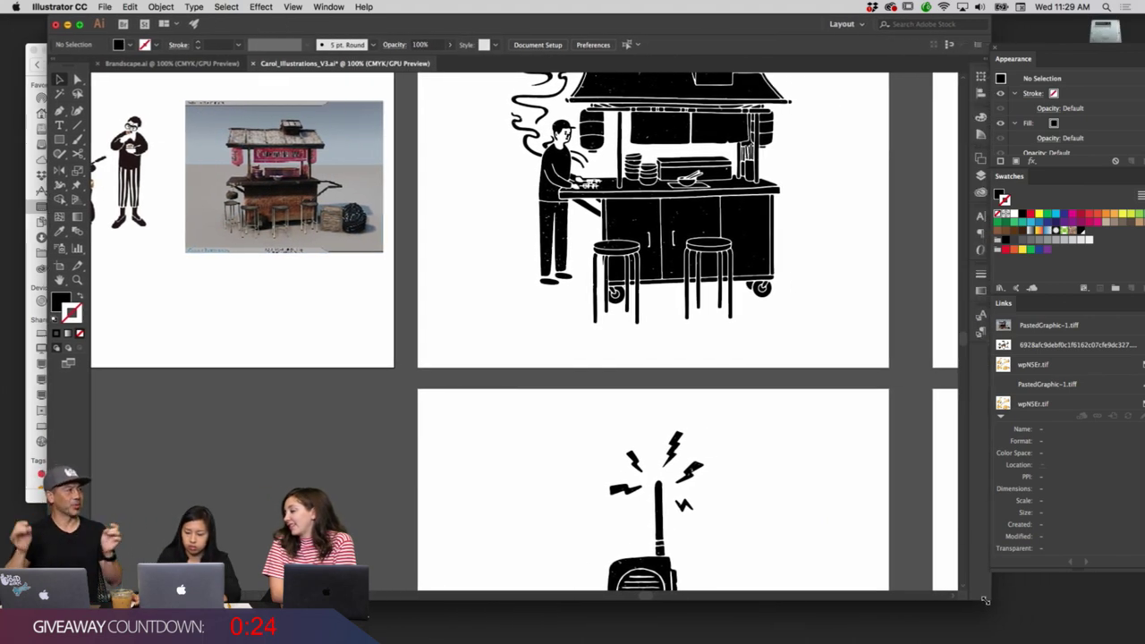
drag(979, 603, 1042, 614)
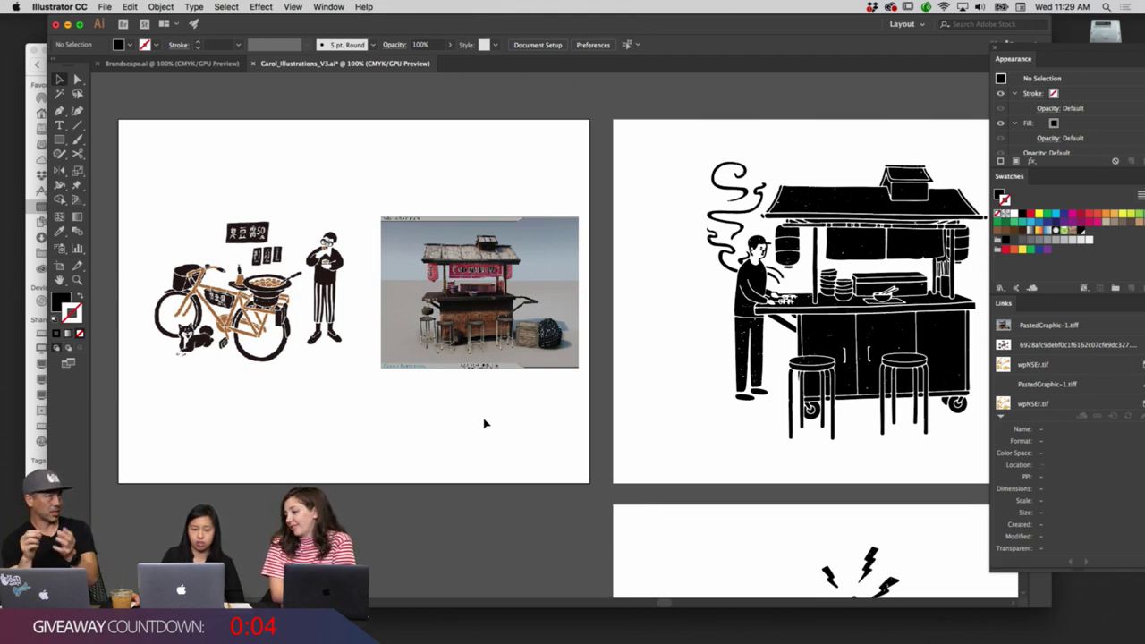
scroll(484, 423, down, 1)
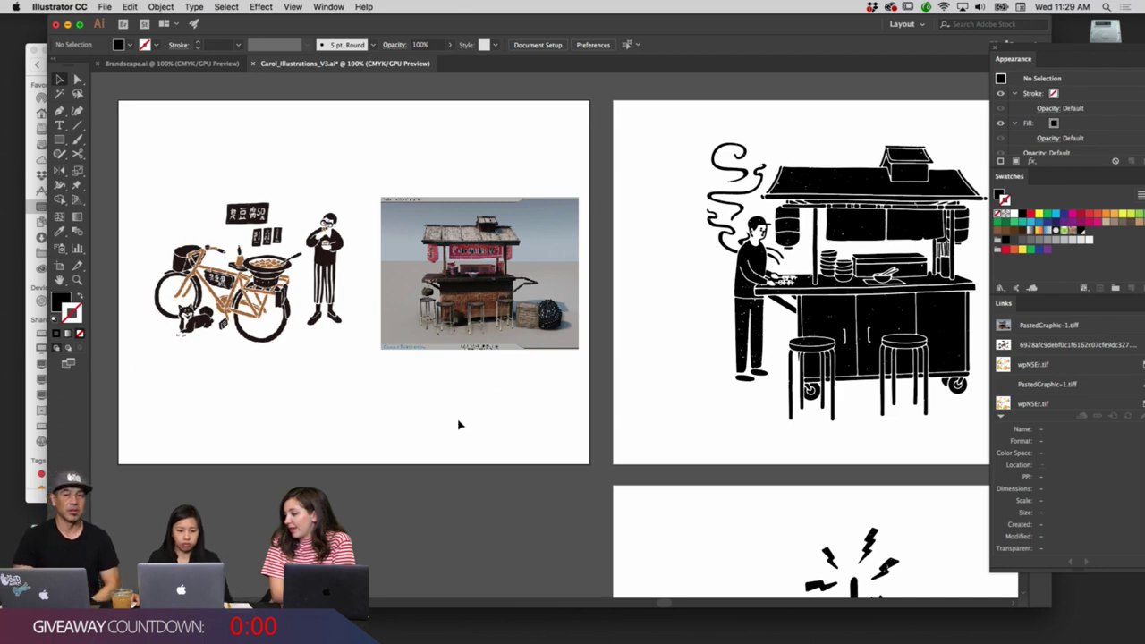
scroll(442, 417, left, 1)
scroll(443, 417, left, 2)
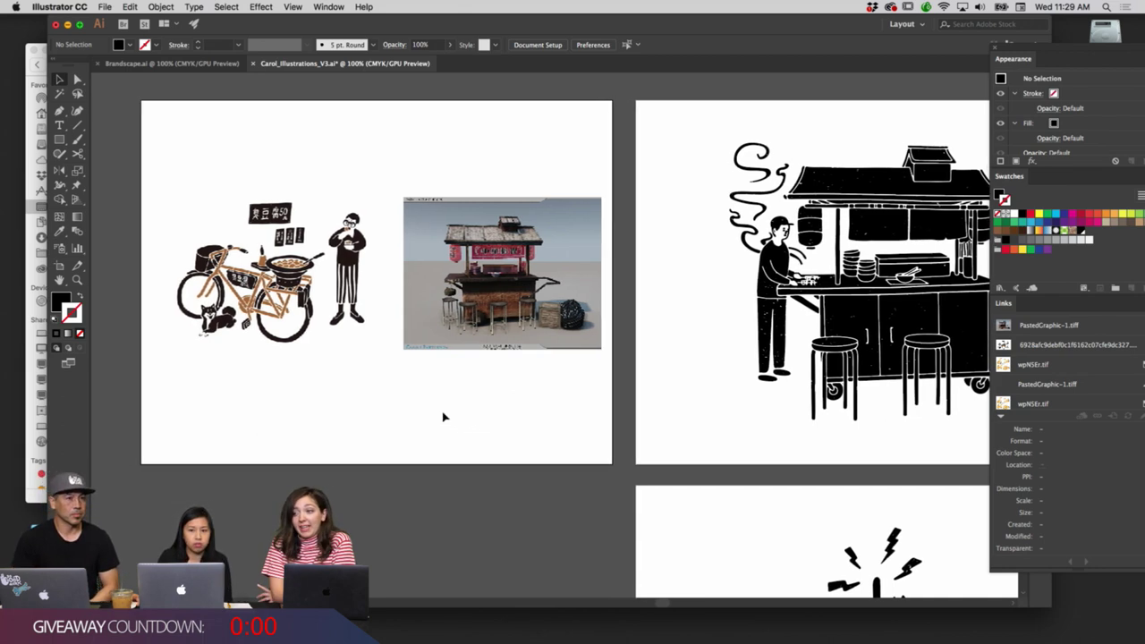
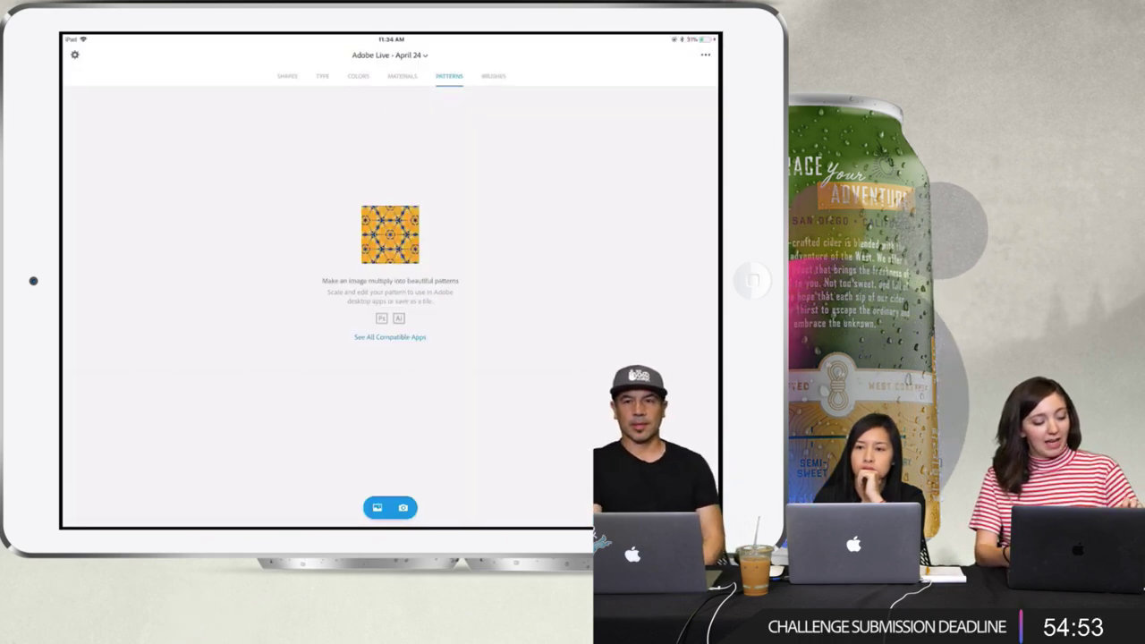
Switch to Adobe Capture and browse the asset categories of the Adobe Live - April 24 library, from shapes through brushes.
click(286, 75)
click(322, 75)
click(358, 75)
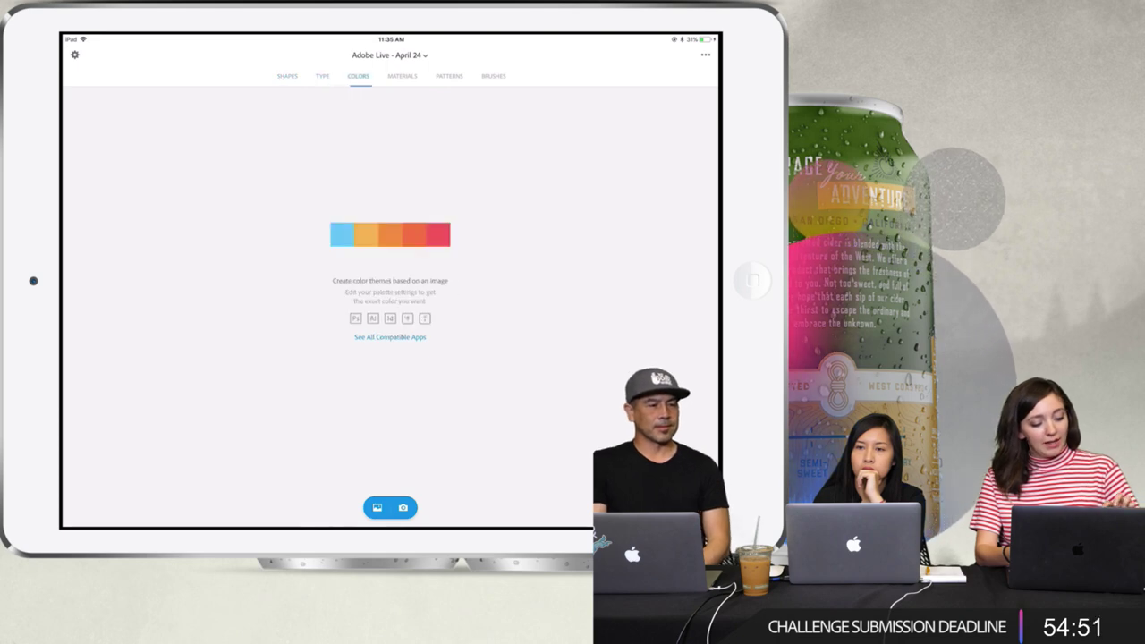
click(402, 75)
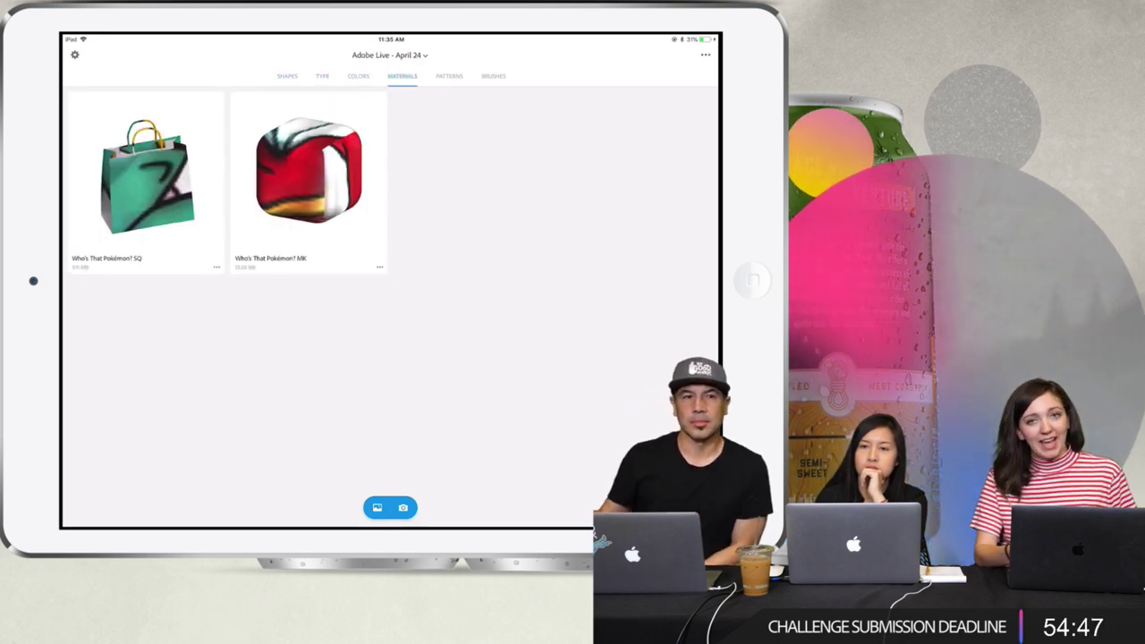
click(449, 75)
click(493, 75)
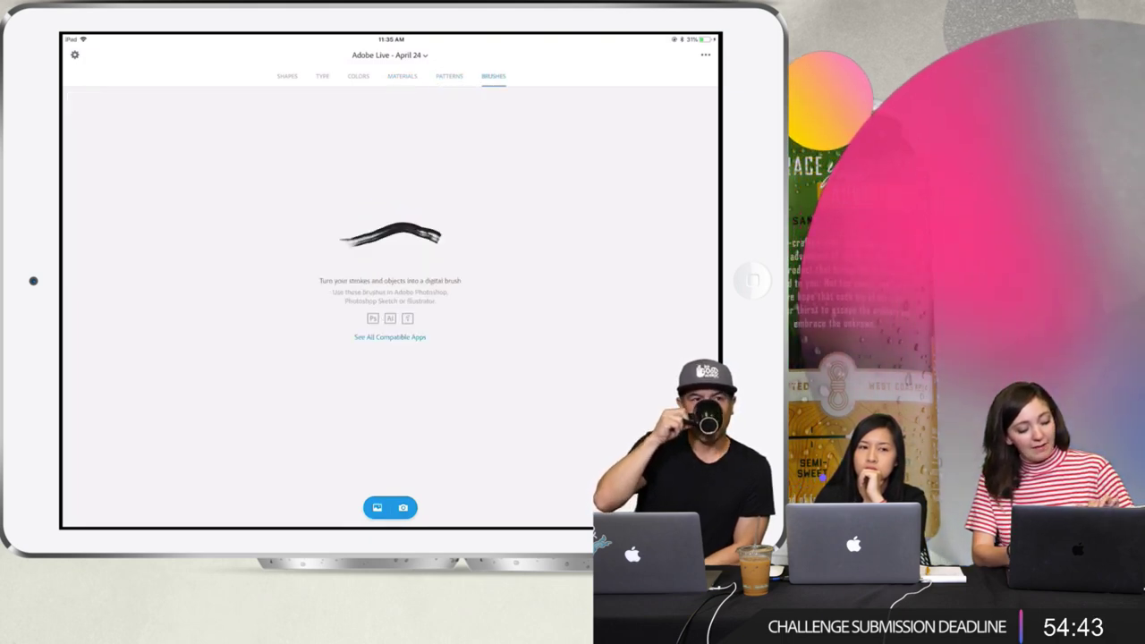
Capture a new pattern with the camera and save it as Pattern 1 to the Adobe Live - April 24 library, declining the app rating.
click(449, 75)
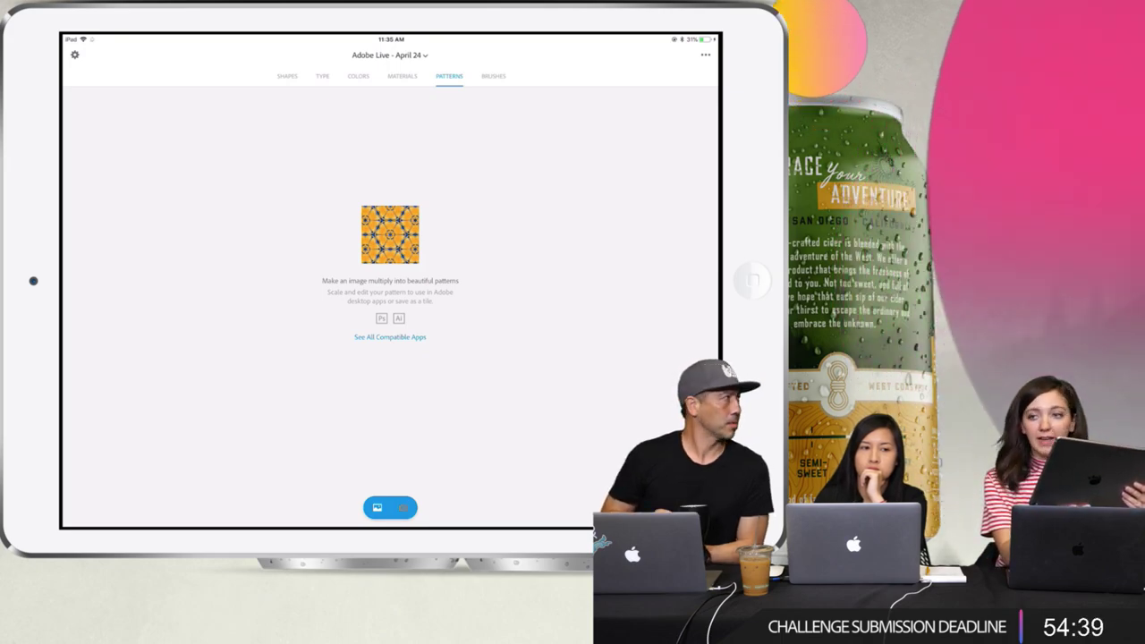
click(403, 507)
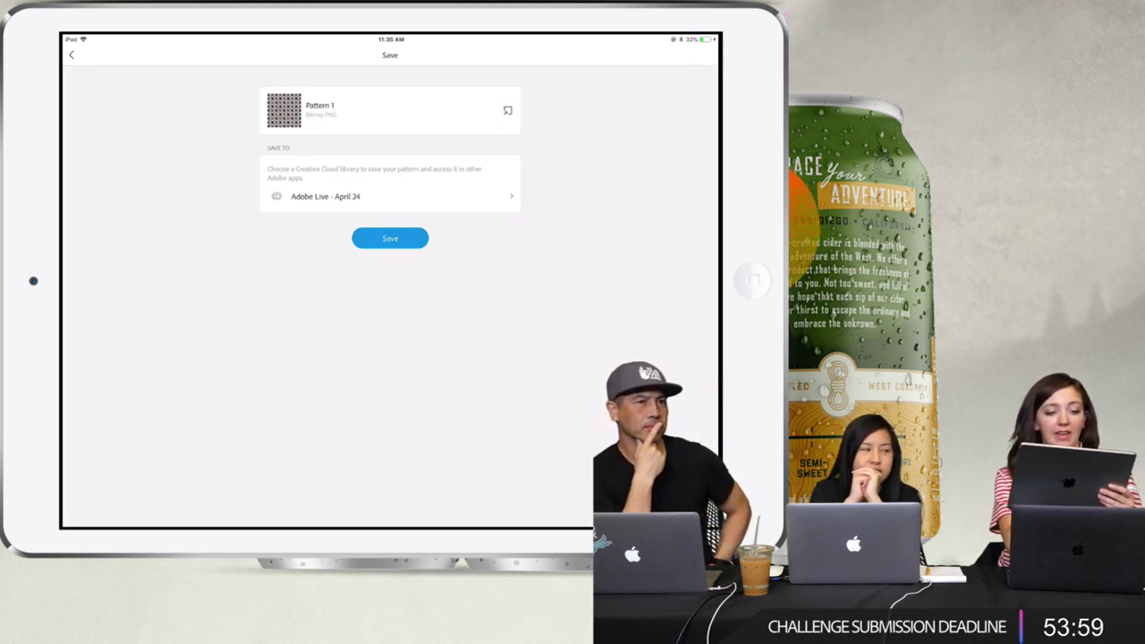
click(390, 196)
click(359, 204)
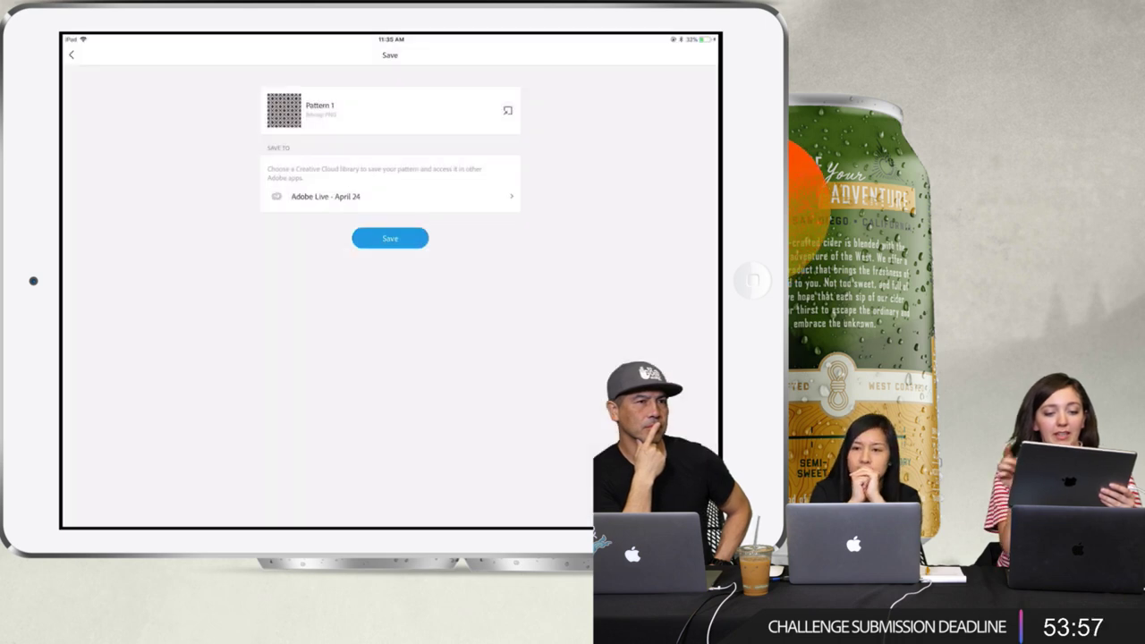
click(390, 238)
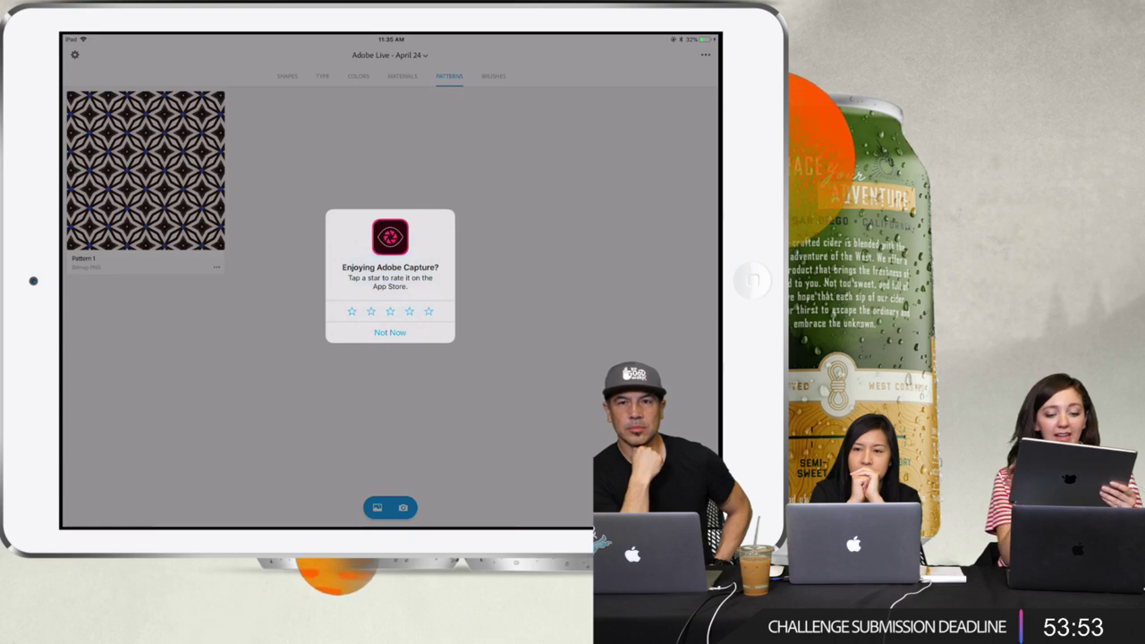
click(390, 332)
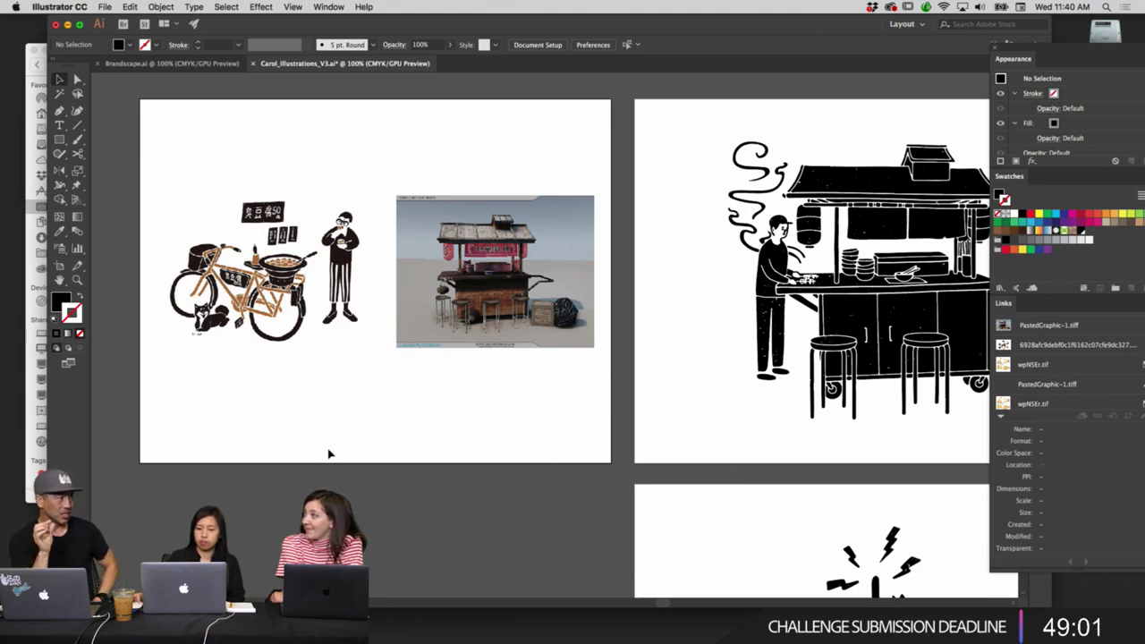
Switch back to Illustrator and examine the bicycle and food cart references beside the cart drawing, checking moodboard H in Brandscape.ai.
scroll(328, 454, right, 5)
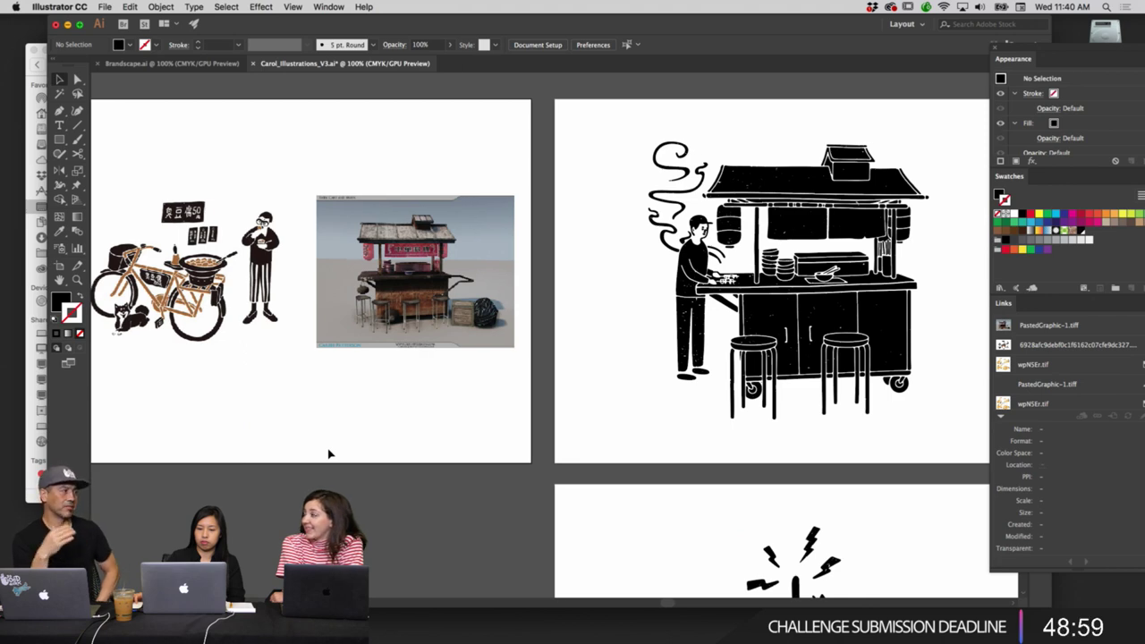
scroll(329, 455, left, 1)
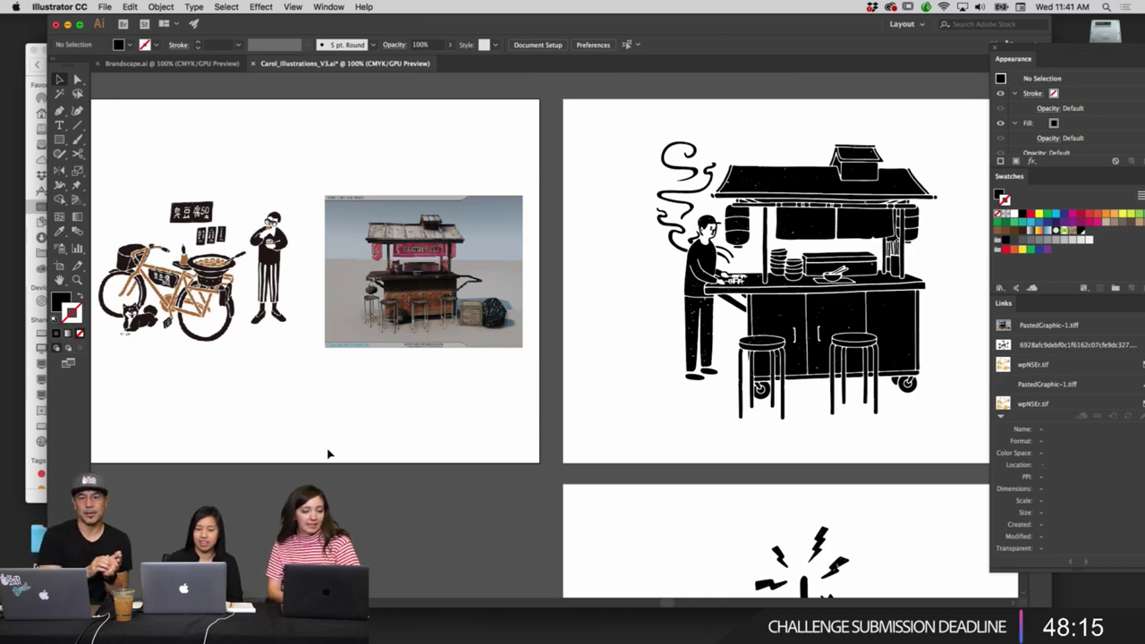
scroll(356, 447, left, 5)
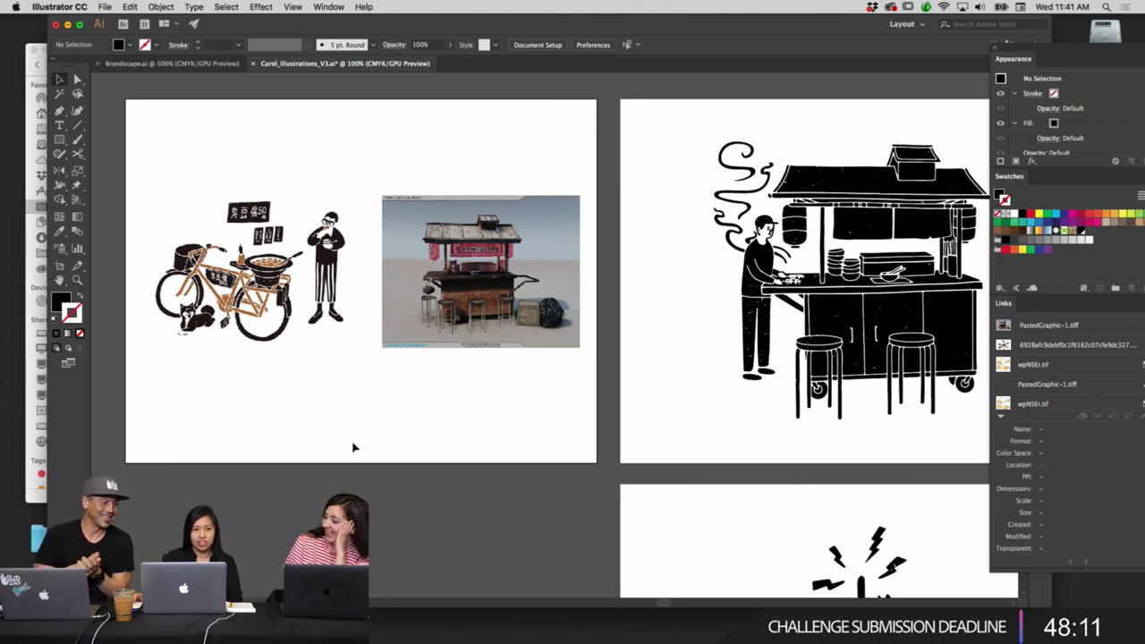
scroll(353, 447, left, 15)
scroll(351, 446, up, 3)
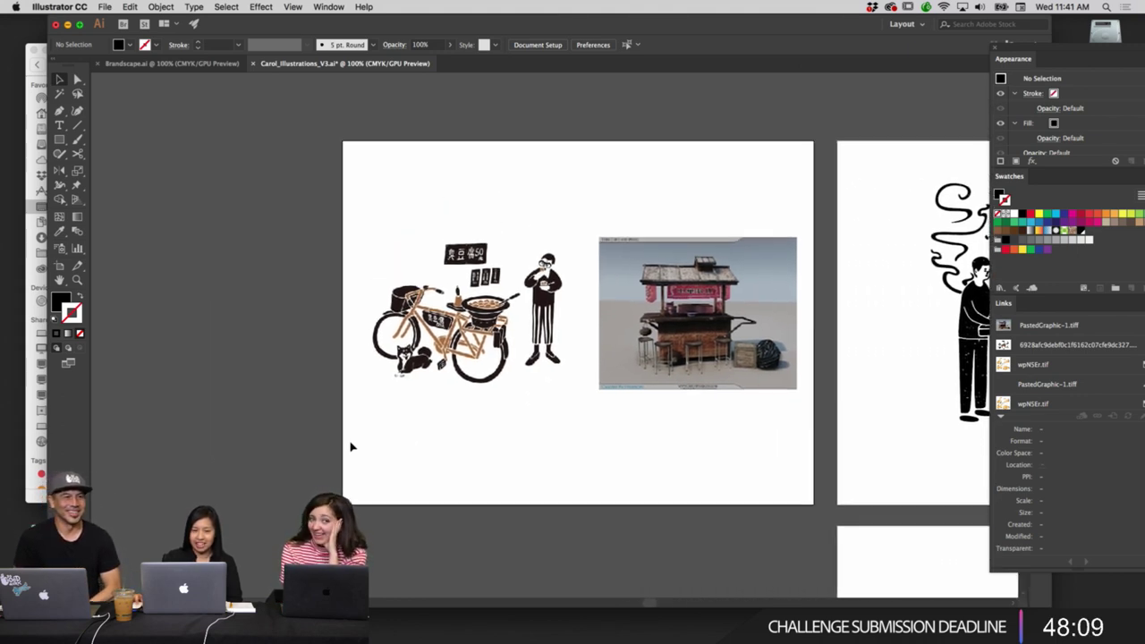
scroll(460, 402, right, 2)
scroll(472, 420, right, 4)
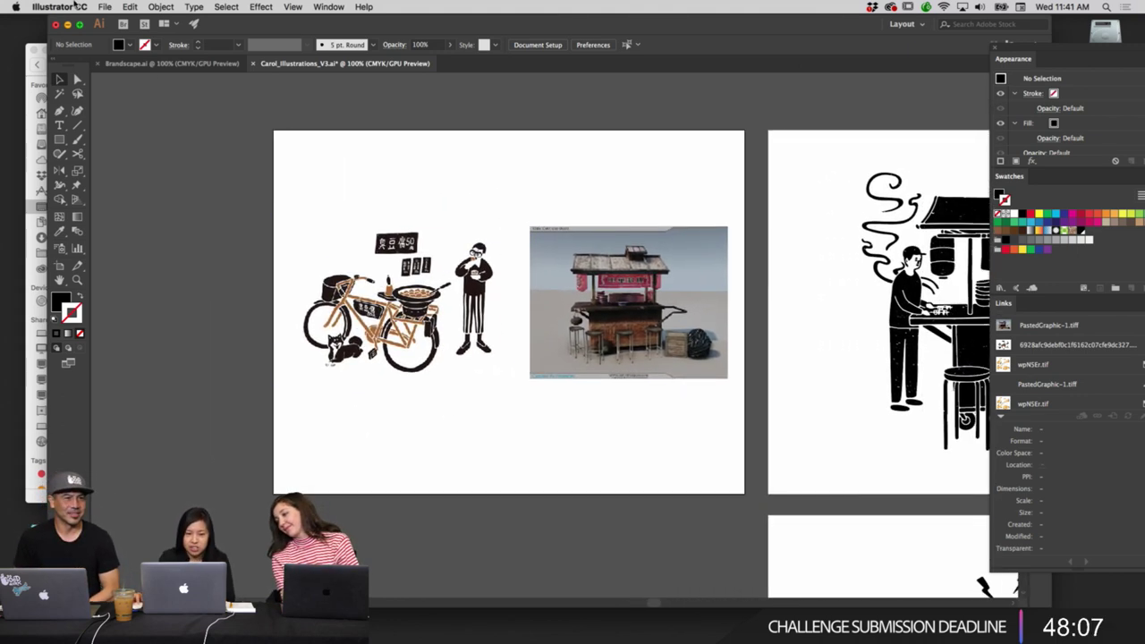
click(123, 64)
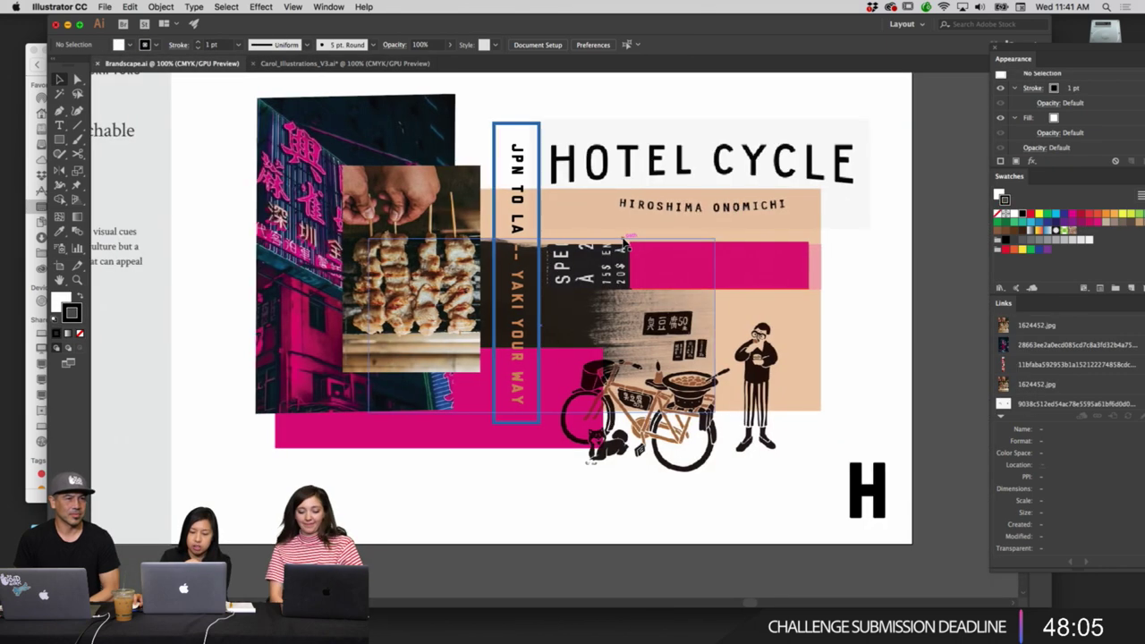
click(344, 63)
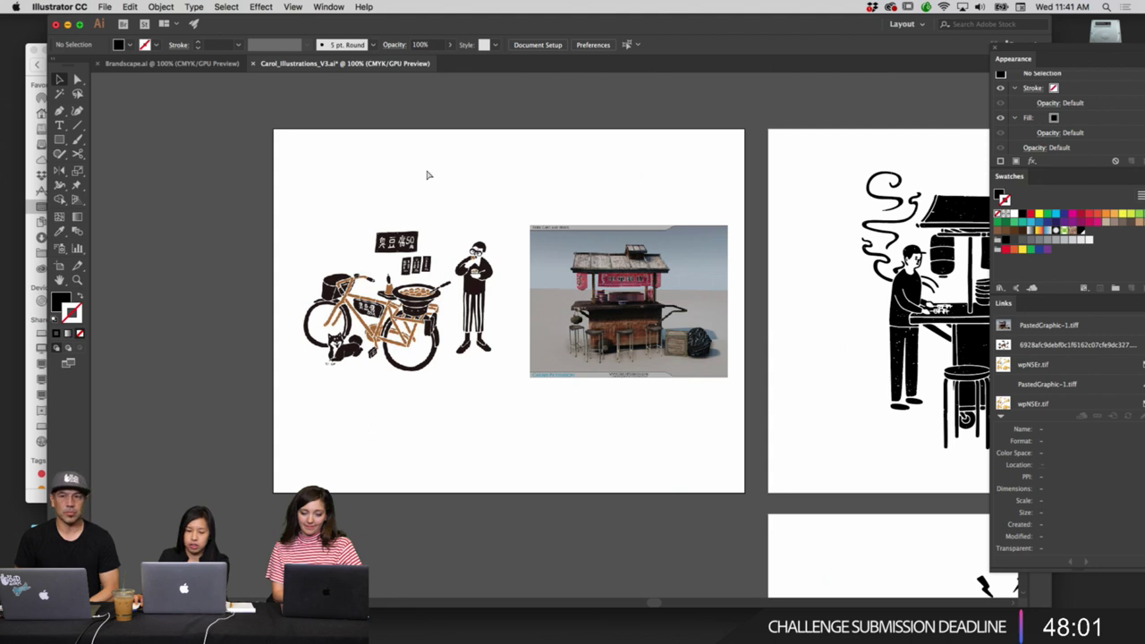
Compare the bicycle illustration and food cart photo with the black food cart drawing on the neighbouring artboard at 150% zoom.
key(super+equal)
scroll(428, 176, right, 1)
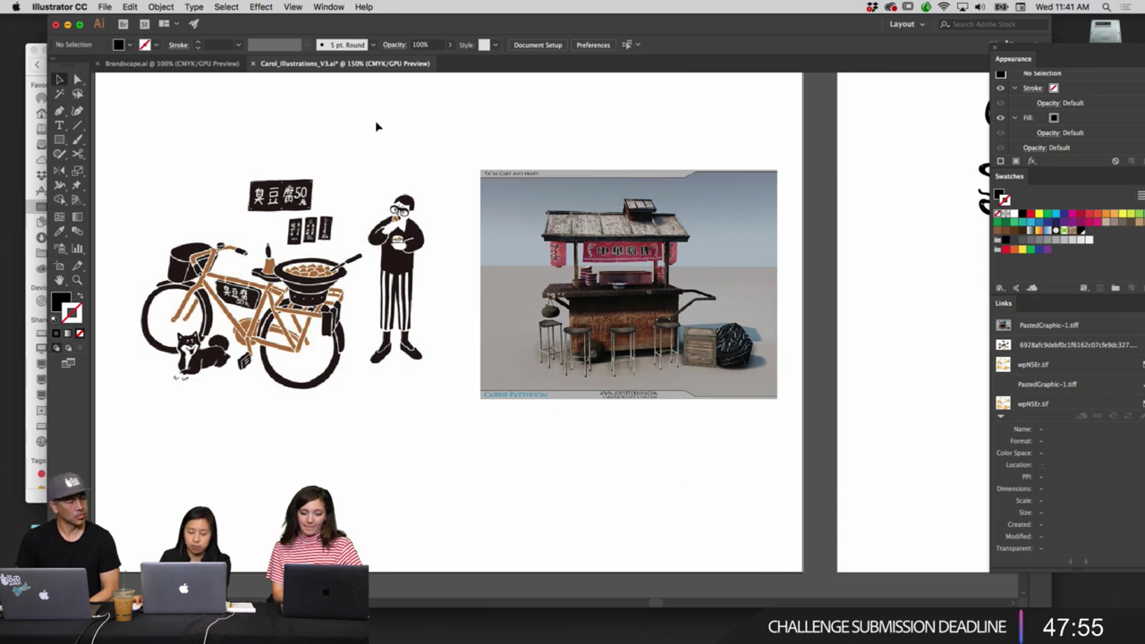
key(super+minus)
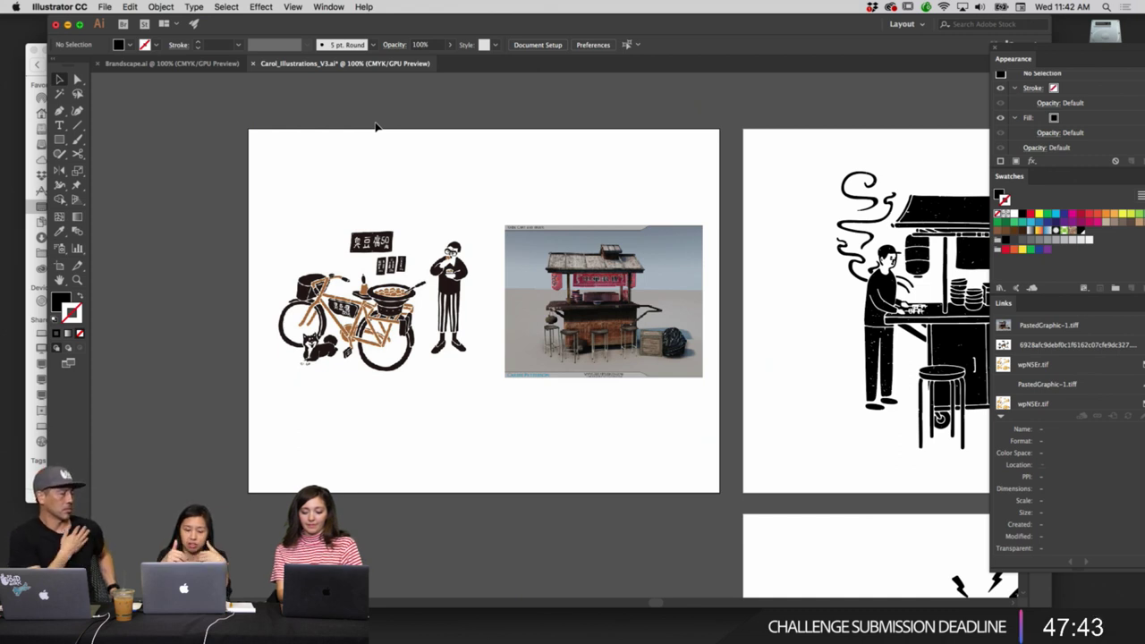
key(super+equal)
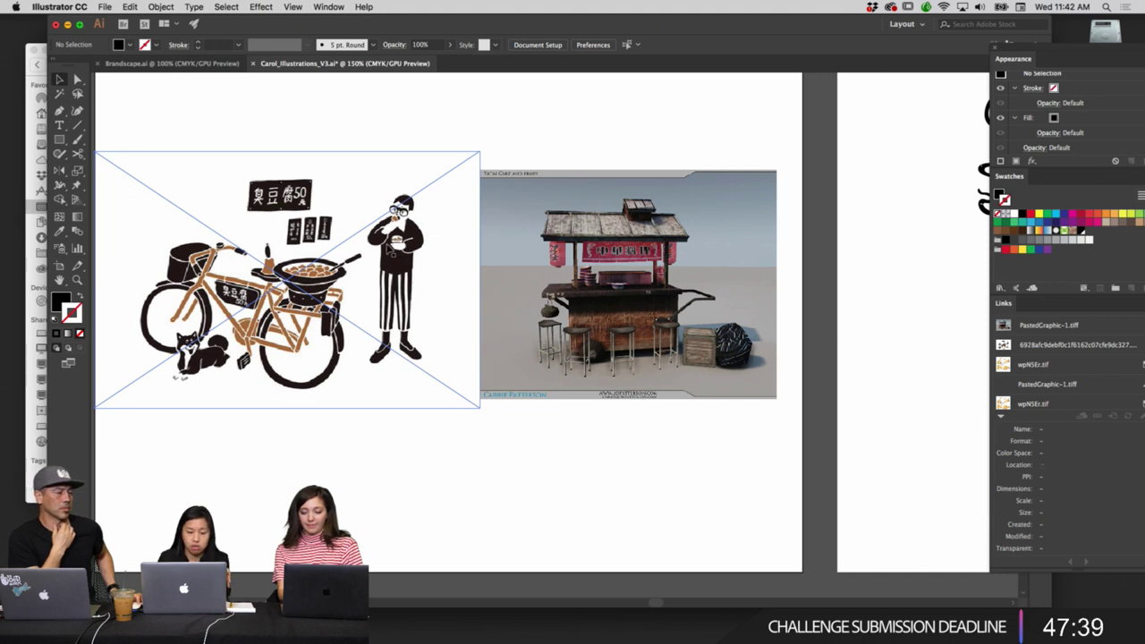
scroll(352, 278, right, 5)
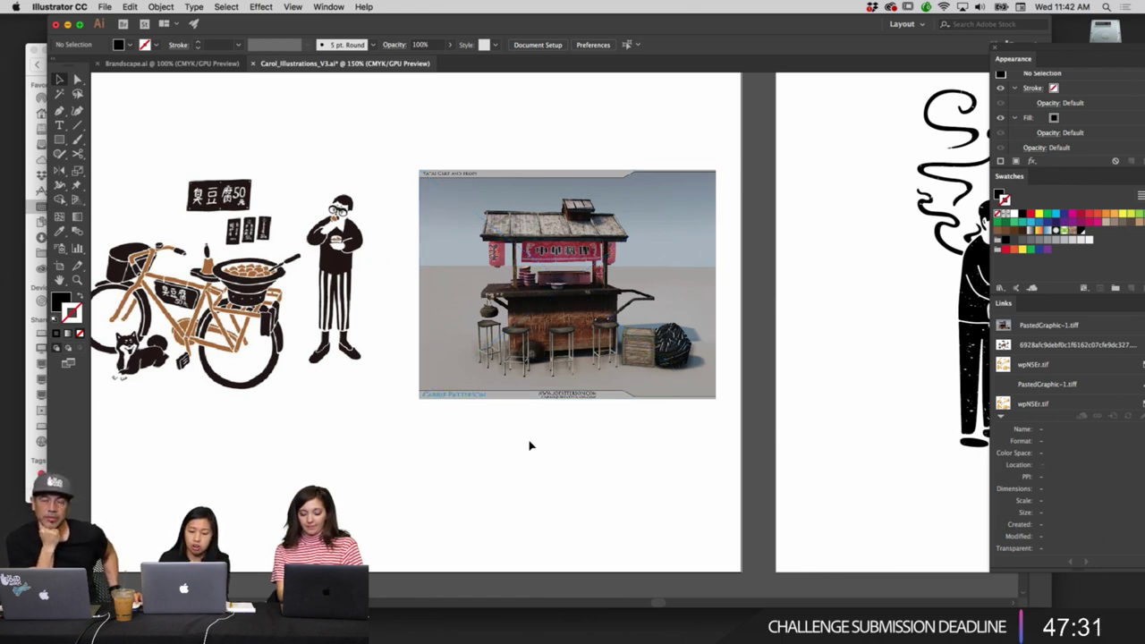
scroll(517, 427, right, 10)
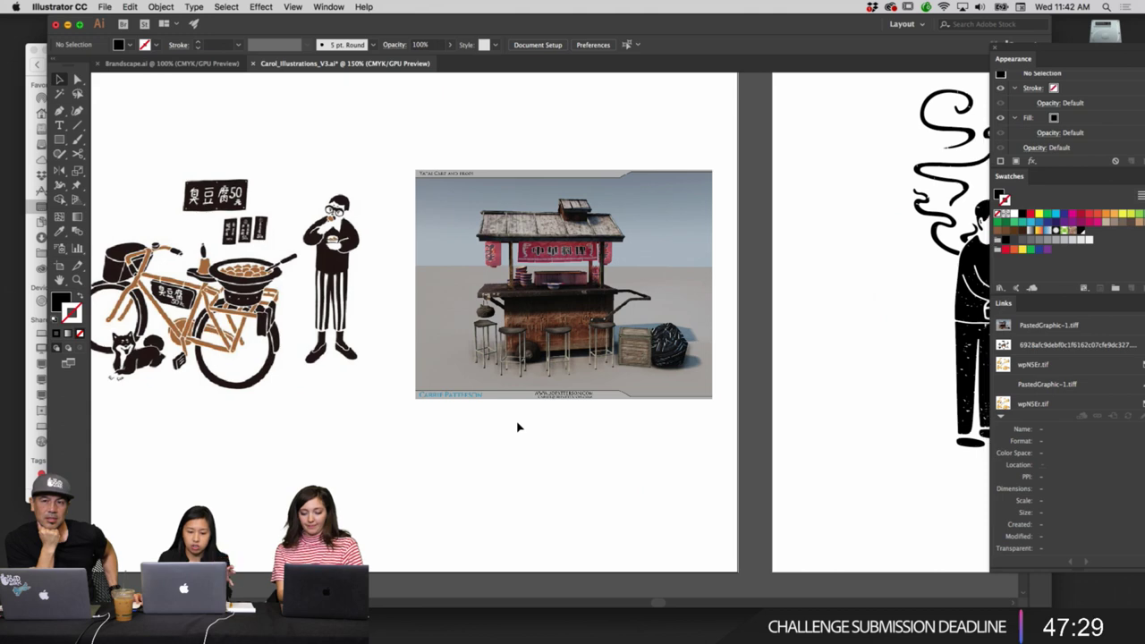
scroll(517, 427, right, 8)
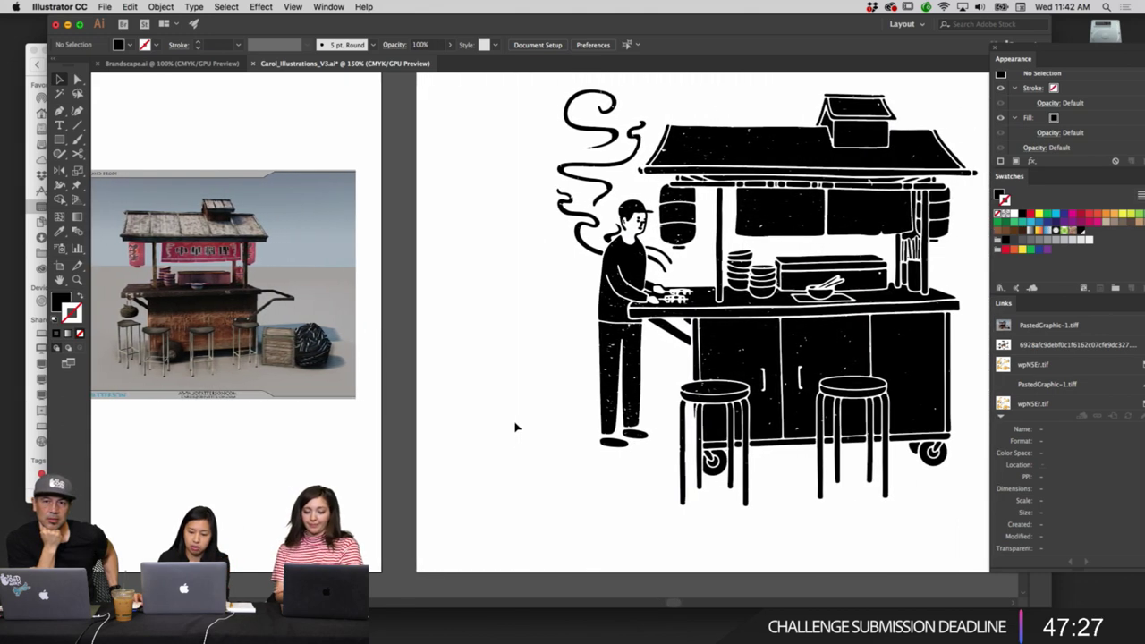
scroll(517, 426, left, 10)
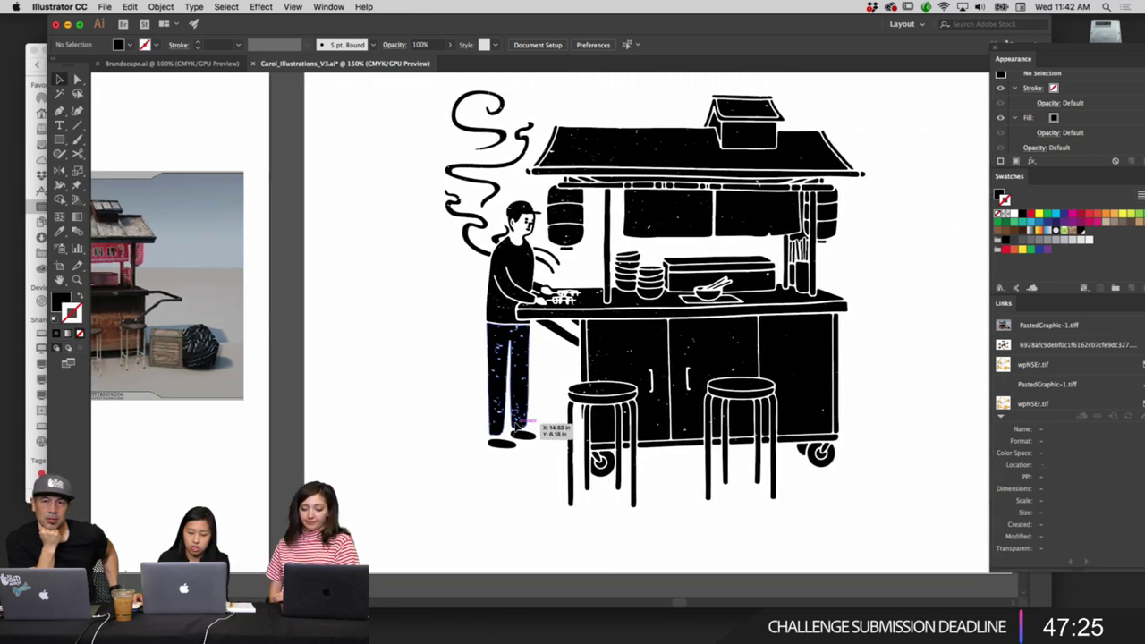
scroll(519, 427, left, 8)
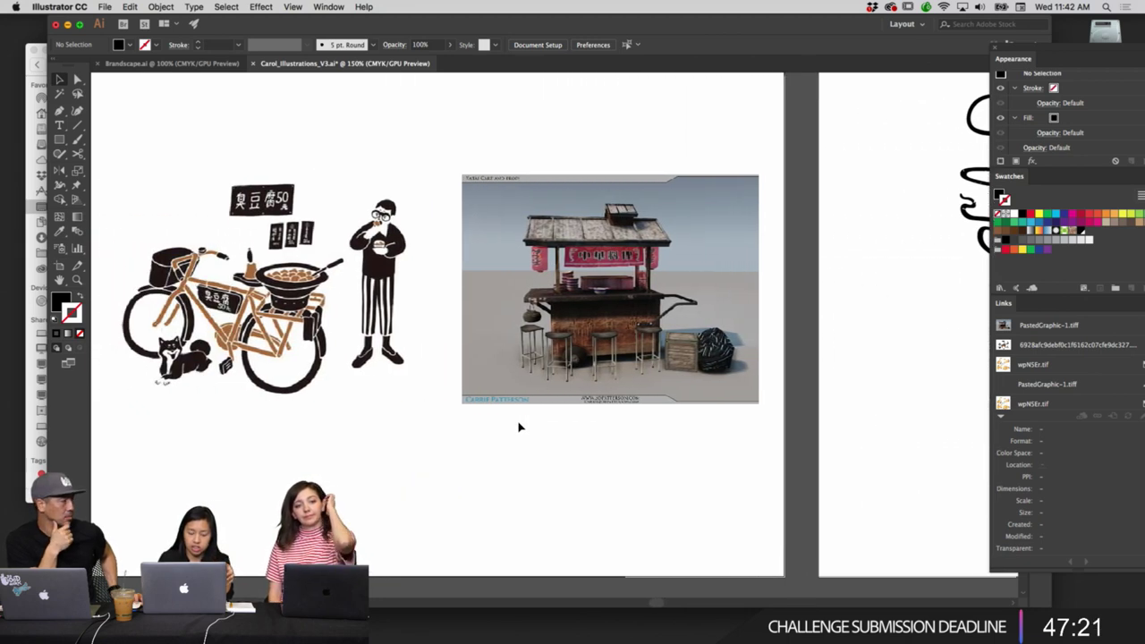
scroll(519, 424, up, 1)
scroll(512, 459, right, 1)
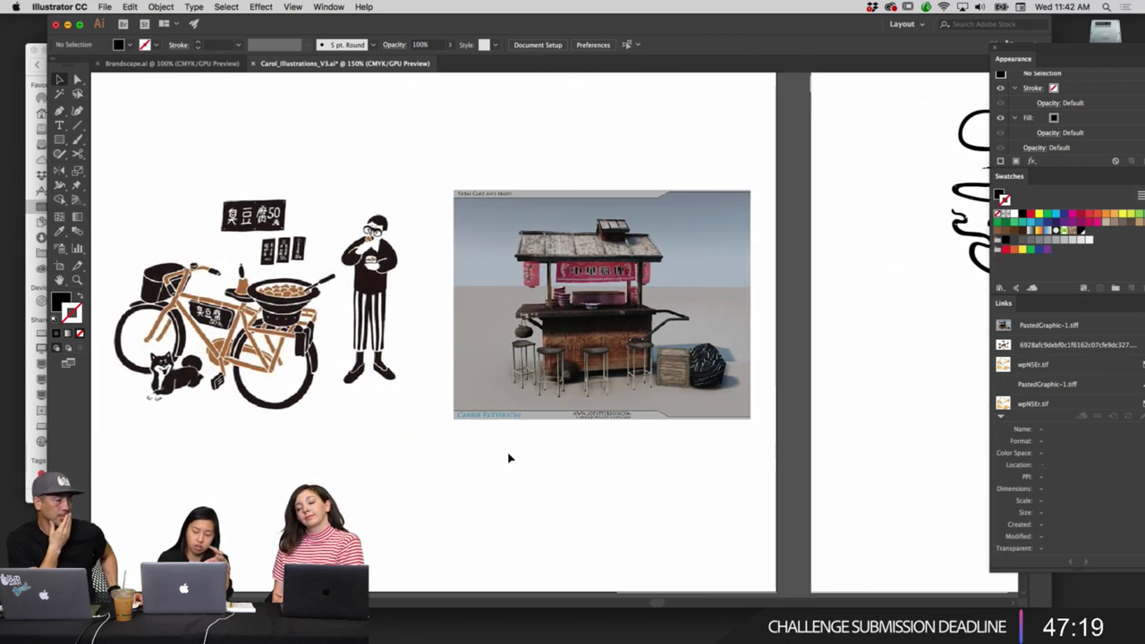
scroll(508, 457, left, 5)
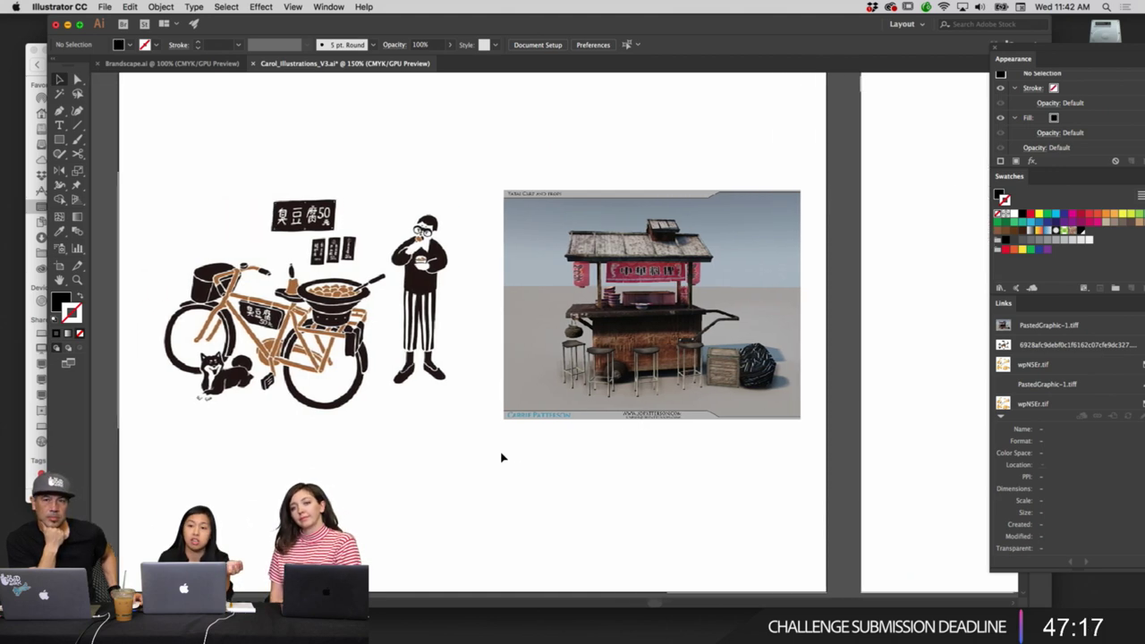
scroll(412, 441, right, 15)
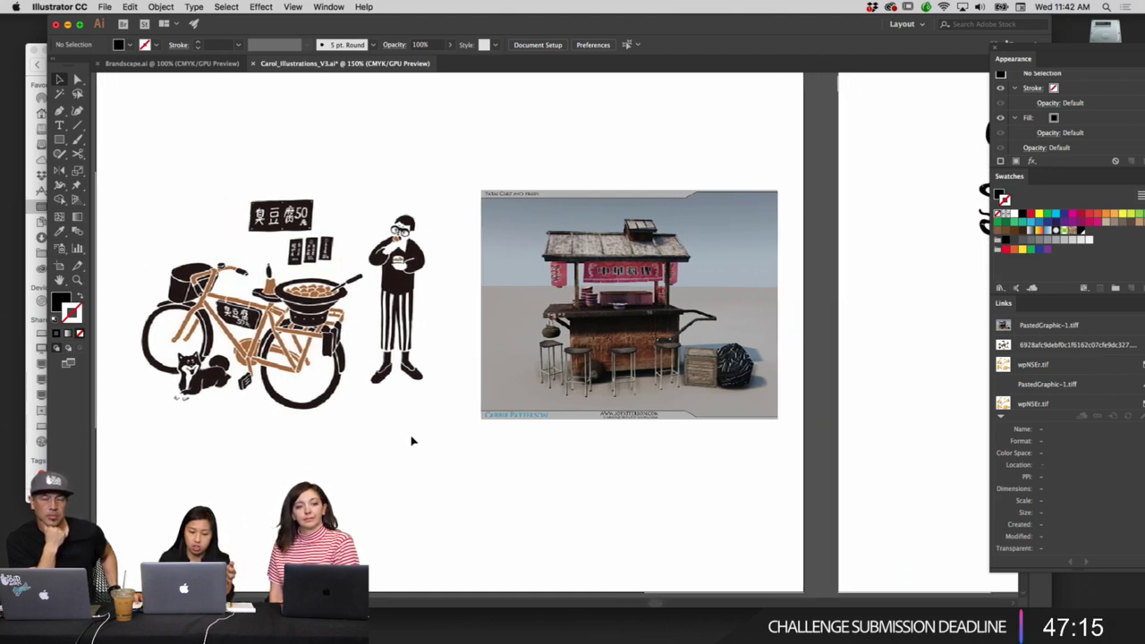
scroll(412, 440, right, 20)
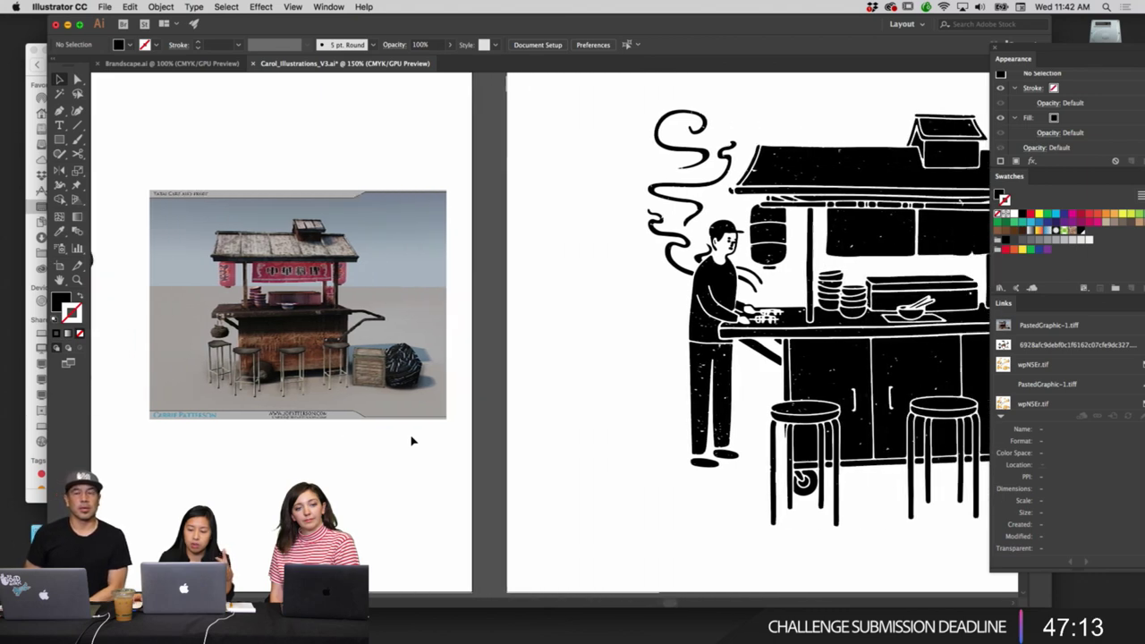
scroll(412, 441, right, 2)
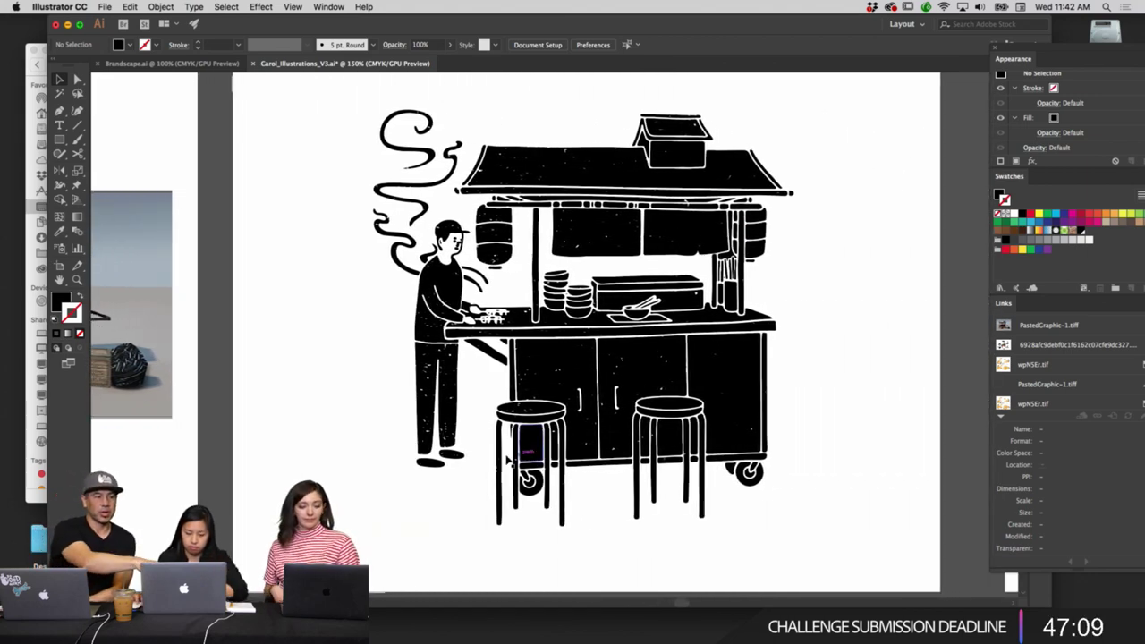
scroll(412, 441, left, 19)
drag(352, 437, 648, 429)
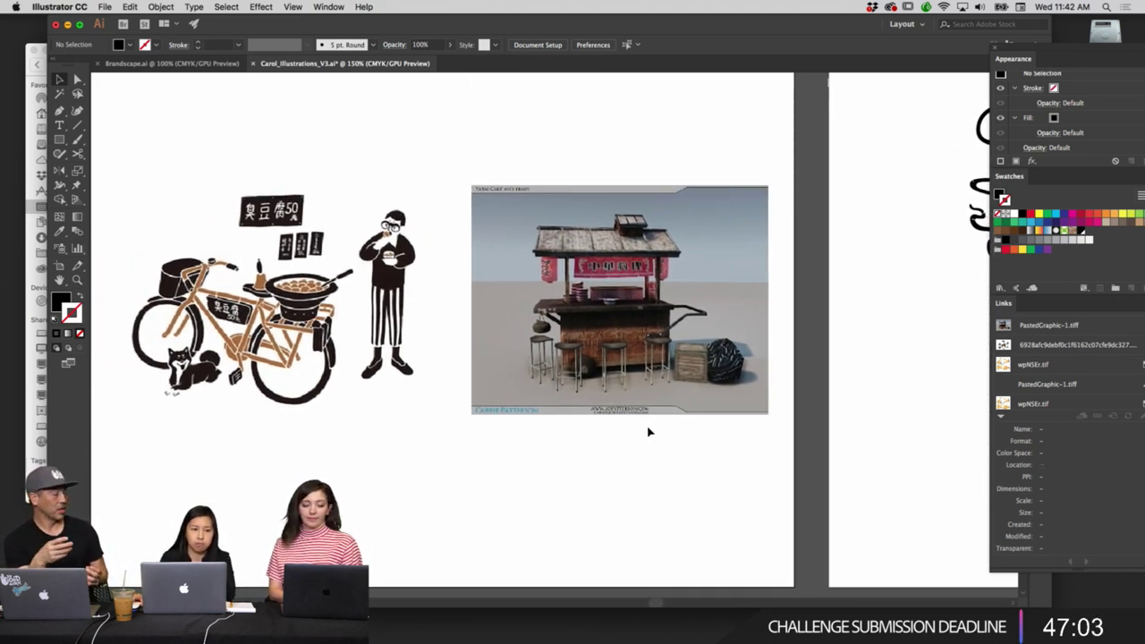
scroll(650, 432, down, 2)
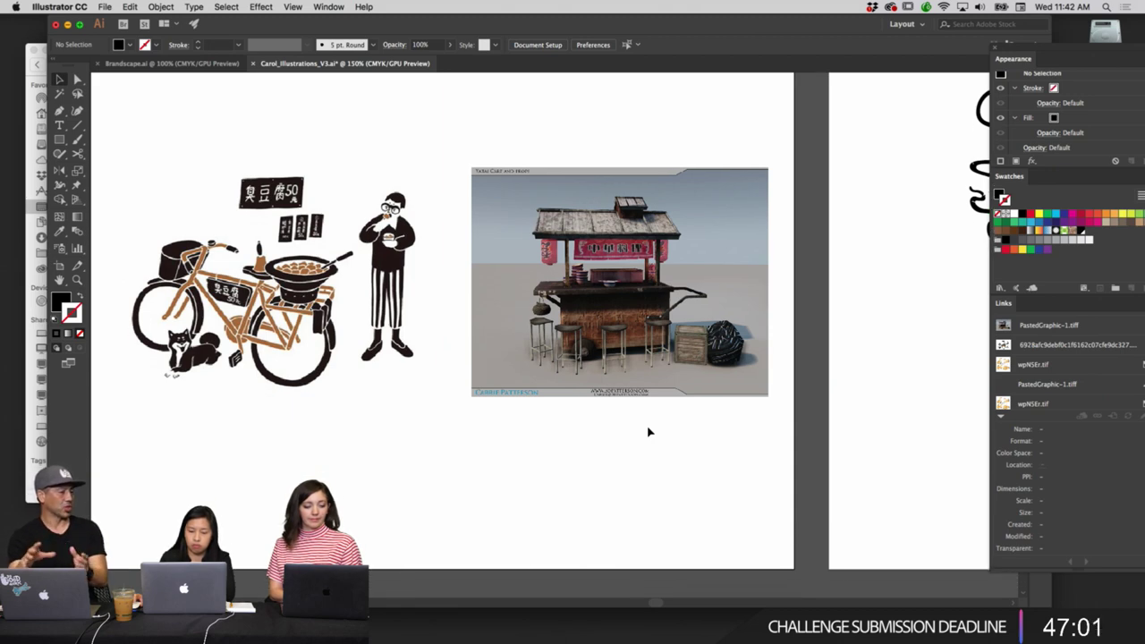
click(466, 402)
scroll(429, 398, left, 2)
scroll(429, 400, right, 1)
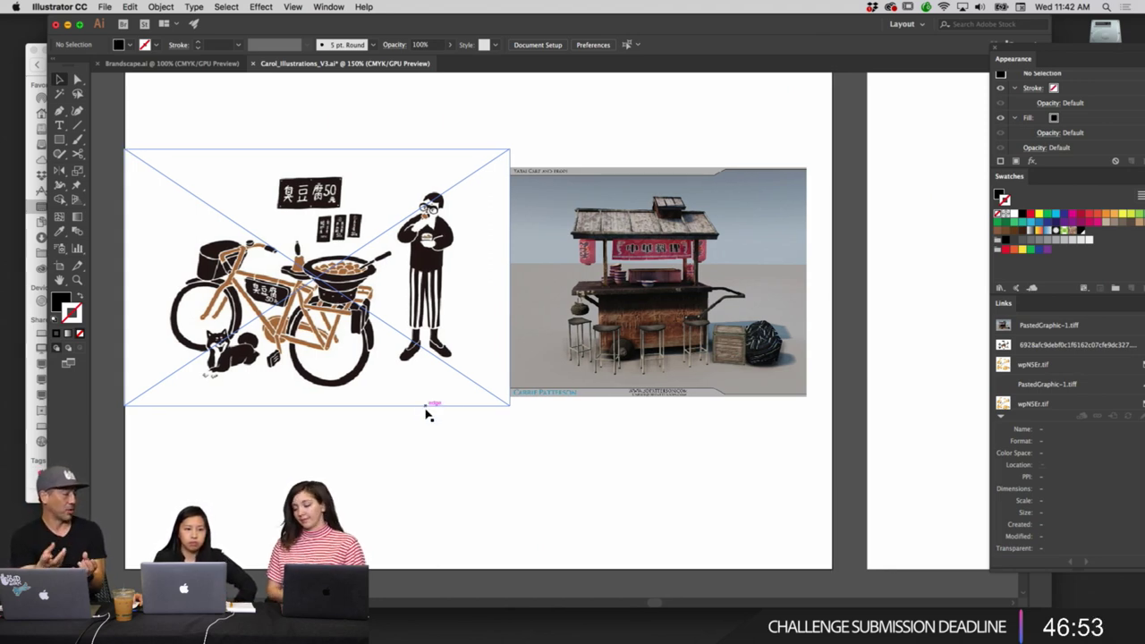
click(427, 414)
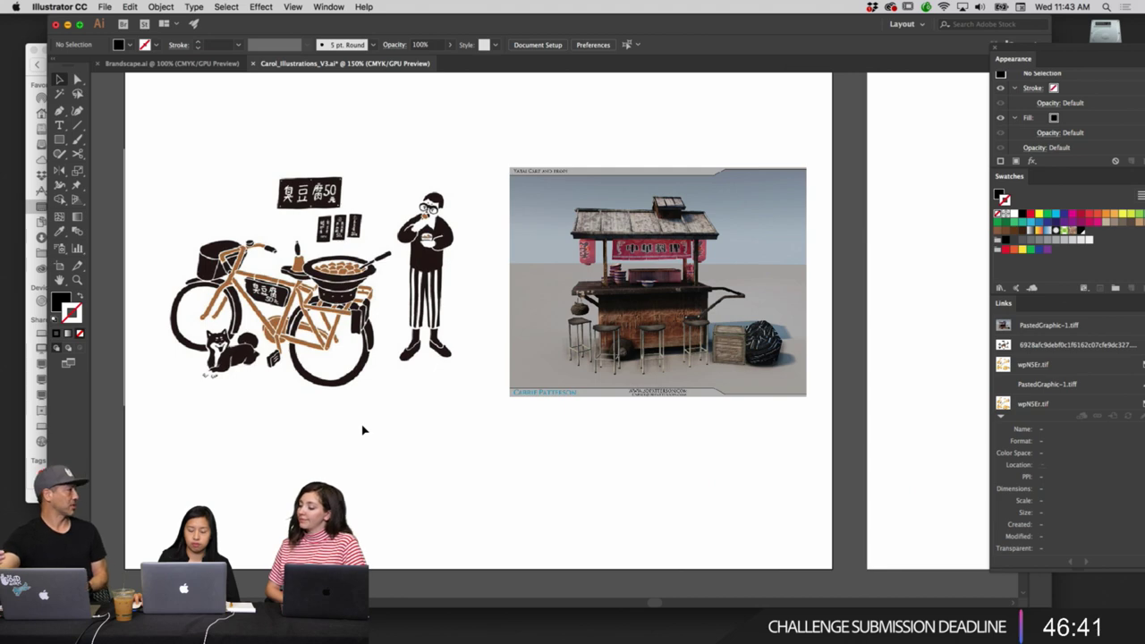
scroll(362, 430, right, 3)
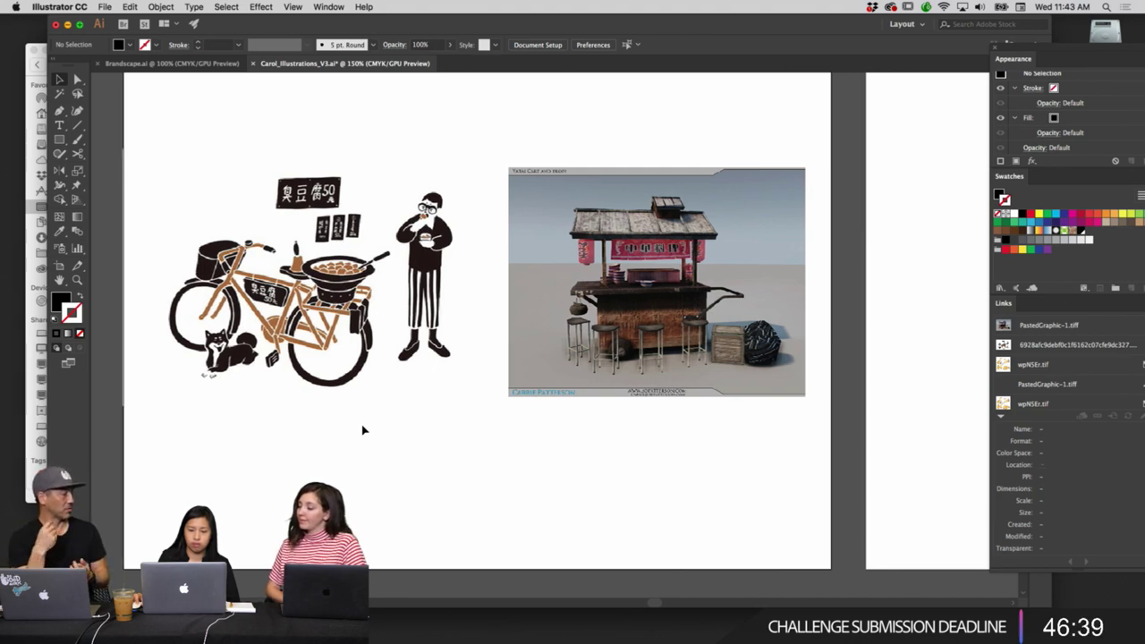
scroll(363, 430, right, 2)
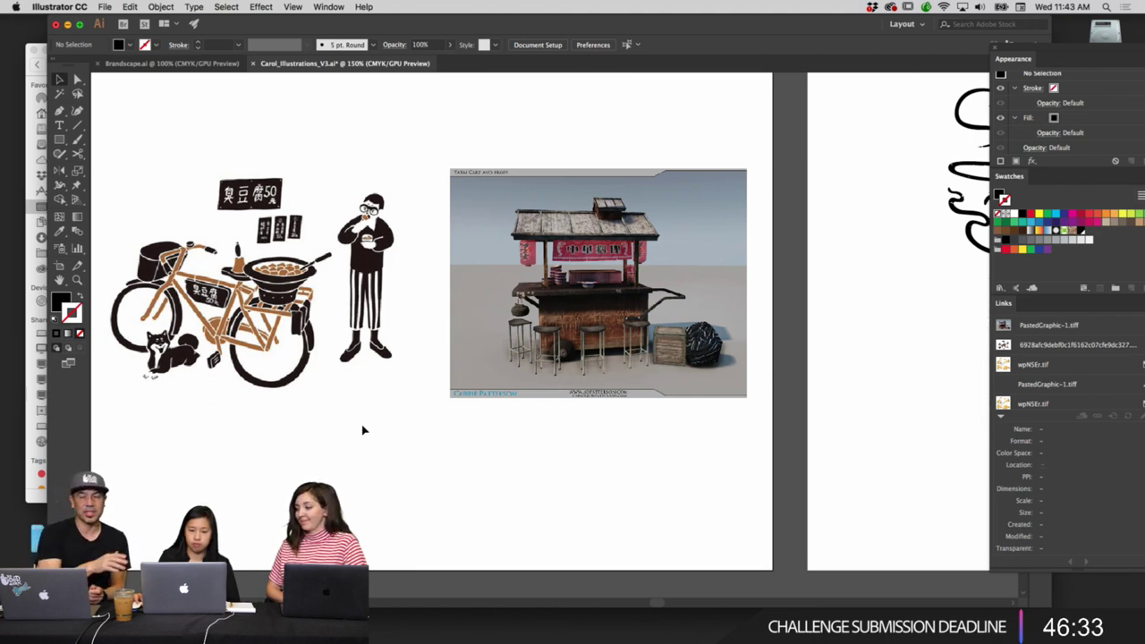
Review the food cart reference photo, then examine the black food cart drawing with the cook and stools on the neighbouring artboard.
scroll(362, 431, right, 3)
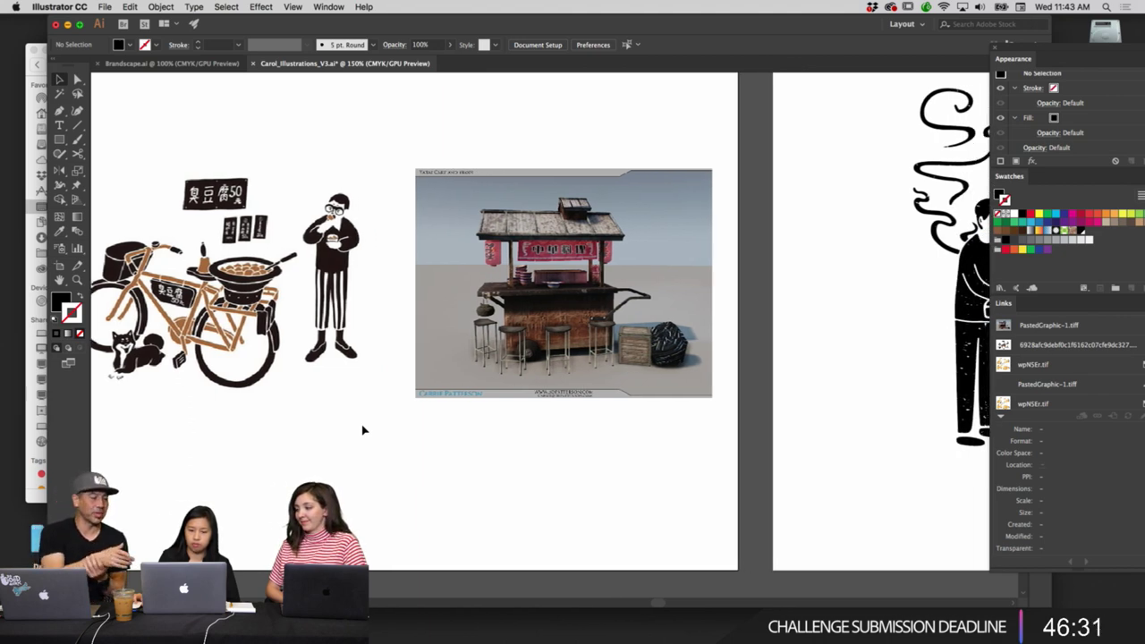
scroll(362, 431, left, 1)
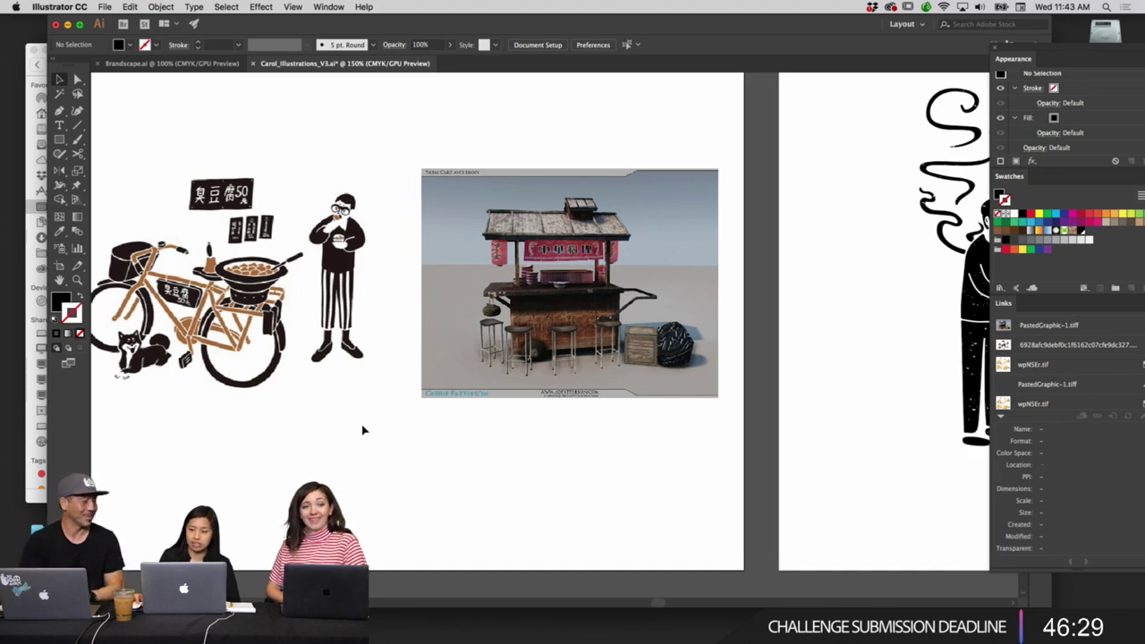
scroll(363, 430, right, 10)
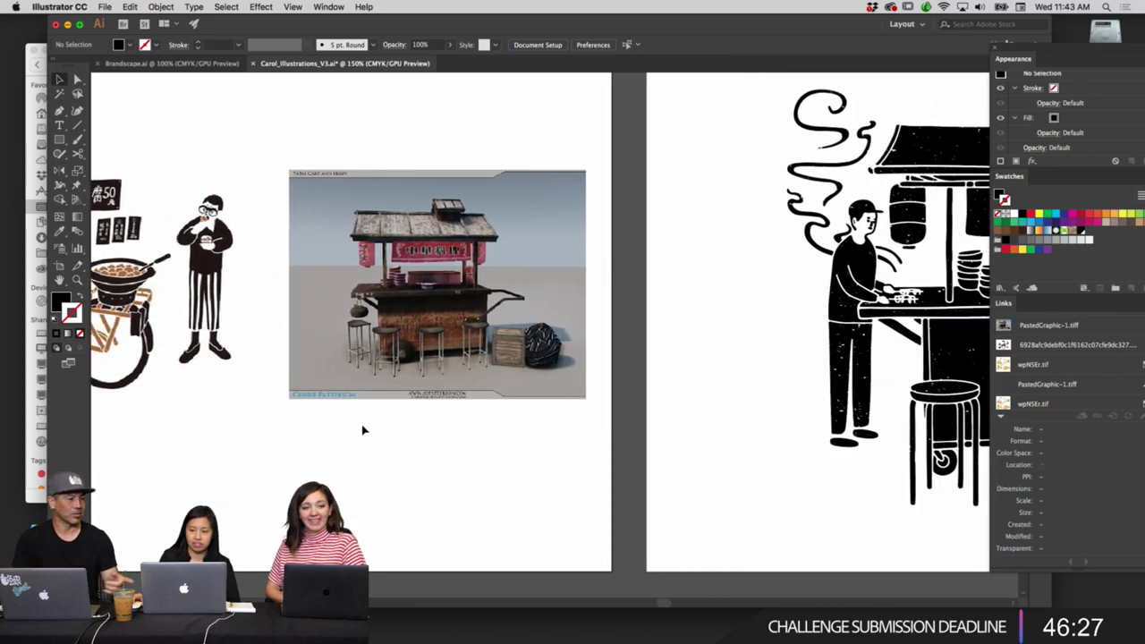
scroll(362, 431, right, 20)
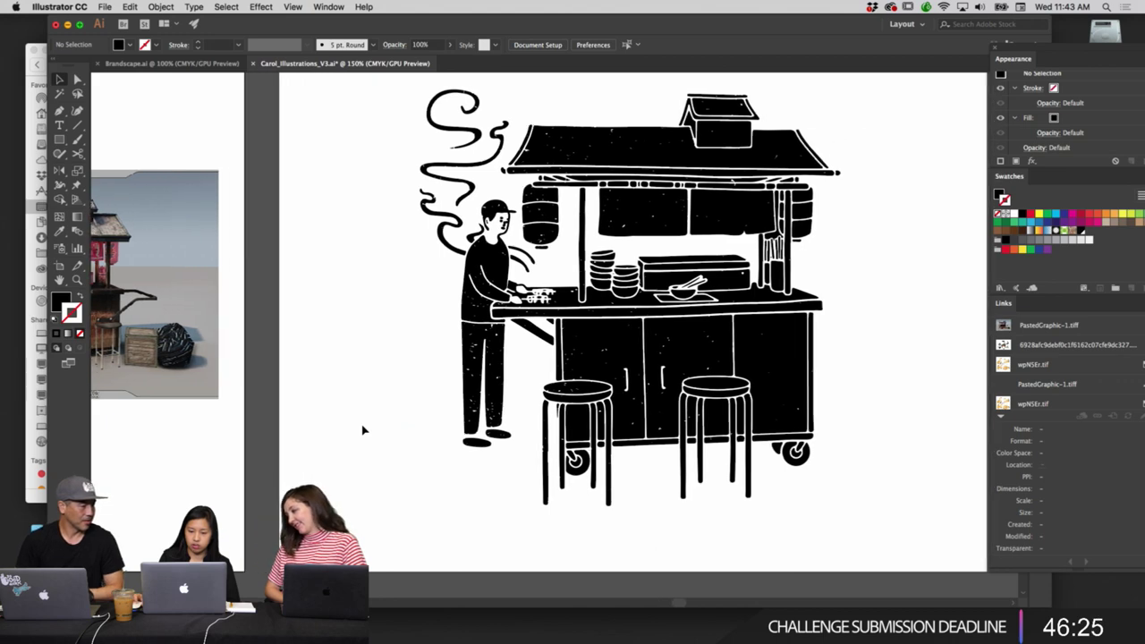
scroll(363, 430, right, 8)
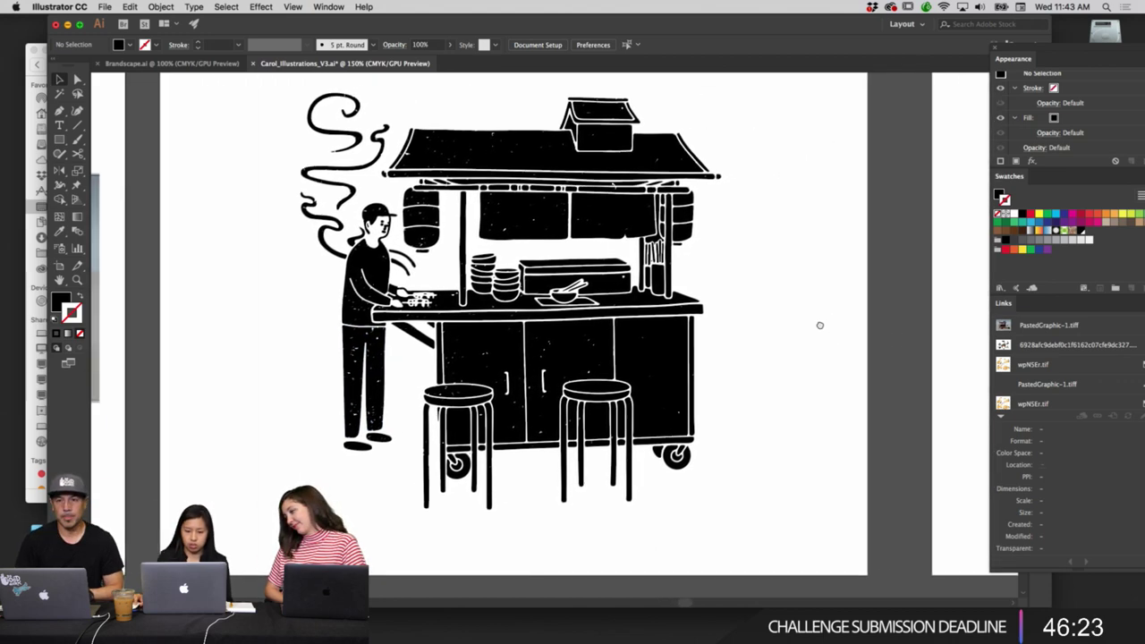
drag(819, 325, 767, 340)
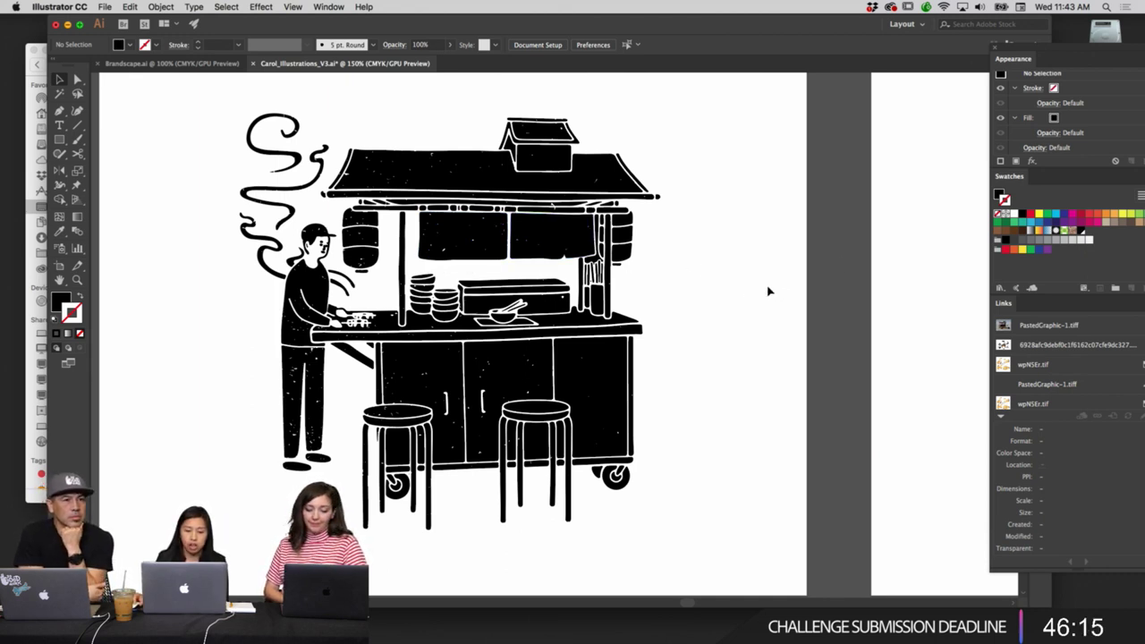
Examine the illustration of a hand gripping a yakitori skewer on the artboard after the food cart drawing.
drag(787, 282, 740, 283)
drag(820, 288, 603, 304)
drag(704, 289, 483, 286)
scroll(483, 287, right, 2)
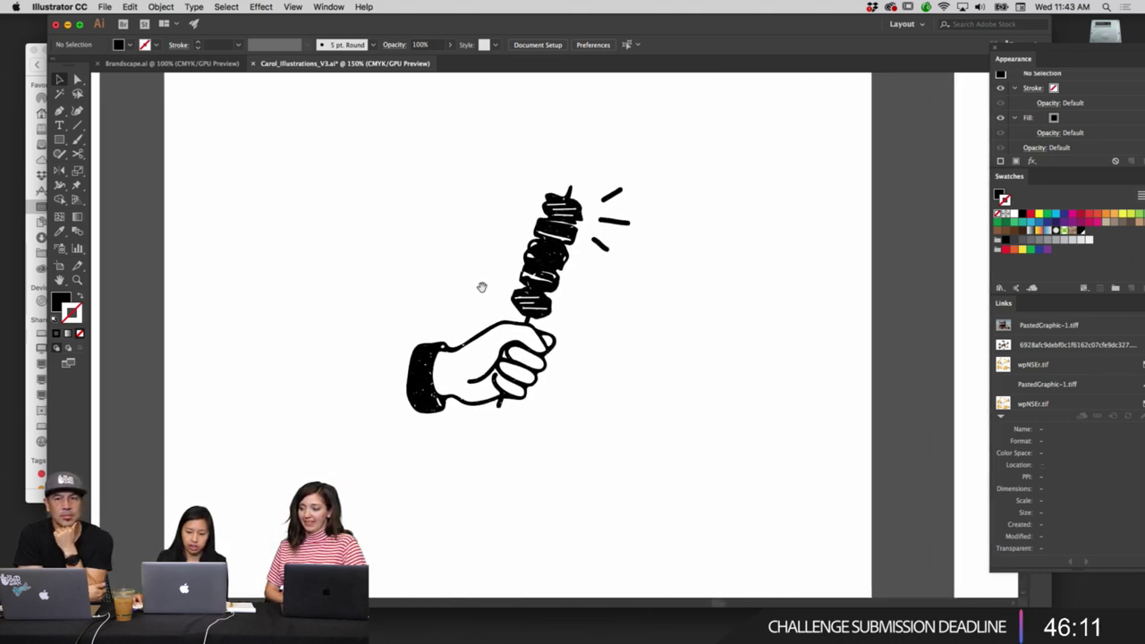
drag(739, 288, 675, 294)
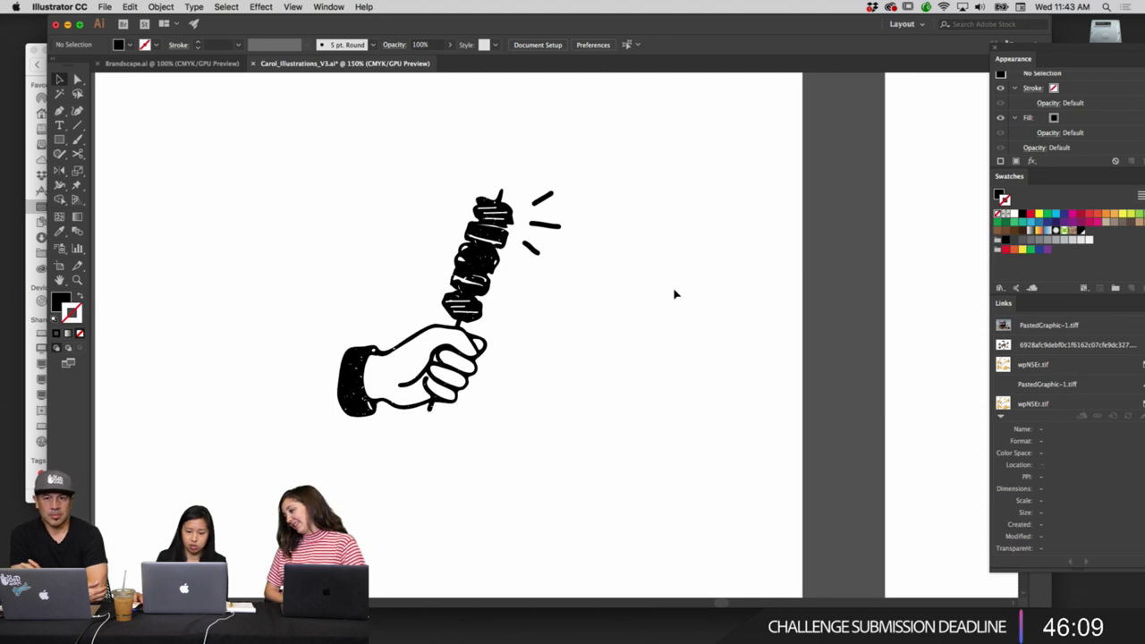
scroll(707, 266, right, 5)
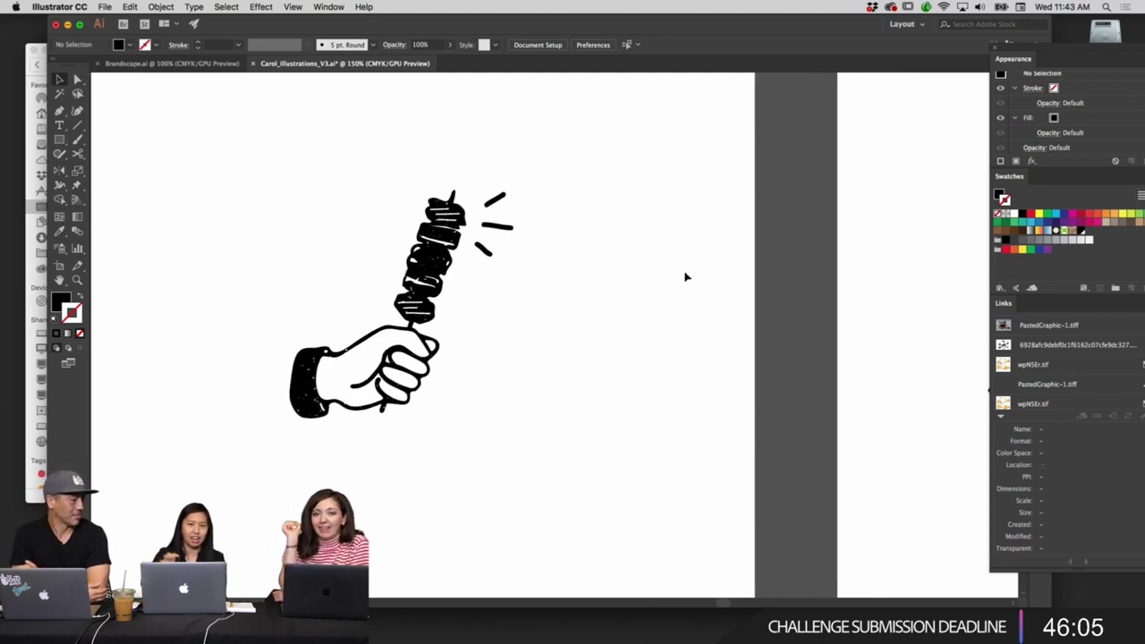
scroll(708, 292, right, 1)
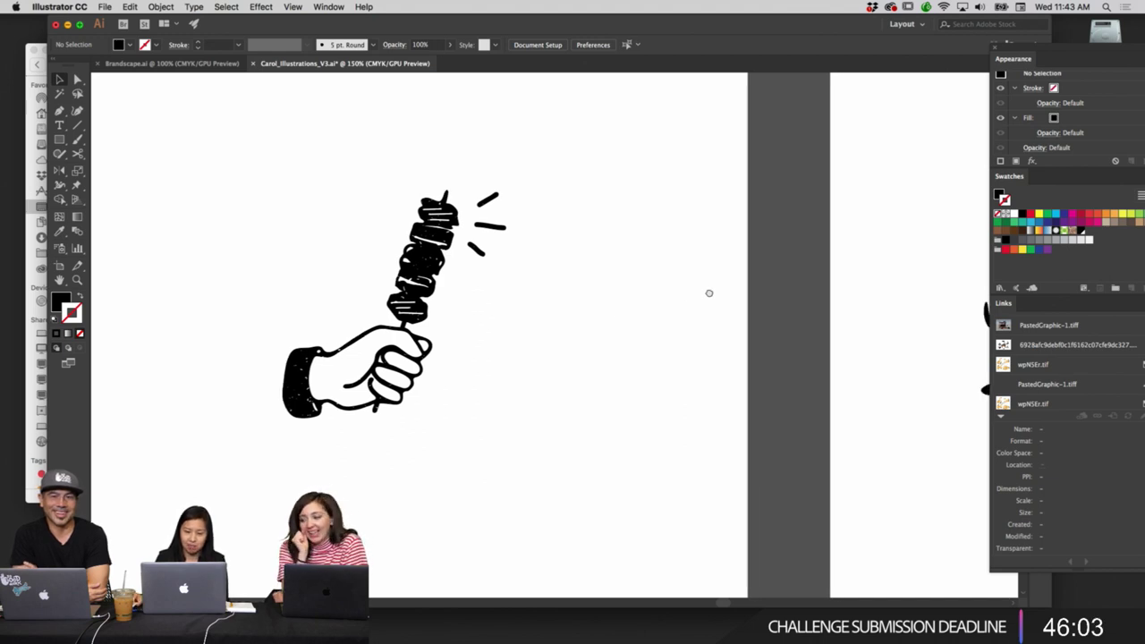
drag(708, 292, 742, 289)
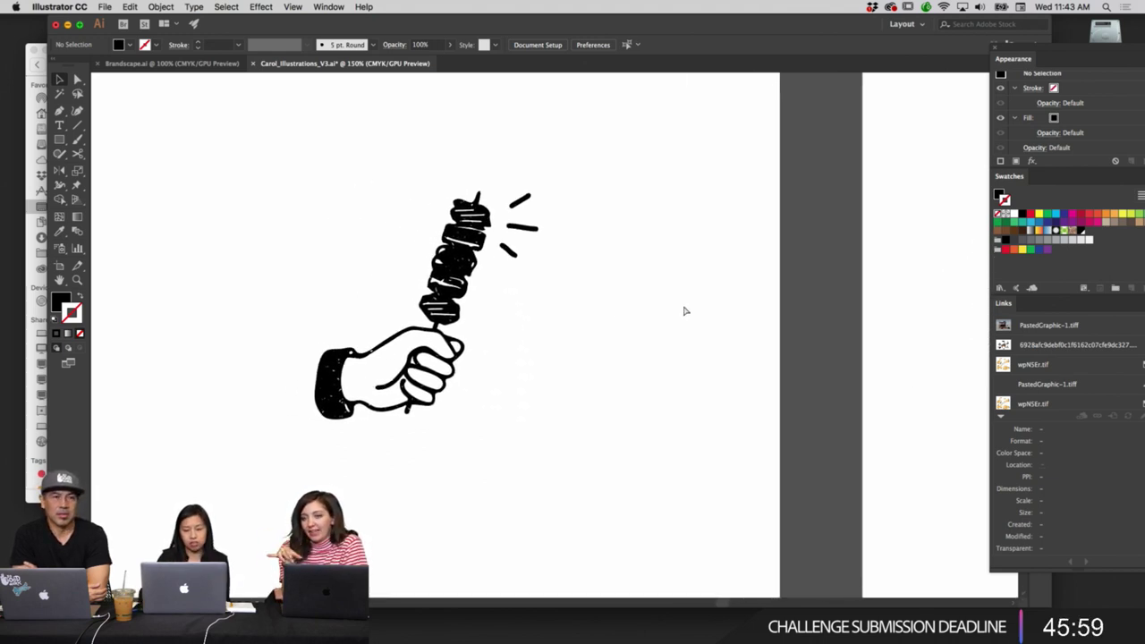
scroll(685, 310, left, 3)
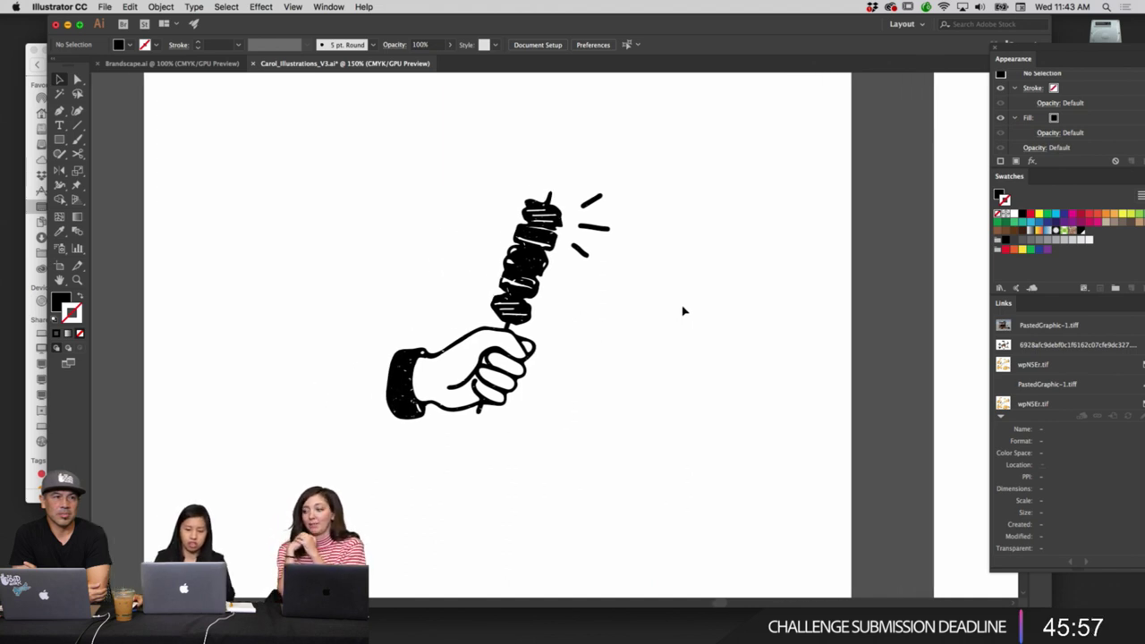
scroll(685, 310, right, 2)
scroll(685, 310, right, 8)
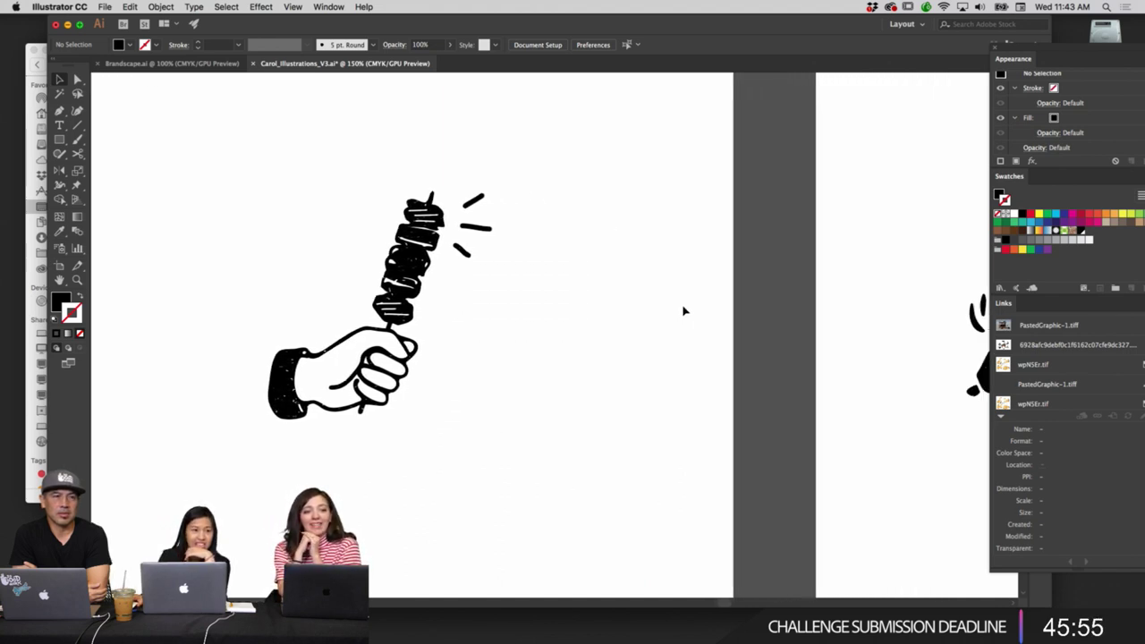
Compare the solid black and outlined versions of the flaming charcoal illustration.
scroll(684, 310, right, 10)
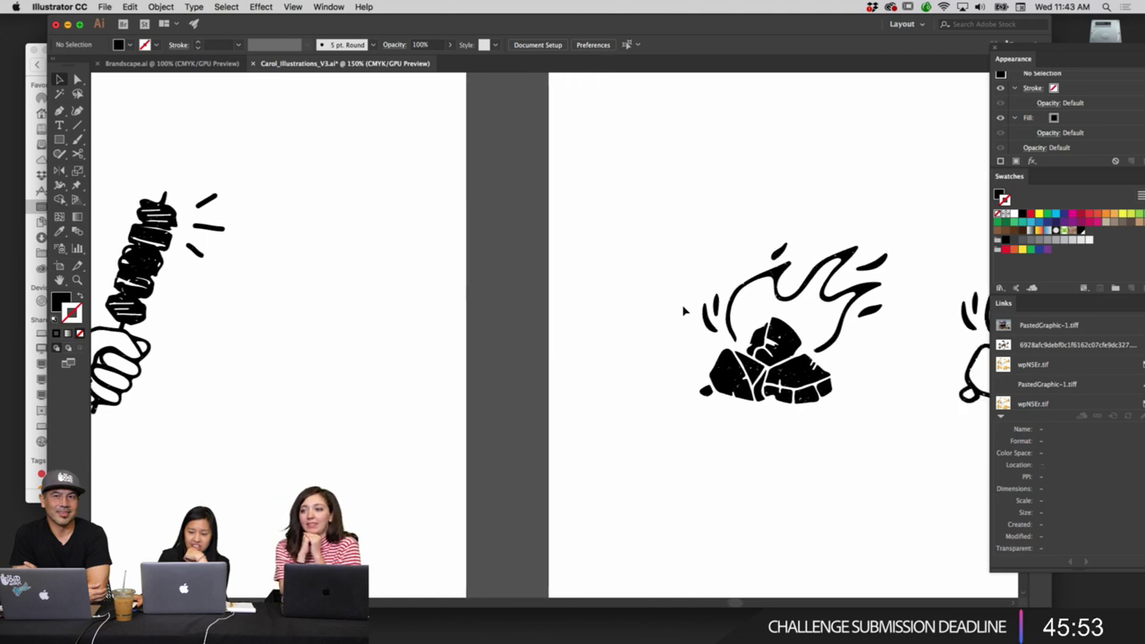
scroll(684, 311, right, 10)
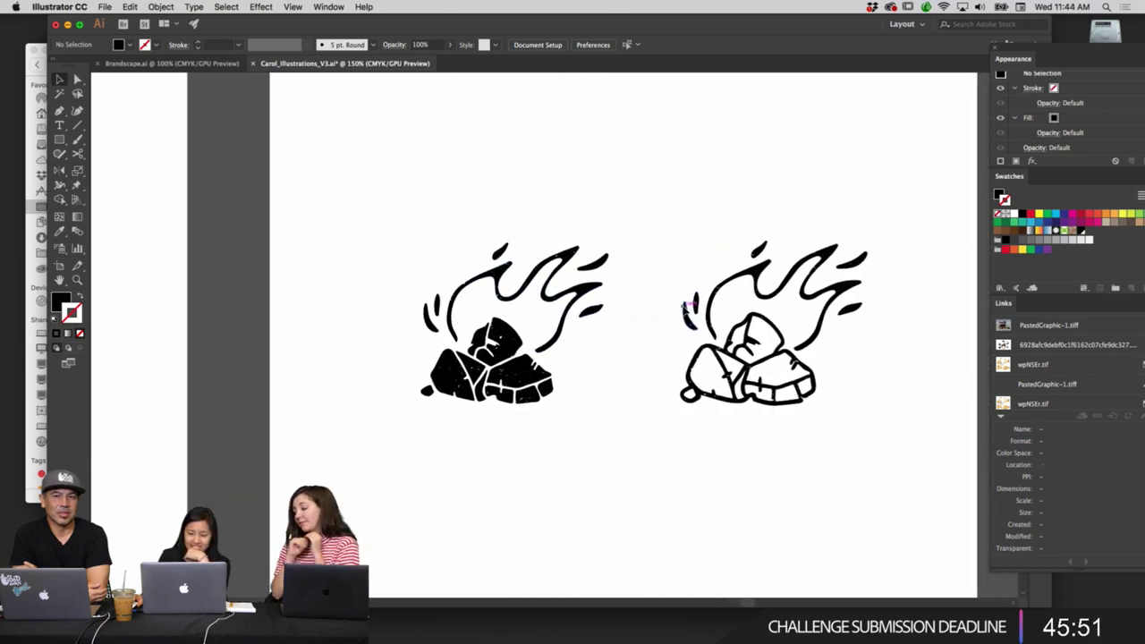
scroll(685, 310, right, 1)
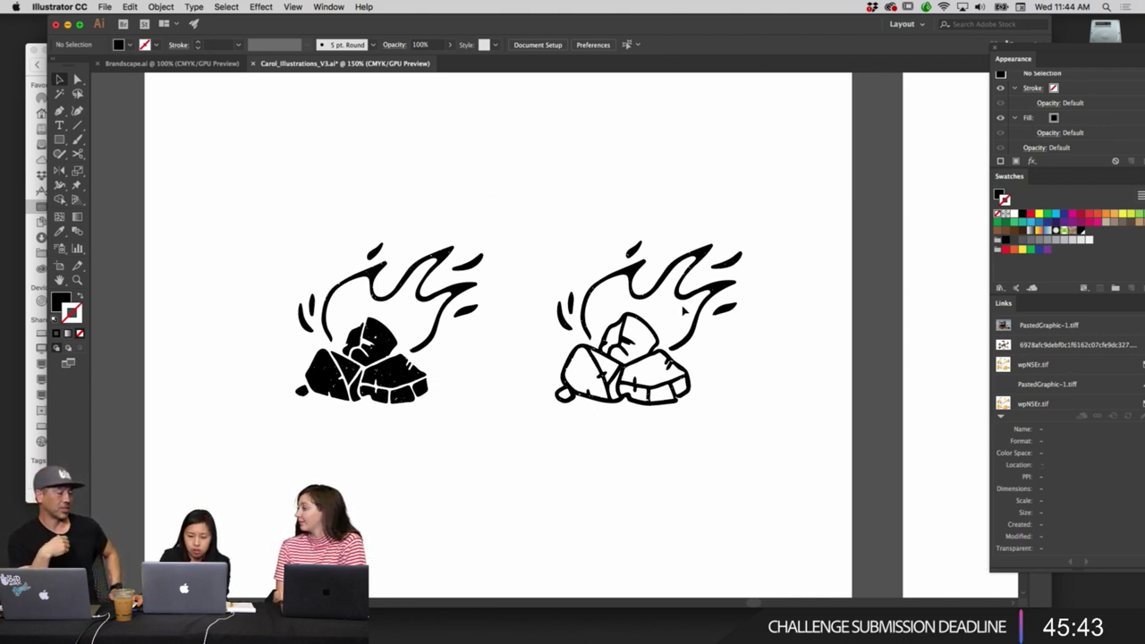
scroll(684, 310, down, 1)
scroll(684, 311, right, 4)
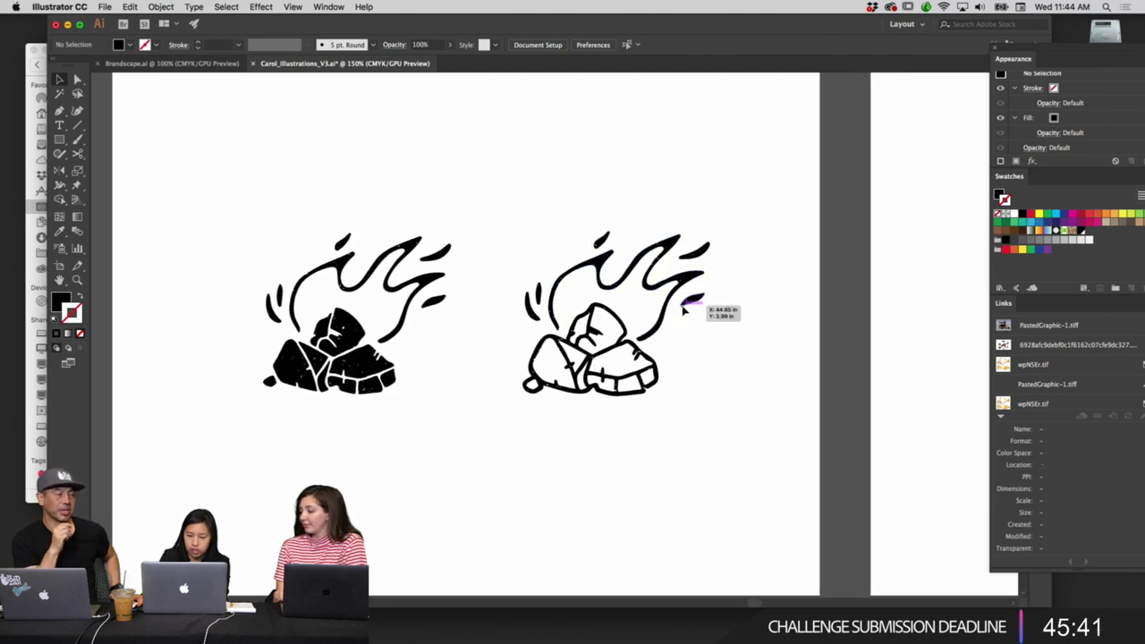
scroll(685, 311, right, 2)
scroll(684, 310, right, 1)
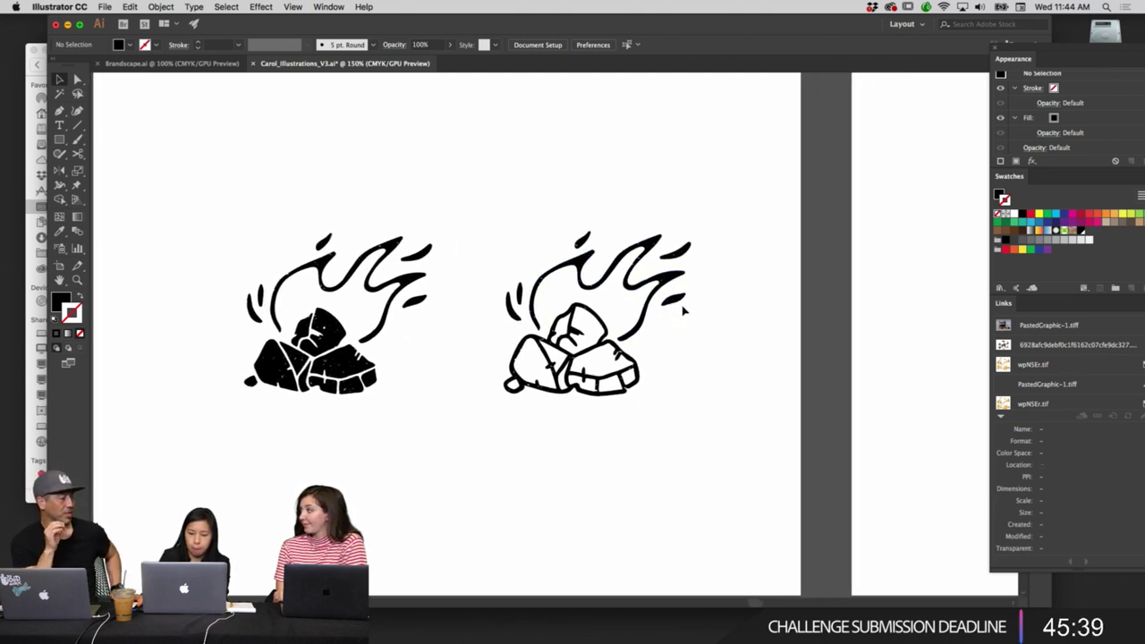
scroll(682, 311, right, 5)
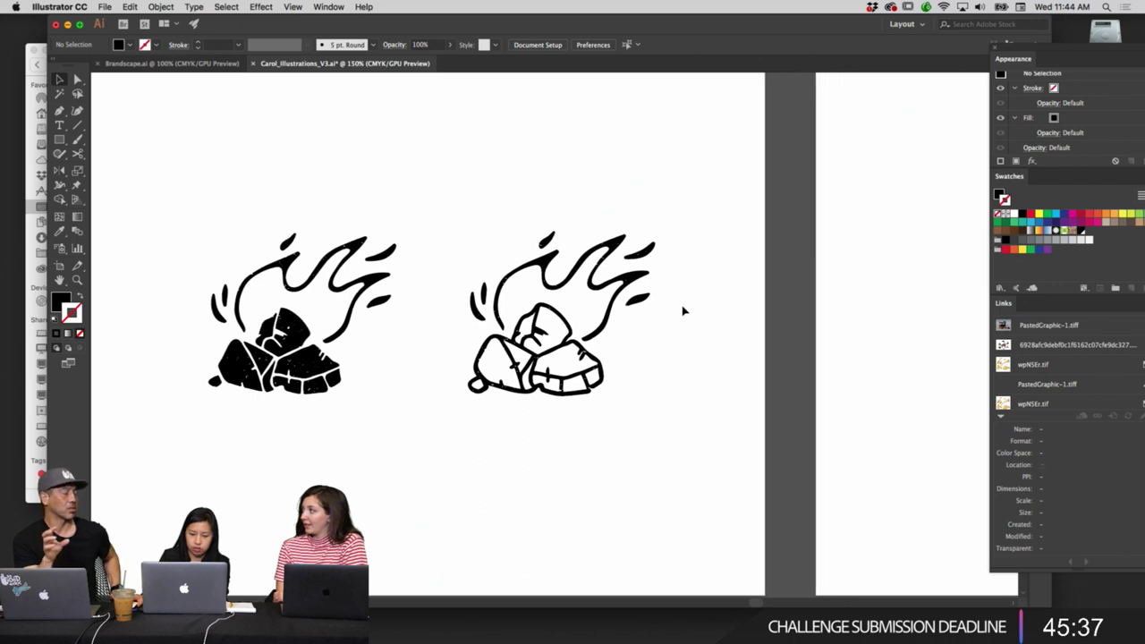
scroll(683, 310, right, 4)
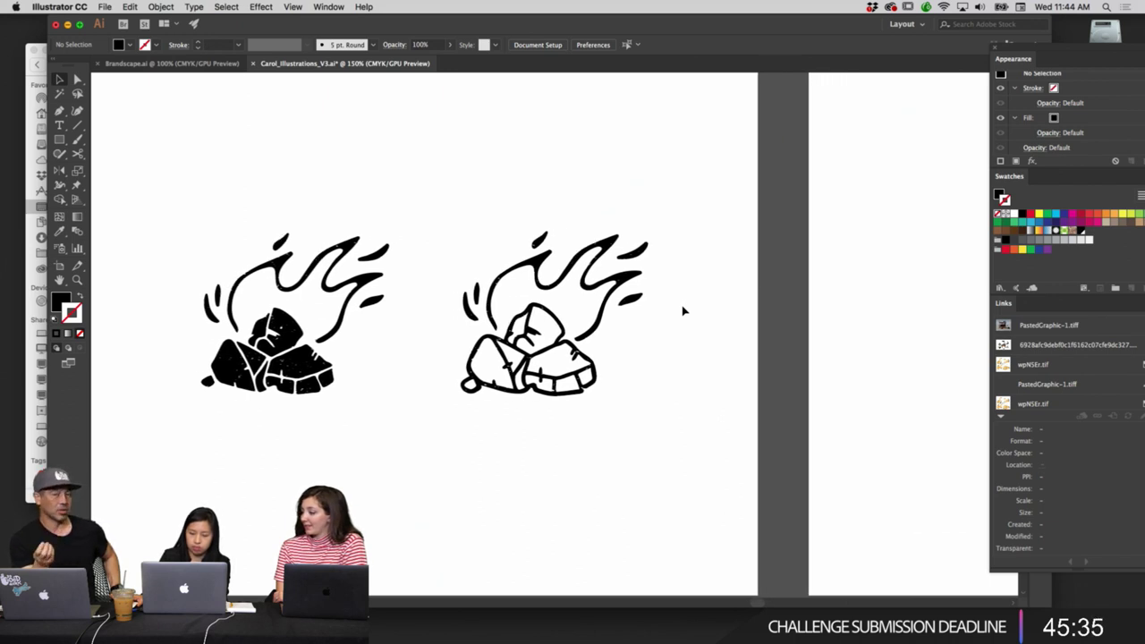
Examine the solid and outlined hanging banner drawings beside the charcoal fires at 100% zoom.
scroll(682, 310, right, 19)
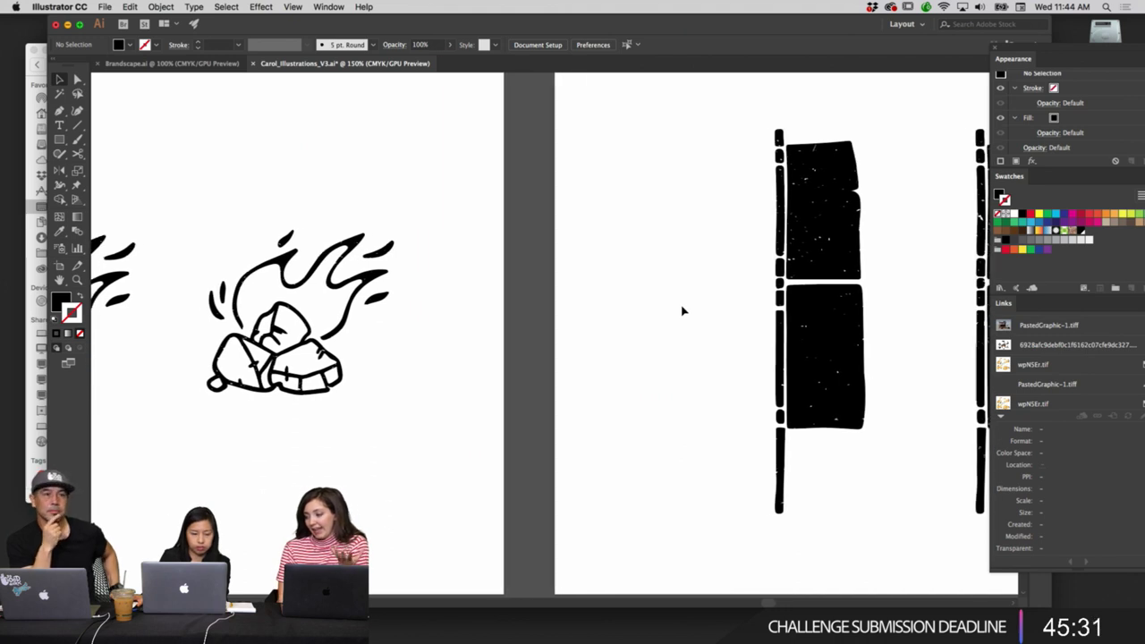
scroll(683, 310, left, 10)
scroll(682, 310, left, 6)
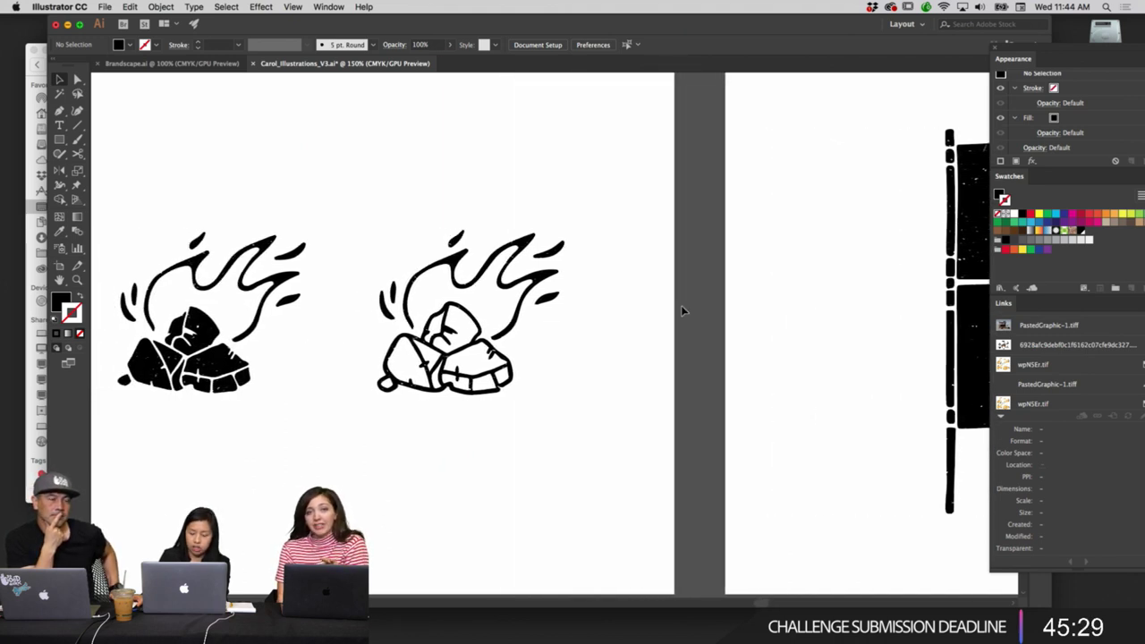
scroll(681, 311, down, 1)
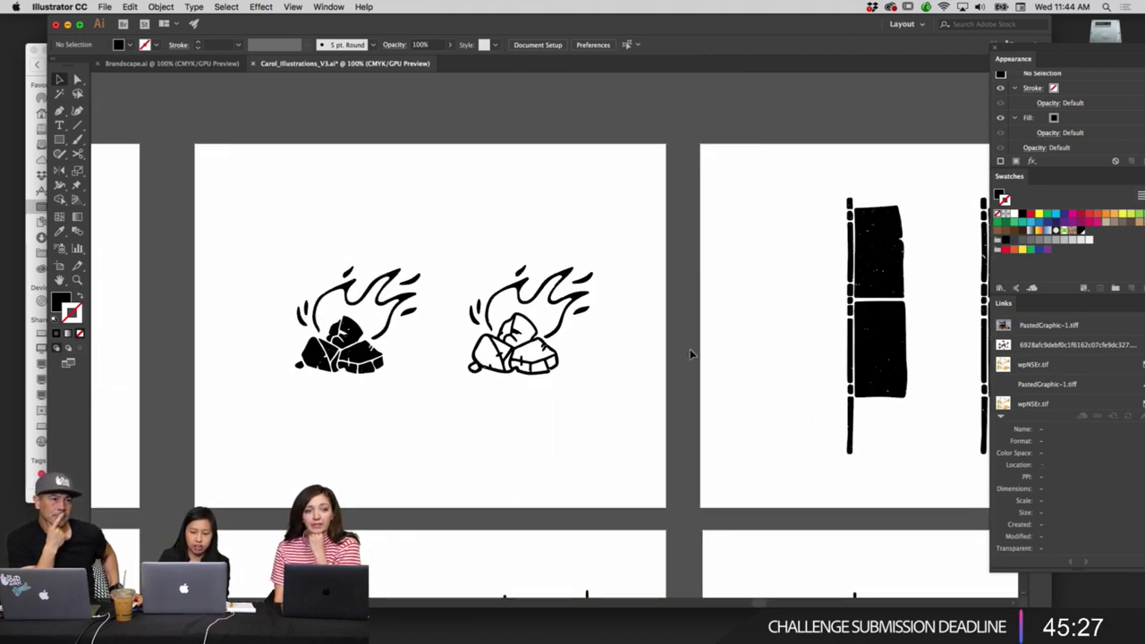
scroll(690, 333, right, 12)
scroll(691, 333, down, 3)
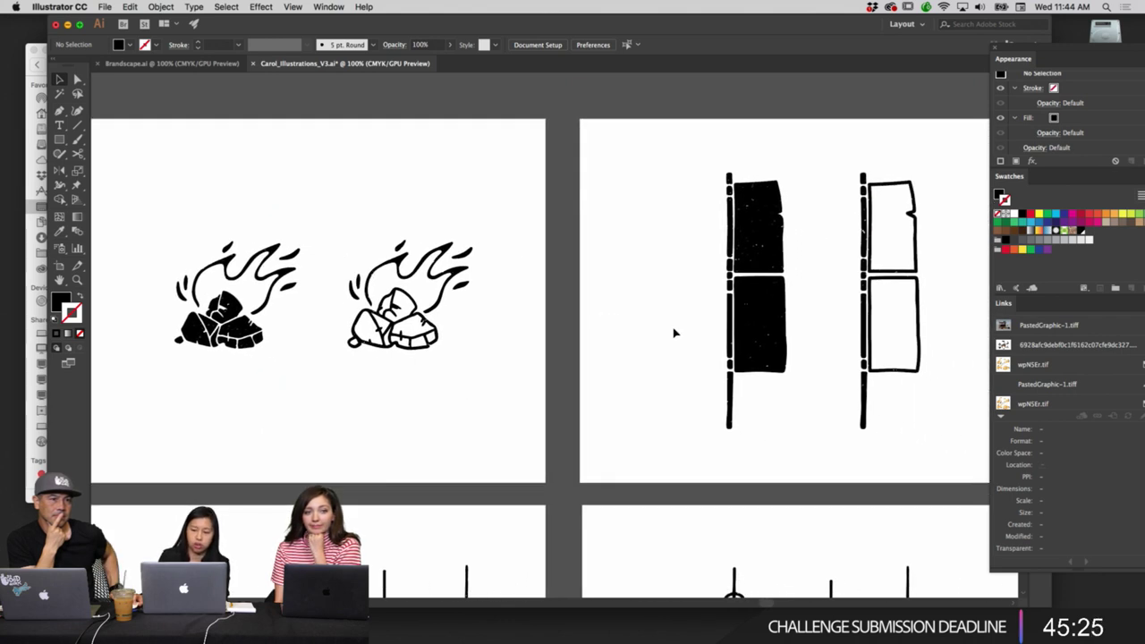
scroll(666, 329, right, 10)
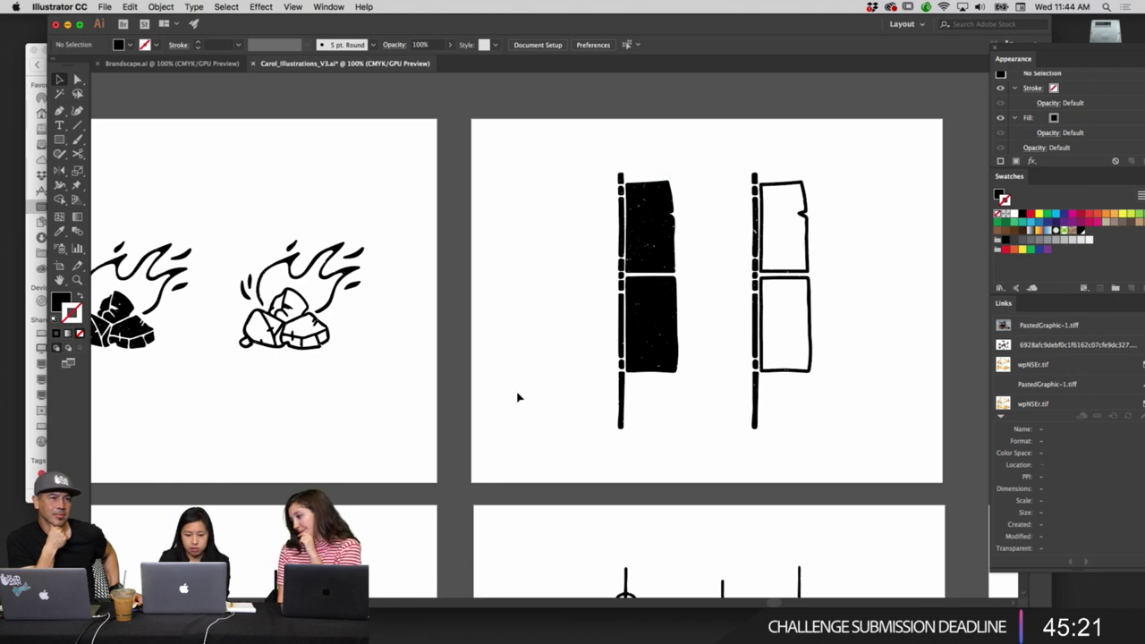
Examine the lower row's walkie-talkie illustration and the two versions of hands crossing yakitori skewers.
scroll(402, 422, left, 10)
scroll(401, 422, down, 5)
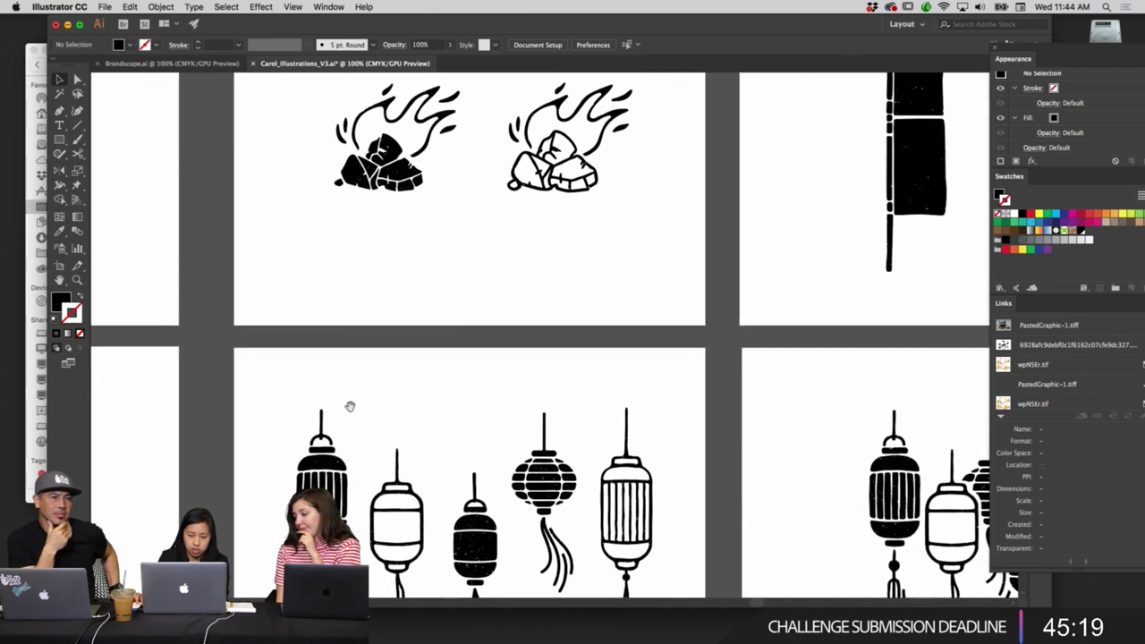
scroll(638, 328, left, 15)
scroll(638, 328, down, 2)
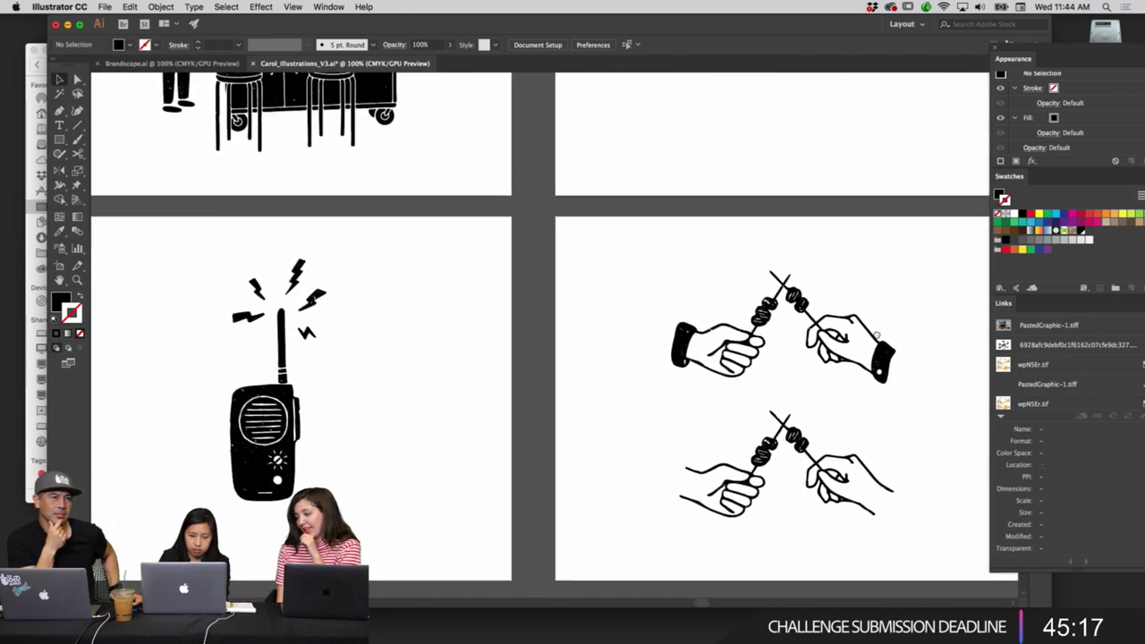
scroll(537, 351, left, 5)
scroll(537, 351, down, 1)
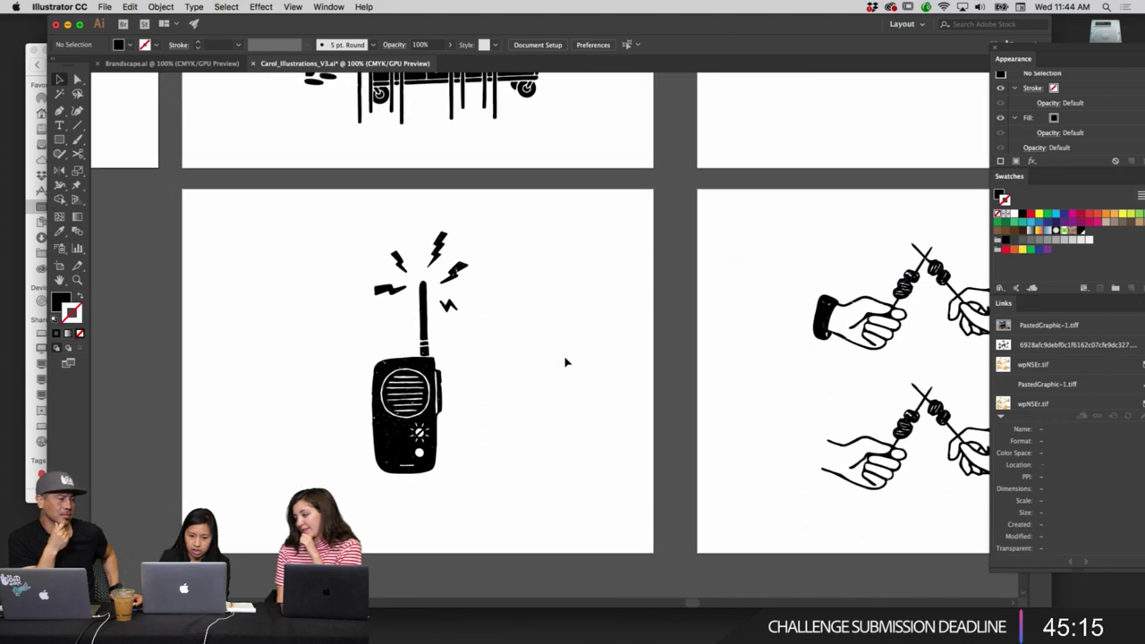
drag(677, 338, 405, 330)
drag(711, 315, 561, 312)
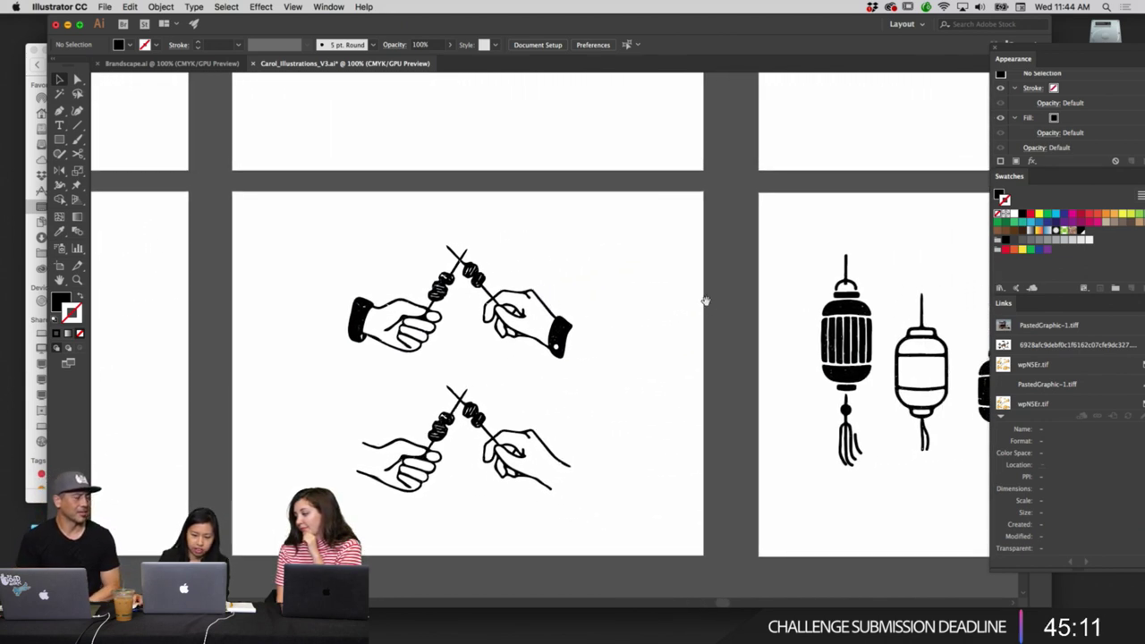
Compare the five separately hung paper lanterns with the overlapping lantern cluster on the next artboard.
drag(706, 301, 498, 307)
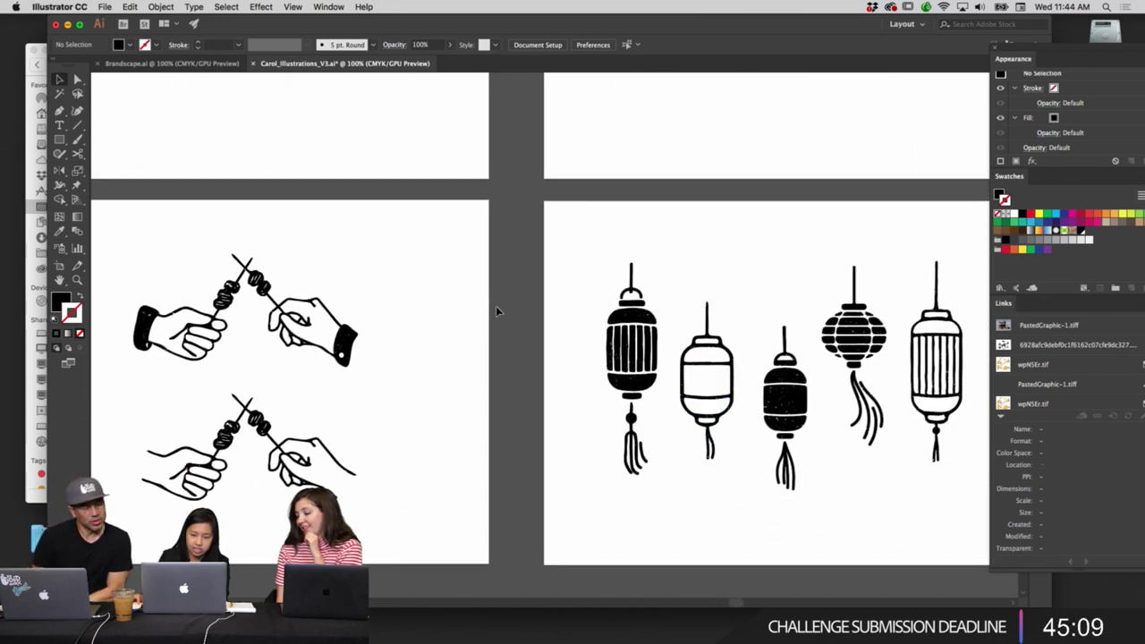
scroll(497, 311, right, 3)
scroll(496, 312, right, 5)
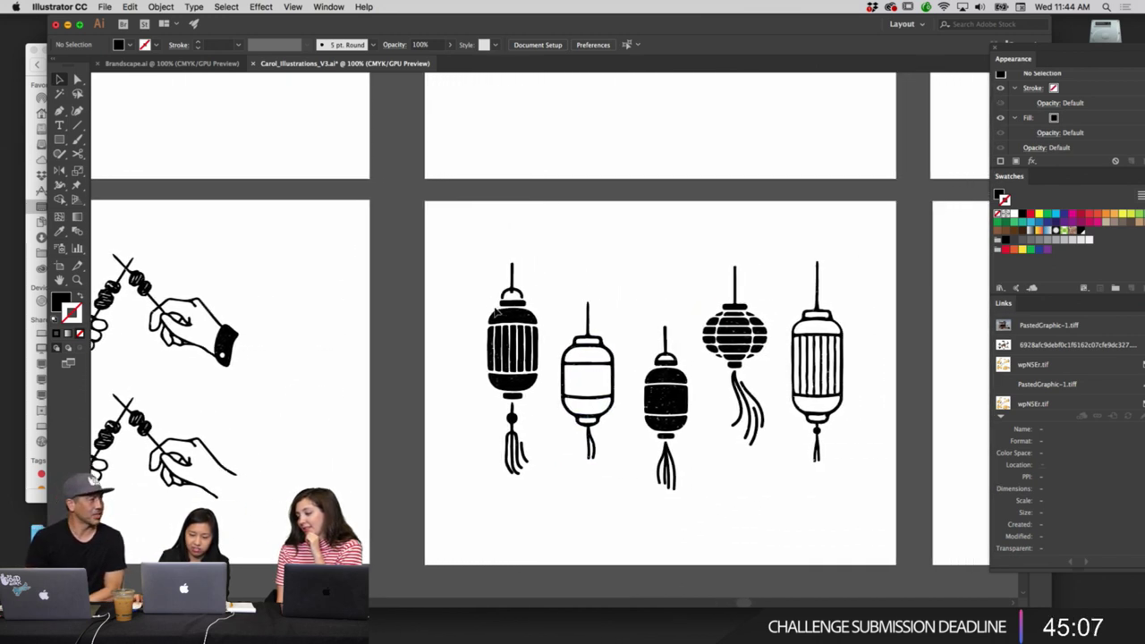
scroll(496, 311, right, 4)
scroll(495, 311, right, 5)
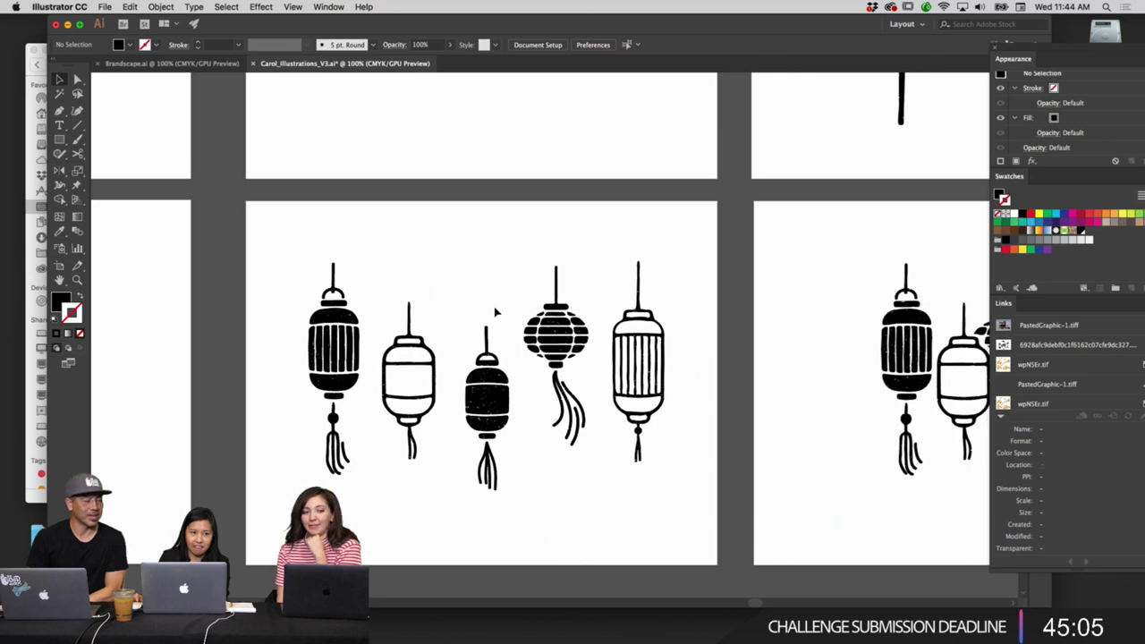
scroll(494, 312, right, 5)
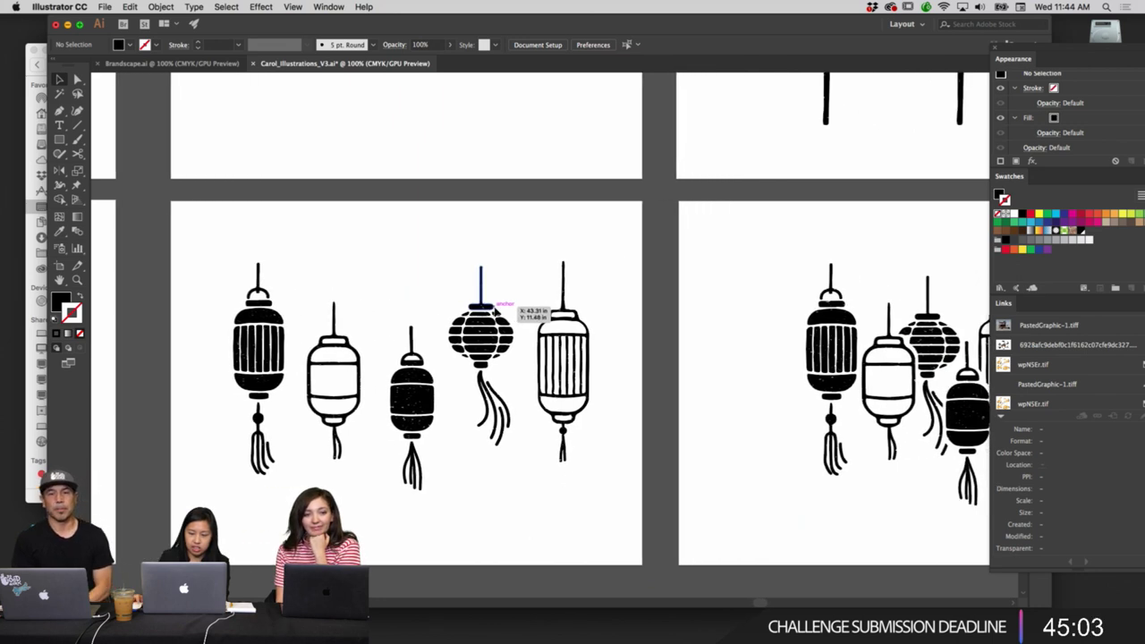
scroll(494, 312, right, 3)
scroll(495, 311, left, 5)
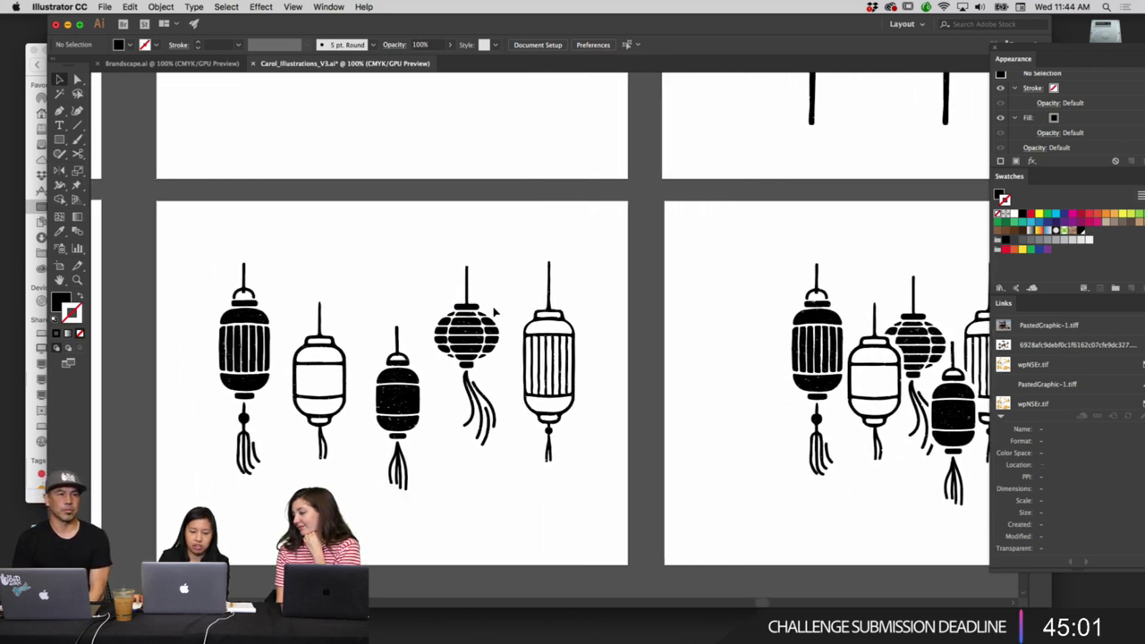
scroll(495, 311, right, 15)
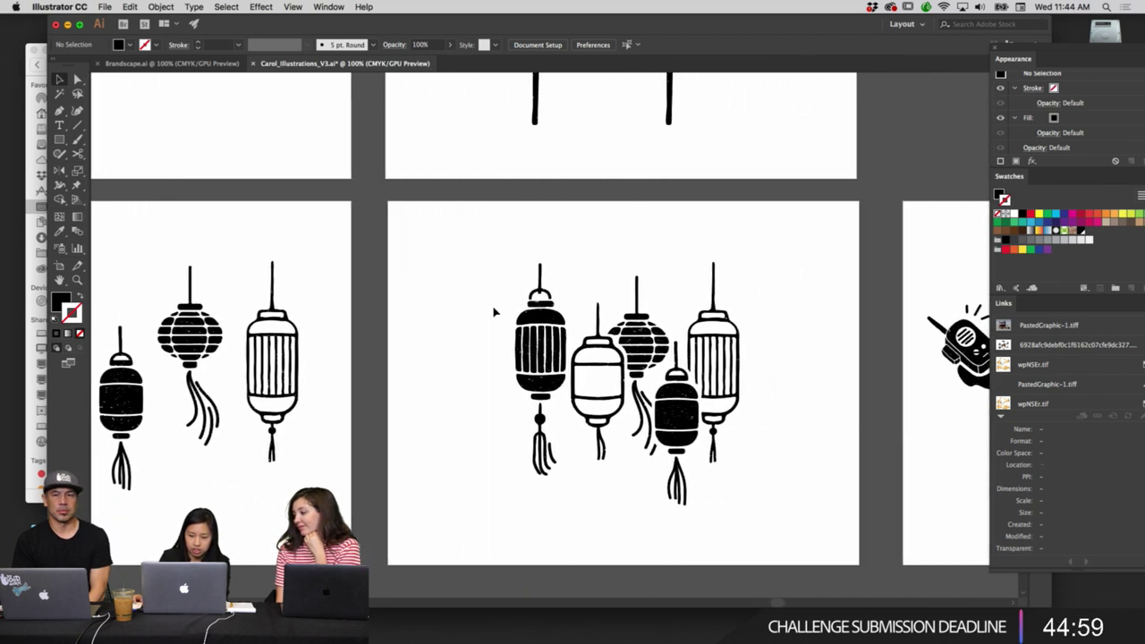
Examine the two black chicken illustrations holding walkie-talkies on the artboard after the lantern cluster.
scroll(495, 312, right, 4)
scroll(494, 311, right, 10)
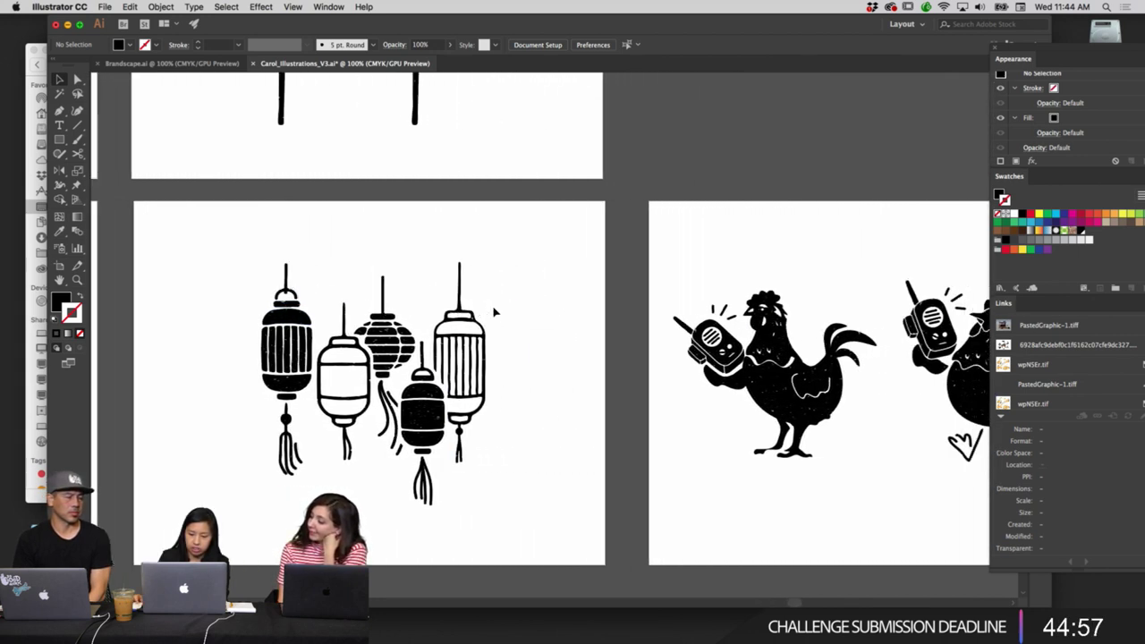
scroll(494, 311, right, 10)
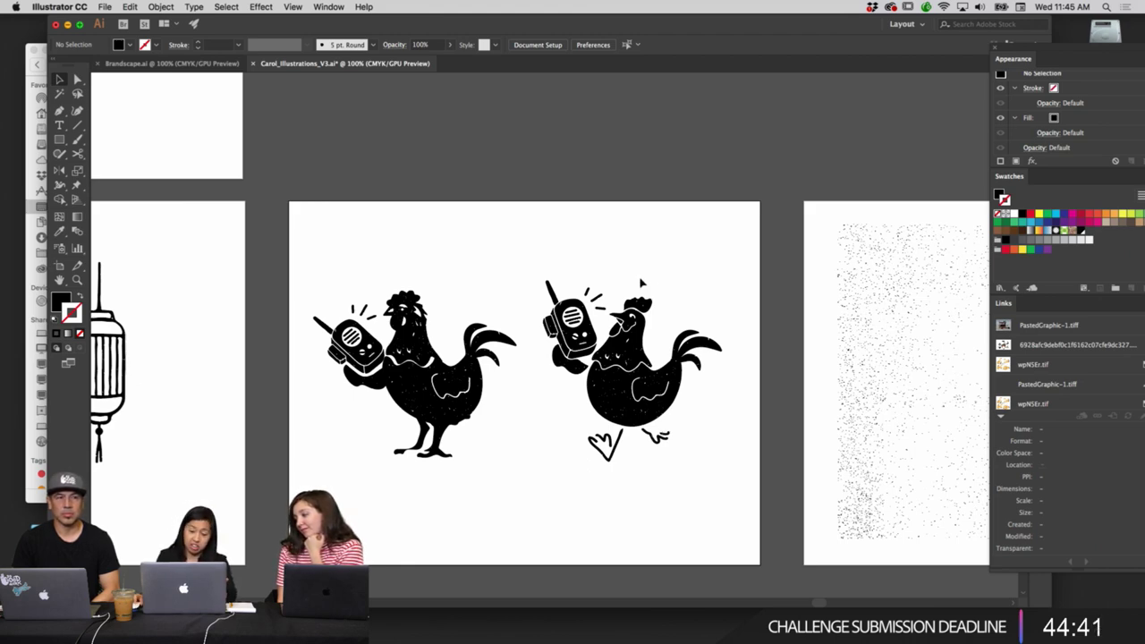
scroll(696, 260, right, 3)
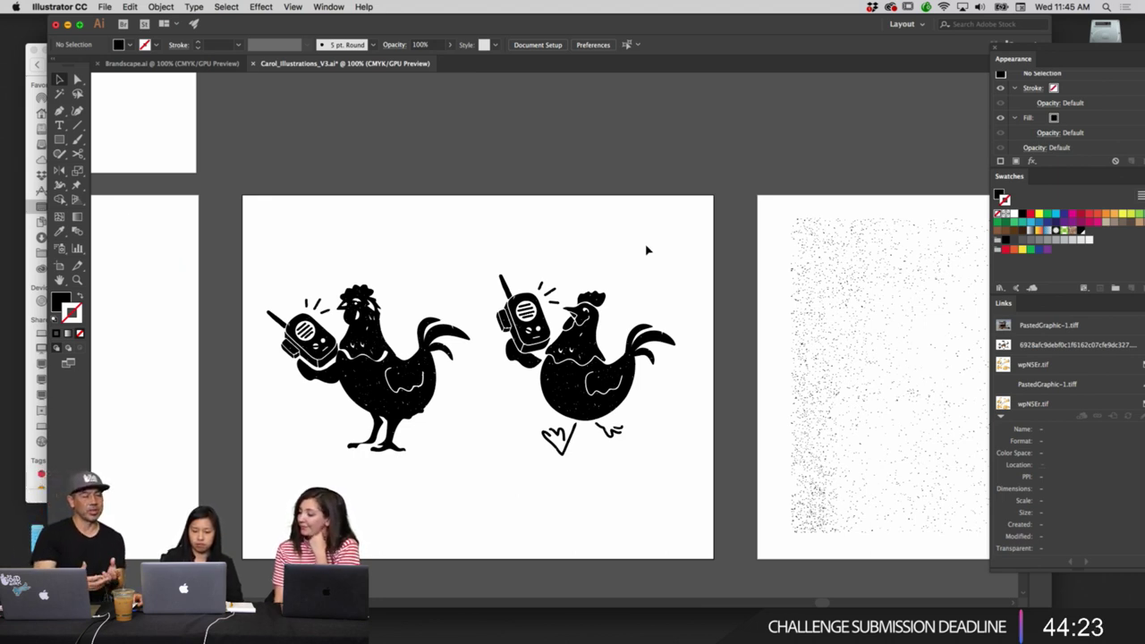
scroll(648, 251, right, 1)
scroll(648, 250, right, 5)
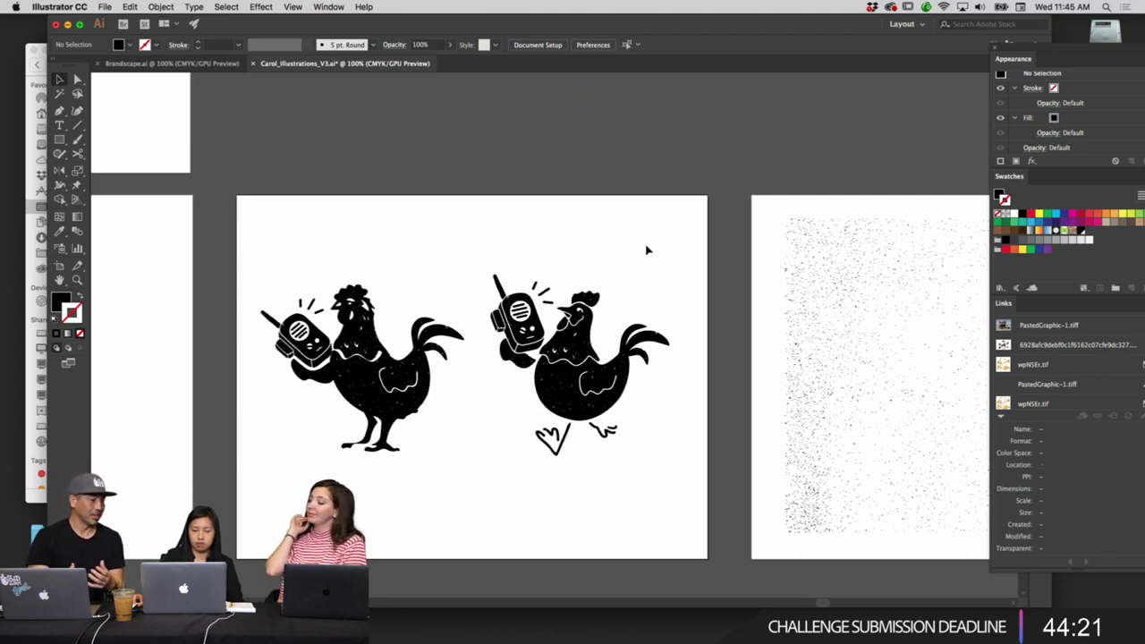
scroll(648, 250, left, 1)
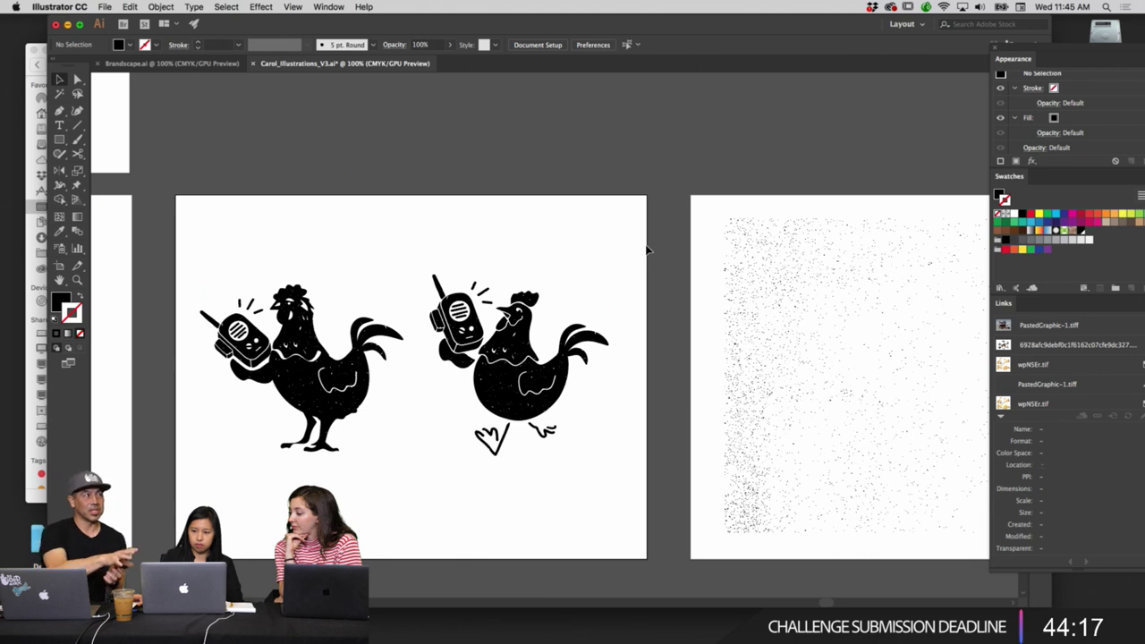
Shift the document window toward the screen edge and place the floating Appearance, Swatches and Links panel group beside it.
drag(1068, 50, 952, 50)
drag(1052, 266, 1007, 266)
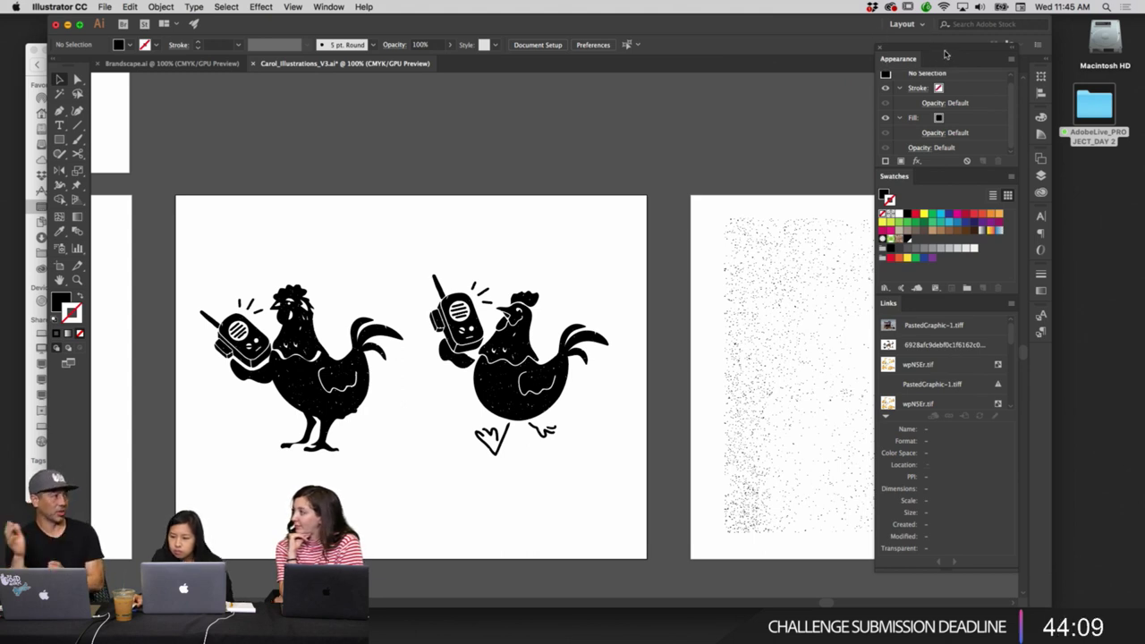
drag(944, 49, 1054, 69)
drag(527, 24, 484, 24)
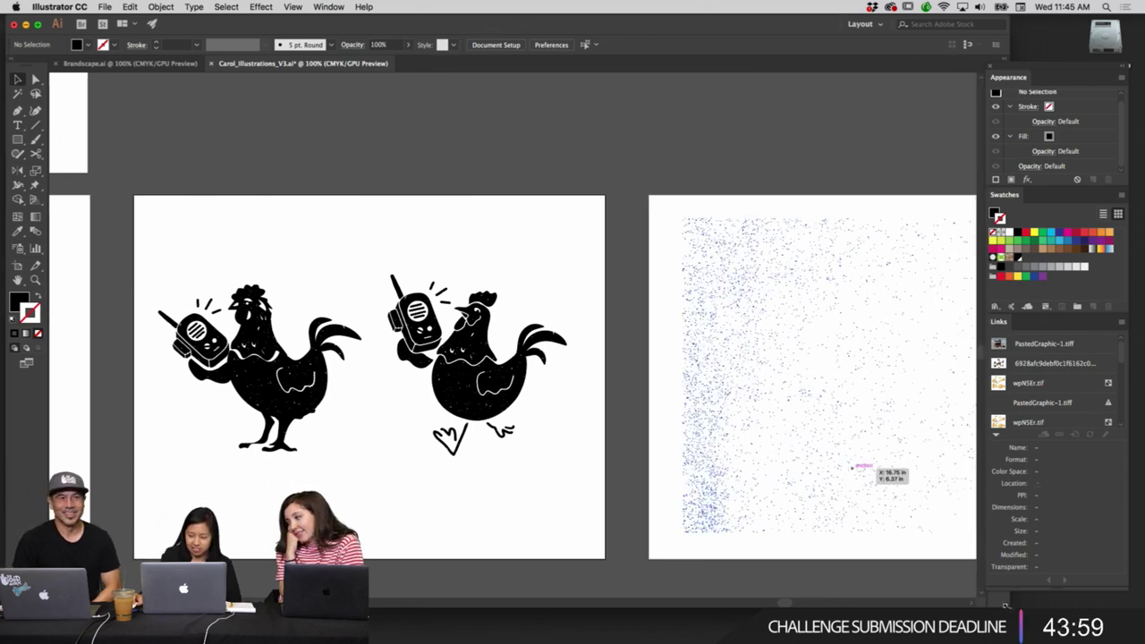
Review both rows of illustration artboards at 66.67% zoom, from the chickens back to the yakitori skewer hands.
scroll(705, 487, left, 10)
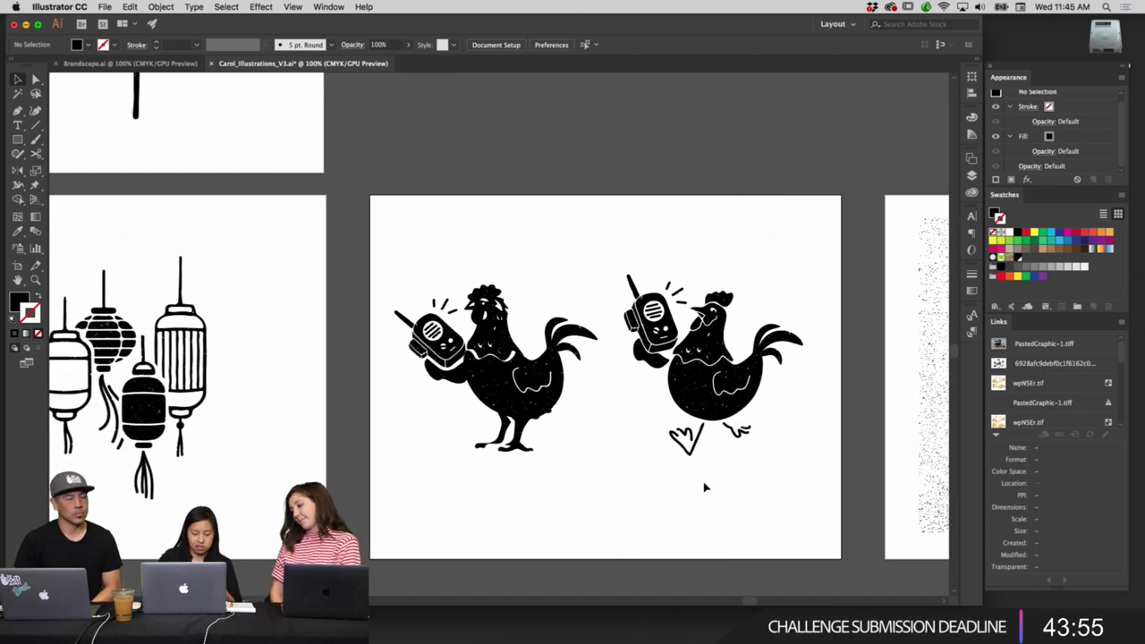
key(super+minus)
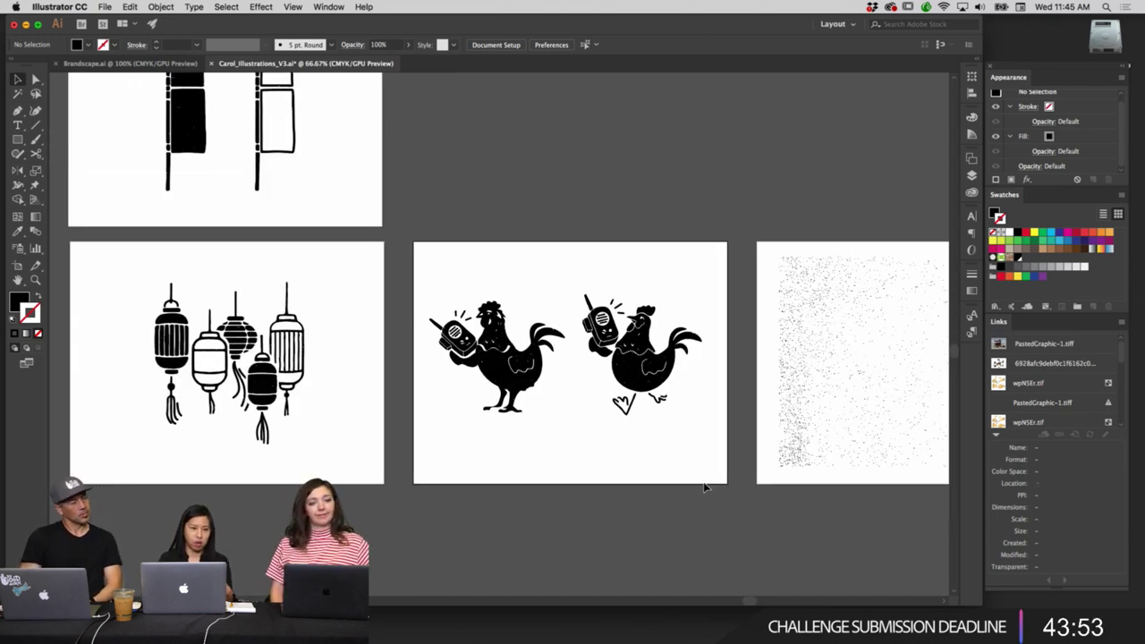
scroll(766, 488, left, 5)
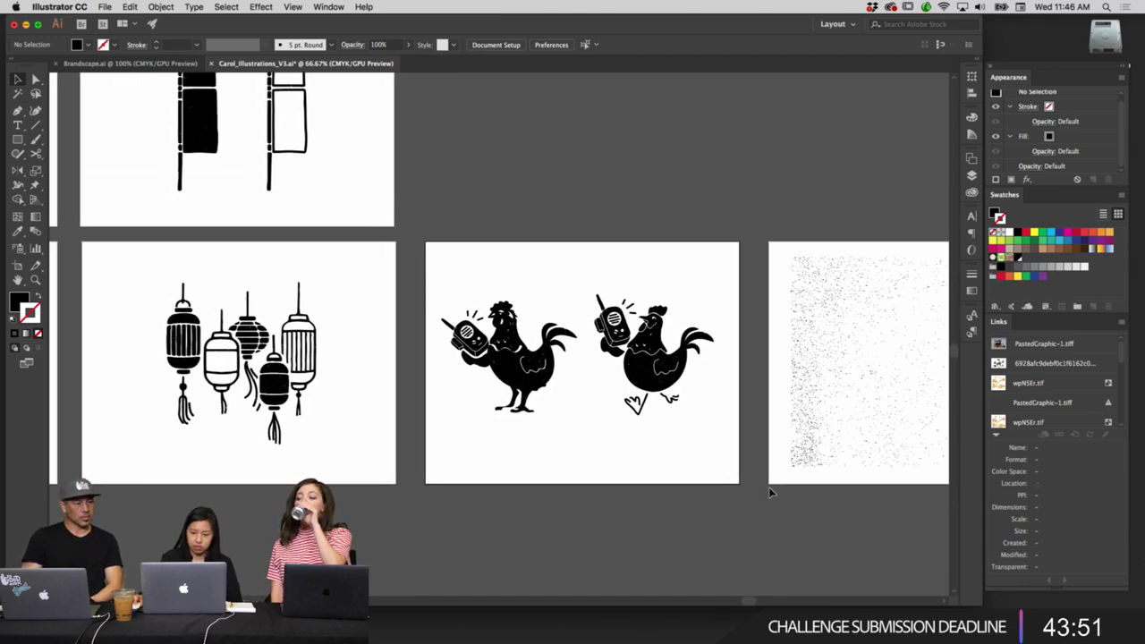
scroll(768, 487, left, 8)
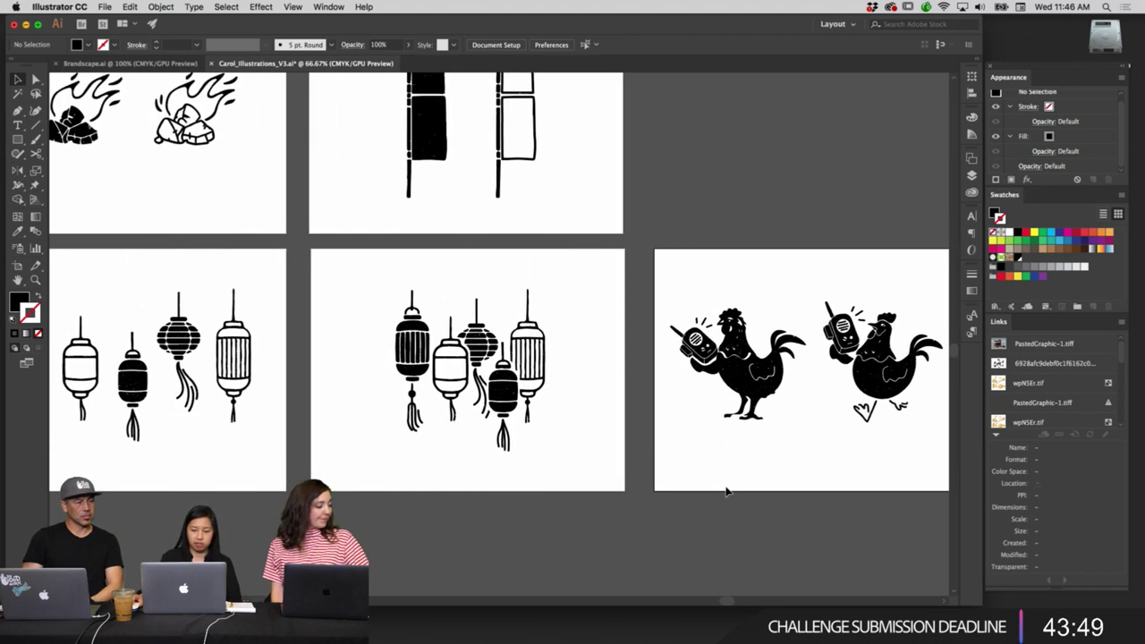
scroll(725, 487, up, 3)
scroll(726, 491, up, 4)
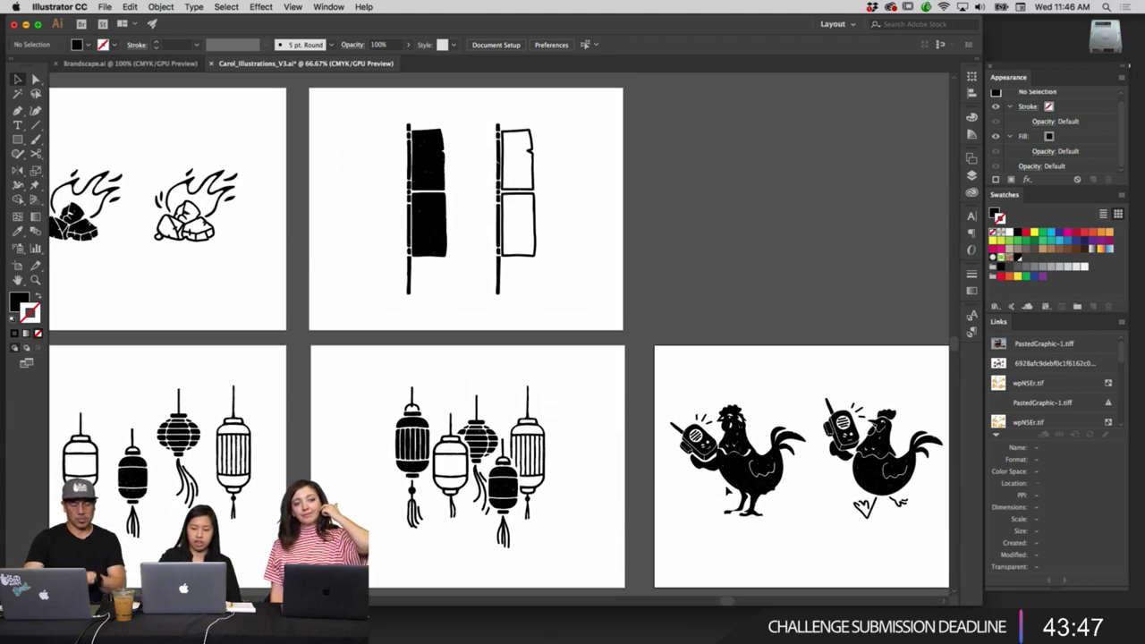
scroll(726, 490, left, 4)
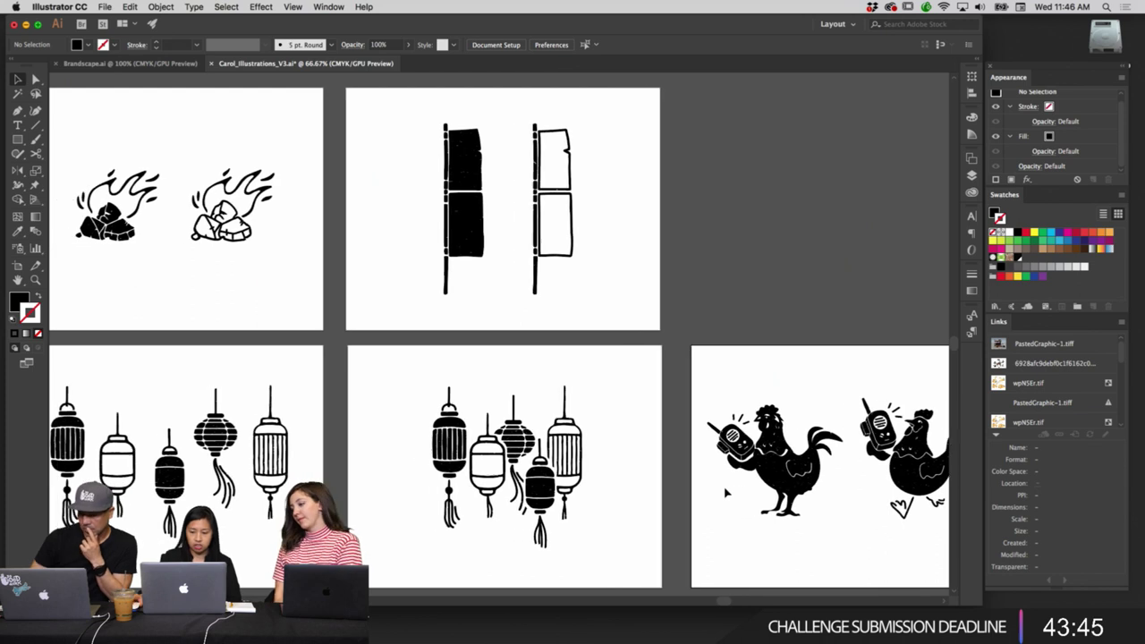
scroll(725, 490, left, 14)
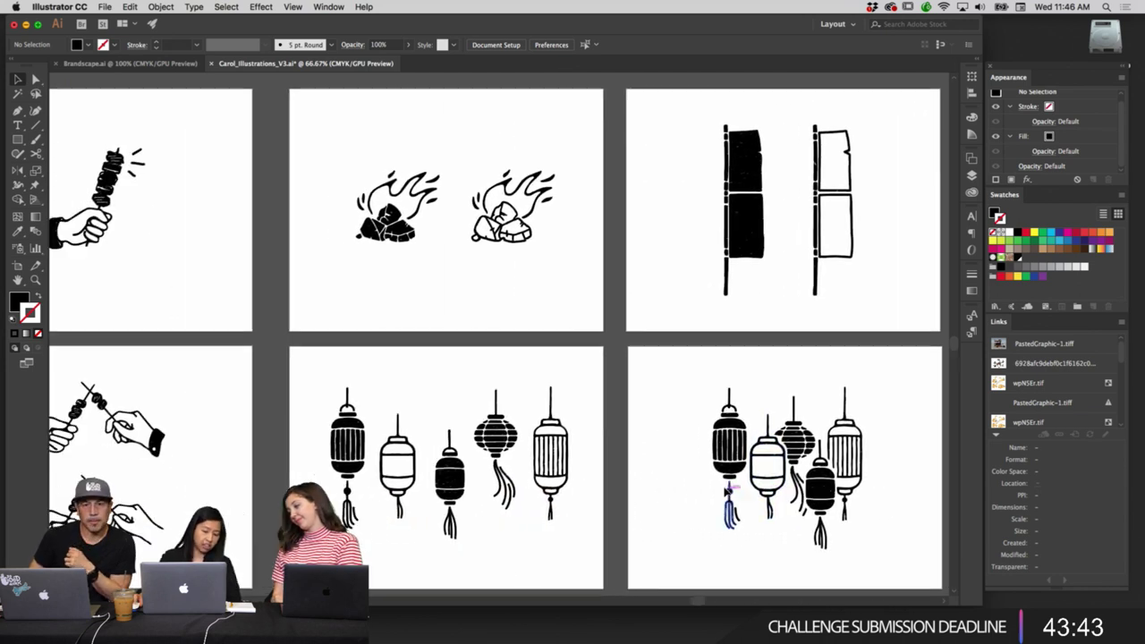
scroll(537, 402, left, 7)
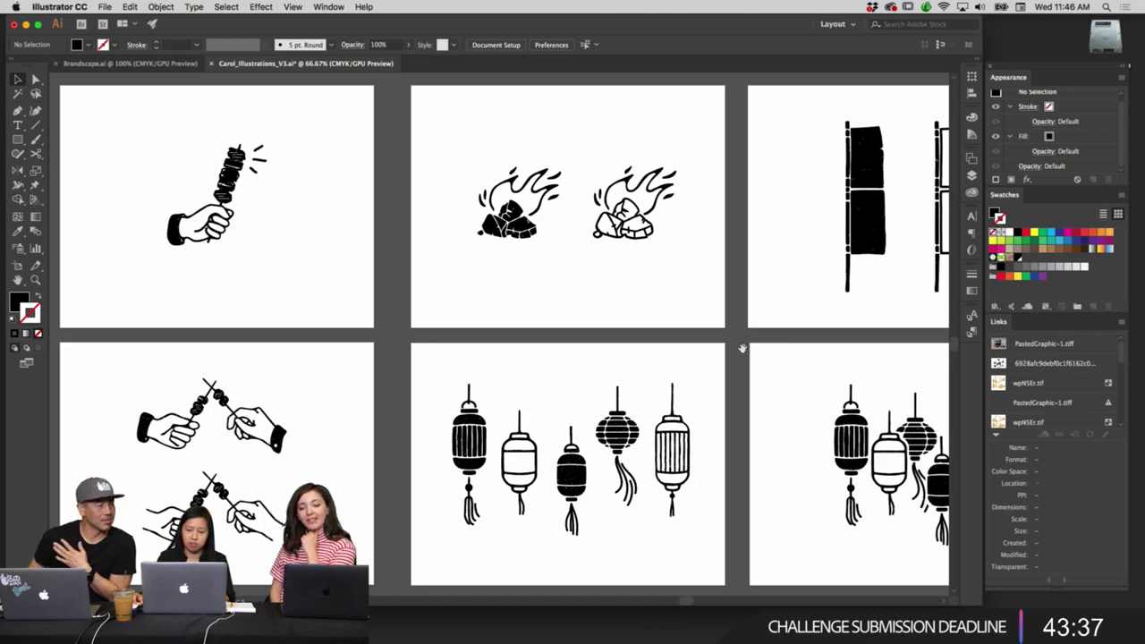
Compare the separate and clustered lantern artboards with the neighbouring charcoal, banner and crossed-skewer drawings.
drag(742, 354, 552, 261)
scroll(552, 261, right, 2)
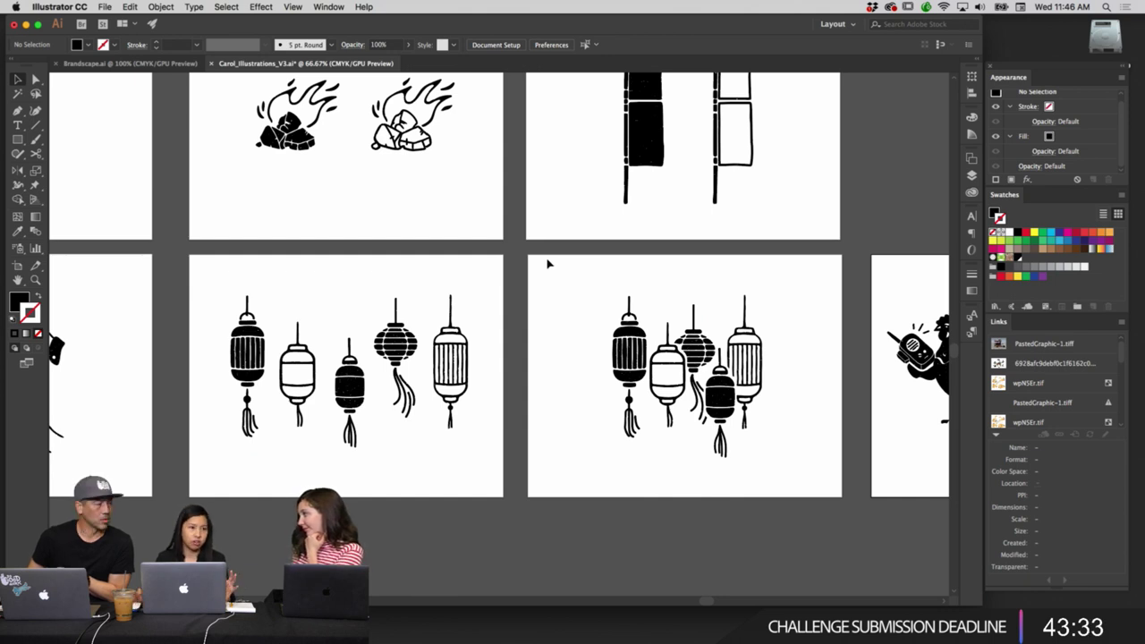
scroll(306, 244, left, 3)
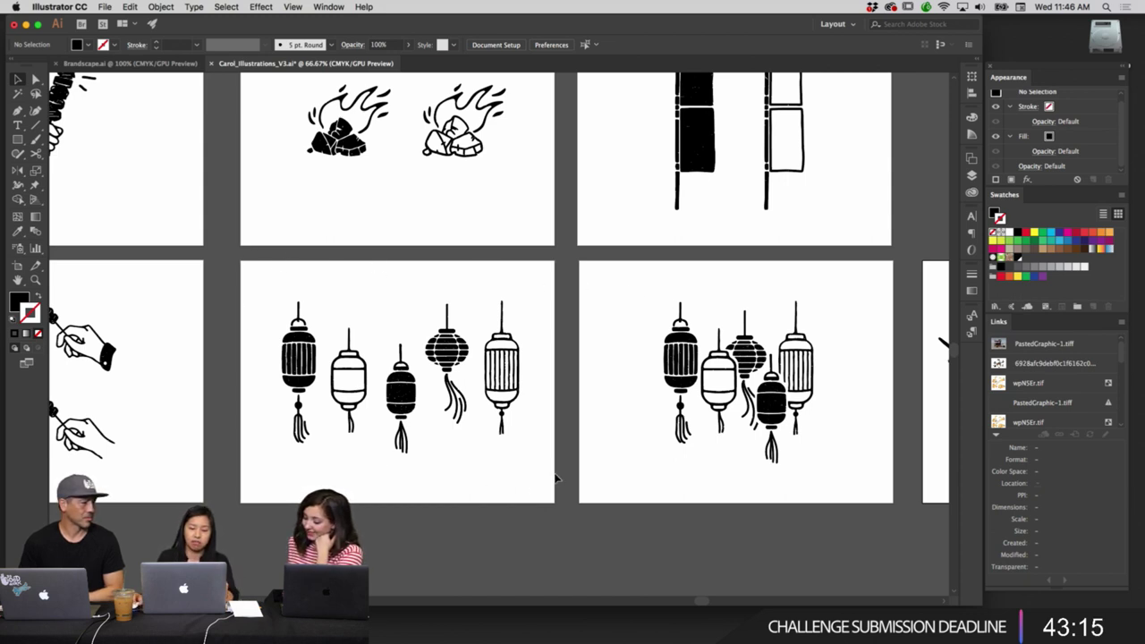
scroll(561, 476, left, 10)
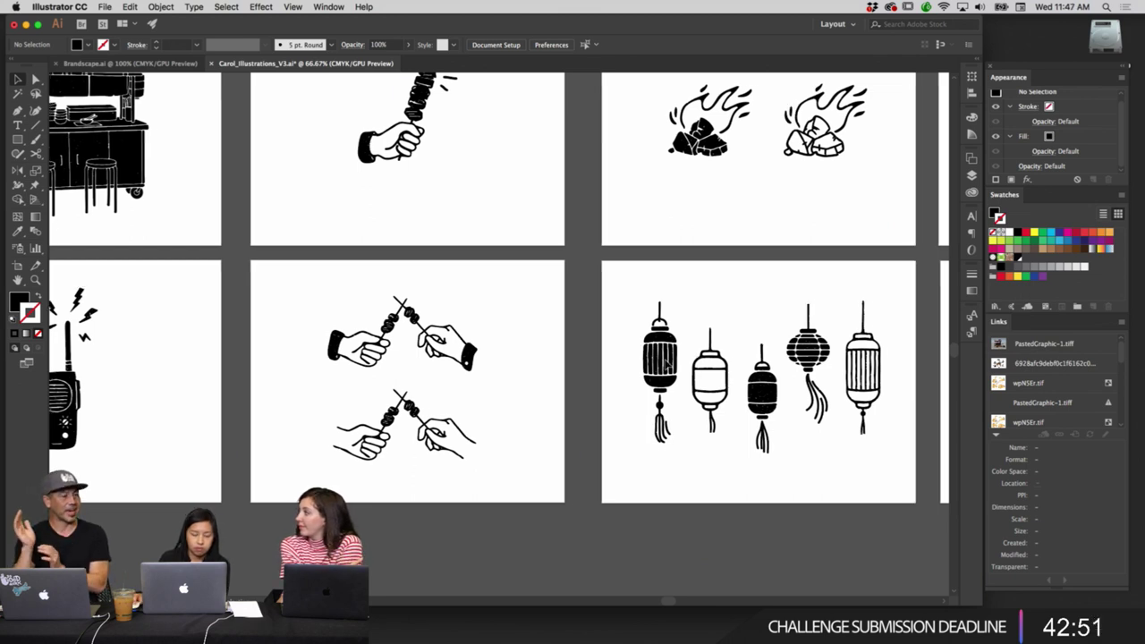
scroll(628, 524, left, 1)
Switch to Finder, then reposition and widen its window to show the project folder hierarchy.
mouse_move(435, 629)
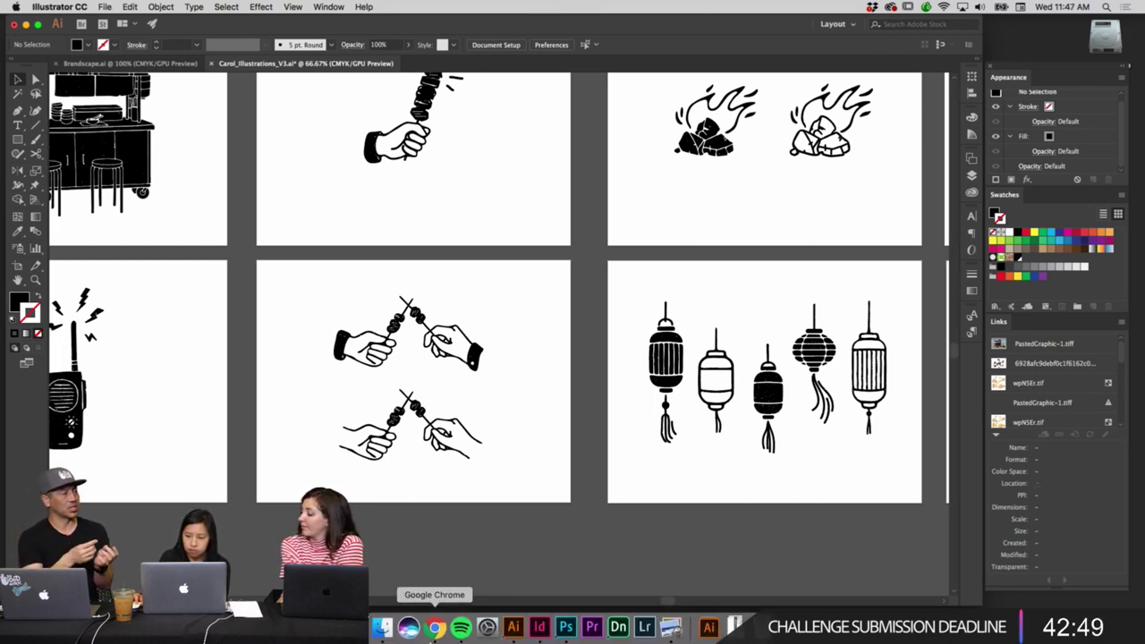
right_click(390, 632)
click(478, 554)
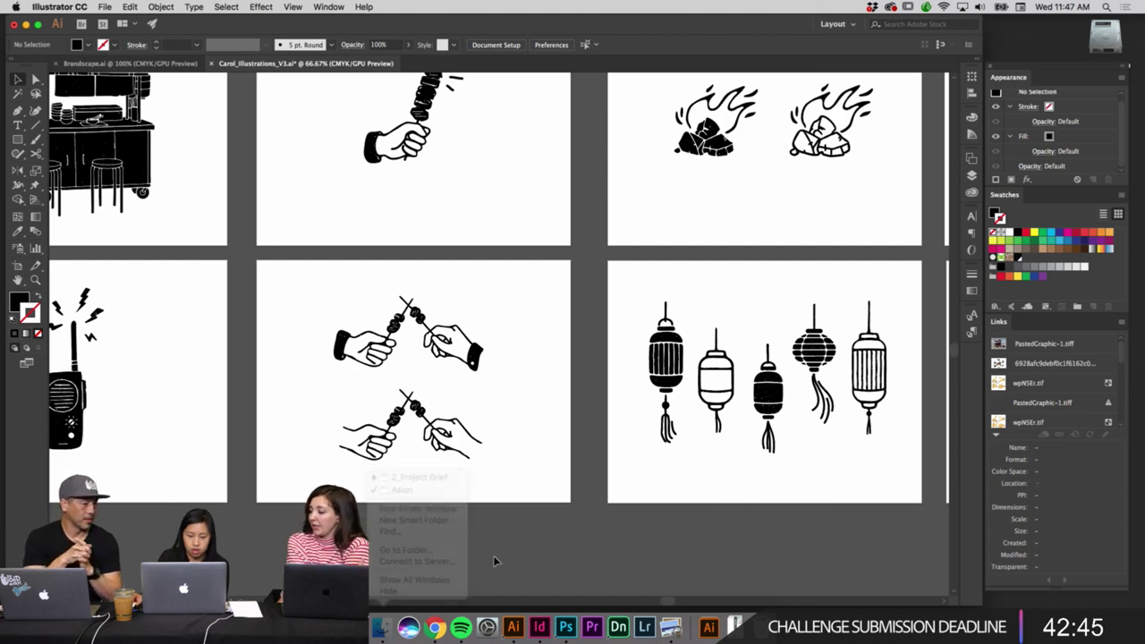
click(382, 631)
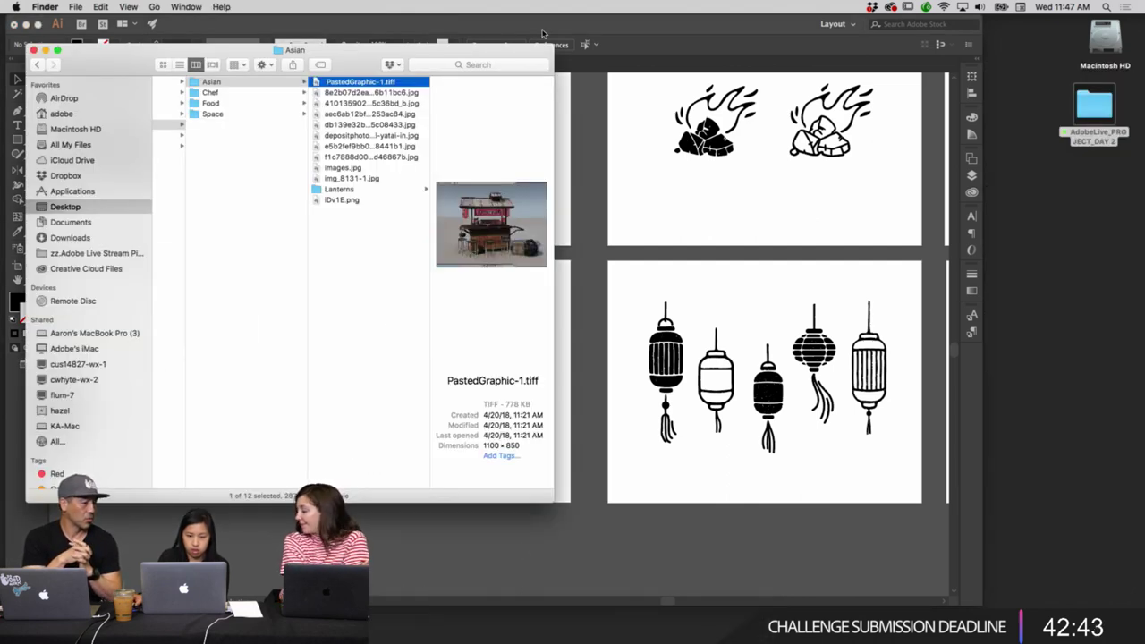
drag(250, 51, 293, 101)
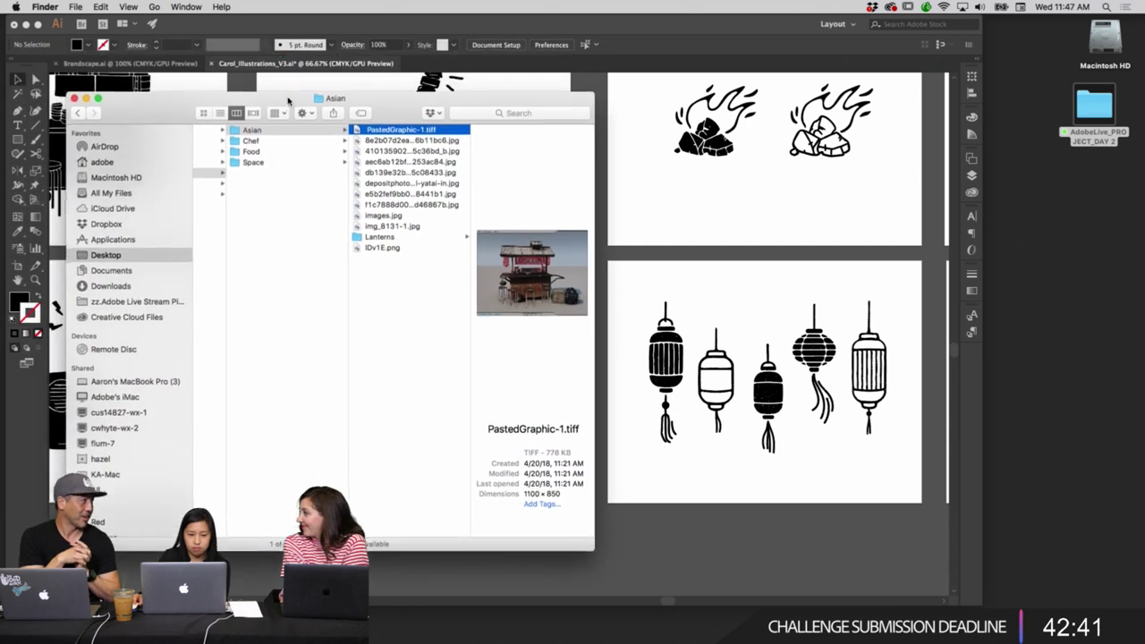
click(303, 151)
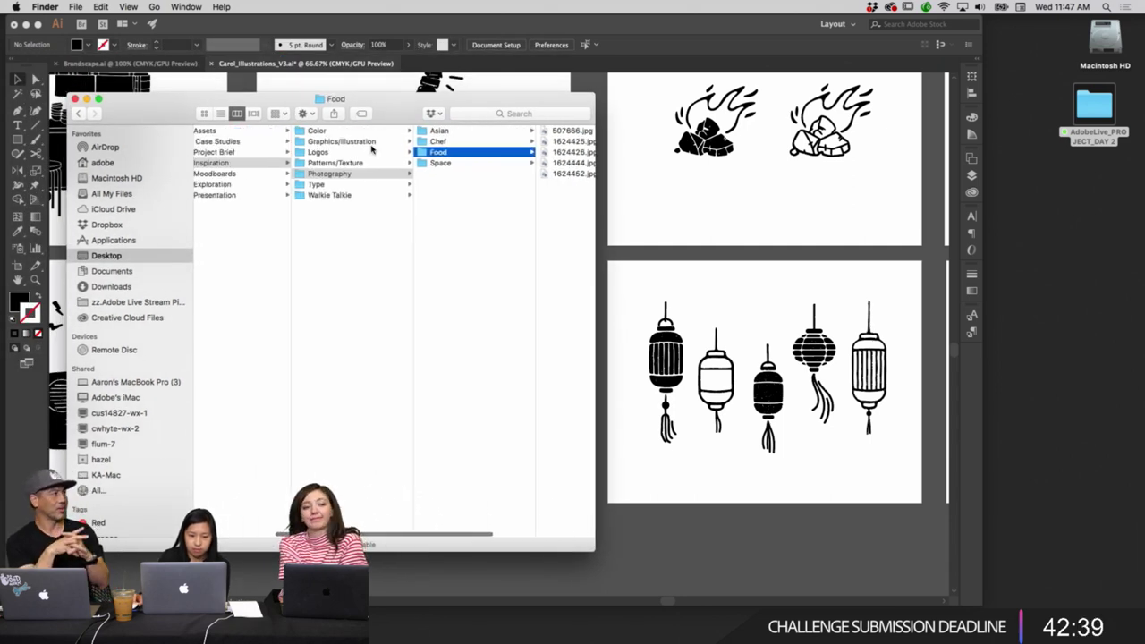
drag(595, 159, 759, 170)
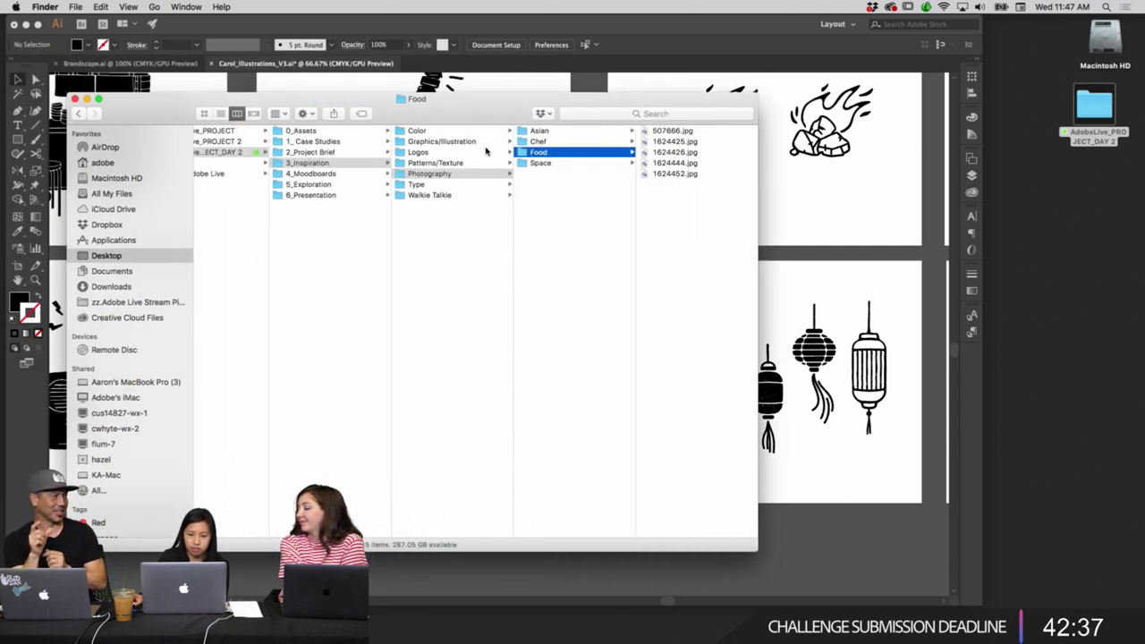
Open Brandscape_V2.ai from the 4_Moodboards folder and dismiss the missing fonts notice without syncing or replacing fonts.
click(340, 174)
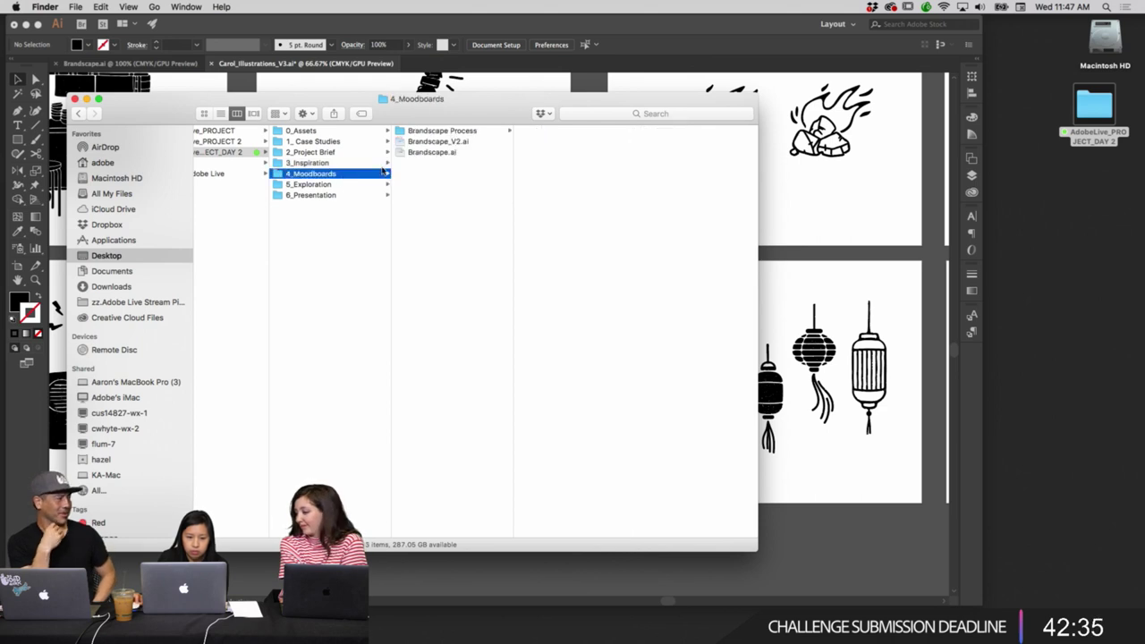
click(460, 144)
double_click(438, 143)
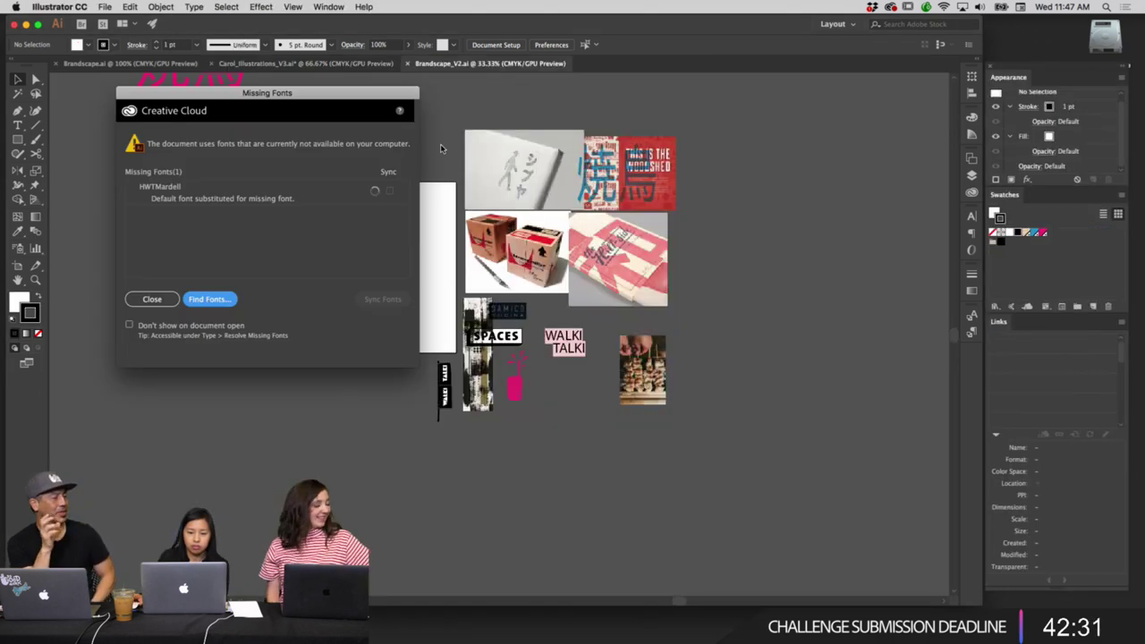
click(152, 298)
Examine the Brandscape_V2 moodboard at 100% zoom, including its board descriptors and the collage of illustrations.
scroll(275, 355, left, 5)
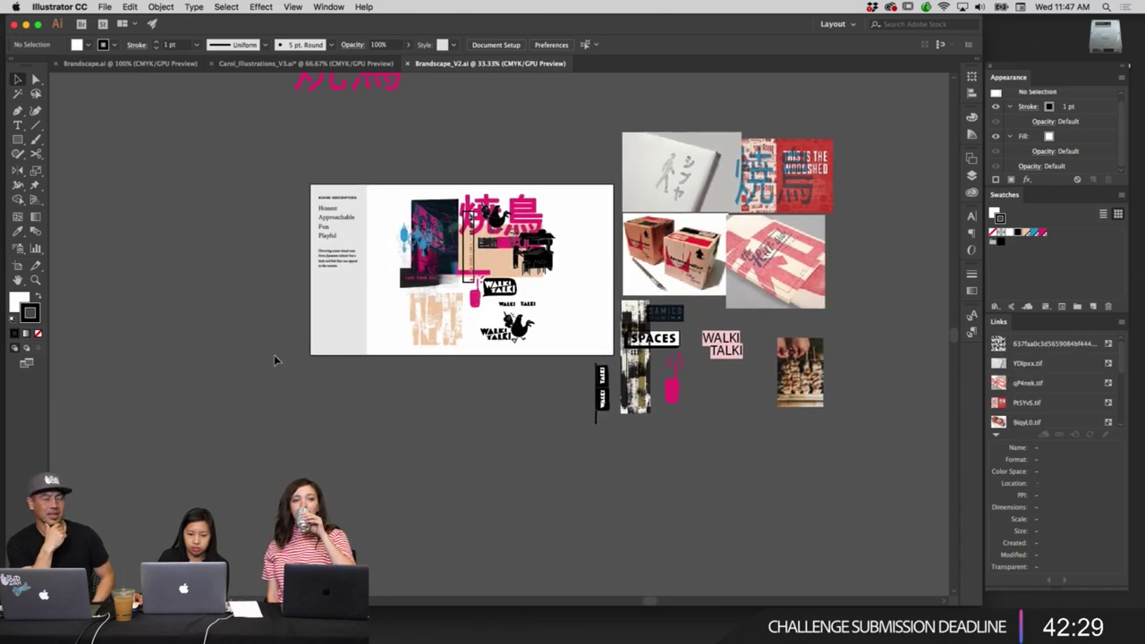
scroll(274, 354, up, 3)
key(super+1)
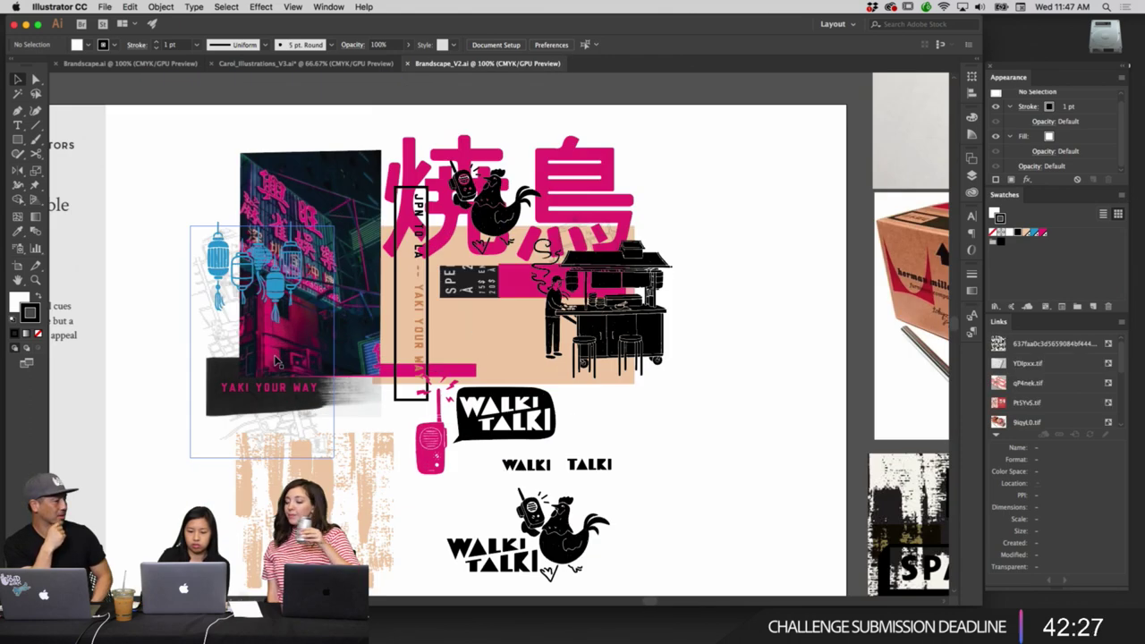
scroll(795, 305, down, 3)
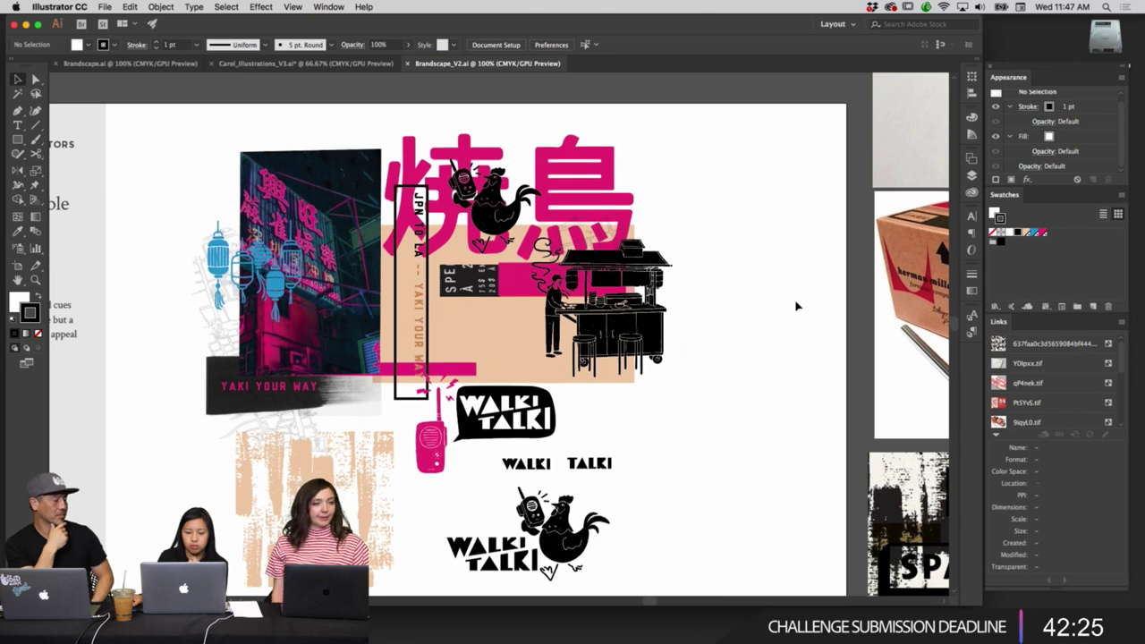
scroll(796, 305, up, 2)
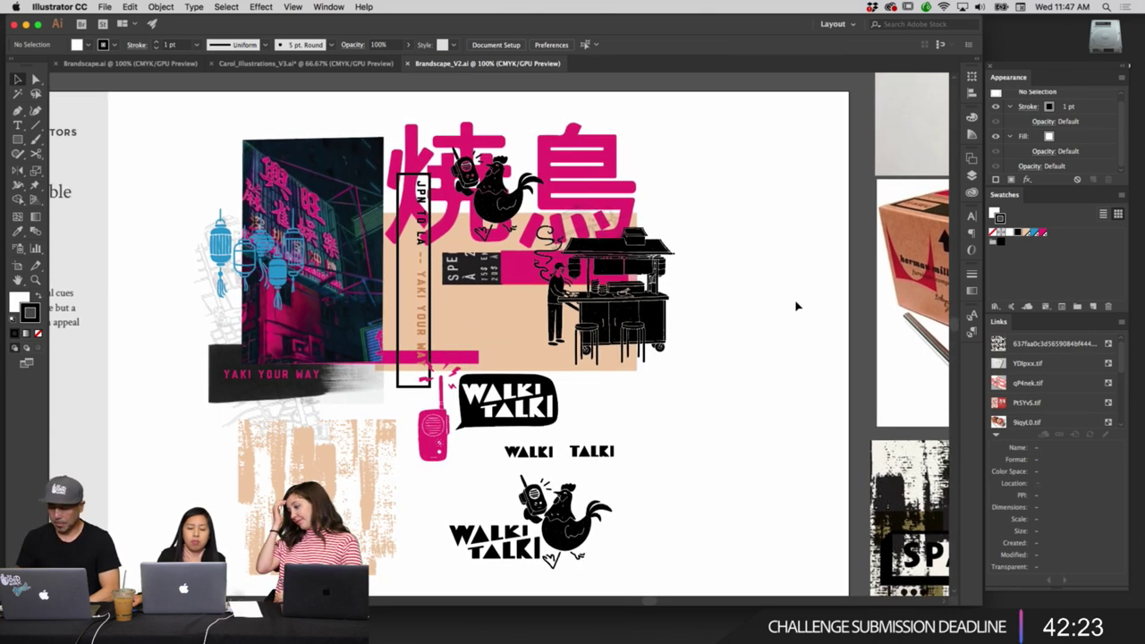
scroll(795, 306, left, 5)
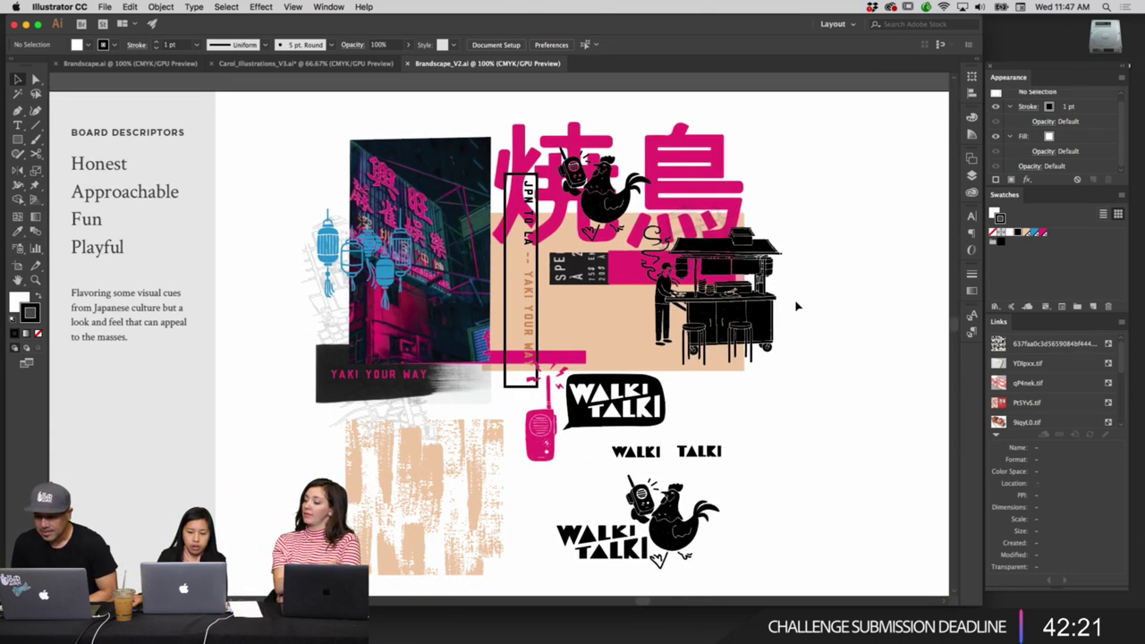
Examine the moodboard's lower part with the Walki Talki logos, pink walkie-talkie and tan brush texture.
scroll(795, 305, right, 3)
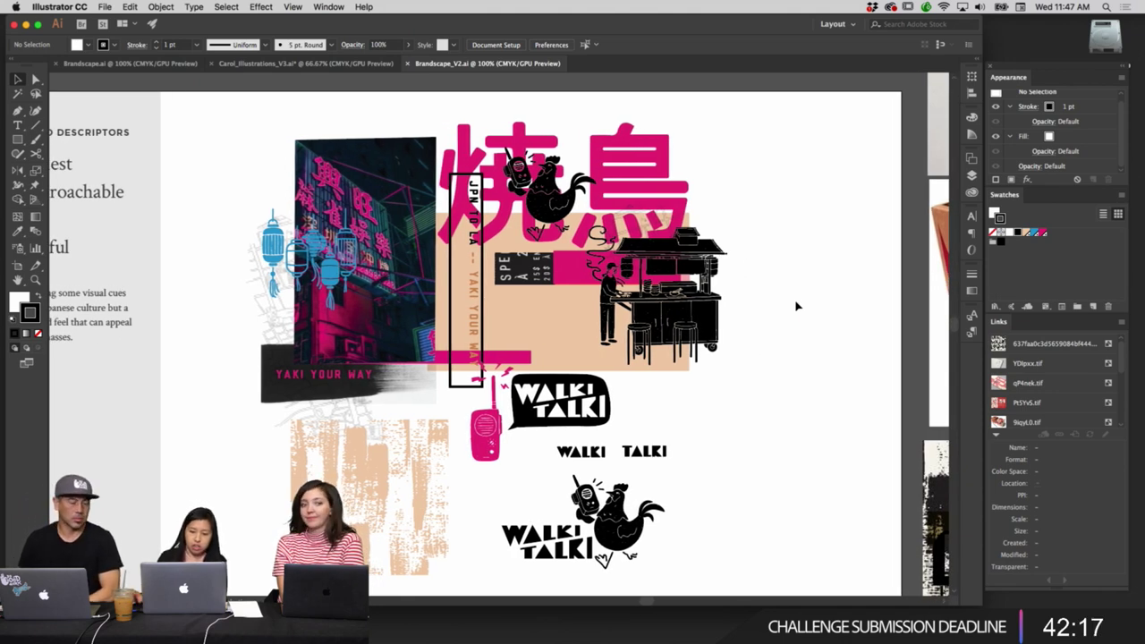
scroll(806, 305, up, 1)
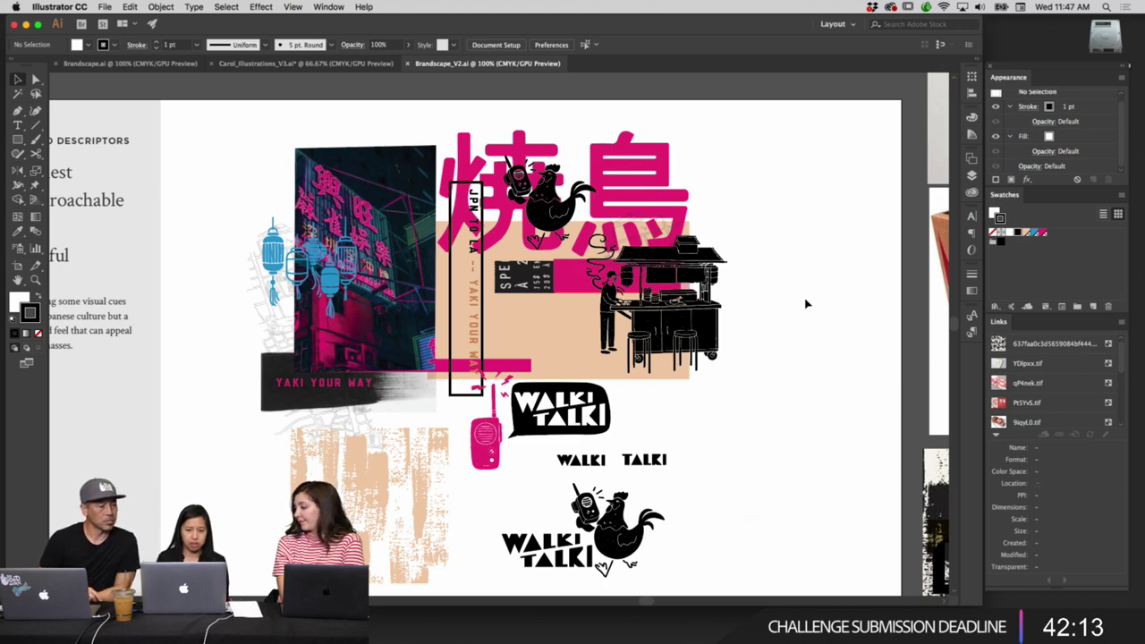
scroll(806, 306, down, 5)
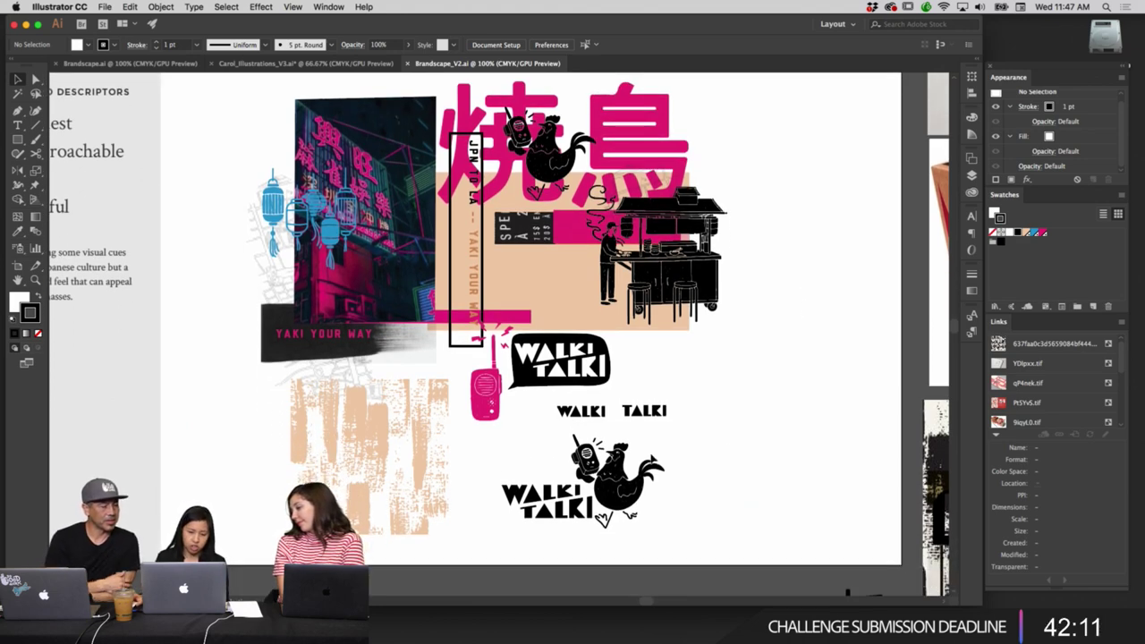
scroll(735, 436, right, 3)
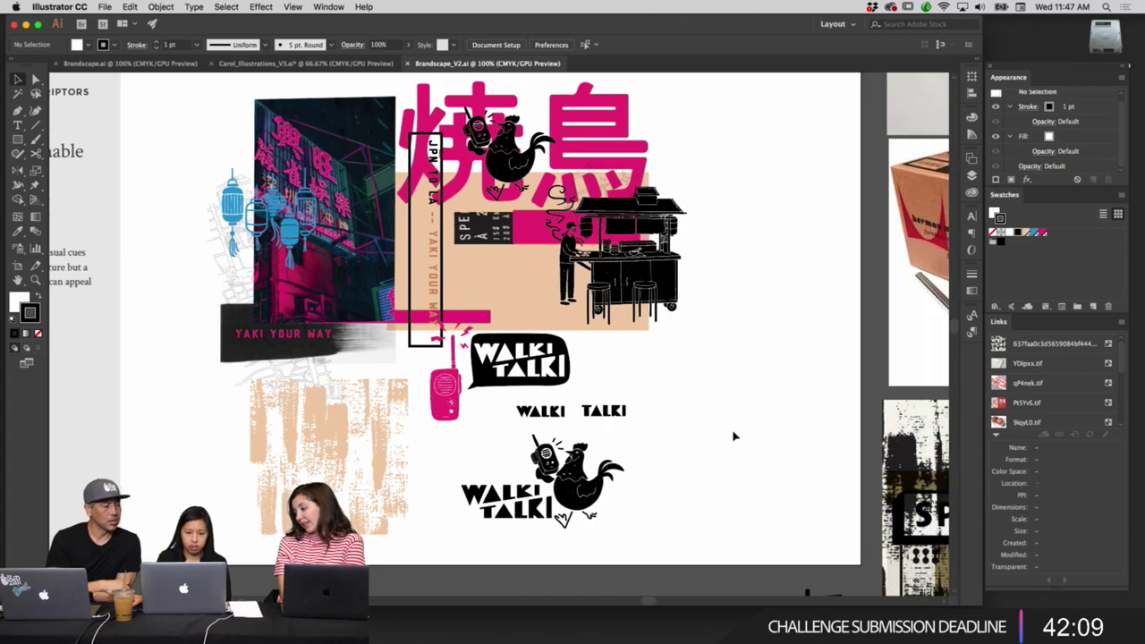
Examine the Walki Talki wordmarks, speech-bubble logo, pink walkie-talkie and rooster logo at zoom levels from 300% down to 150%.
scroll(729, 435, right, 3)
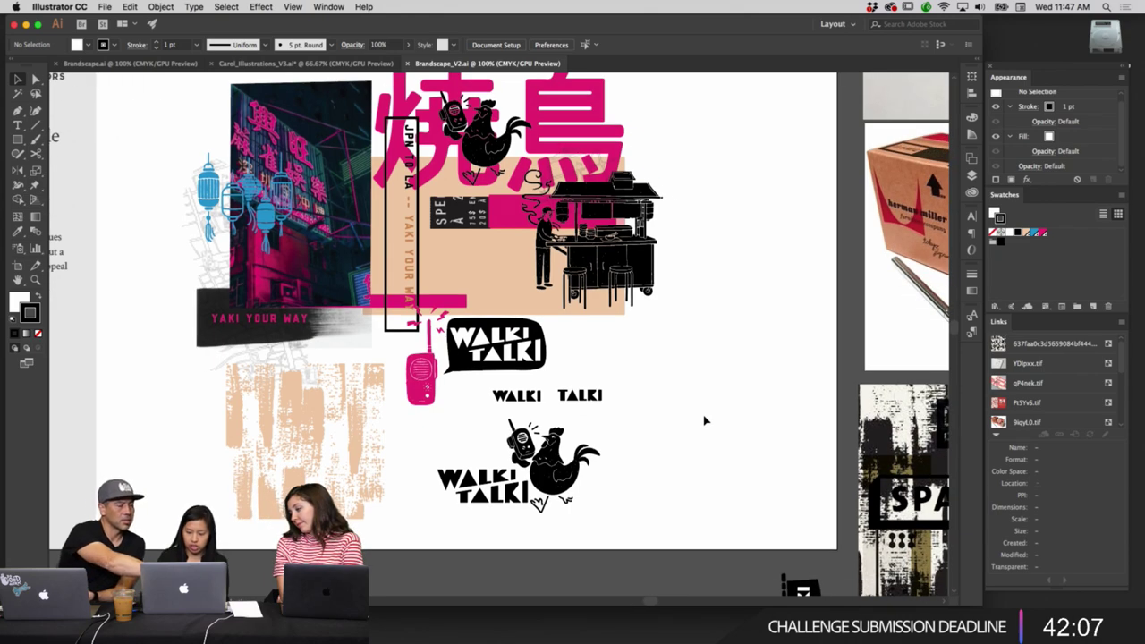
key(super+equal)
key(super+equal)
key(super+equal)
scroll(703, 417, down, 10)
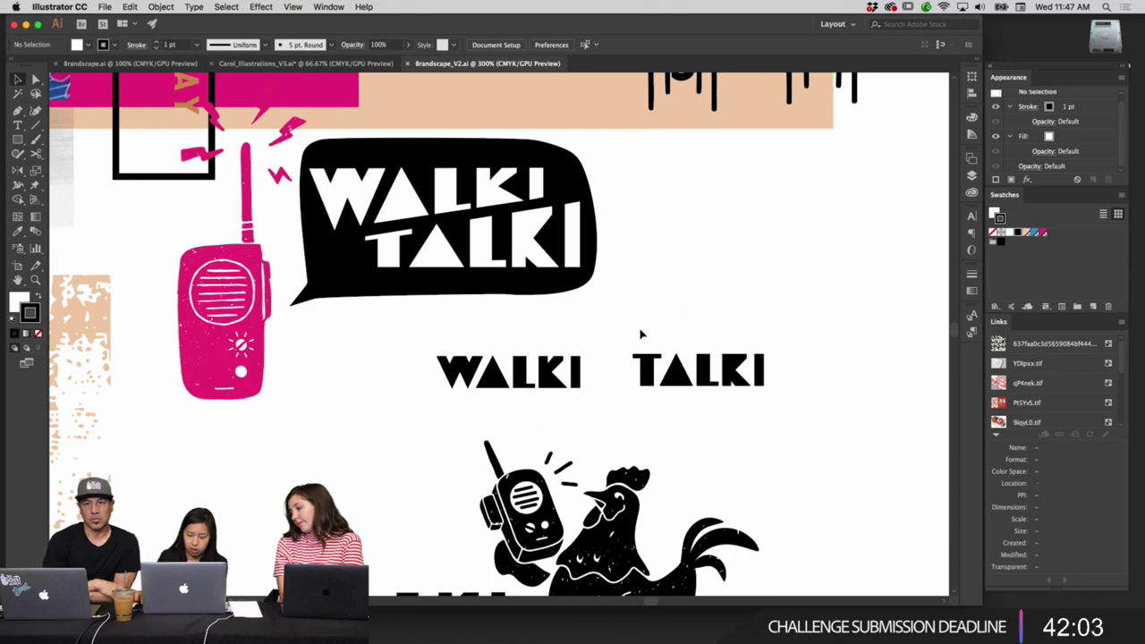
key(super+minus)
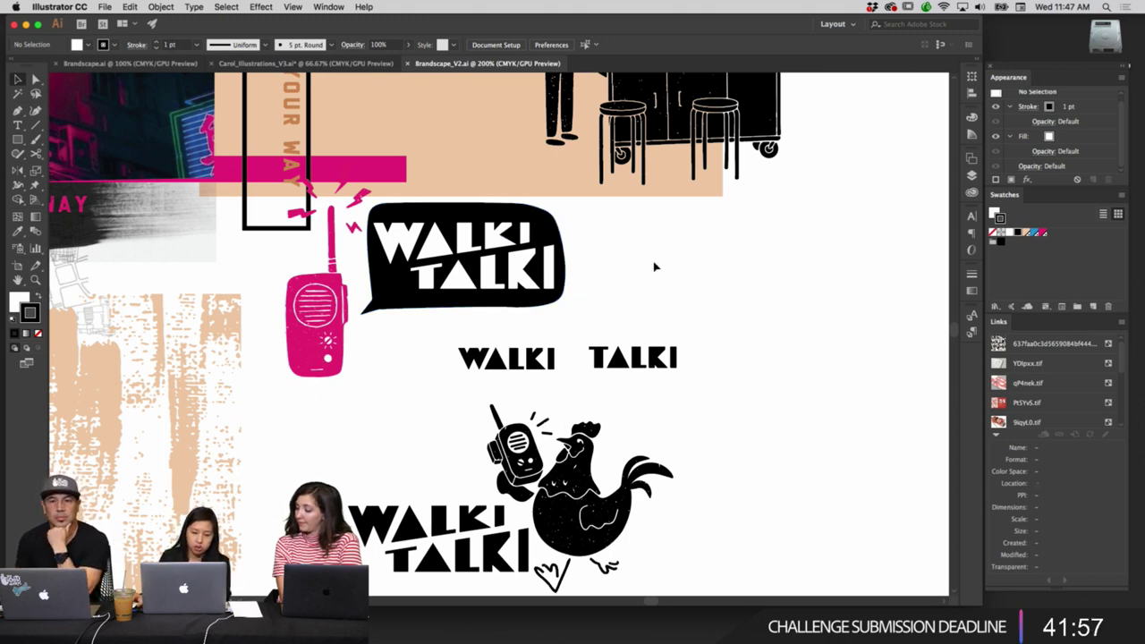
scroll(764, 327, down, 4)
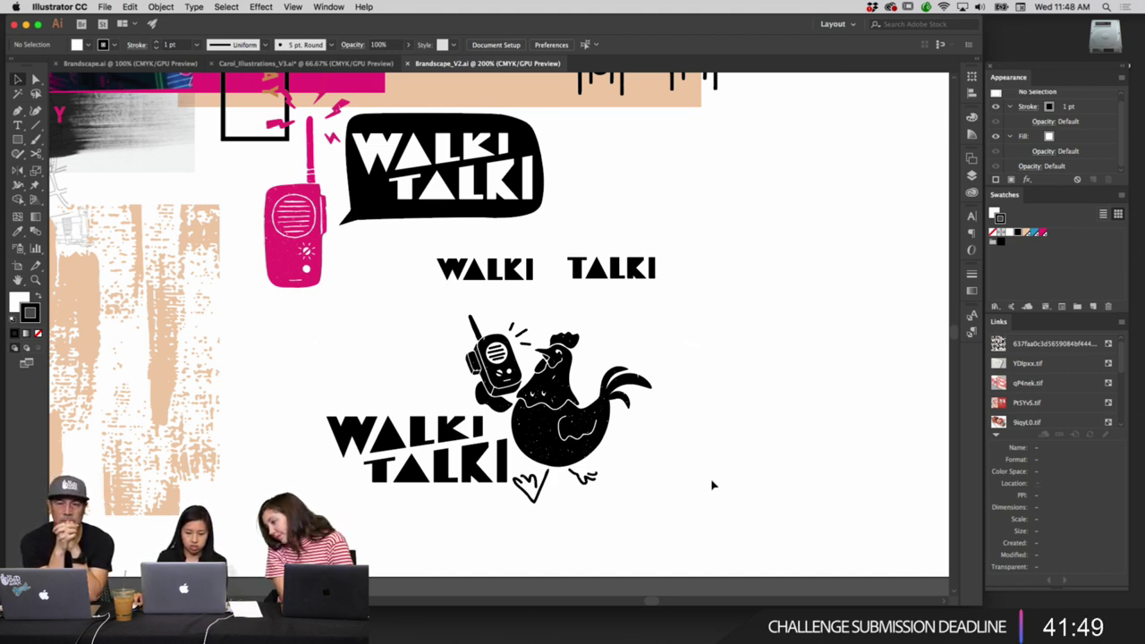
drag(767, 258, 727, 353)
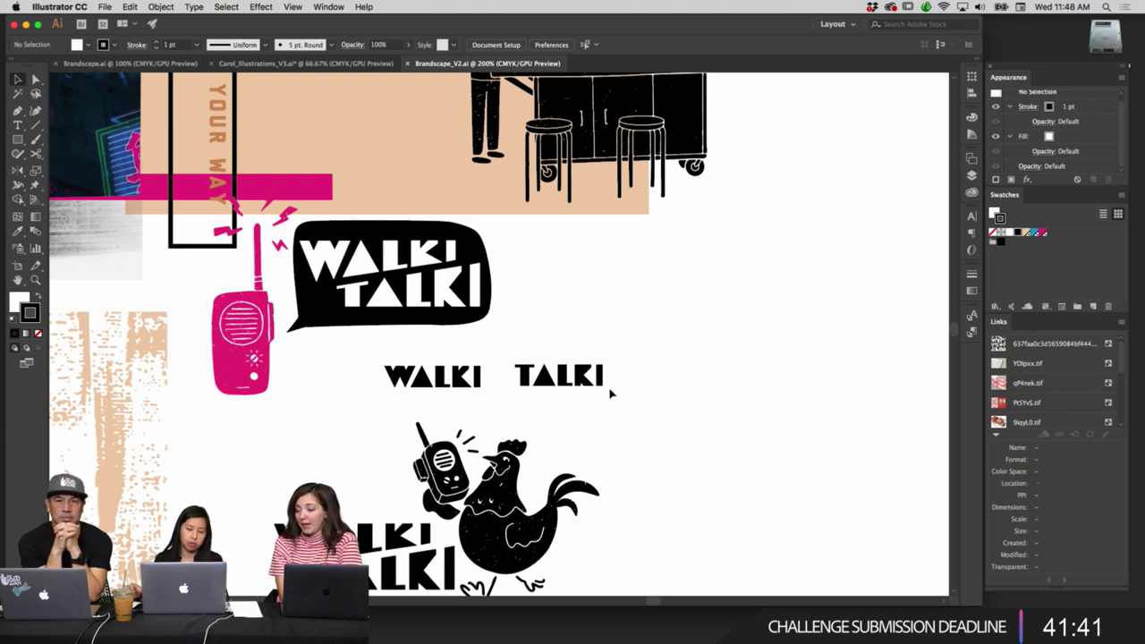
scroll(615, 393, down, 3)
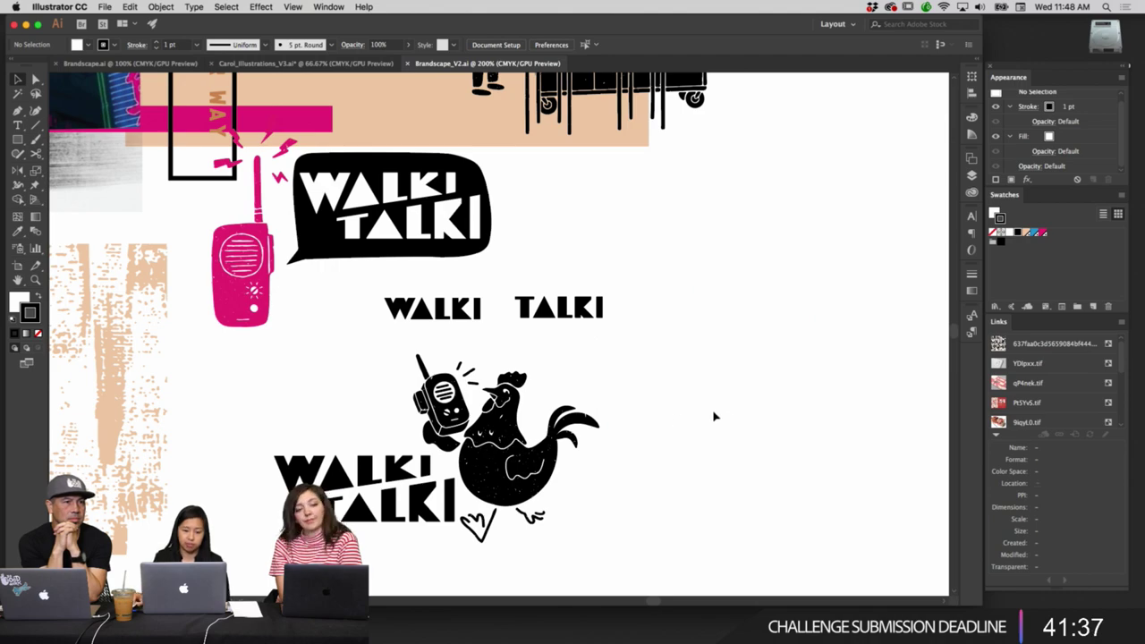
key(ctrl+minus)
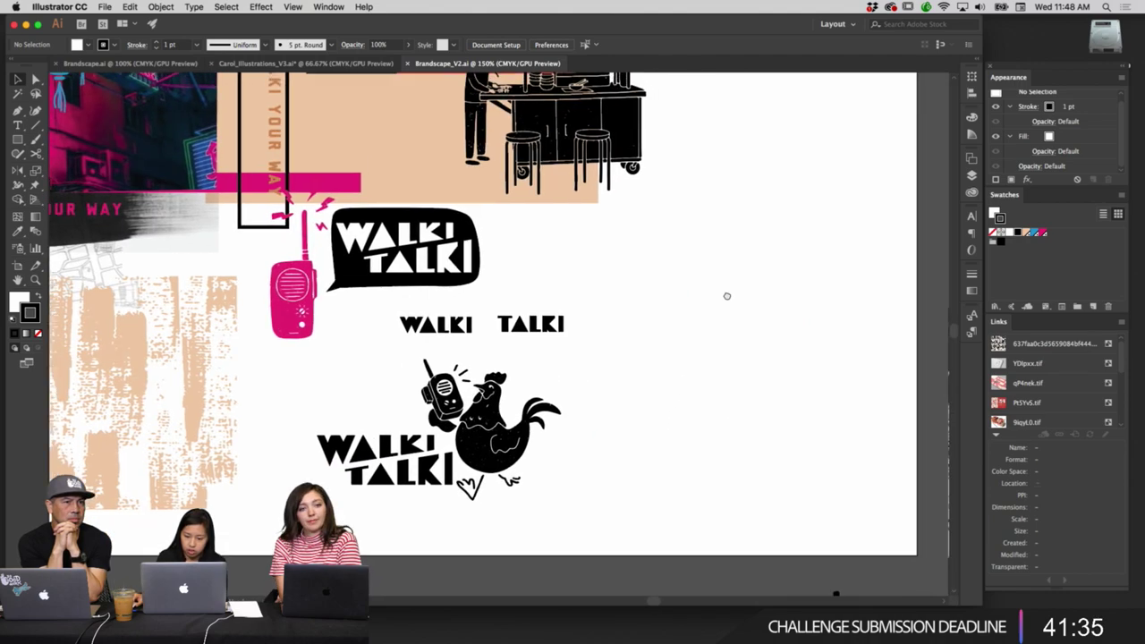
Examine the packaging and print references beside the board, then the Spaces texture, D'Amico Cucina logo and yakitori photo below them.
drag(729, 297, 363, 427)
scroll(295, 315, right, 5)
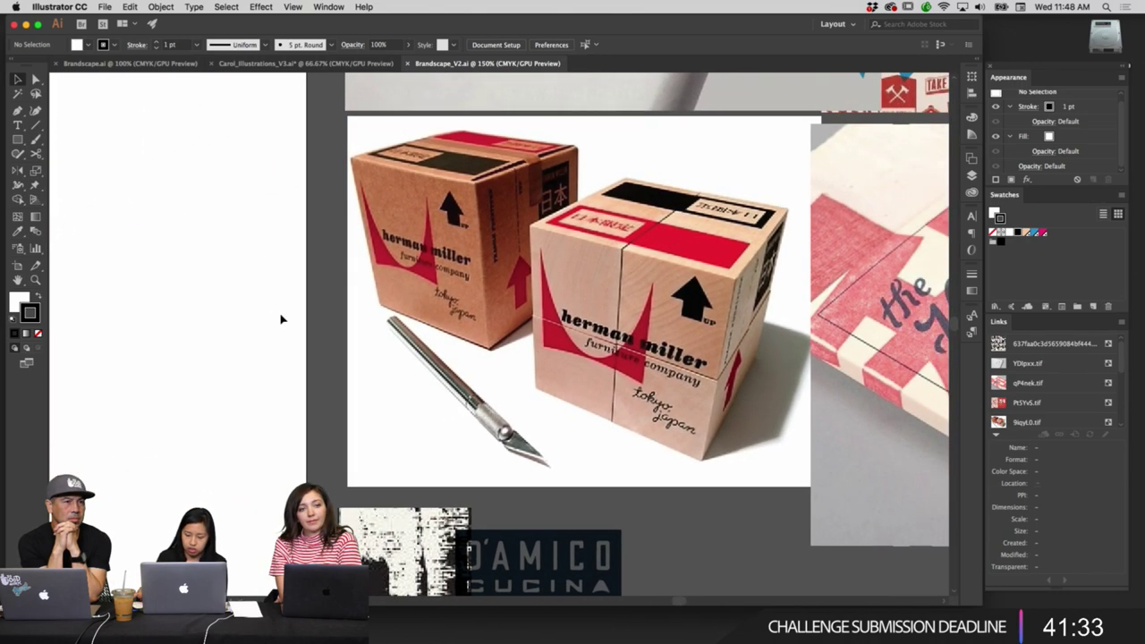
key(ctrl+minus)
scroll(527, 242, up, 5)
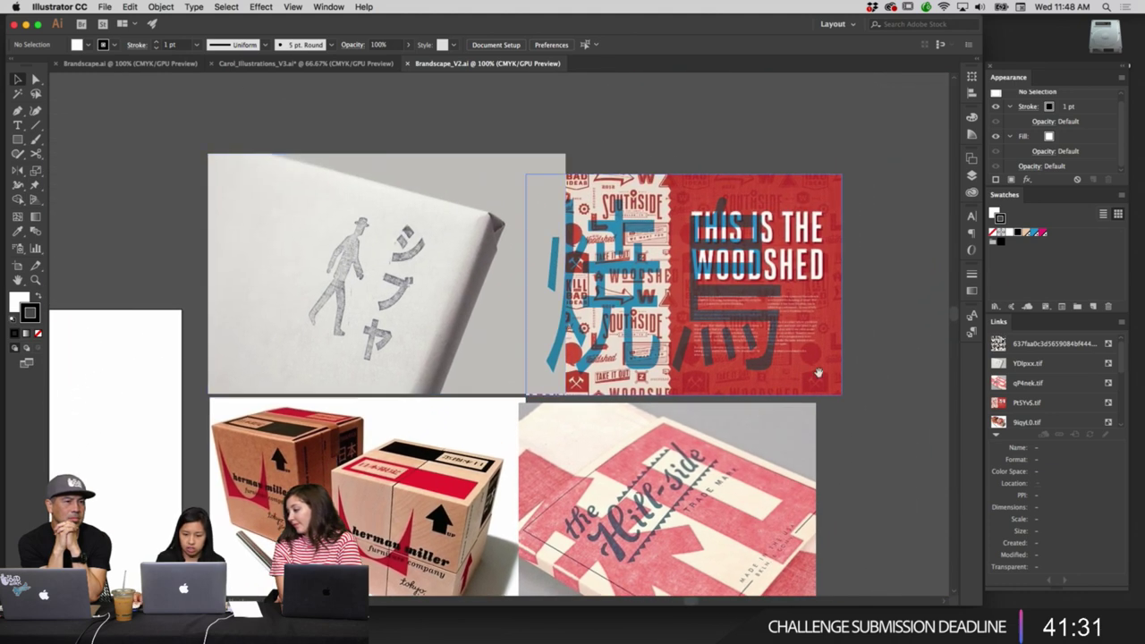
scroll(850, 378, down, 2)
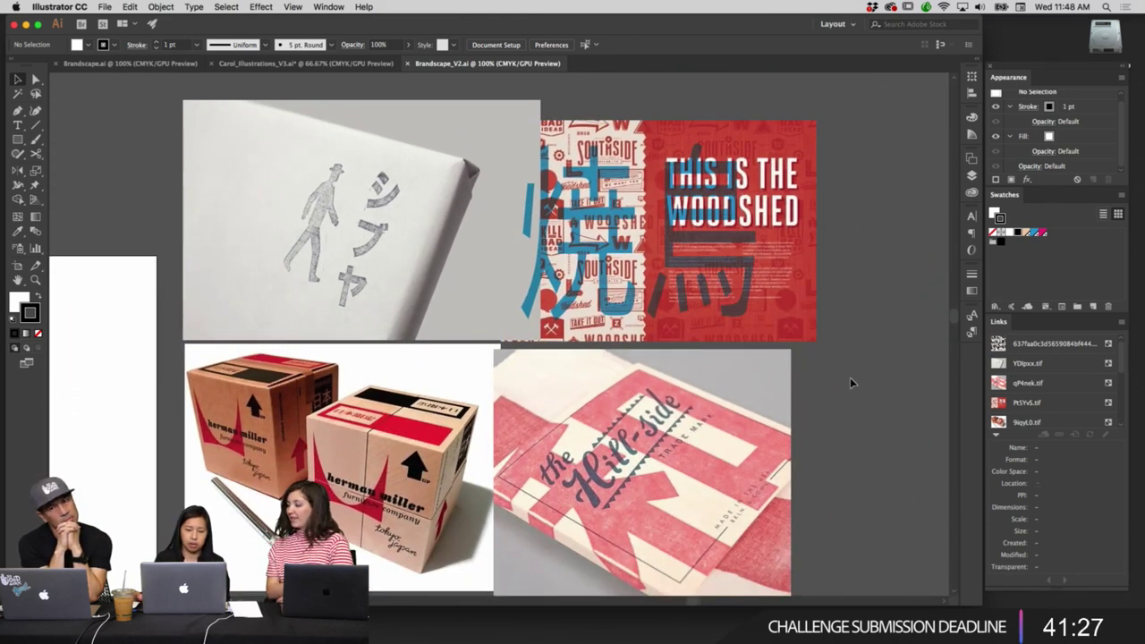
scroll(850, 377, down, 5)
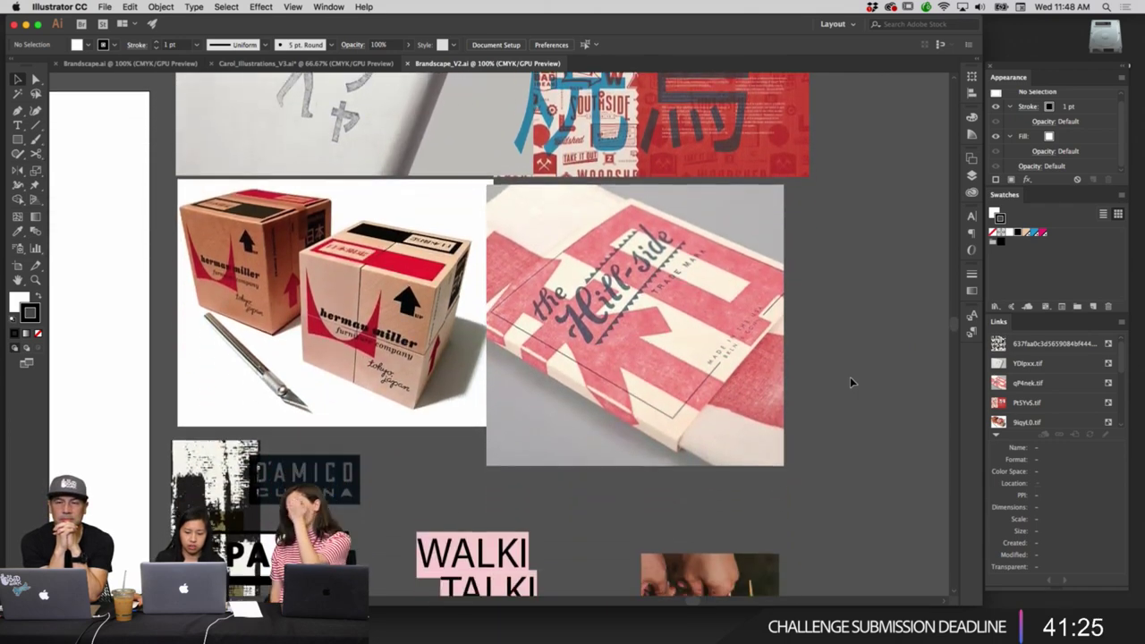
scroll(850, 377, down, 1)
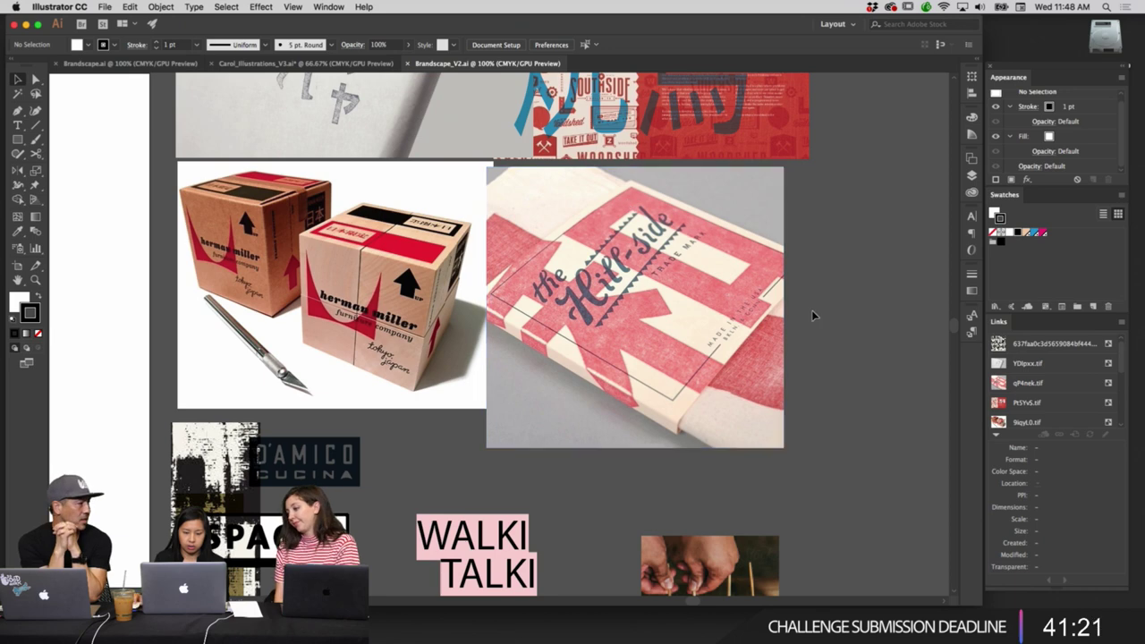
scroll(815, 313, down, 4)
scroll(815, 312, left, 5)
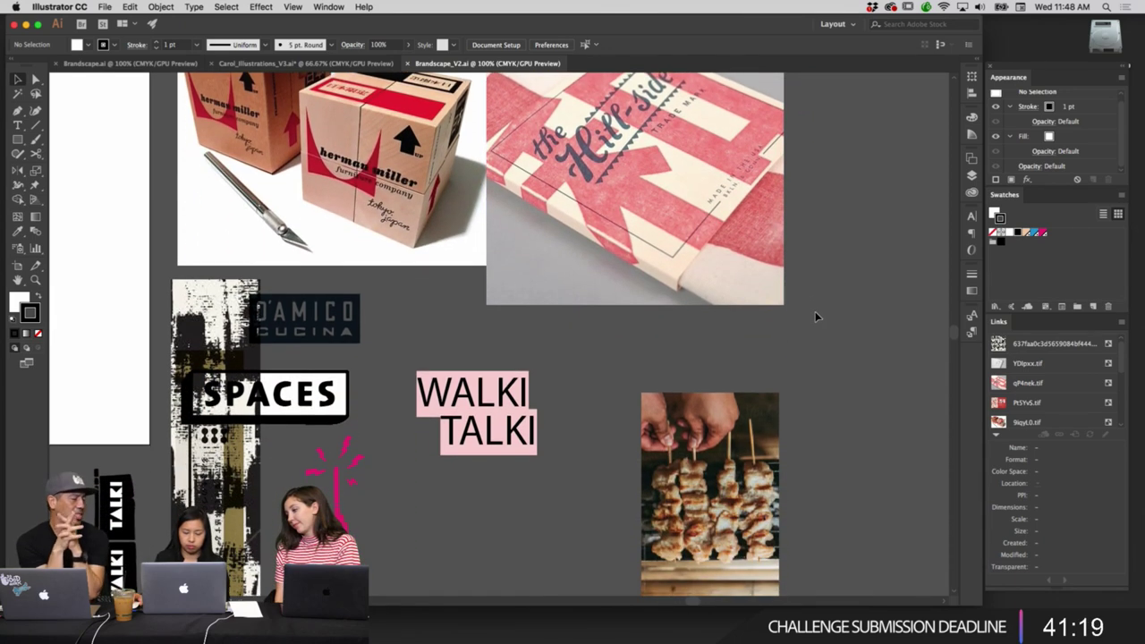
scroll(819, 310, left, 2)
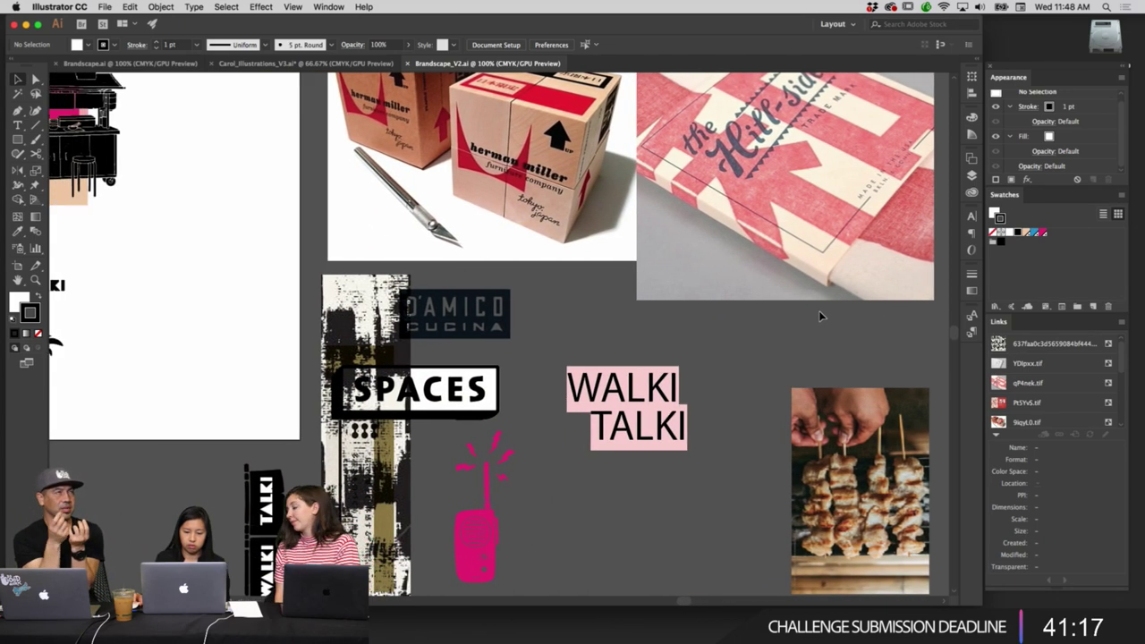
scroll(818, 310, down, 4)
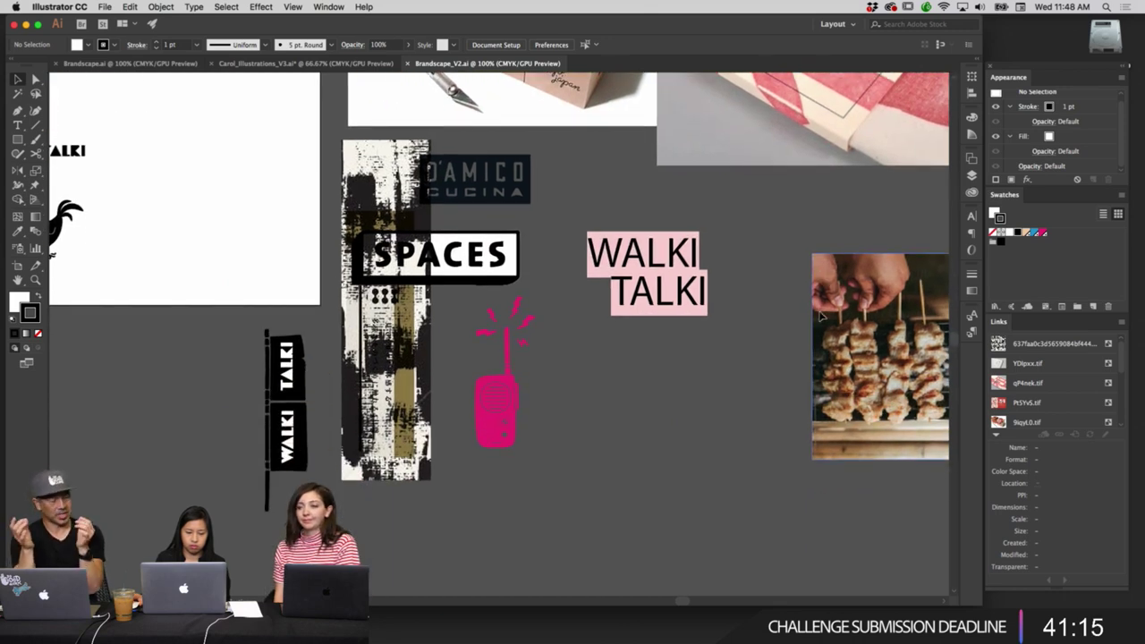
scroll(820, 315, left, 10)
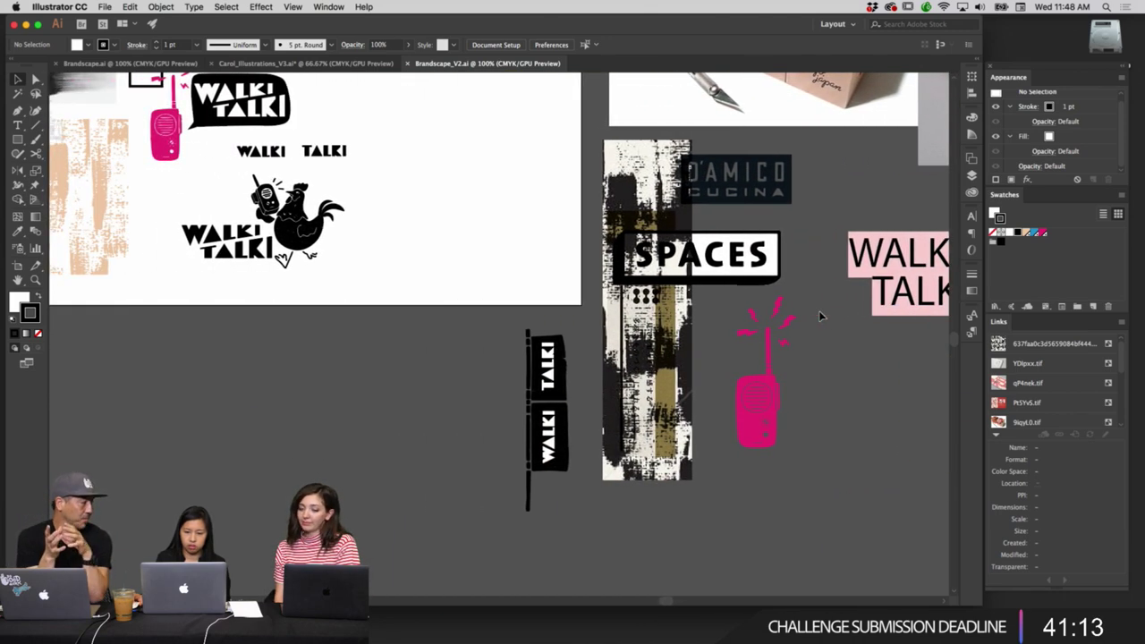
Return to the kanji and yakitori stand collage on the board, and close the Brandscape.ai document.
scroll(819, 314, up, 3)
scroll(482, 260, up, 2)
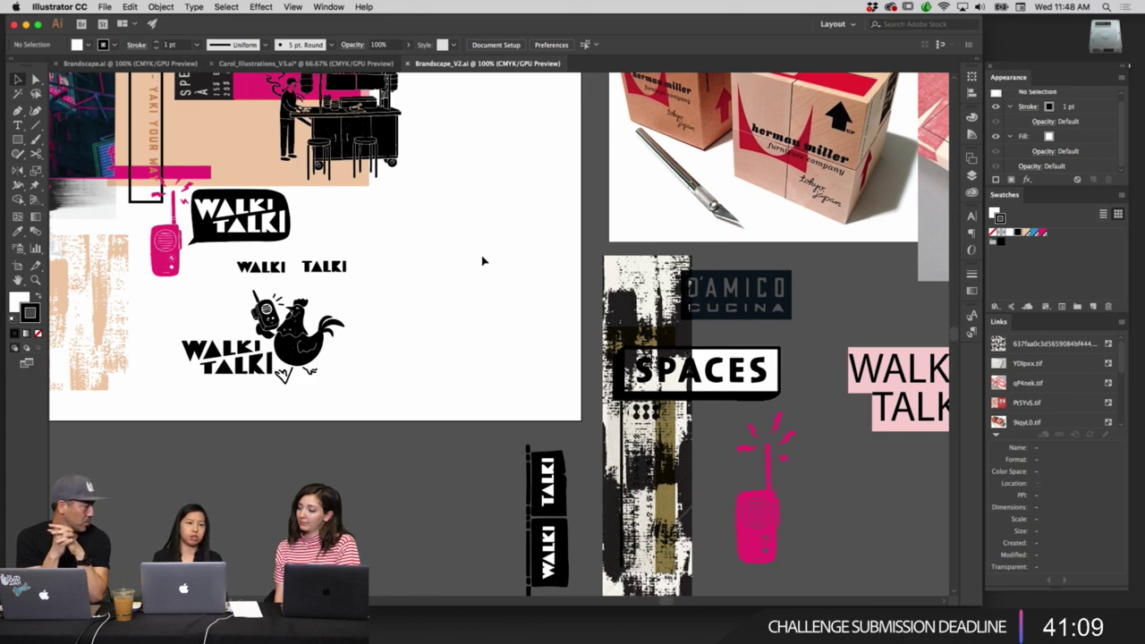
scroll(482, 261, left, 5)
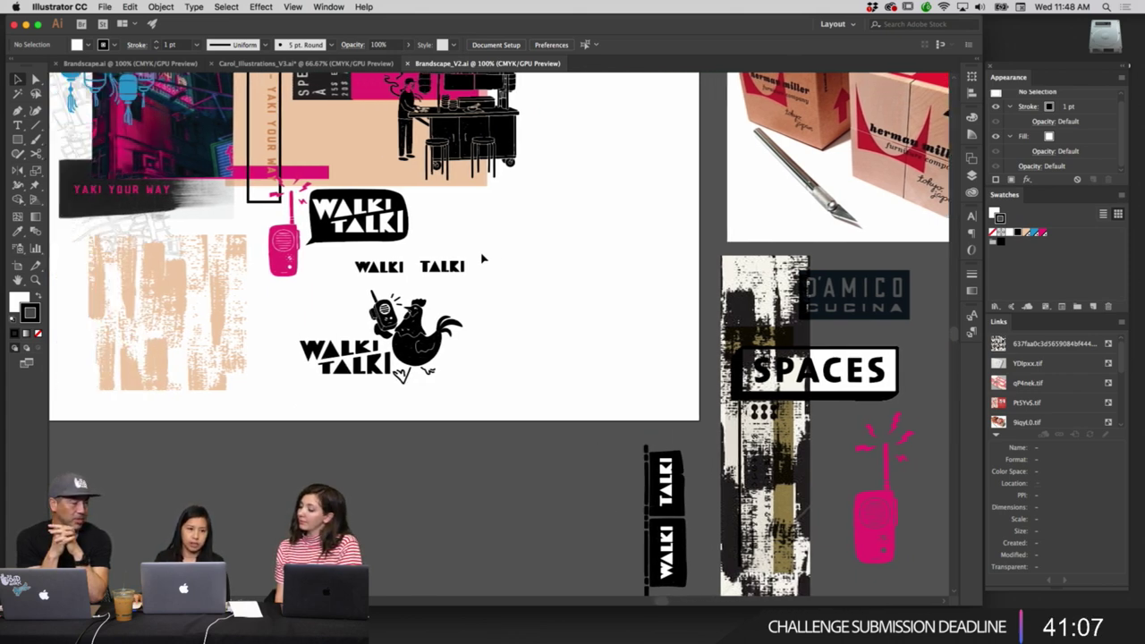
scroll(482, 261, up, 6)
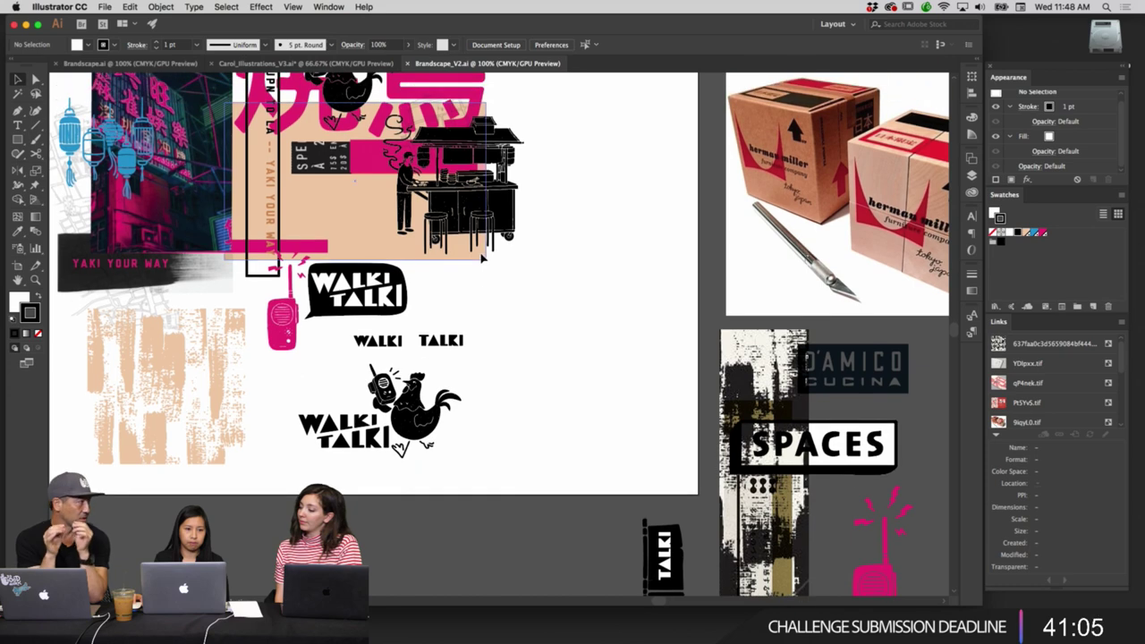
scroll(483, 260, up, 2)
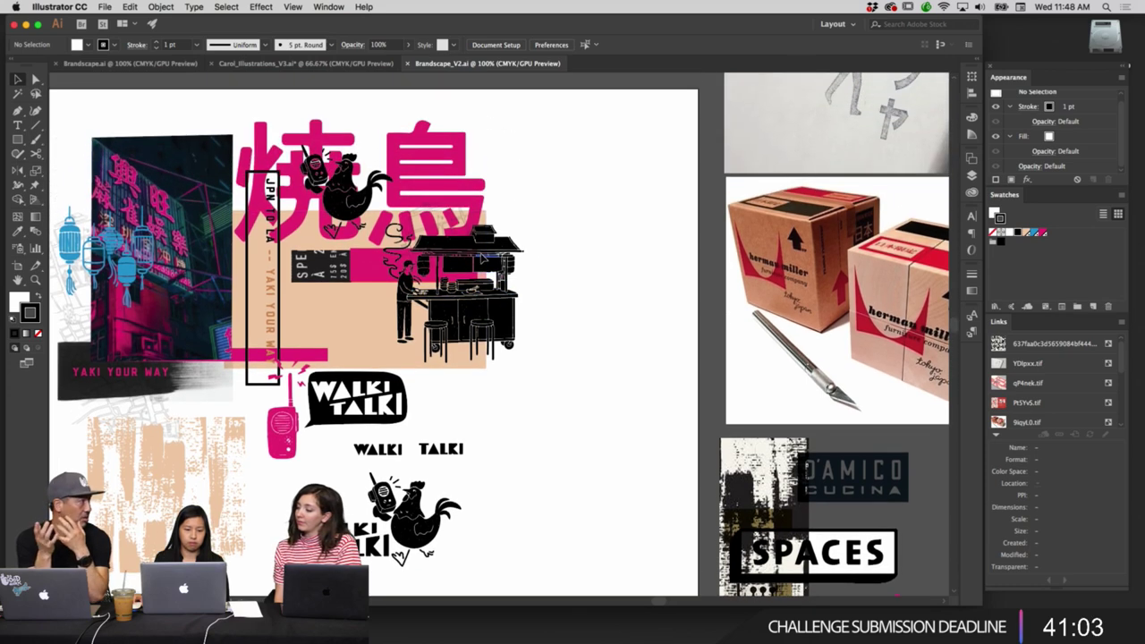
scroll(483, 260, left, 3)
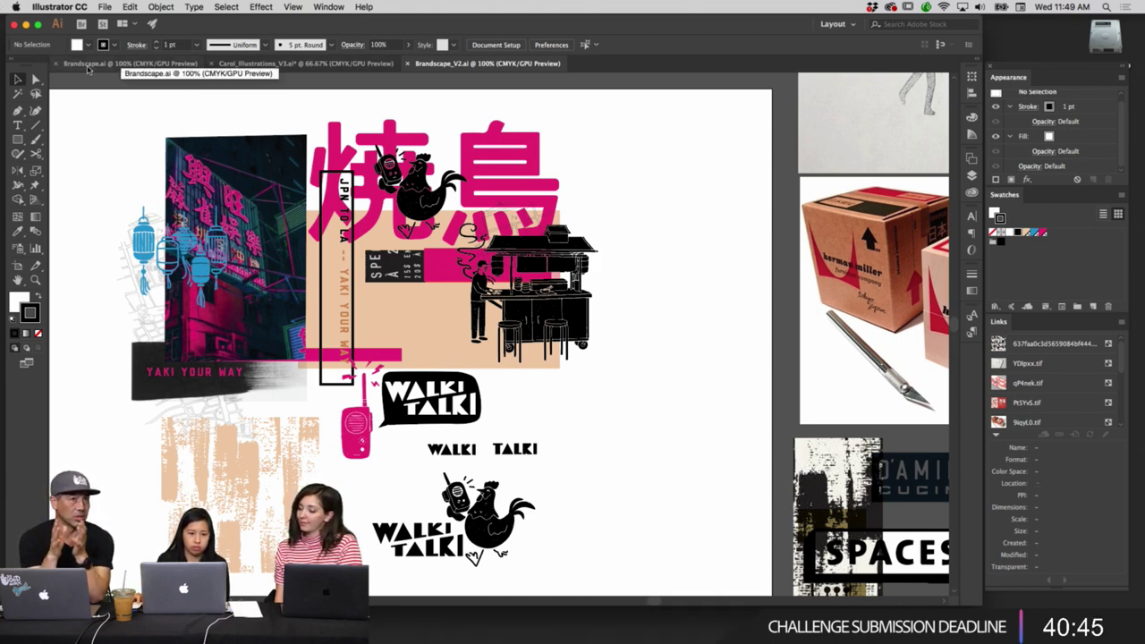
click(57, 64)
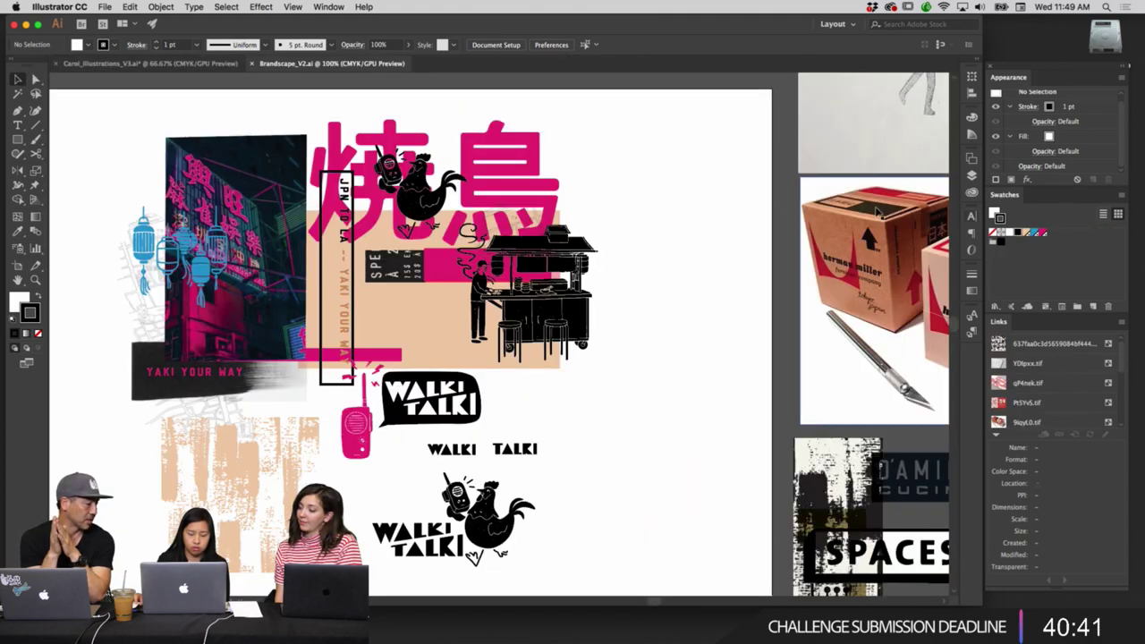
Compare the board at 66.67% zoom with the Japanese packaging, Woodshed and Hill-side reference images beside it.
key(super+minus)
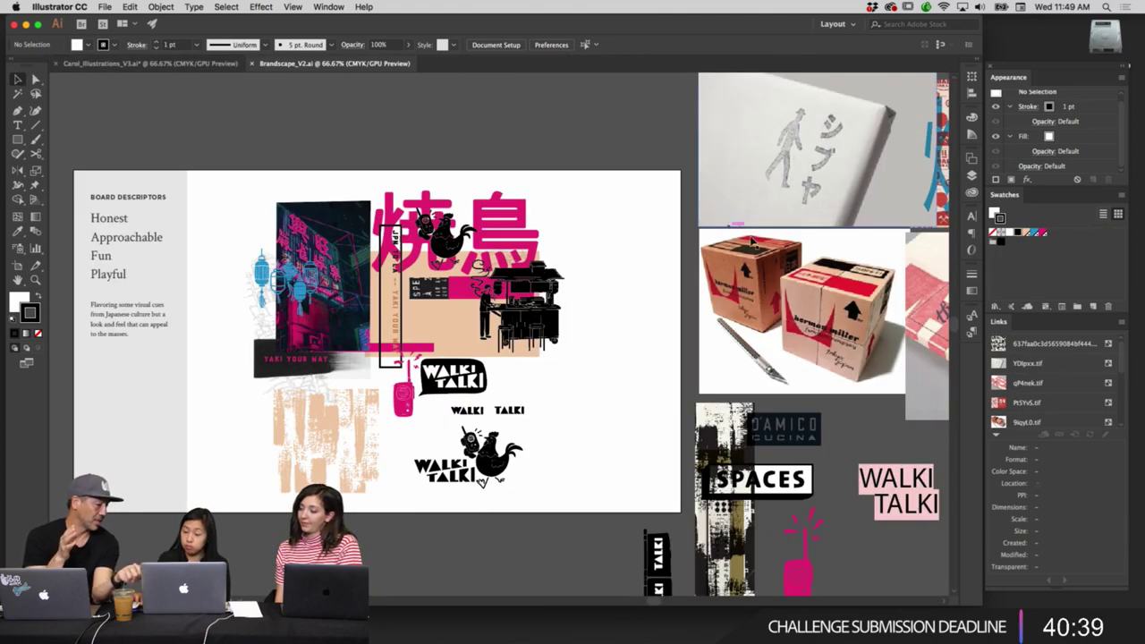
scroll(724, 252, right, 5)
scroll(725, 253, right, 3)
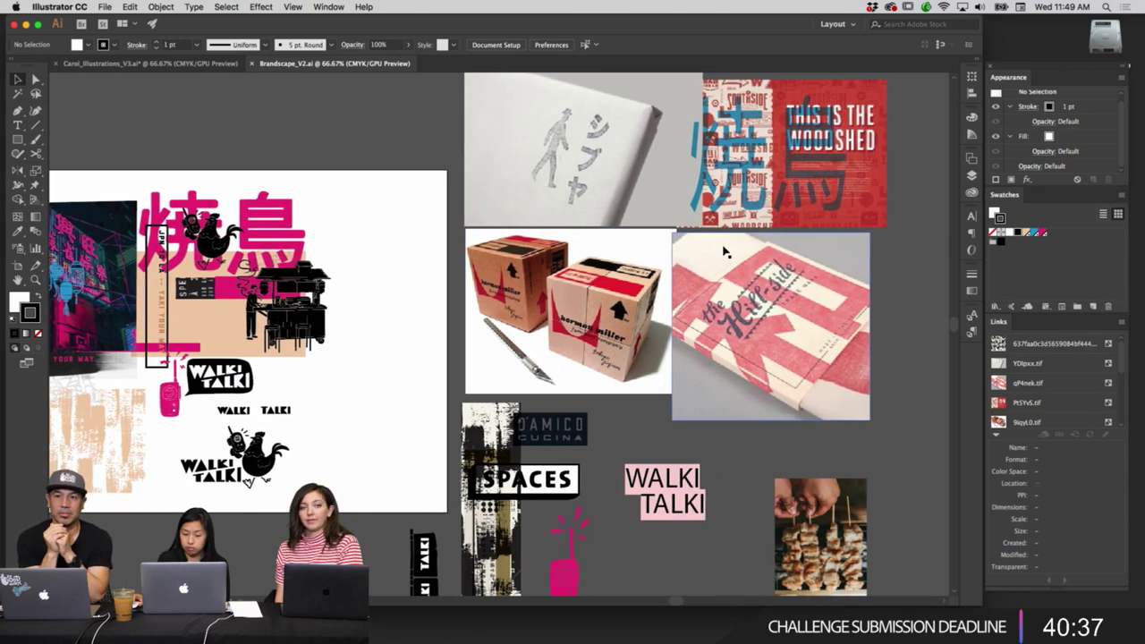
scroll(725, 253, up, 3)
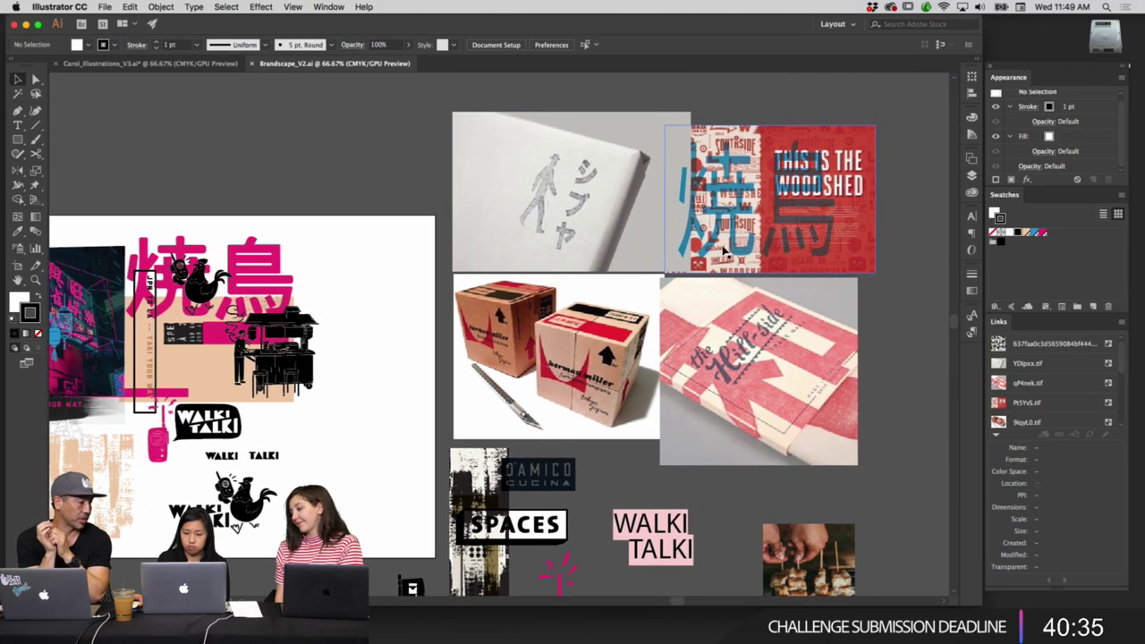
scroll(725, 253, right, 2)
scroll(724, 252, down, 1)
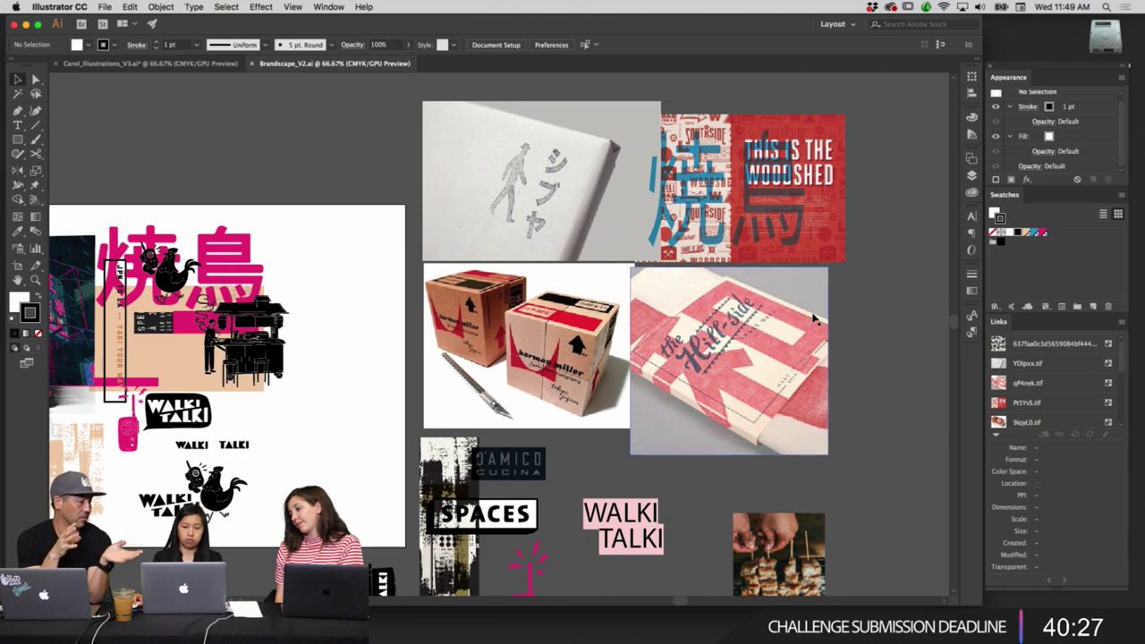
scroll(814, 315, left, 2)
scroll(814, 315, left, 4)
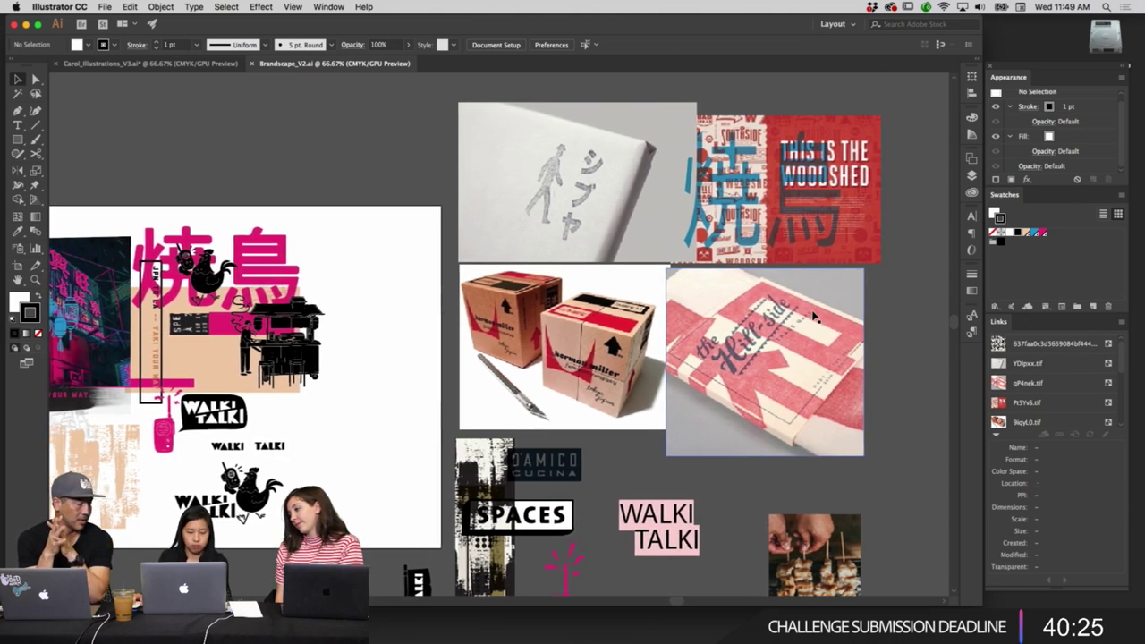
scroll(814, 316, down, 3)
scroll(814, 316, left, 4)
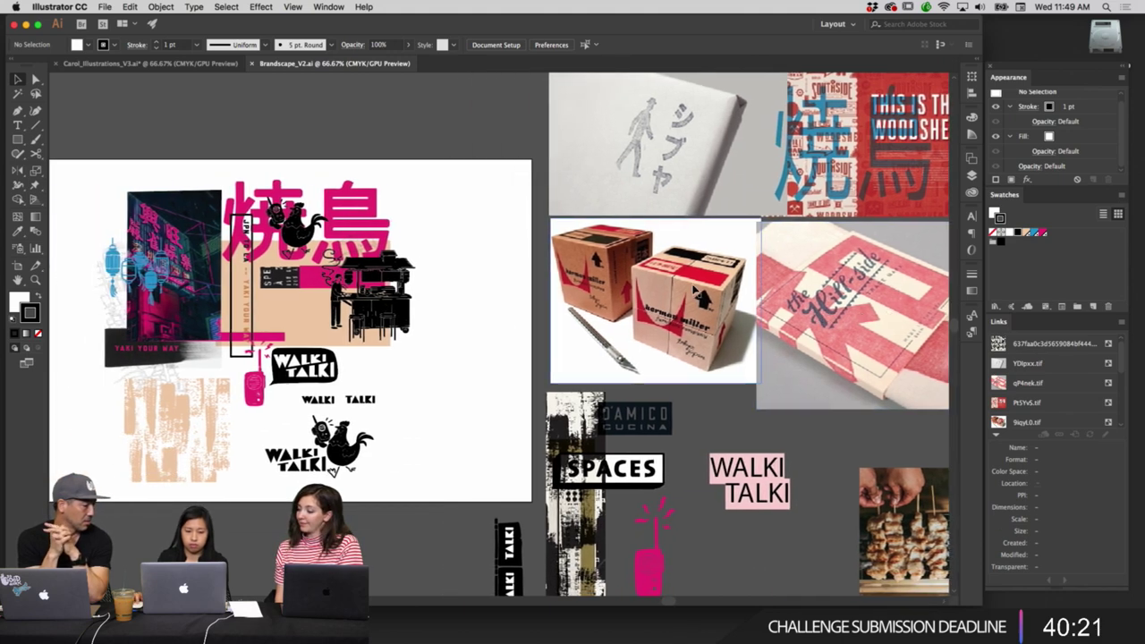
scroll(808, 315, left, 3)
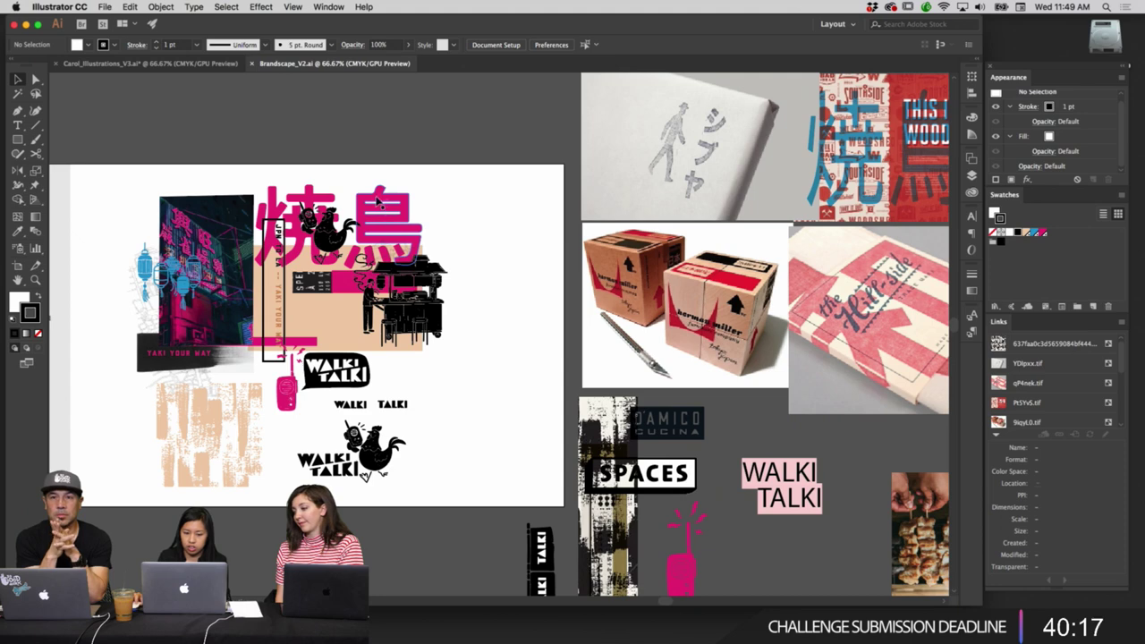
scroll(379, 202, right, 2)
drag(379, 202, 381, 200)
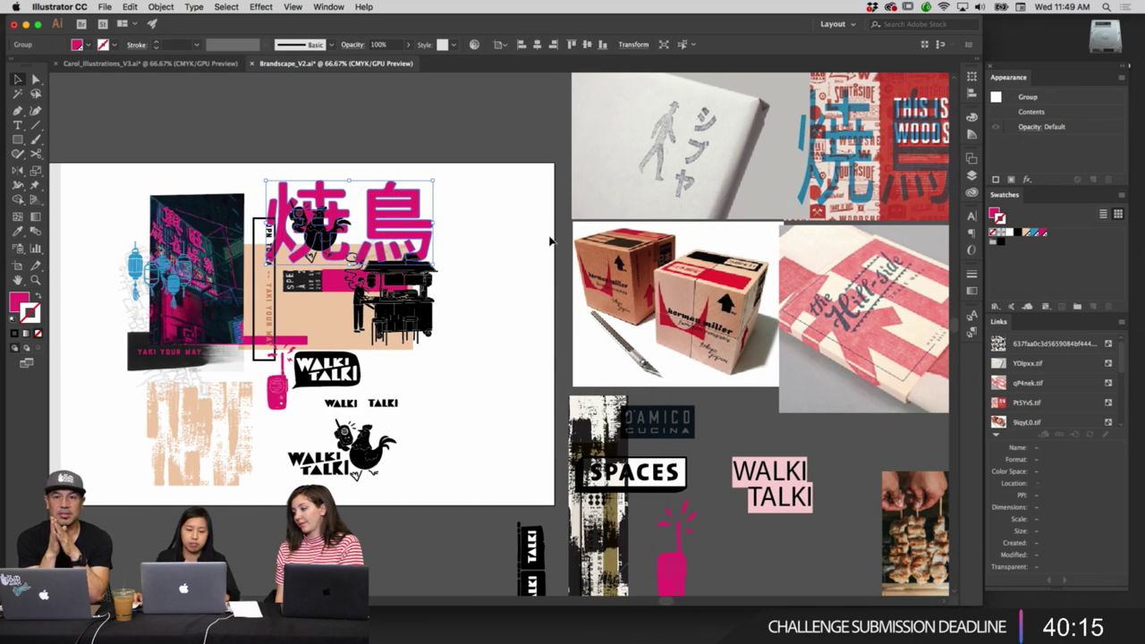
key(super+z)
scroll(530, 304, down, 1)
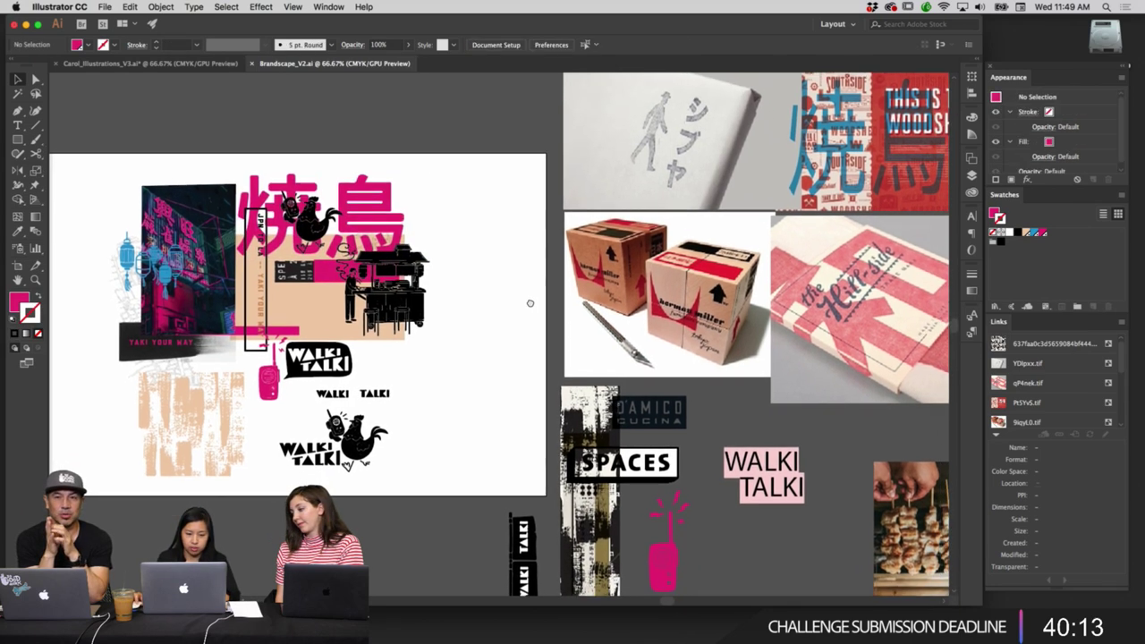
scroll(530, 304, down, 5)
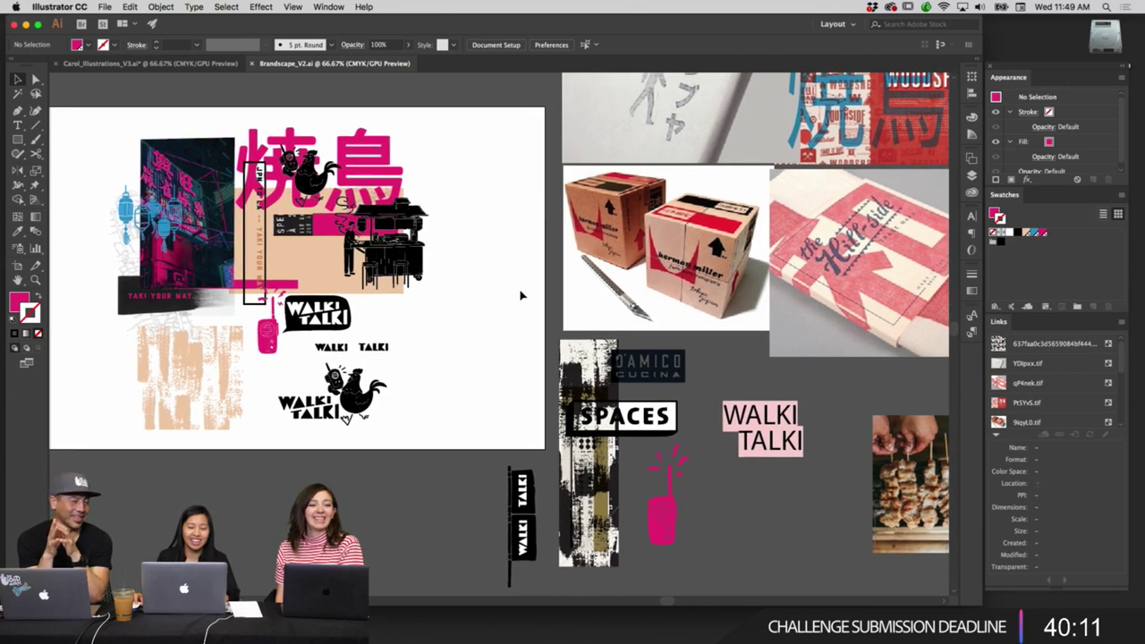
scroll(522, 295, down, 4)
scroll(519, 295, up, 2)
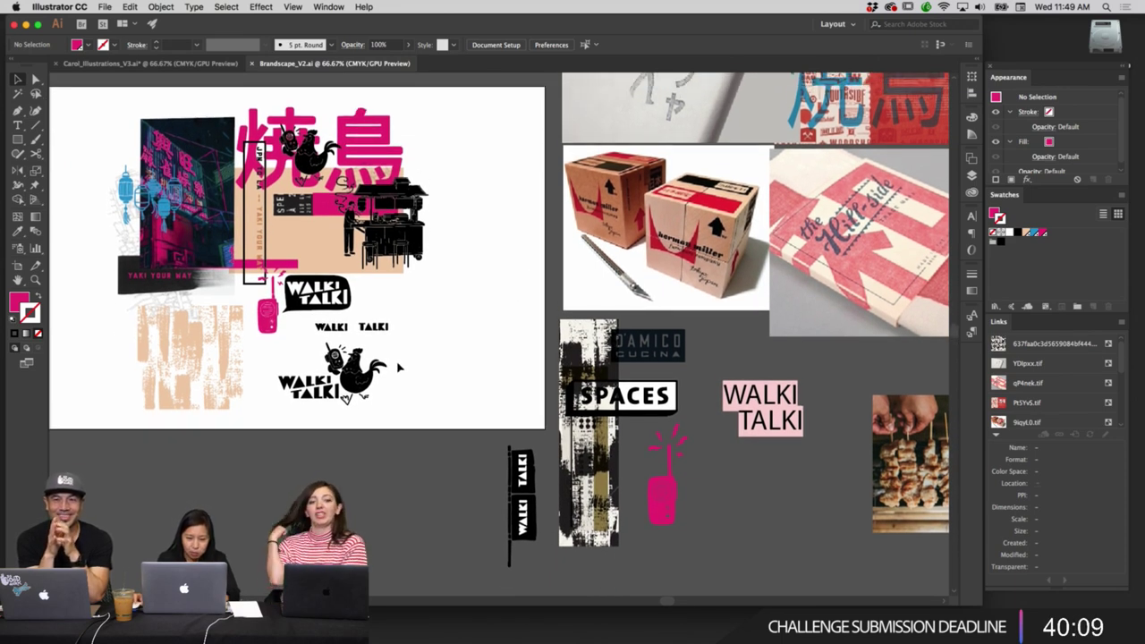
Switch to Finder and open Exploration.ai from the 5_Exploration folder.
mouse_move(537, 642)
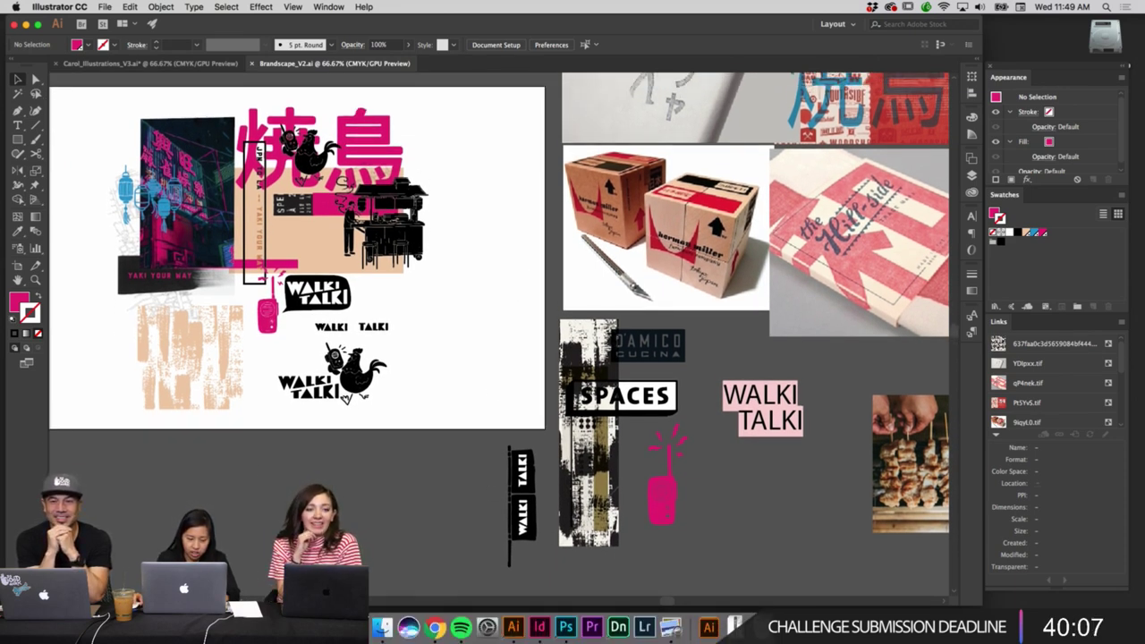
click(381, 628)
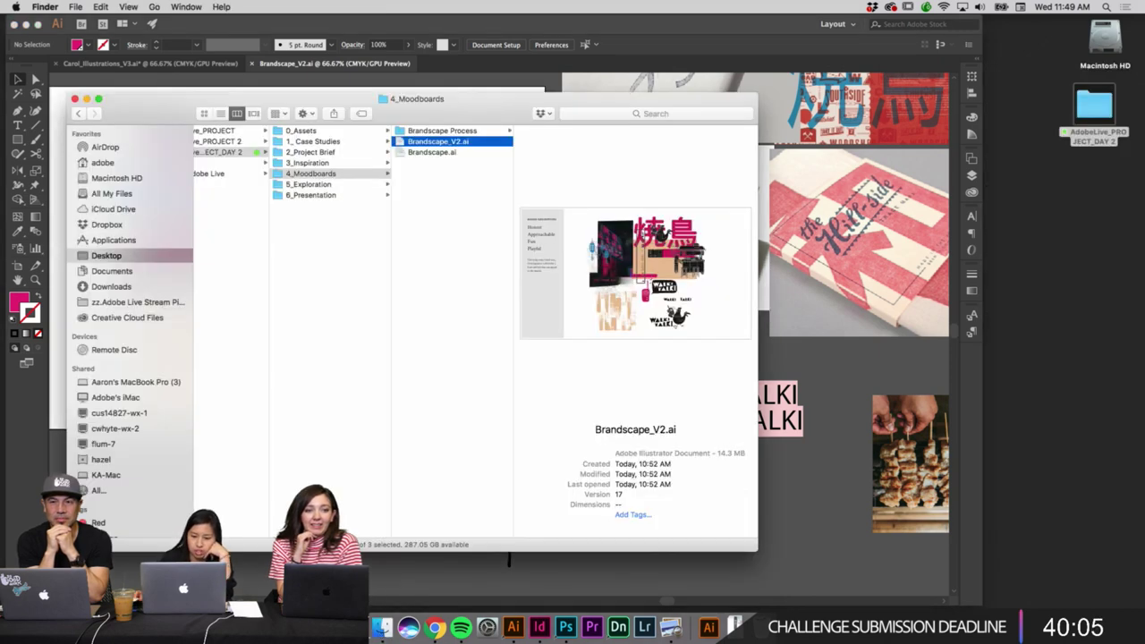
click(324, 185)
click(431, 143)
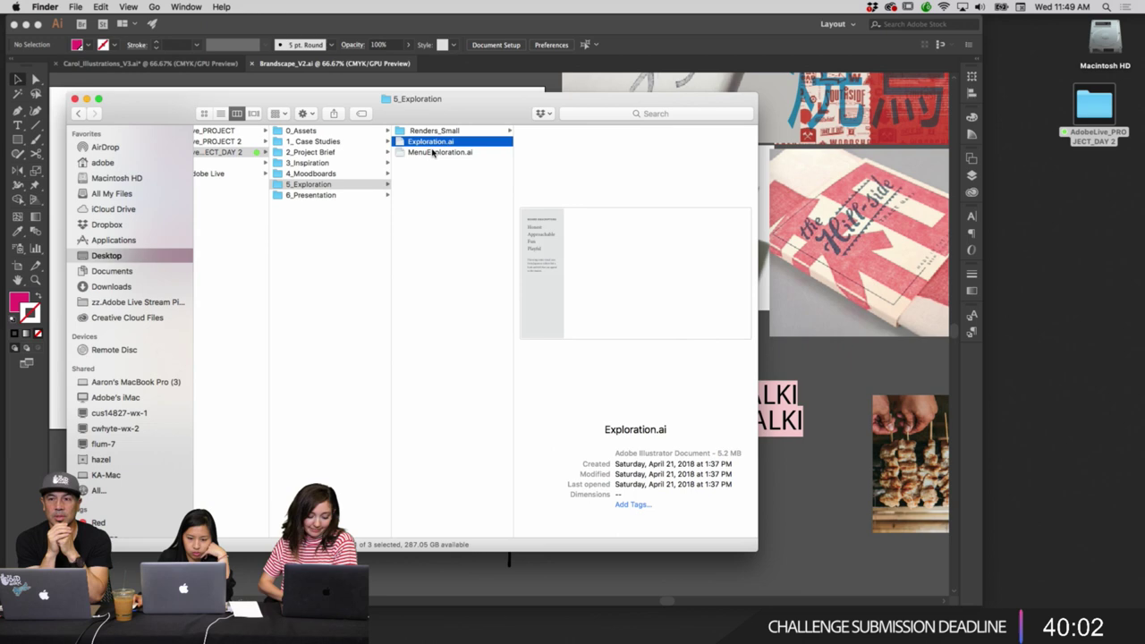
click(411, 152)
click(424, 143)
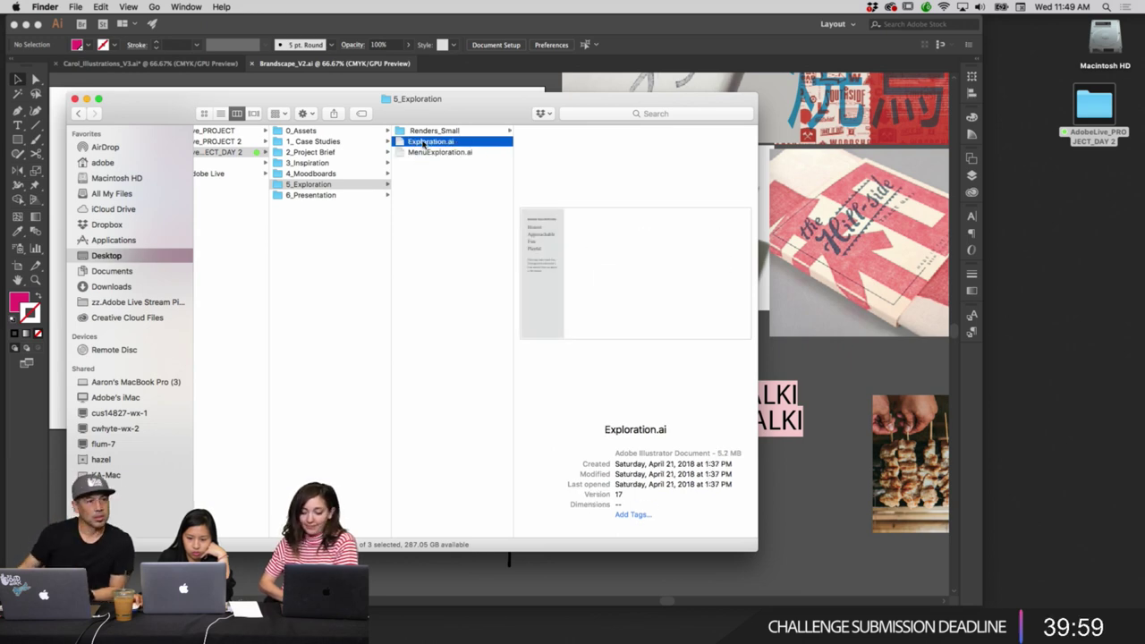
double_click(419, 144)
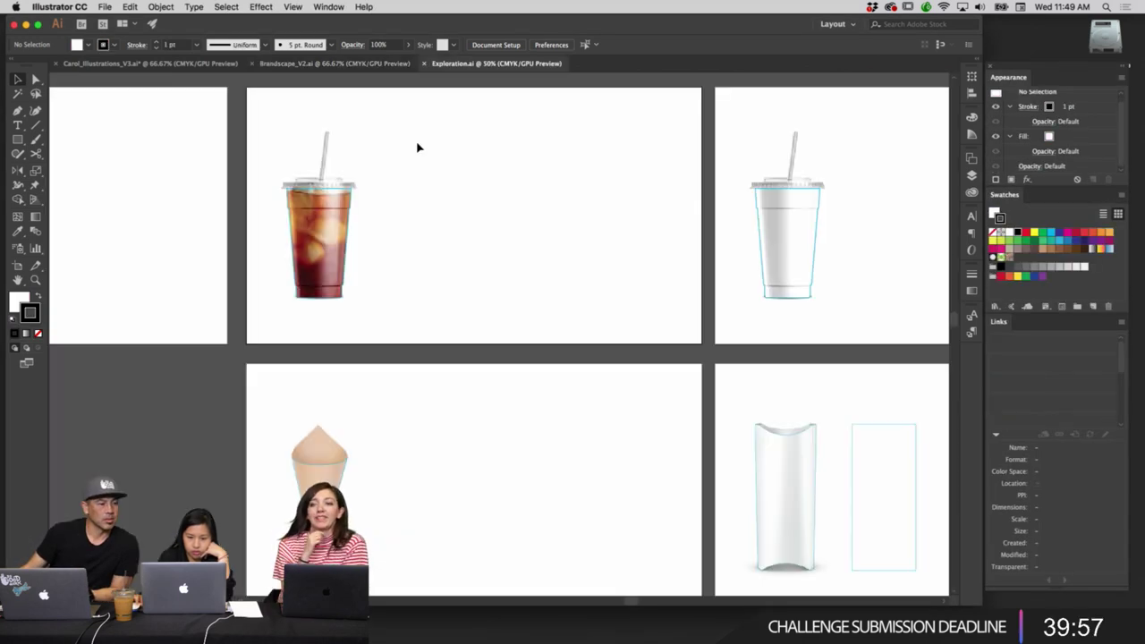
Examine the empty Board Descriptors artboard and the iced-drink and white cup artboards beside it in Exploration.ai.
scroll(500, 216, left, 2)
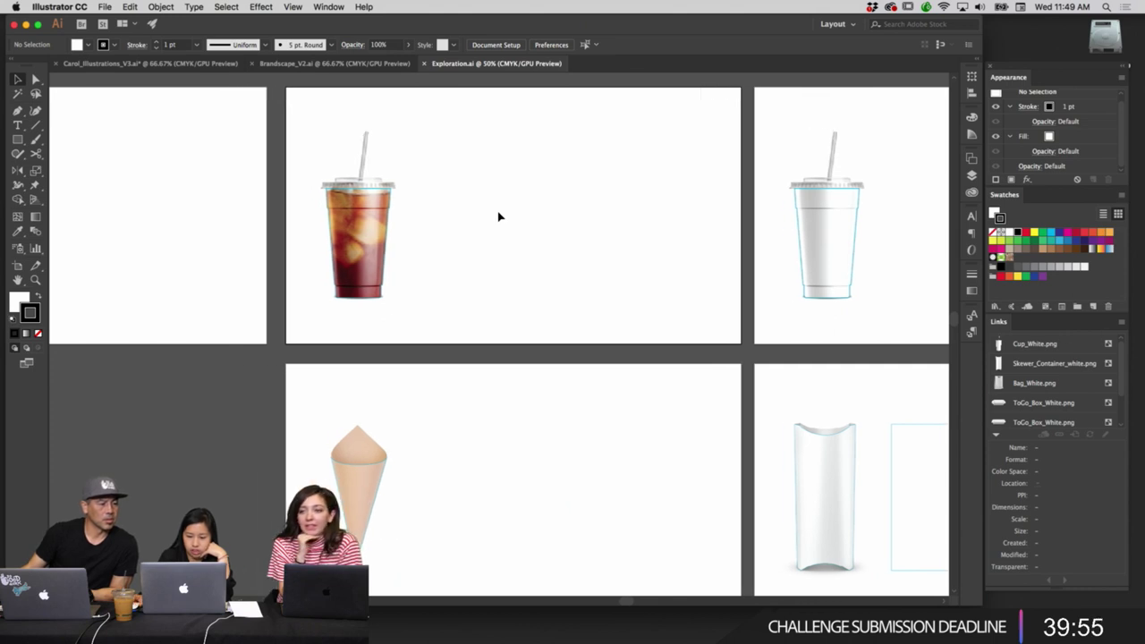
scroll(499, 216, left, 10)
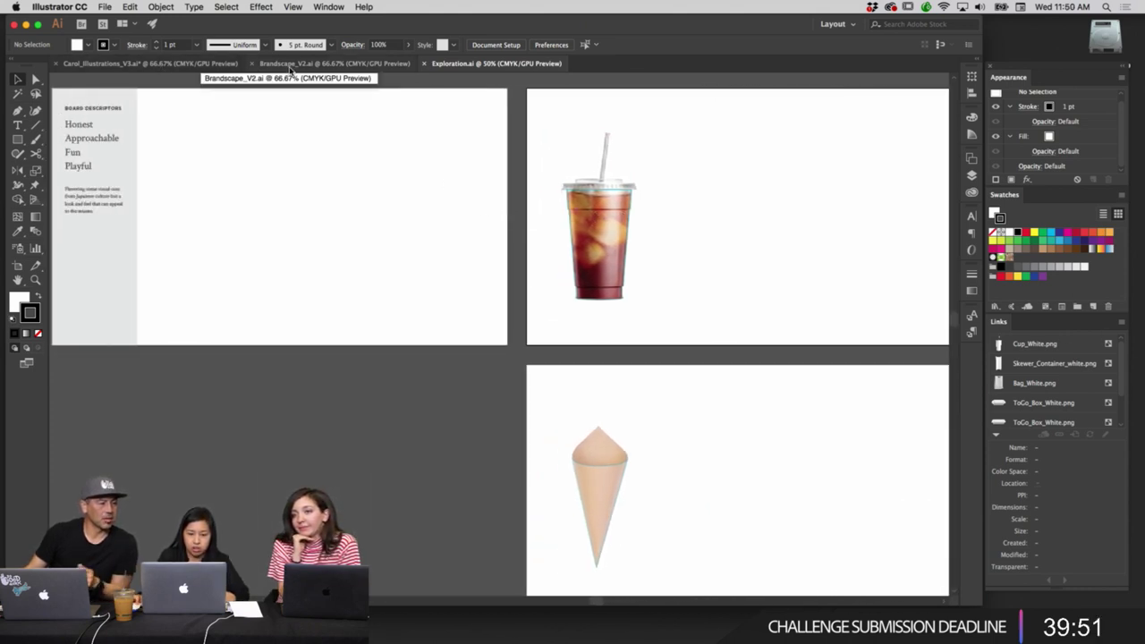
scroll(409, 205, up, 2)
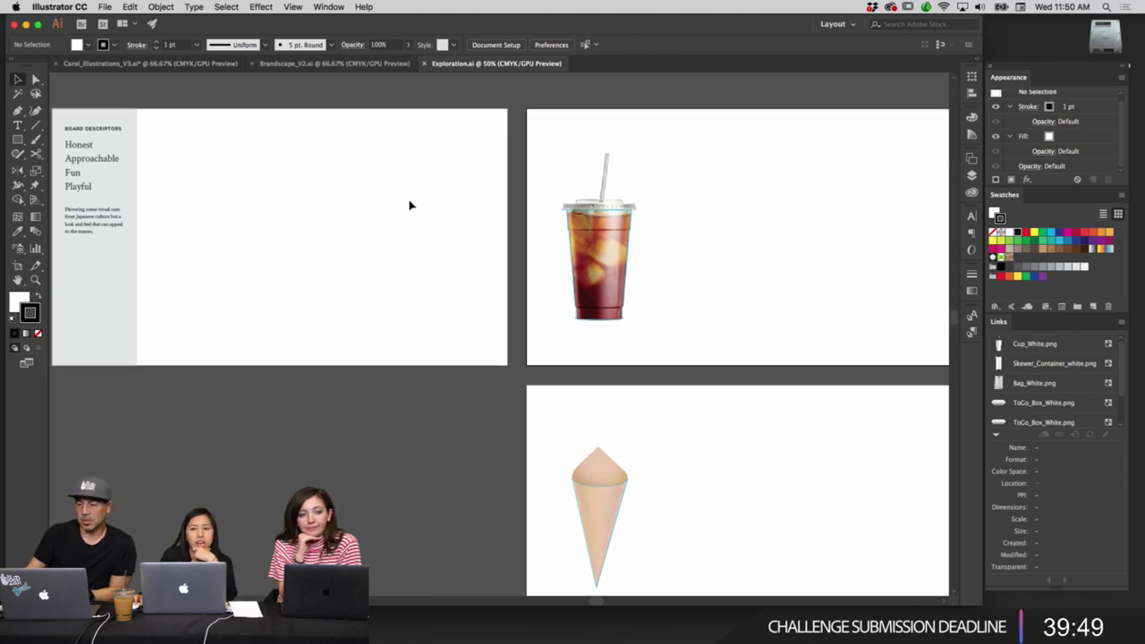
scroll(409, 205, up, 1)
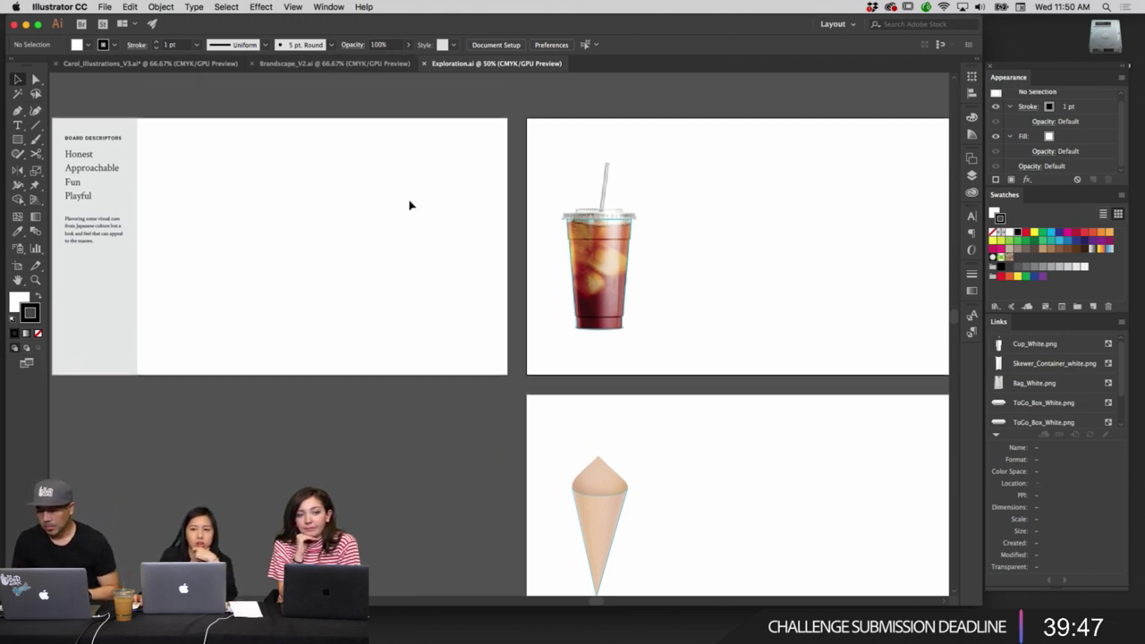
scroll(409, 205, right, 5)
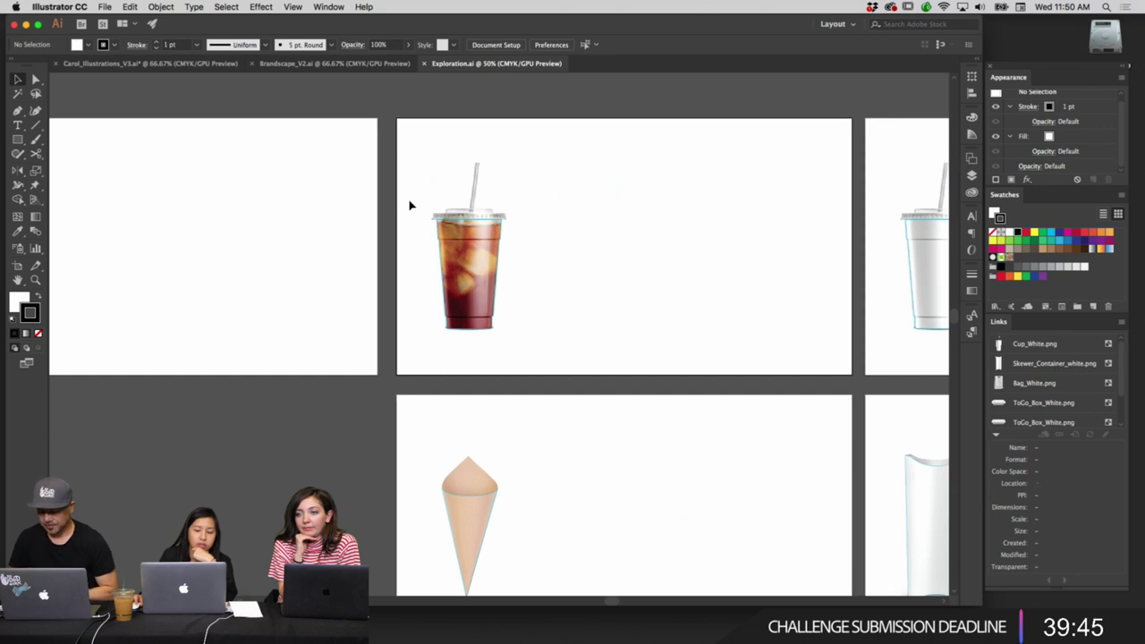
scroll(409, 205, right, 4)
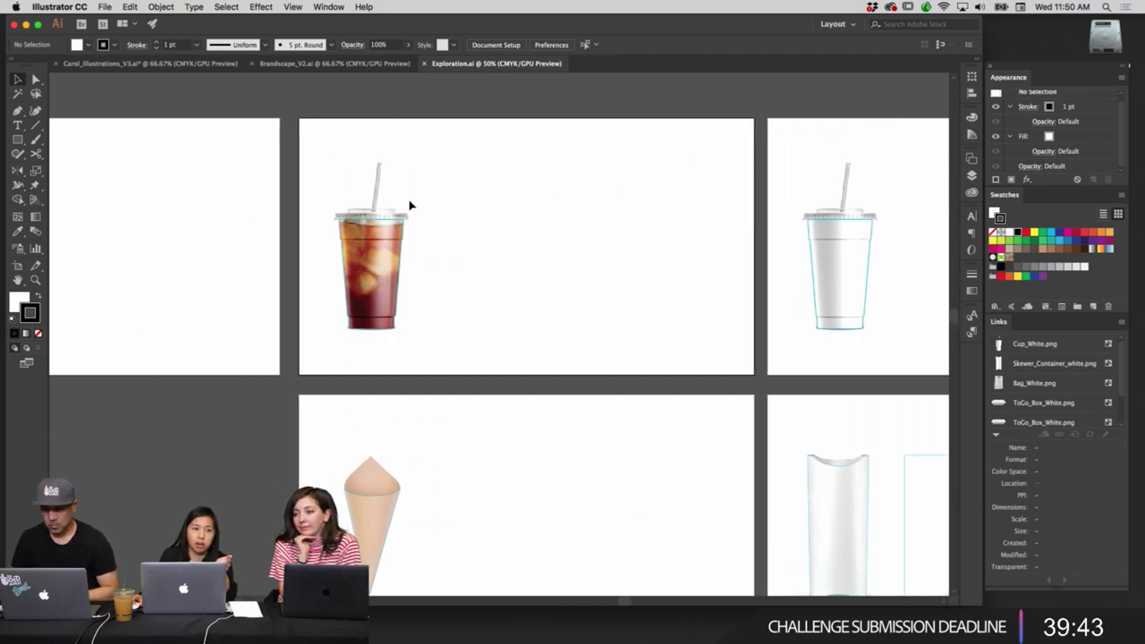
scroll(408, 205, left, 1)
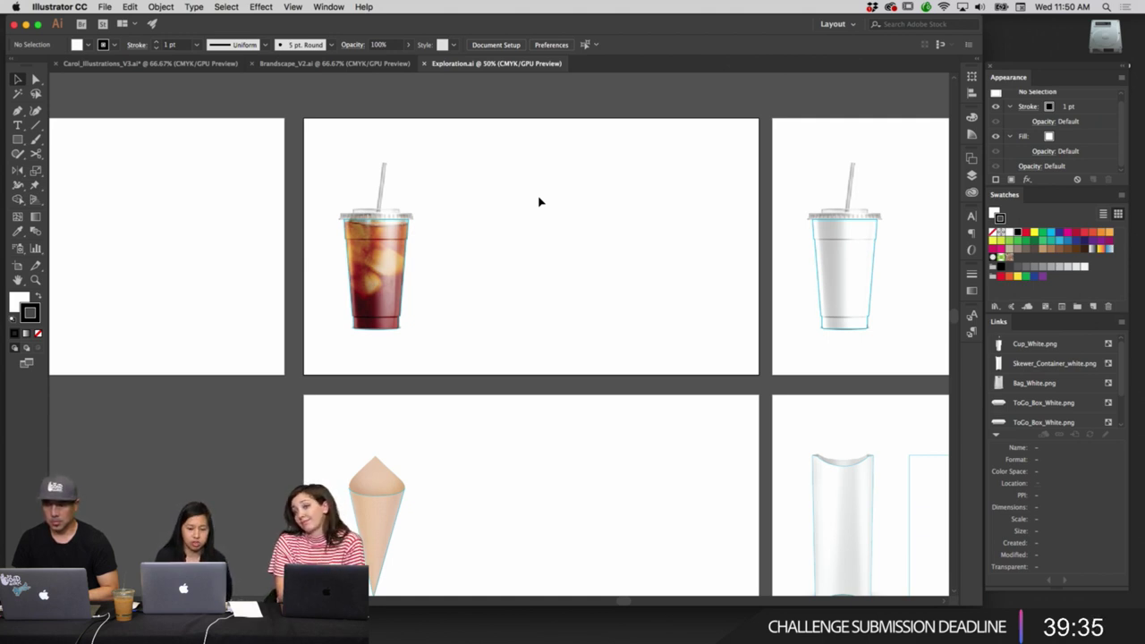
scroll(538, 202, right, 3)
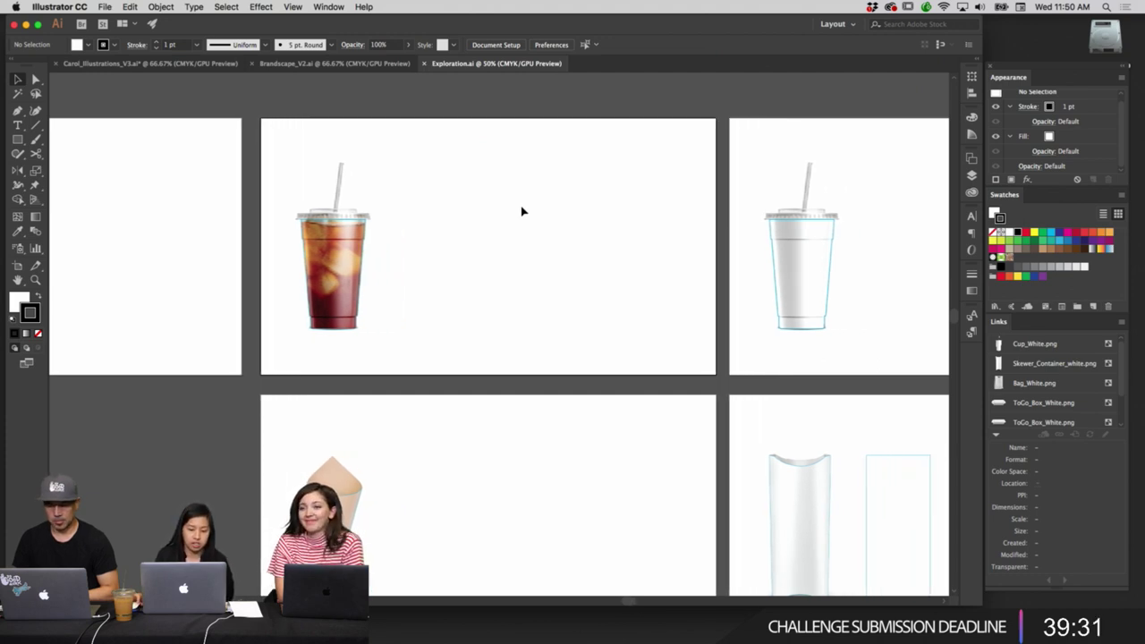
scroll(522, 211, right, 2)
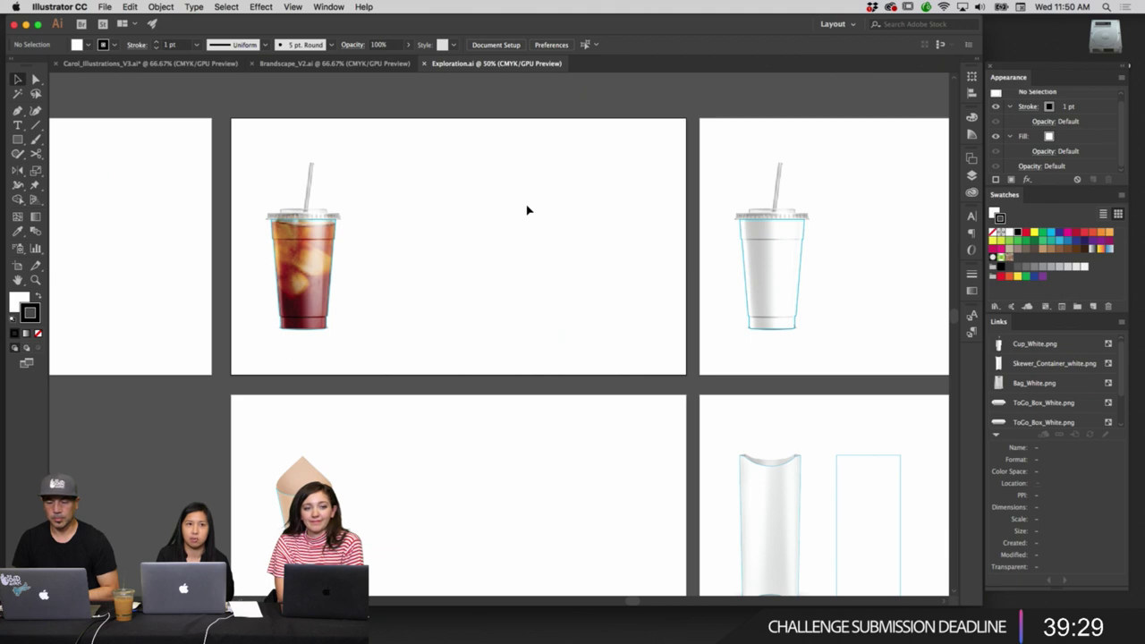
Review the packaging template artboards for the cone, skewer container, handled bag and to-go box, and return to the cups.
scroll(525, 210, down, 3)
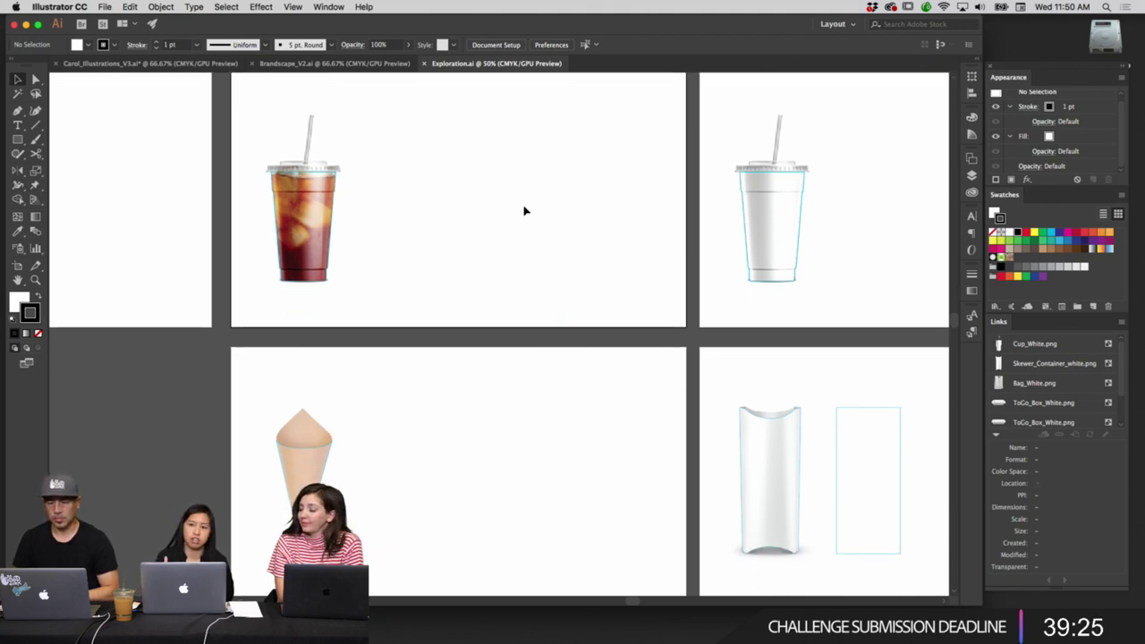
scroll(528, 210, down, 10)
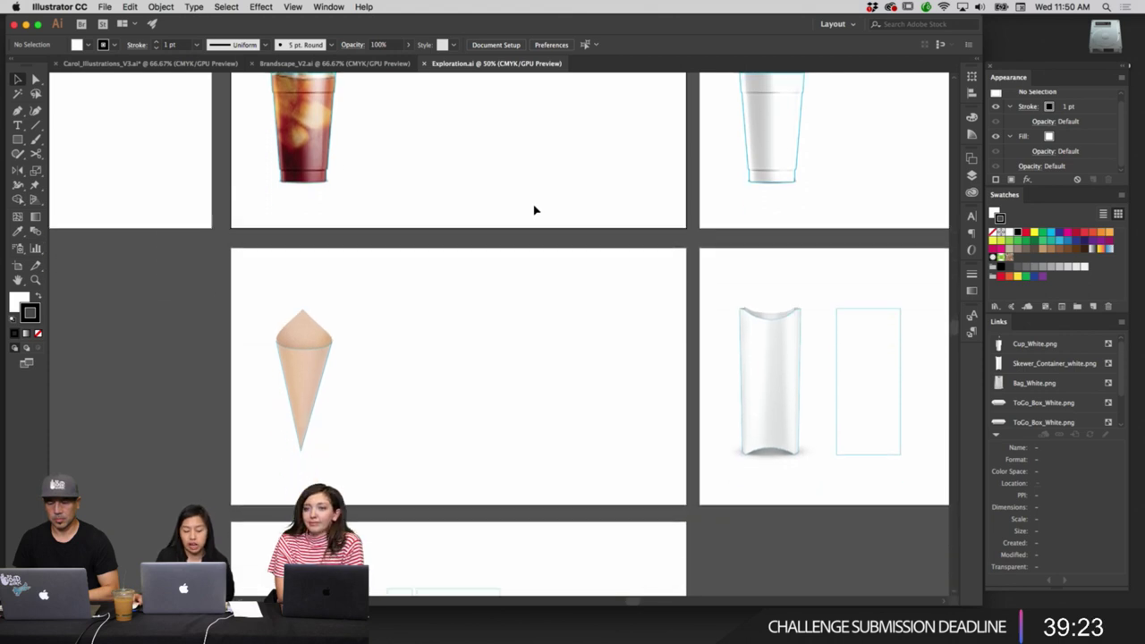
scroll(533, 211, down, 3)
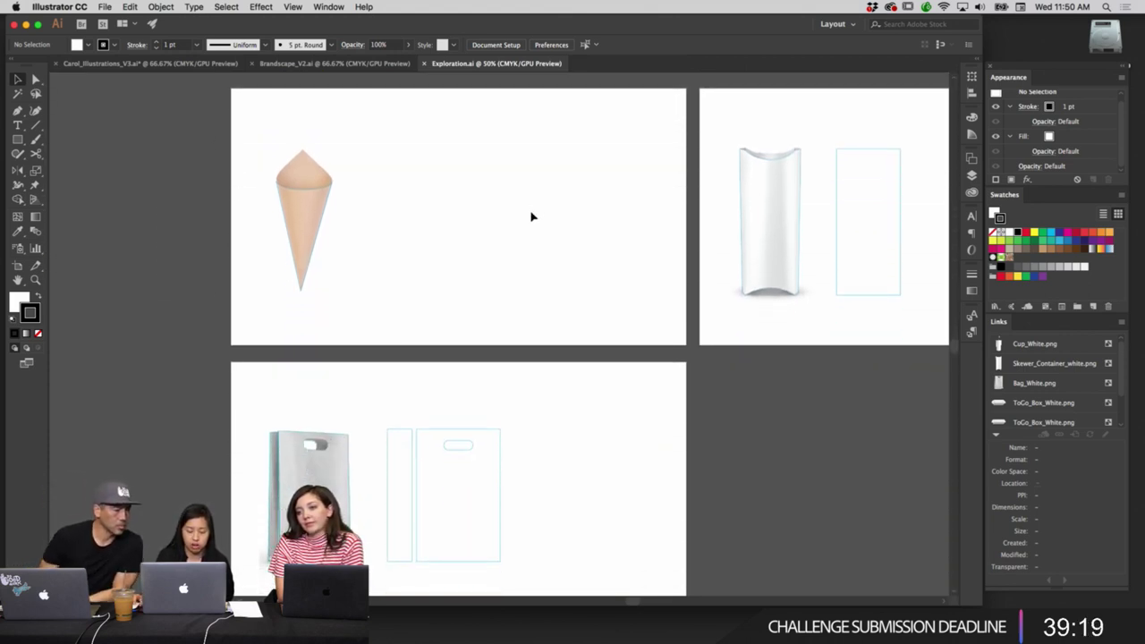
scroll(532, 217, down, 10)
scroll(531, 216, down, 2)
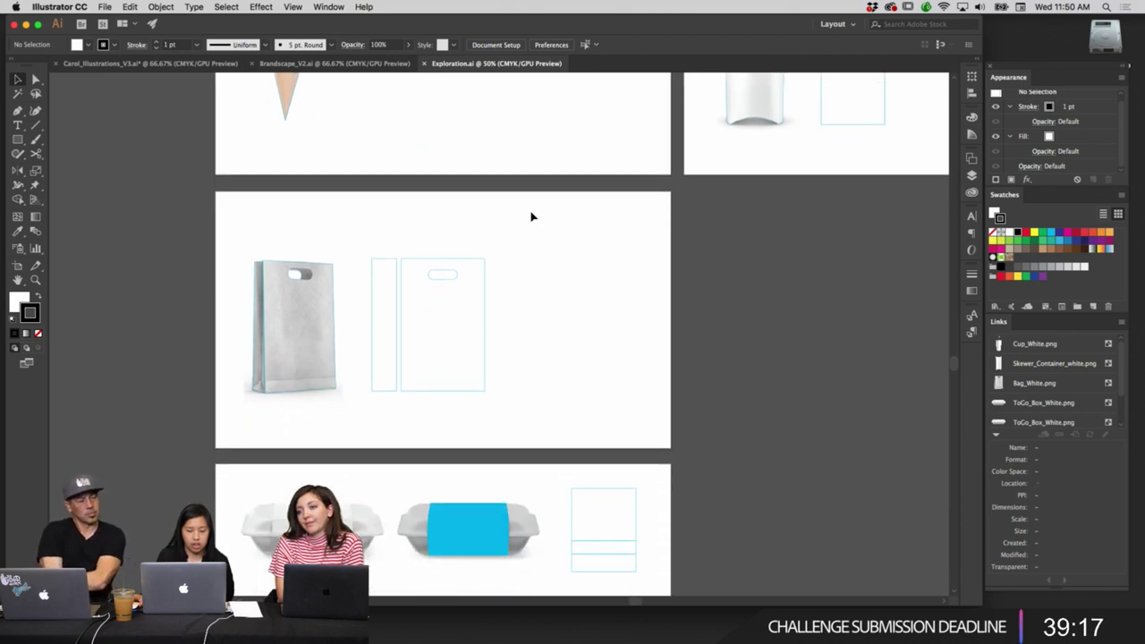
scroll(533, 215, down, 3)
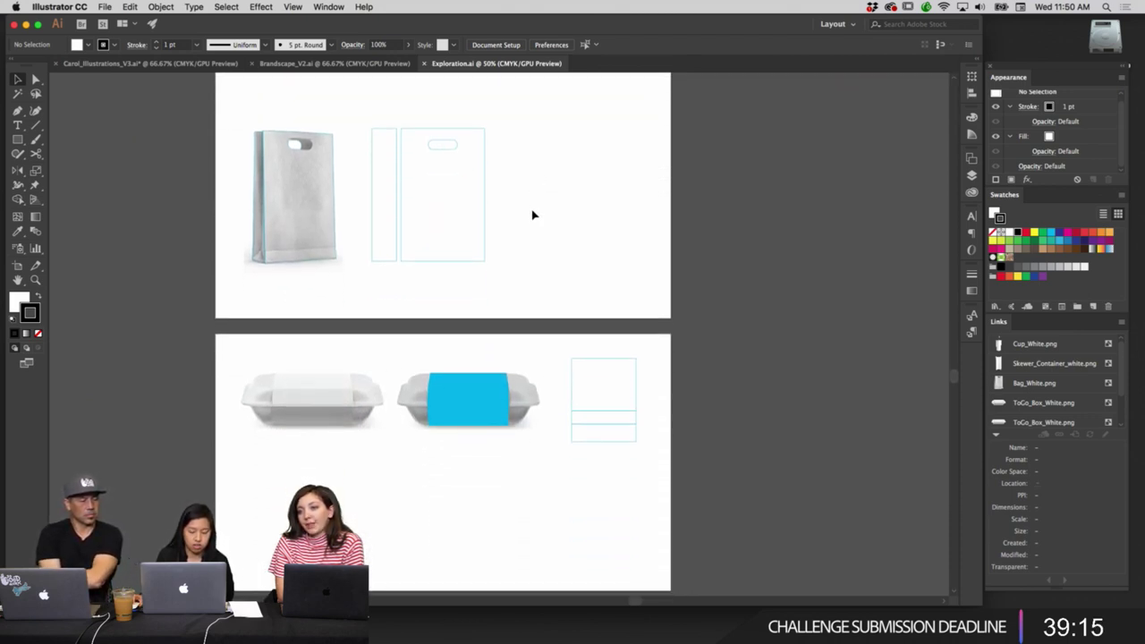
scroll(532, 214, up, 6)
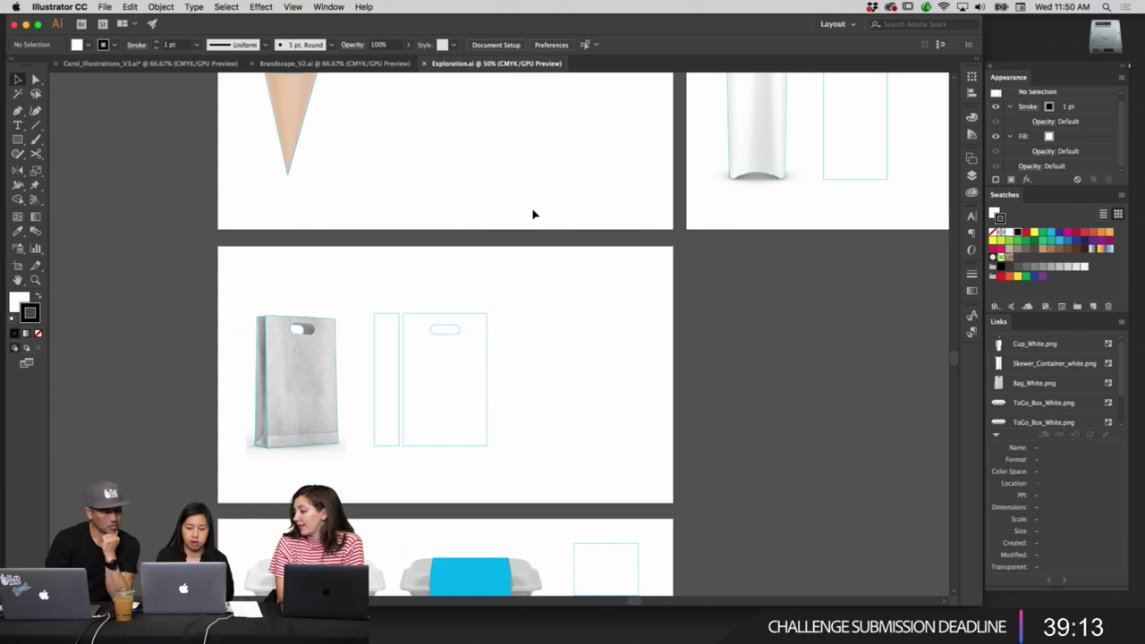
scroll(533, 214, up, 10)
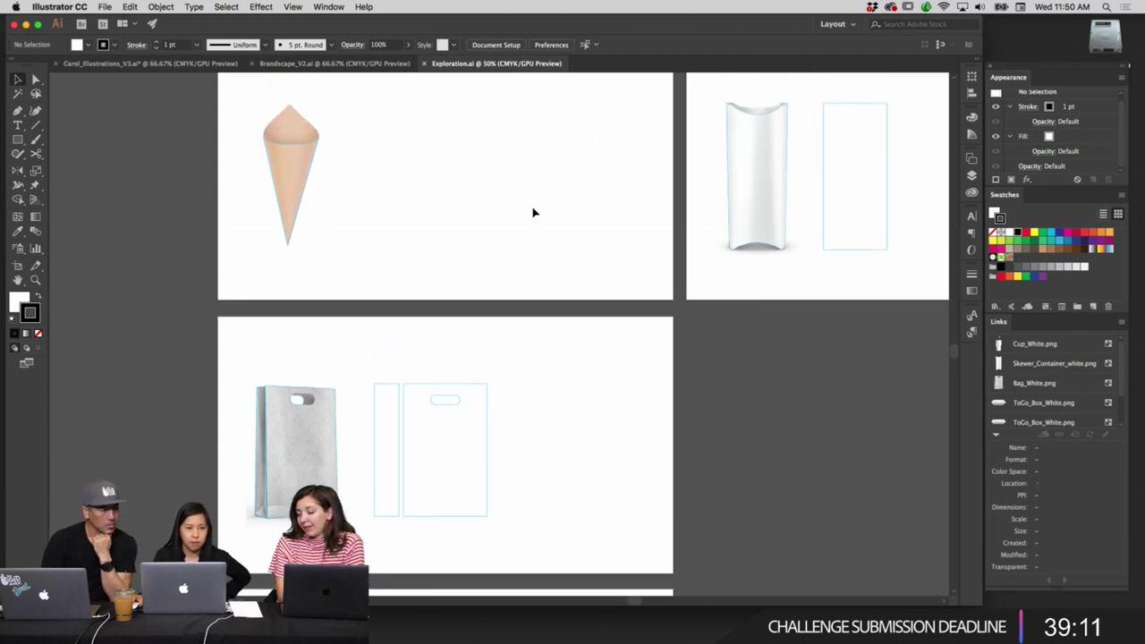
scroll(533, 212, up, 7)
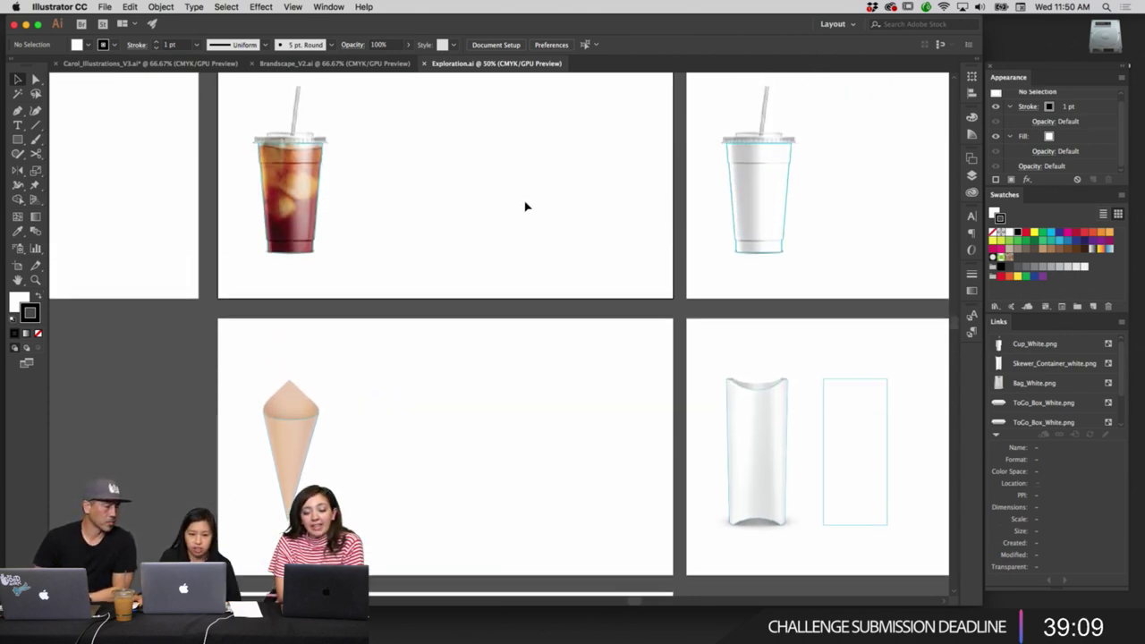
Copy all the collage and logo artwork from Brandscape_V2.ai and paste it at the same position on Exploration.ai's Board Descriptors artboard.
click(313, 65)
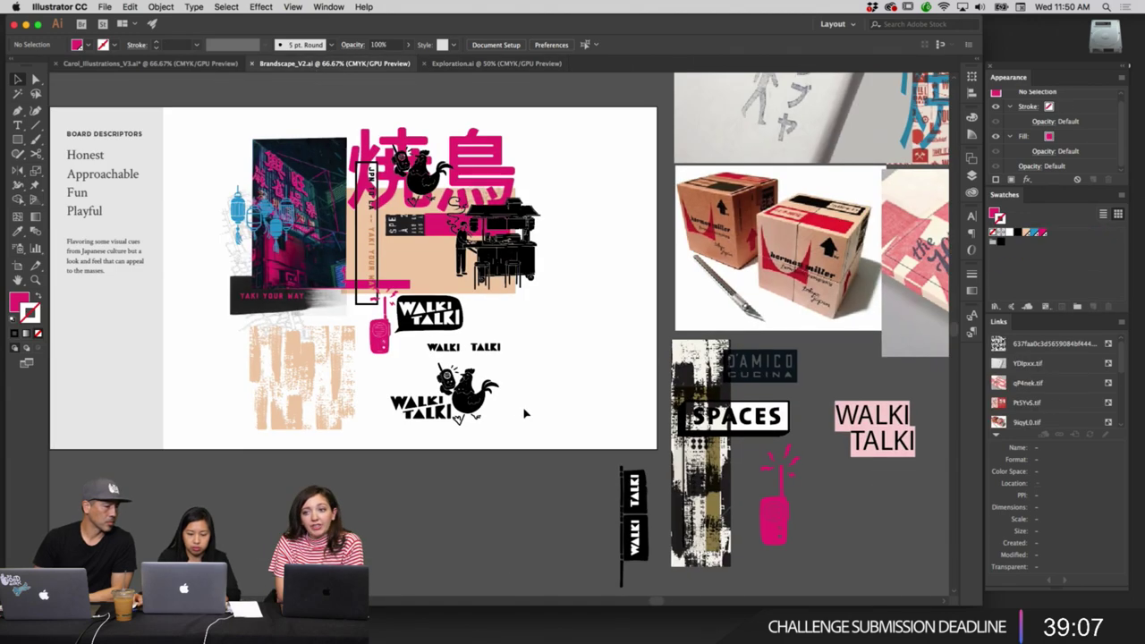
scroll(224, 112, up, 2)
key(super+a)
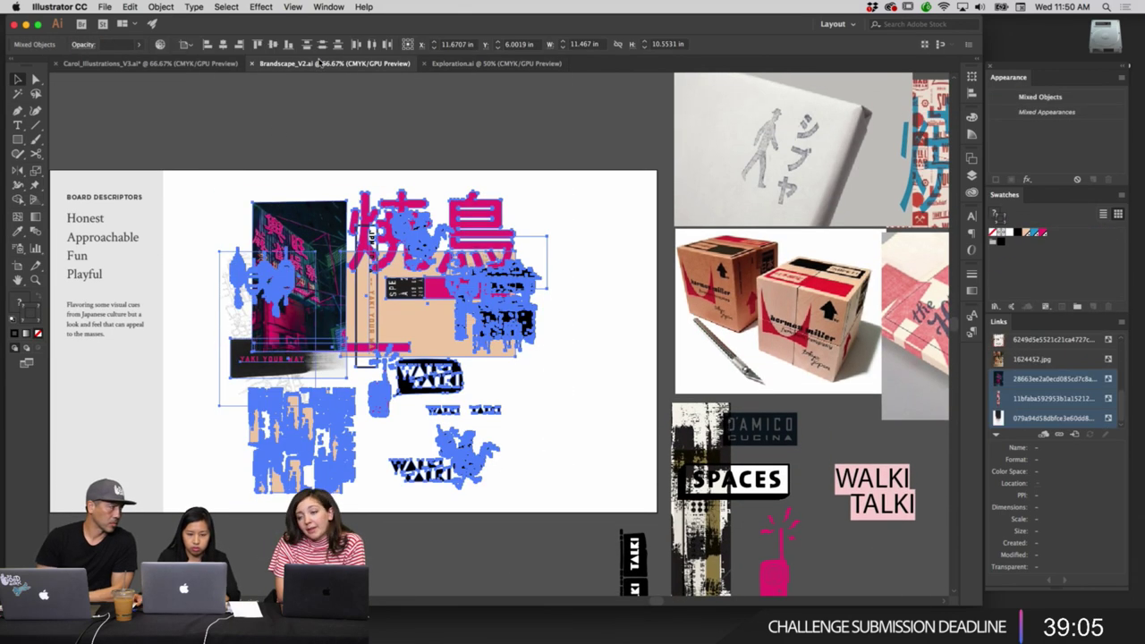
click(519, 68)
scroll(498, 158, left, 10)
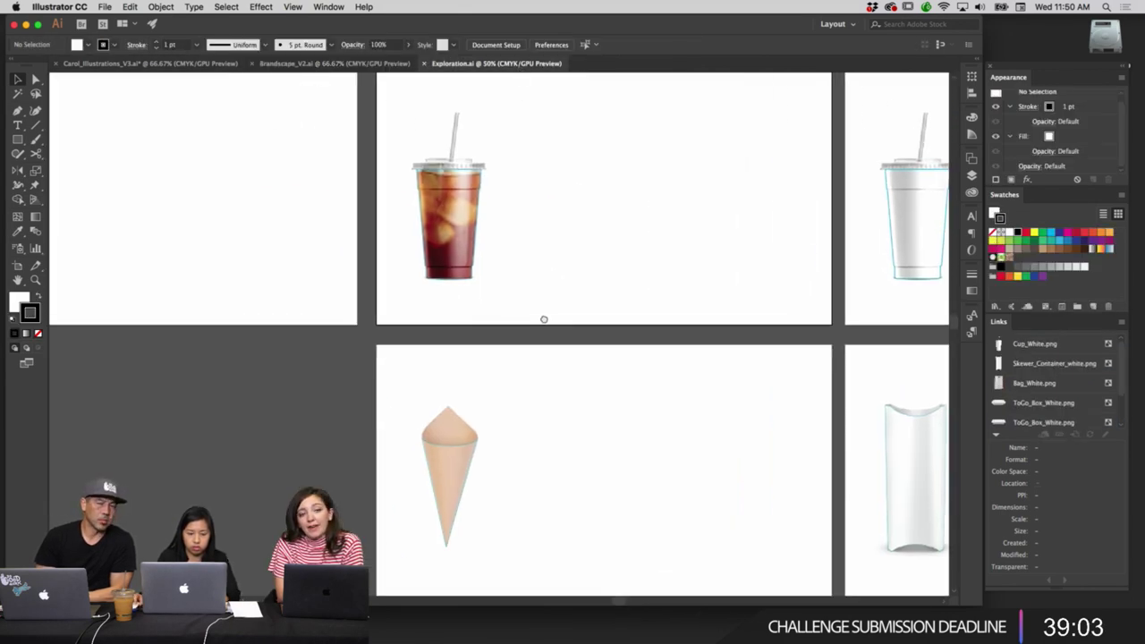
scroll(435, 310, up, 2)
key(super+v)
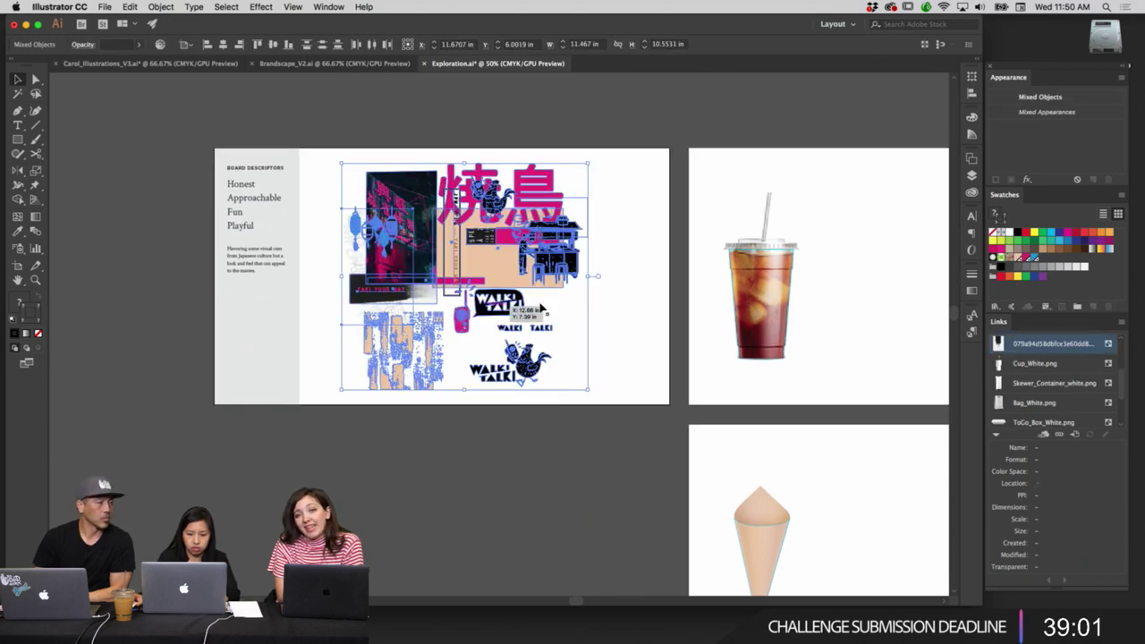
click(629, 270)
Compare the pasted collage and logos with the neighbouring cup and cone artboards.
scroll(631, 243, right, 5)
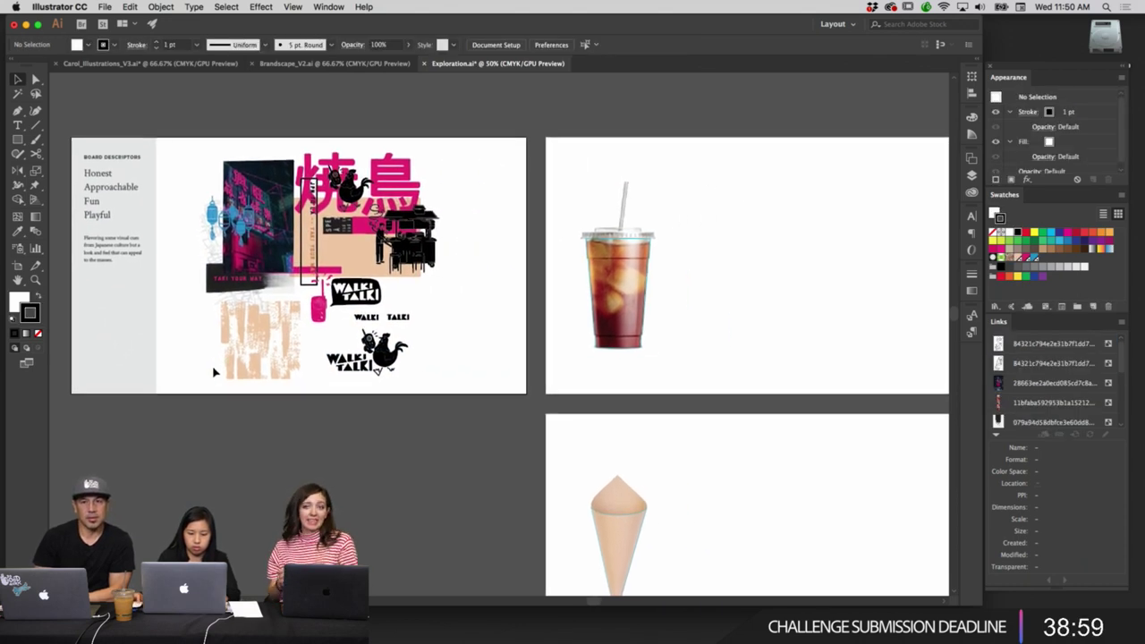
drag(462, 365, 389, 358)
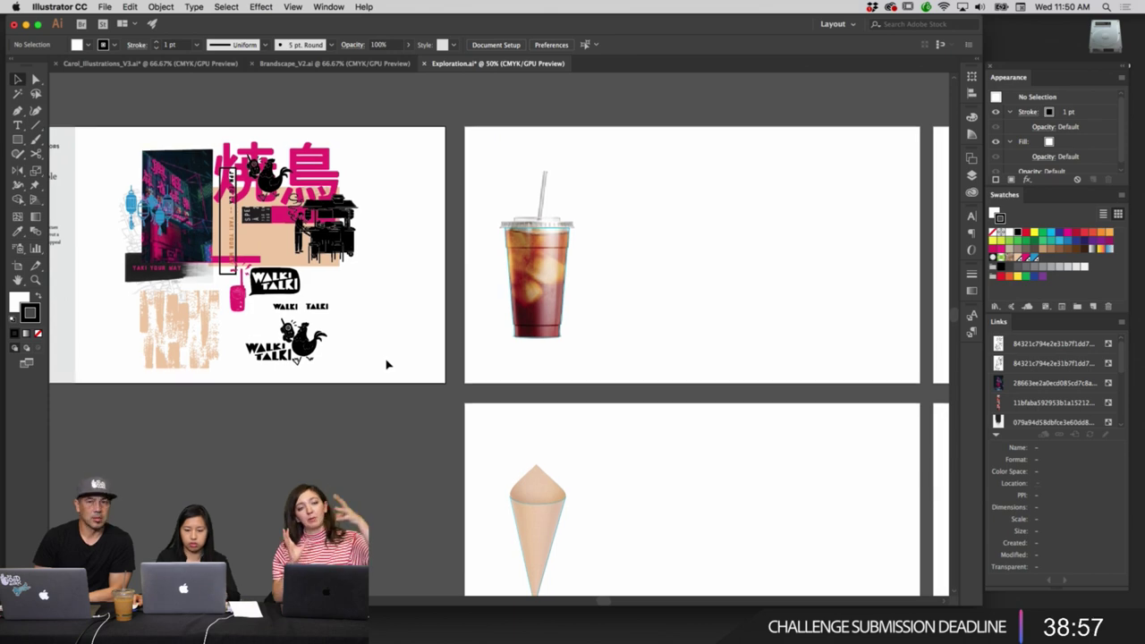
scroll(377, 364, right, 3)
scroll(377, 364, right, 2)
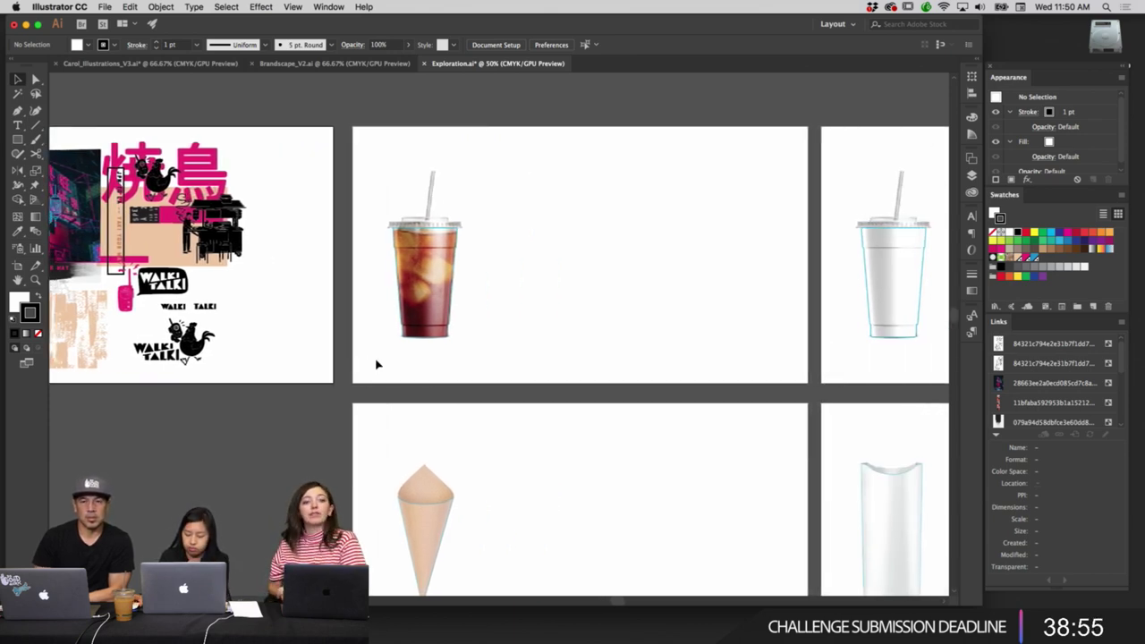
key(super+minus)
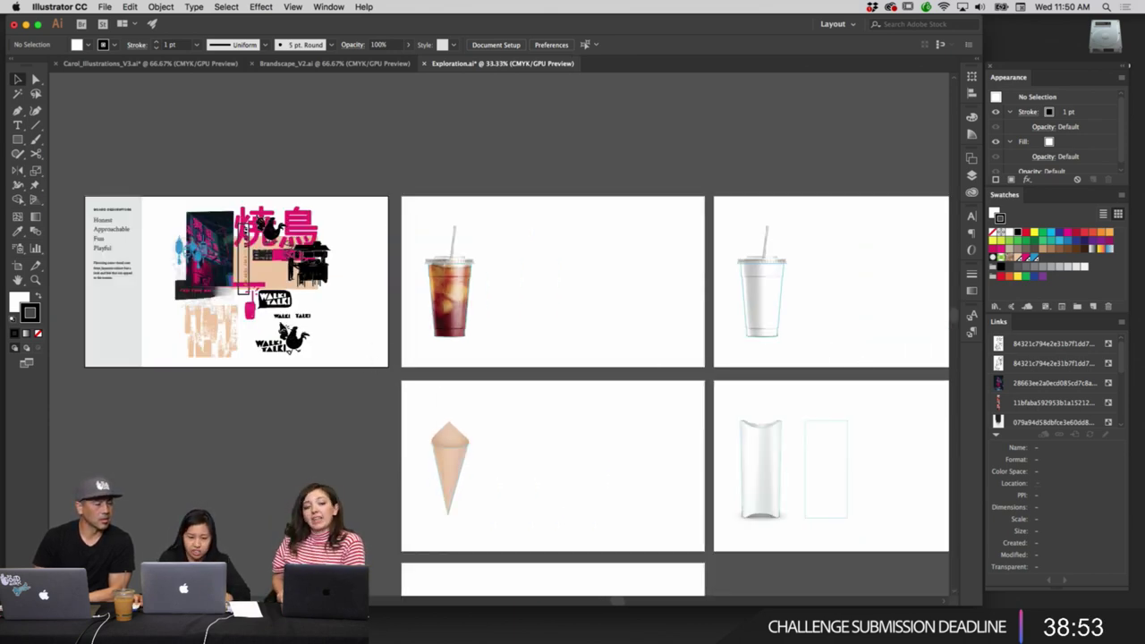
click(295, 340)
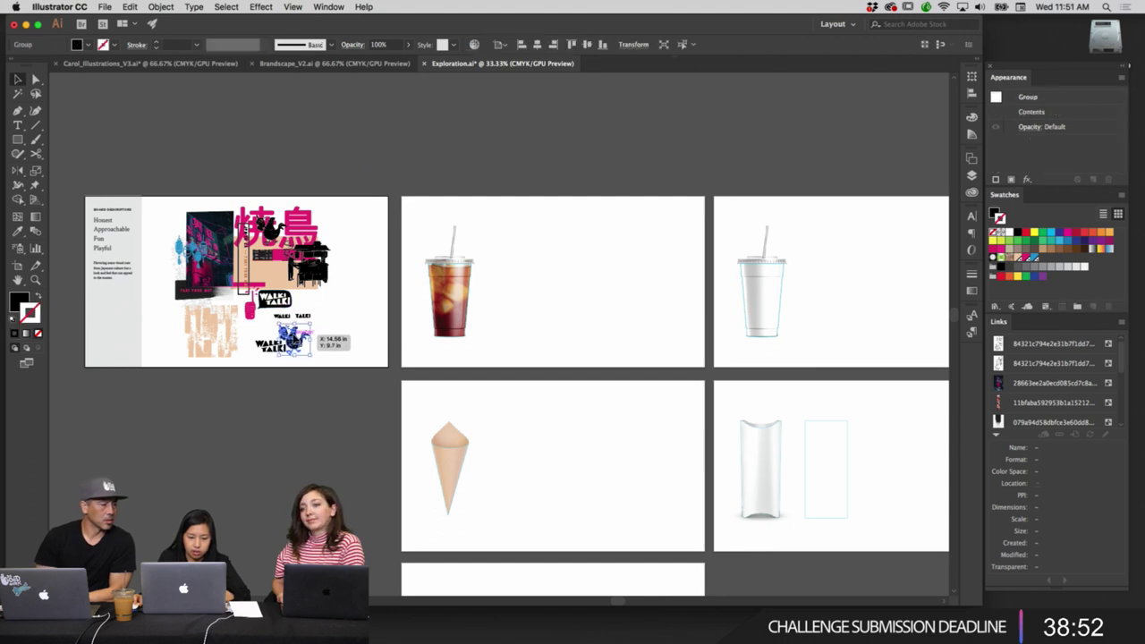
click(343, 361)
click(268, 346)
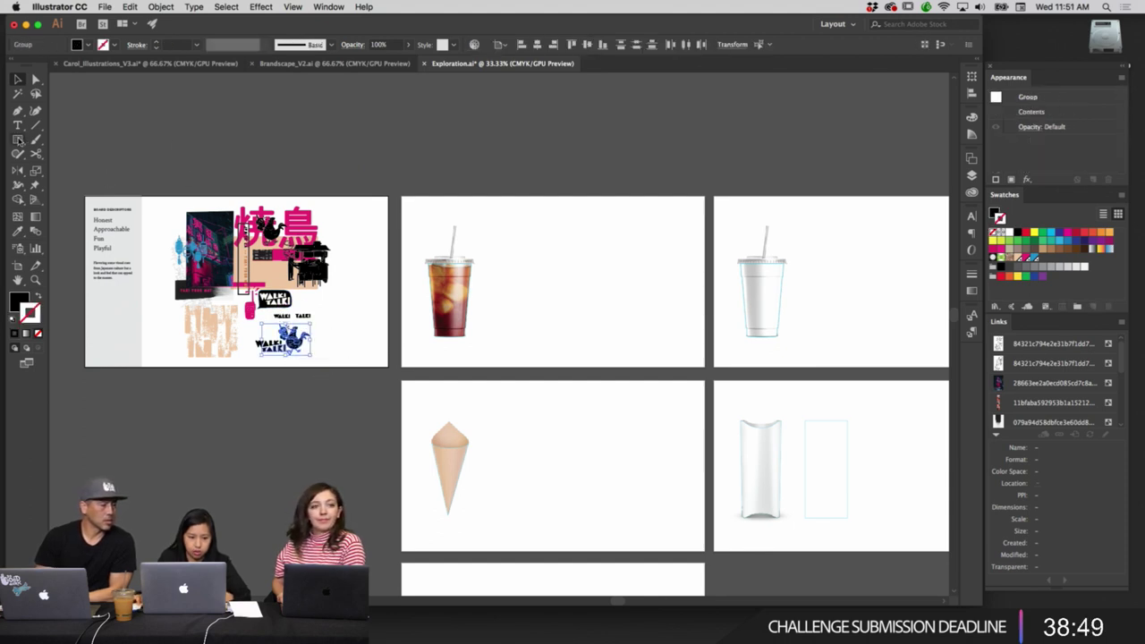
click(317, 369)
click(259, 337)
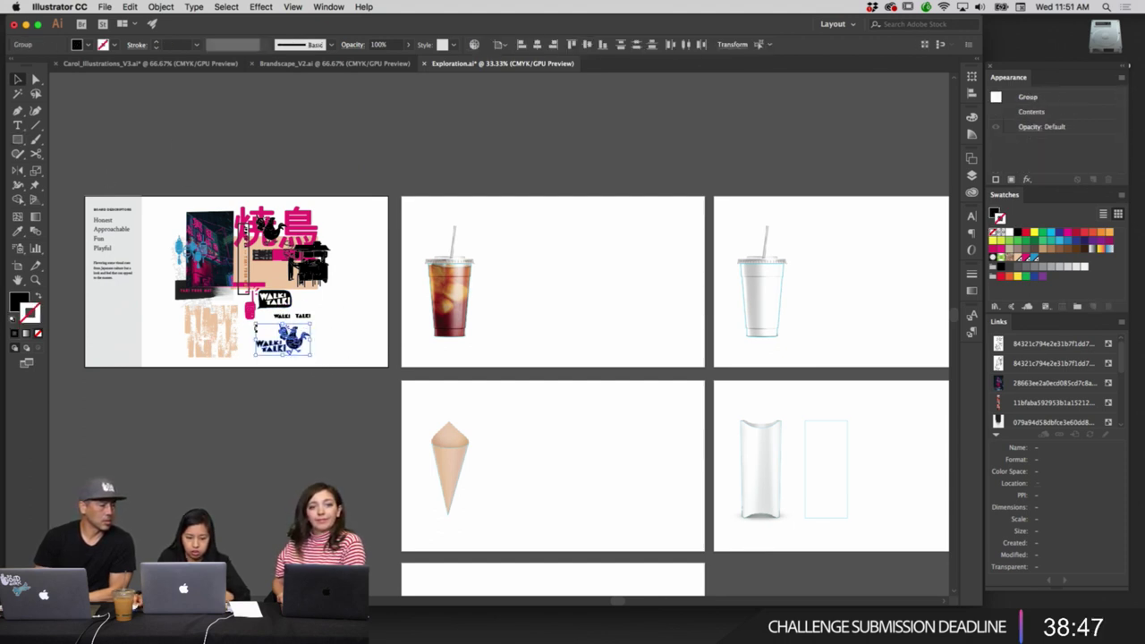
drag(521, 330, 483, 321)
scroll(496, 318, right, 3)
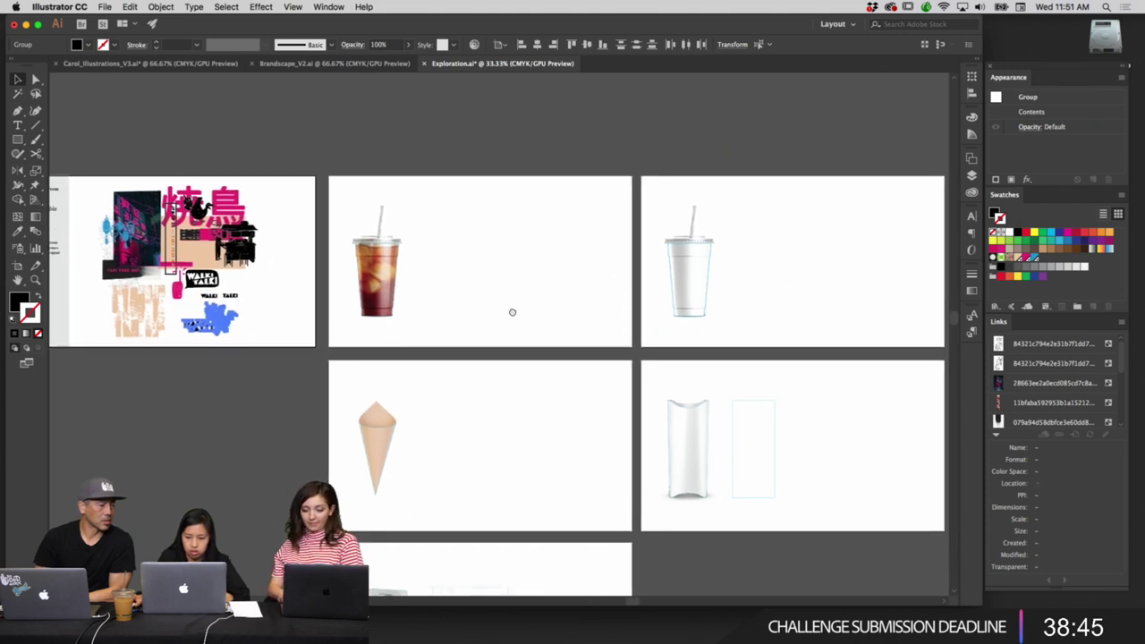
click(766, 327)
Move the paper bag artboard directly under the brand board artboard, level with the cone artboard.
scroll(452, 380, down, 3)
drag(452, 380, 570, 289)
click(18, 266)
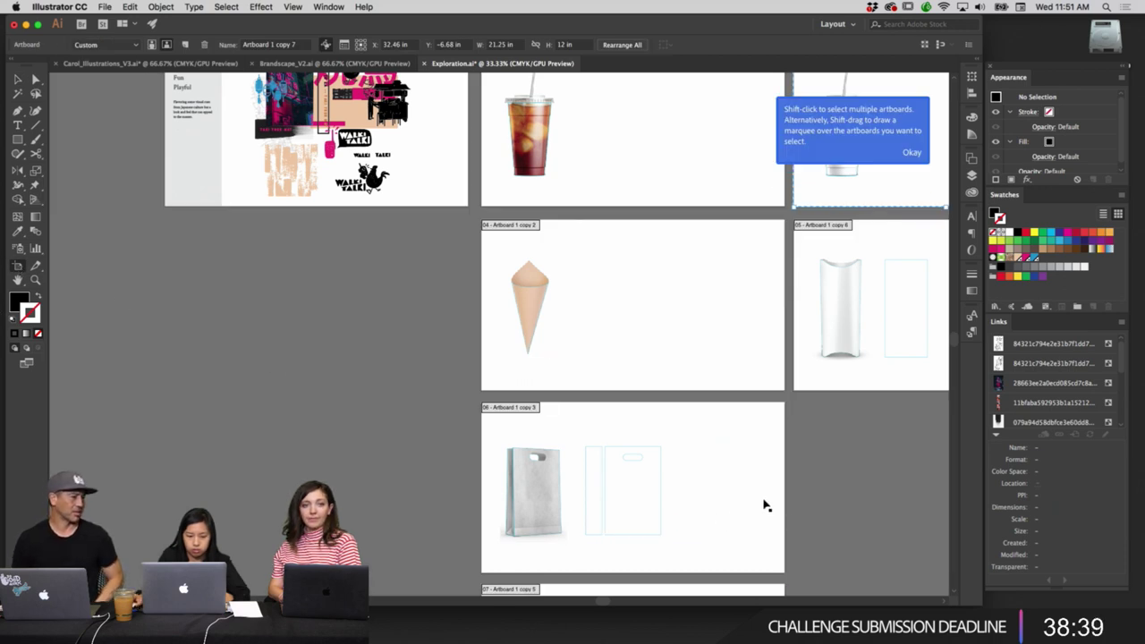
drag(761, 498, 445, 318)
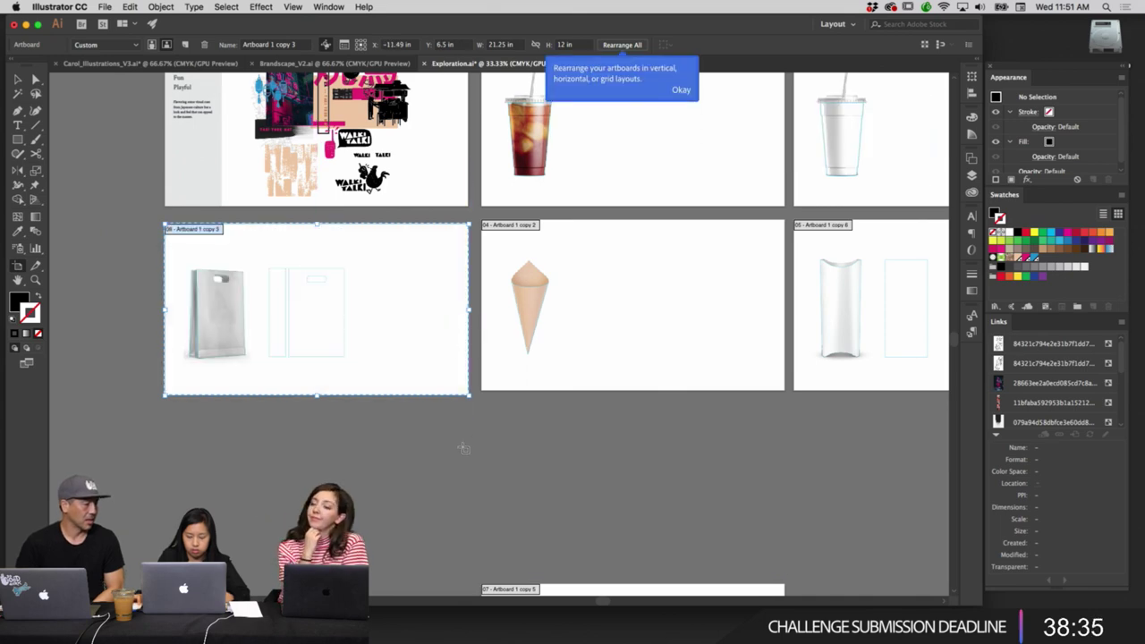
drag(429, 355, 429, 349)
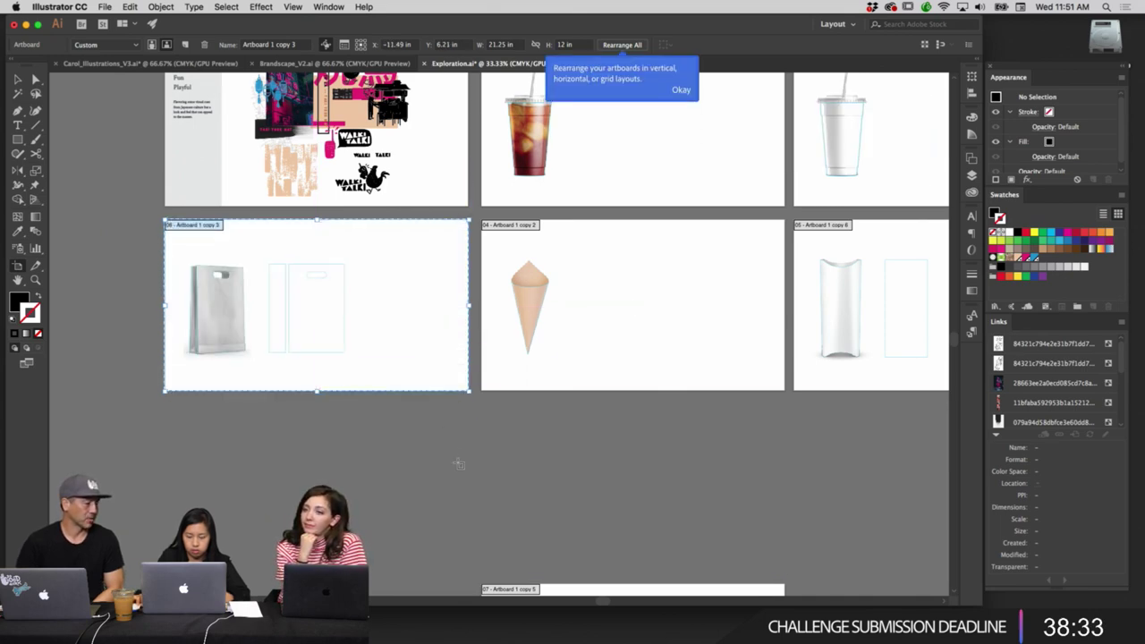
Move the takeout container artboard directly below the paper bag artboard and leave artboard editing.
drag(511, 509, 531, 278)
drag(577, 495, 259, 306)
scroll(576, 371, up, 5)
scroll(575, 370, left, 3)
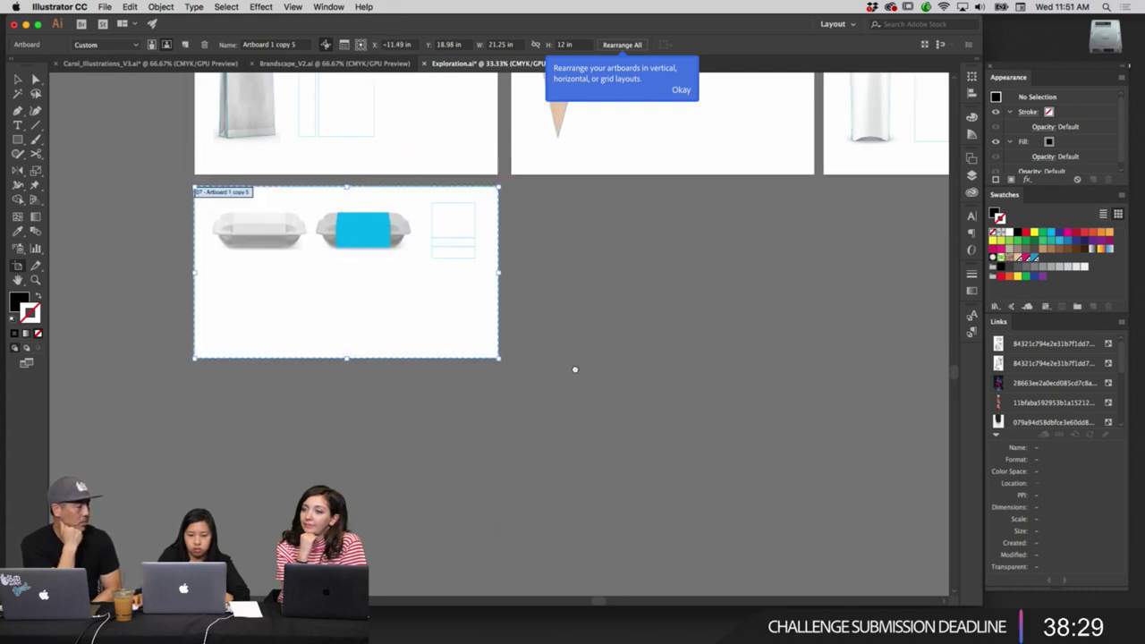
key(Escape)
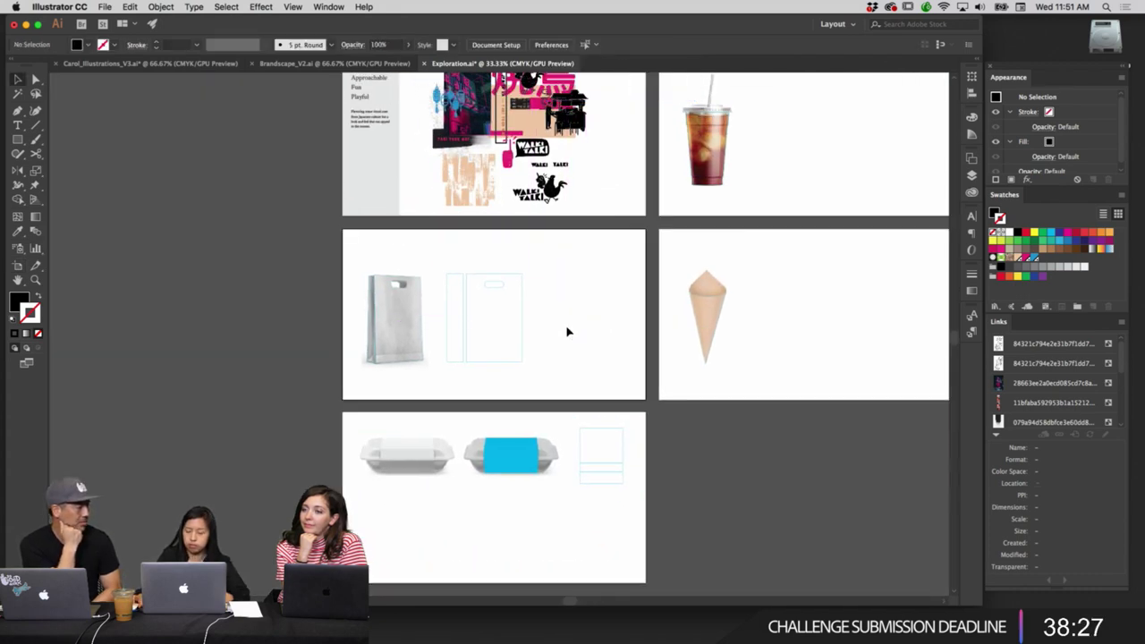
scroll(567, 333, up, 1)
scroll(567, 332, up, 3)
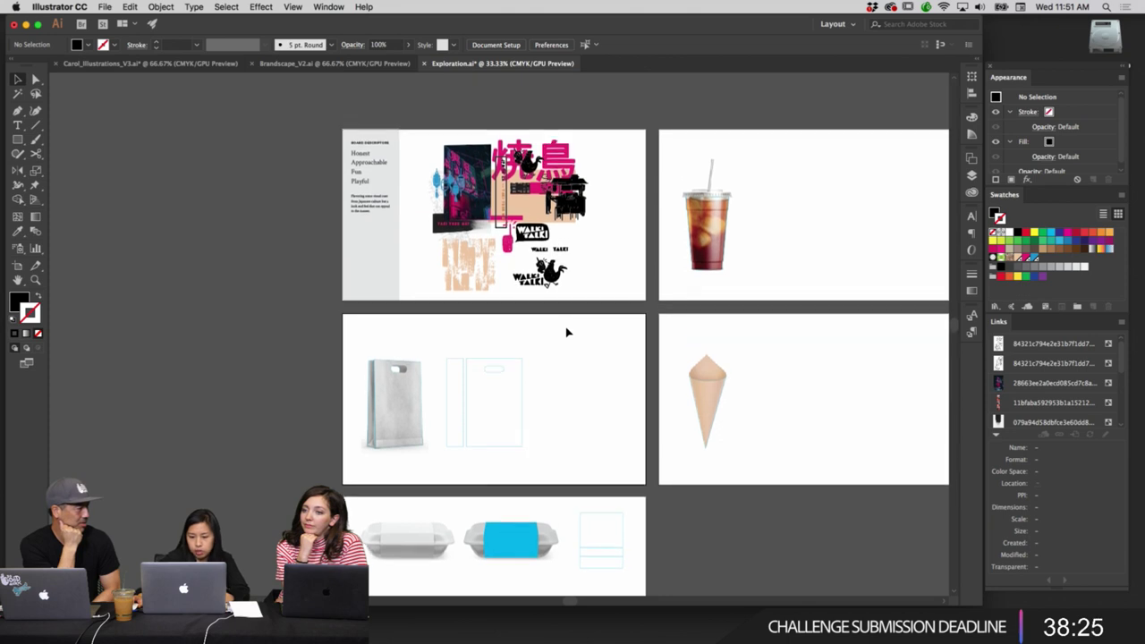
scroll(567, 333, right, 3)
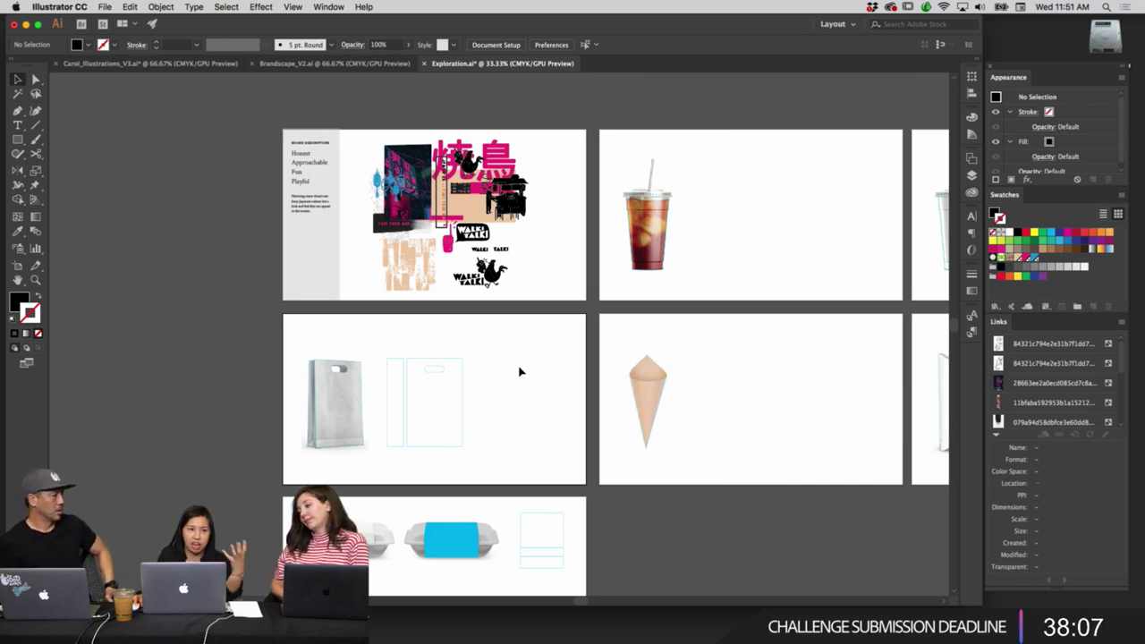
scroll(517, 369, down, 4)
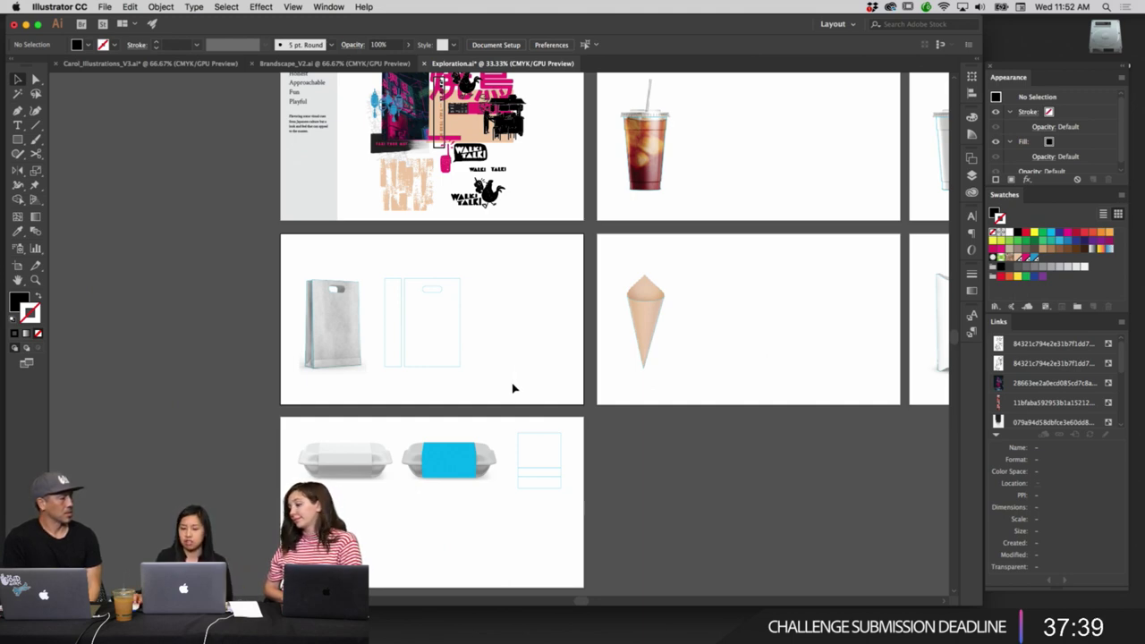
scroll(513, 388, up, 3)
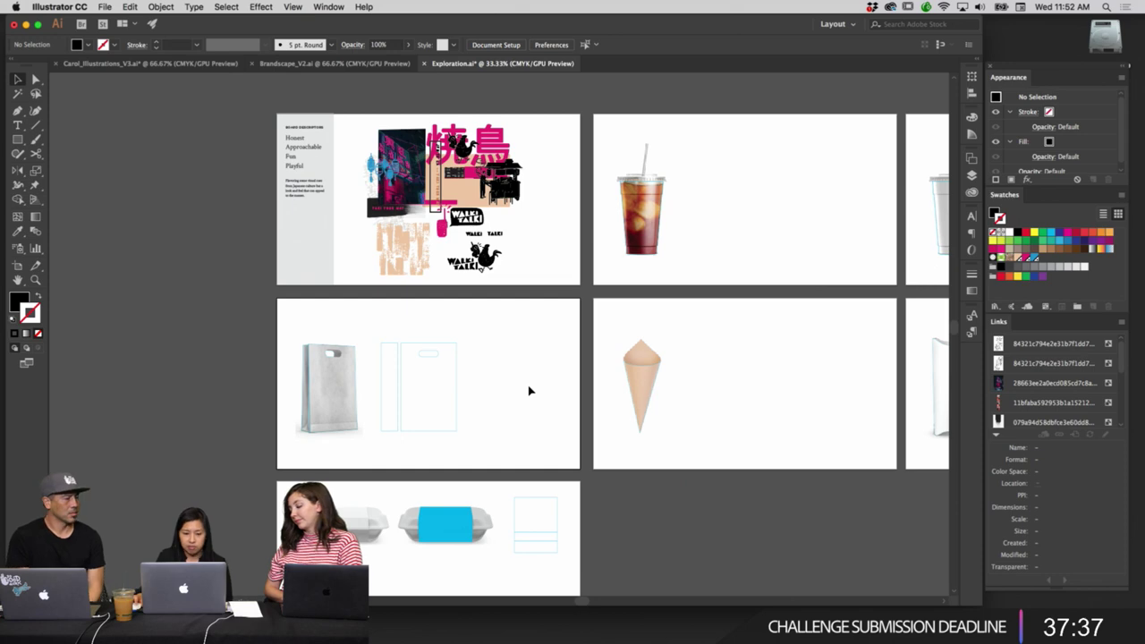
Fill the flat bag front shape with the peach colour sampled from the brand board, replacing its blue outline.
key(super+equal)
drag(519, 408, 524, 332)
drag(401, 242, 514, 399)
key(super+equal)
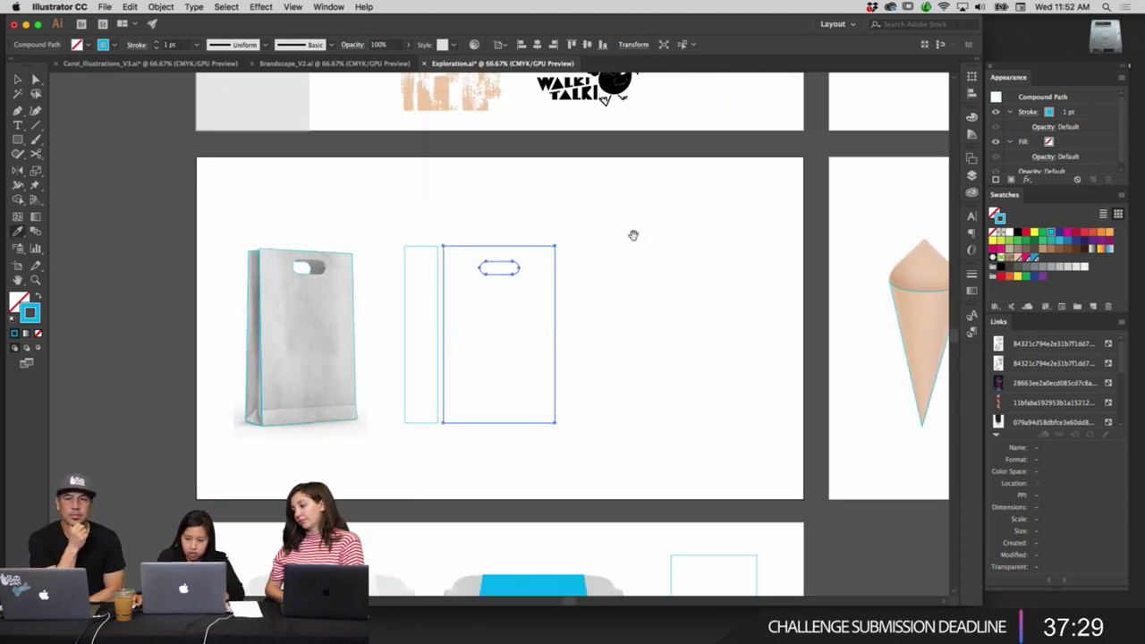
drag(631, 235, 534, 470)
click(499, 161)
scroll(611, 409, down, 3)
scroll(611, 409, left, 2)
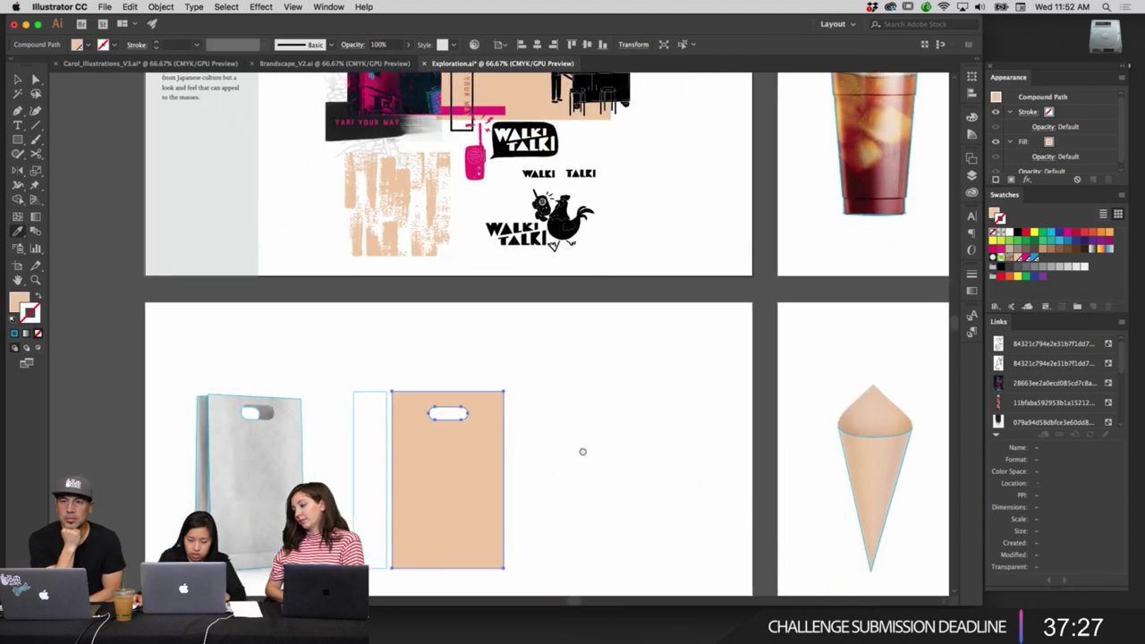
key(v)
scroll(585, 471, down, 1)
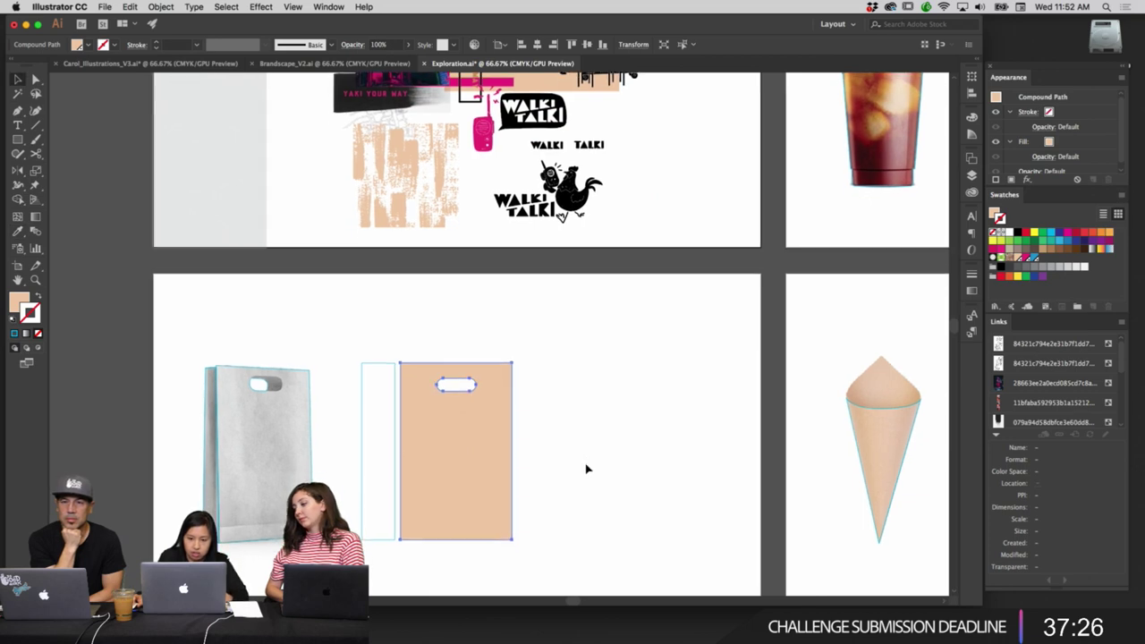
click(579, 382)
Copy the pink 焼鳥 lettering from the brand board onto the flat bag layout and scale it down across the front panel.
scroll(580, 386, up, 3)
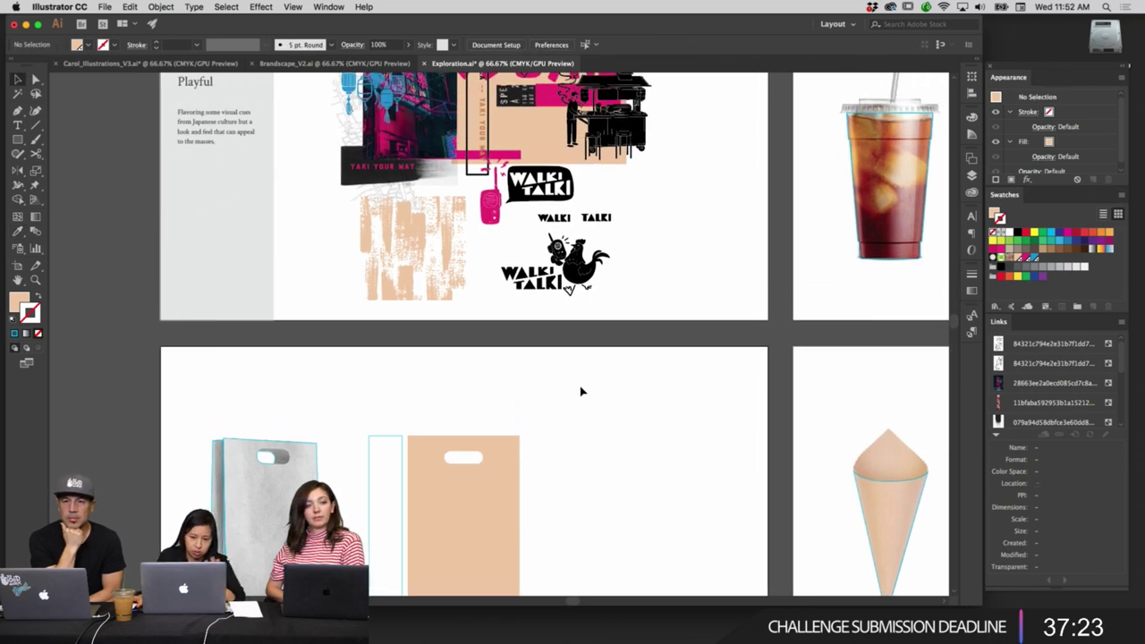
scroll(581, 391, up, 1)
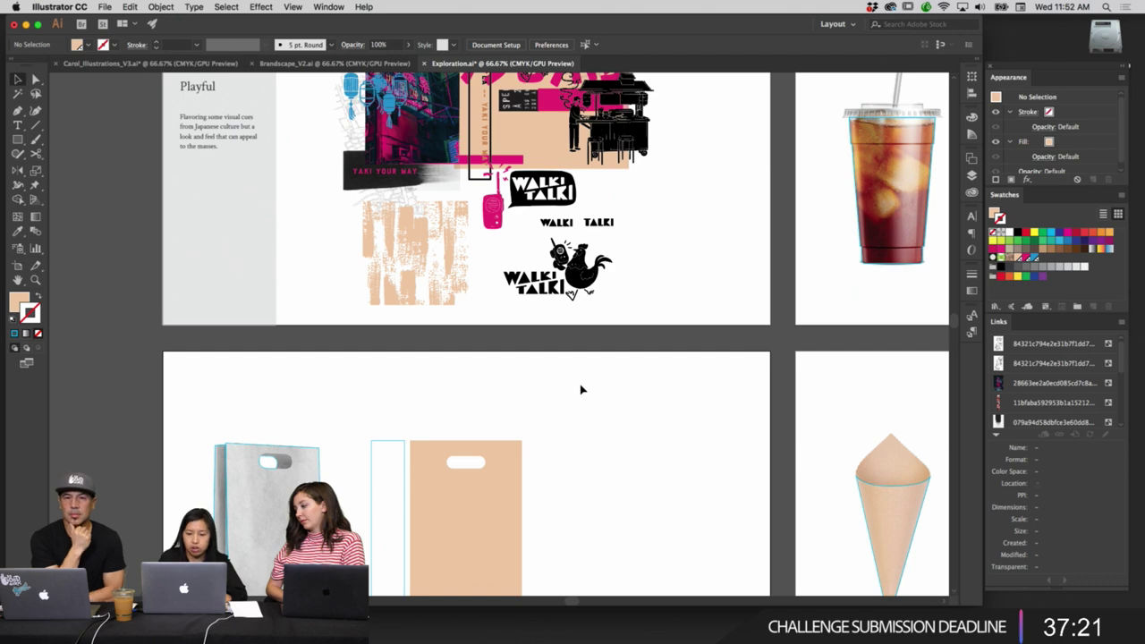
scroll(635, 230, up, 3)
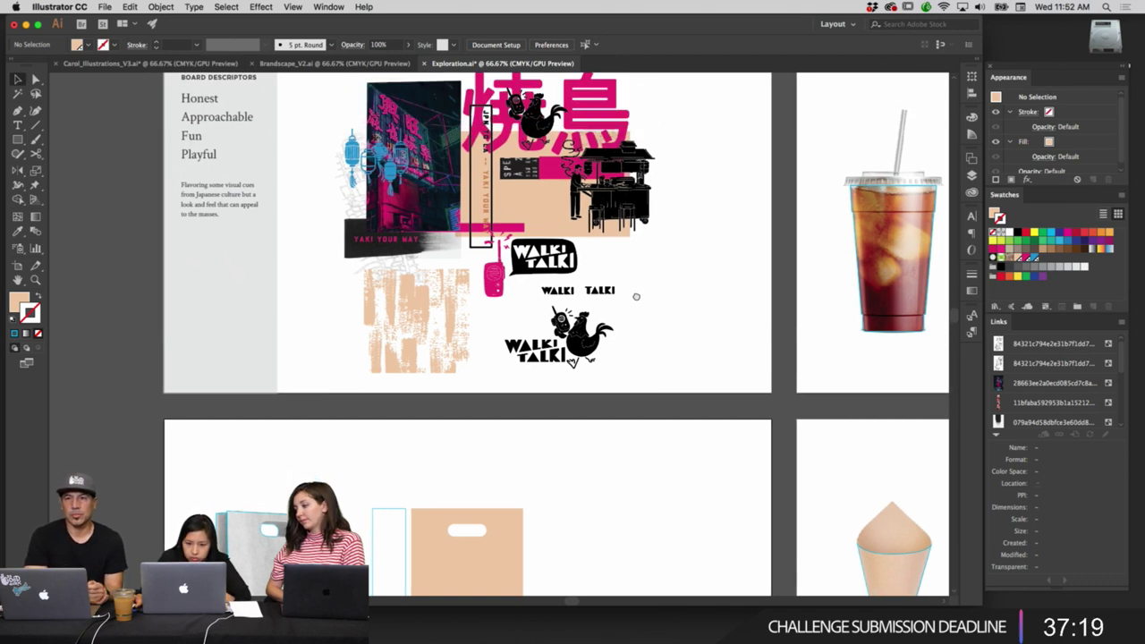
click(566, 104)
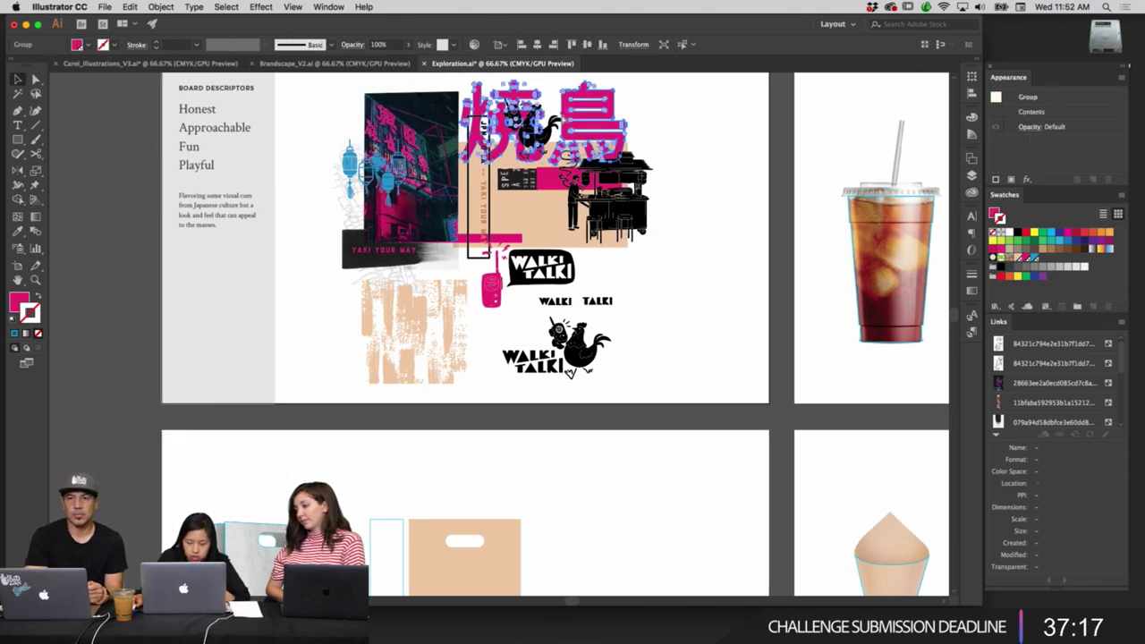
scroll(626, 250, down, 6)
key(super+v)
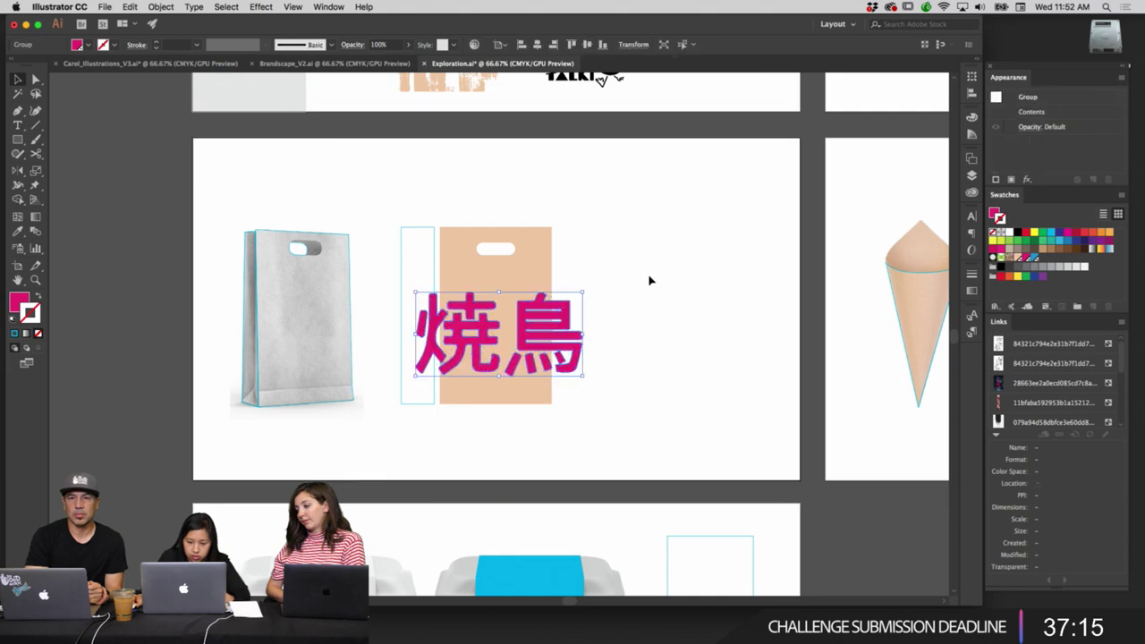
drag(586, 379, 548, 356)
click(635, 329)
Fill the narrow bag side panel with black sampled from the rooster logo on the brand board.
click(413, 238)
scroll(454, 375, up, 5)
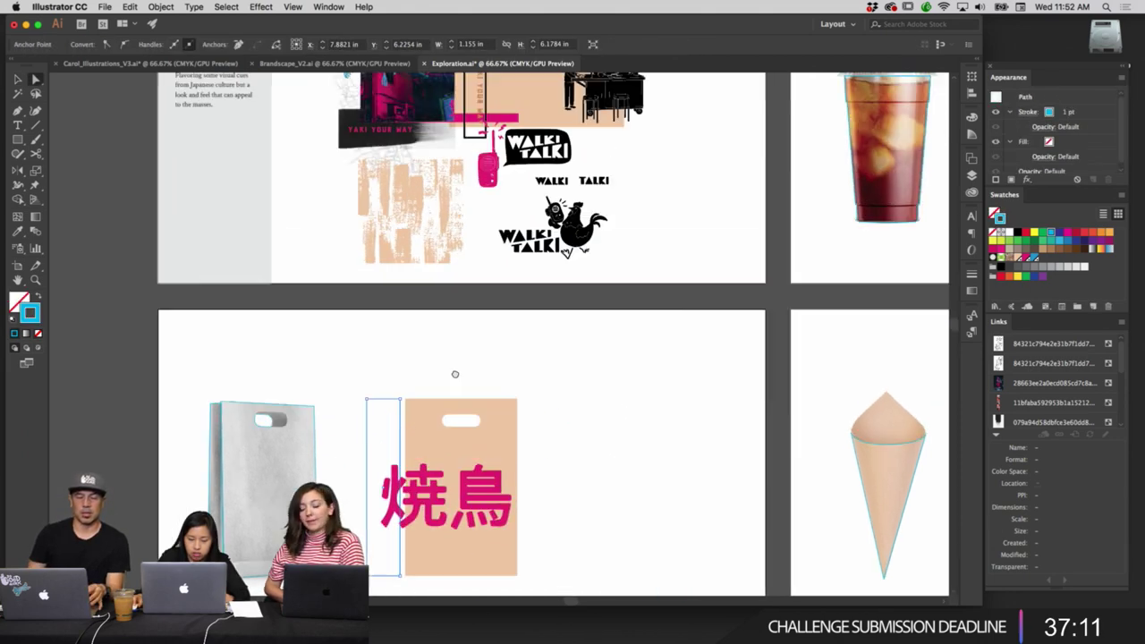
key(i)
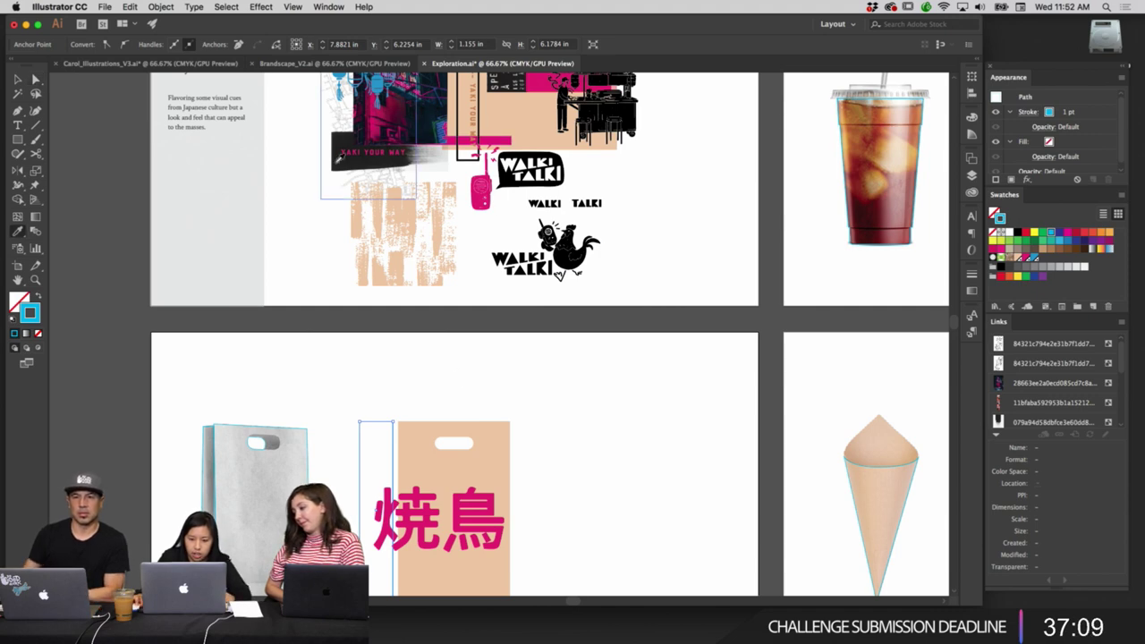
click(558, 277)
key(super+shift+a)
key(v)
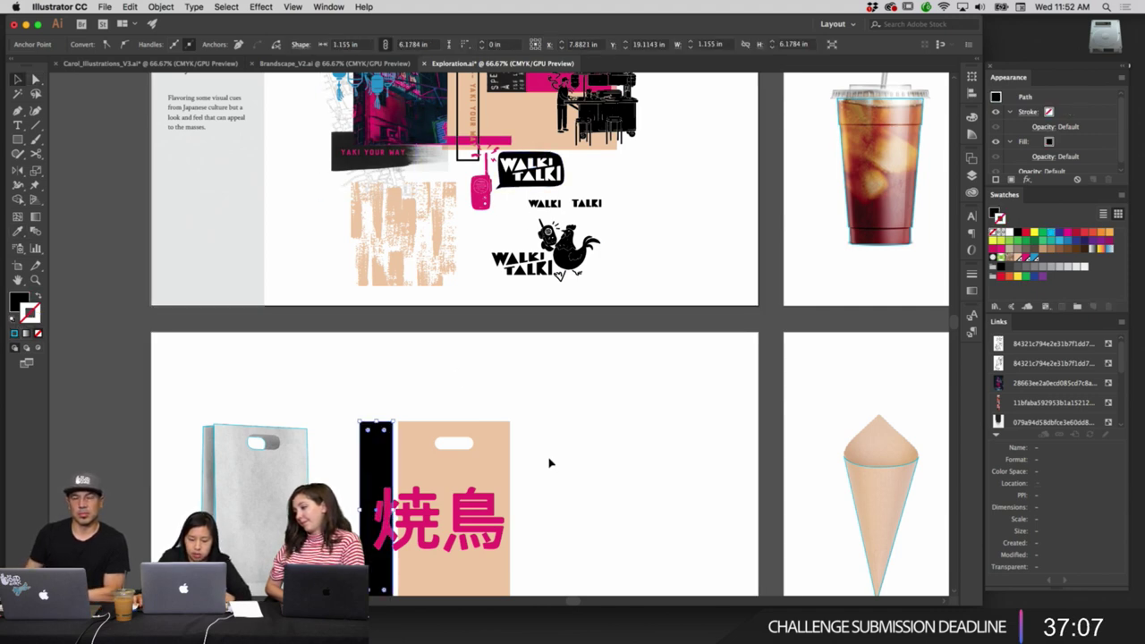
Shrink the 焼鳥 lettering slightly and shift it further over the black side panel.
drag(554, 480, 557, 397)
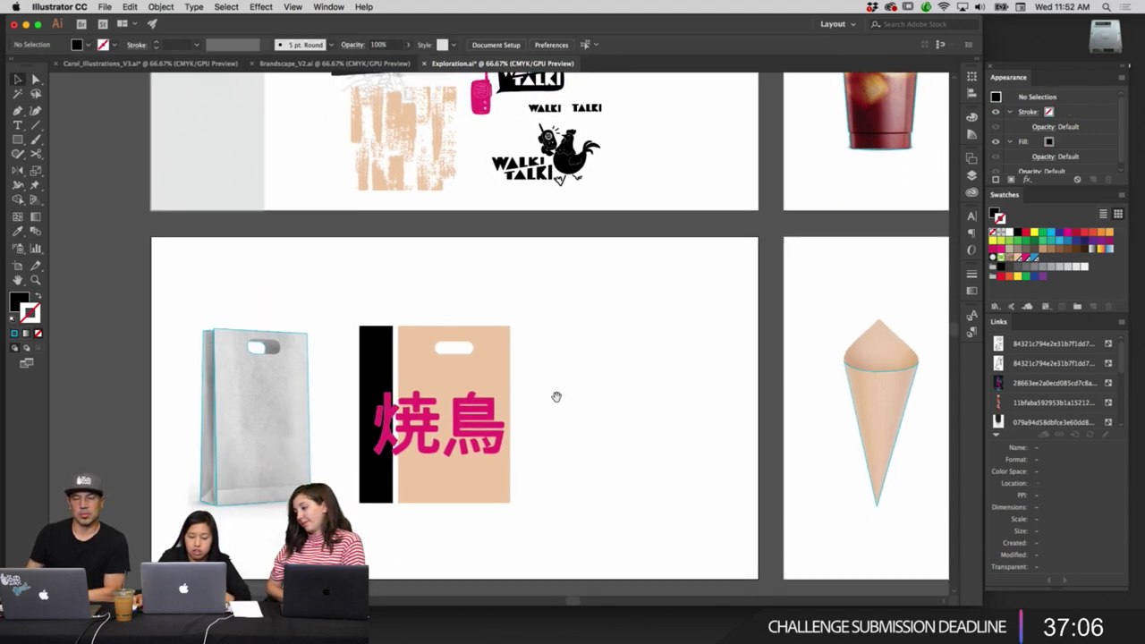
click(458, 414)
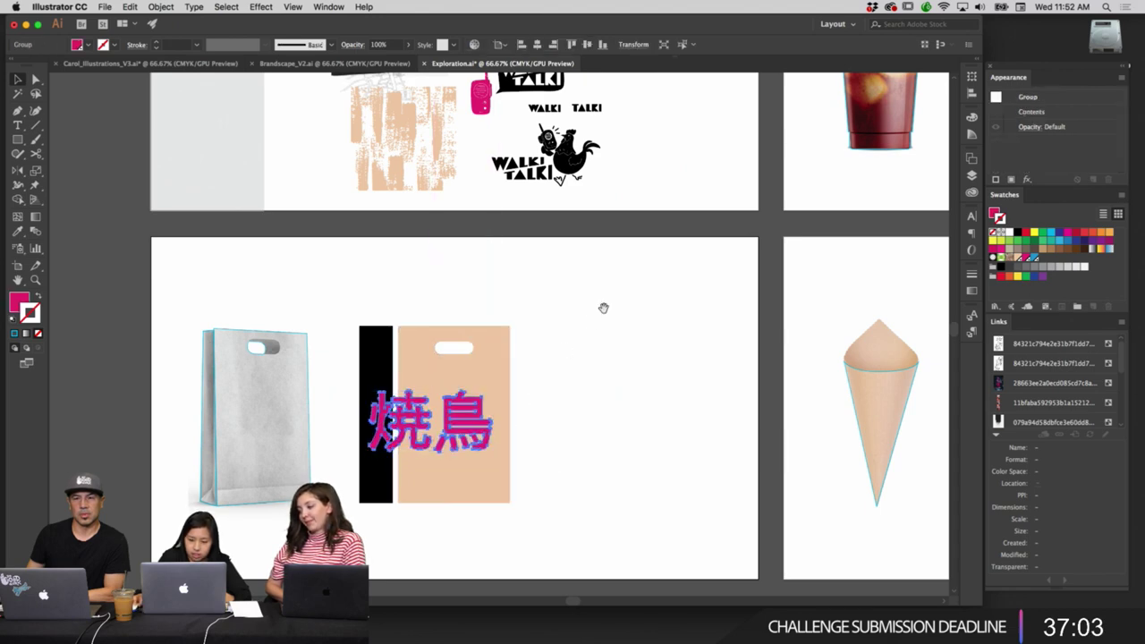
Select the complete Walki Talki logo with its lettering and rooster on the brand board.
drag(604, 308, 585, 468)
click(499, 349)
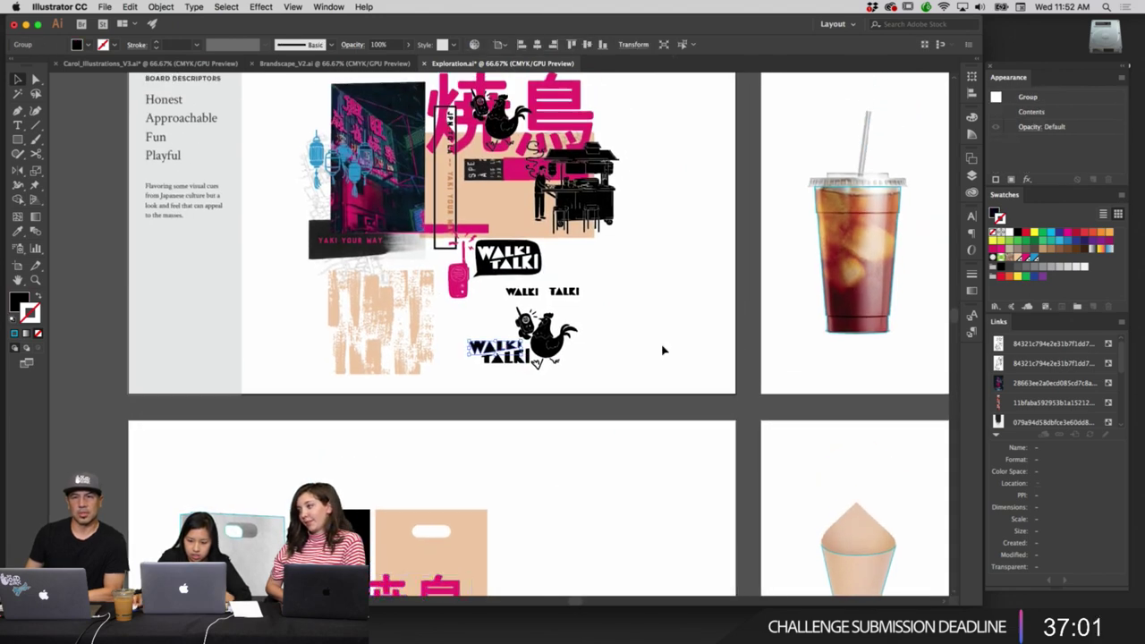
key(super+shift+a)
click(522, 263)
click(553, 277)
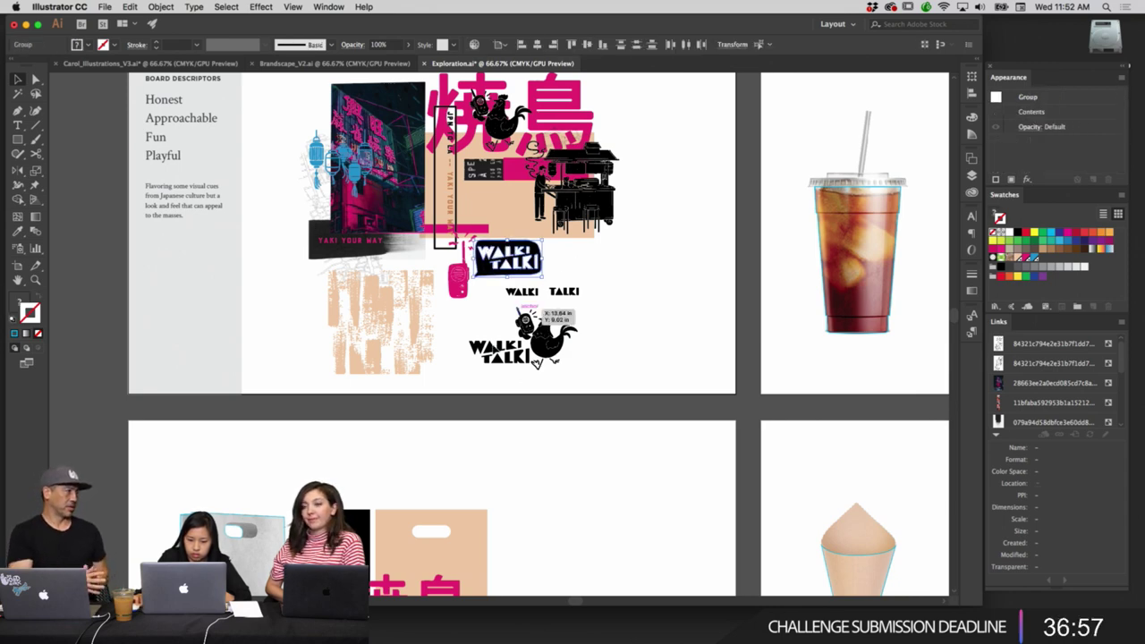
click(498, 351)
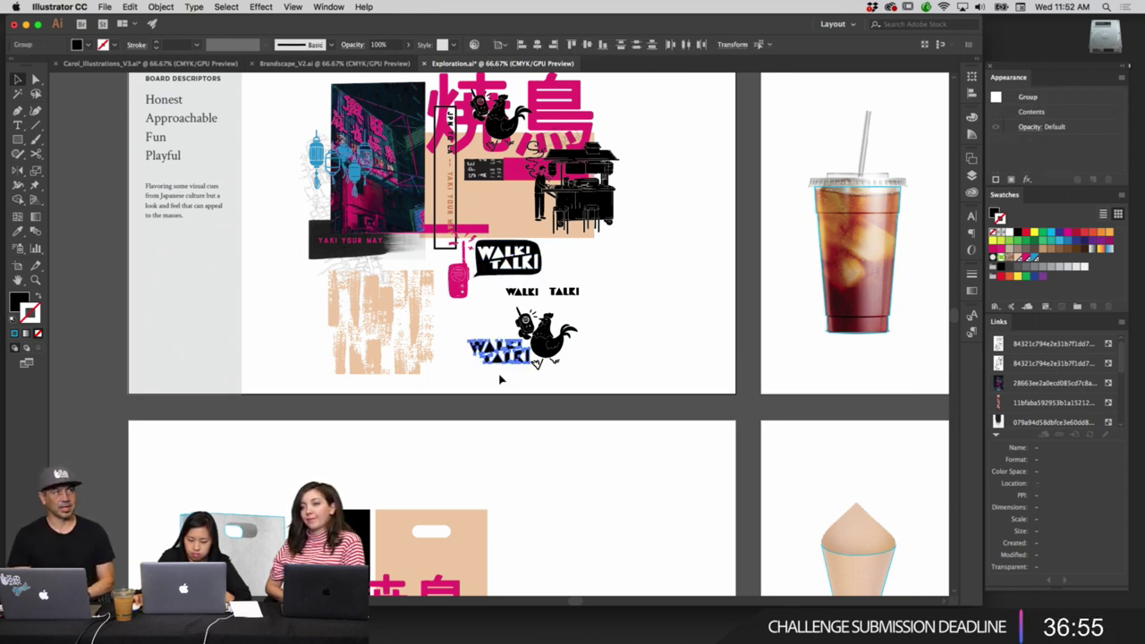
click(595, 388)
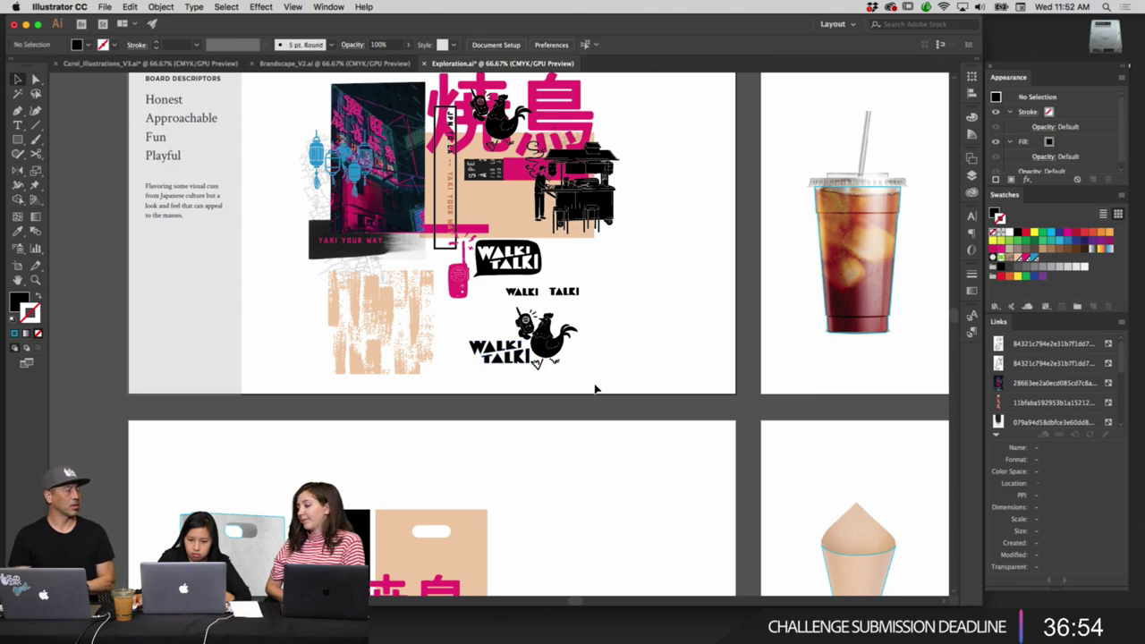
click(487, 331)
scroll(650, 307, down, 5)
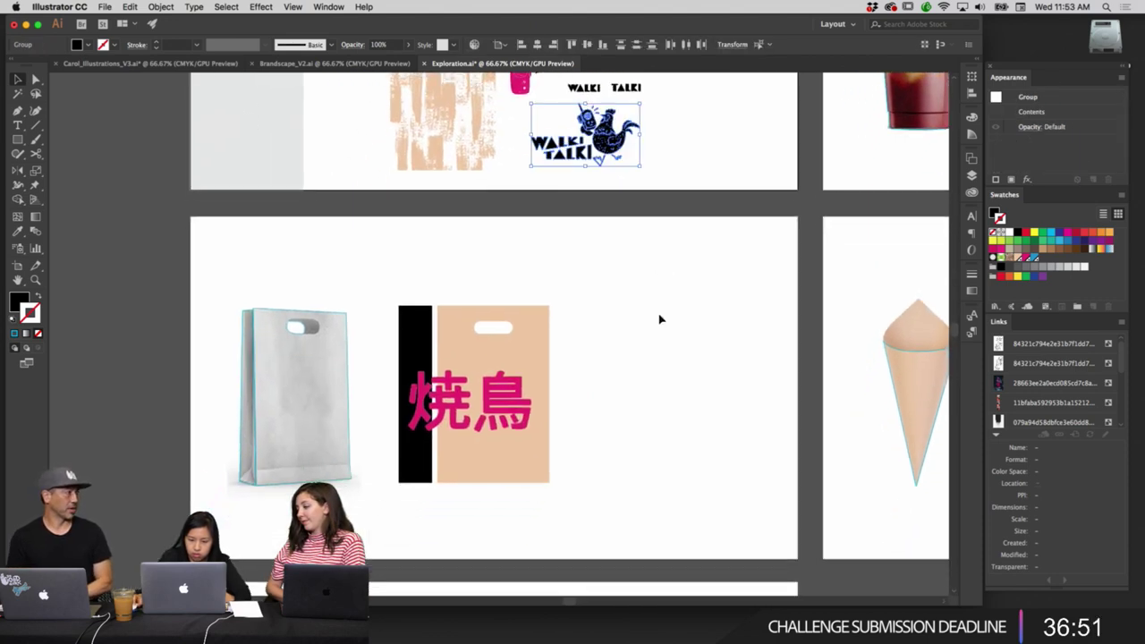
Copy the standing rooster holding a walkie-talkie from Carol_Illustrations_V3.ai into the flat bag layout in Exploration.ai.
click(277, 64)
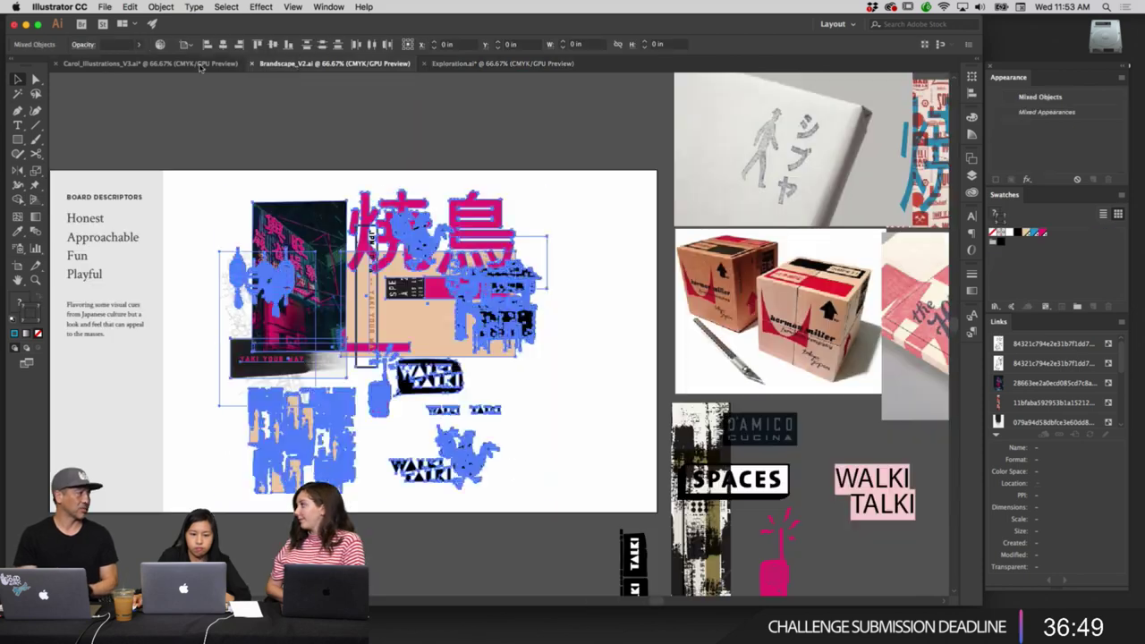
click(200, 64)
drag(685, 238, 309, 242)
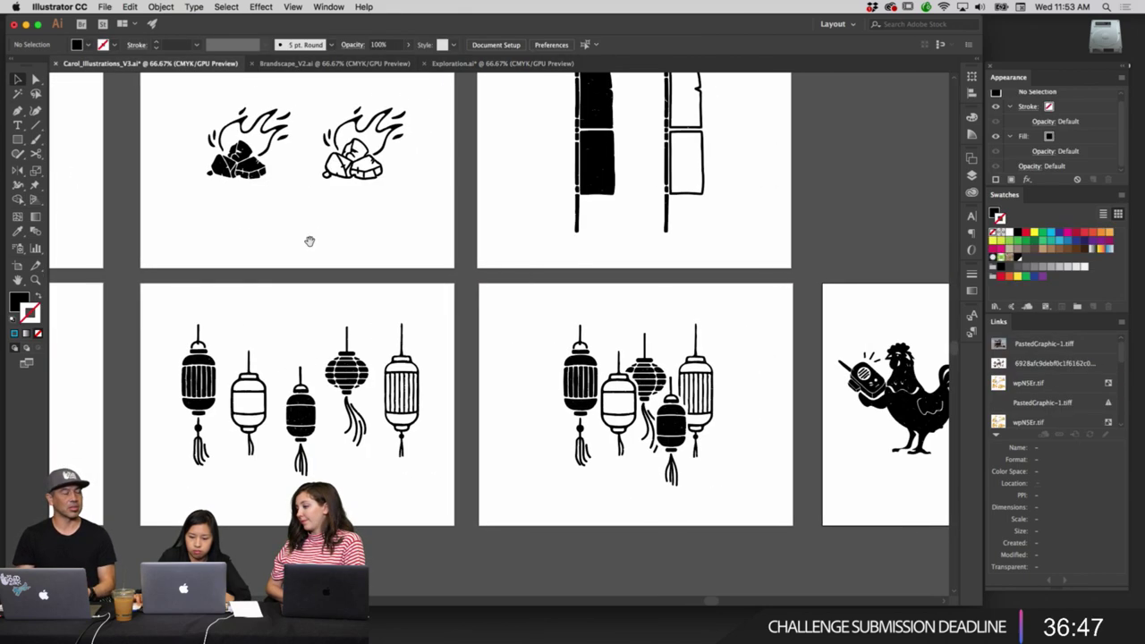
scroll(672, 286, right, 5)
scroll(672, 286, down, 1)
drag(717, 425, 718, 427)
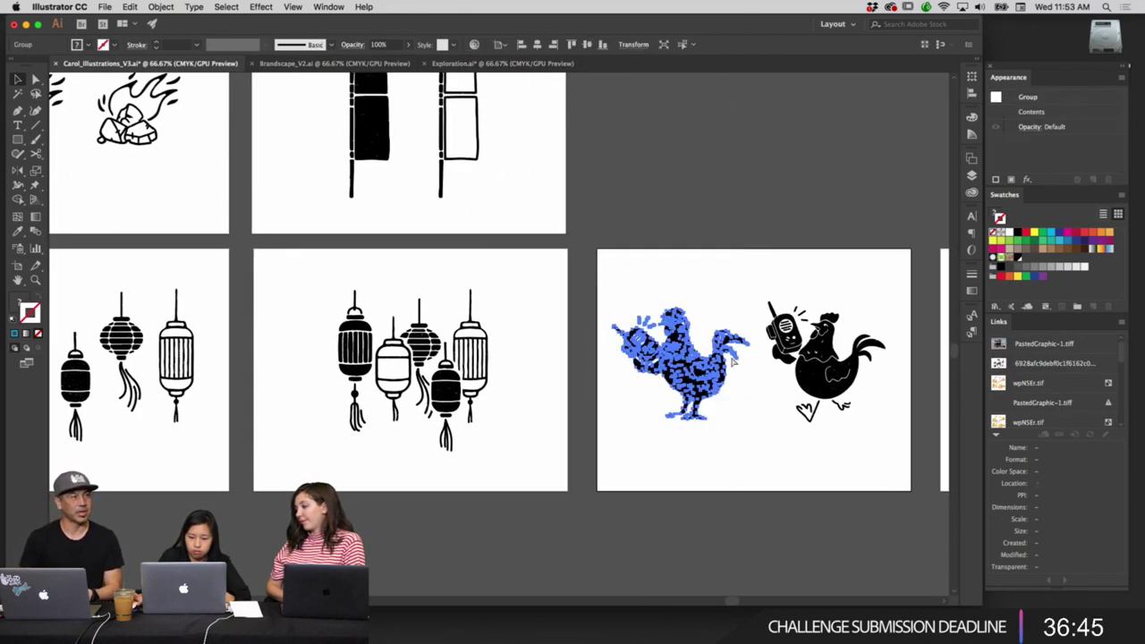
click(331, 64)
click(479, 64)
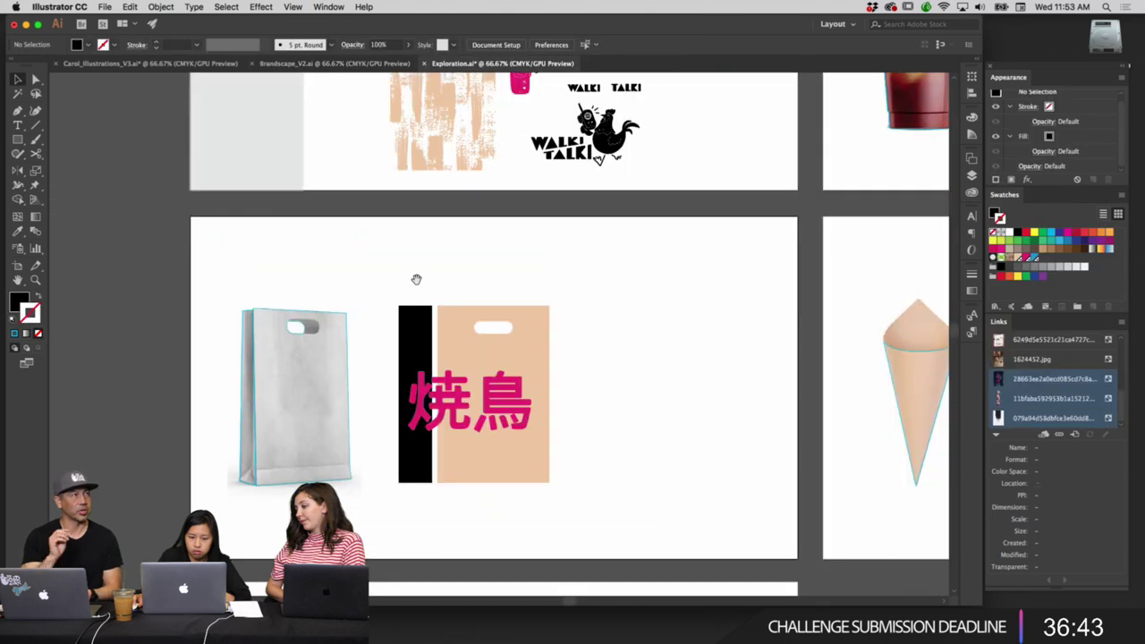
scroll(665, 222, down, 2)
key(cmd+v)
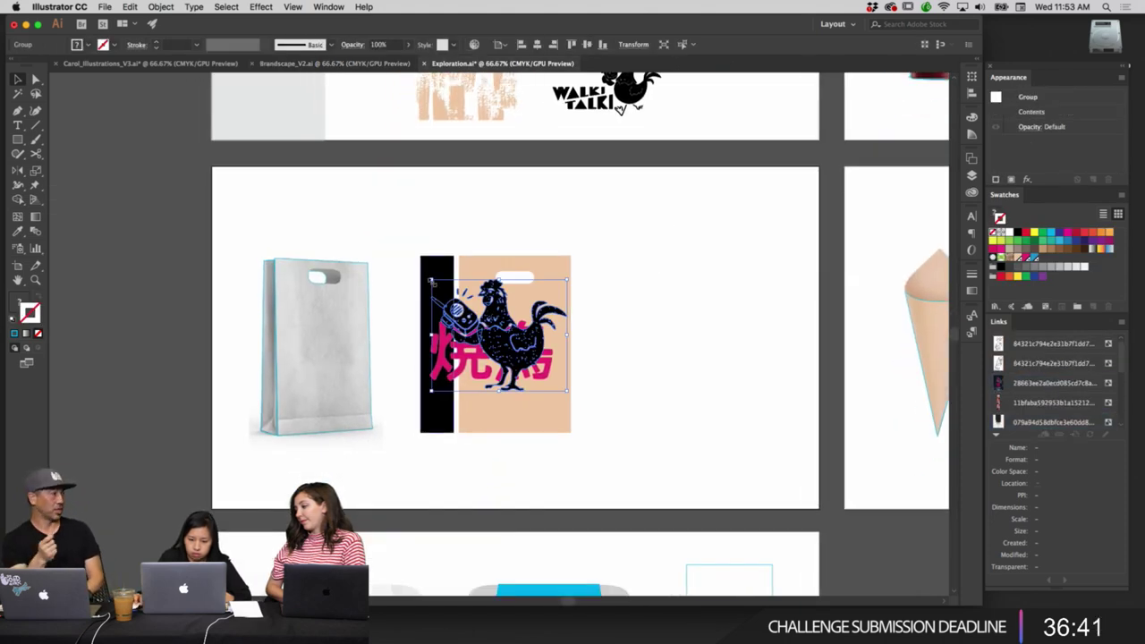
Scale down the rooster and place it over the lower part of the 鳥 character on the front panel.
drag(430, 281, 472, 313)
drag(528, 360, 543, 378)
drag(472, 315, 496, 345)
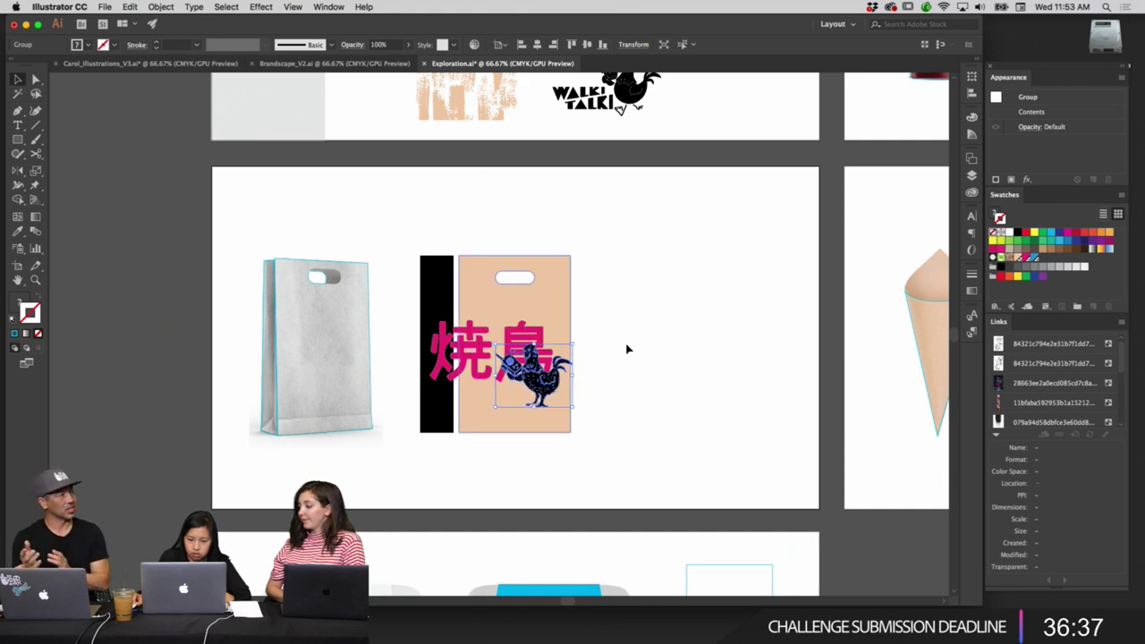
click(628, 349)
key(cmd+equal)
key(cmd+equal)
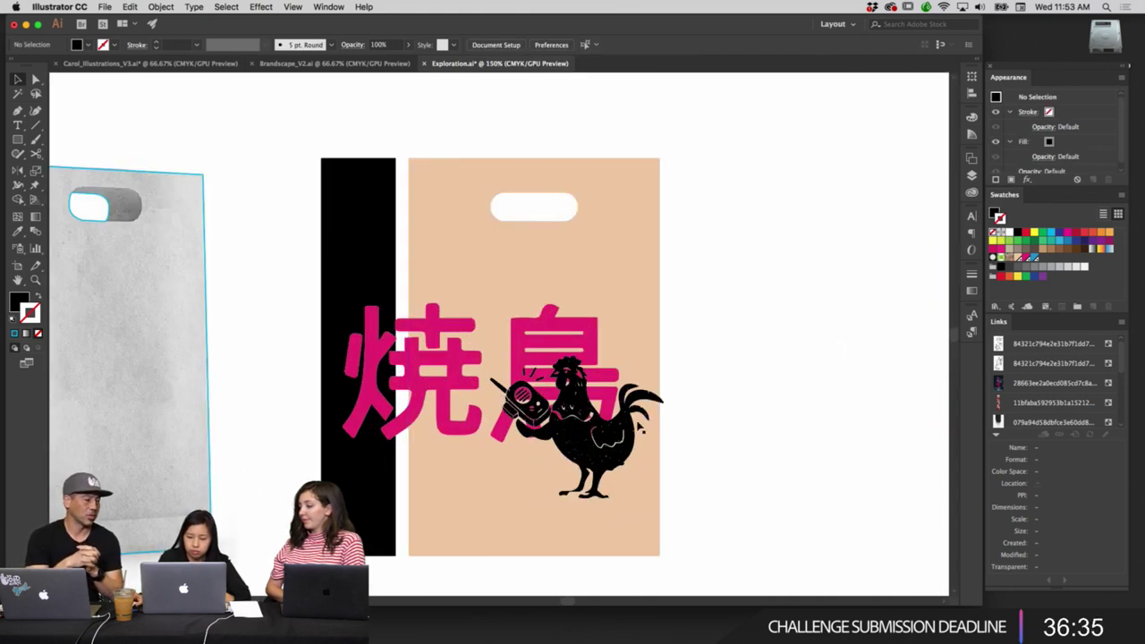
click(572, 420)
drag(488, 357, 485, 368)
drag(658, 438, 652, 438)
click(746, 402)
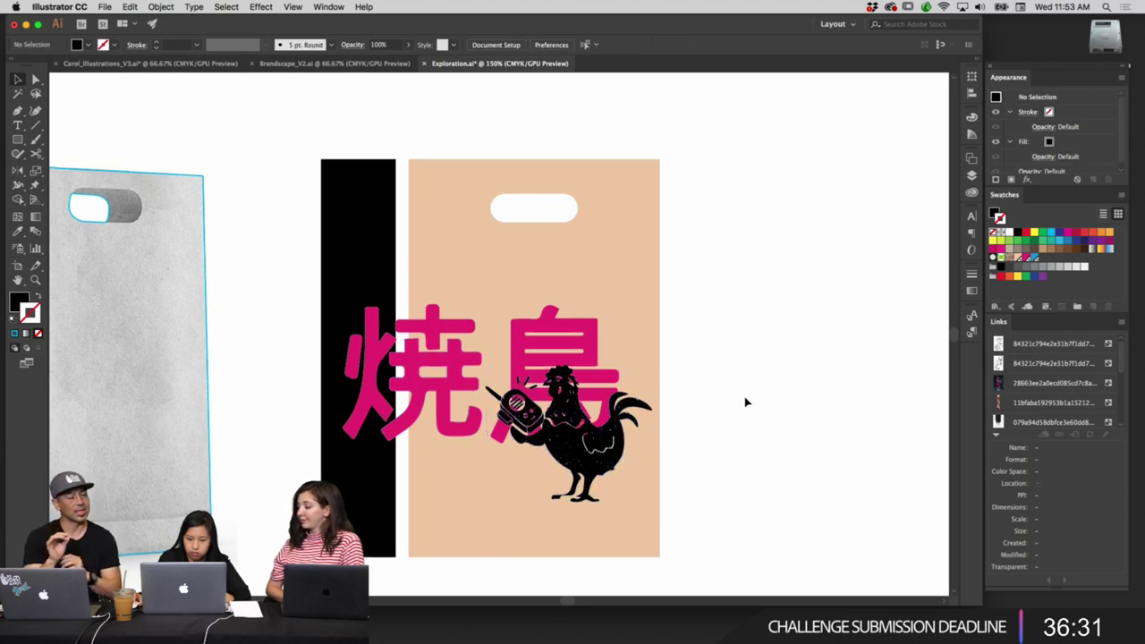
Copy the WALKI TALKI wordmark from the brand board rooster logo and place it just above the 焼鳥 lettering on the front panel.
scroll(747, 403, up, 10)
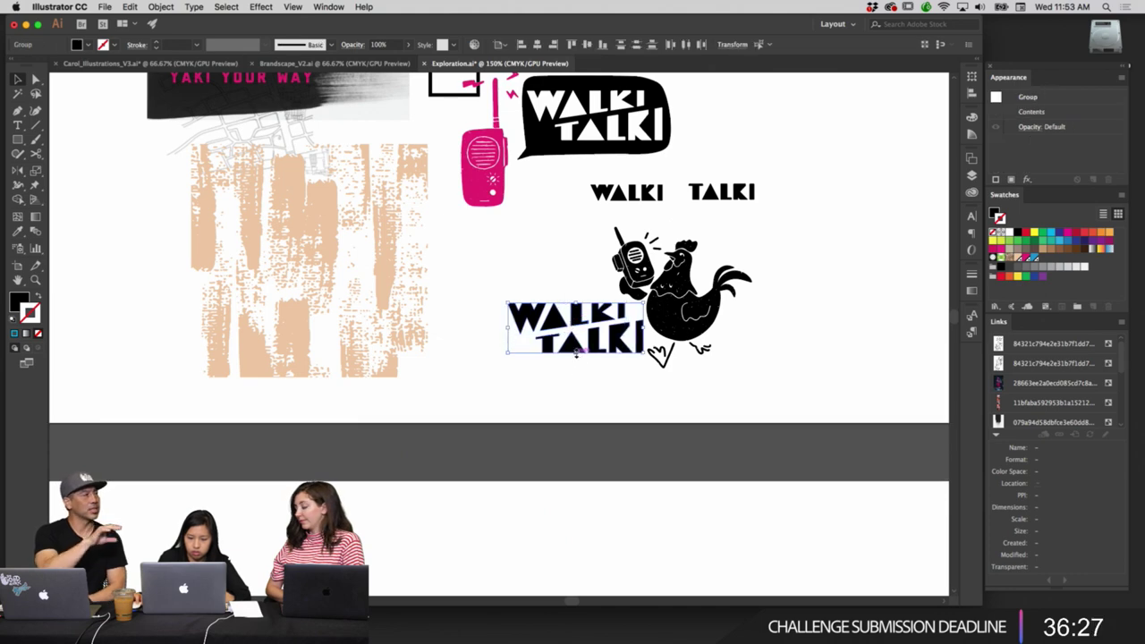
drag(504, 331, 577, 356)
key(ctrl+c)
scroll(573, 499, down, 10)
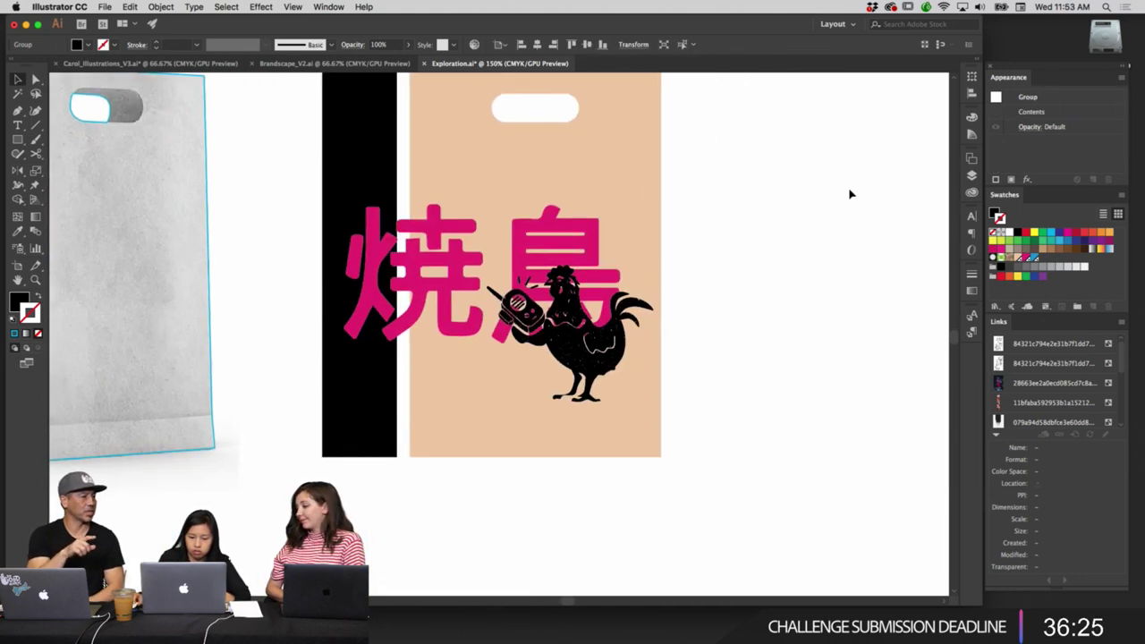
key(ctrl+v)
drag(516, 313, 514, 182)
drag(566, 225, 639, 241)
click(771, 221)
drag(771, 222, 734, 247)
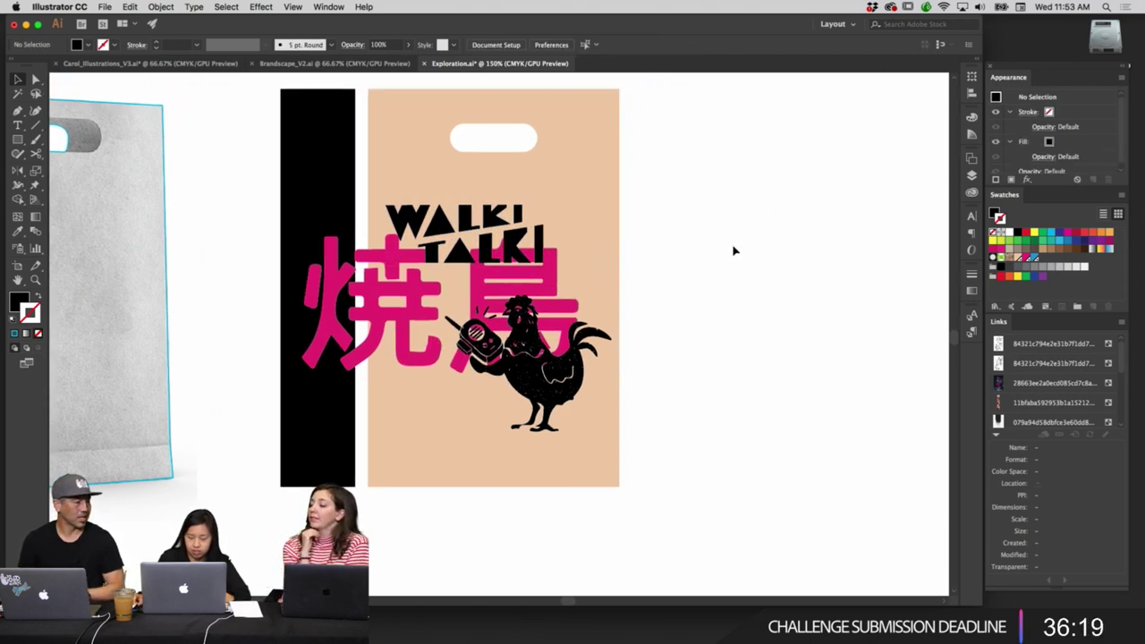
Shrink the 焼鳥 lettering slightly to about 4.1 in wide, keeping its lower-right corner in place.
key(ctrl+minus)
scroll(649, 349, right, 3)
scroll(649, 349, down, 1)
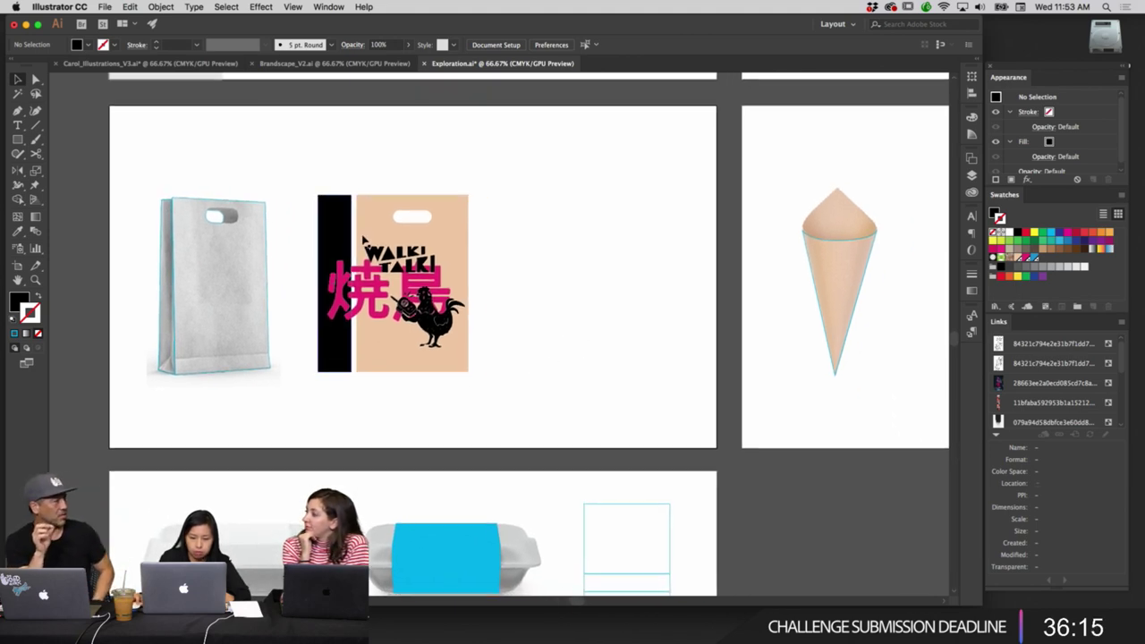
key(a)
key(ctrl+plus)
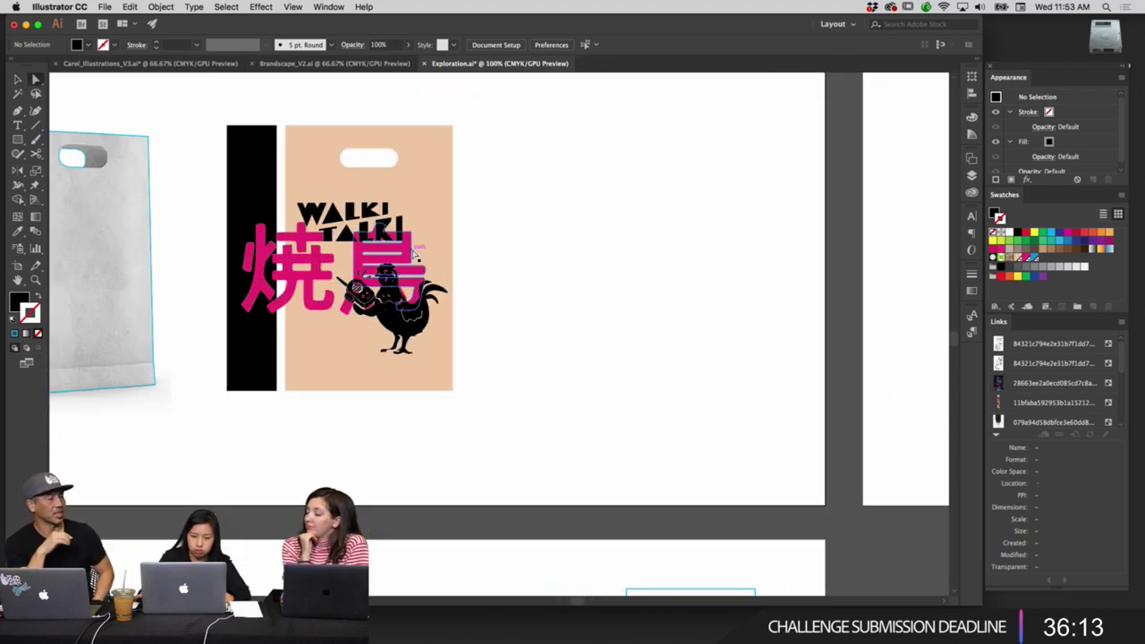
click(304, 261)
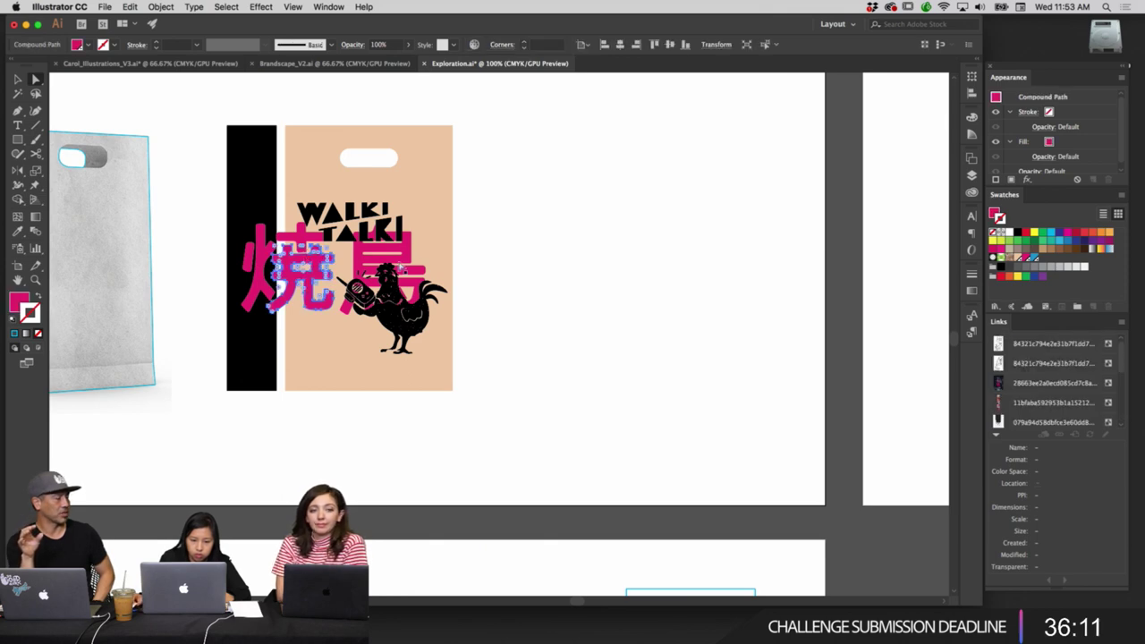
key(v)
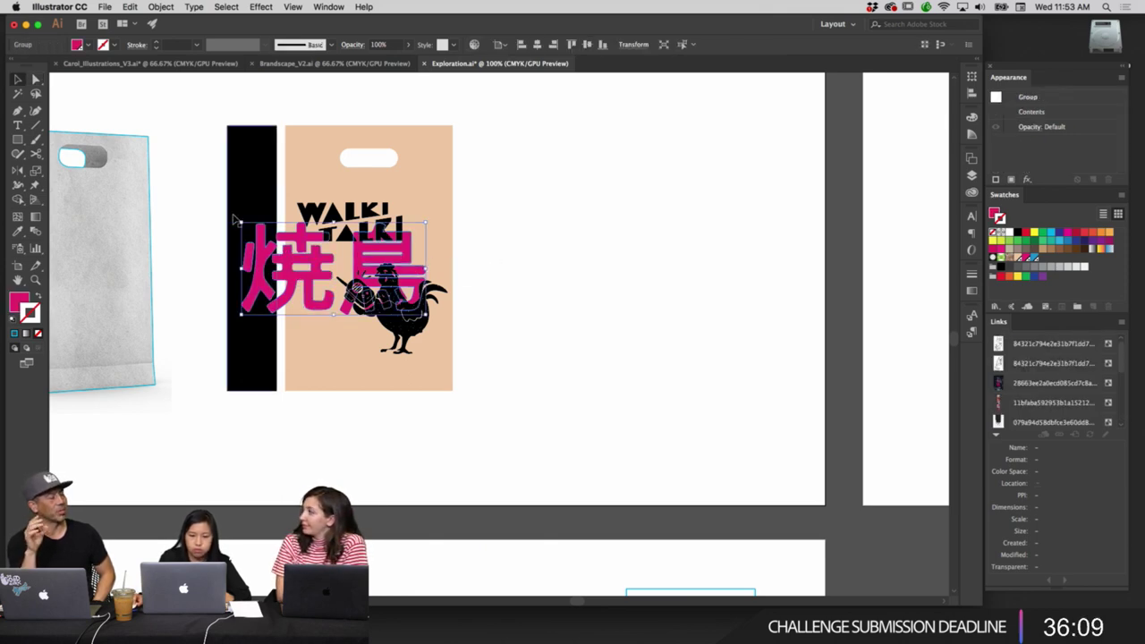
drag(240, 220, 248, 227)
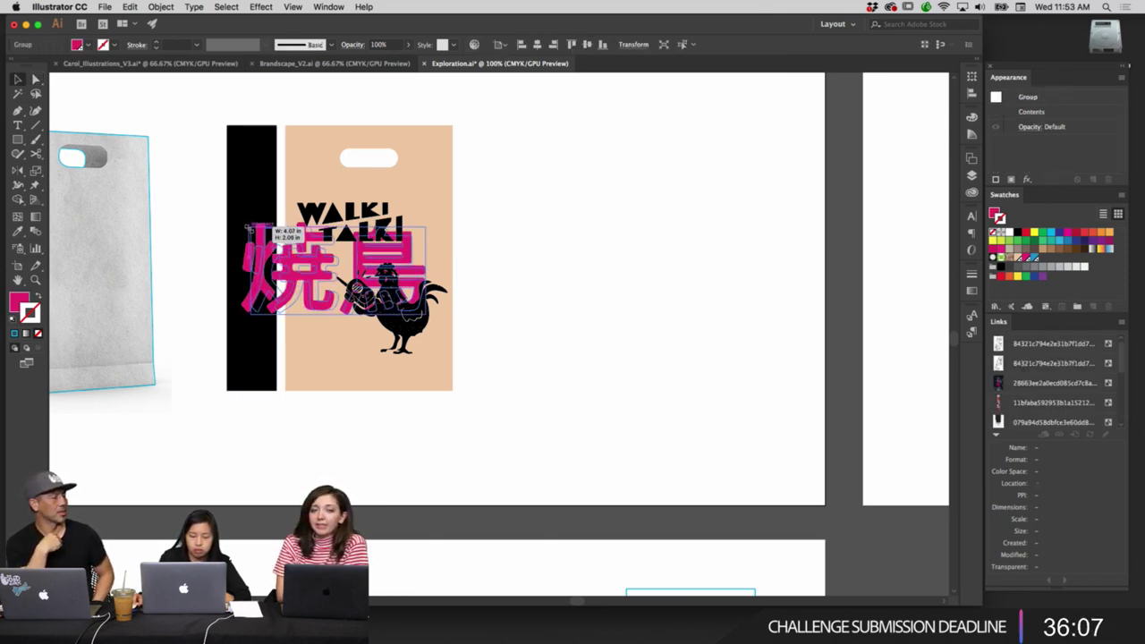
click(526, 243)
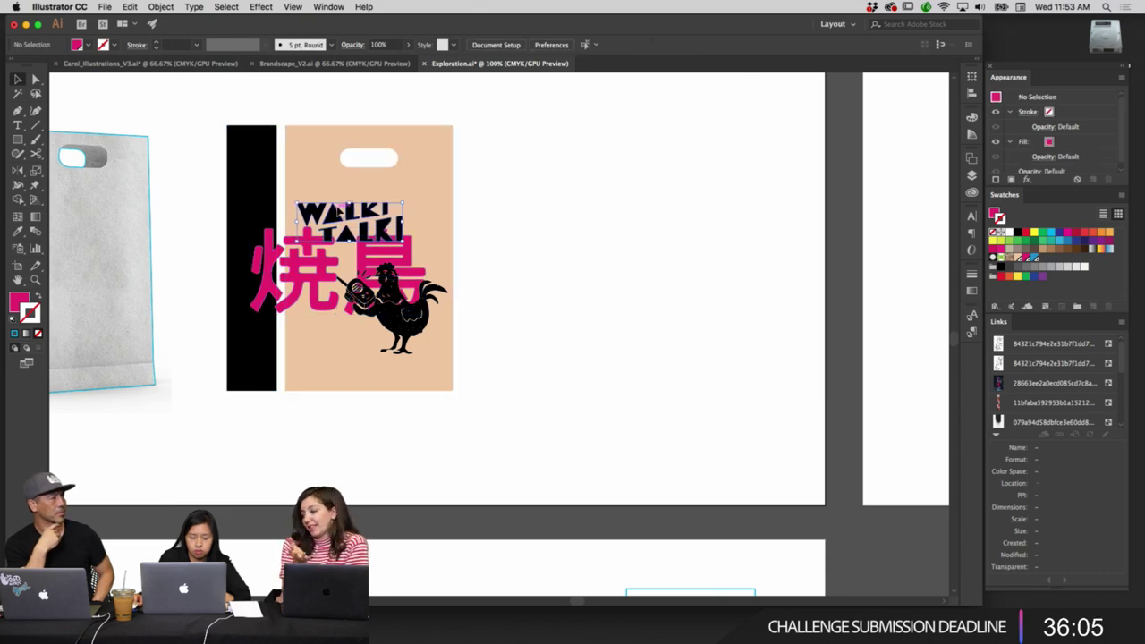
Duplicate the complete flat bag design beside the original on the same artboard.
click(251, 358)
click(585, 239)
drag(621, 478, 206, 104)
drag(308, 198, 552, 198)
click(840, 286)
scroll(760, 242, right, 2)
scroll(760, 242, up, 2)
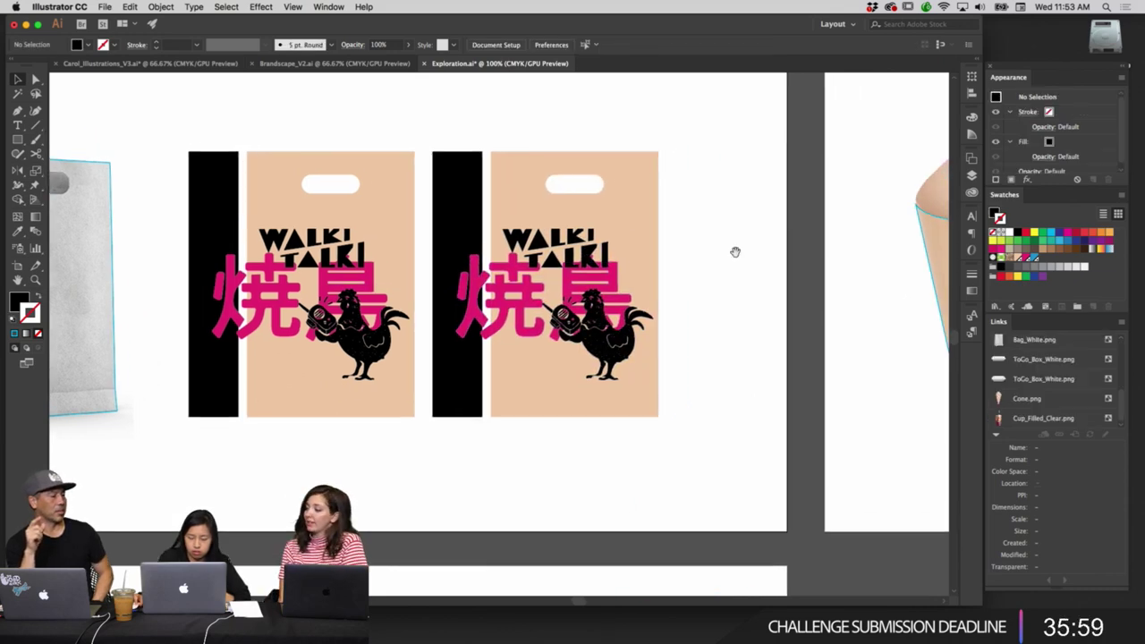
Rotate the duplicate bag's 焼鳥 lettering 90° clockwise and centre it over the black side panel.
click(524, 295)
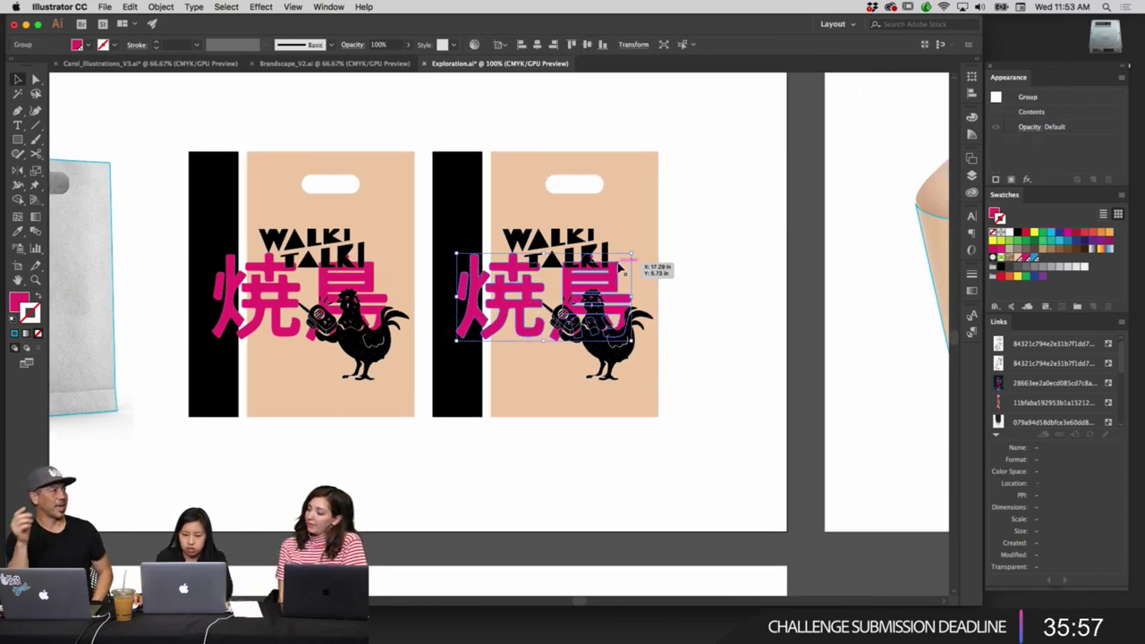
drag(637, 251, 595, 382)
drag(543, 340, 465, 336)
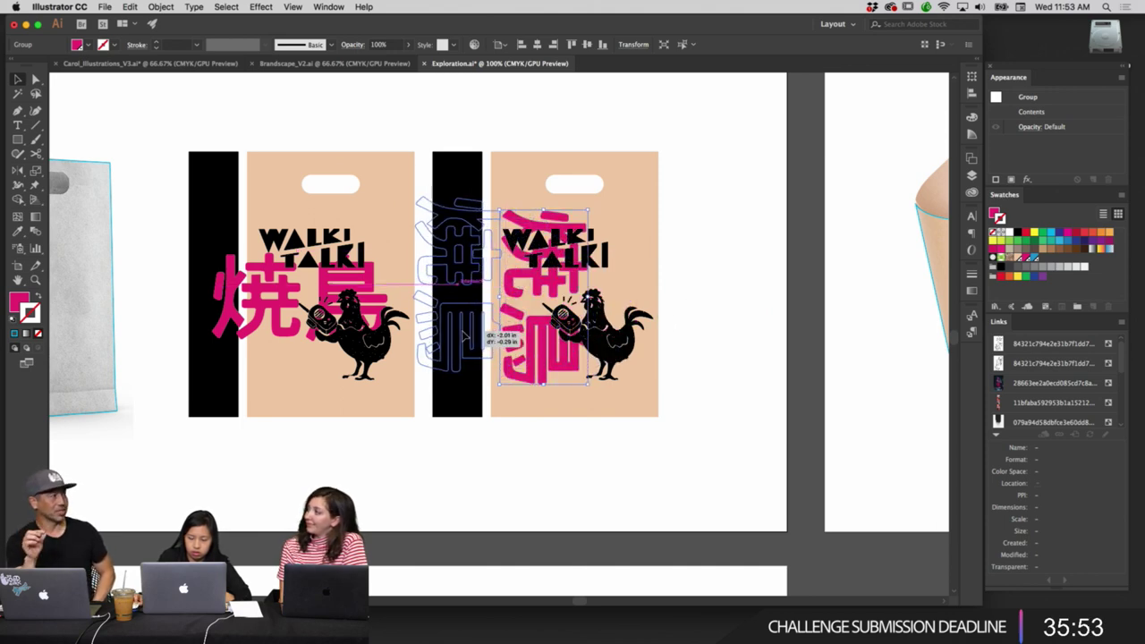
click(734, 317)
Clip the rotated 焼鳥 lettering to the side panel's outline with a clipping mask, keeping the black panel behind it.
key(a)
click(467, 184)
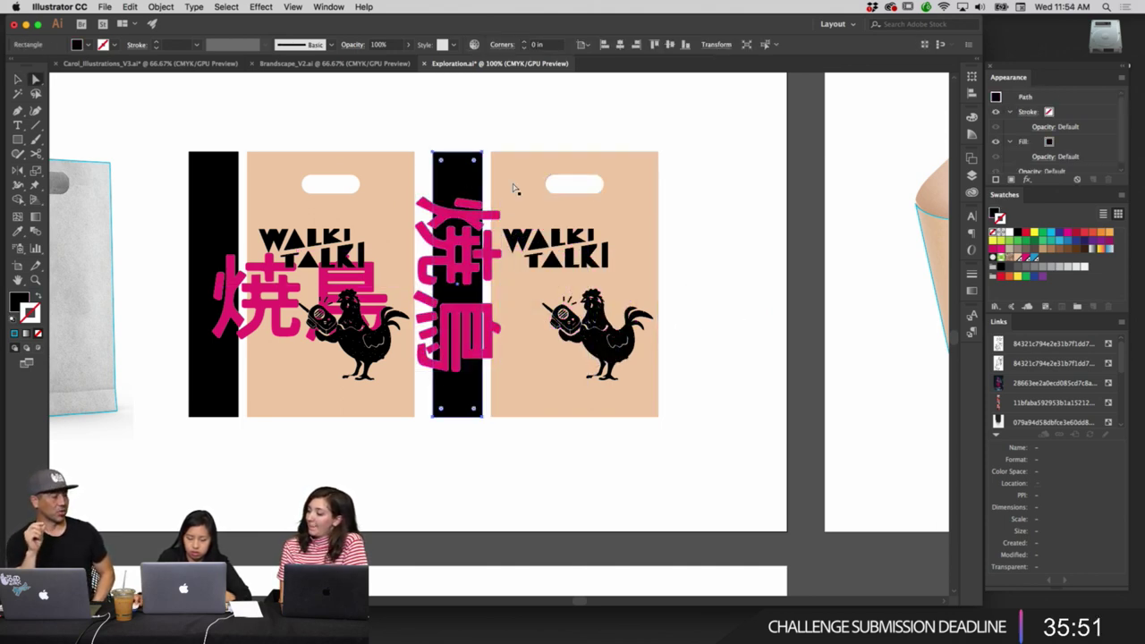
key(super+shift+bracketright)
key(v)
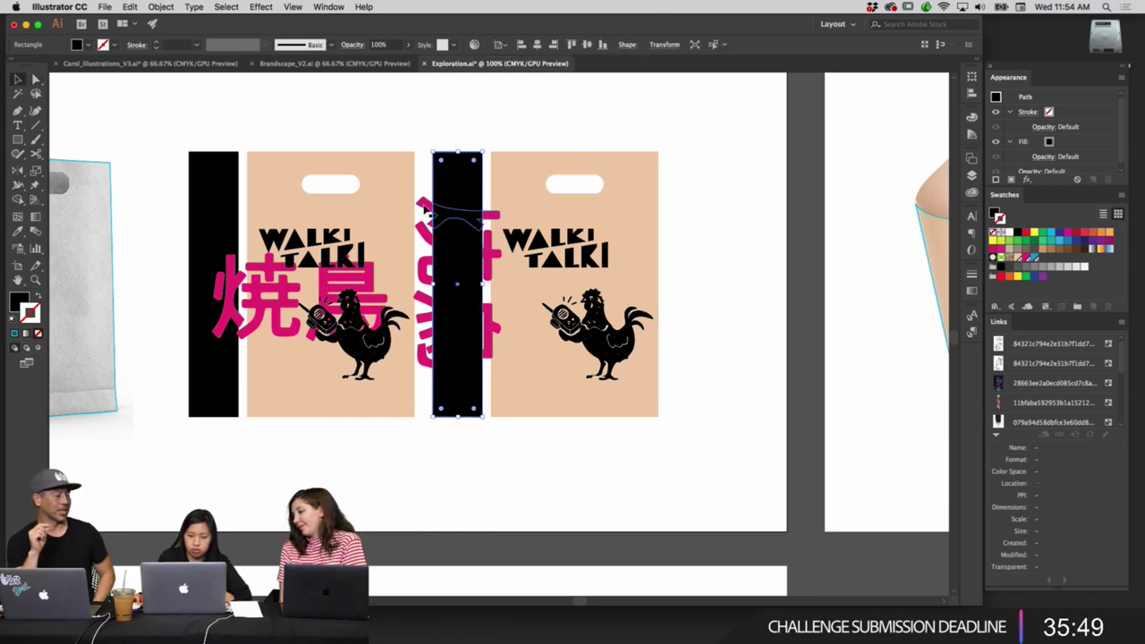
shift+click(429, 208)
key(super+7)
key(super+z)
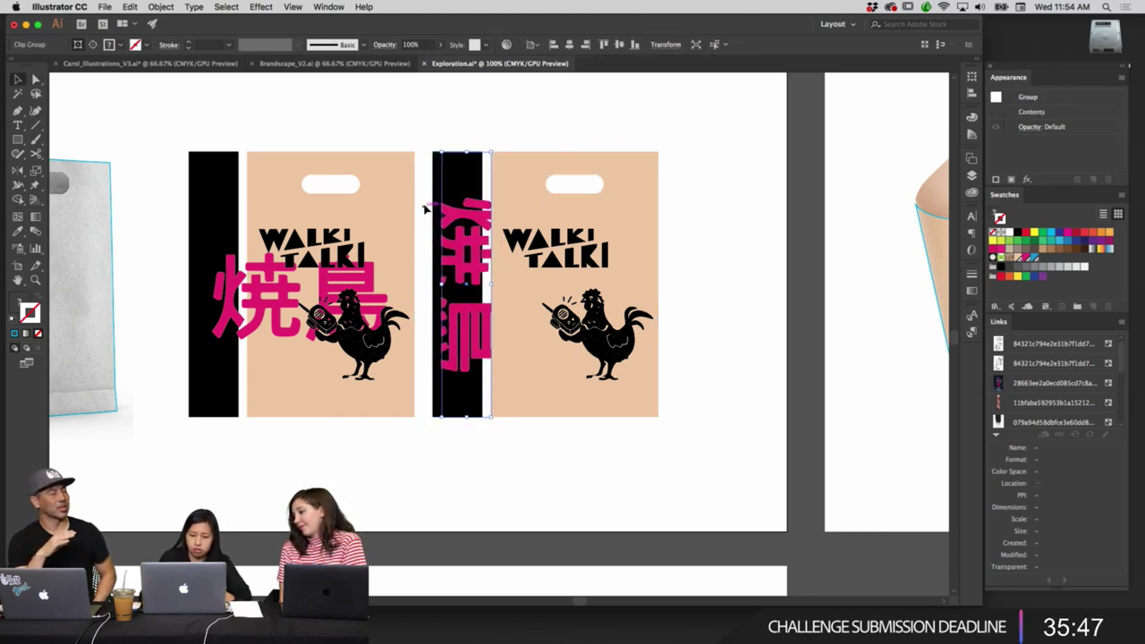
key(super+alt+7)
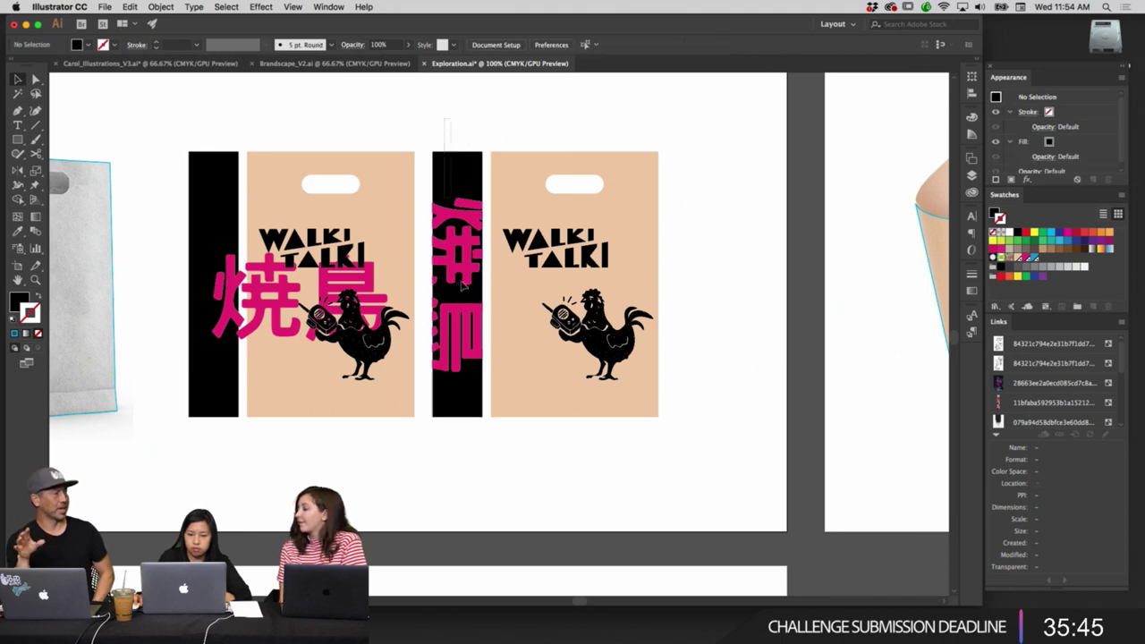
Move the side panels of both flat bags against their front panels, including the clipped lettering on the duplicate.
key(Right)
key(Right)
key(Right)
key(Right)
key(Right)
key(Right)
key(Right)
key(Right)
key(Right)
key(Right)
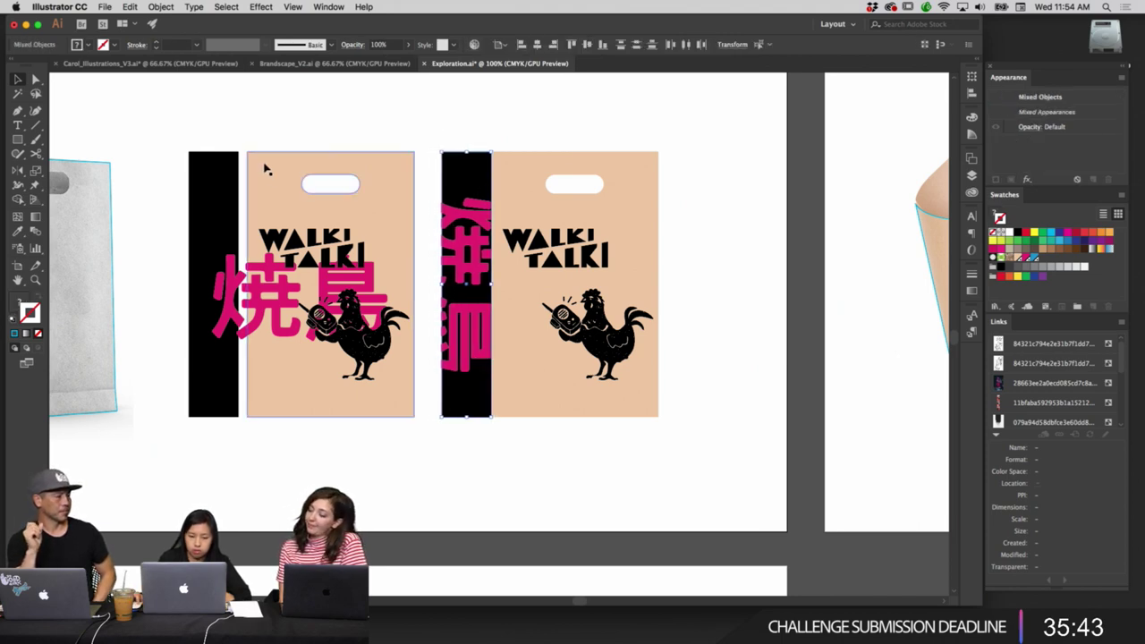
click(169, 133)
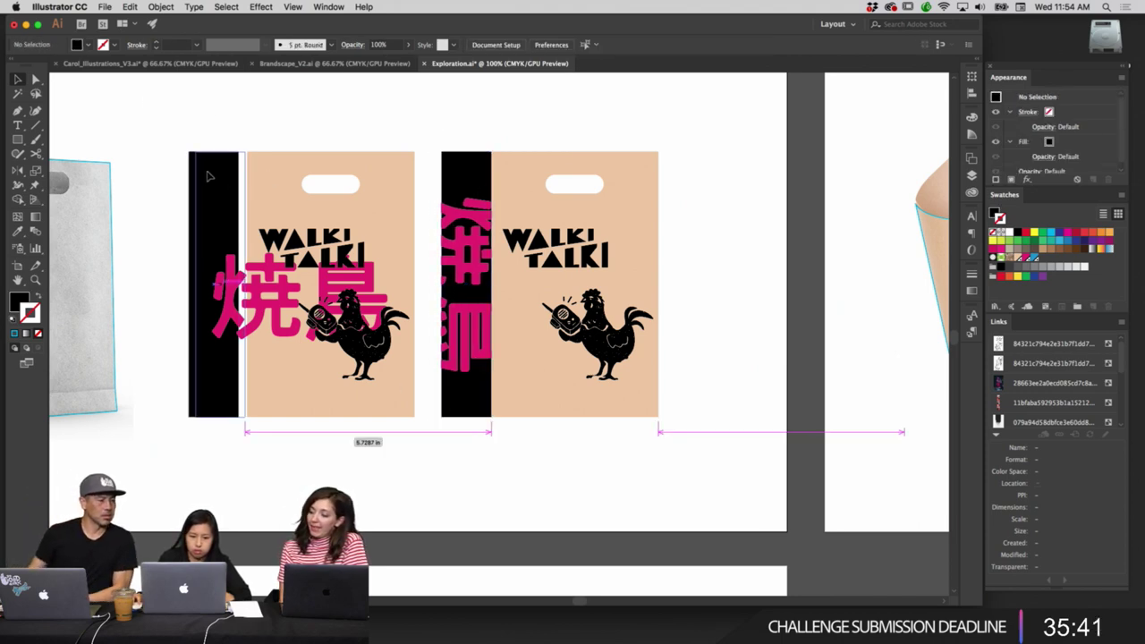
drag(207, 176, 236, 165)
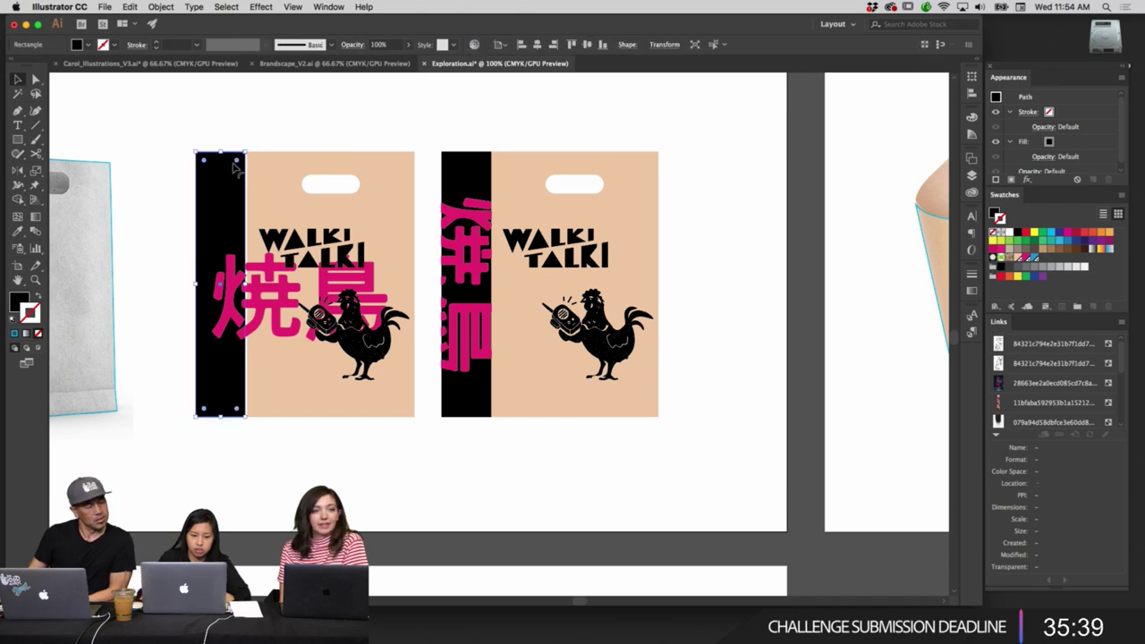
Select the pink strip together with its rotated text label on the brand board.
scroll(457, 253, up, 5)
scroll(457, 253, right, 3)
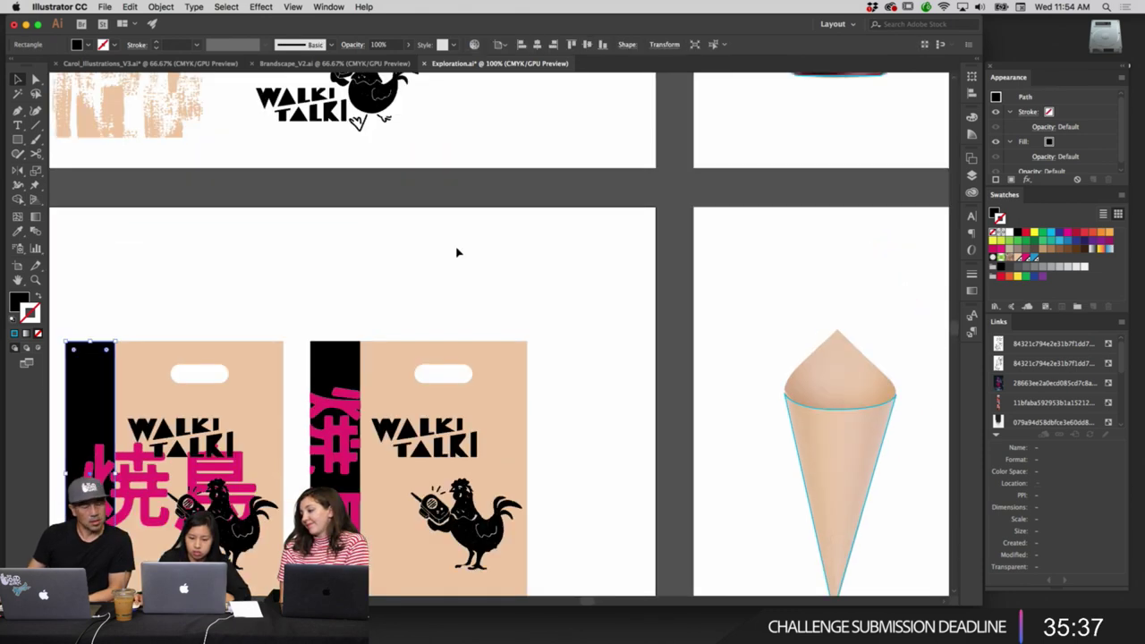
scroll(457, 253, up, 10)
scroll(457, 253, left, 2)
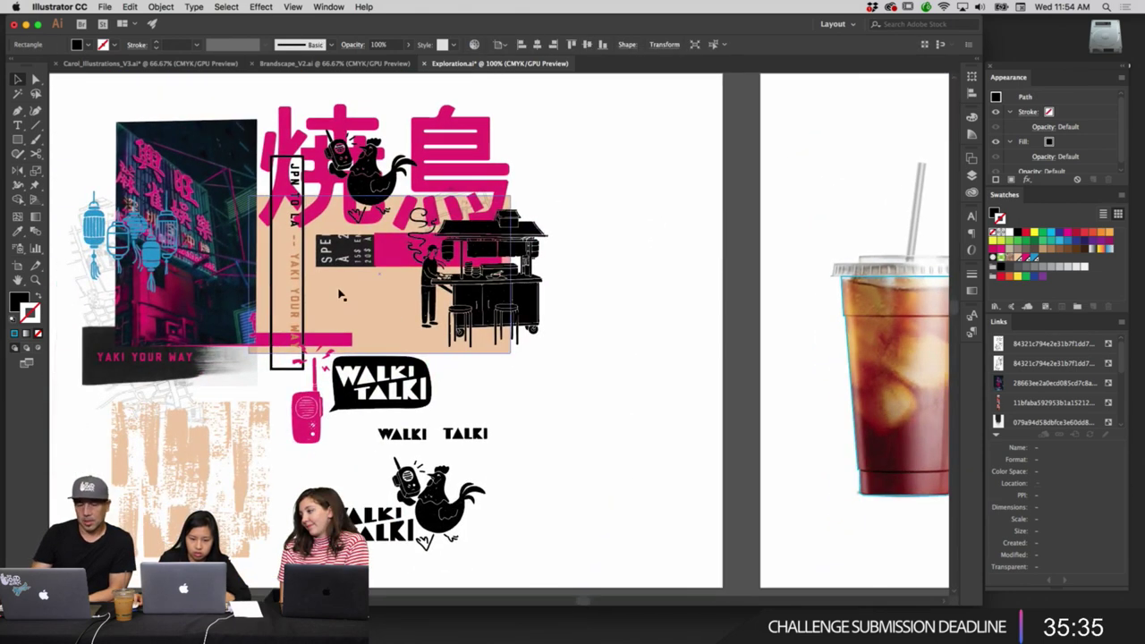
click(388, 258)
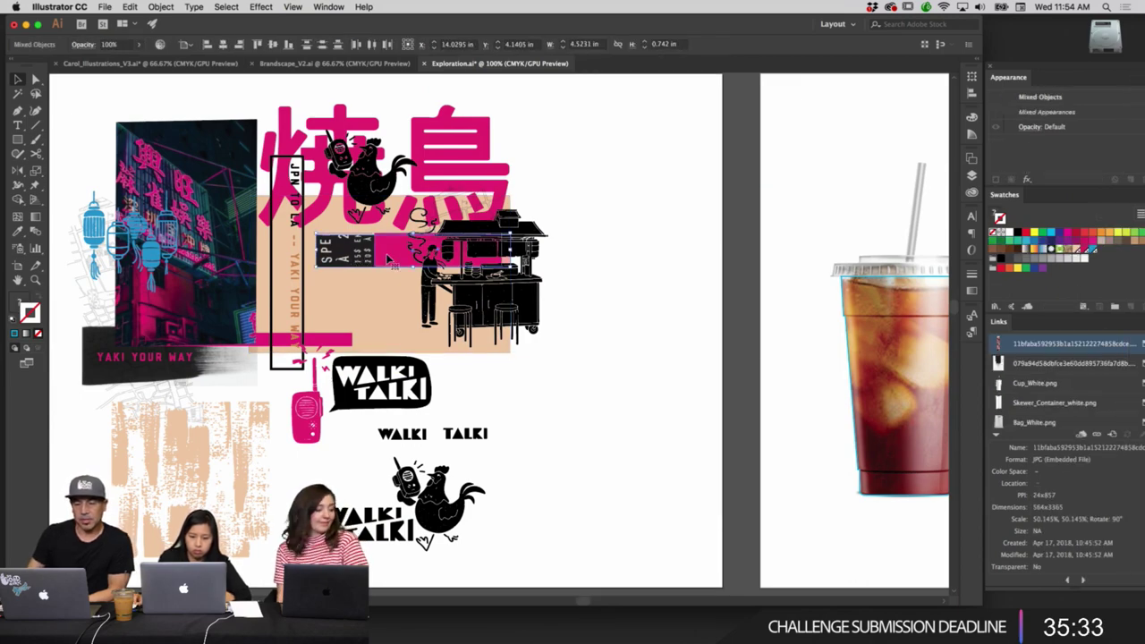
scroll(613, 123, down, 15)
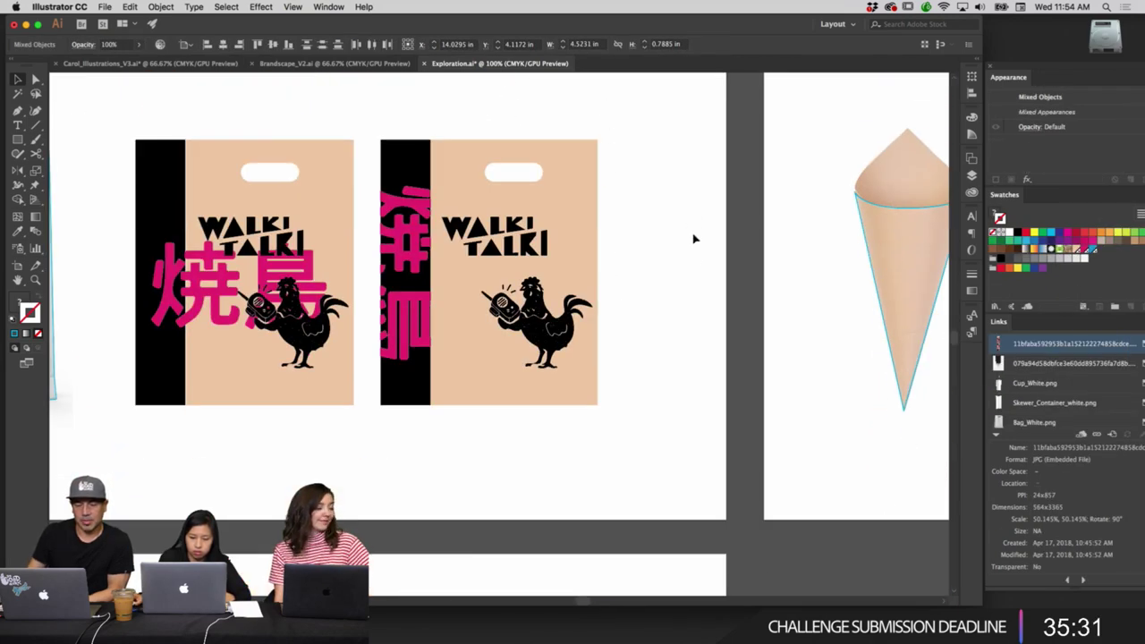
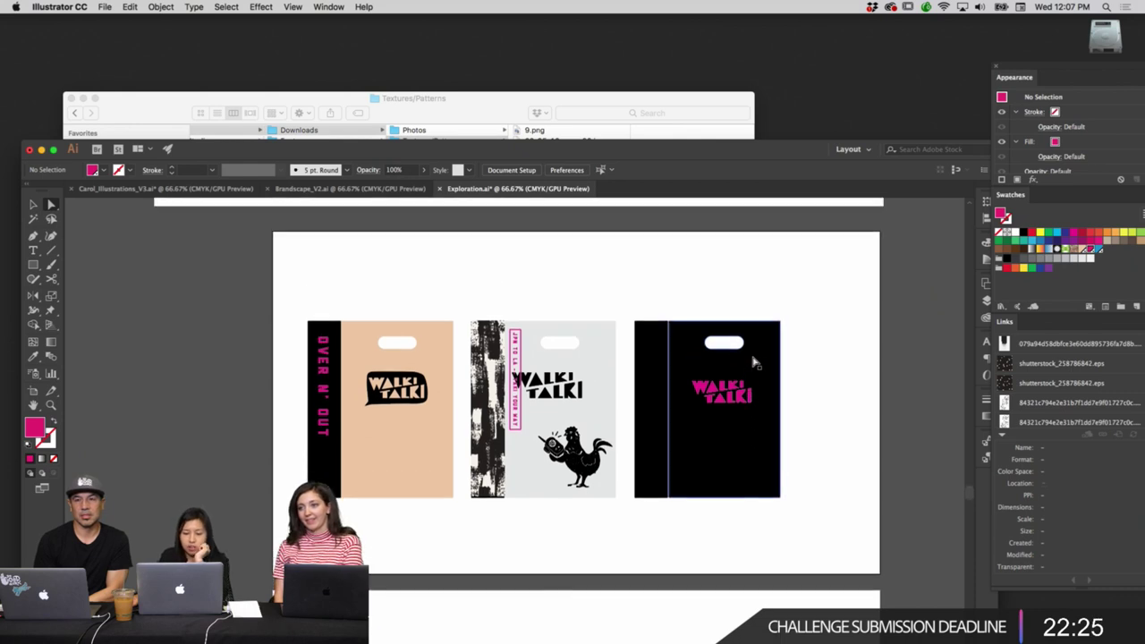
scroll(754, 359, down, 3)
scroll(755, 360, right, 2)
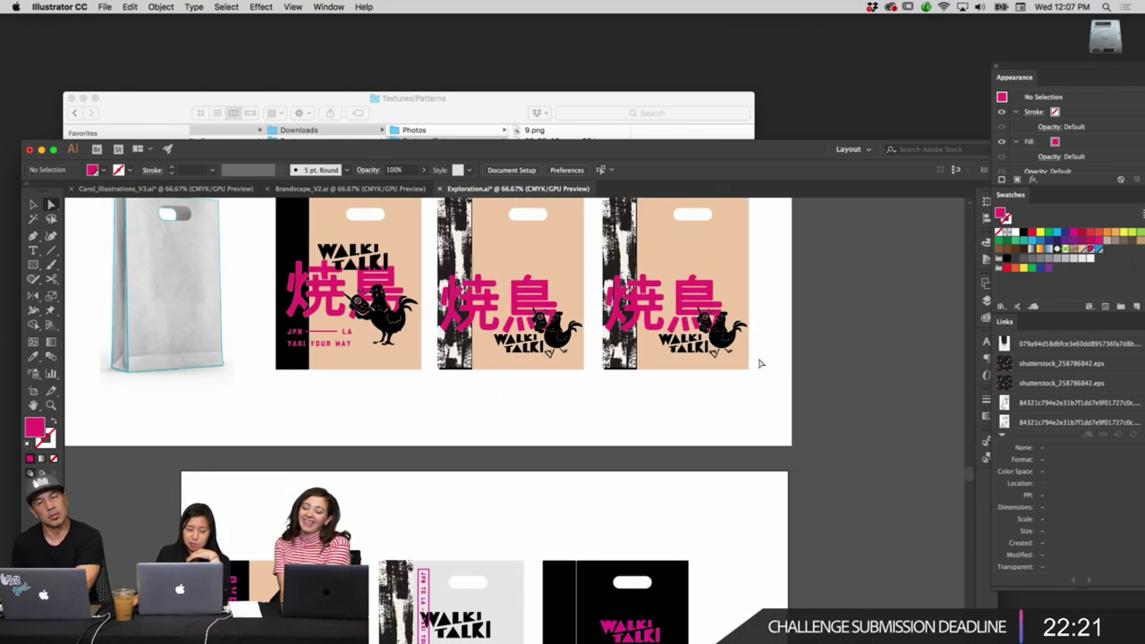
scroll(761, 364, up, 3)
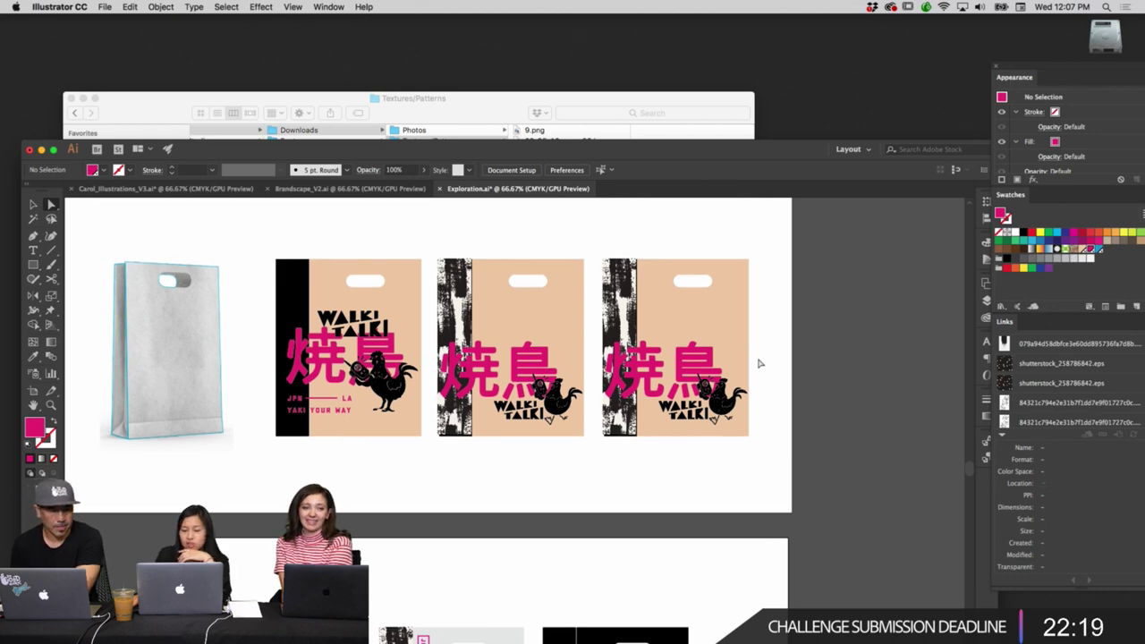
scroll(760, 363, down, 5)
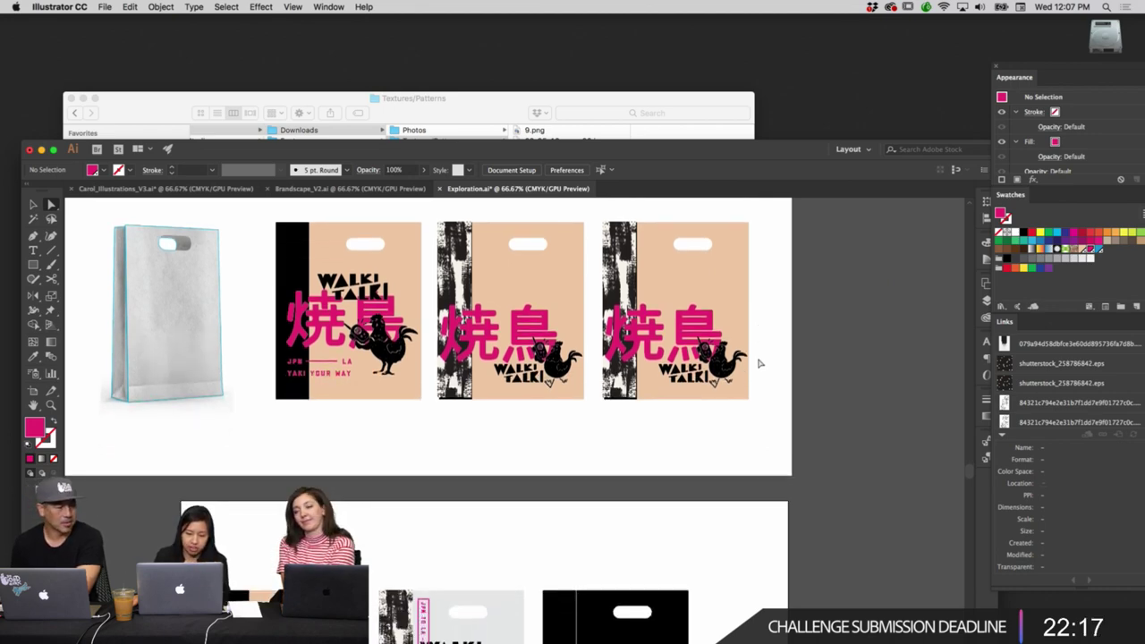
Review the bag variations across the packaging artboards and compare them with the illustrations and wordmarks on the brand board.
scroll(760, 364, down, 5)
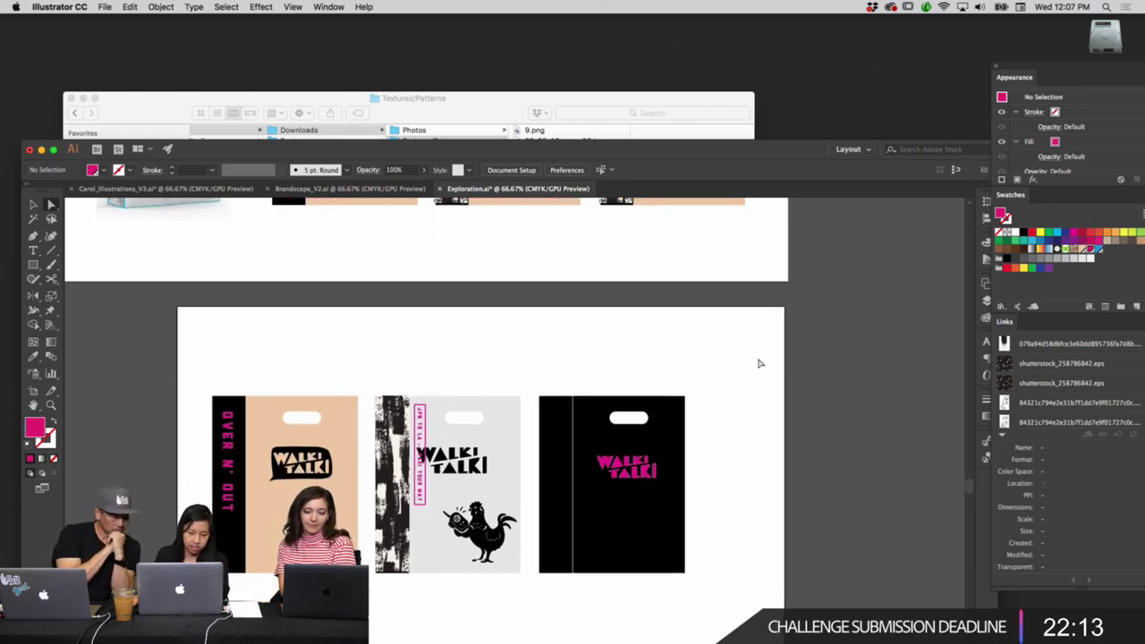
scroll(759, 363, down, 4)
scroll(760, 363, down, 4)
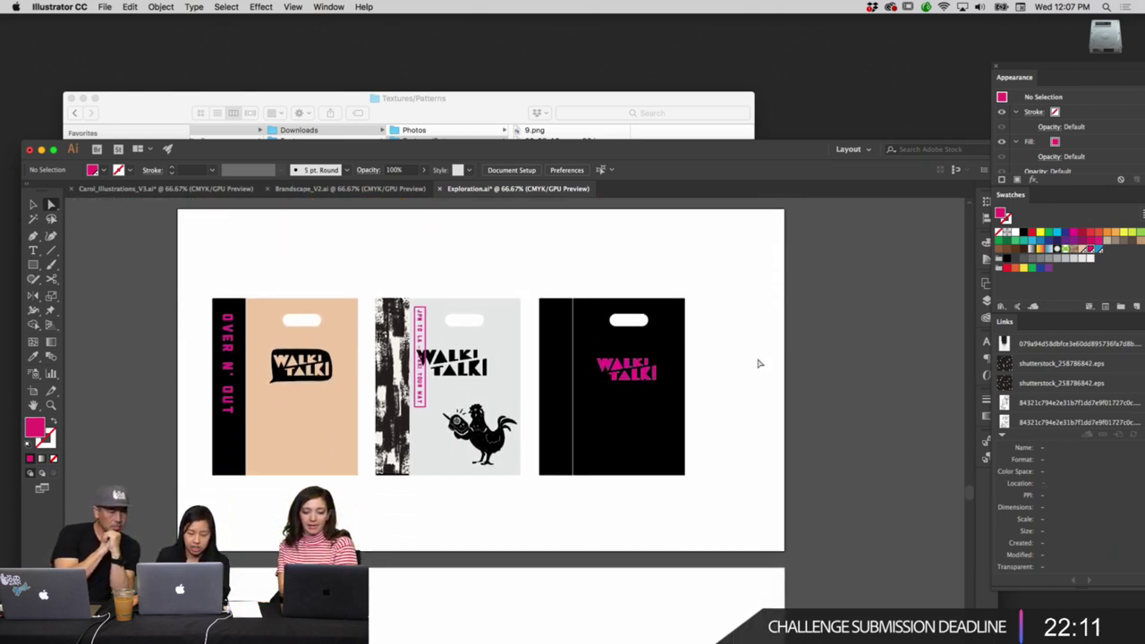
scroll(760, 363, down, 5)
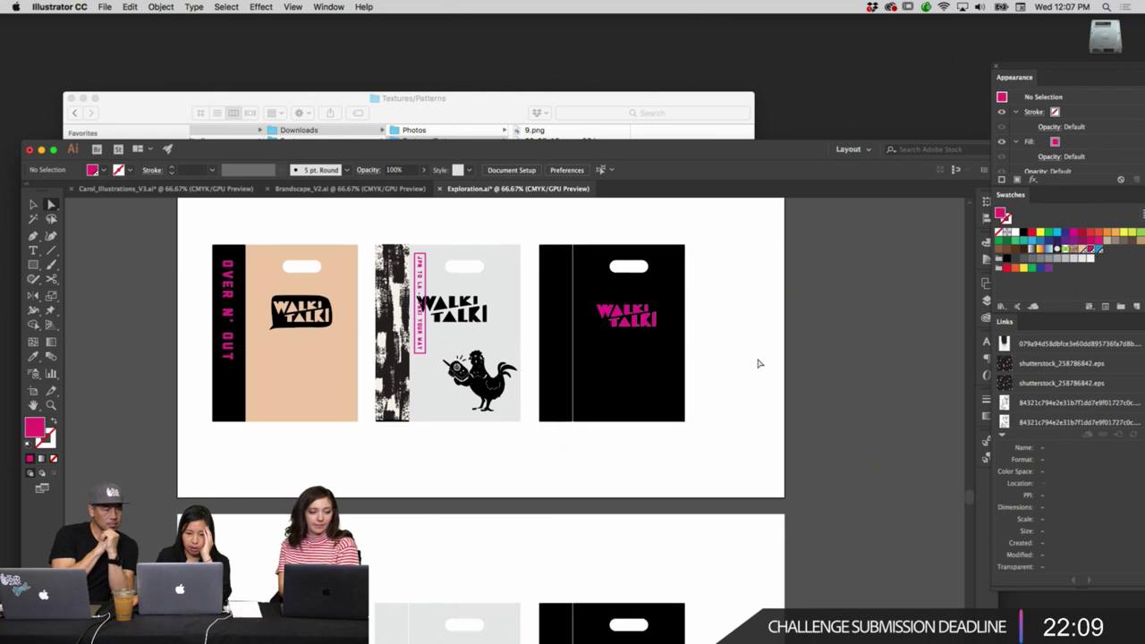
scroll(759, 364, down, 2)
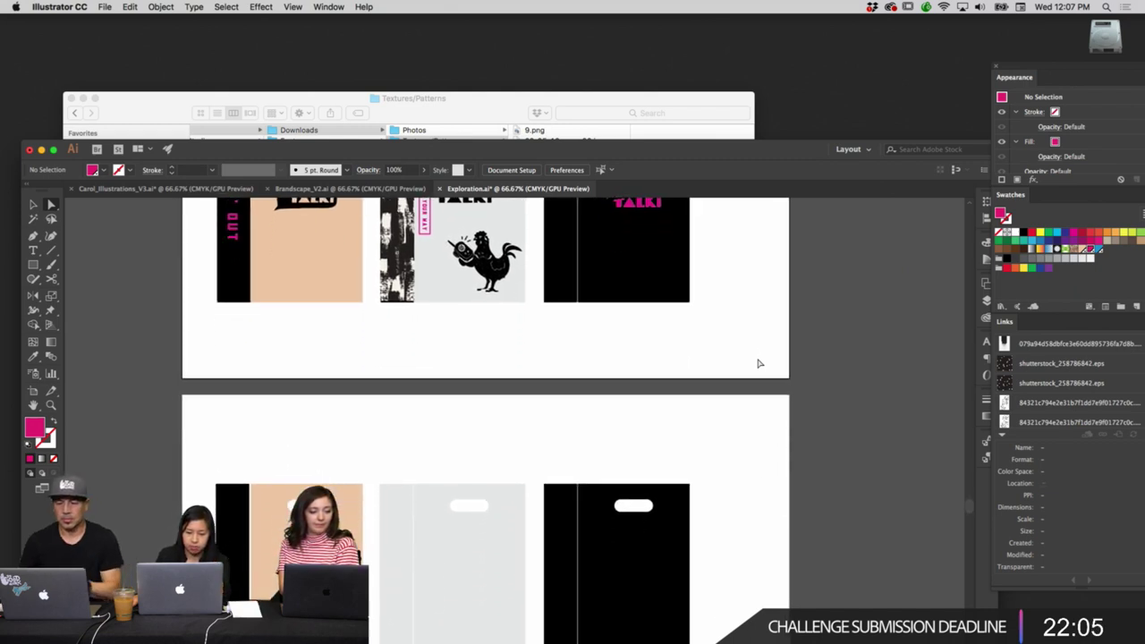
scroll(760, 364, up, 7)
scroll(760, 363, up, 4)
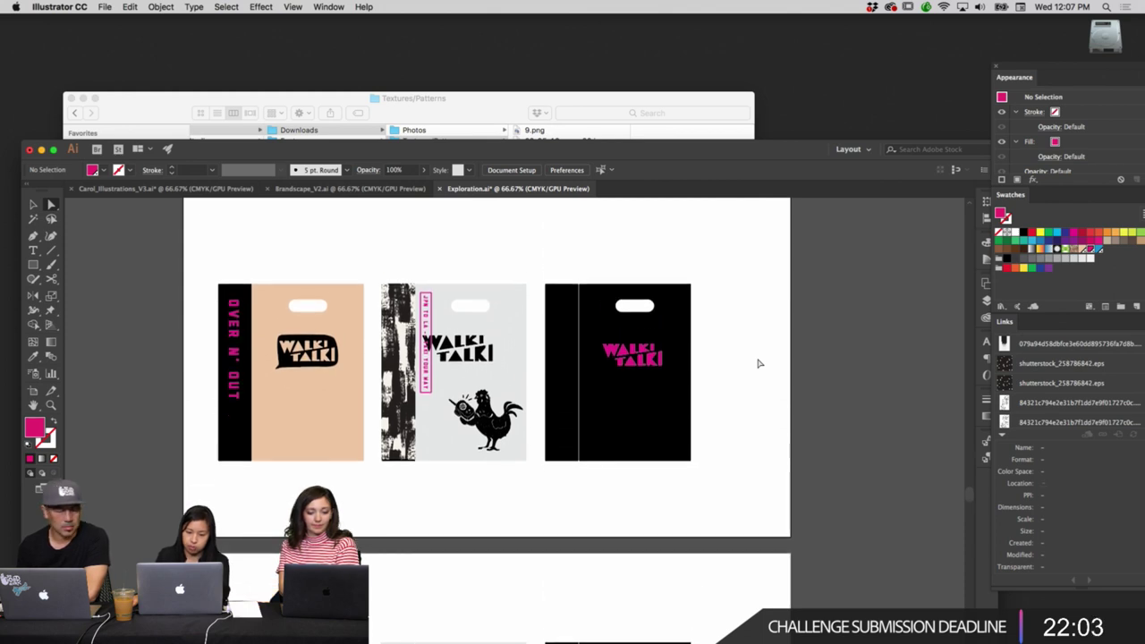
scroll(760, 363, up, 1)
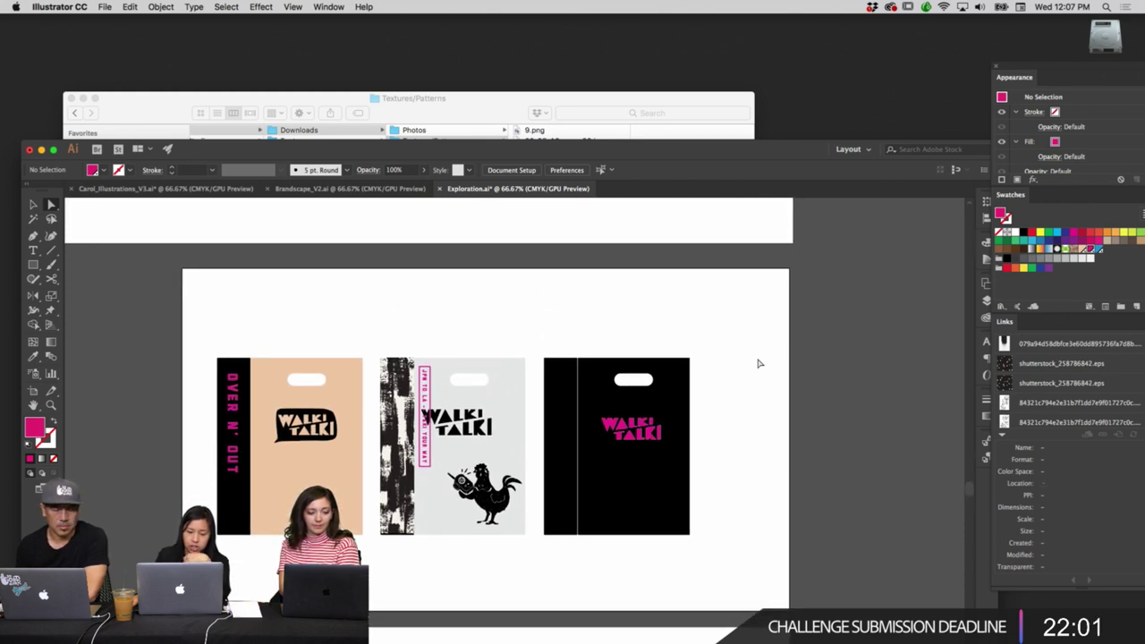
scroll(760, 363, up, 2)
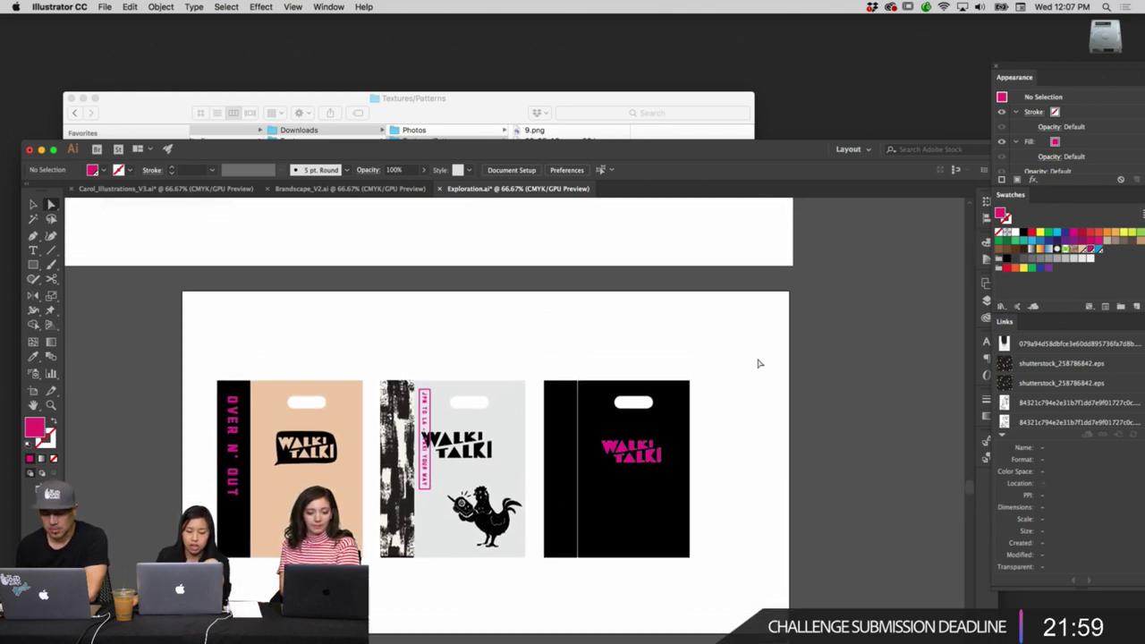
scroll(759, 363, up, 6)
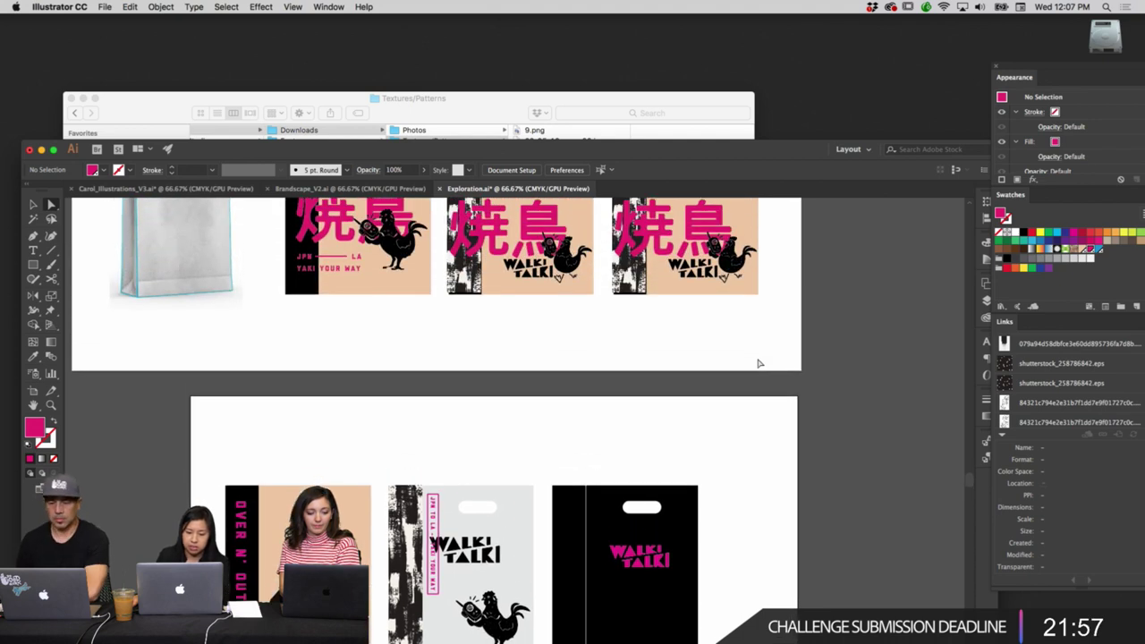
scroll(760, 363, up, 3)
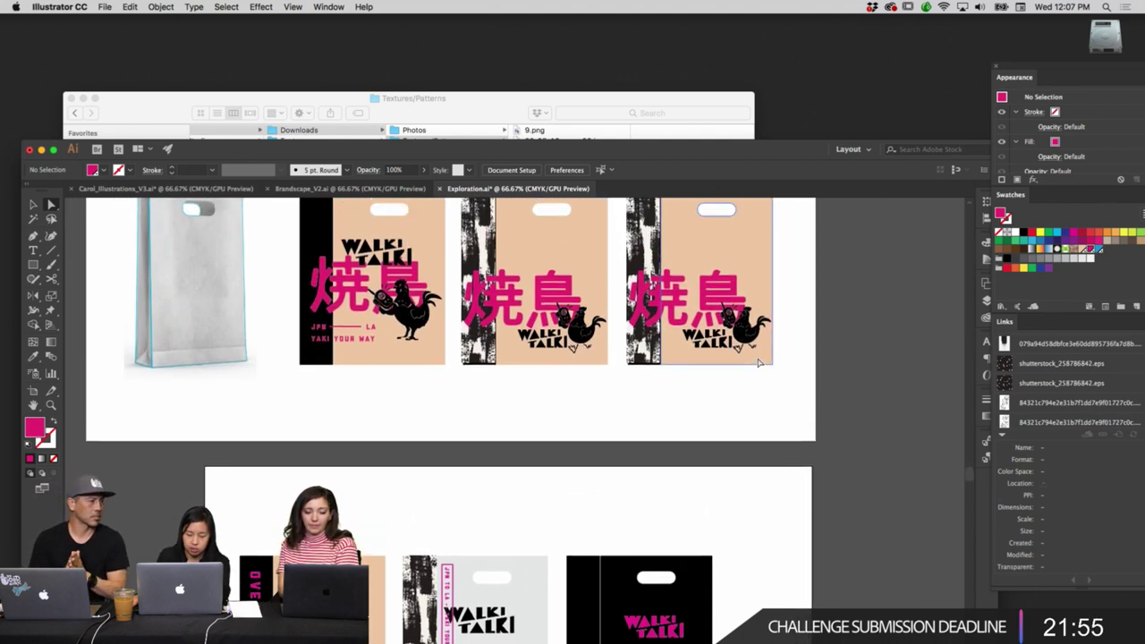
scroll(760, 364, up, 3)
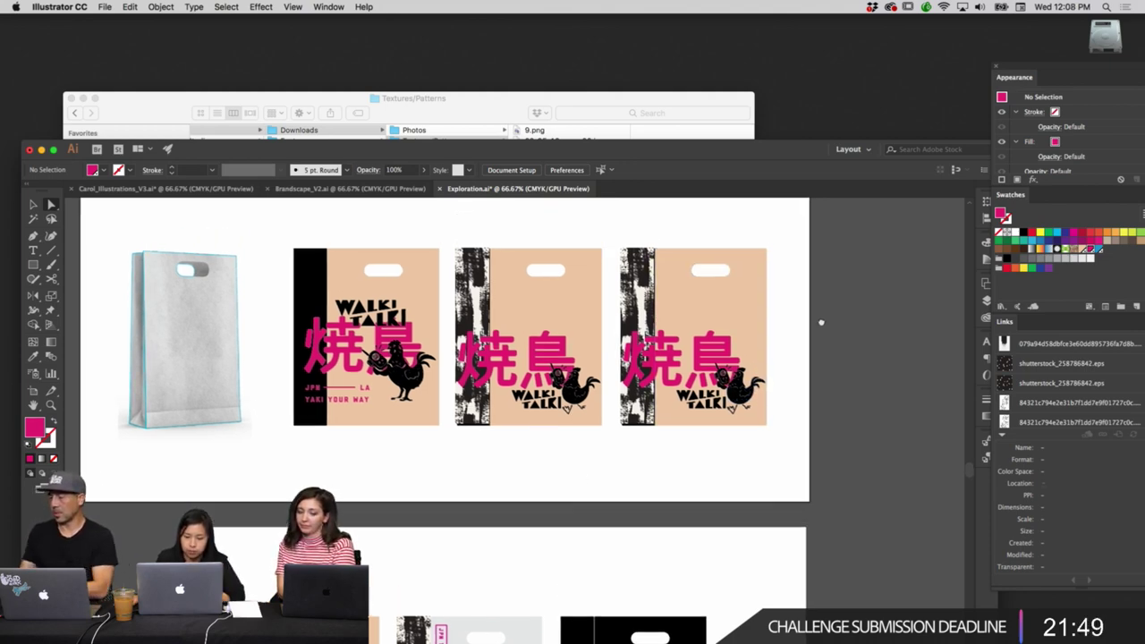
scroll(802, 479, up, 10)
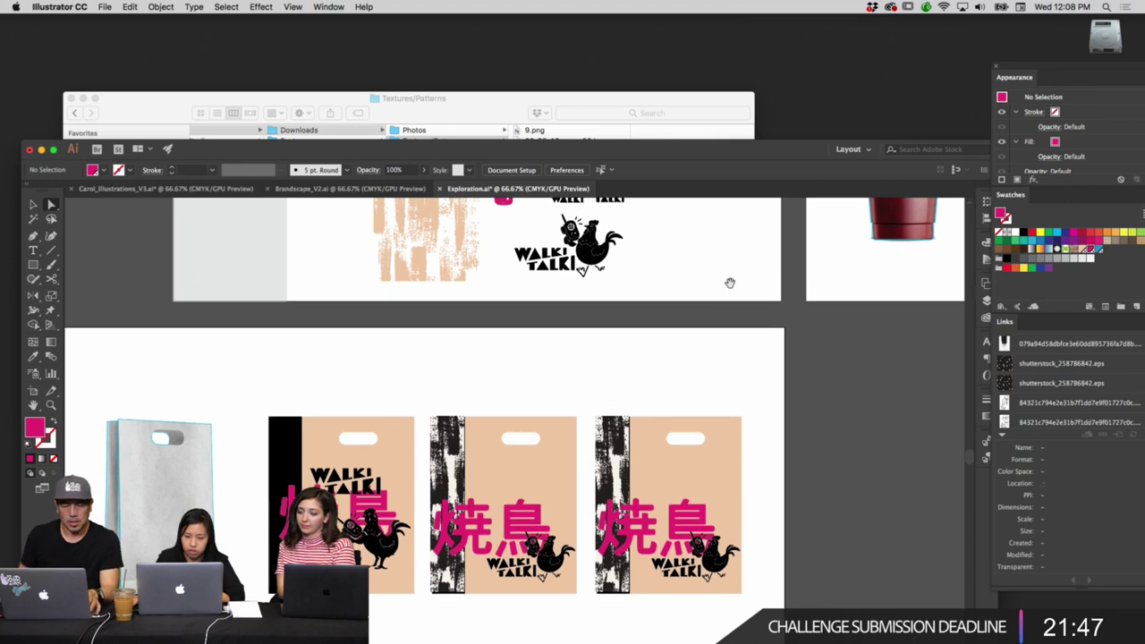
scroll(712, 413, up, 6)
scroll(707, 413, up, 3)
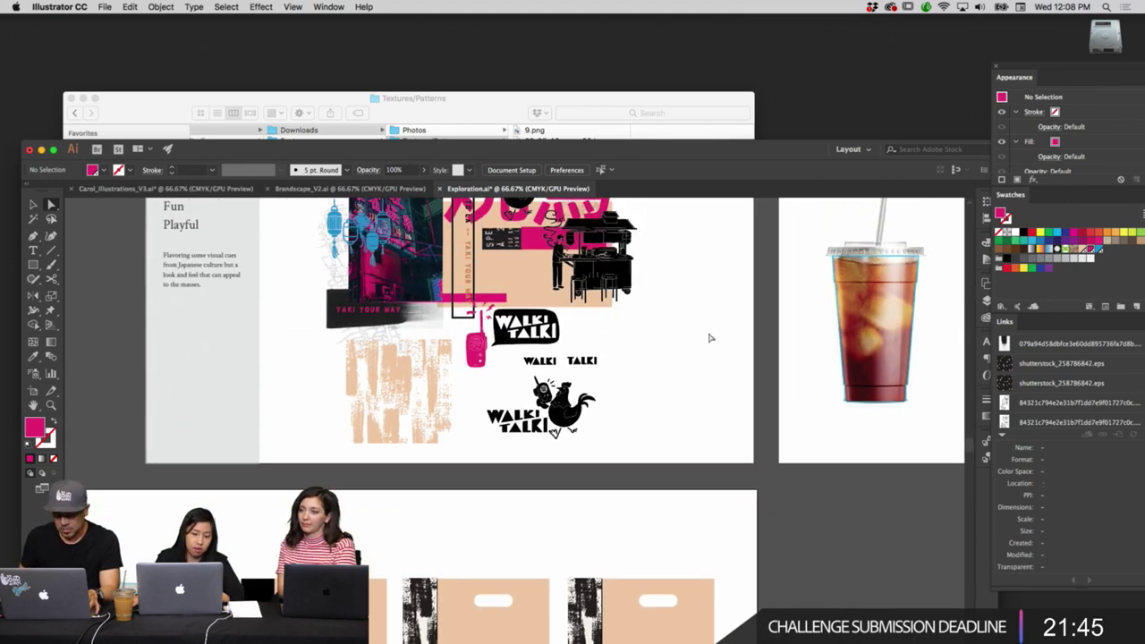
scroll(710, 338, up, 3)
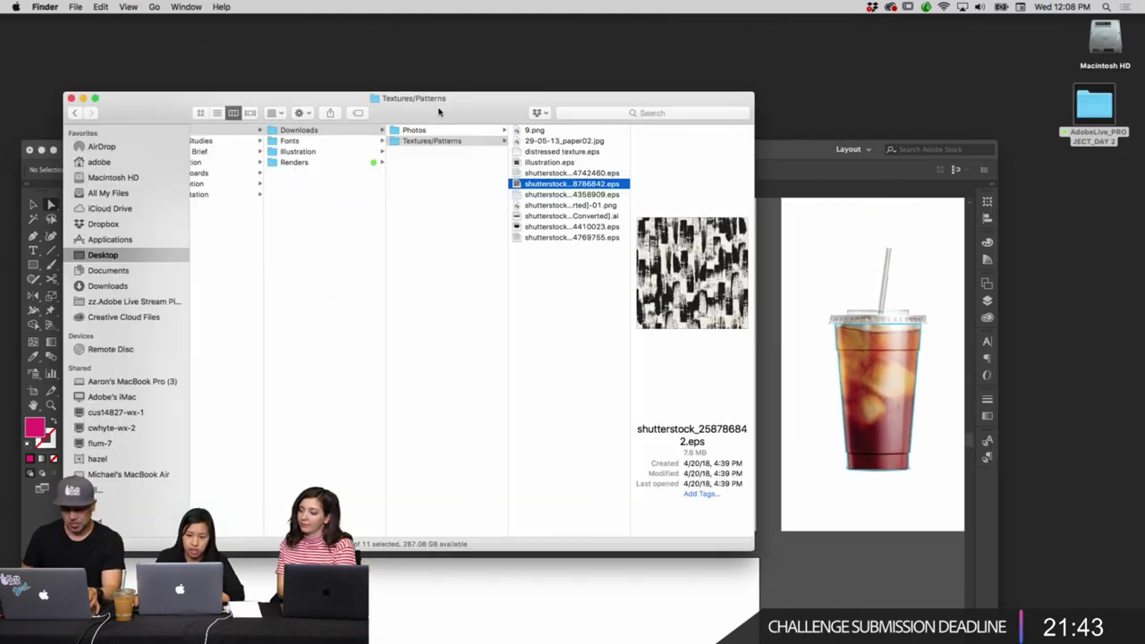
Switch to Finder and browse the project's Photos and Illustration folders, previewing Carol_Illustrations_V3.ai.
click(432, 136)
click(424, 131)
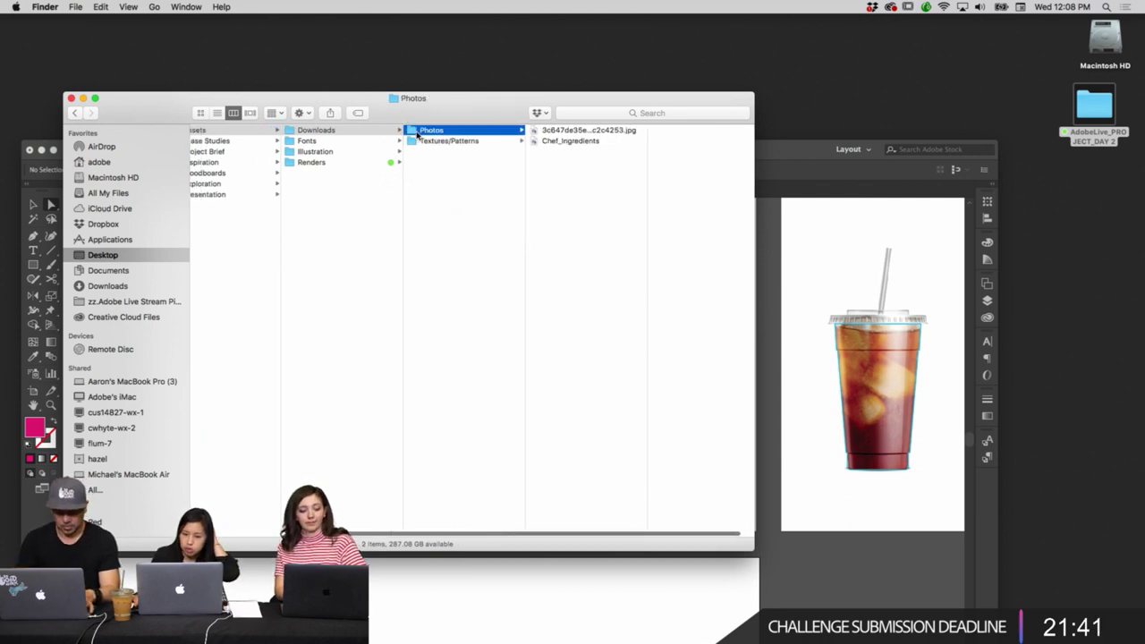
scroll(286, 143, left, 3)
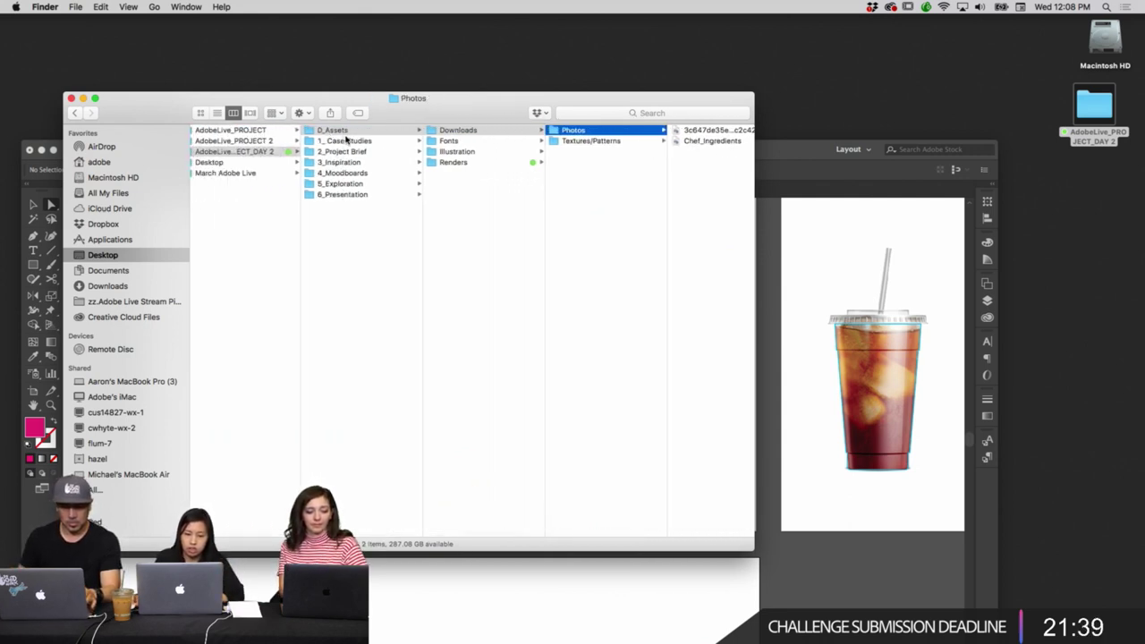
scroll(331, 143, left, 1)
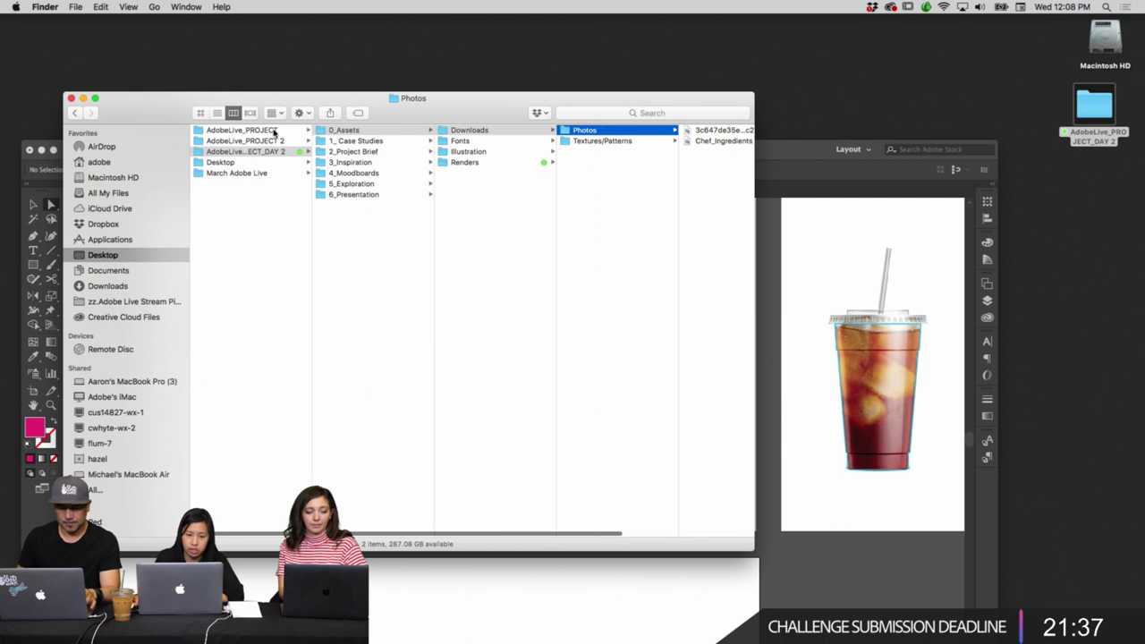
click(479, 142)
click(474, 151)
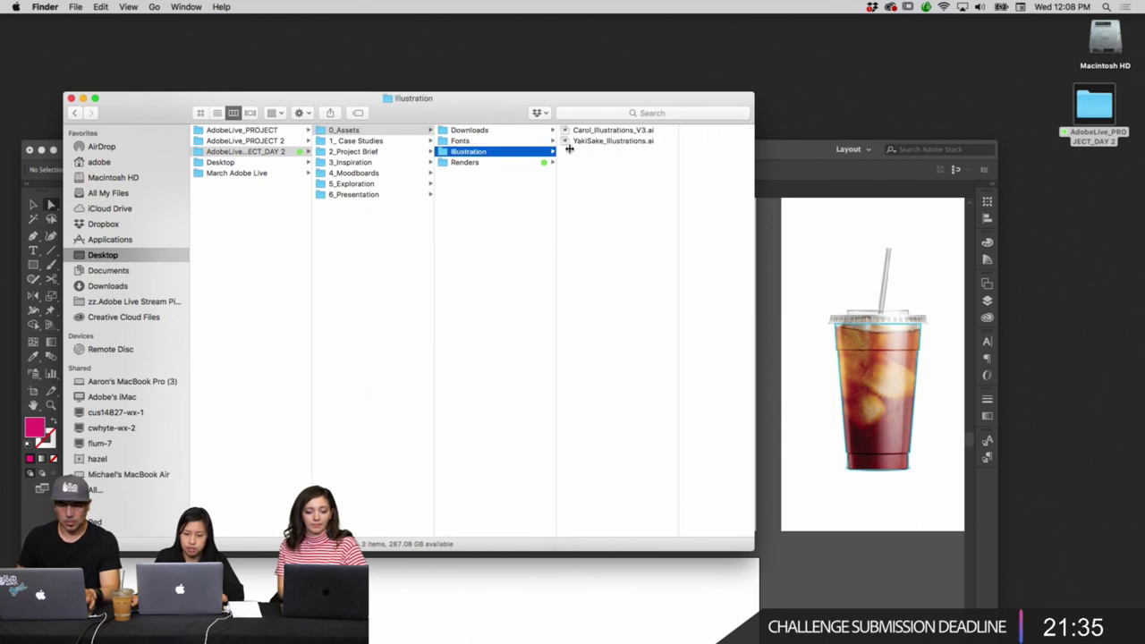
click(597, 133)
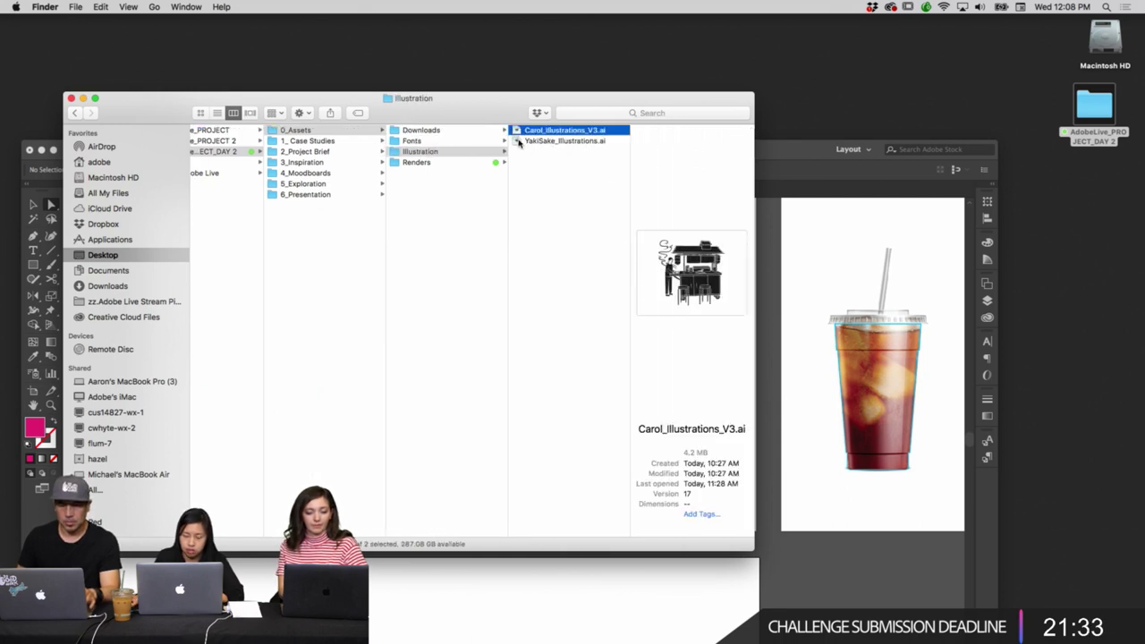
Browse the Textures/Patterns folder inside Downloads, previewing distressed texture.eps, illustration.eps and the brush-stroke pattern file.
click(442, 131)
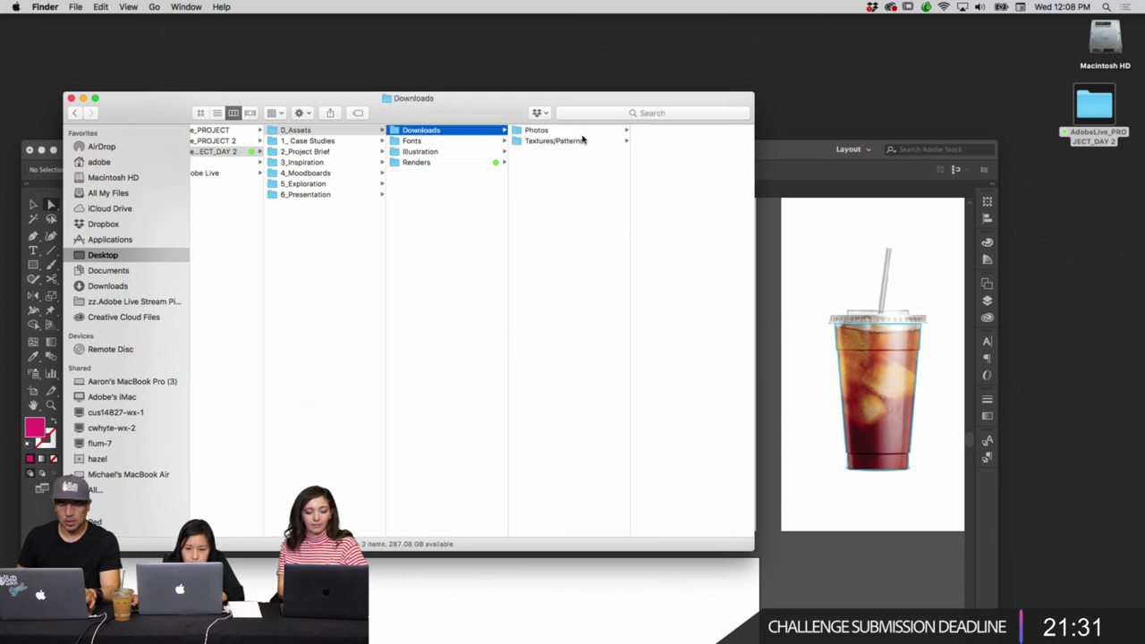
click(582, 141)
click(662, 141)
click(565, 152)
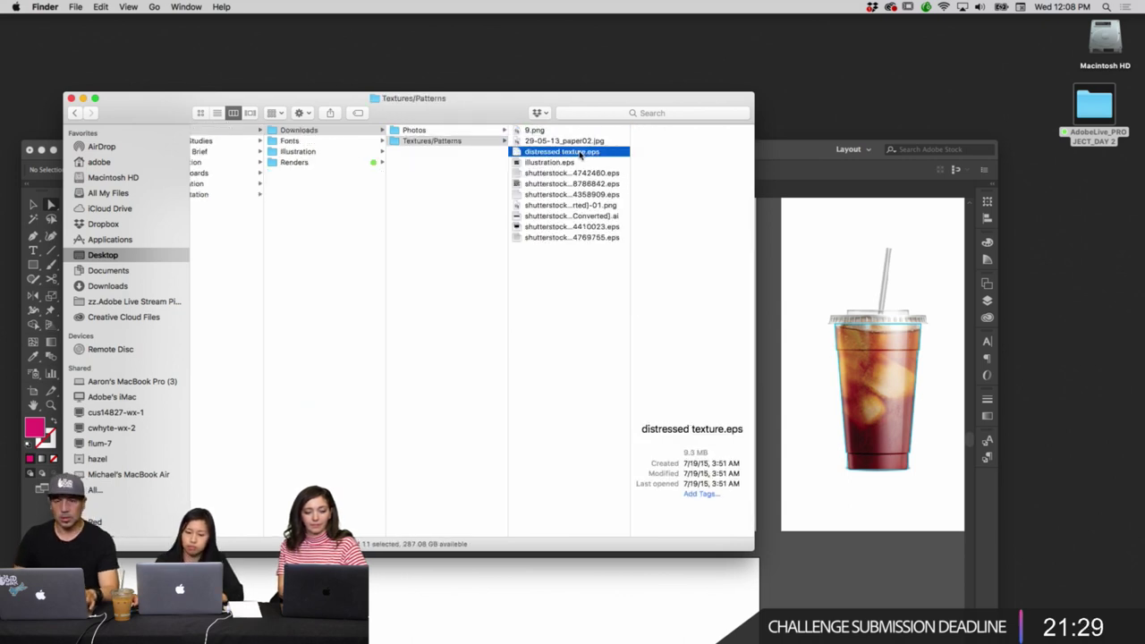
click(563, 163)
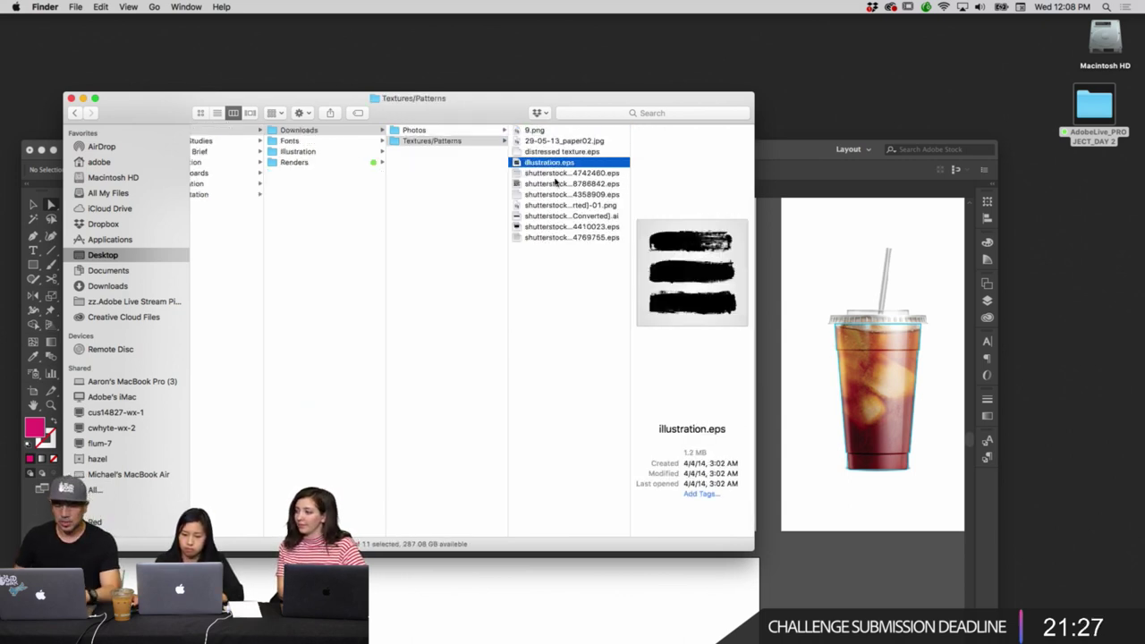
click(555, 184)
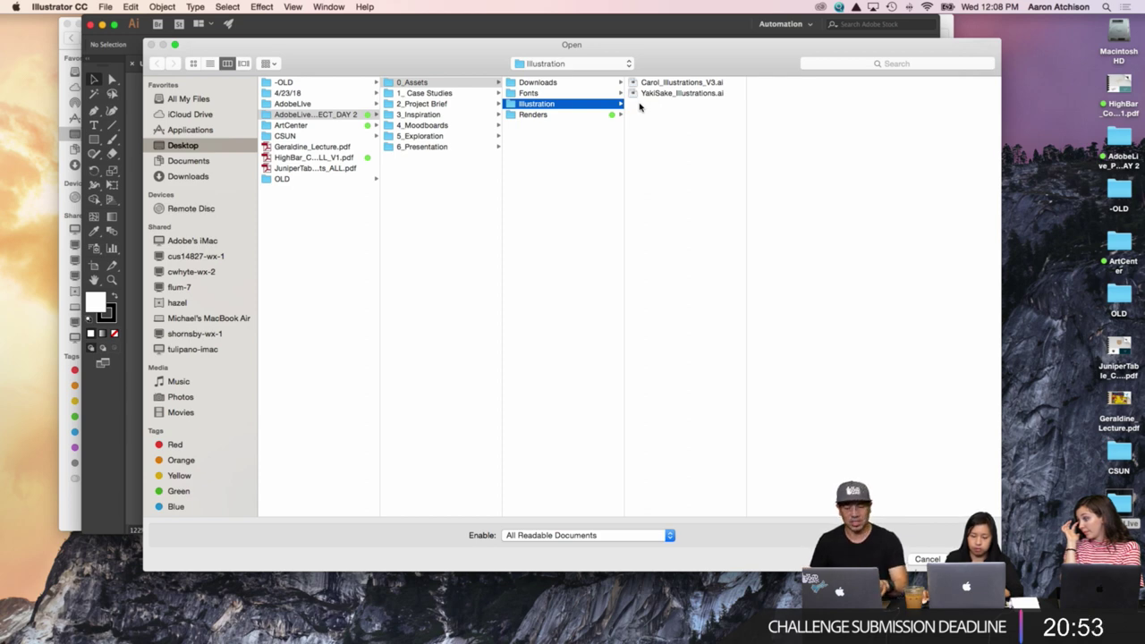
Open Carol_Illustrations_V3.ai from the Illustration folder, ignoring the missing linked file PastedGraphic-1.tiff.
click(664, 93)
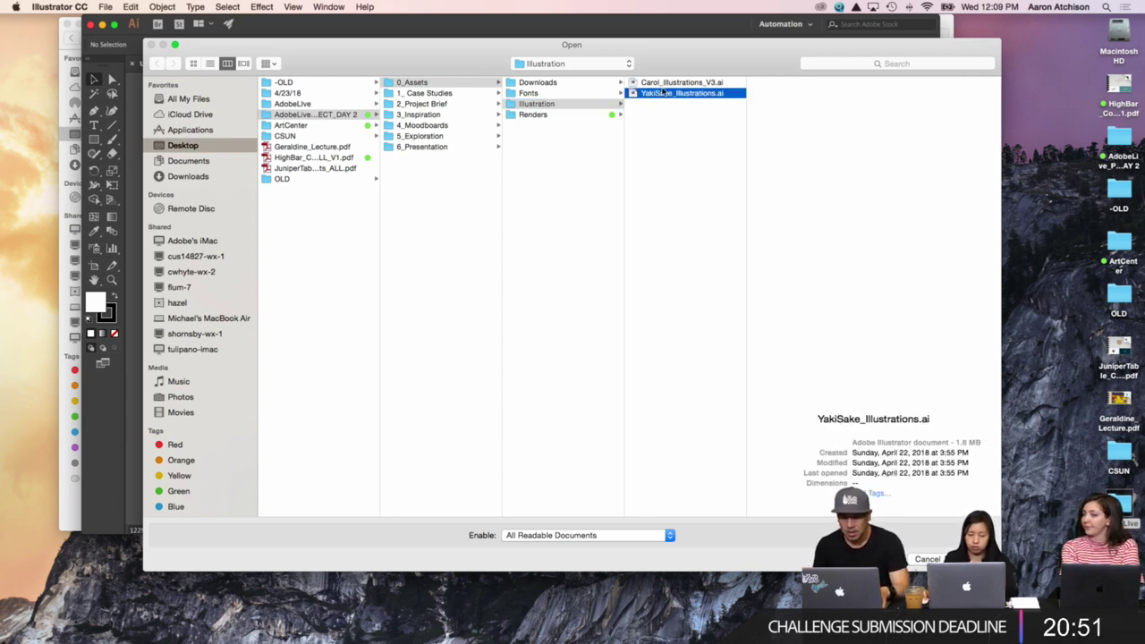
click(659, 83)
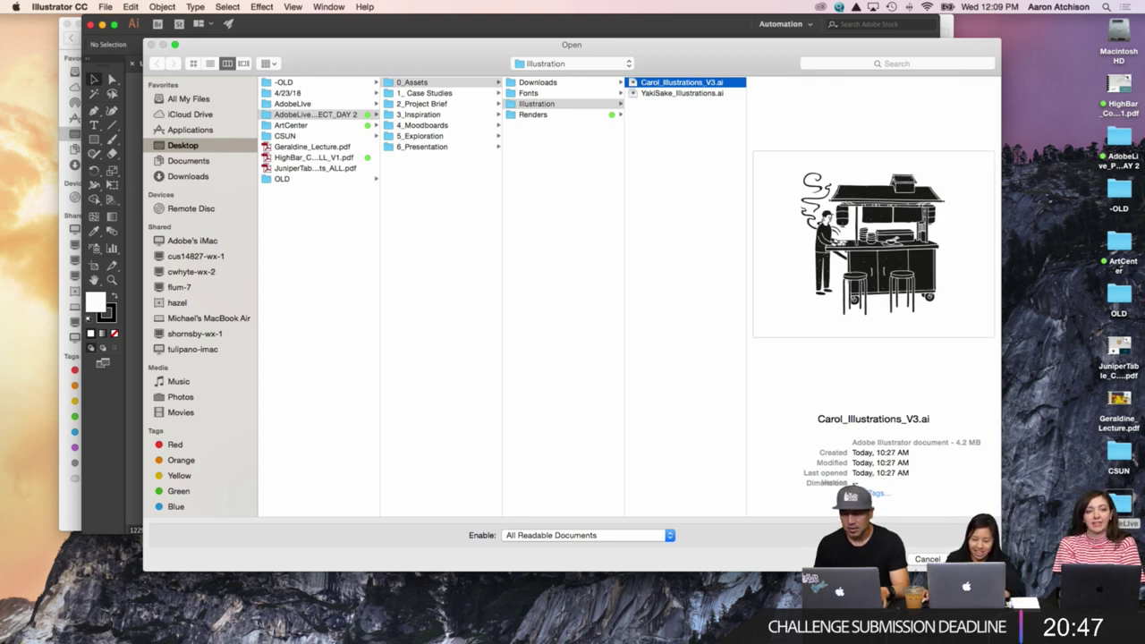
key(Return)
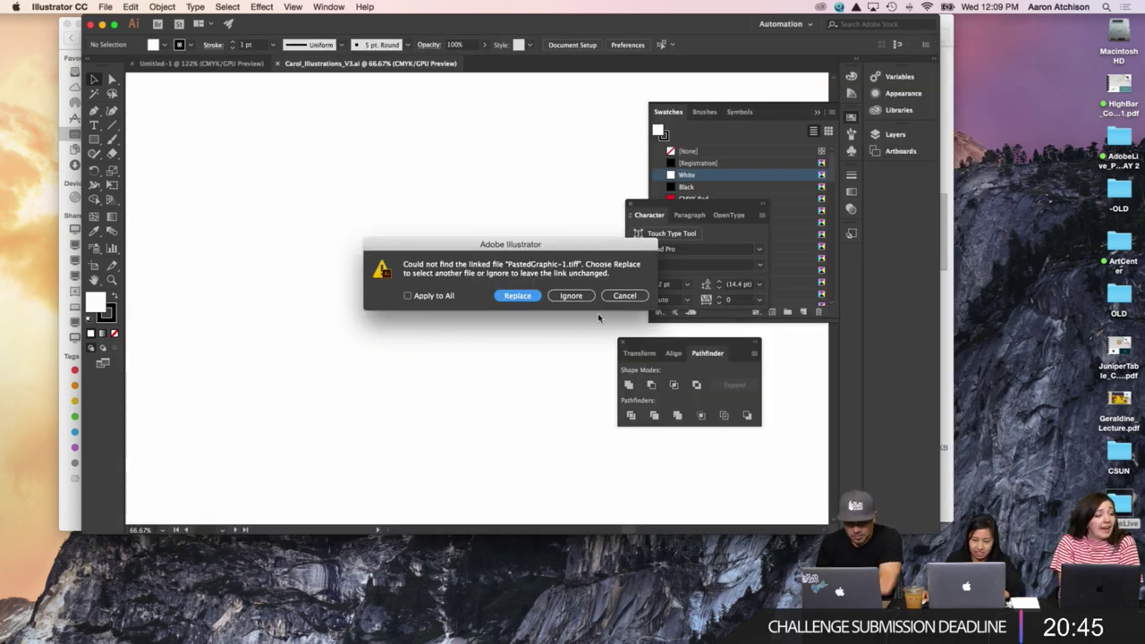
click(553, 296)
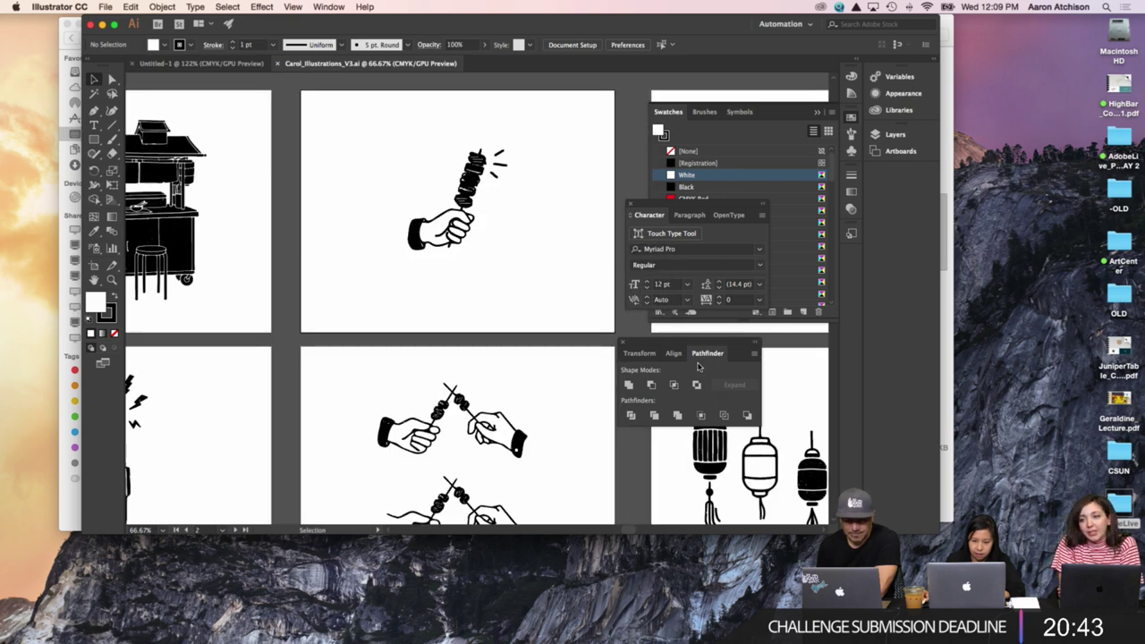
Enlarge the Illustrator window to fill the screen, show the artboards at 33.33%, and move the Pathfinder and Character panels clear of the main illustrations.
drag(642, 345, 960, 309)
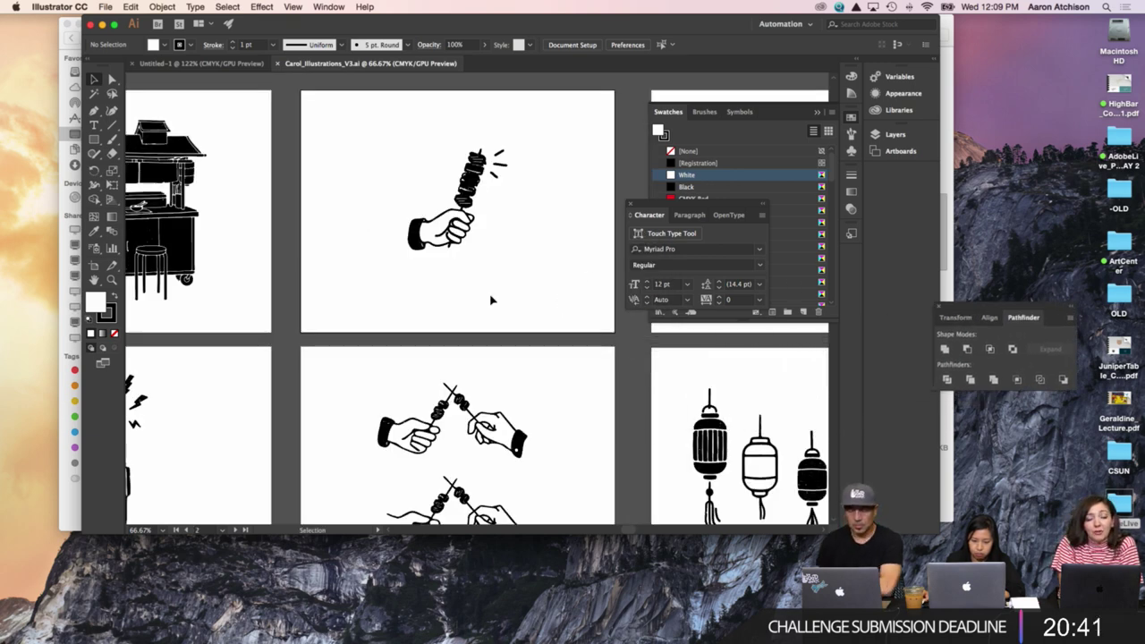
scroll(374, 192, down, 2)
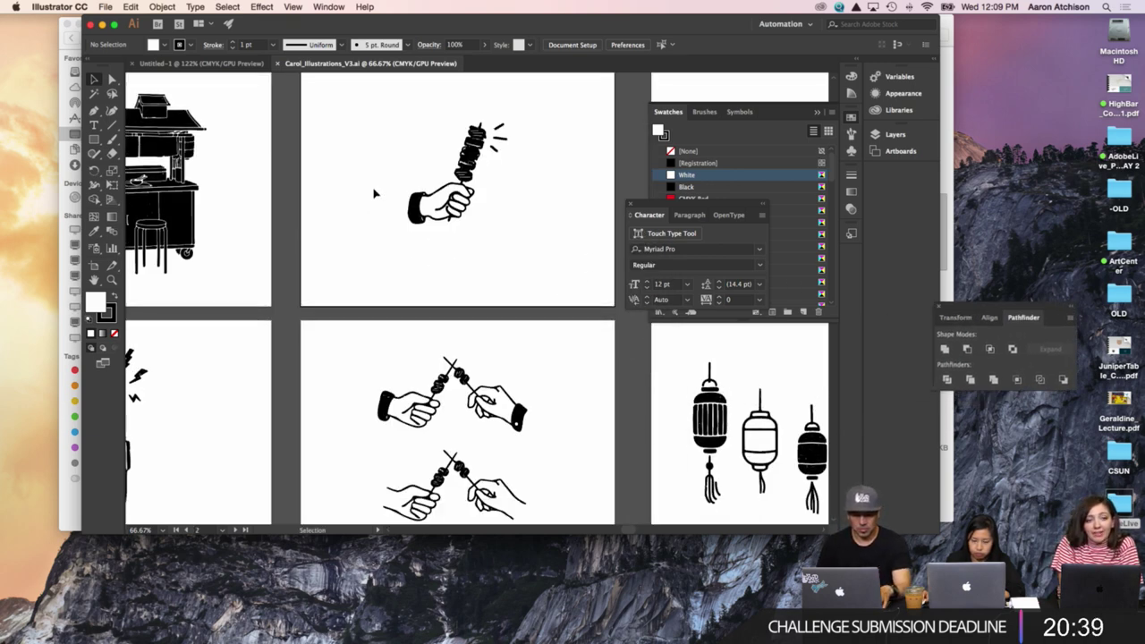
key(super+minus)
key(super+minus)
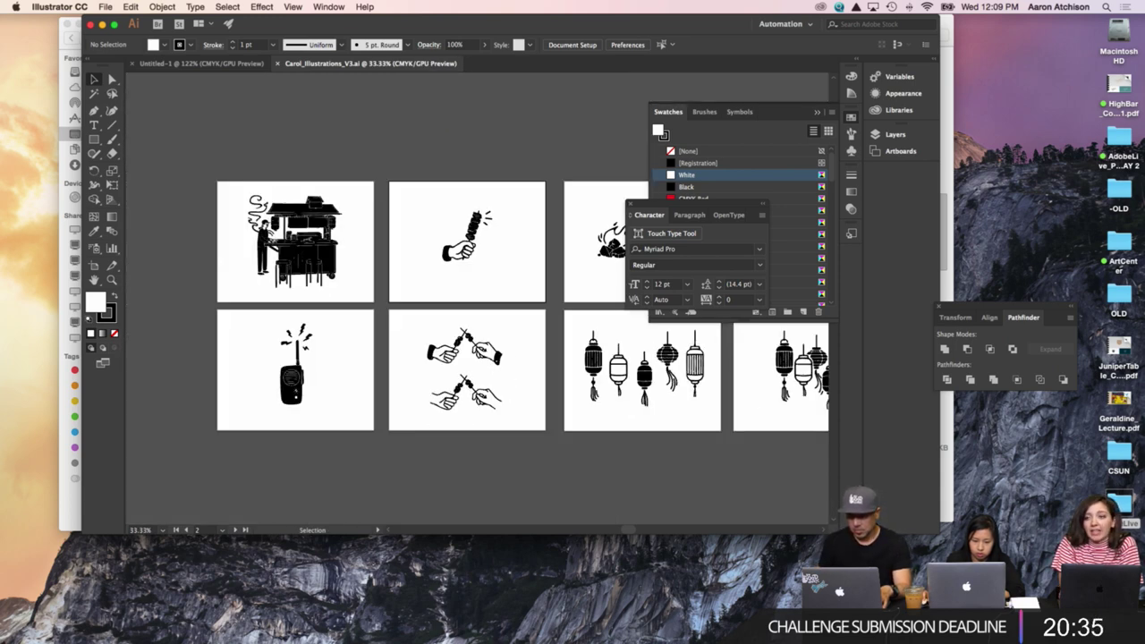
drag(939, 536, 1092, 617)
drag(625, 27, 547, 28)
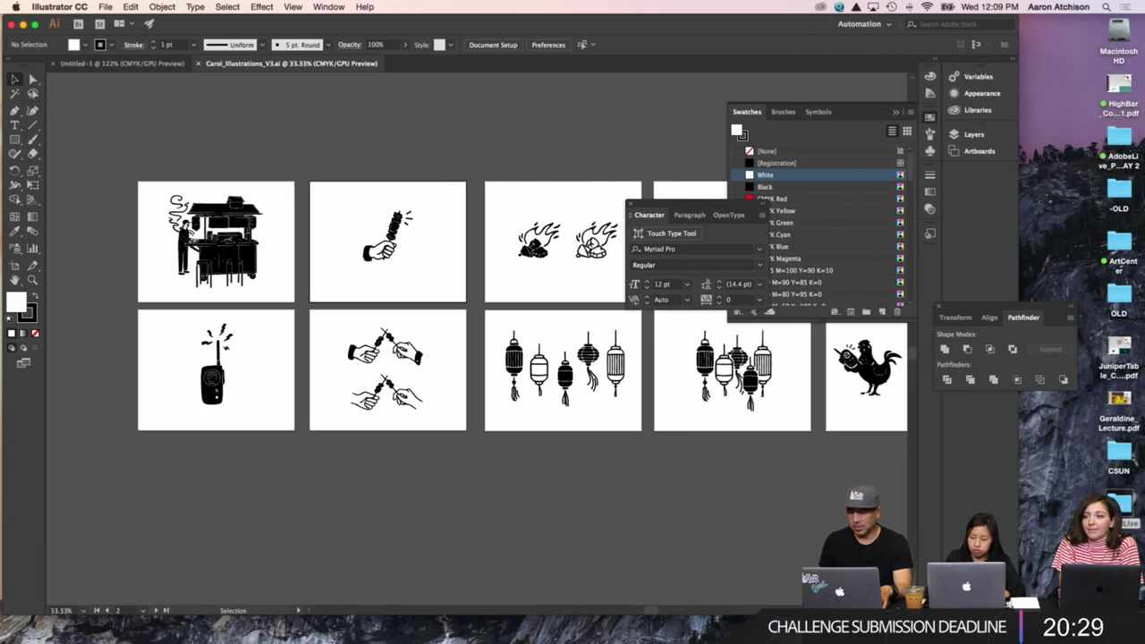
double_click(547, 27)
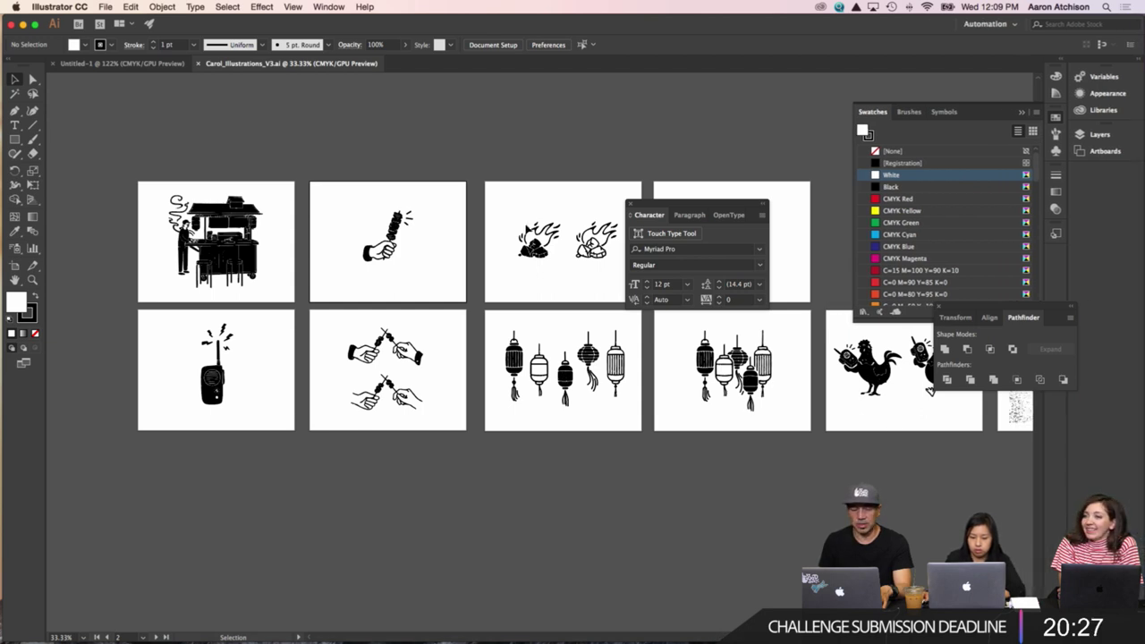
drag(680, 209, 939, 477)
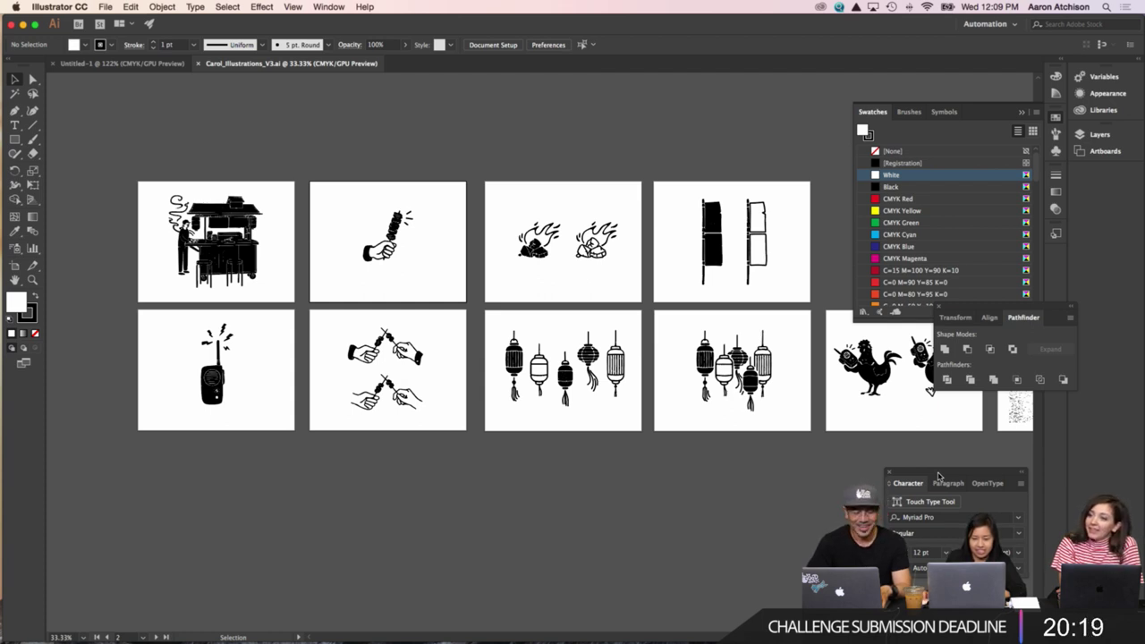
Try moving the hand-with-skewer illustration onto the empty canvas below the artboards, and undo the move.
click(12, 80)
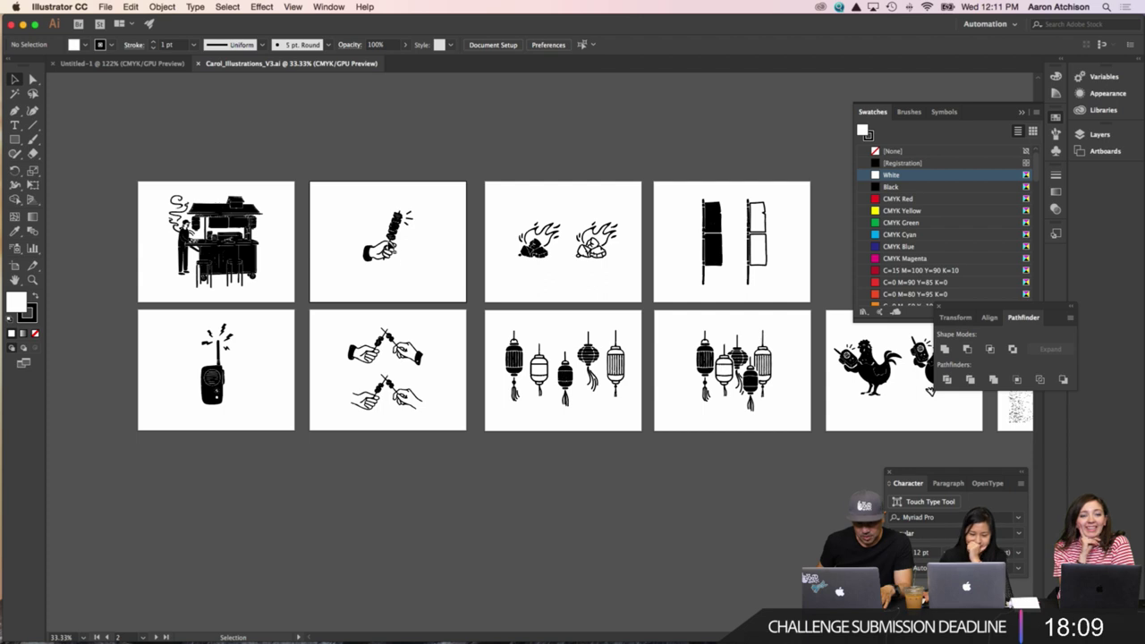
click(390, 235)
drag(389, 234, 369, 485)
click(455, 519)
key(super+z)
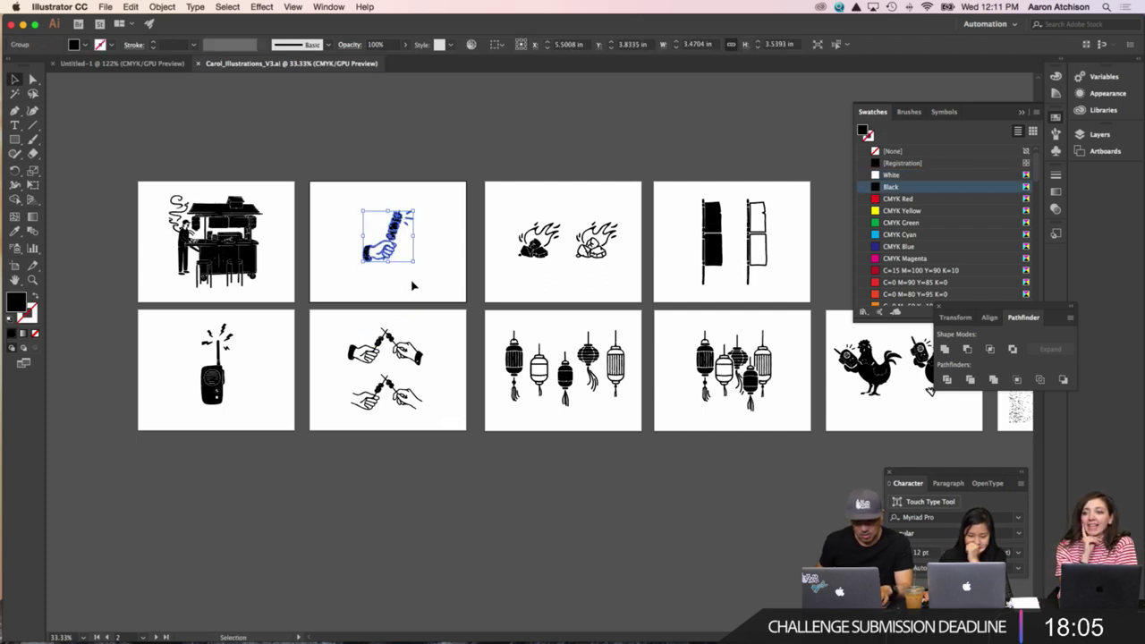
Shrink the hand-with-skewer illustration into the second artboard's upper-left corner and move the filled campfire to its upper-right, about 1.88 in wide.
drag(397, 245, 361, 224)
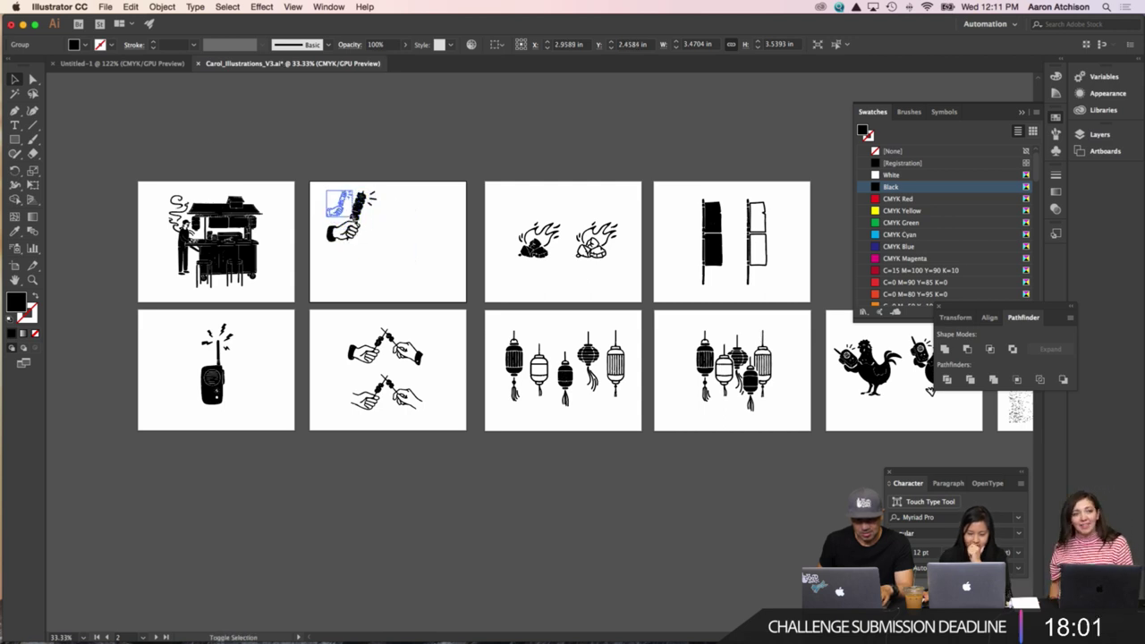
key(Delete)
drag(563, 278, 563, 277)
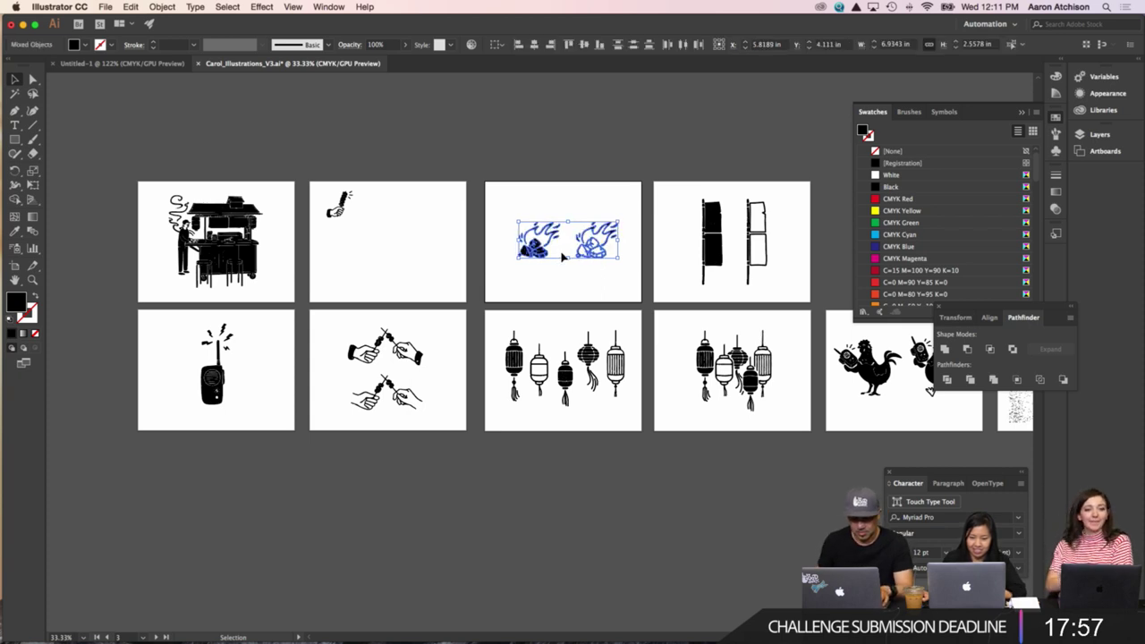
click(560, 258)
drag(558, 270, 436, 206)
key(super+g)
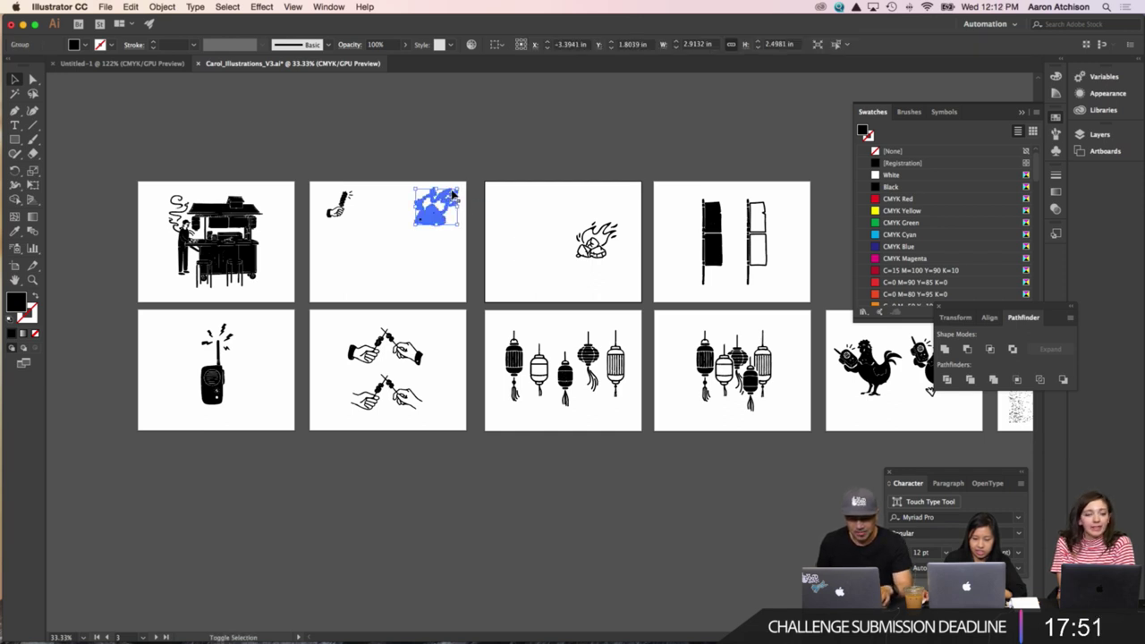
click(385, 231)
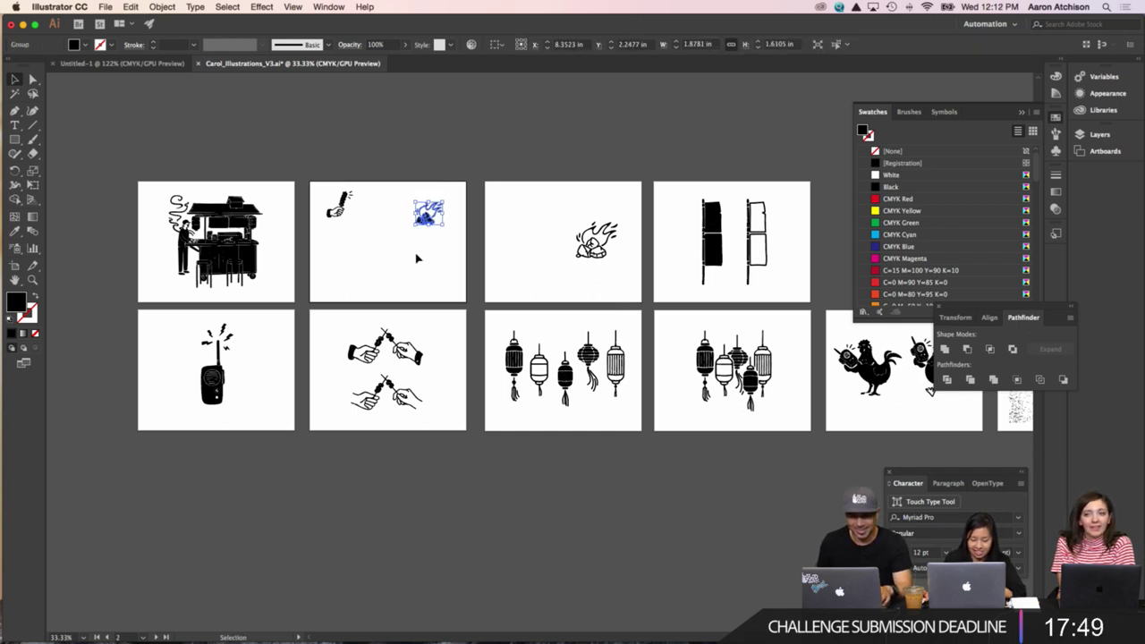
Place a reduced copy of the walkie-talkie illustration, about 2.3 in tall and turned upside down, on the second artboard below the hand.
click(235, 387)
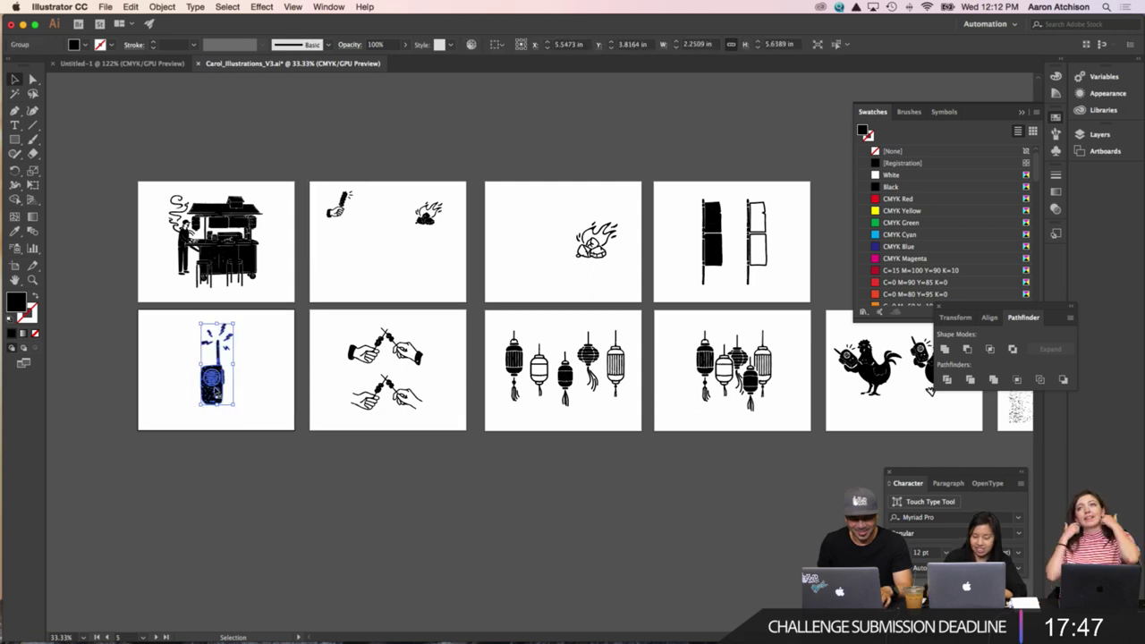
right_click(215, 392)
click(315, 327)
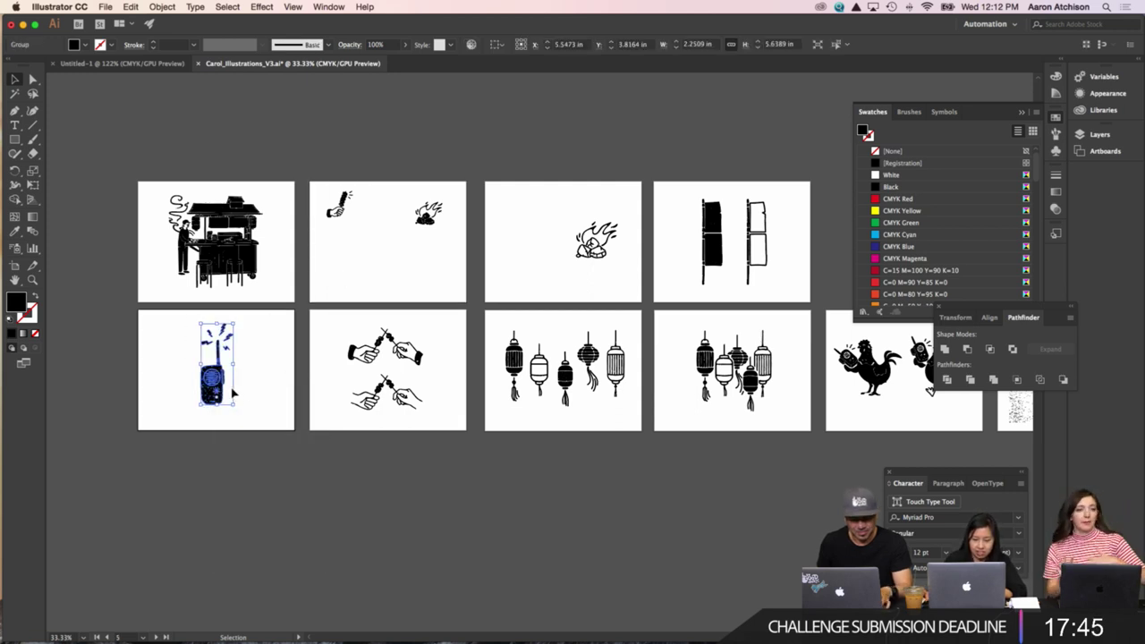
drag(232, 392, 364, 265)
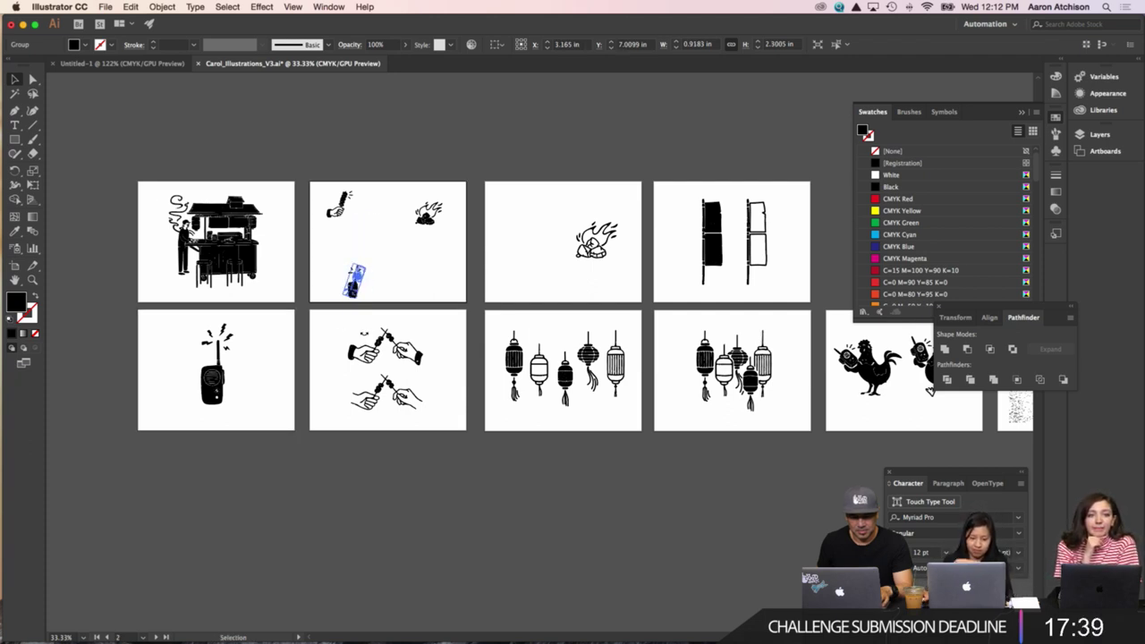
click(390, 245)
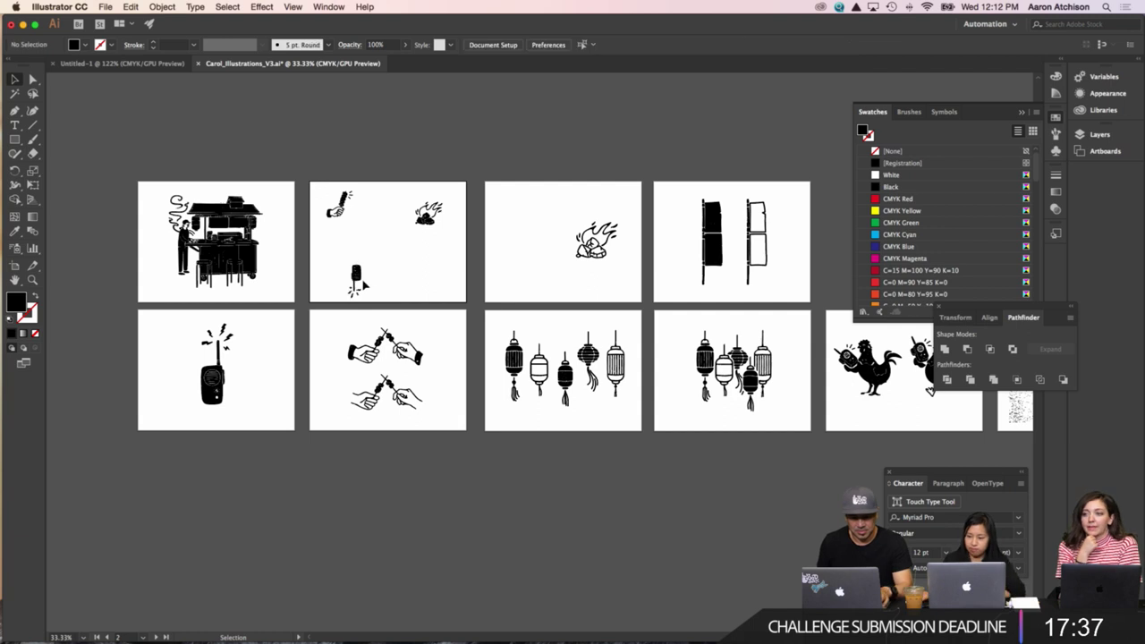
drag(356, 279, 368, 251)
click(315, 165)
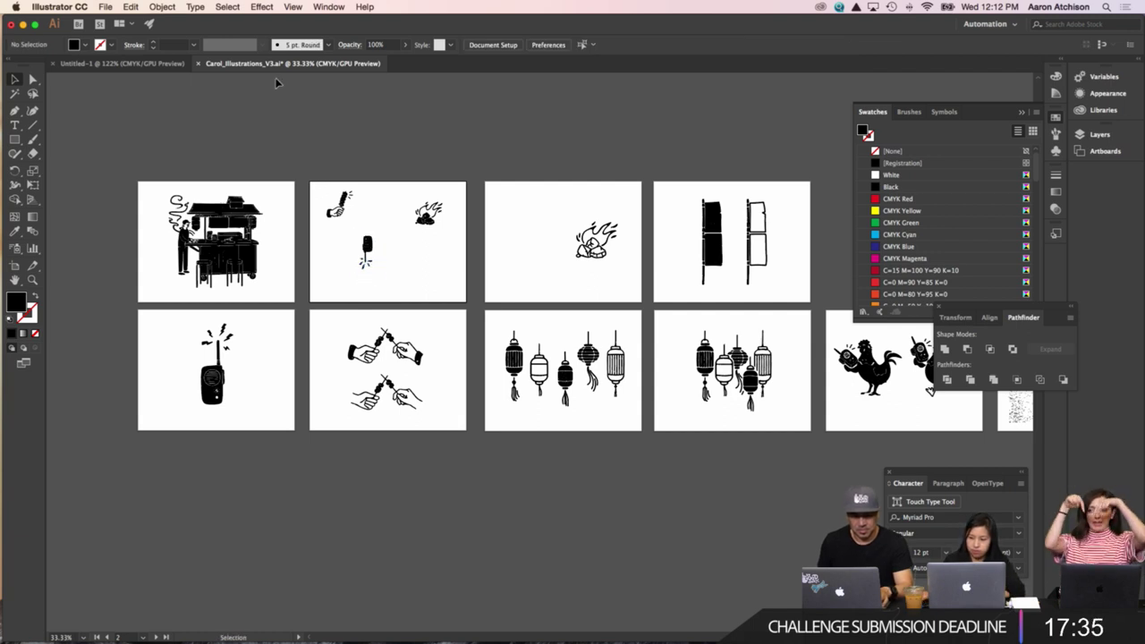
Open Brandscape_V2.ai from the 4_Moodboards folder.
key(super+o)
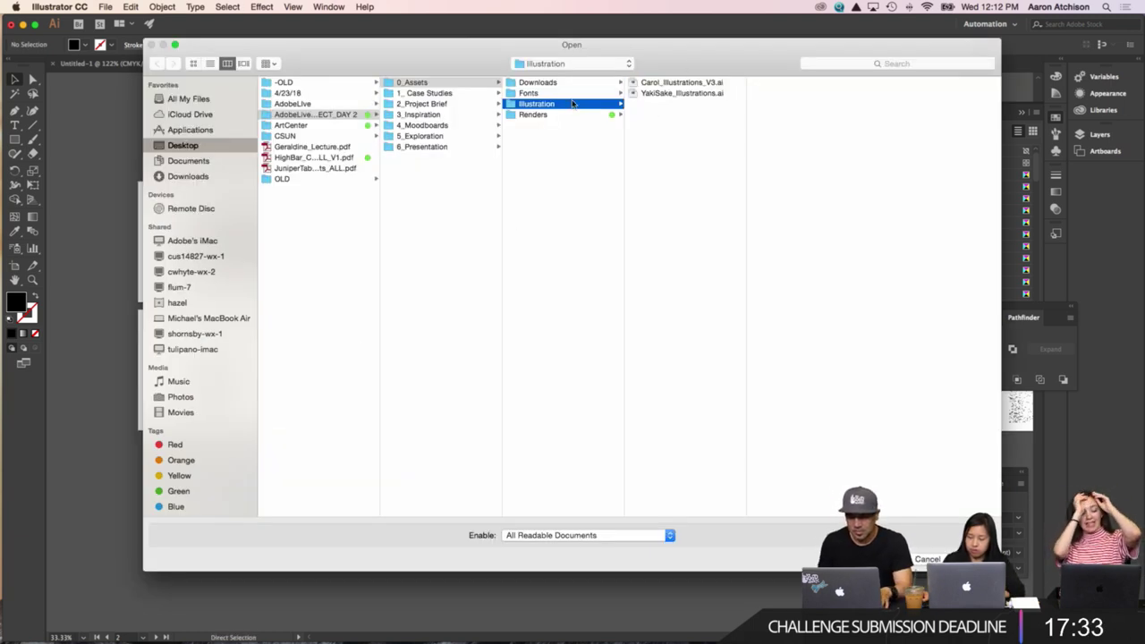
click(661, 83)
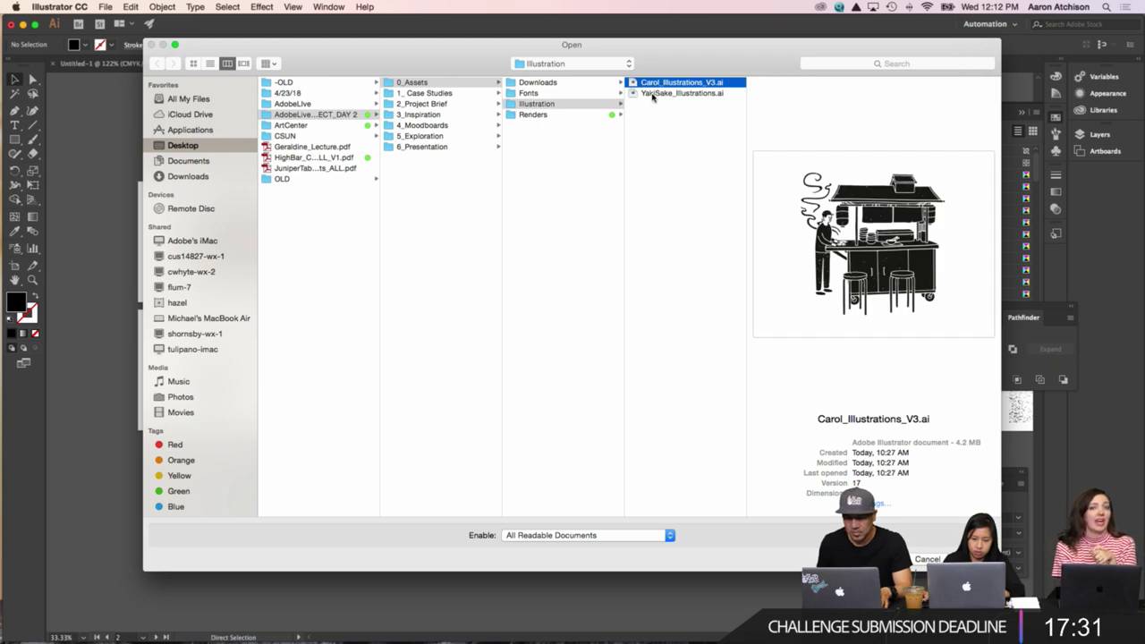
click(651, 94)
click(422, 95)
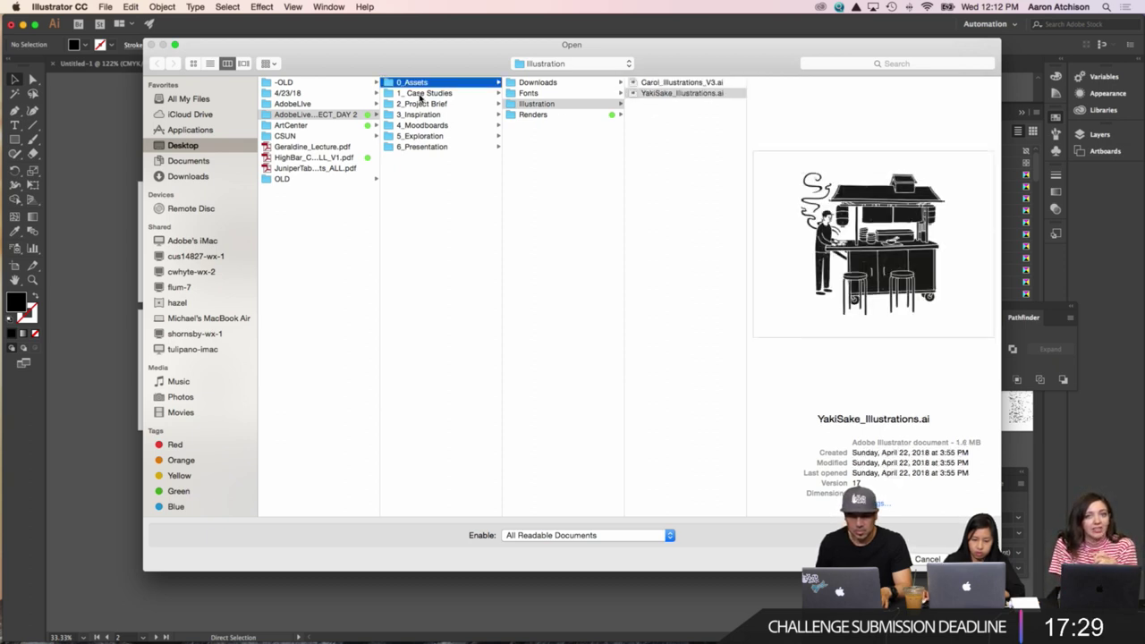
click(423, 126)
click(554, 95)
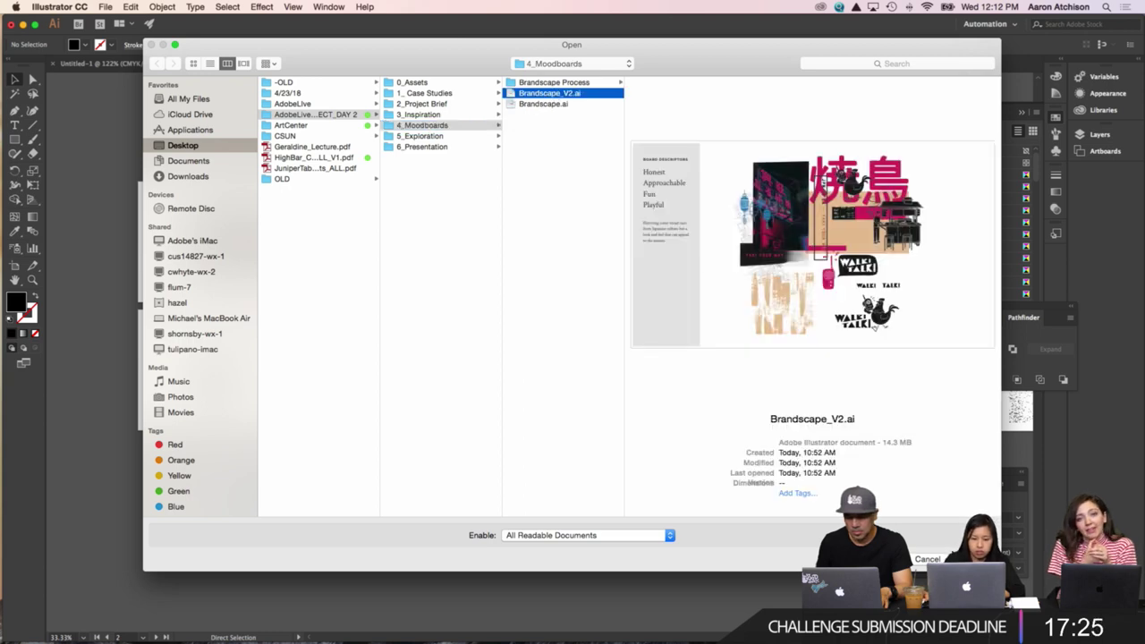
key(Return)
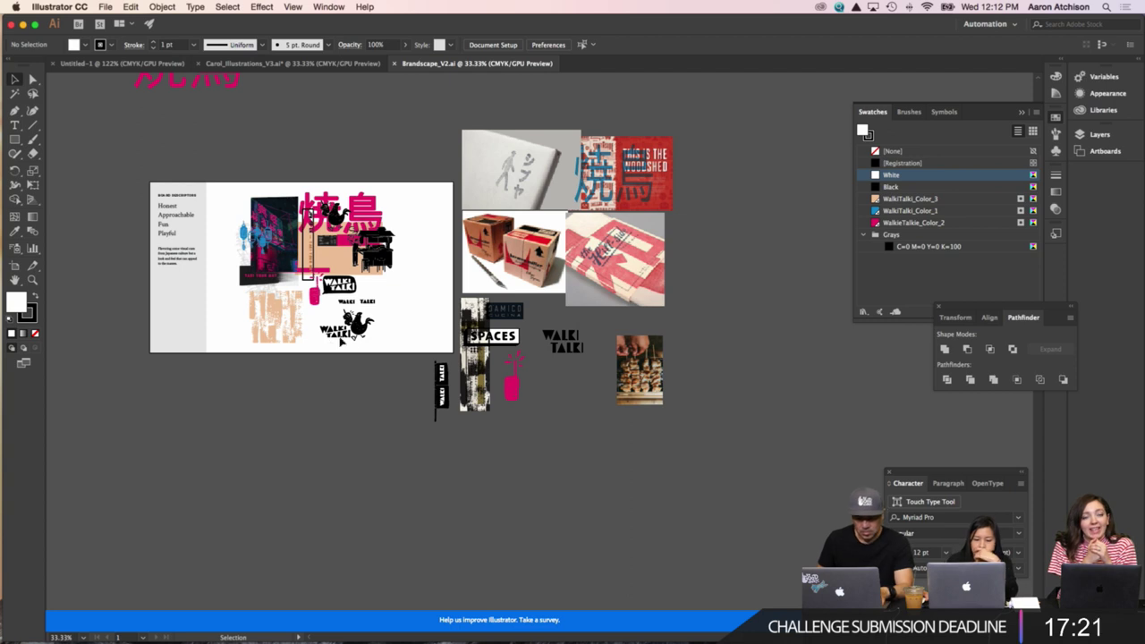
Group the speech-bubble Walki Talki logo and copy it into Carol_Illustrations_V3.ai, below the campfire on the second artboard.
click(361, 288)
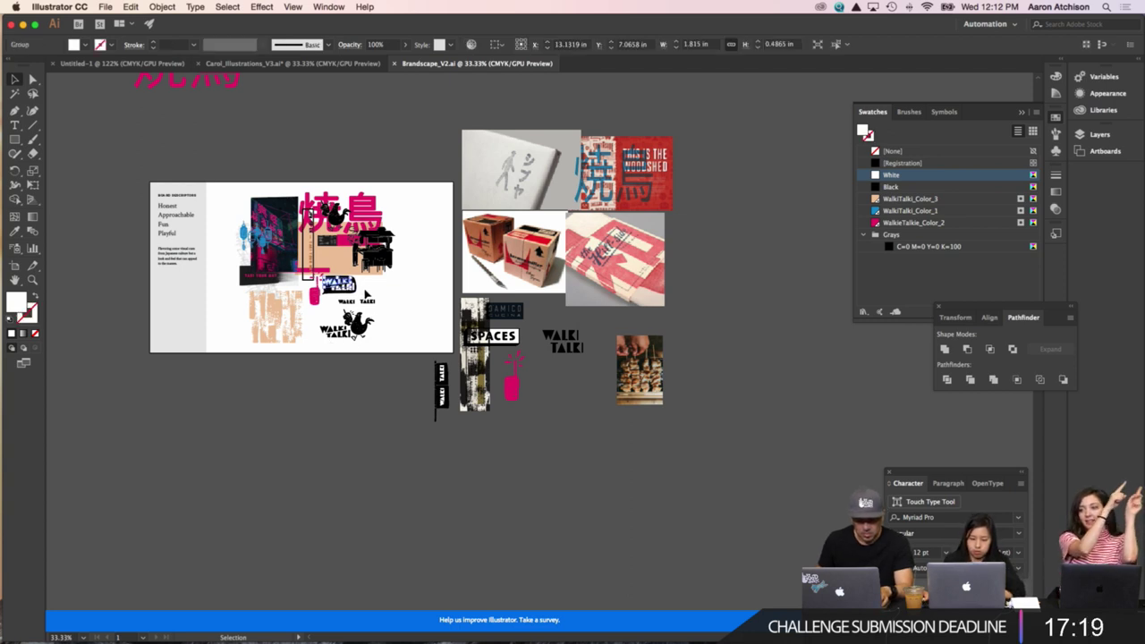
click(367, 296)
click(358, 288)
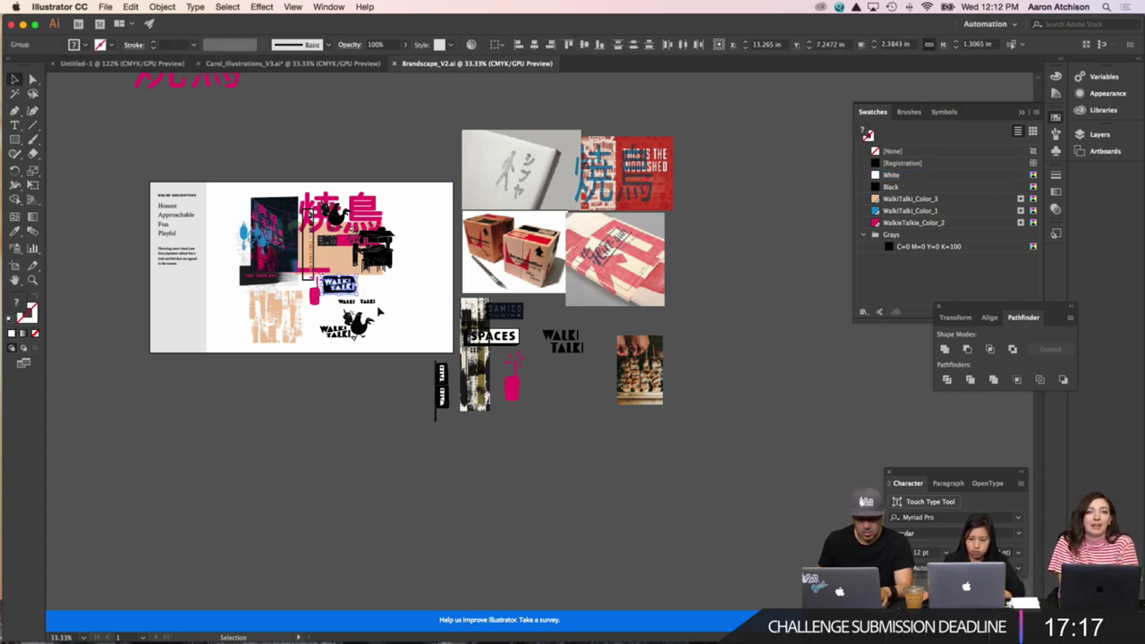
key(ctrl+g)
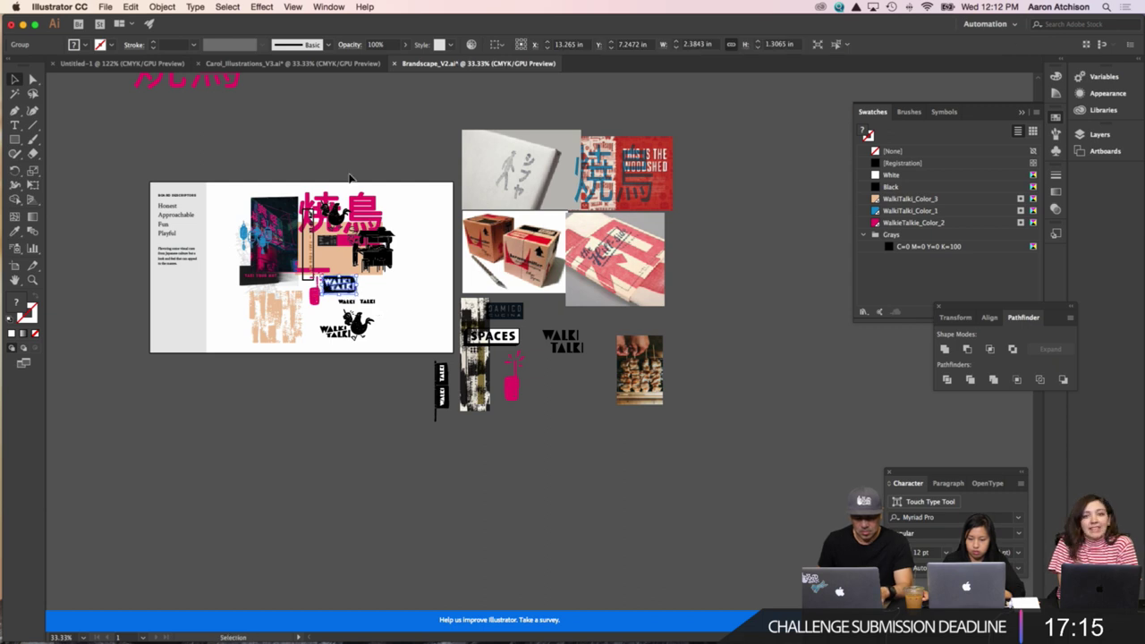
click(235, 64)
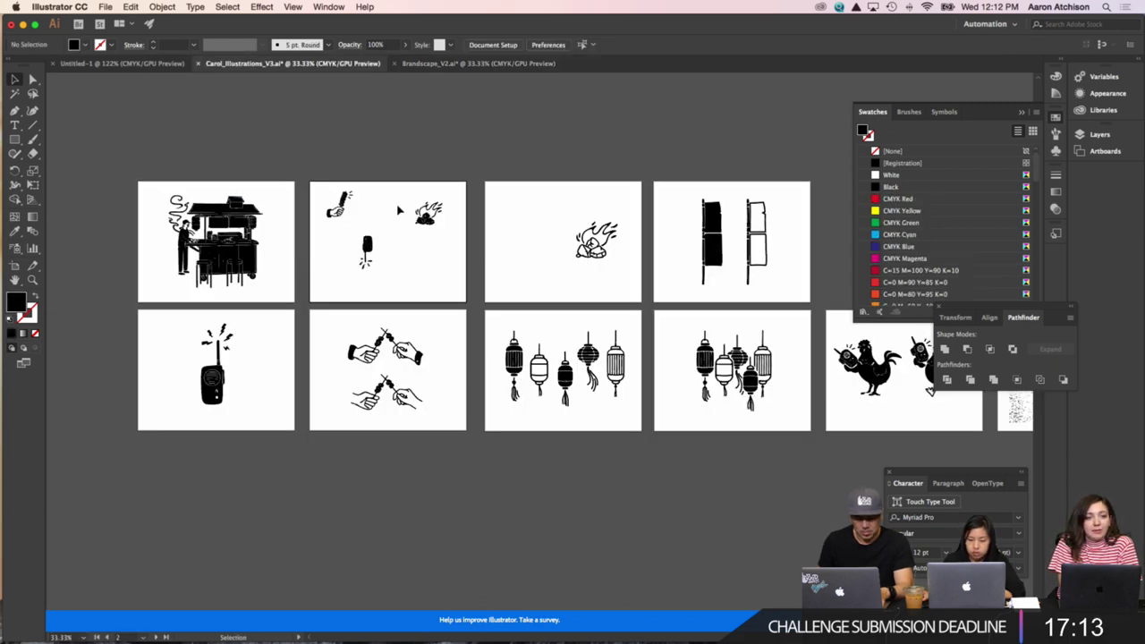
drag(479, 270, 428, 263)
Copy the vertical Walki Talki sign from Brandscape_V2.ai to the walkie-talkie's left on the second artboard, scaled to about 2.92 in tall.
click(467, 64)
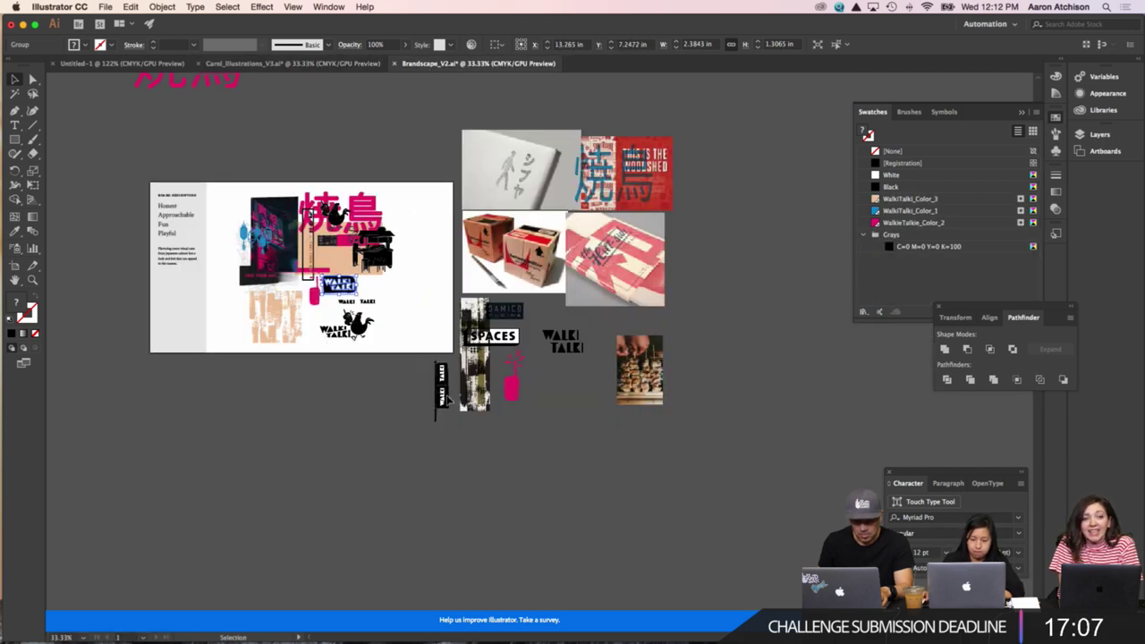
click(443, 412)
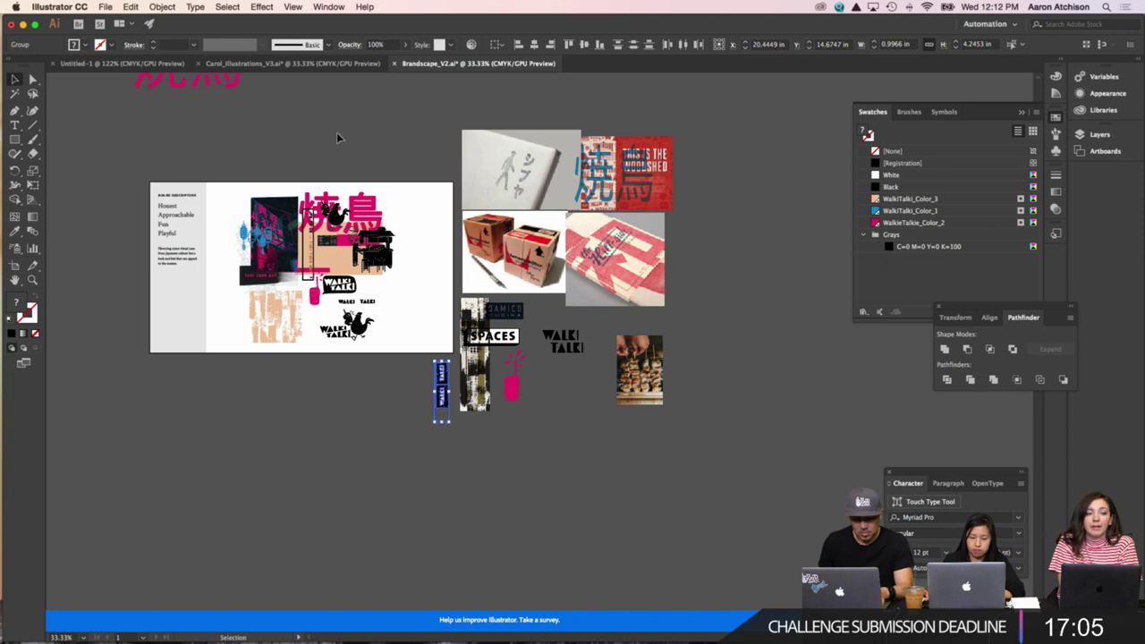
click(154, 65)
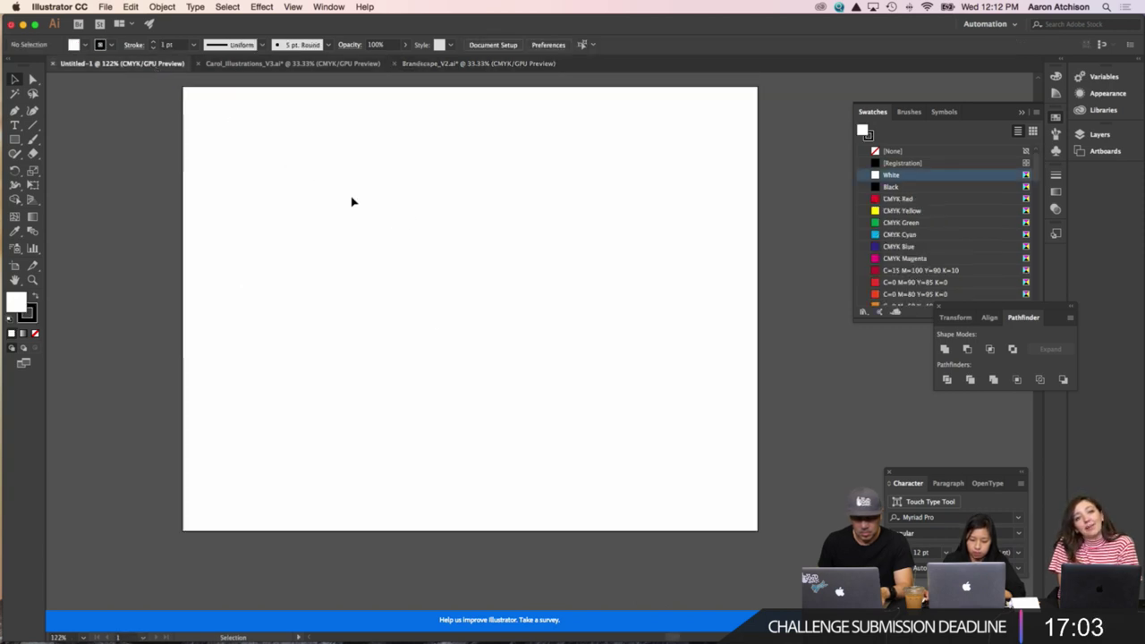
click(277, 68)
click(540, 333)
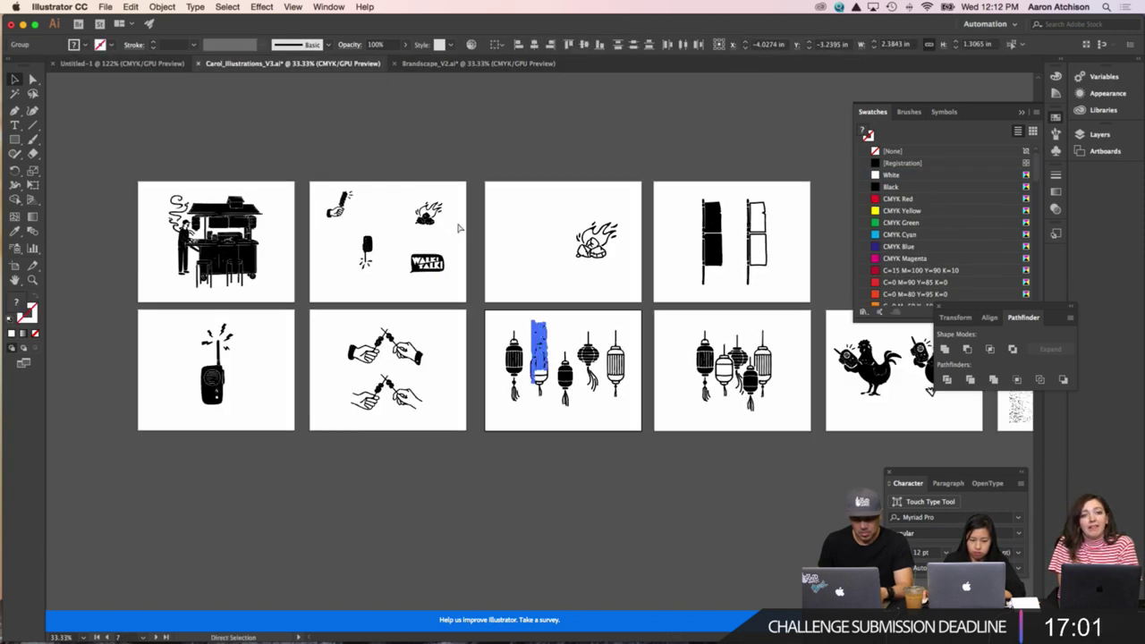
drag(539, 332, 343, 258)
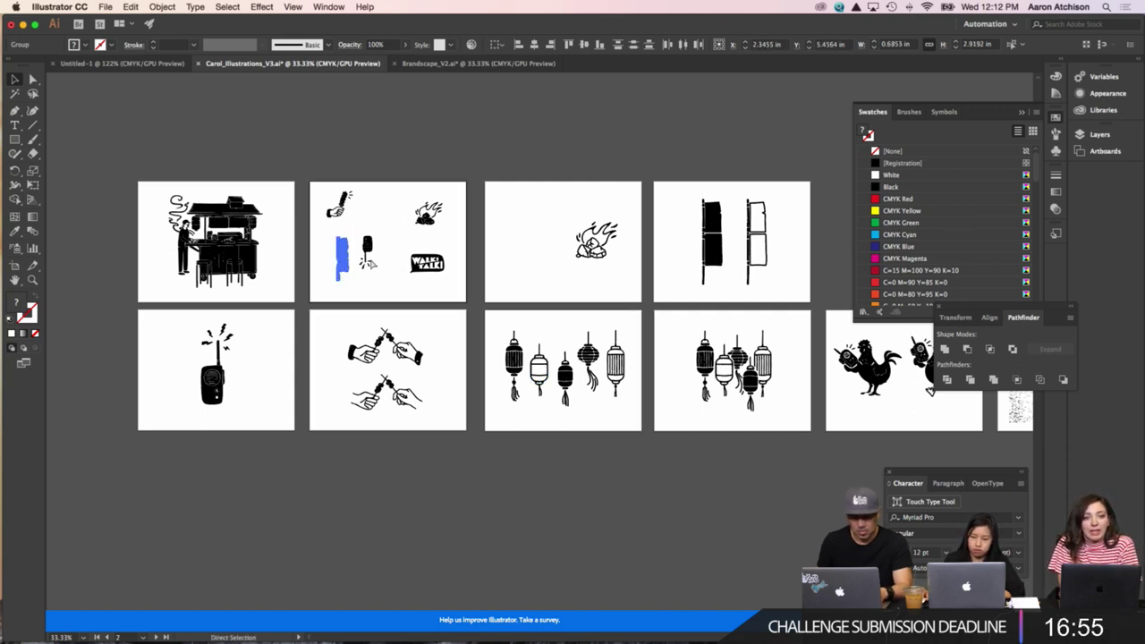
Copy the pink 焼鳥 lettering from Brandscape_V2.ai, scale it to about 1.76 in wide, and place it between the hand and campfire.
click(474, 63)
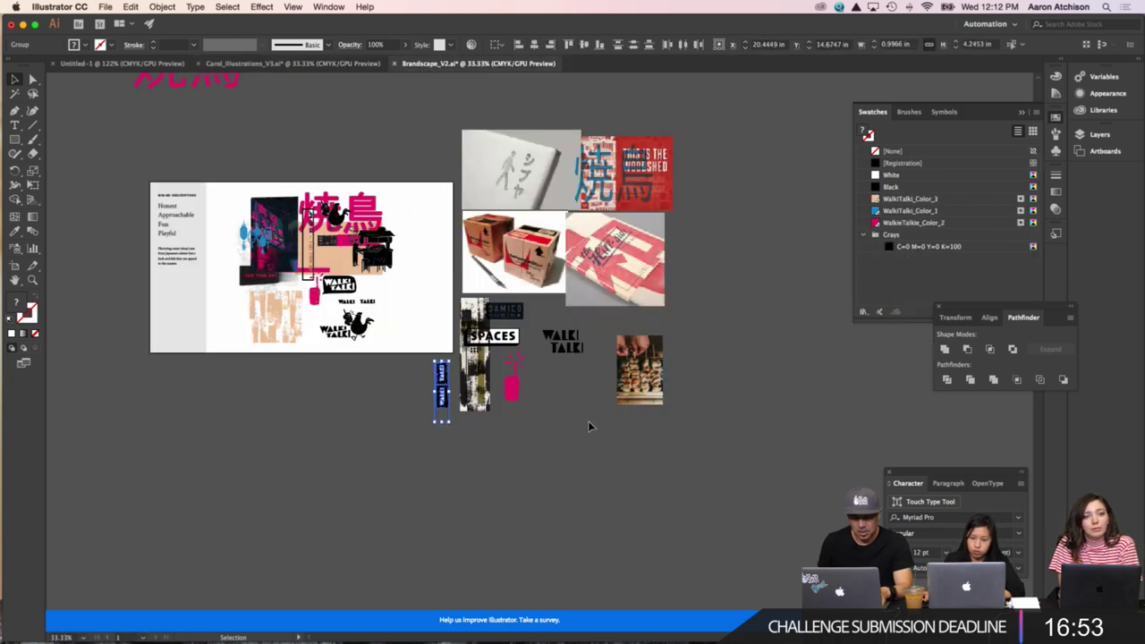
scroll(387, 313, right, 1)
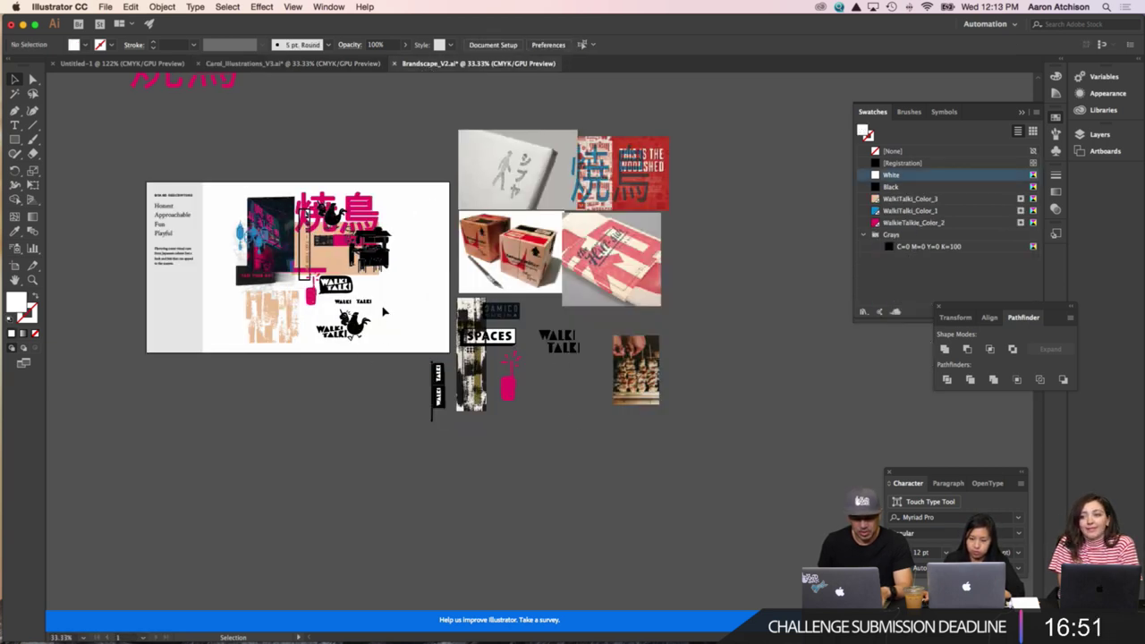
click(360, 211)
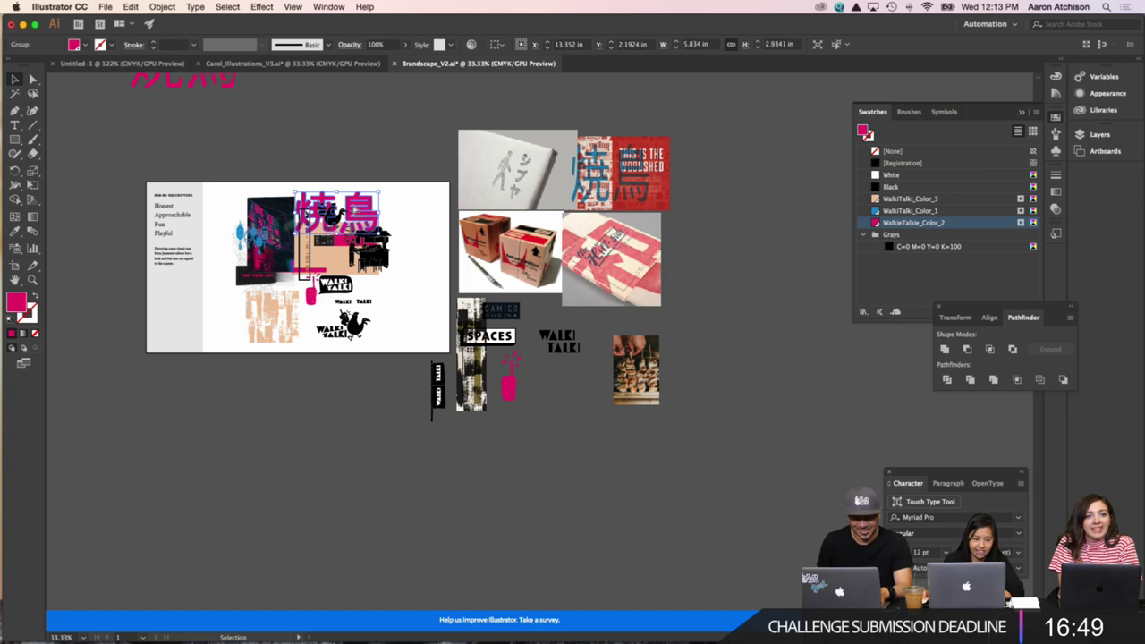
click(292, 64)
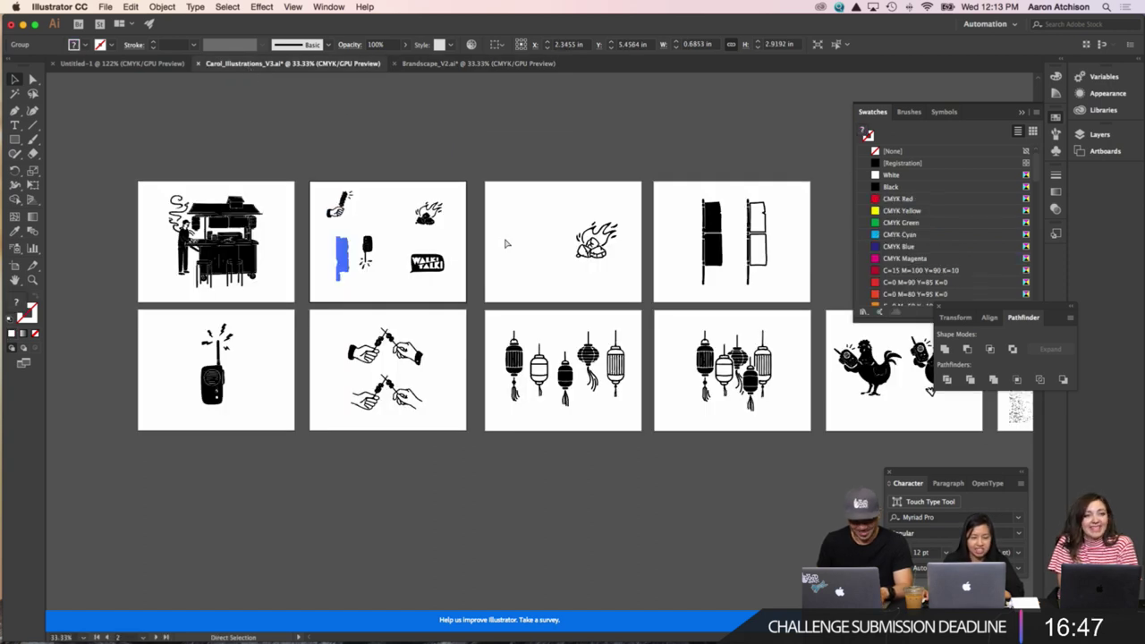
key(super+v)
shift+click(505, 362)
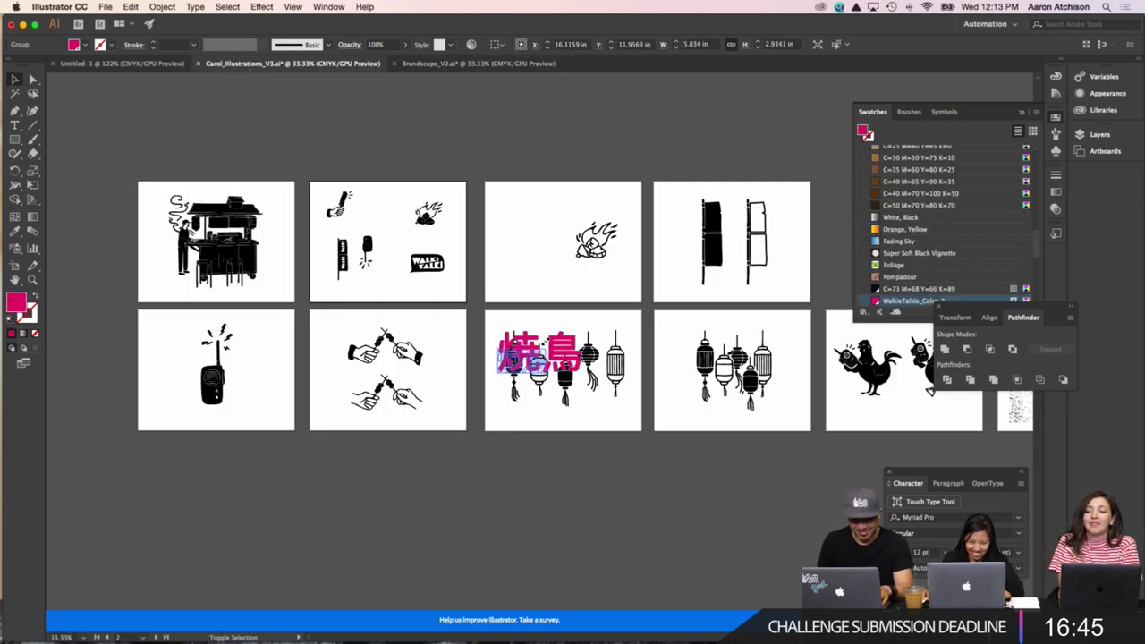
drag(507, 363, 383, 209)
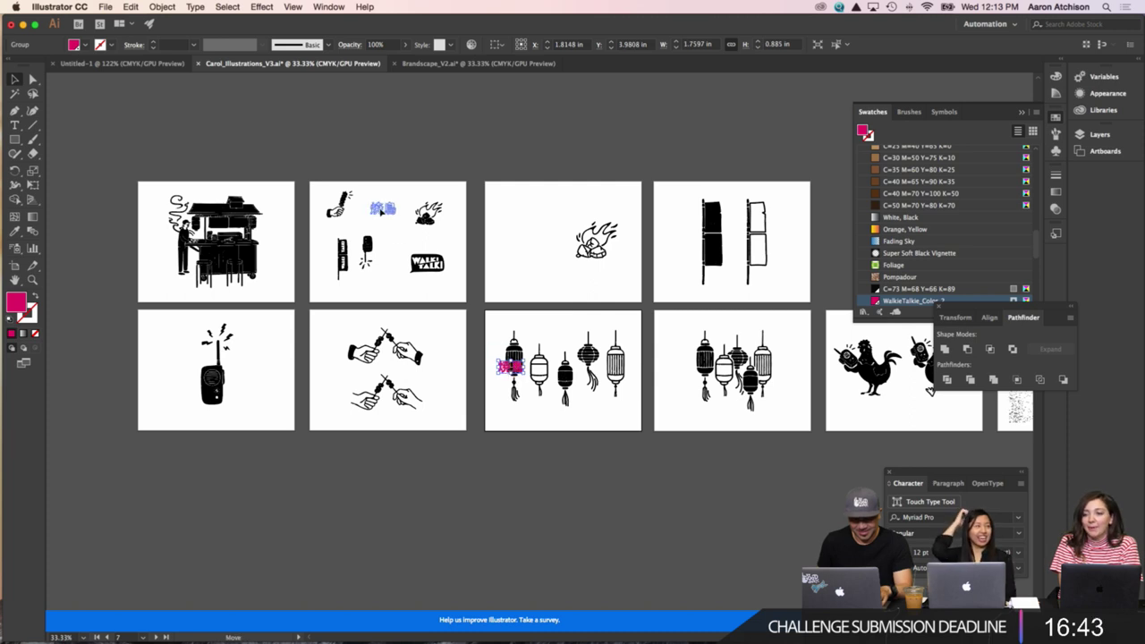
Recolour the 焼鳥 lettering black by sampling the food-cart illustration with the Eyedropper, and deselect it.
click(14, 231)
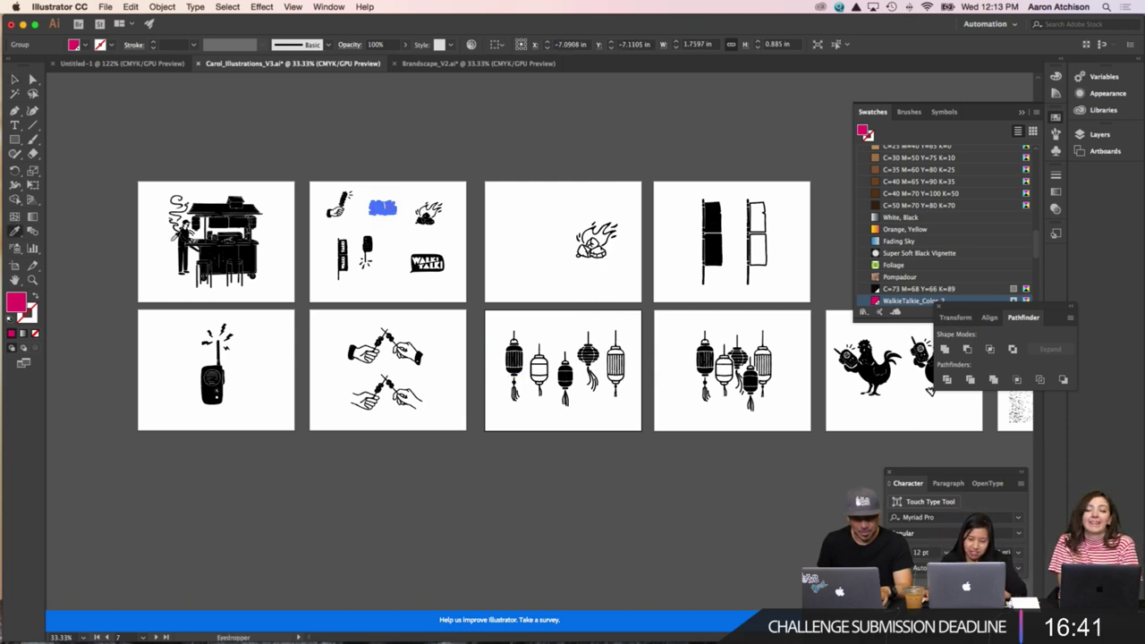
click(255, 247)
key(v)
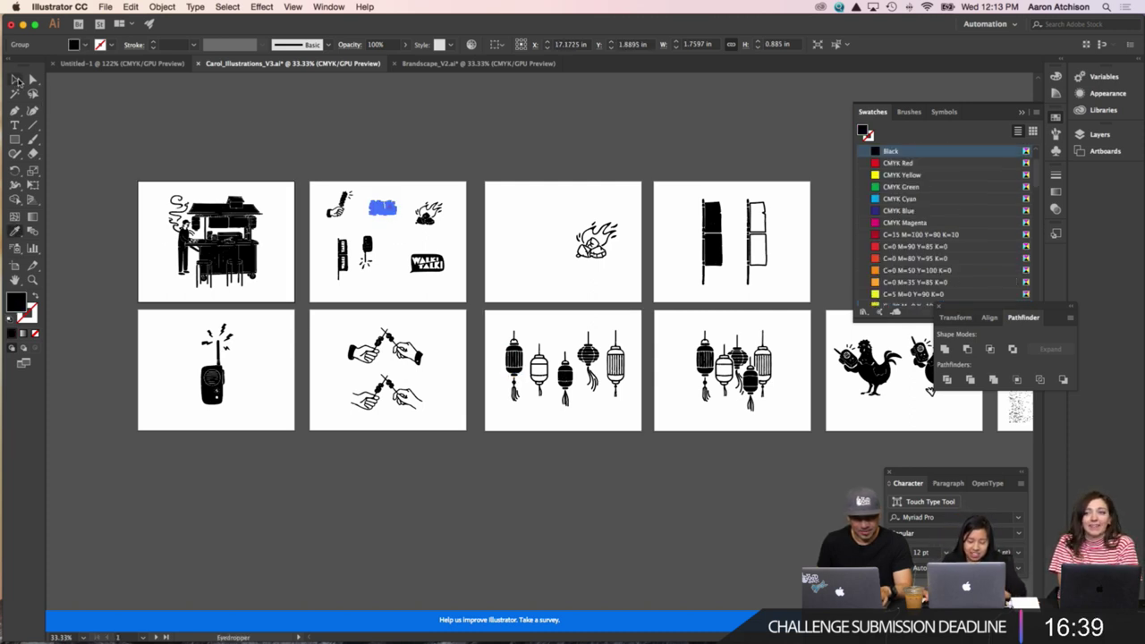
click(396, 237)
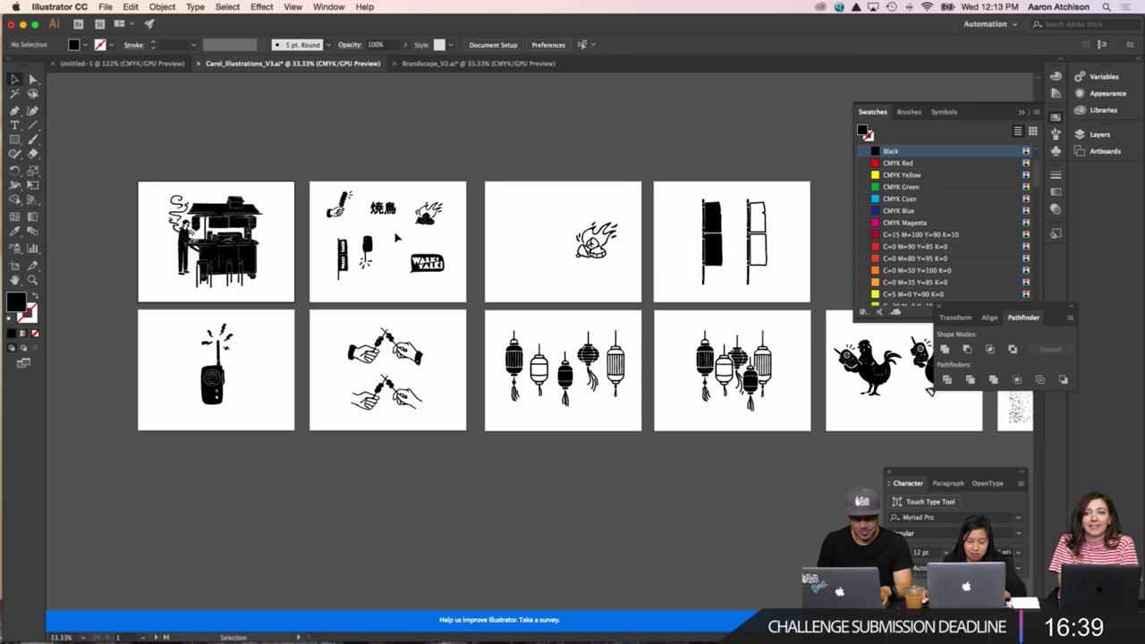
click(412, 64)
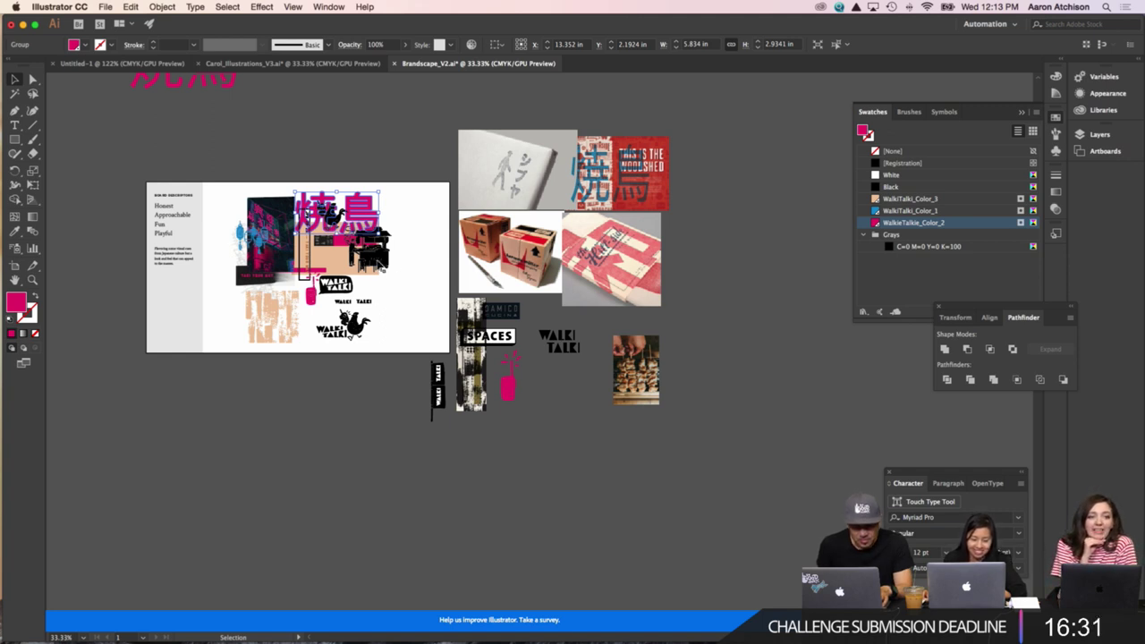
click(122, 64)
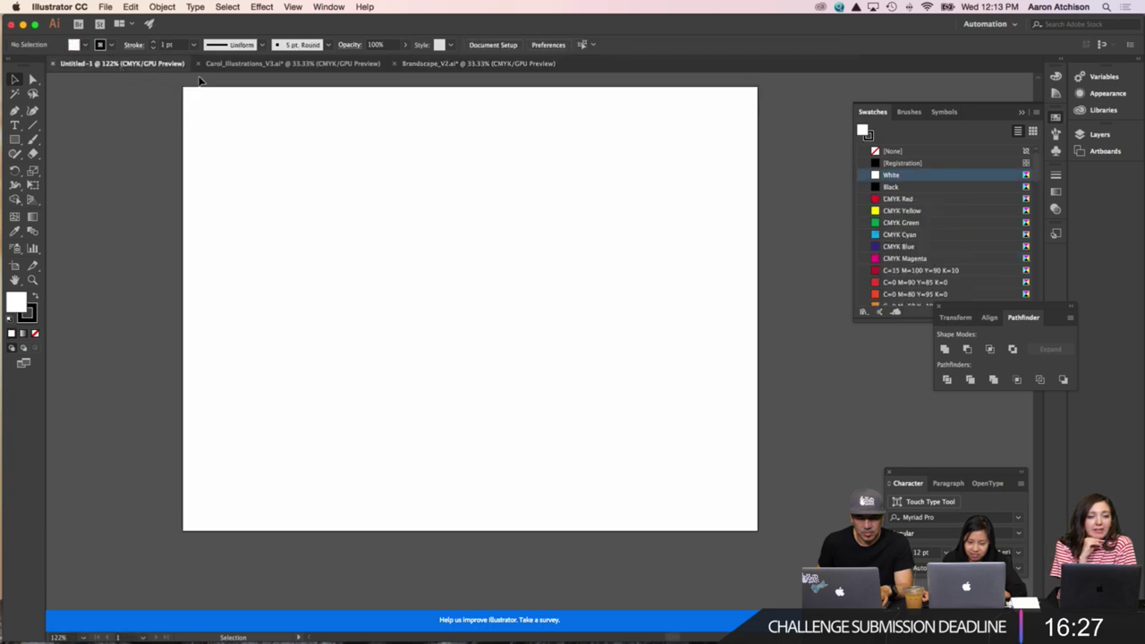
click(232, 64)
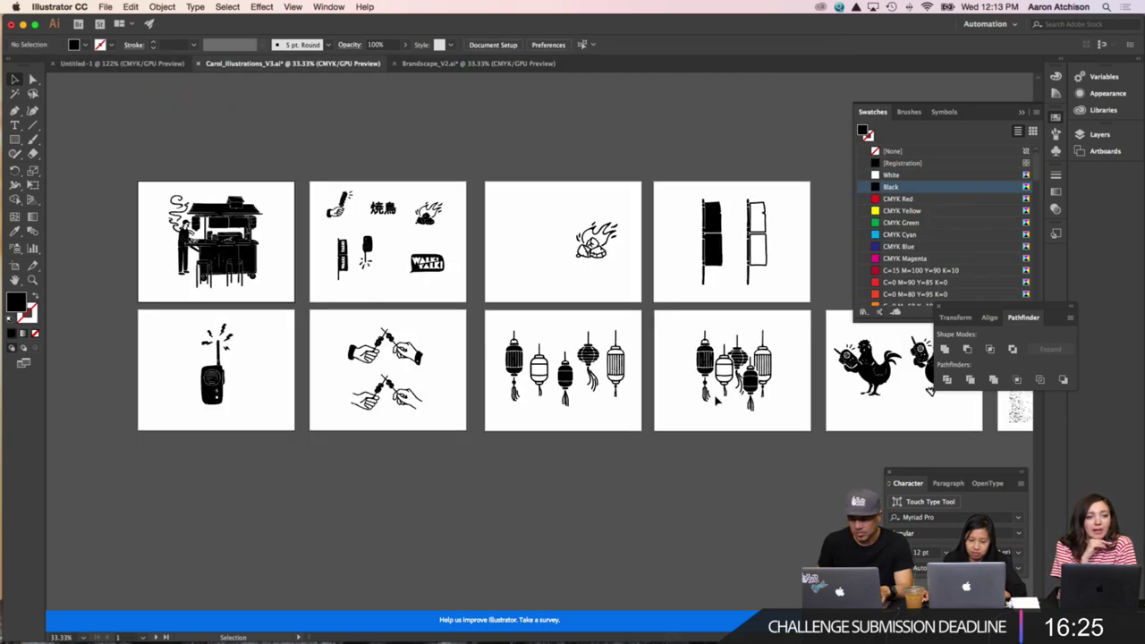
Ungroup the five spaced-out lanterns and copy the small black middle one to the second artboard, beside the speech-bubble logo; deselect it.
scroll(573, 394, right, 2)
click(549, 380)
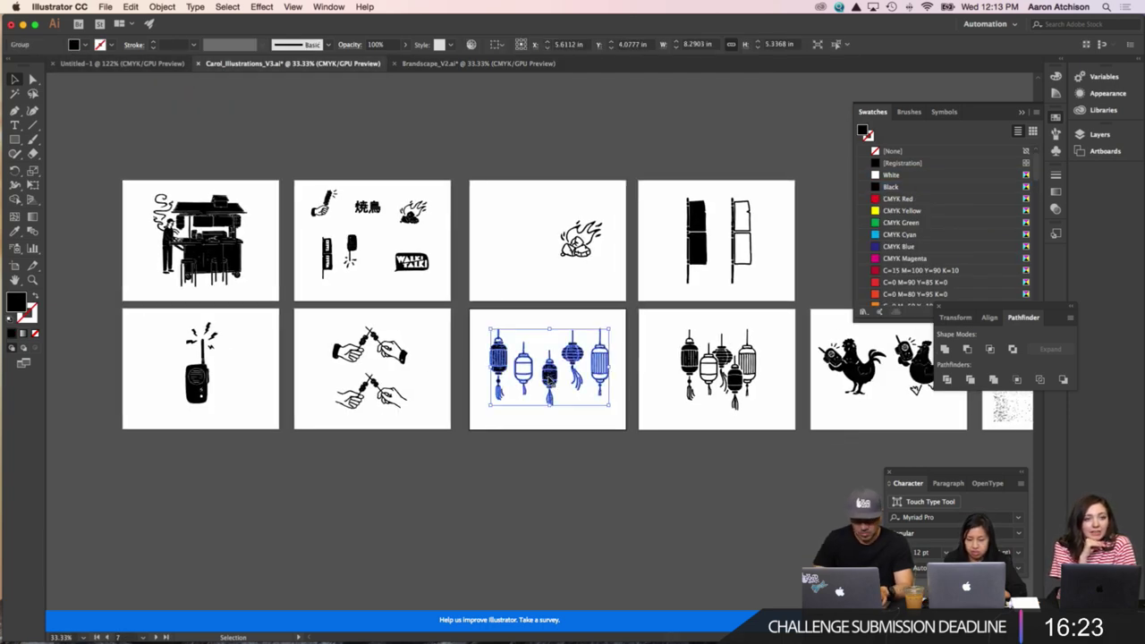
key(super+shift+g)
click(535, 337)
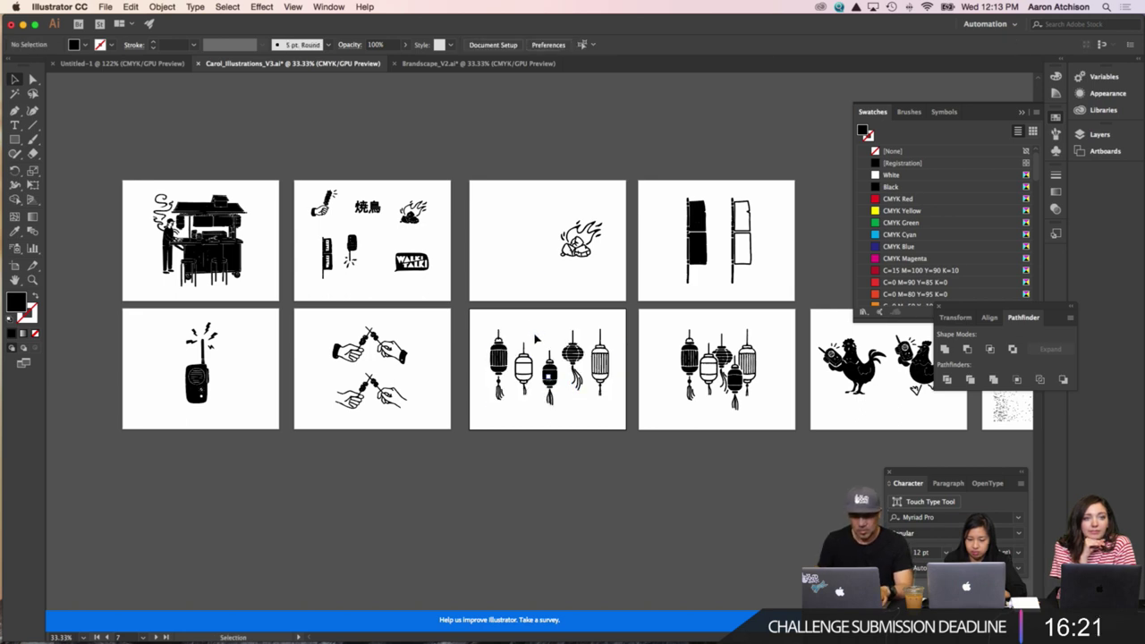
click(562, 417)
key(a)
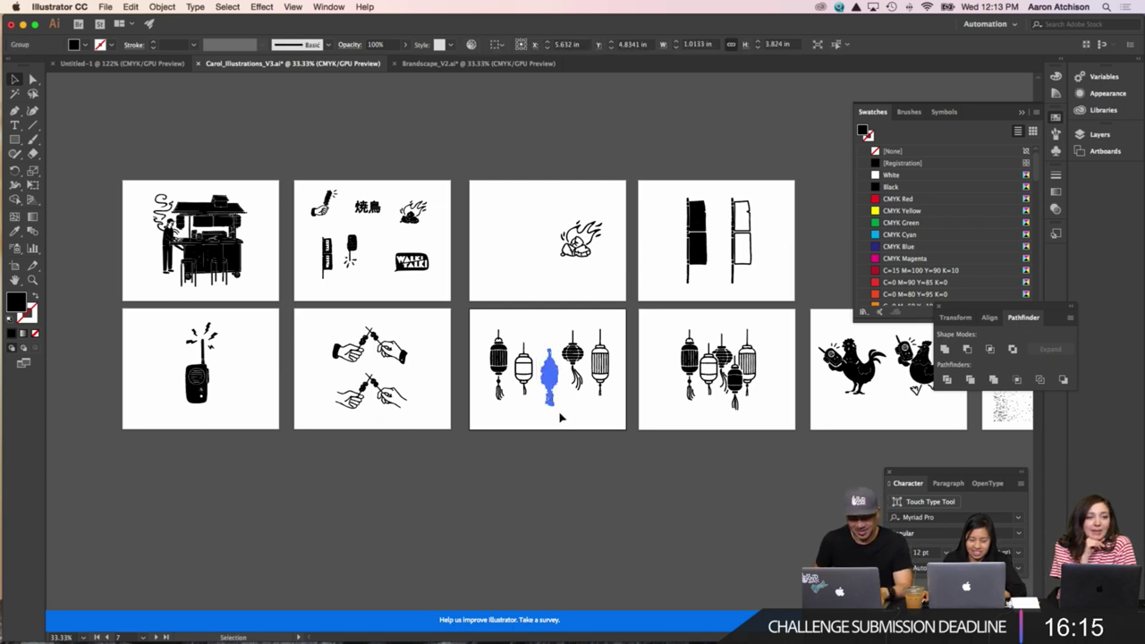
key(v)
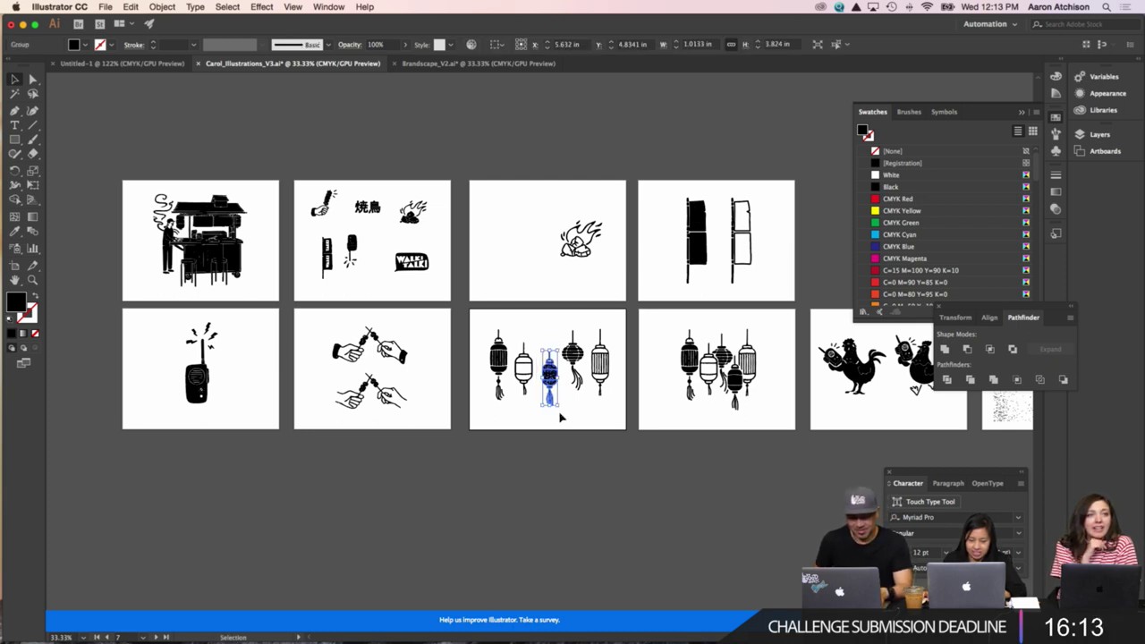
drag(553, 394, 380, 280)
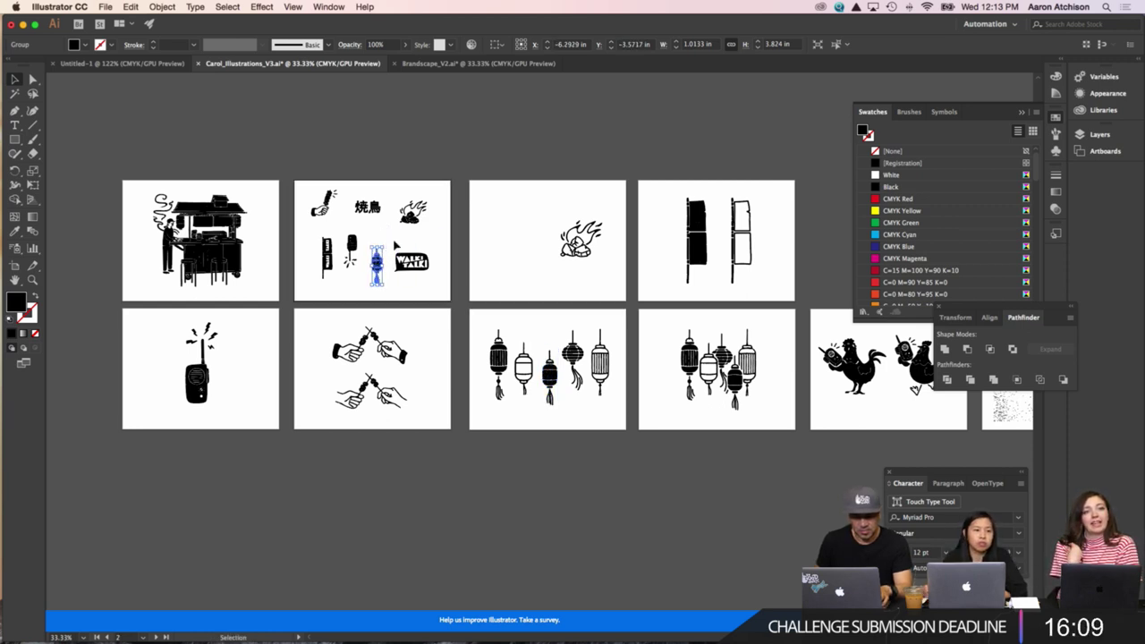
key(super+shift+a)
Copy the striding rooster to the second artboard, scaled to about 1.61 in wide, and place it between the 焼鳥 lettering and the lantern.
scroll(537, 294, right, 5)
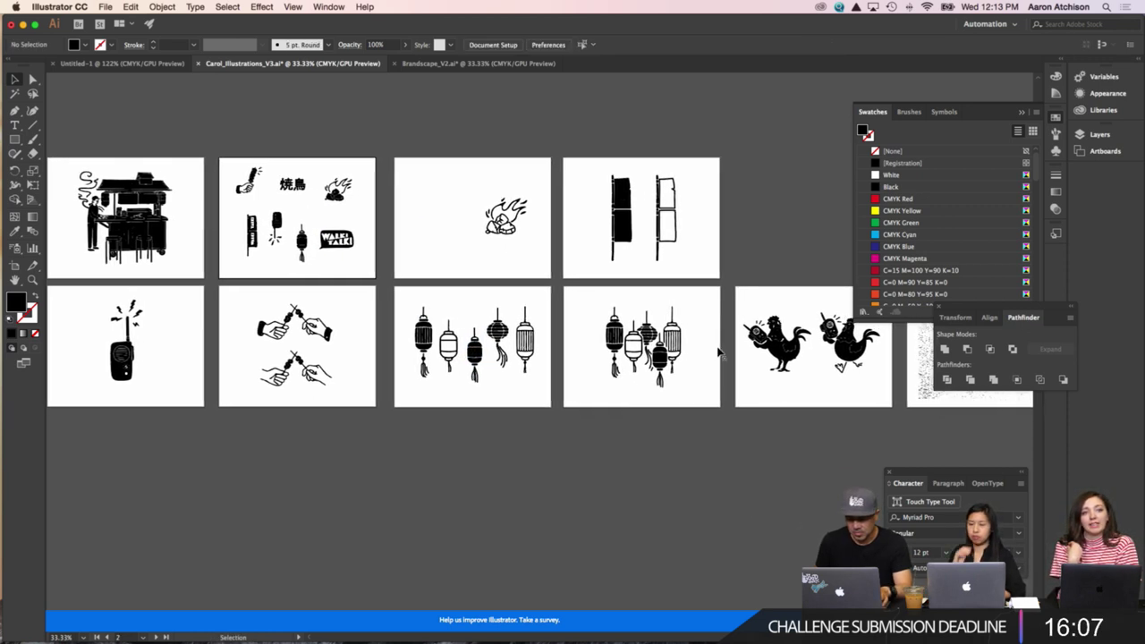
scroll(524, 358, right, 3)
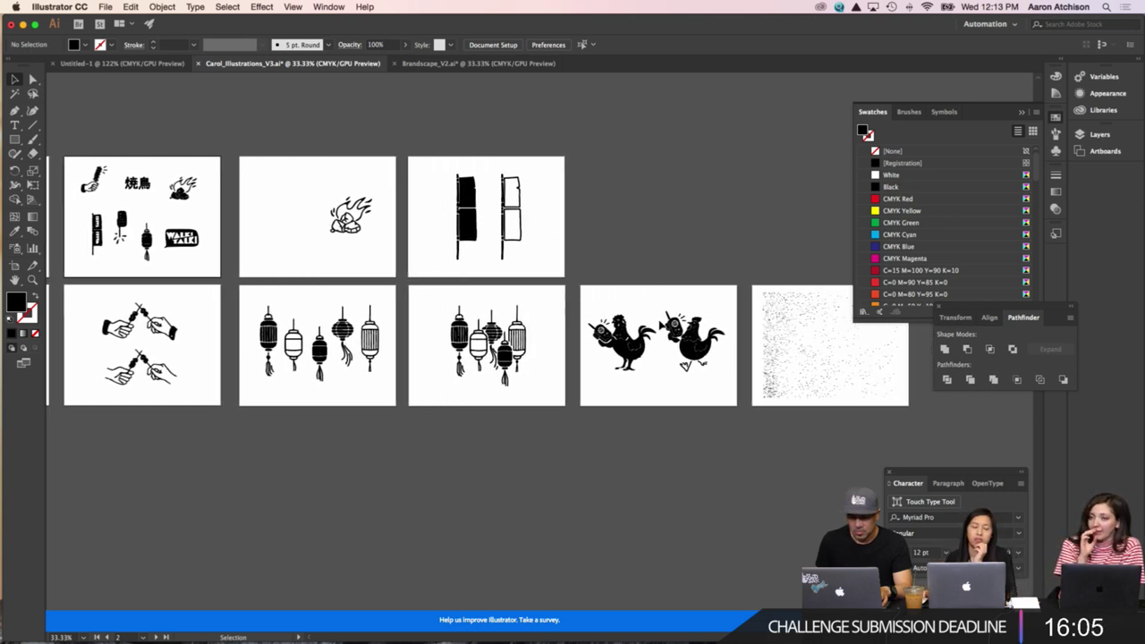
drag(662, 304, 238, 231)
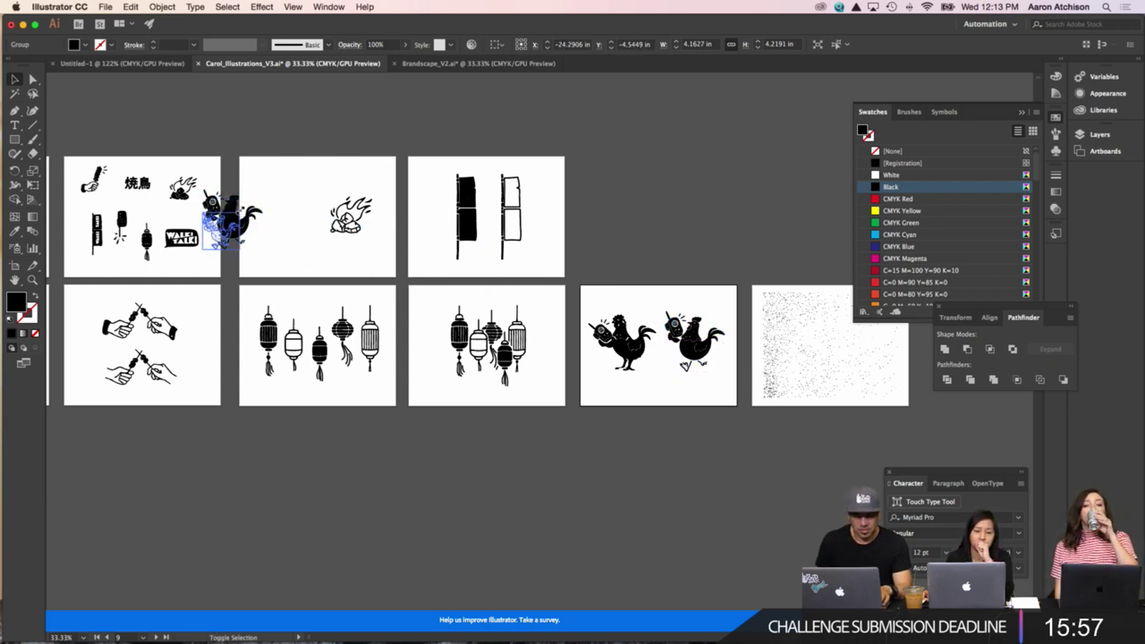
drag(324, 271, 544, 353)
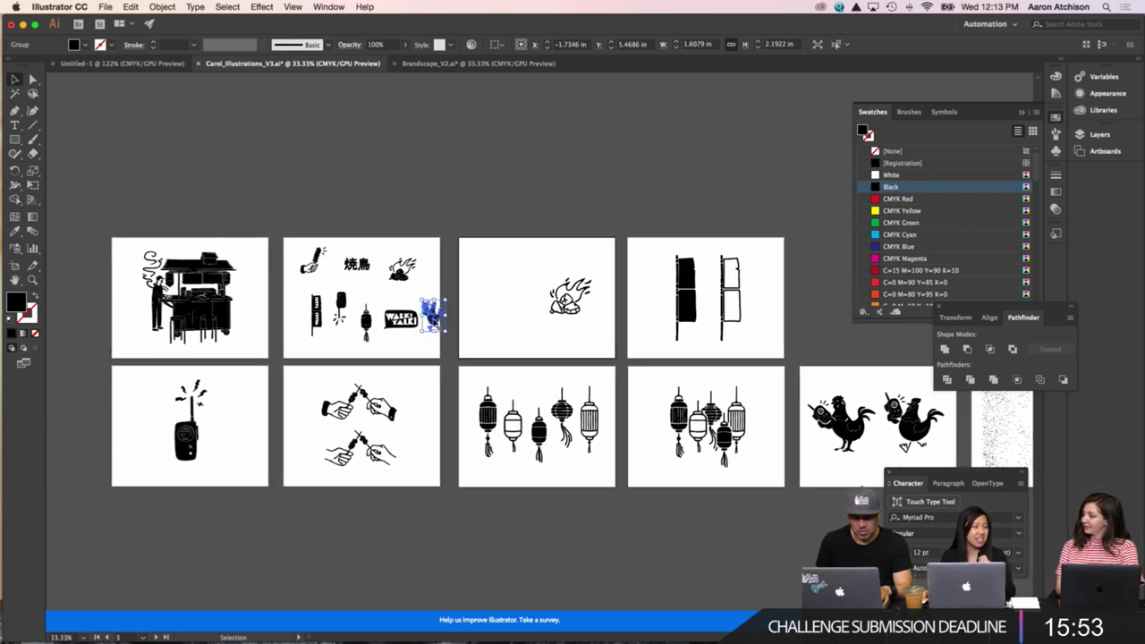
drag(440, 312, 378, 294)
click(338, 395)
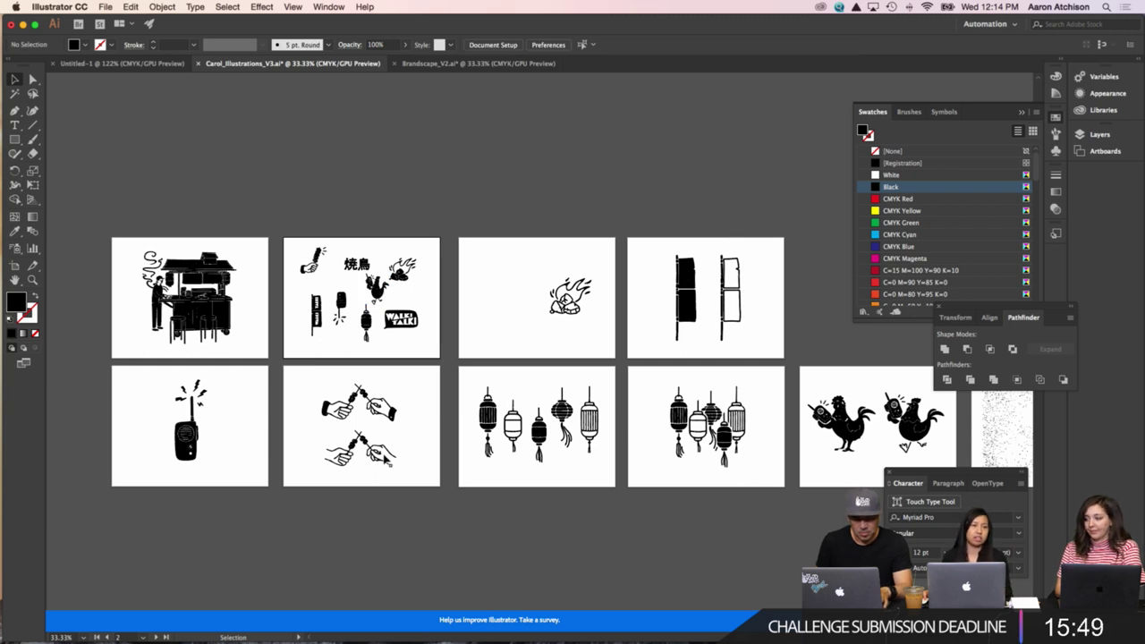
Move the black-cuffed skewer hands to the second artboard's lower edge at about 3 in wide, and shift the speech-bubble logo above them slightly outward.
click(308, 381)
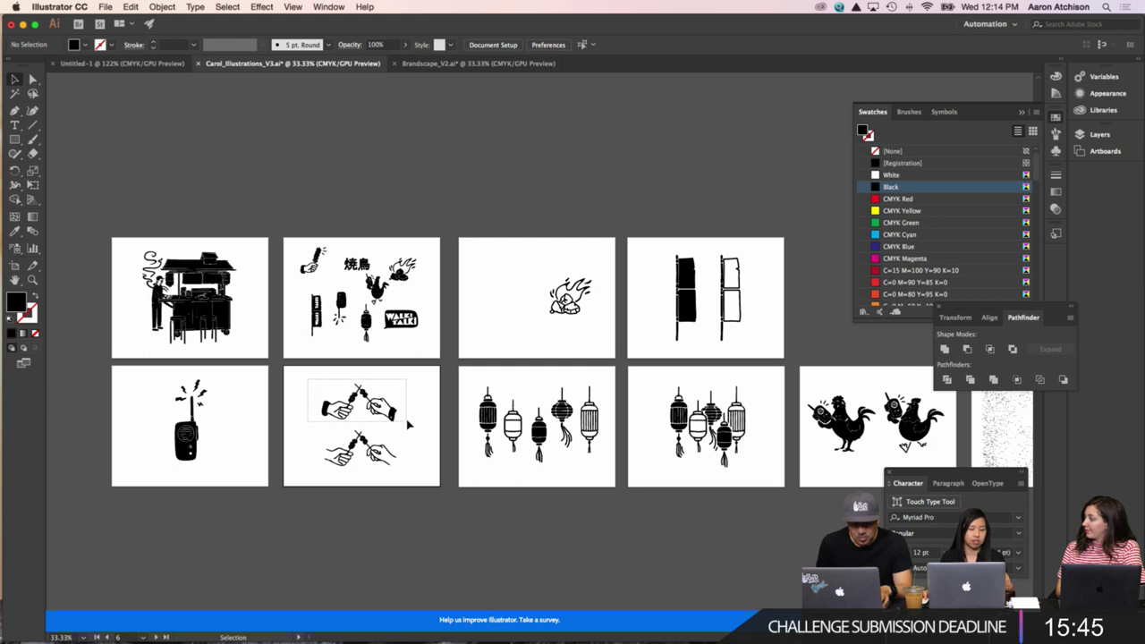
drag(407, 424, 407, 422)
shift+click(381, 410)
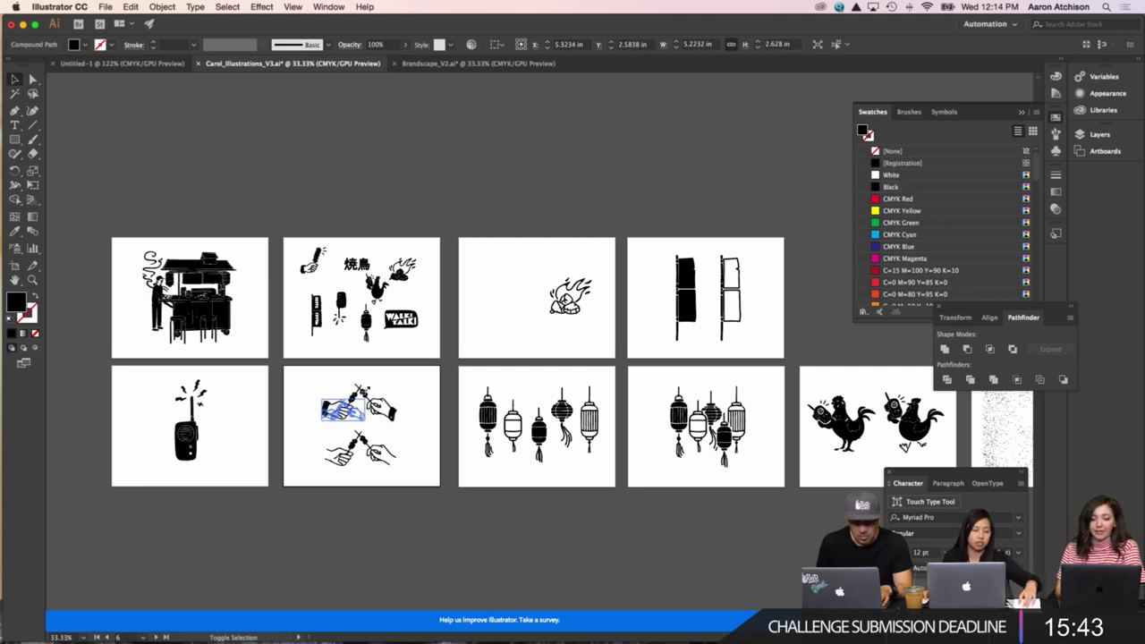
shift+click(368, 410)
drag(364, 415, 421, 354)
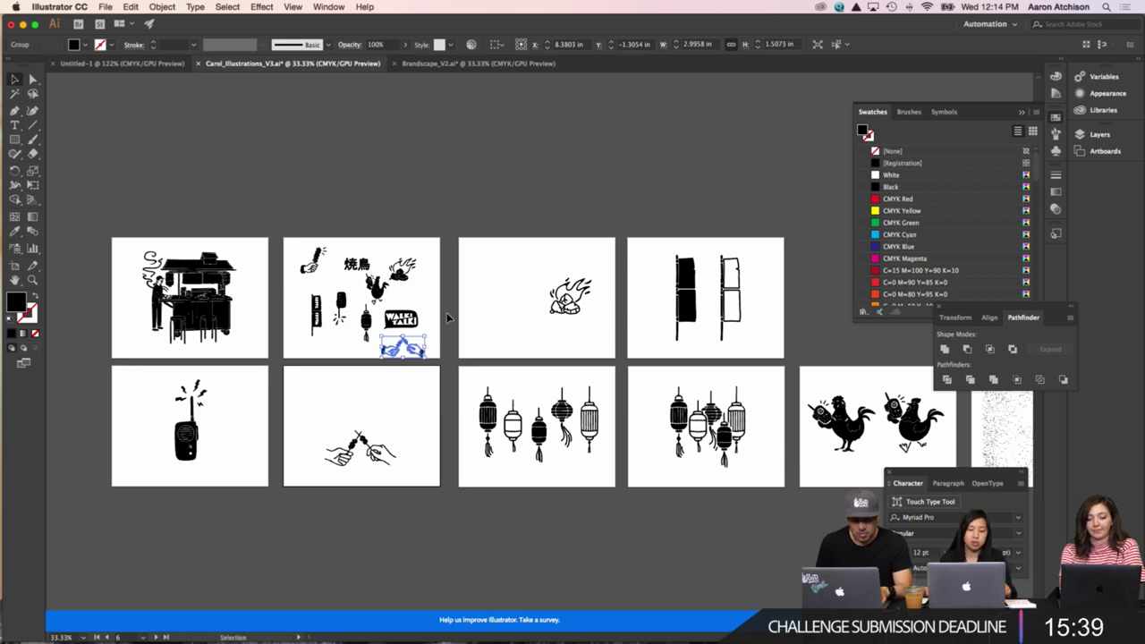
click(421, 353)
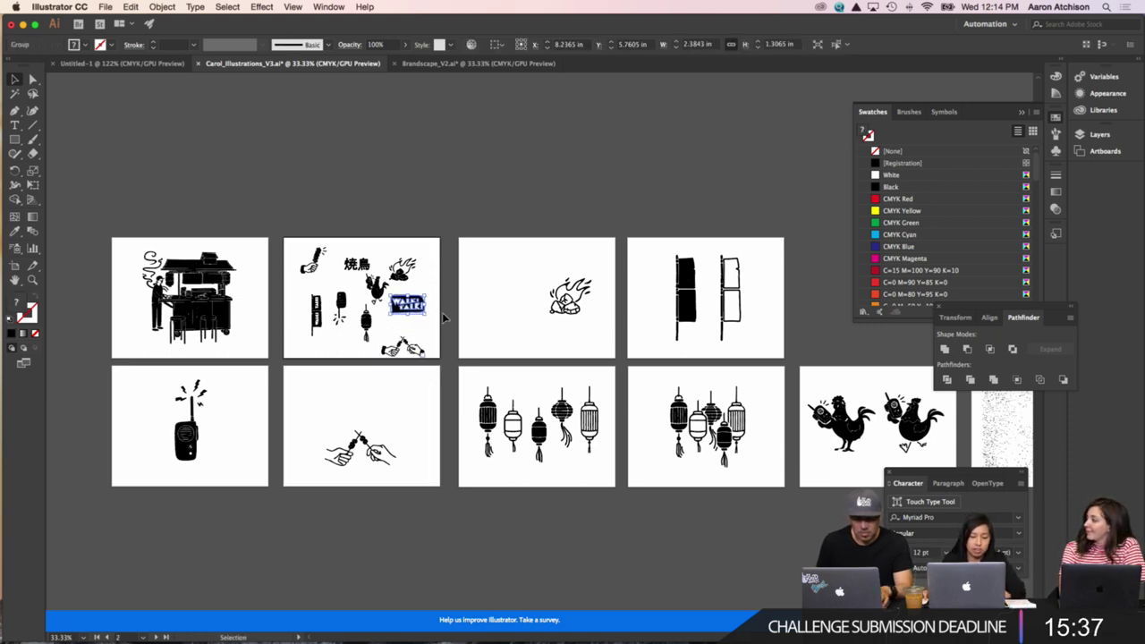
click(309, 87)
Copy both words of the horizontal WALKI TALKI wordmark from Brandscape_V2.ai into Carol_Illustrations_V3.ai.
click(404, 65)
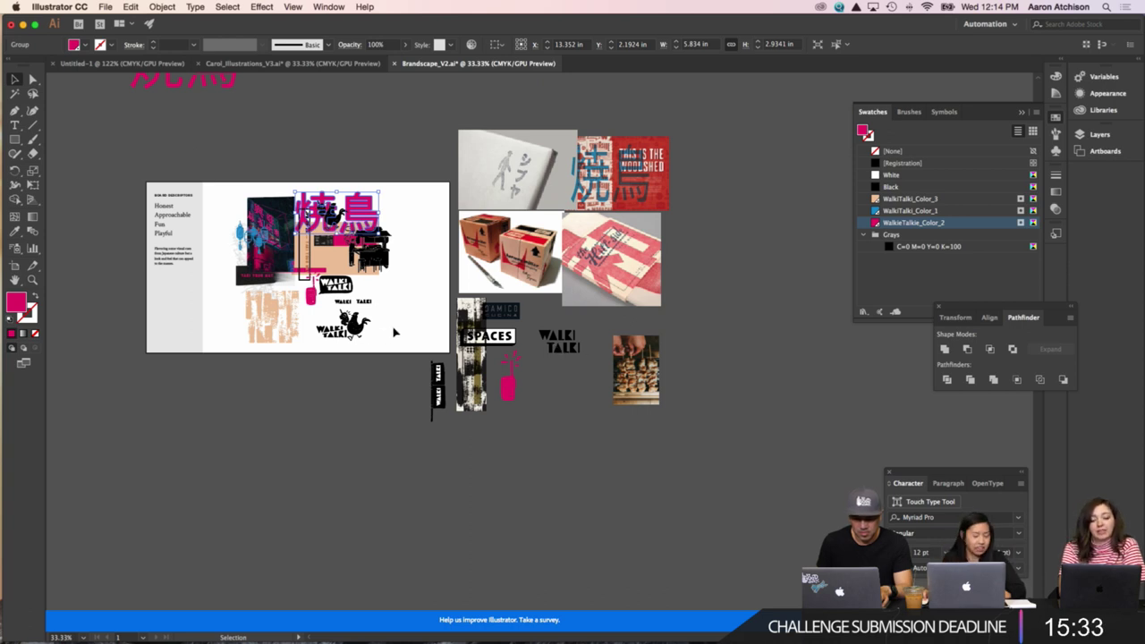
click(347, 304)
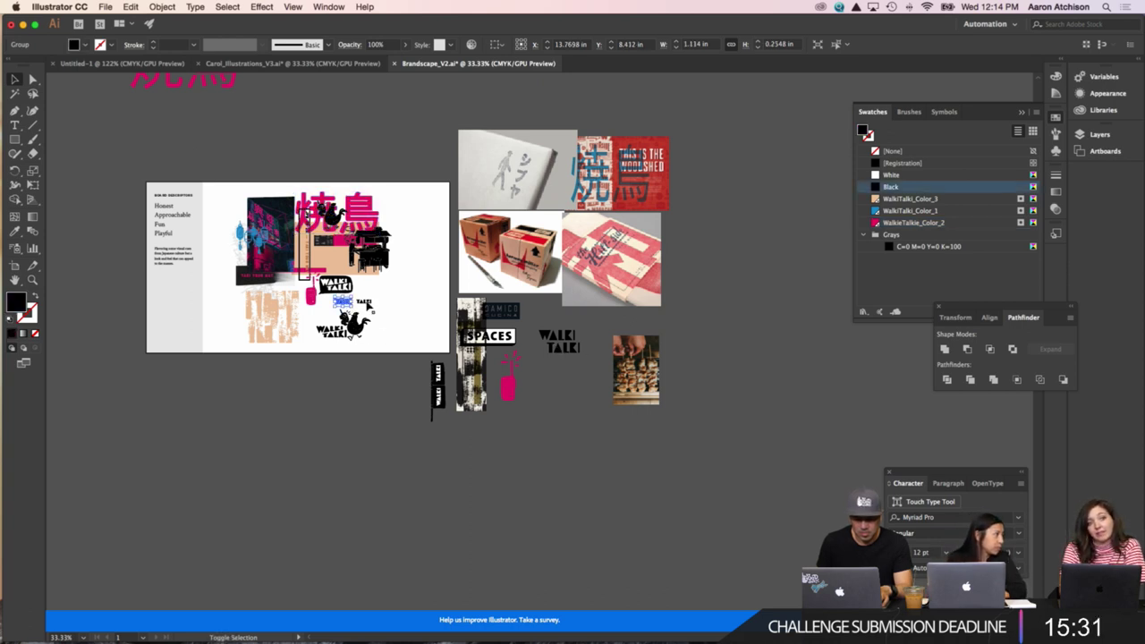
shift+click(369, 306)
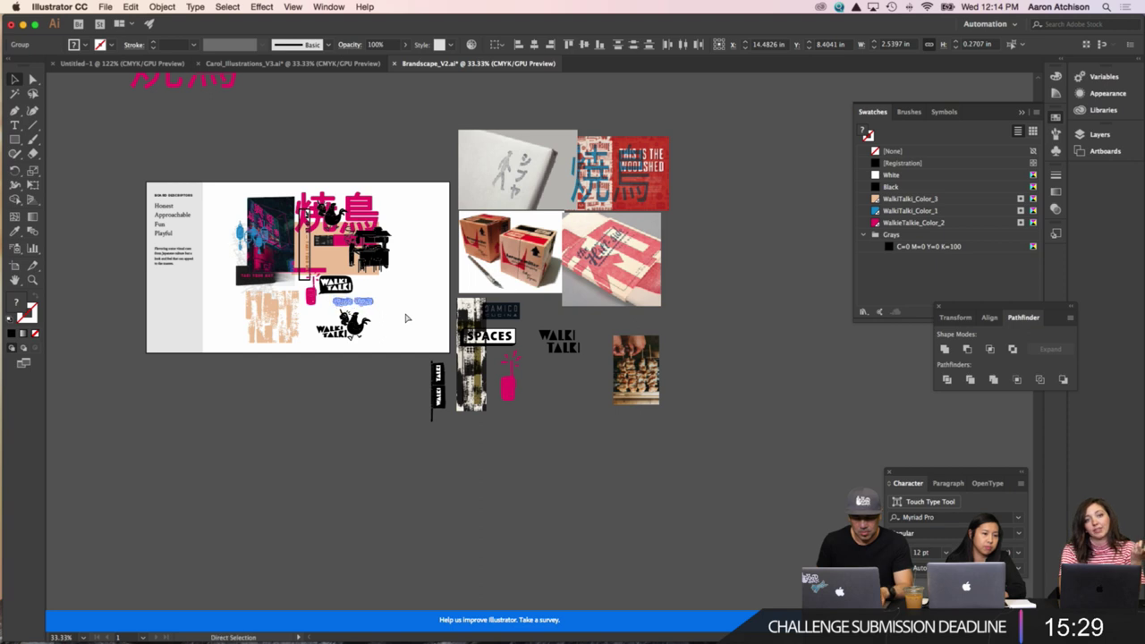
click(269, 63)
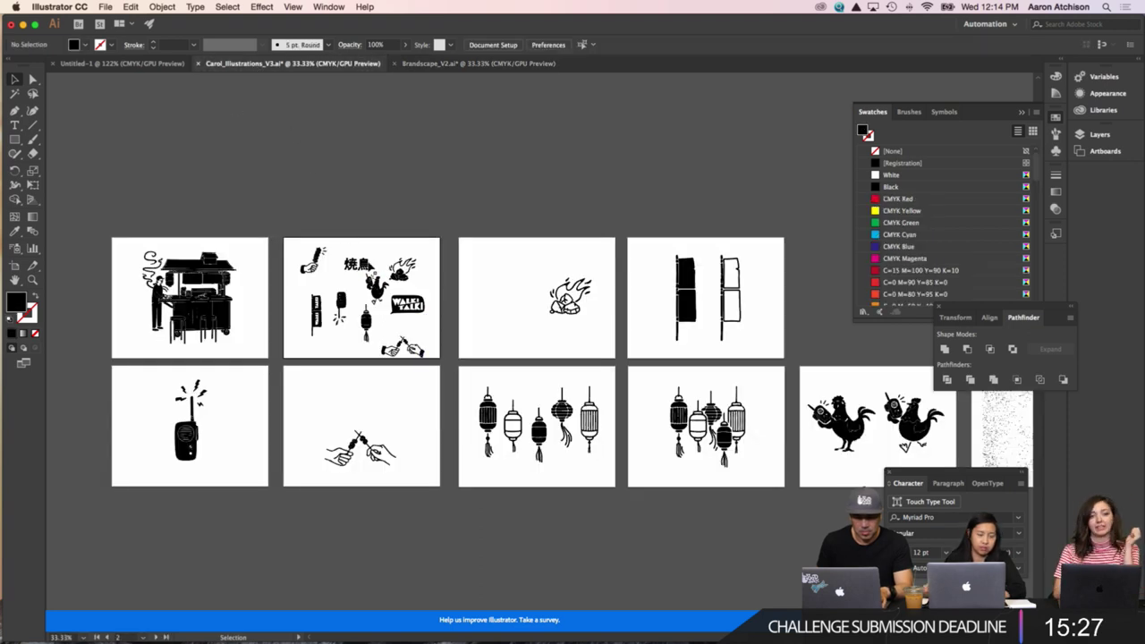
key(cmd+v)
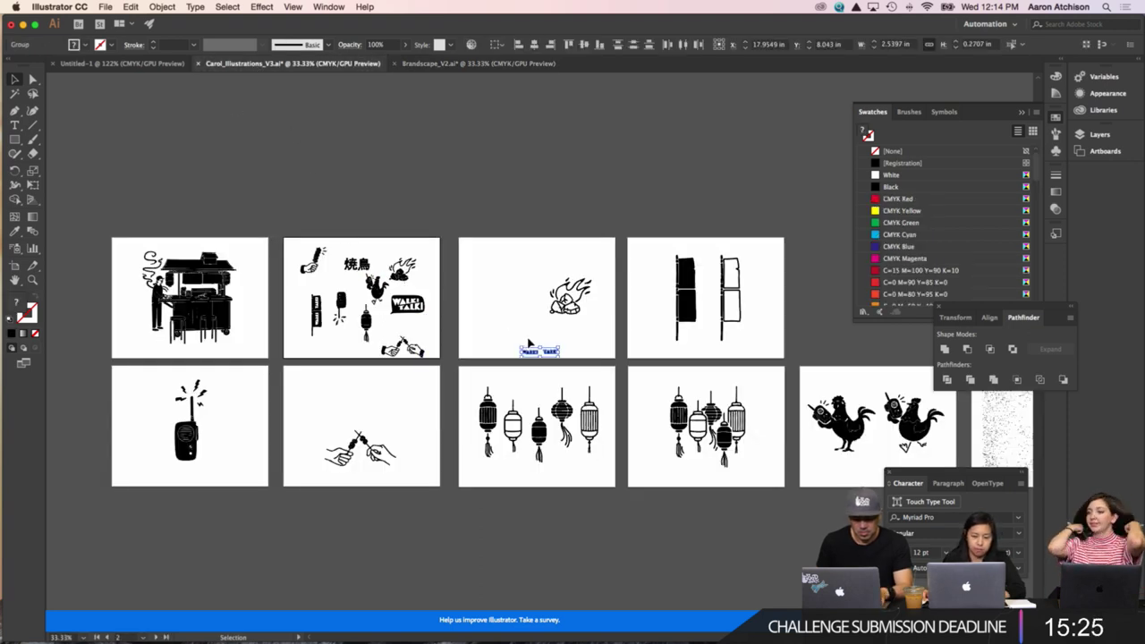
Move the word TALKI closer to WALKI so the pasted wordmark is about 2.3 in wide.
key(cmd+1)
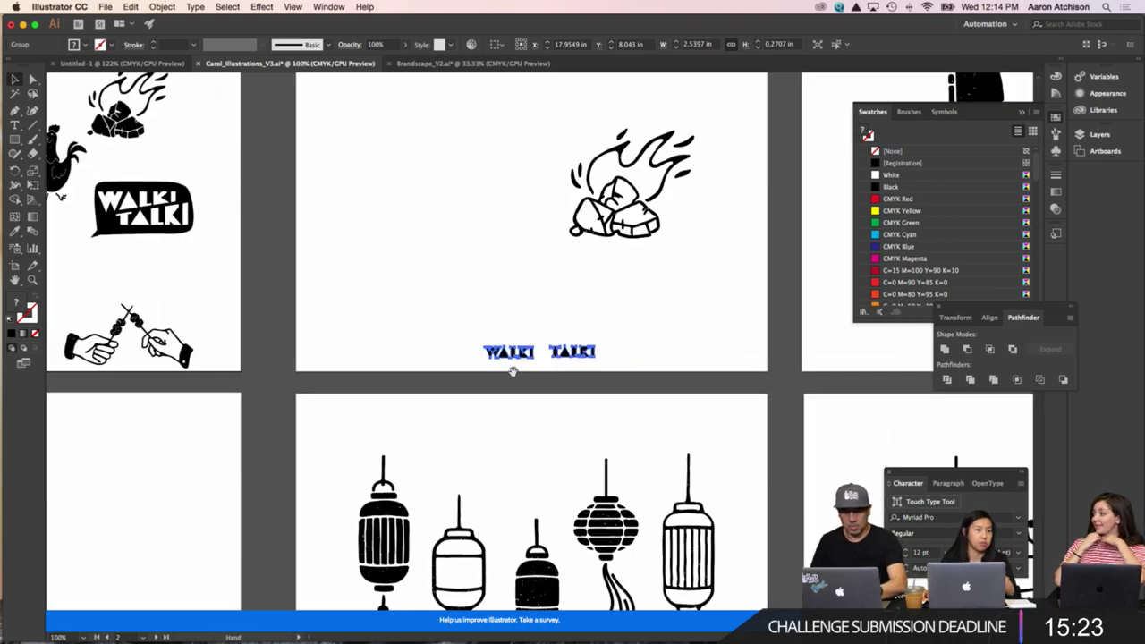
drag(512, 371, 631, 393)
click(689, 356)
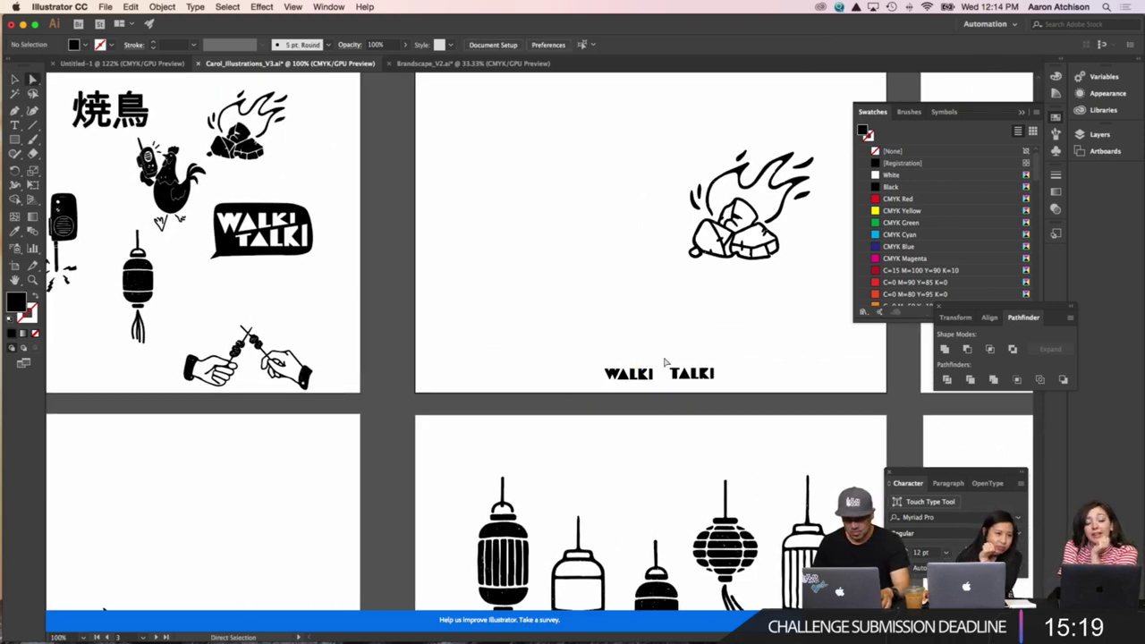
click(707, 382)
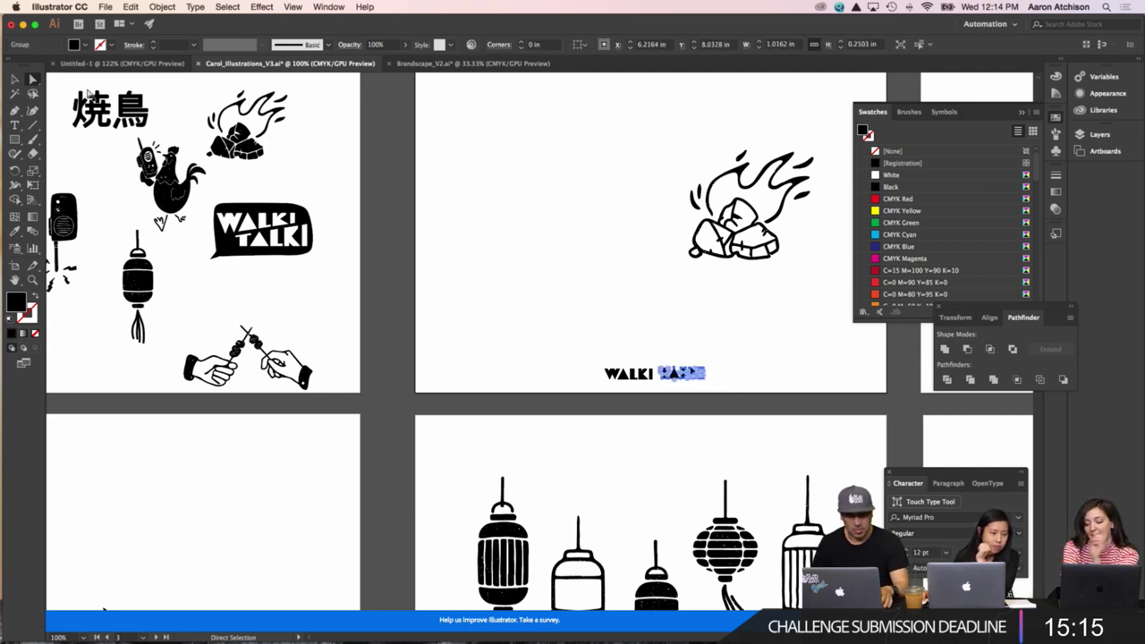
click(13, 79)
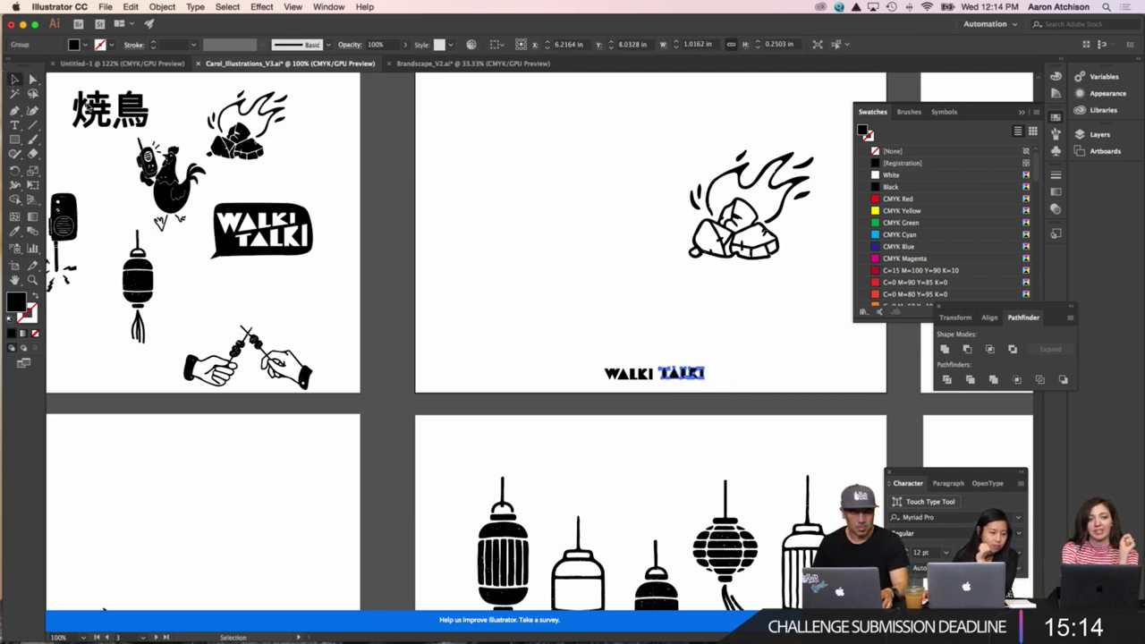
click(630, 377)
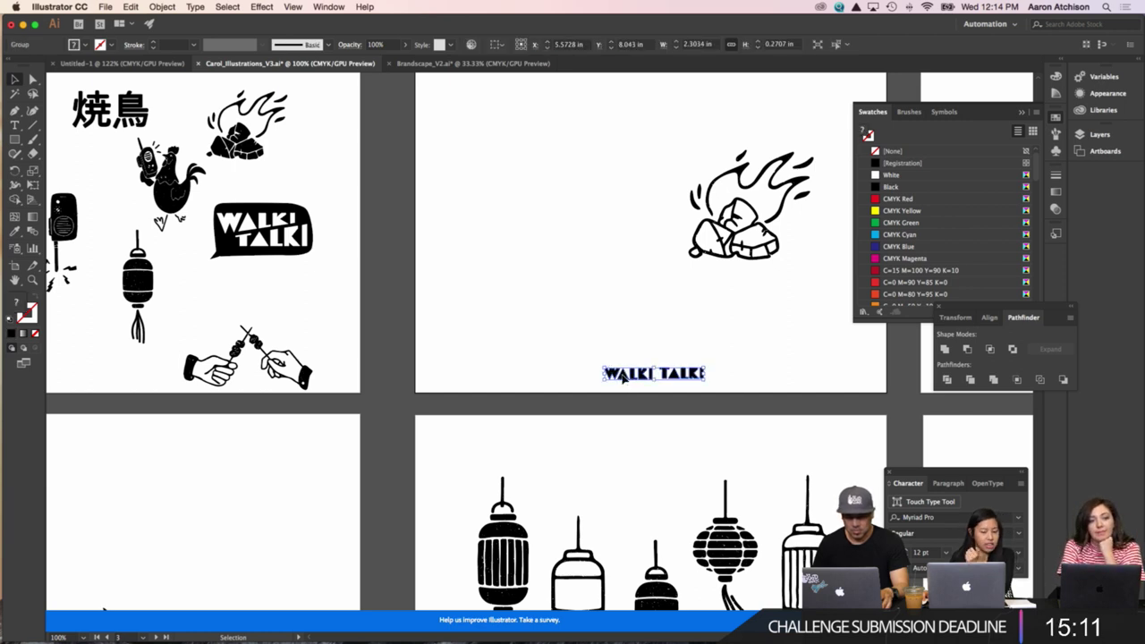
Move the WALKI TALKI wordmark to the second artboard near the speech-bubble logo, rotate it to read vertically, and deselect it.
drag(623, 376, 237, 282)
scroll(331, 285, left, 5)
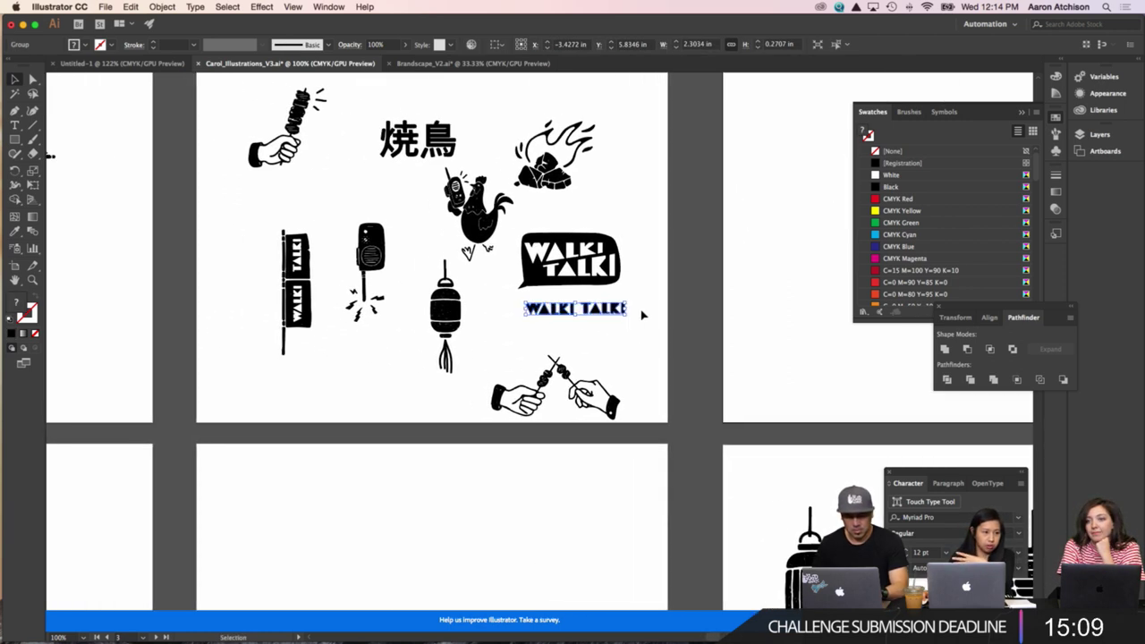
drag(627, 299, 588, 344)
key(super+shift+a)
Scale the skewer hands to about 2.4 in wide and place them directly beneath the speech-bubble logo, beside the vertical wordmark.
drag(620, 305, 595, 317)
drag(538, 347, 656, 441)
key(super+equal)
key(super+equal)
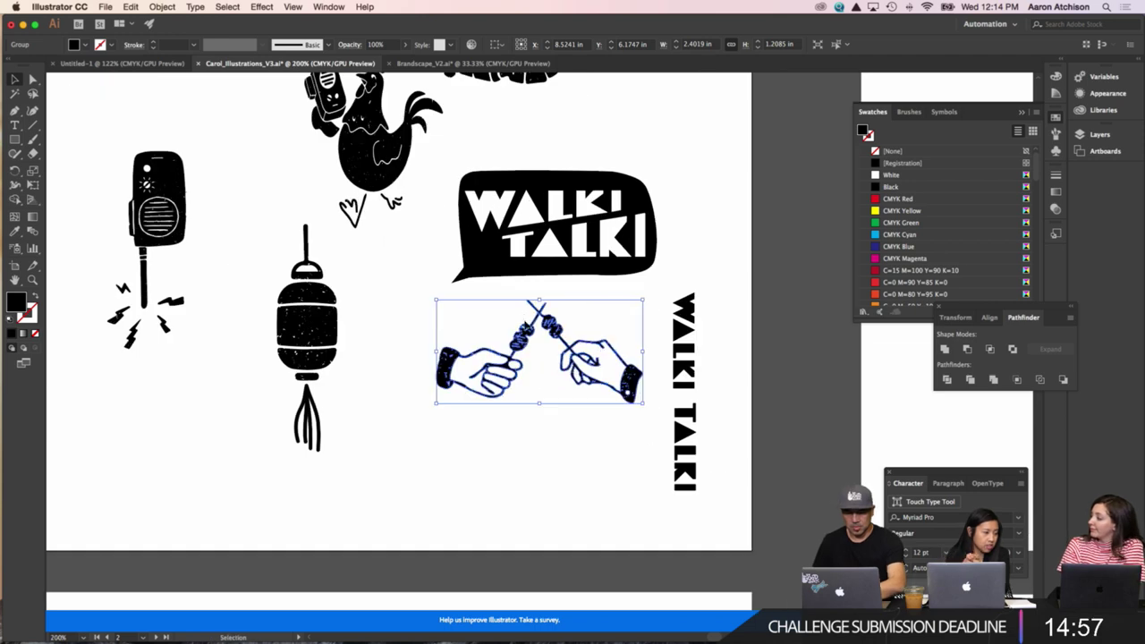
key(super+minus)
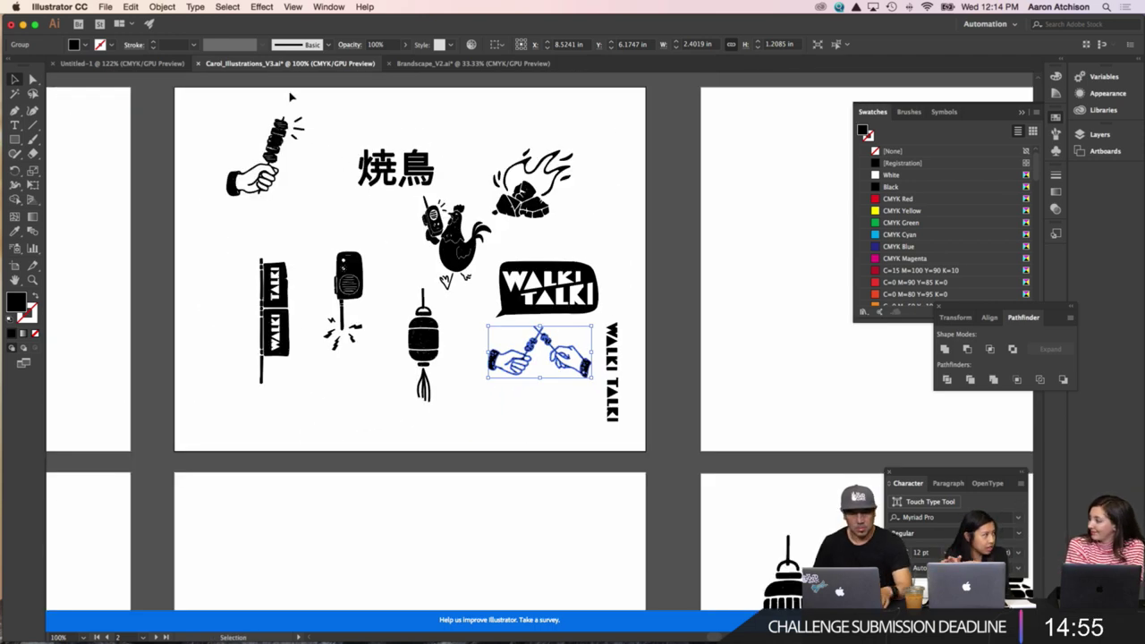
Review the brand elements in Brandscape_V2.ai and the Walki Talki bag designs in Exploration.ai.
click(428, 64)
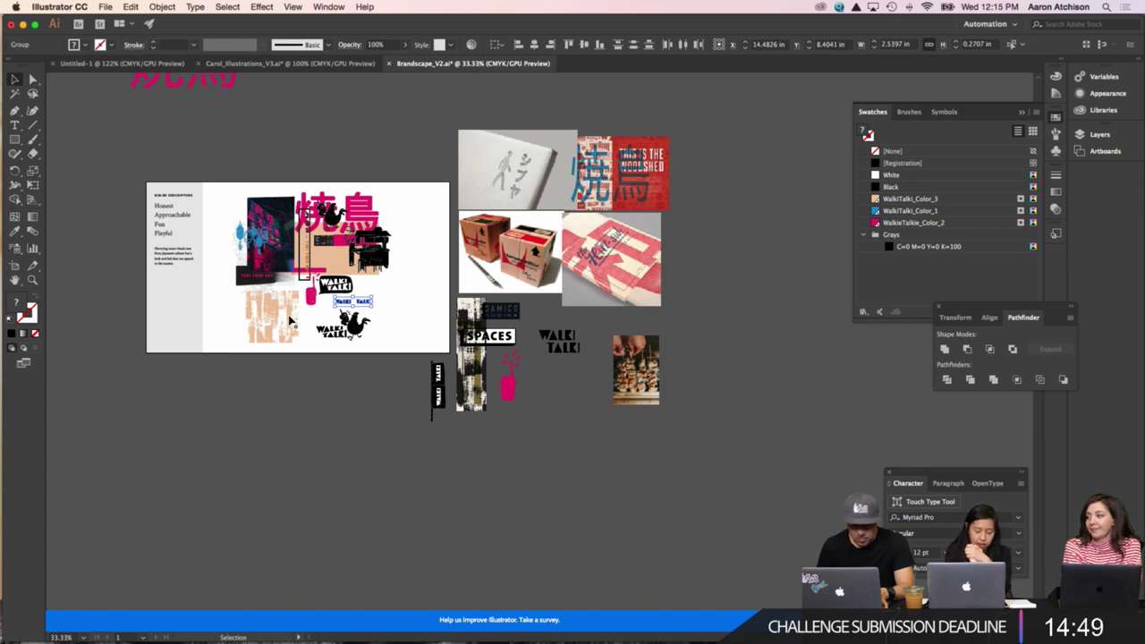
drag(337, 308, 424, 384)
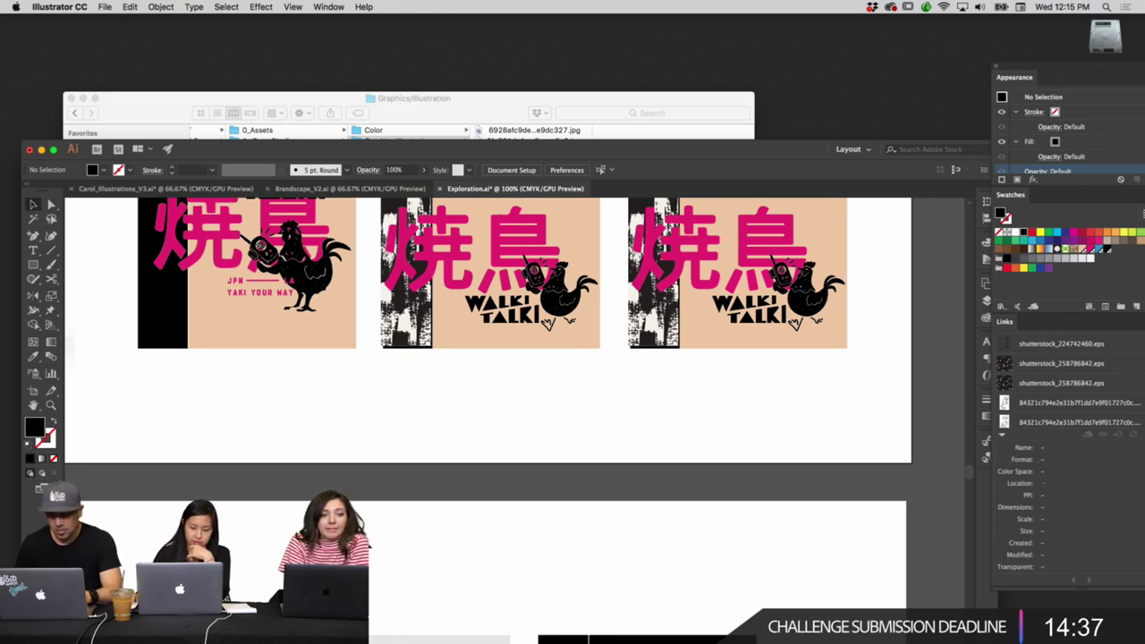
scroll(488, 358, up, 5)
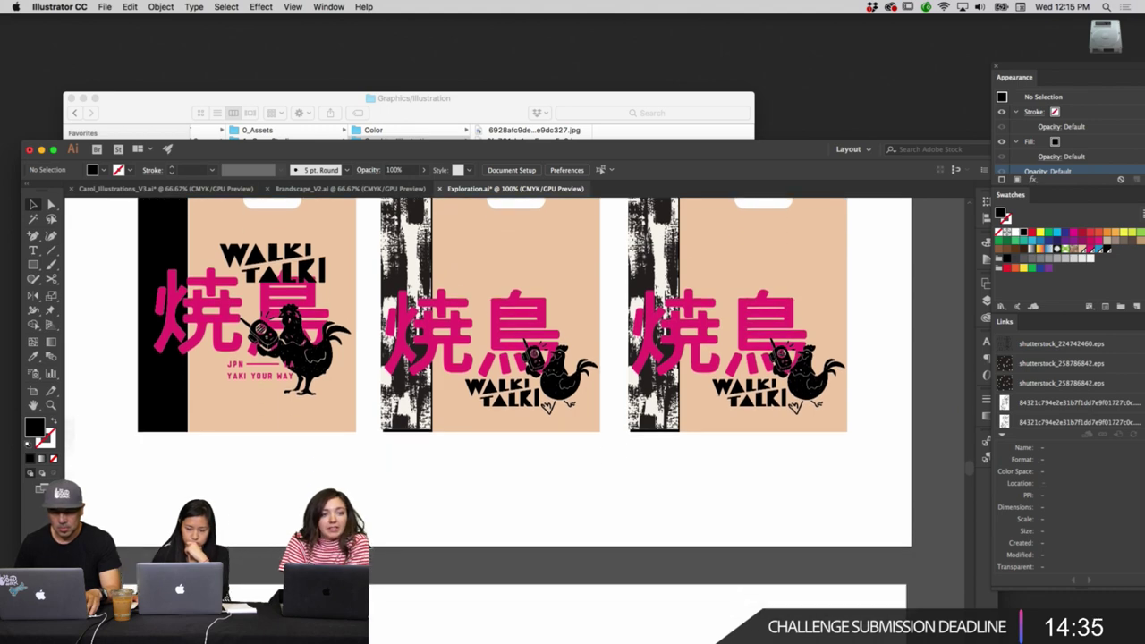
scroll(488, 371, up, 5)
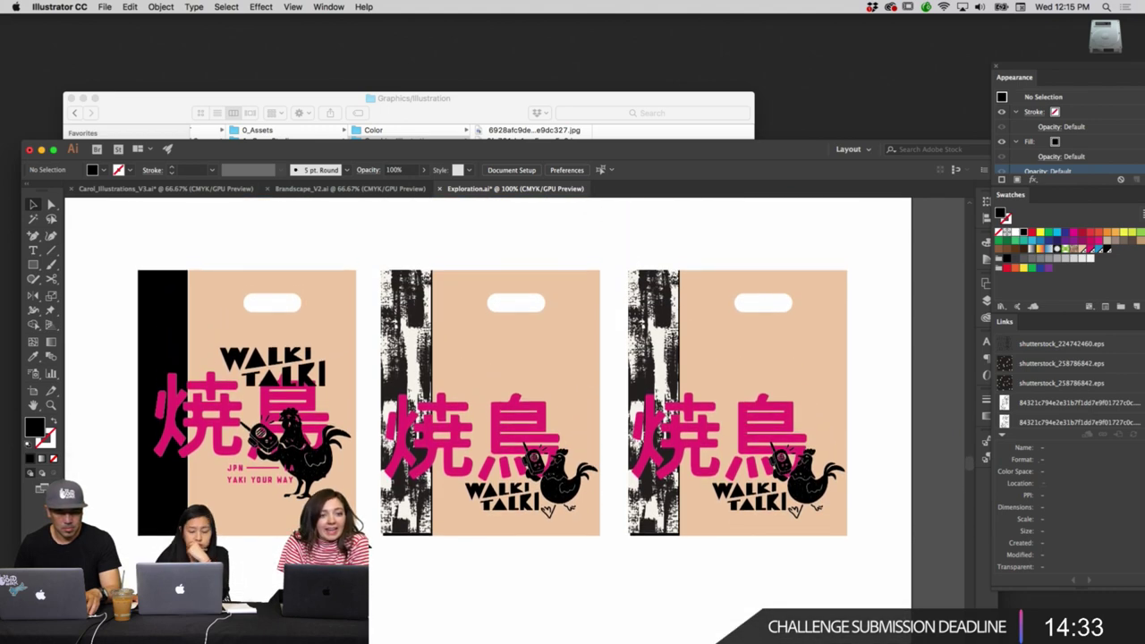
scroll(488, 376, down, 3)
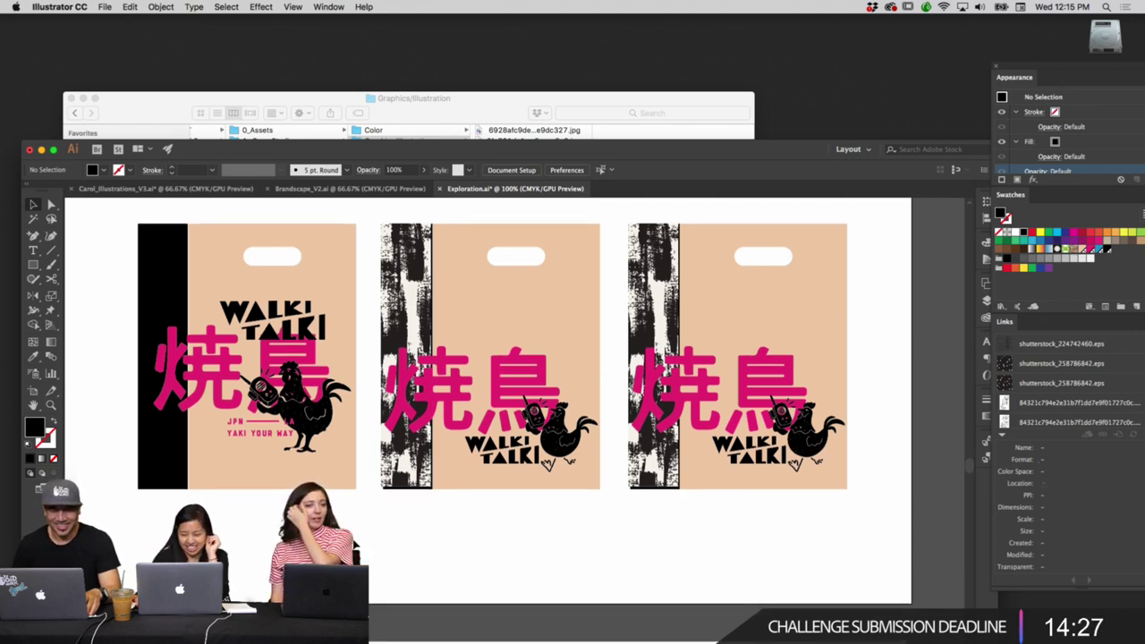
scroll(488, 376, down, 3)
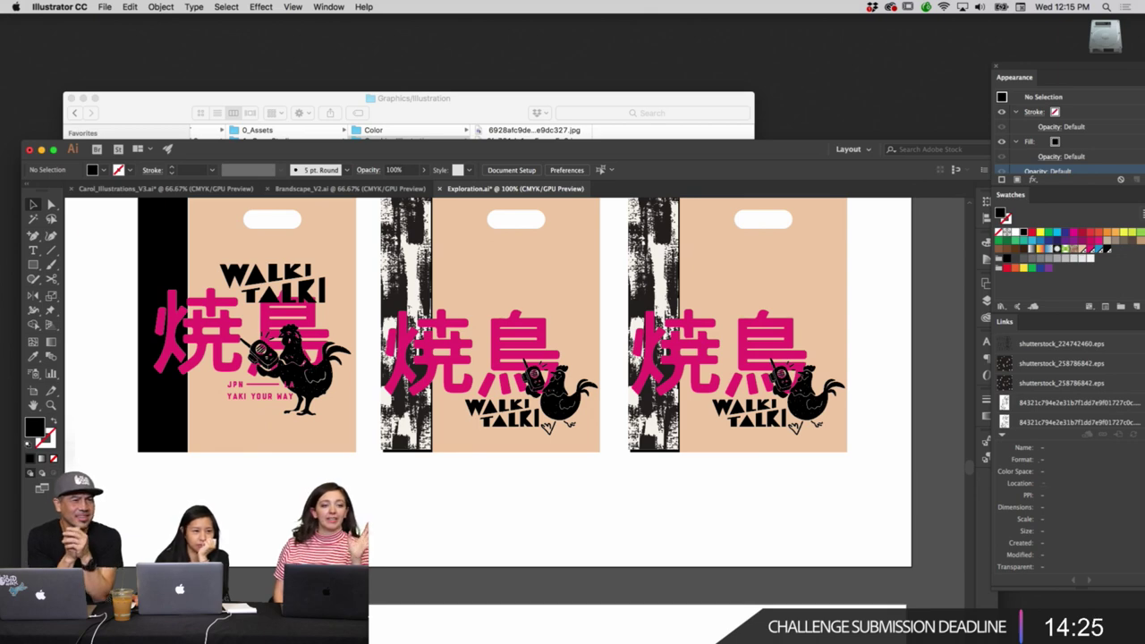
scroll(487, 376, down, 10)
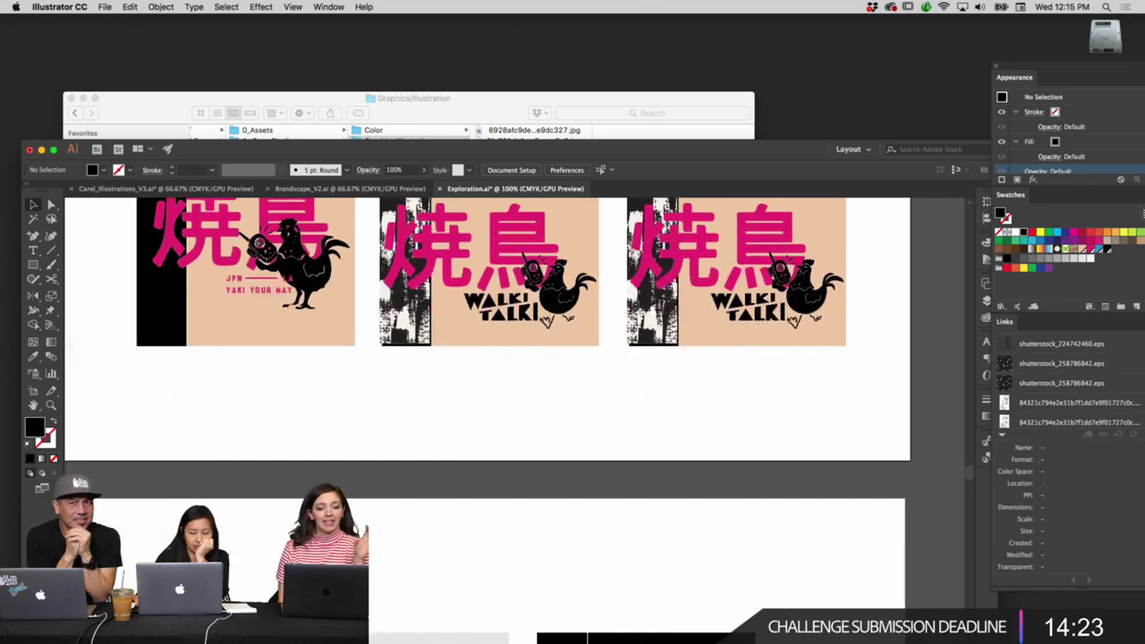
scroll(487, 376, down, 12)
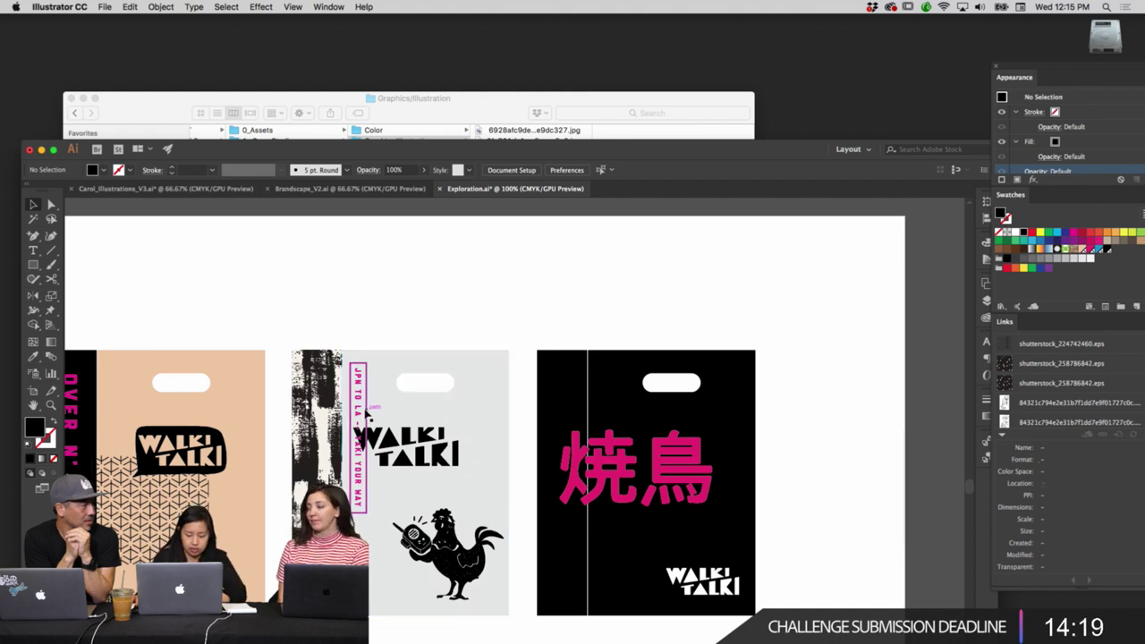
Review the three finished bag designs, the earlier bag variations and the brand board in Exploration.ai.
scroll(536, 385, down, 3)
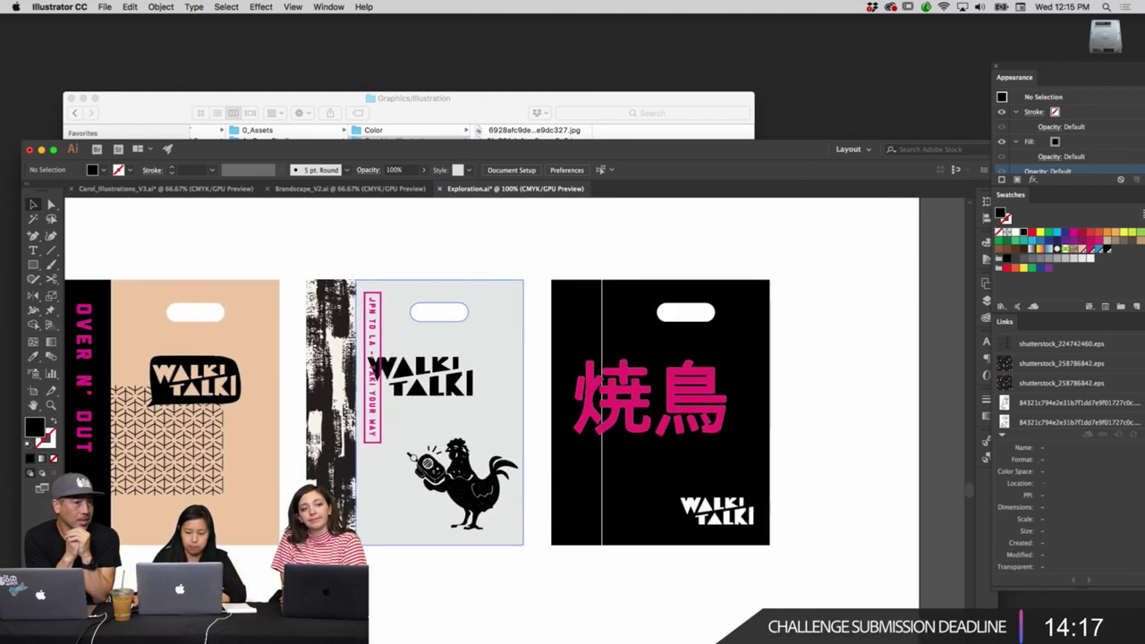
click(698, 437)
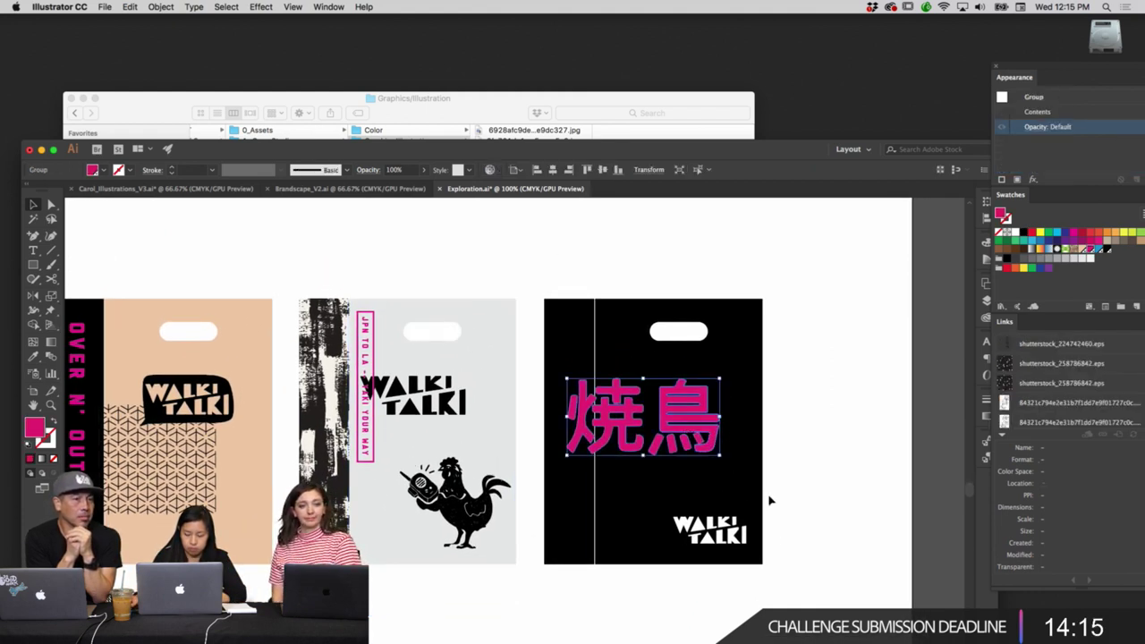
click(813, 496)
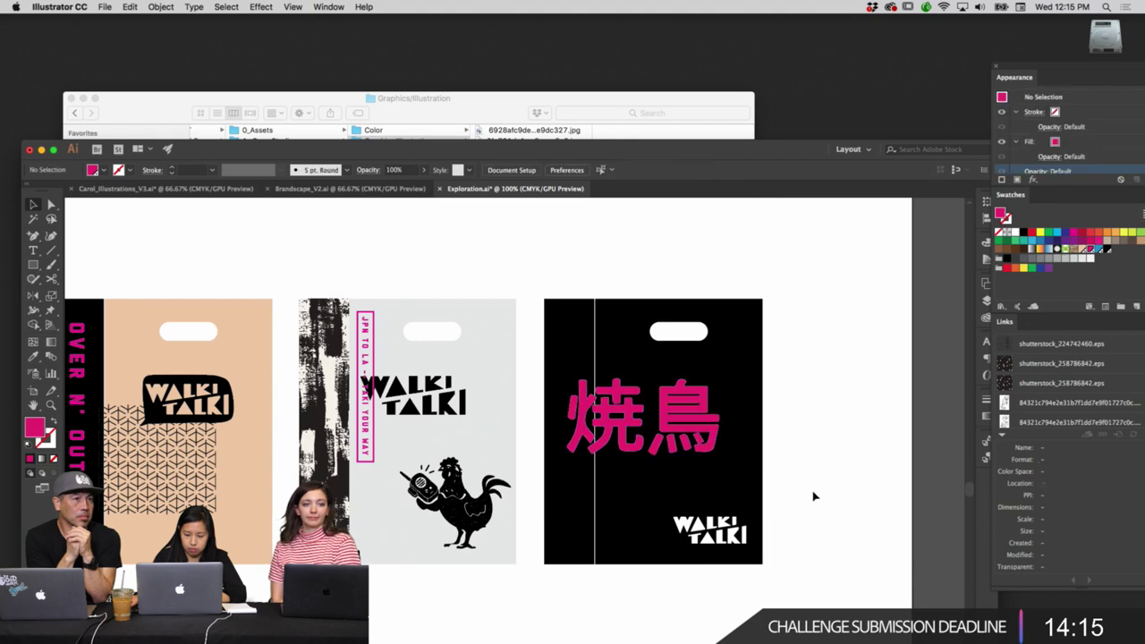
click(712, 394)
click(808, 402)
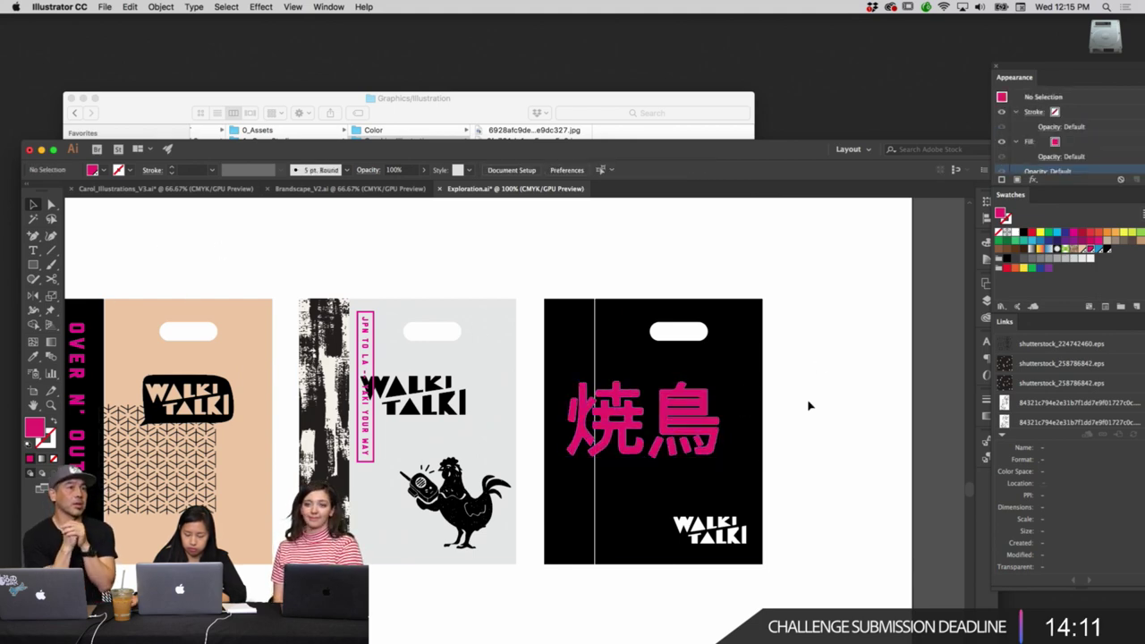
scroll(808, 406, up, 6)
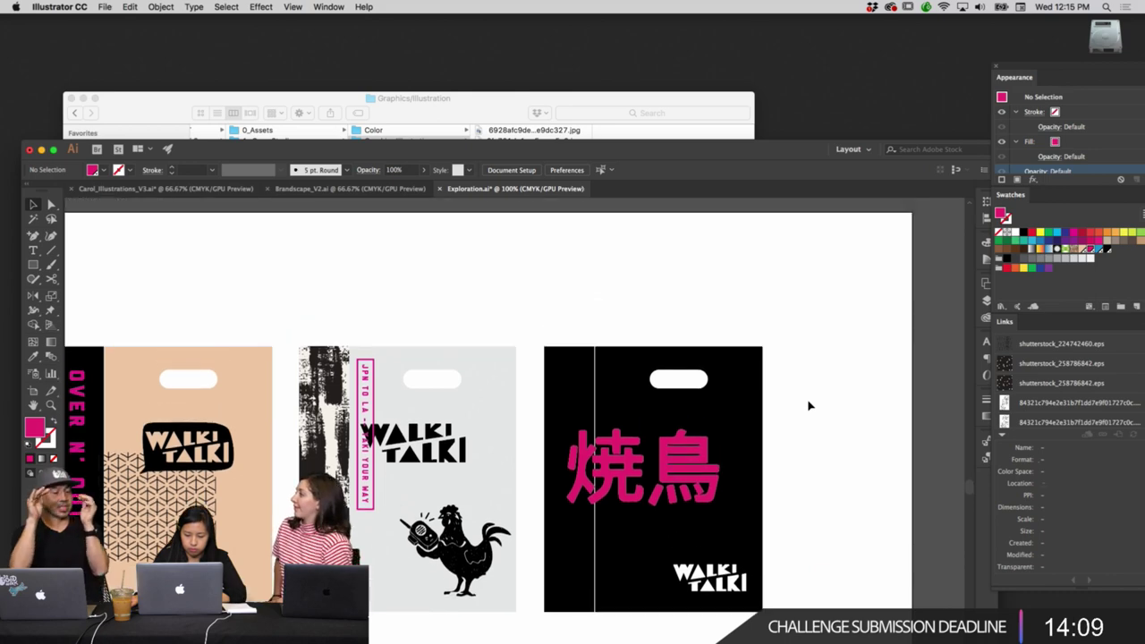
scroll(808, 406, down, 10)
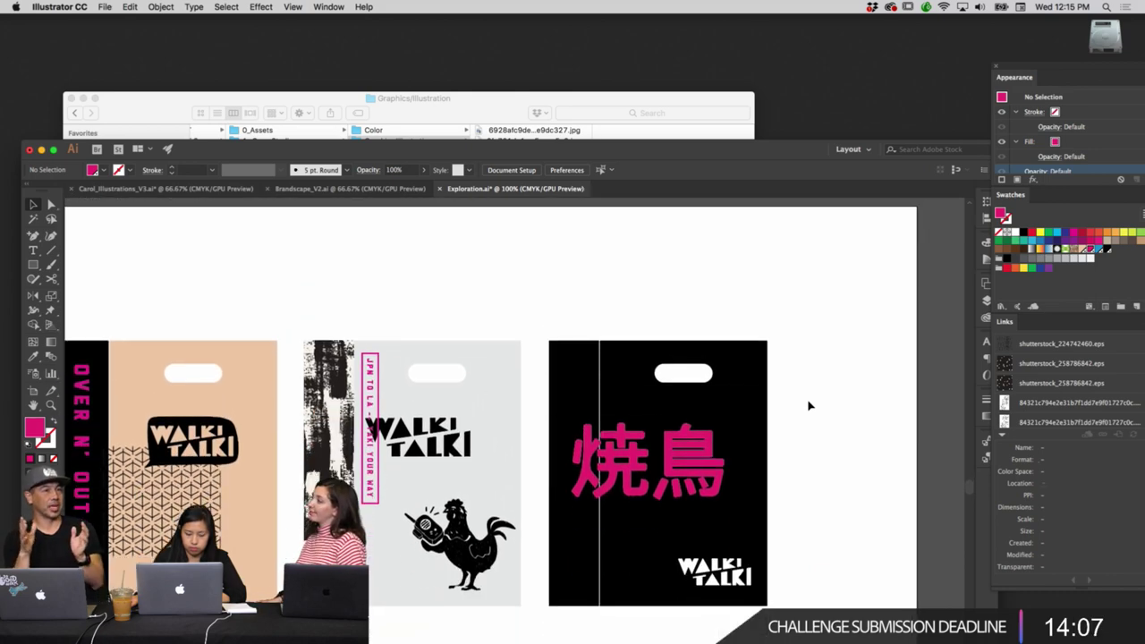
scroll(808, 402, down, 5)
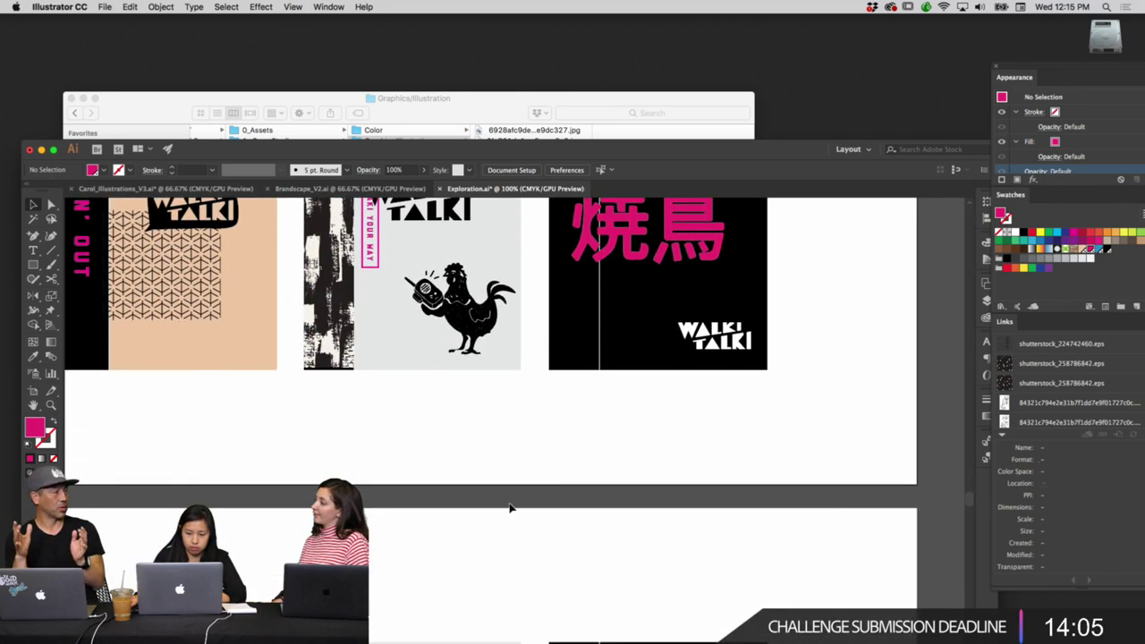
scroll(531, 455, down, 5)
scroll(532, 455, left, 3)
scroll(535, 467, up, 4)
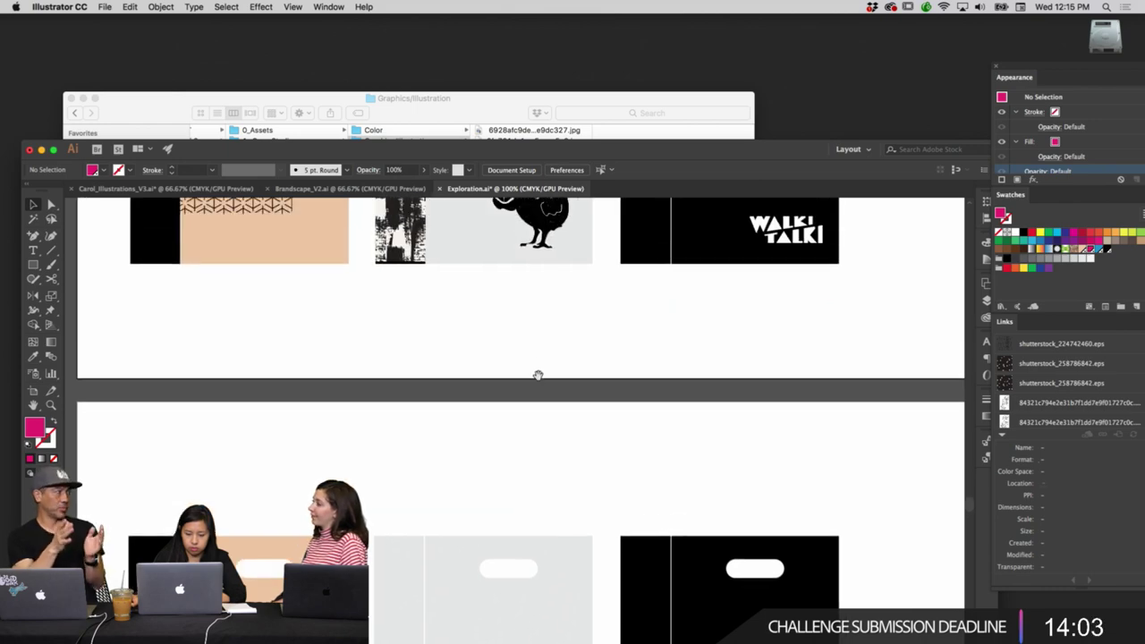
scroll(540, 376, up, 12)
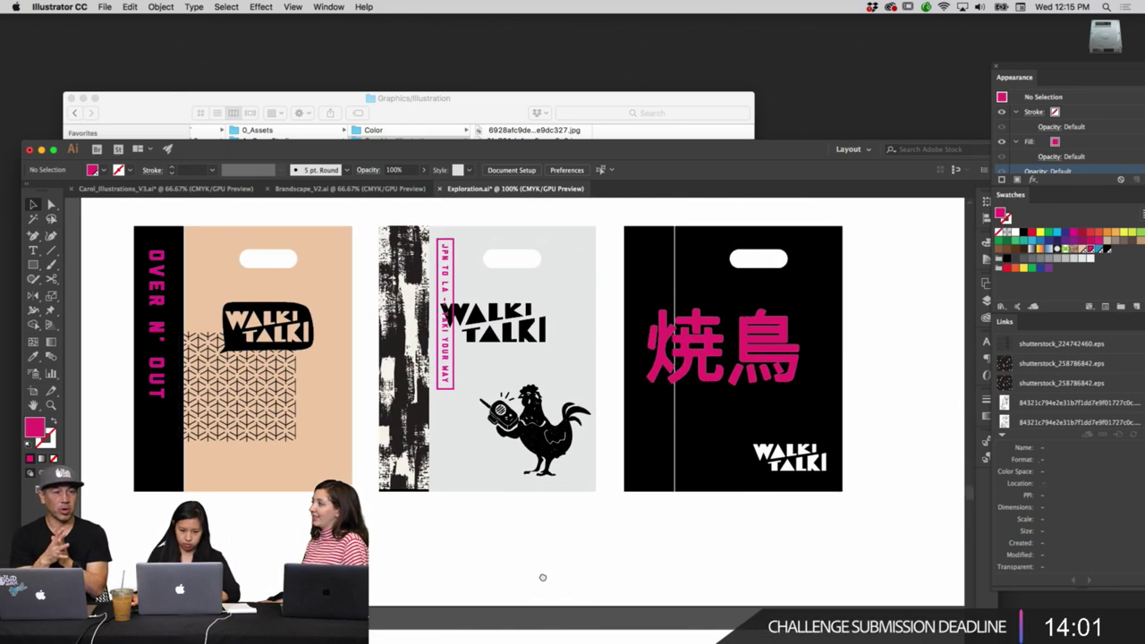
scroll(531, 269, up, 12)
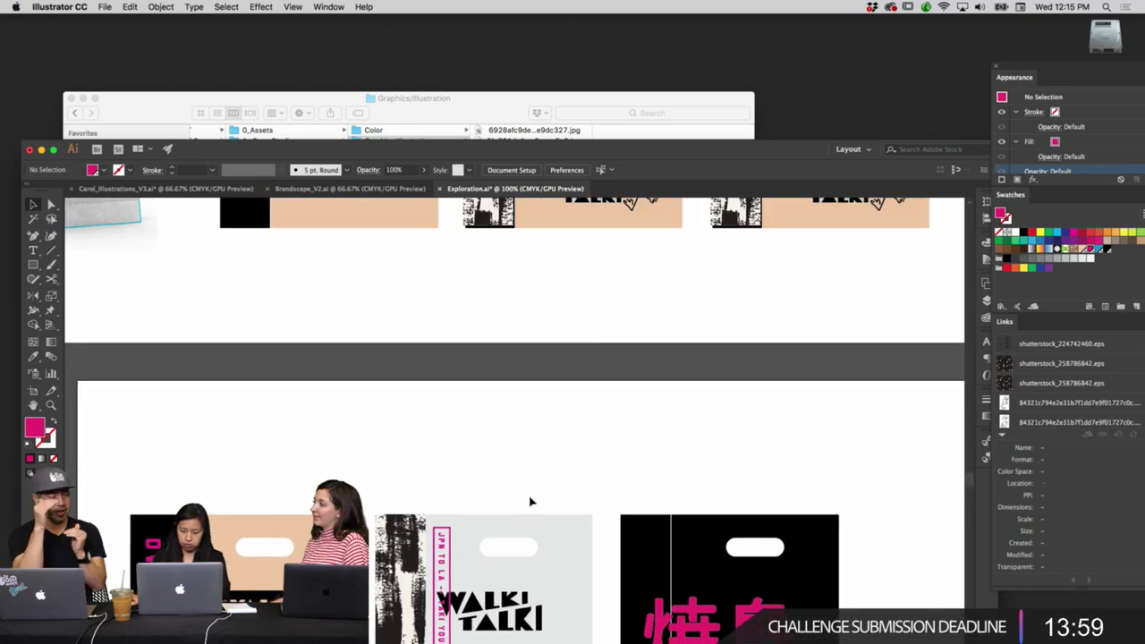
key(super+minus)
key(super+minus)
scroll(531, 493, up, 8)
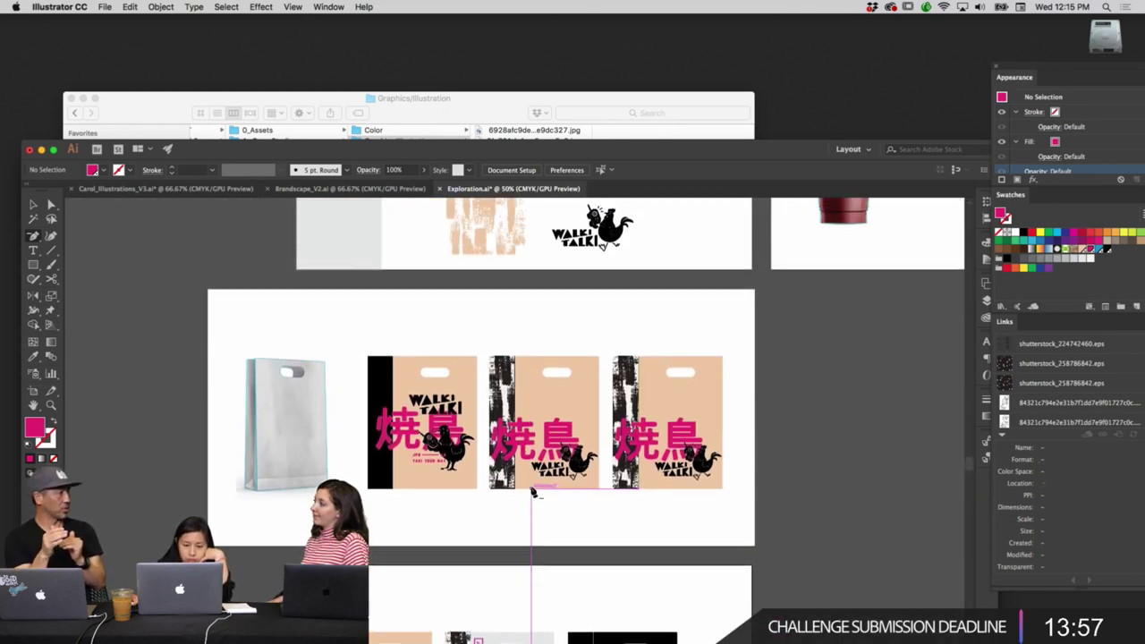
scroll(534, 490, up, 6)
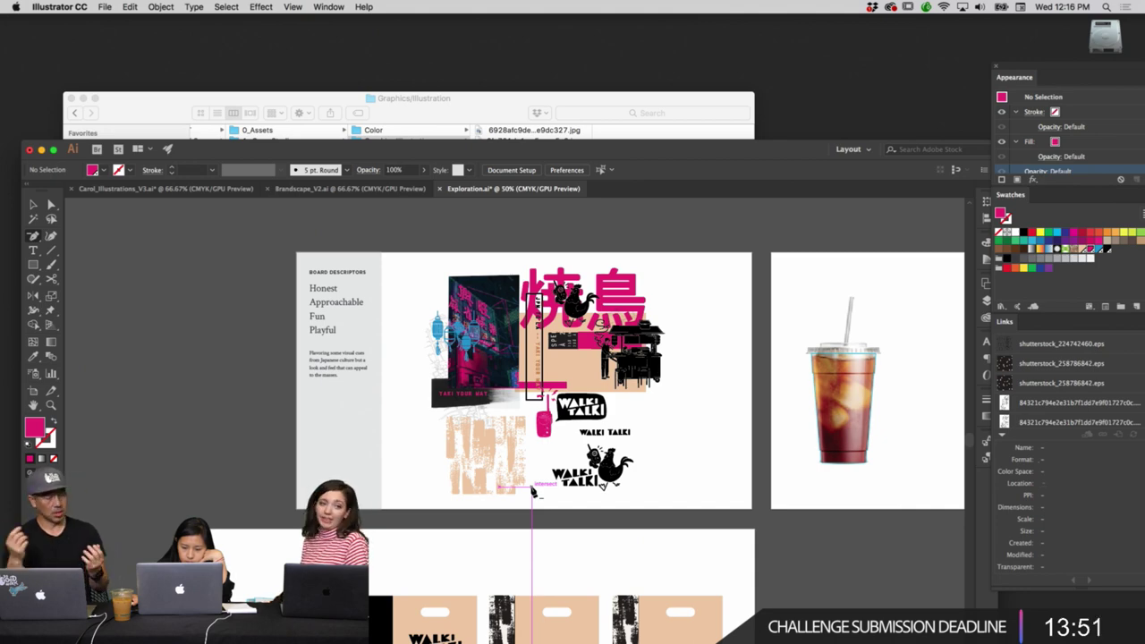
key(c)
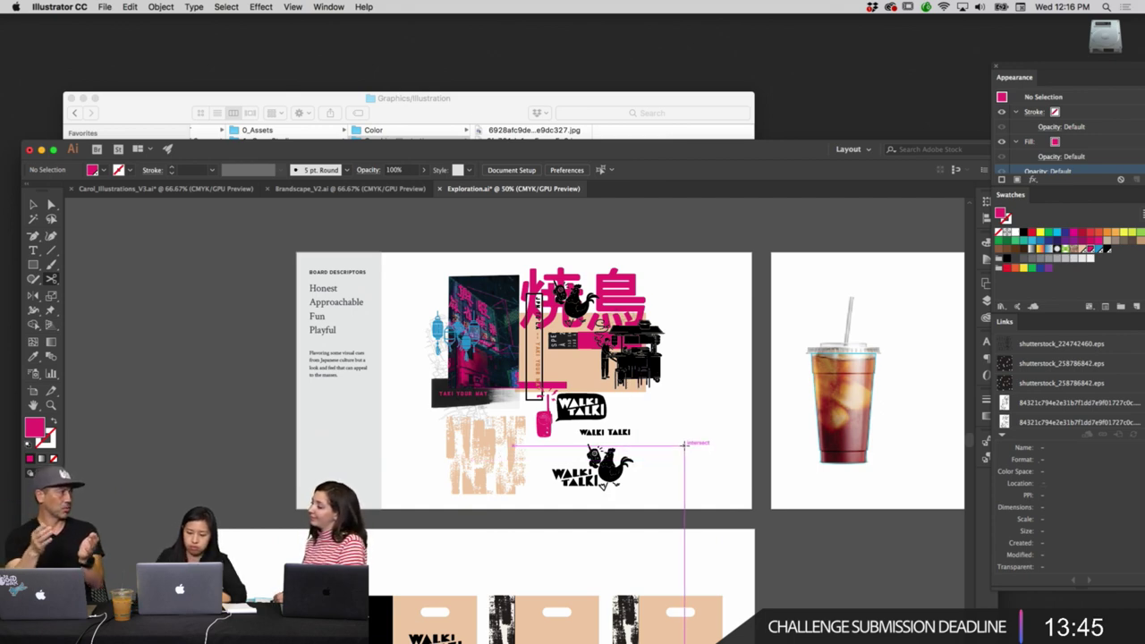
Copy the menu photo and pink bar from the brand board onto the lower part of the tan bag on the blank-bag artboard.
key(super+equal)
key(v)
click(589, 308)
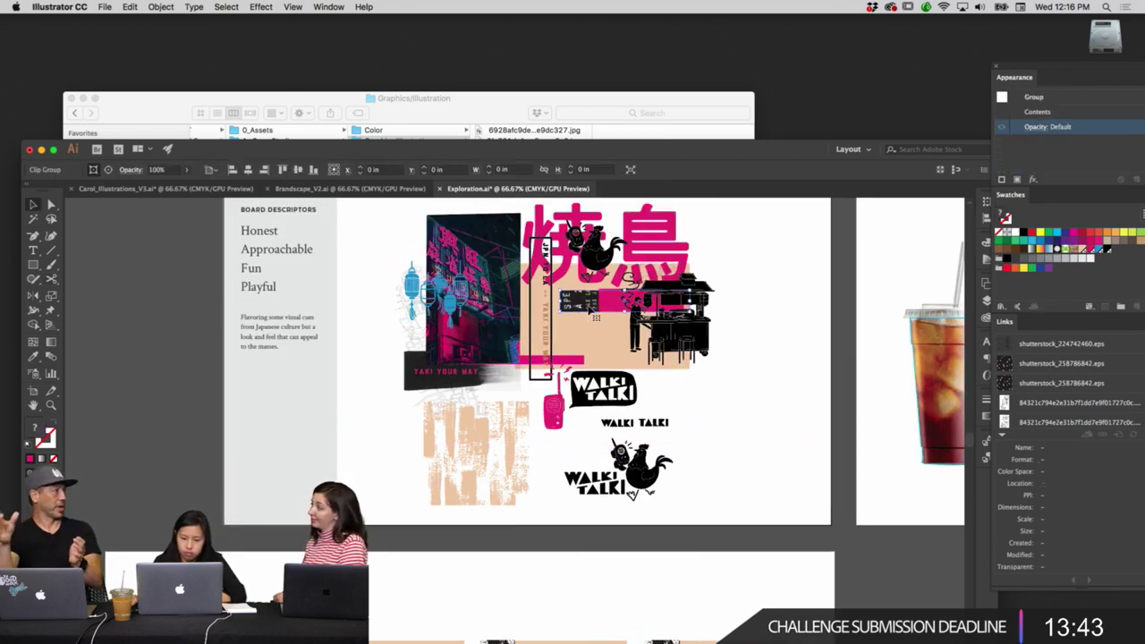
shift+click(556, 414)
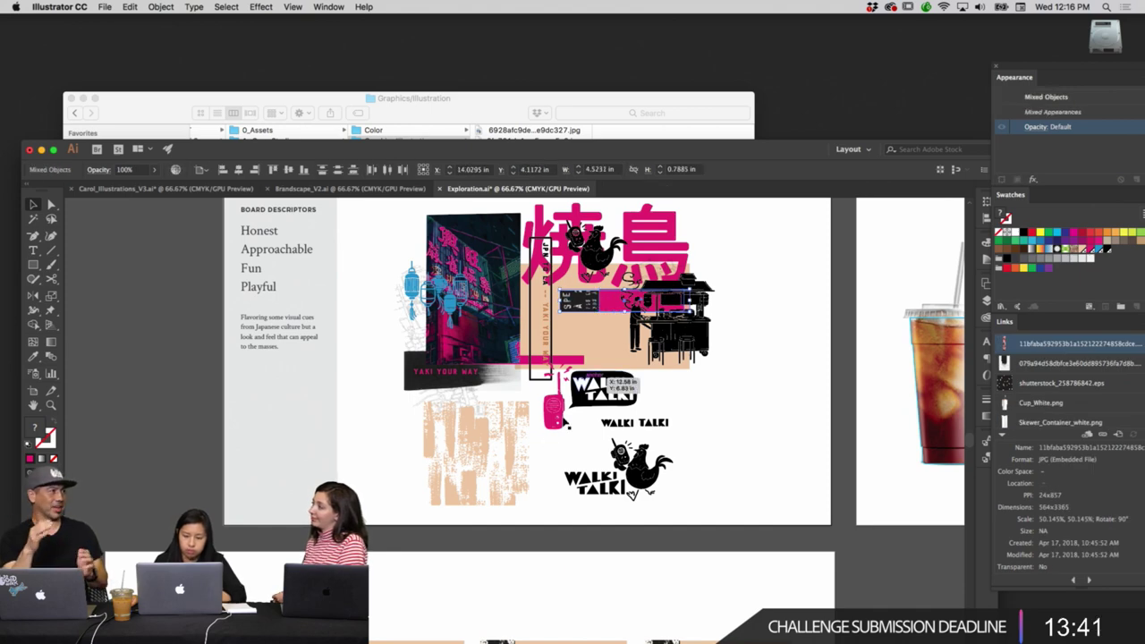
scroll(563, 423, down, 10)
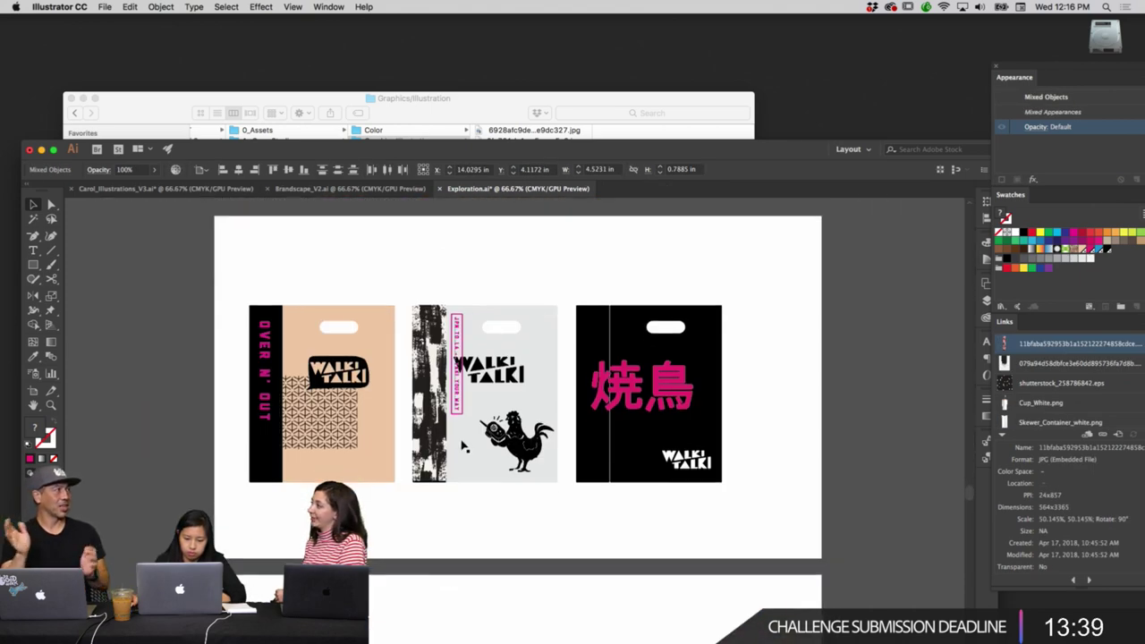
scroll(464, 445, down, 6)
key(super+v)
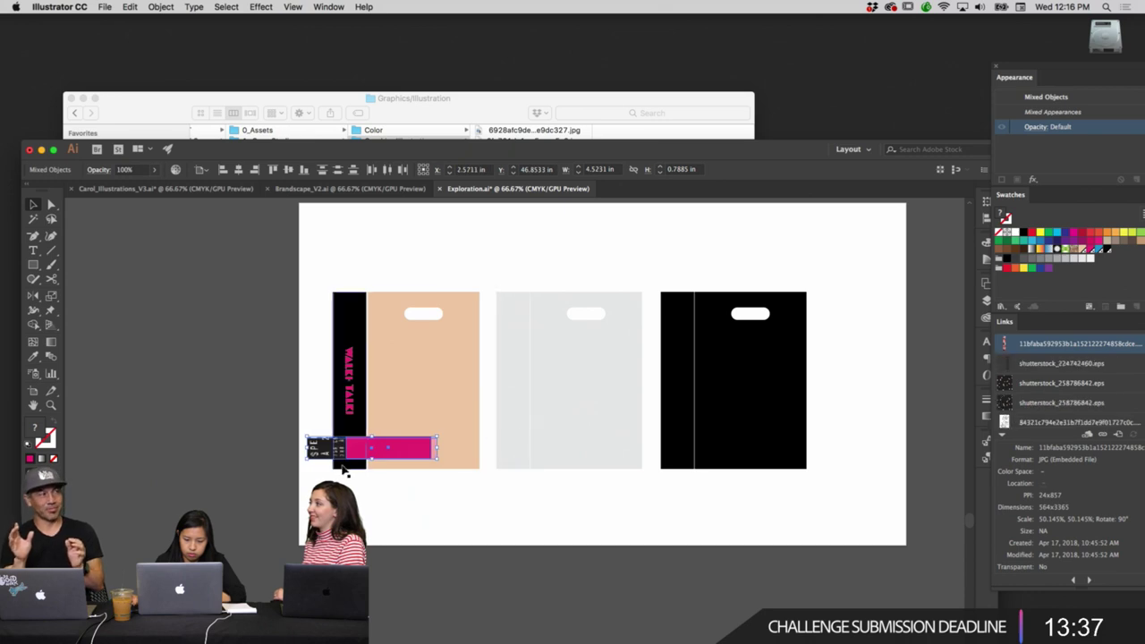
drag(383, 452, 426, 449)
click(431, 529)
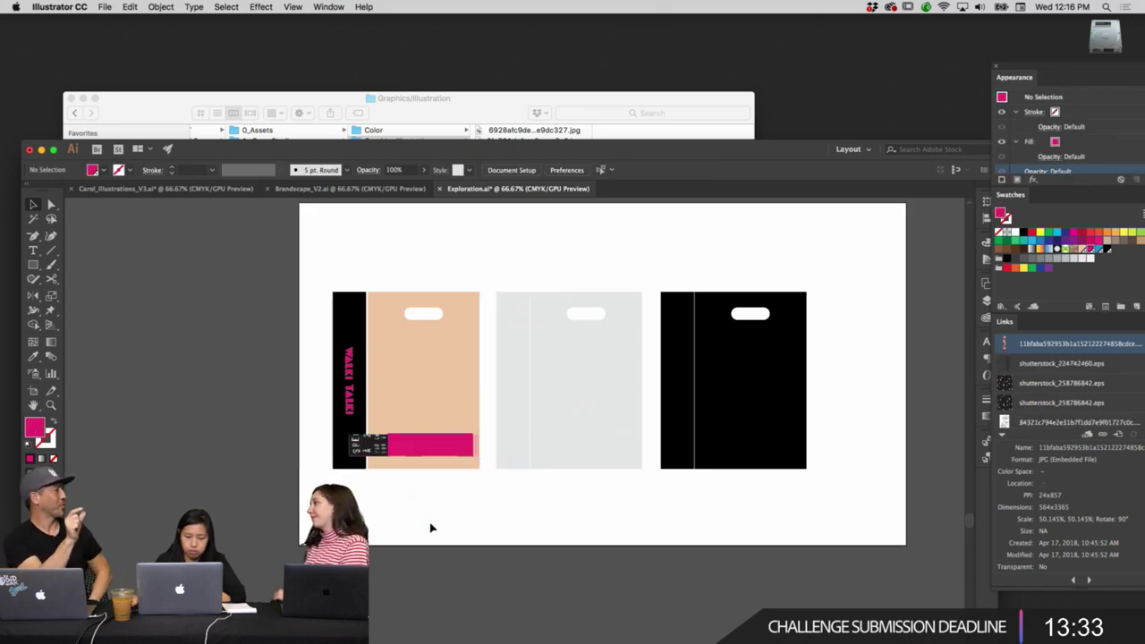
Align the pink bar's edges with the menu photo so both form one even strip, and select the two together.
key(super+equal)
key(super+equal)
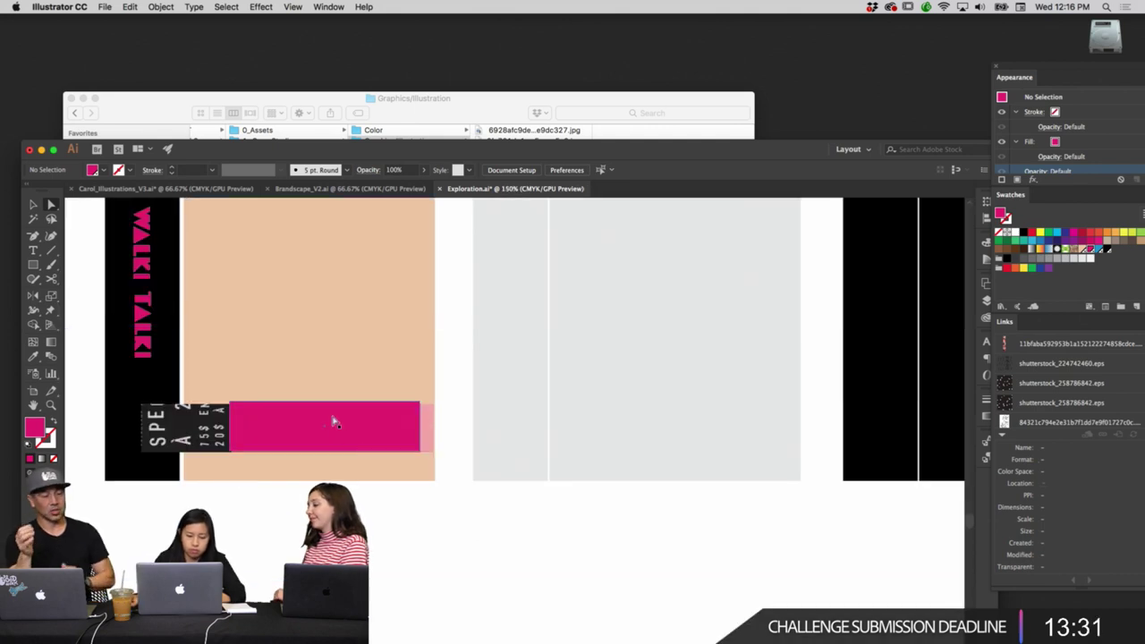
click(330, 415)
drag(321, 417, 324, 423)
shift+click(205, 429)
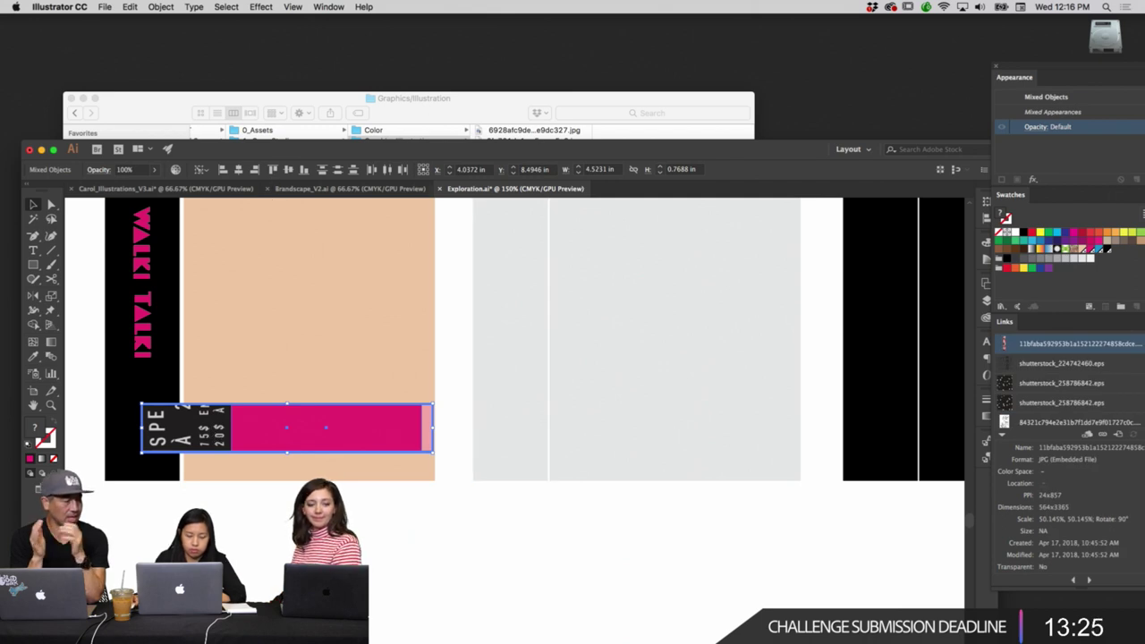
Scale the menu strip down proportionally and place it flush with the inner edge of the tan front panel, near the bottom.
key(a)
drag(289, 450, 292, 455)
drag(425, 430, 332, 429)
key(v)
shift+click(190, 430)
click(274, 439)
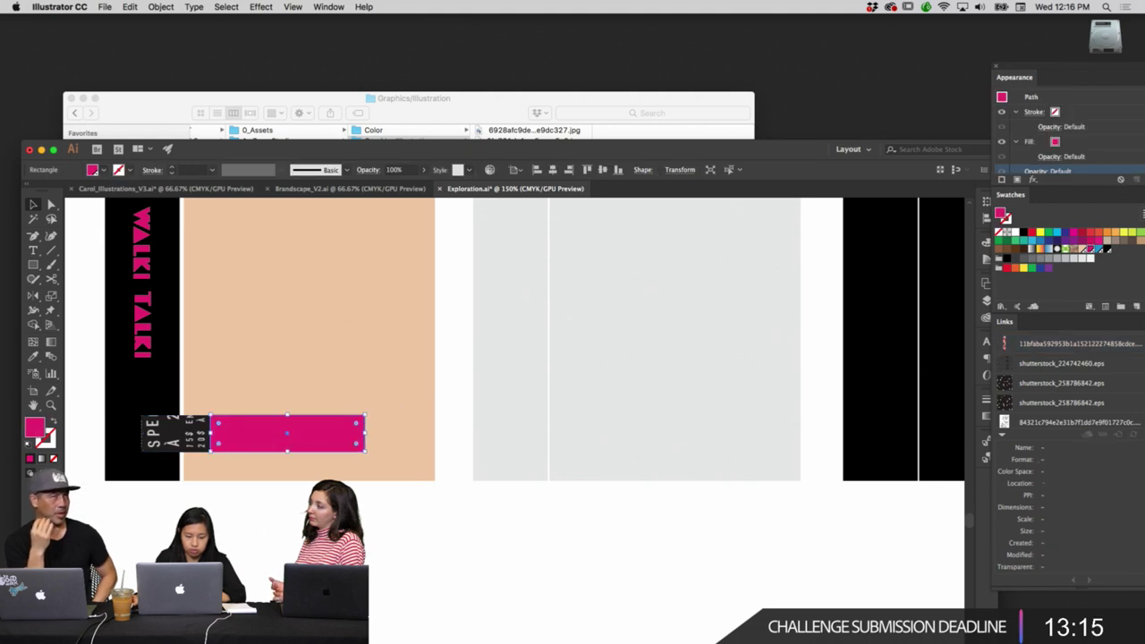
drag(276, 443, 220, 436)
click(414, 544)
Compare the new tan bag layout with the finished bag designs on the artboard above.
scroll(402, 485, up, 15)
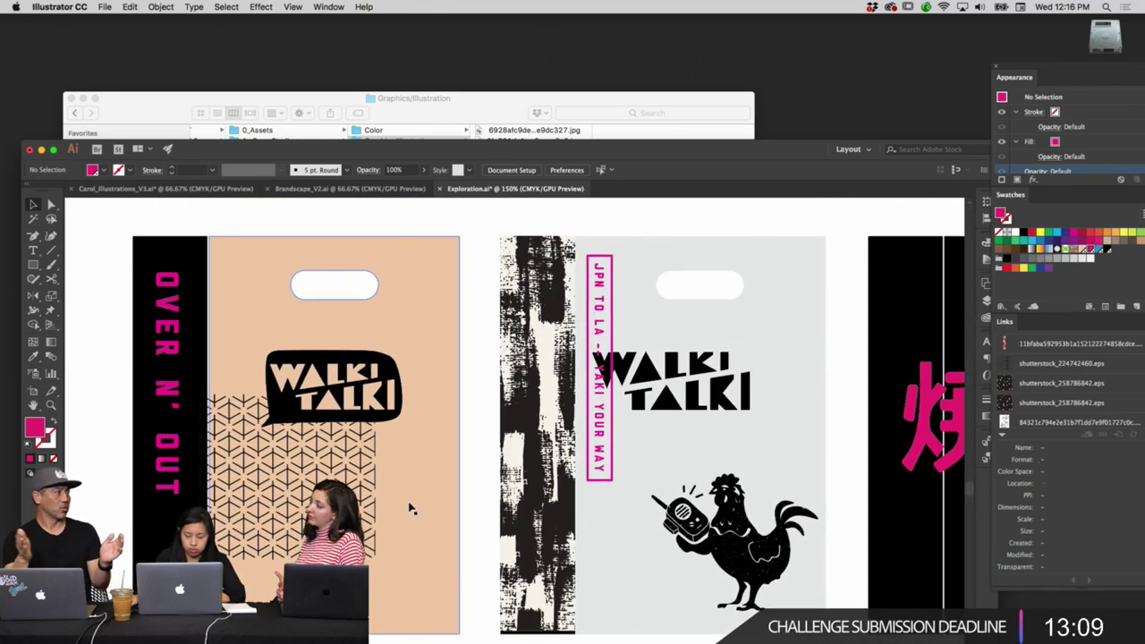
key(super+minus)
click(411, 508)
scroll(403, 516, down, 5)
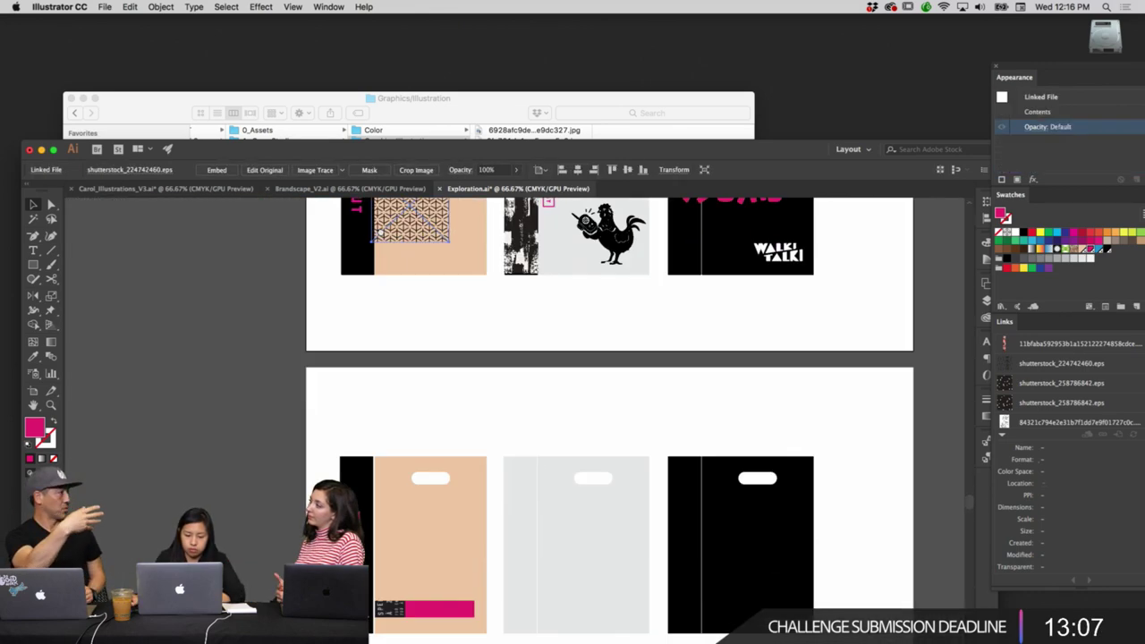
click(397, 523)
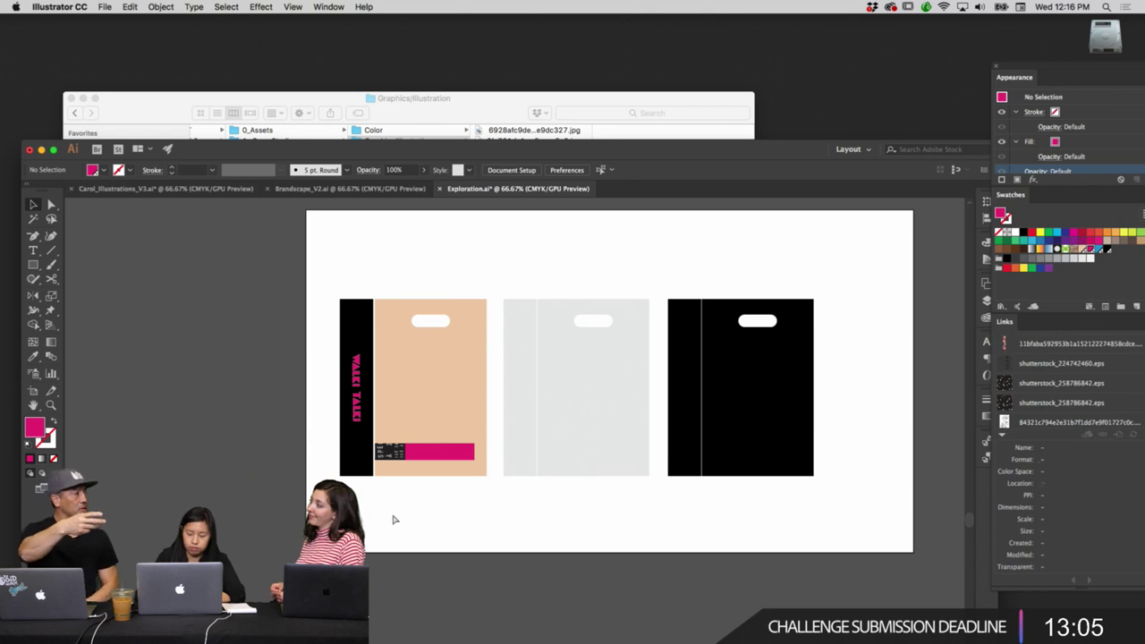
key(super+plus)
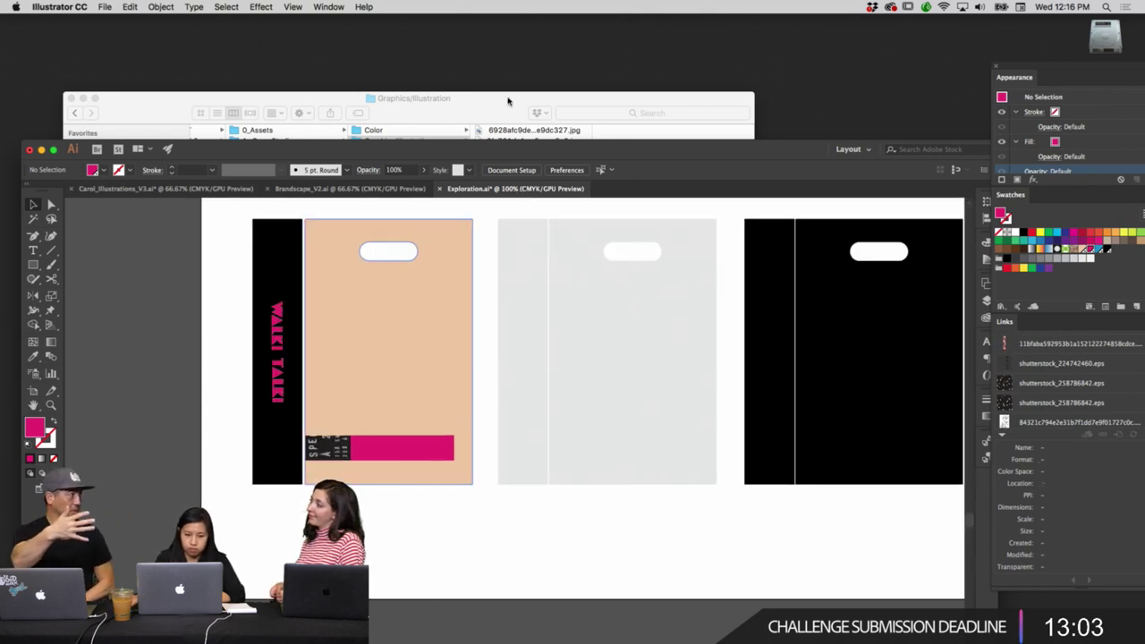
Switch to Finder and open the Textures/Patterns folder inside 0_Assets, Downloads.
click(471, 126)
click(519, 259)
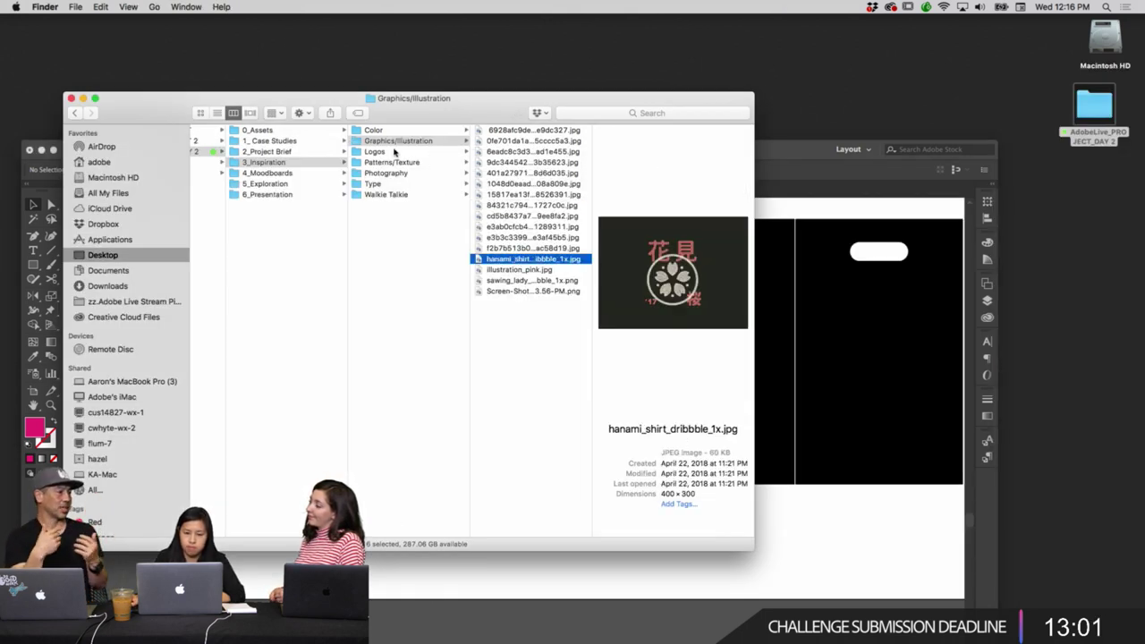
click(299, 131)
click(412, 131)
click(411, 151)
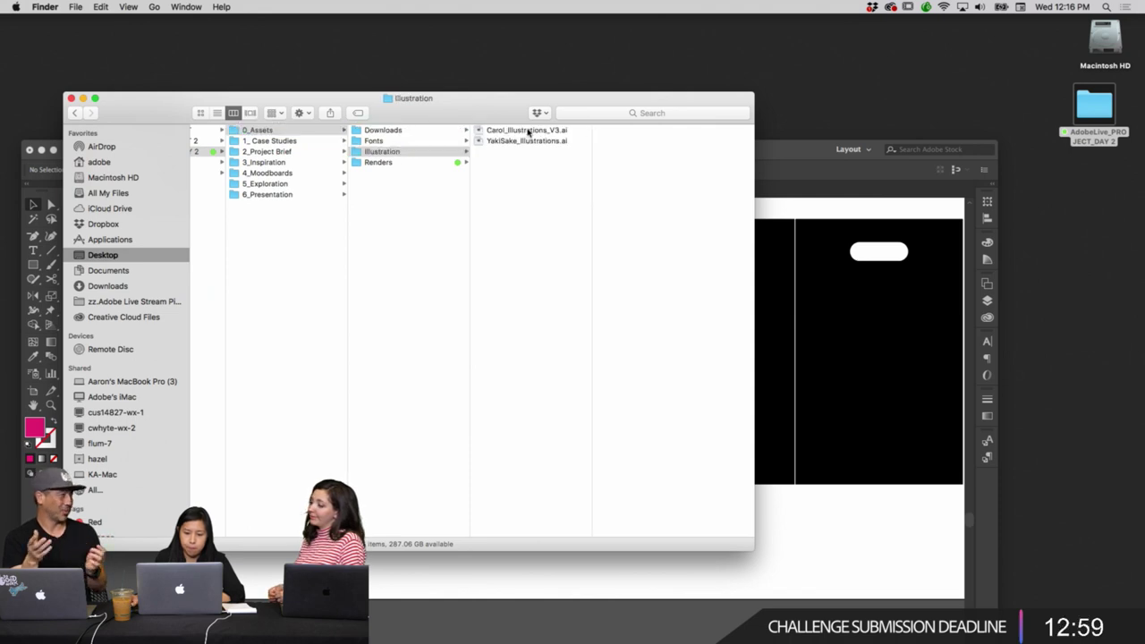
click(524, 132)
click(399, 131)
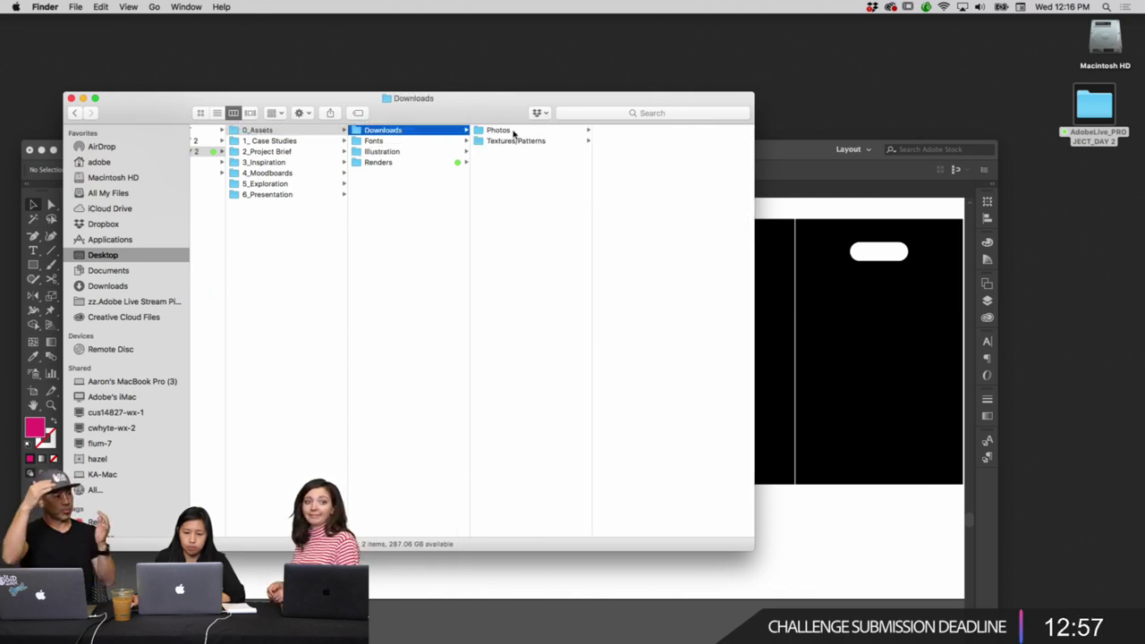
click(524, 141)
Preview the texture and pattern files from 9.png through to shutterstock_534358909.eps.
click(623, 131)
key(space)
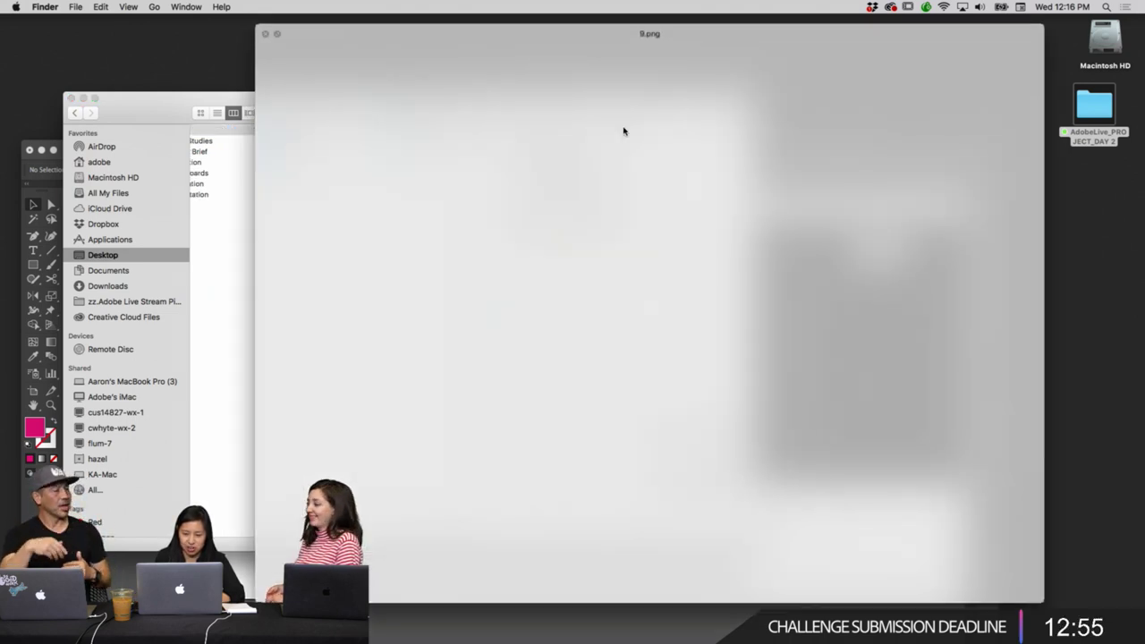
key(Down)
key(Down)
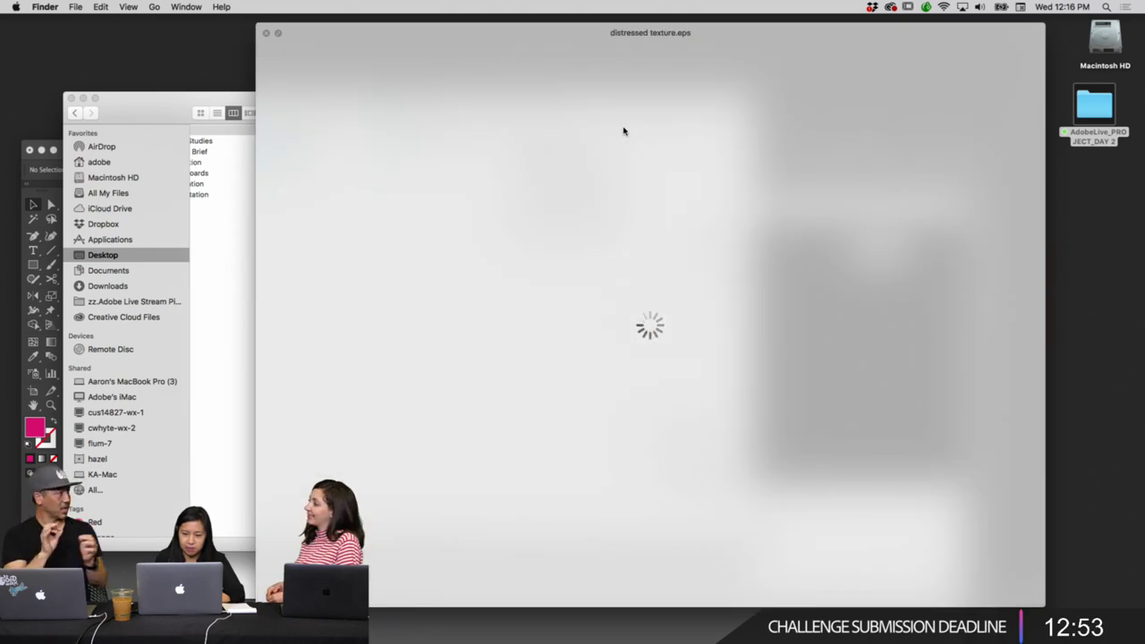
key(Down)
key(Down)
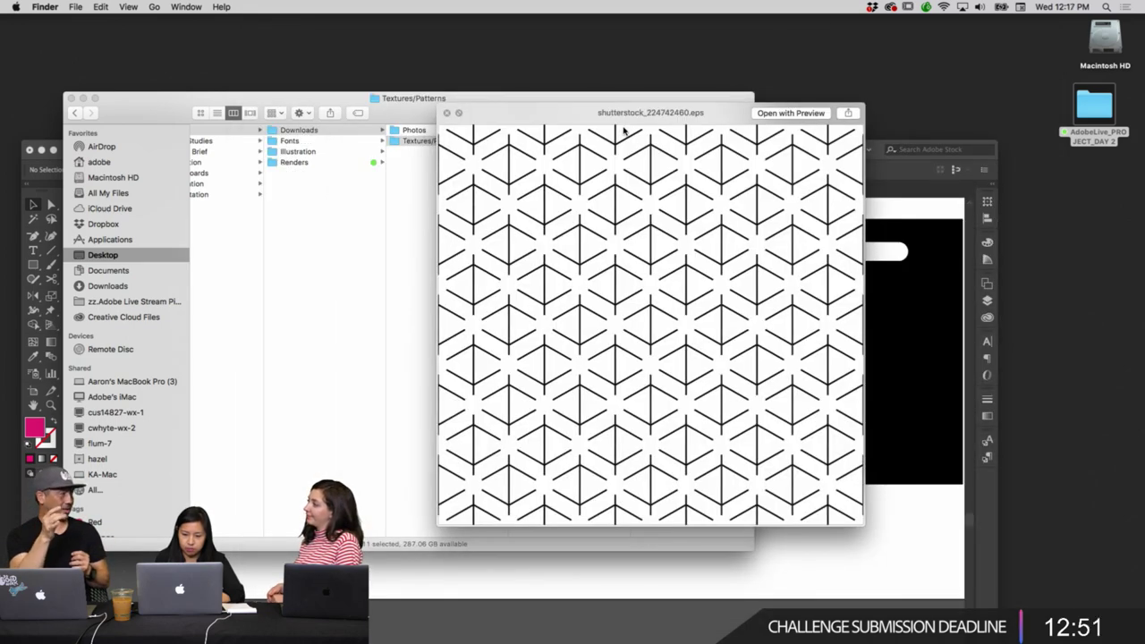
key(Down)
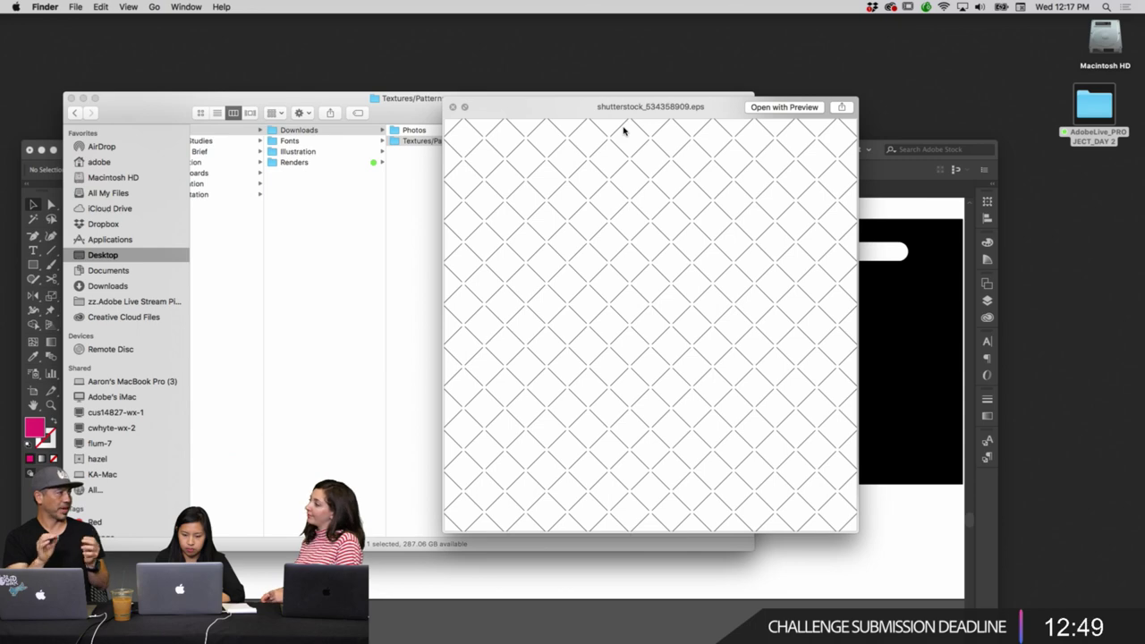
Place shutterstock_534358909.eps in Exploration.ai and scale the diamond pattern to about 22%.
key(space)
drag(573, 195, 831, 539)
key(super+minus)
key(super+minus)
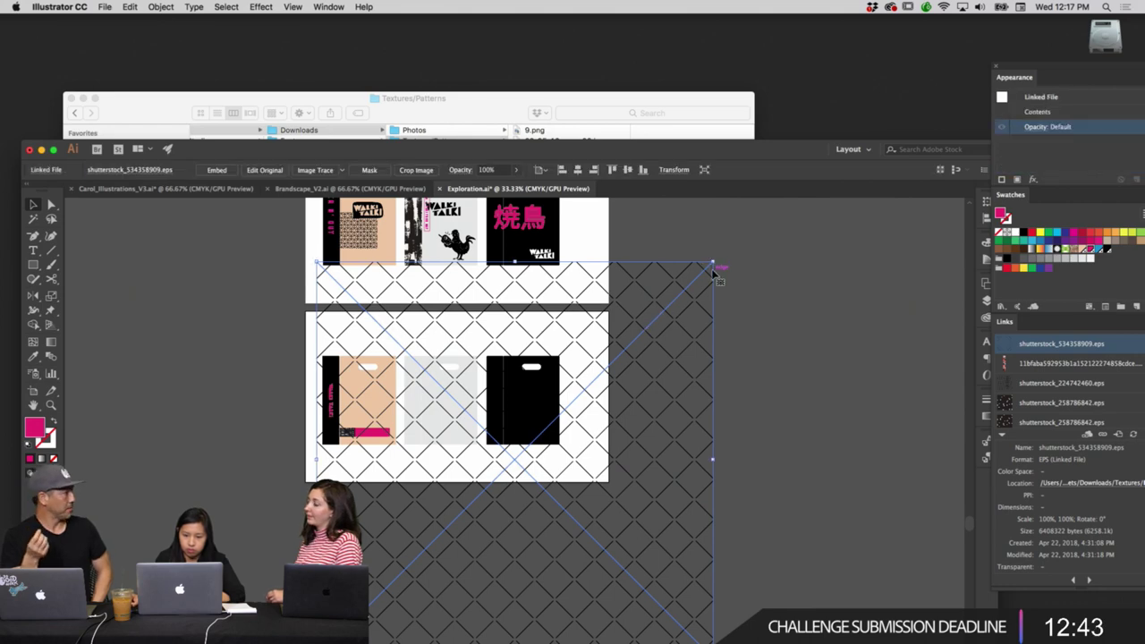
drag(716, 263, 406, 572)
Move the diamond pattern over the lower part of the tan bag, aligning its left edge with the front panel's inner edge.
drag(366, 593, 436, 461)
key(super+equal)
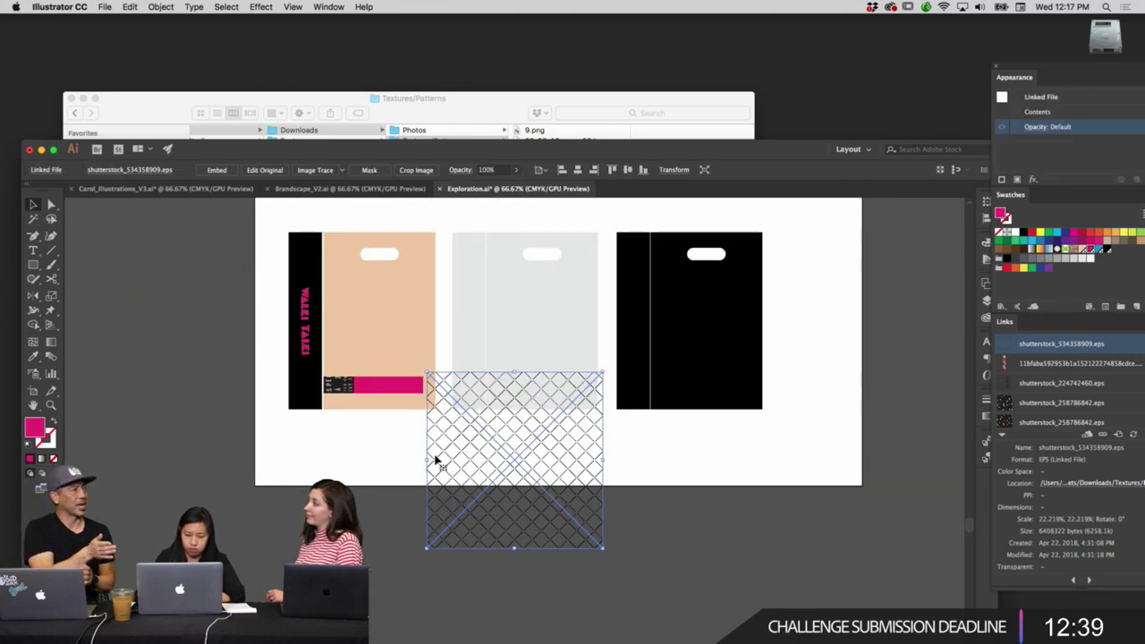
drag(540, 484, 436, 406)
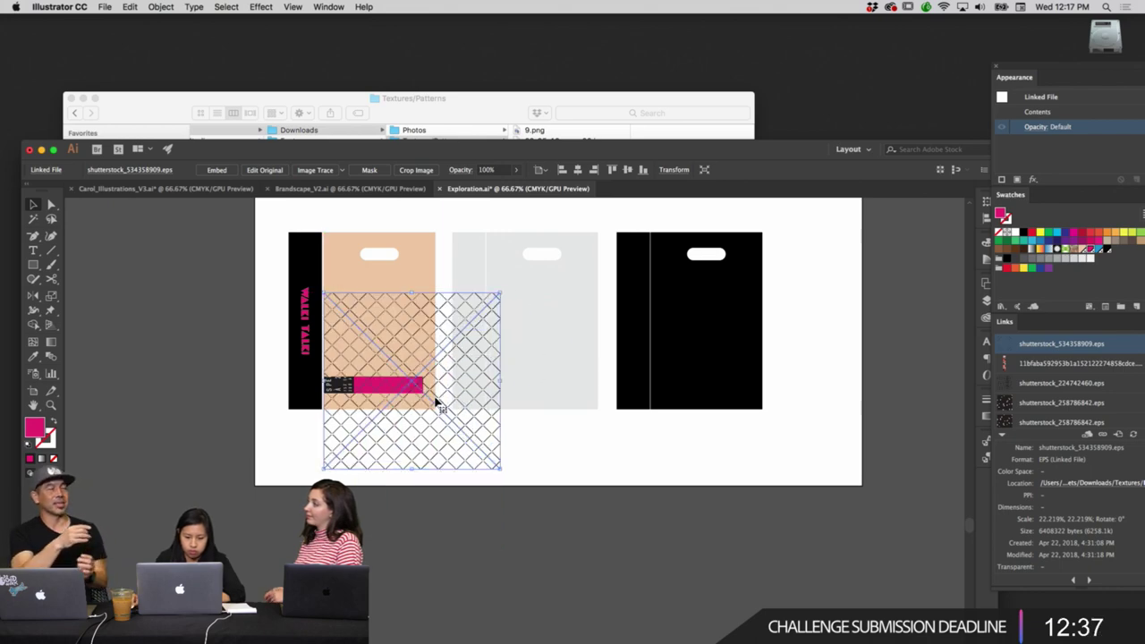
Scale the diamond pattern to about 7.7% and move it over the tan bag's lower corner, straddling the black side panel.
drag(501, 291, 384, 409)
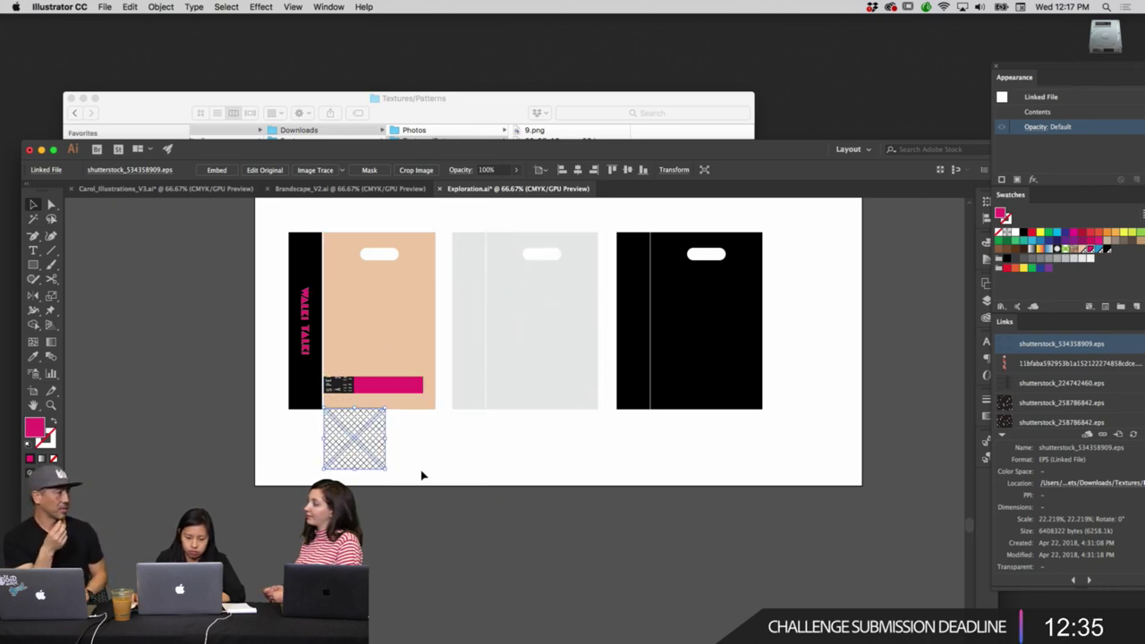
click(421, 473)
drag(364, 459, 493, 448)
key(super+equal)
key(super+equal)
click(454, 415)
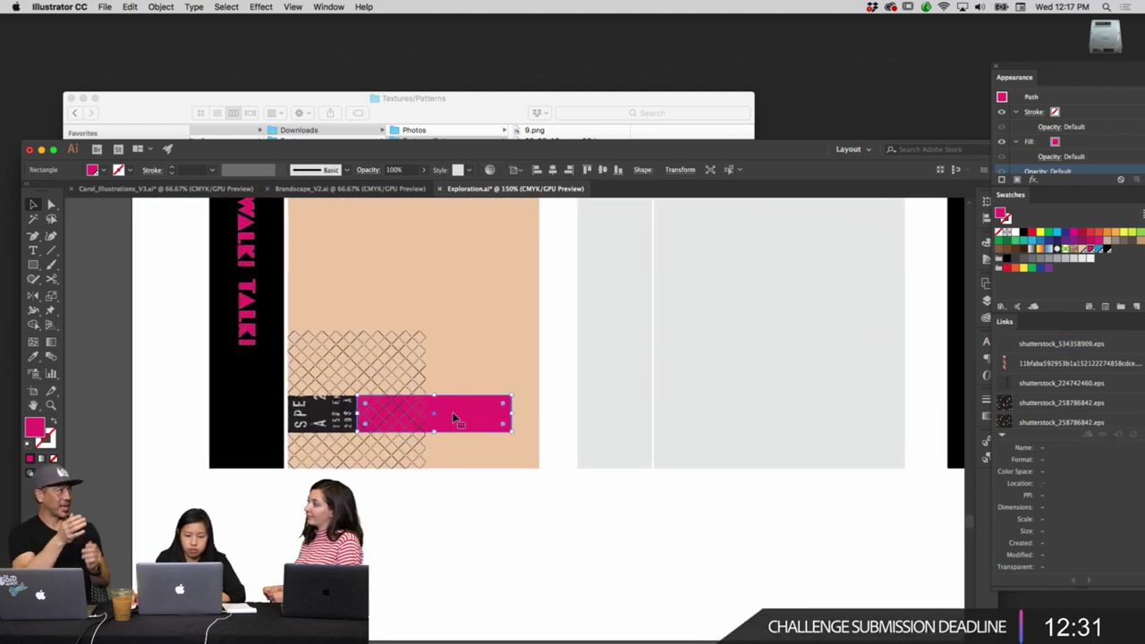
drag(410, 369, 302, 364)
Bring the pink bar and the adjoining lettered photo strip in front of the diamond pattern and group the two pieces.
click(389, 417)
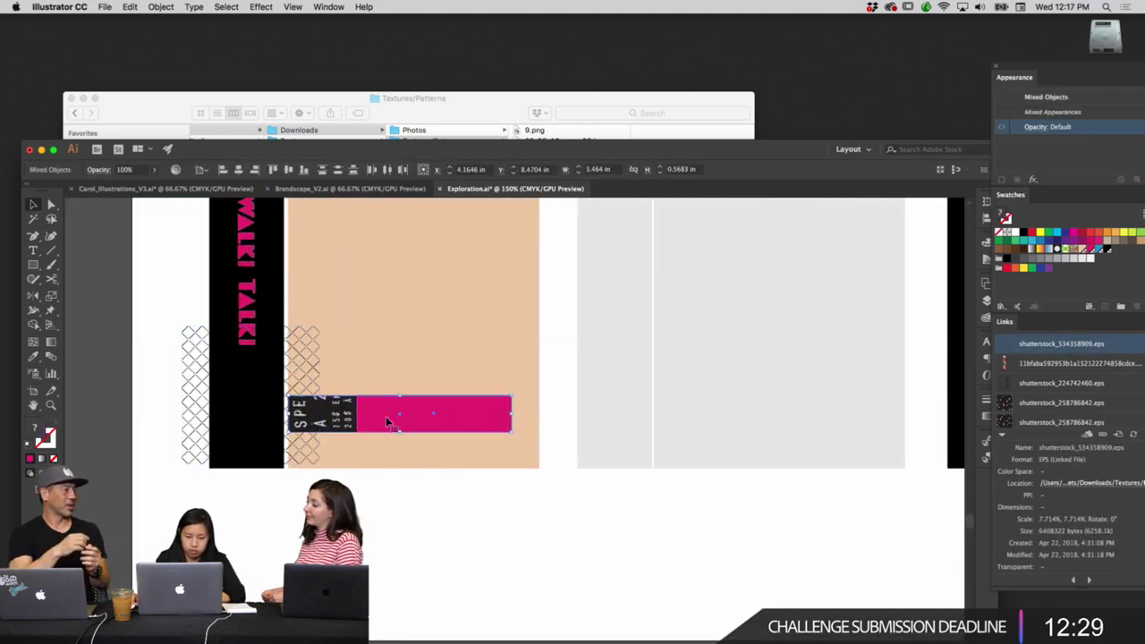
shift+click(356, 428)
click(453, 529)
click(394, 422)
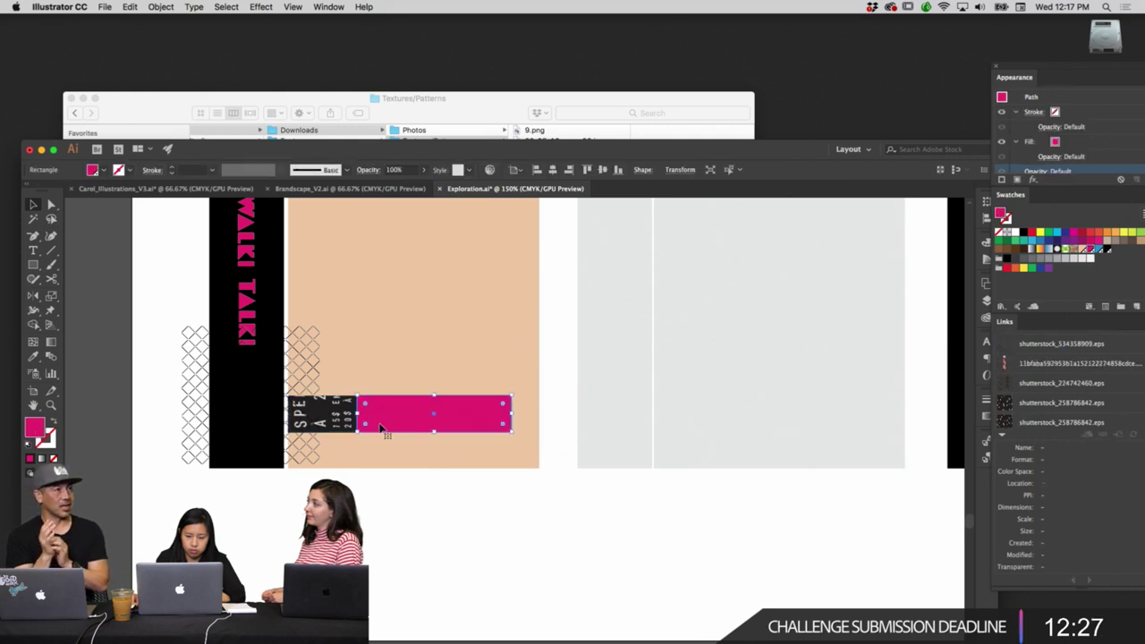
shift+click(349, 428)
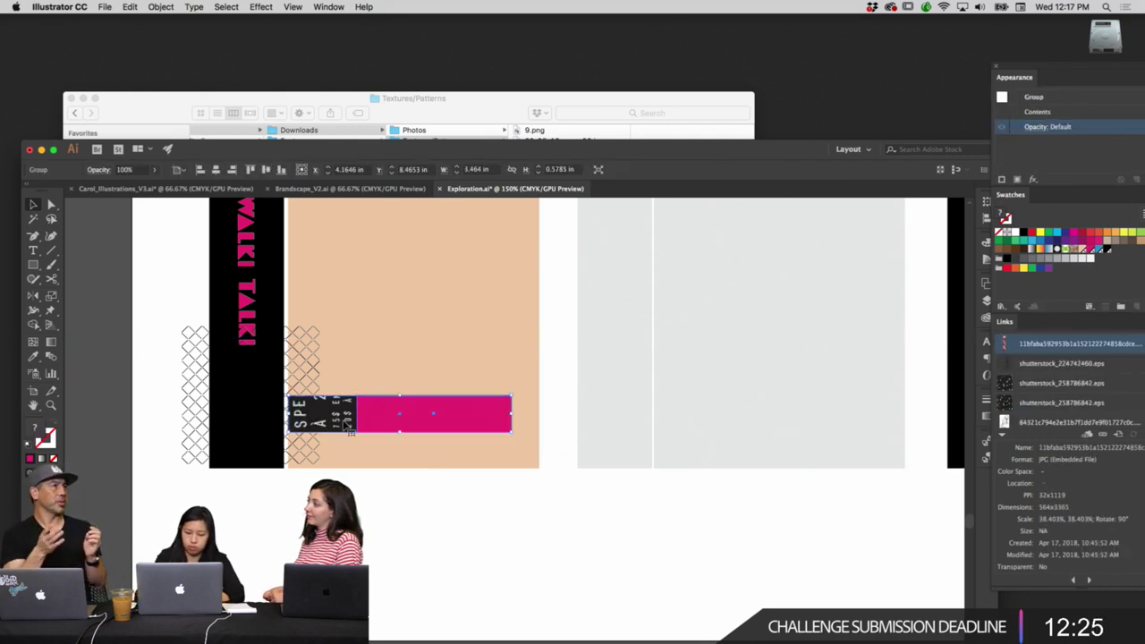
Align the diamond pattern with the bag's bottom edge and clip it to a narrow upright rectangle at the front panel's inner edge.
drag(304, 361, 315, 370)
click(438, 501)
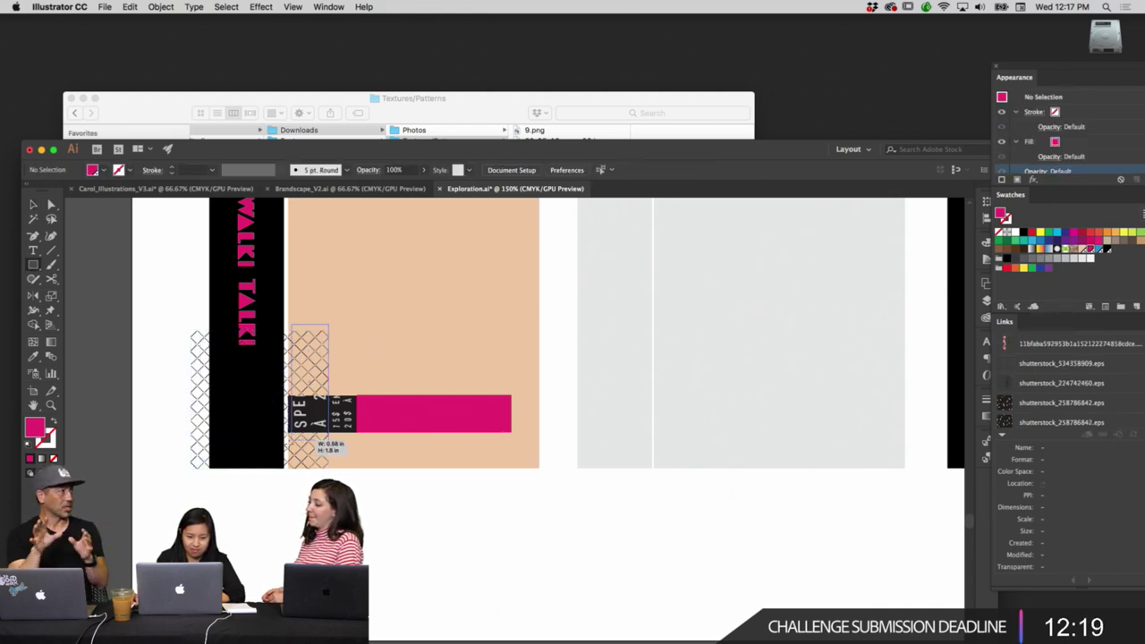
drag(288, 468, 287, 468)
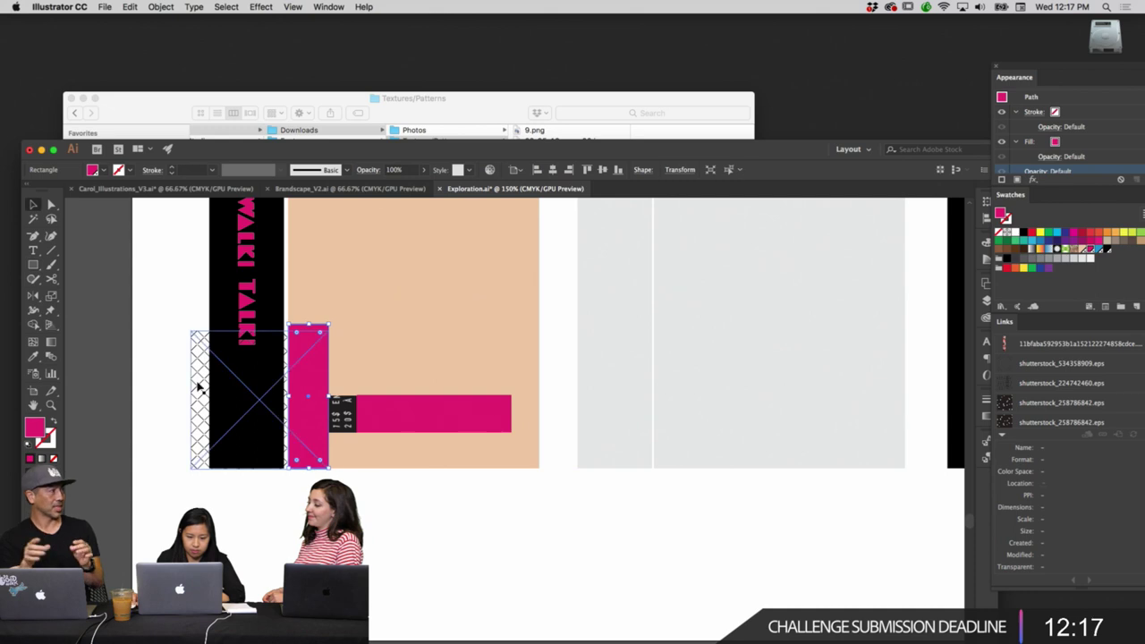
key(super+7)
click(422, 513)
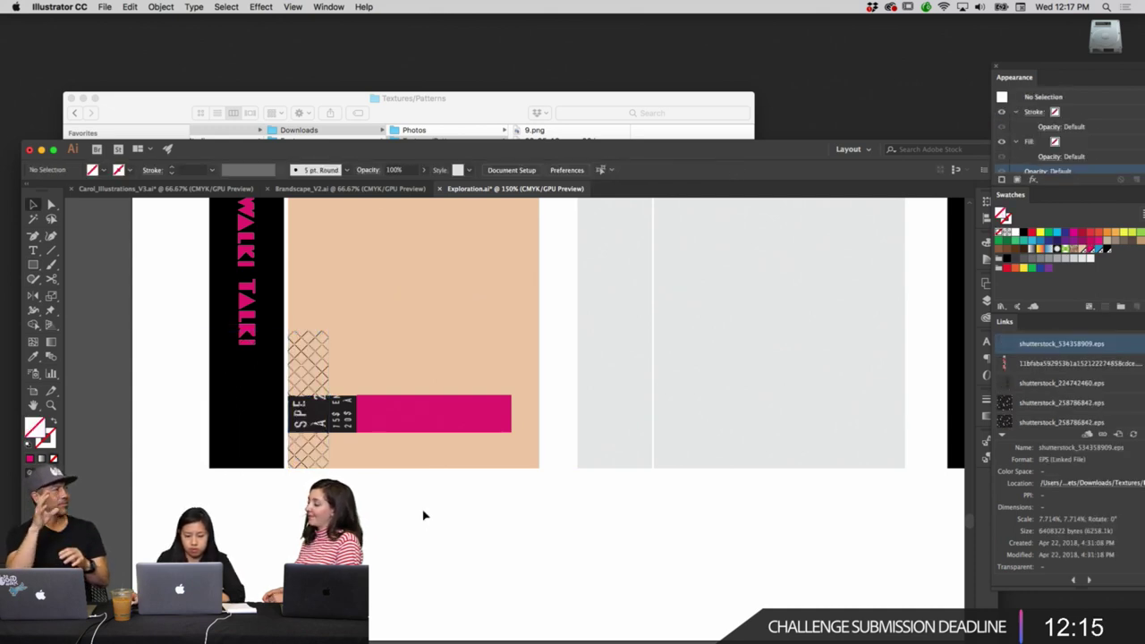
Copy the framed JPN TO LA -- YAKI YOUR WAY tagline from the upper row's gray bag and place it horizontally above the pink bar.
key(super+1)
scroll(412, 284, up, 3)
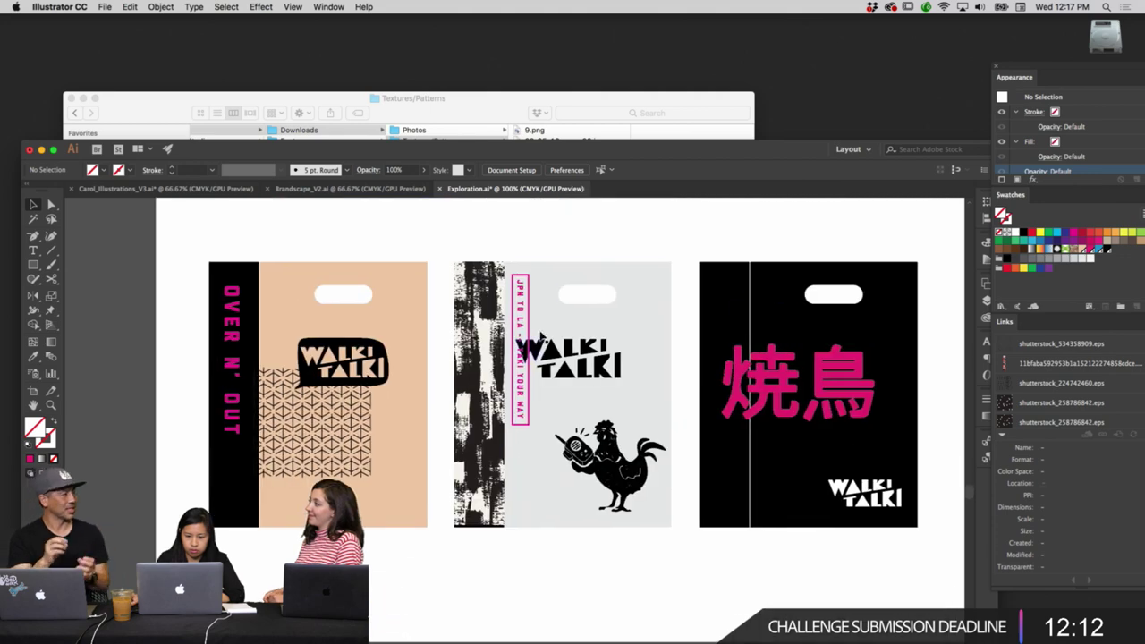
click(523, 309)
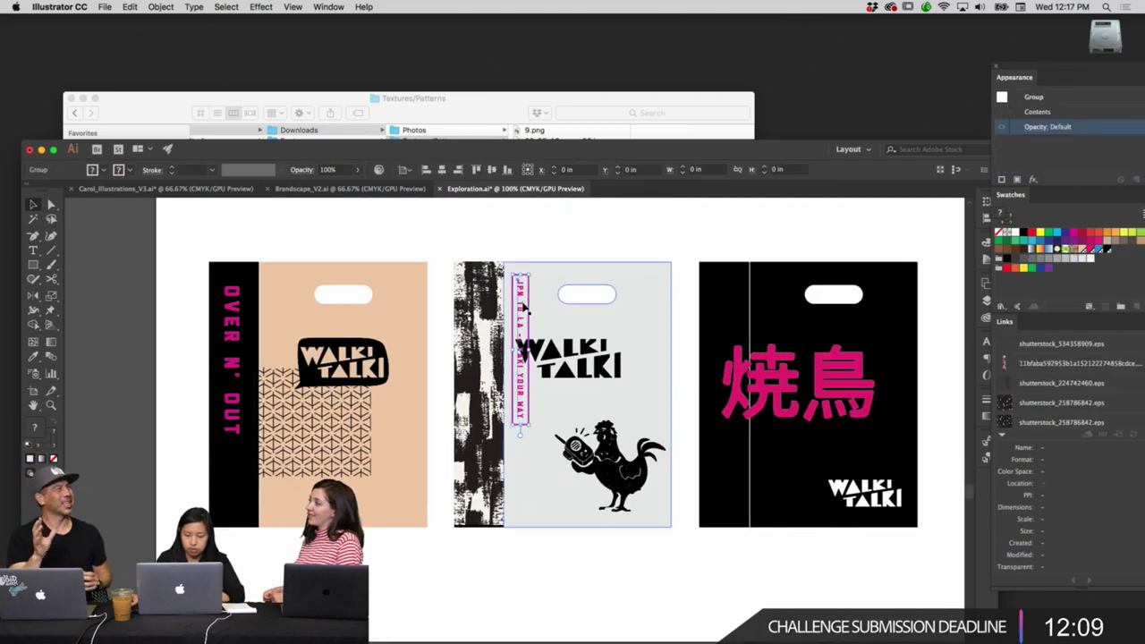
scroll(527, 358, down, 5)
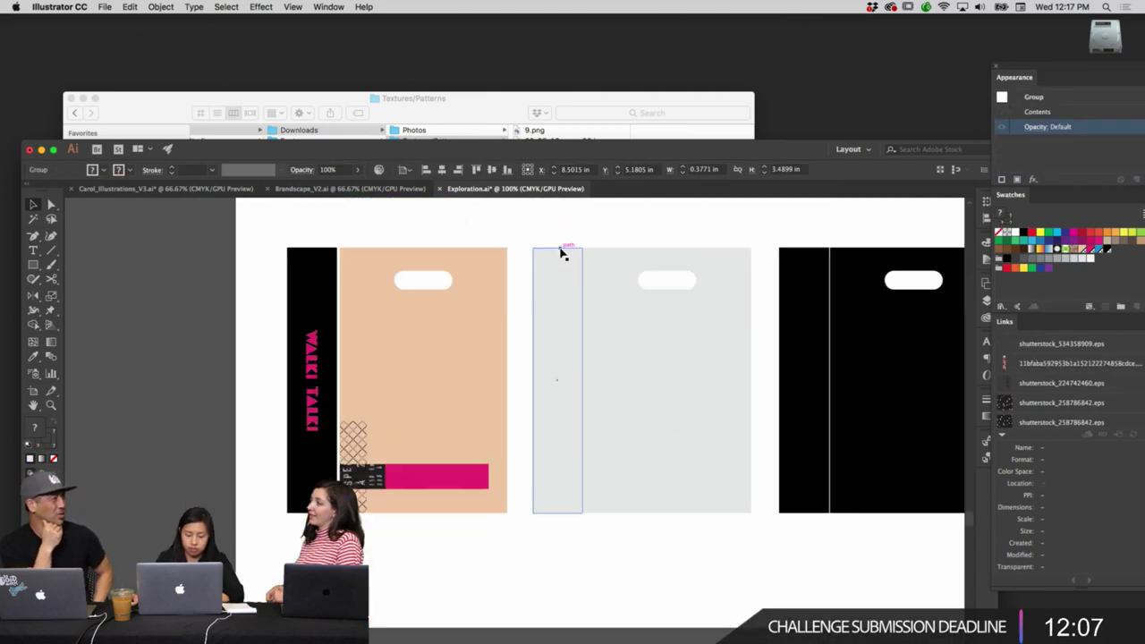
drag(563, 248, 431, 455)
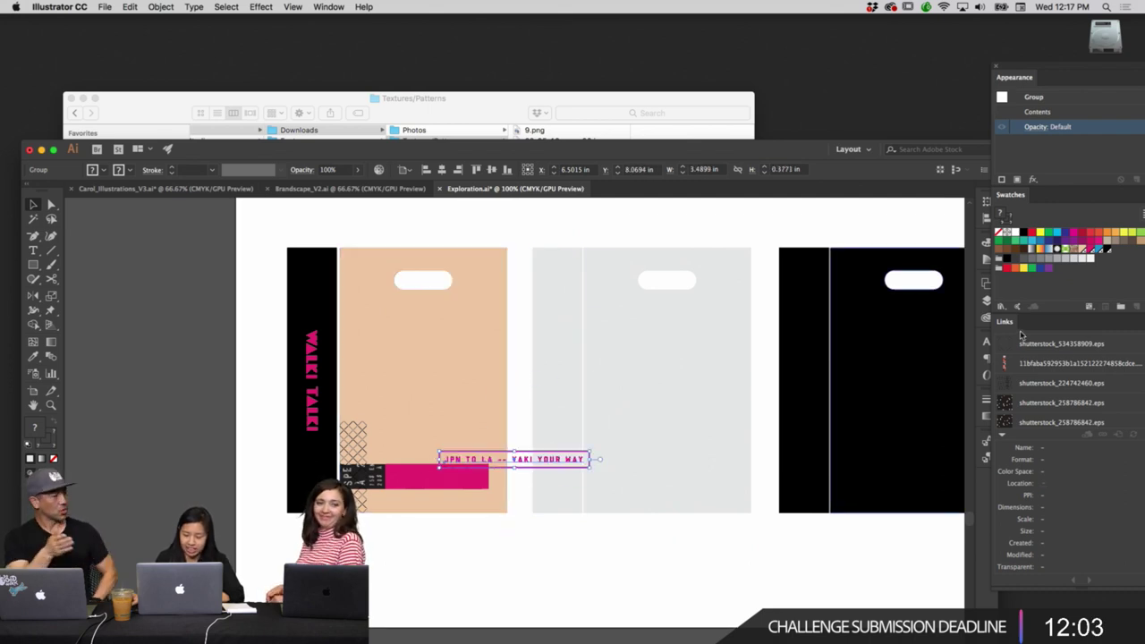
Outline the strokes of the JPN TO LA tagline frame and recolor the whole tagline black.
click(177, 8)
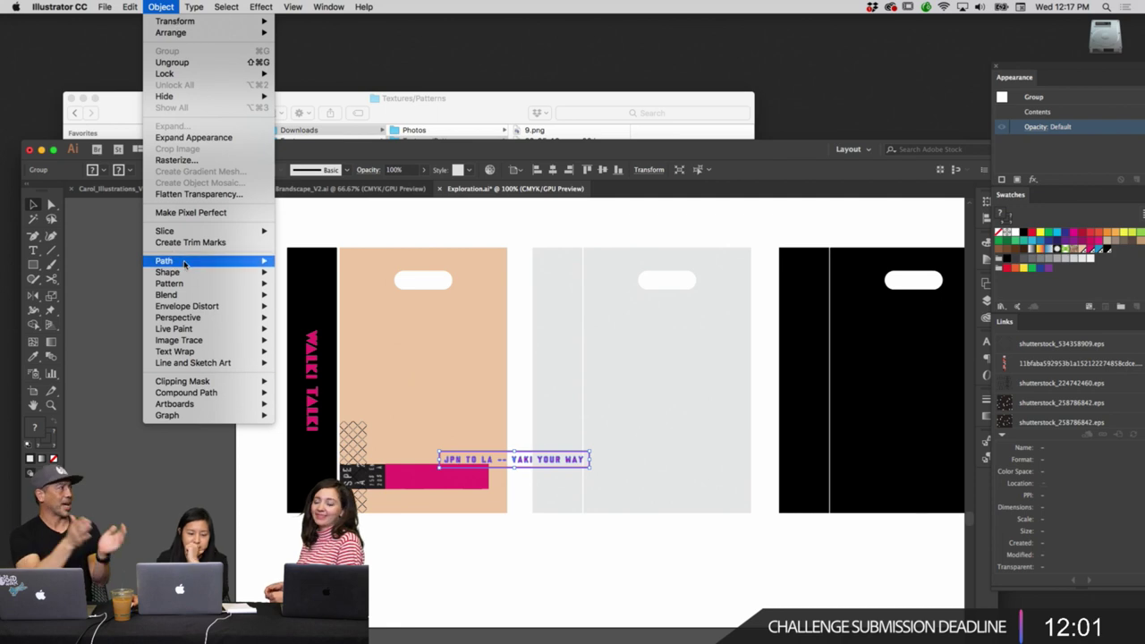
mouse_move(183, 261)
click(321, 293)
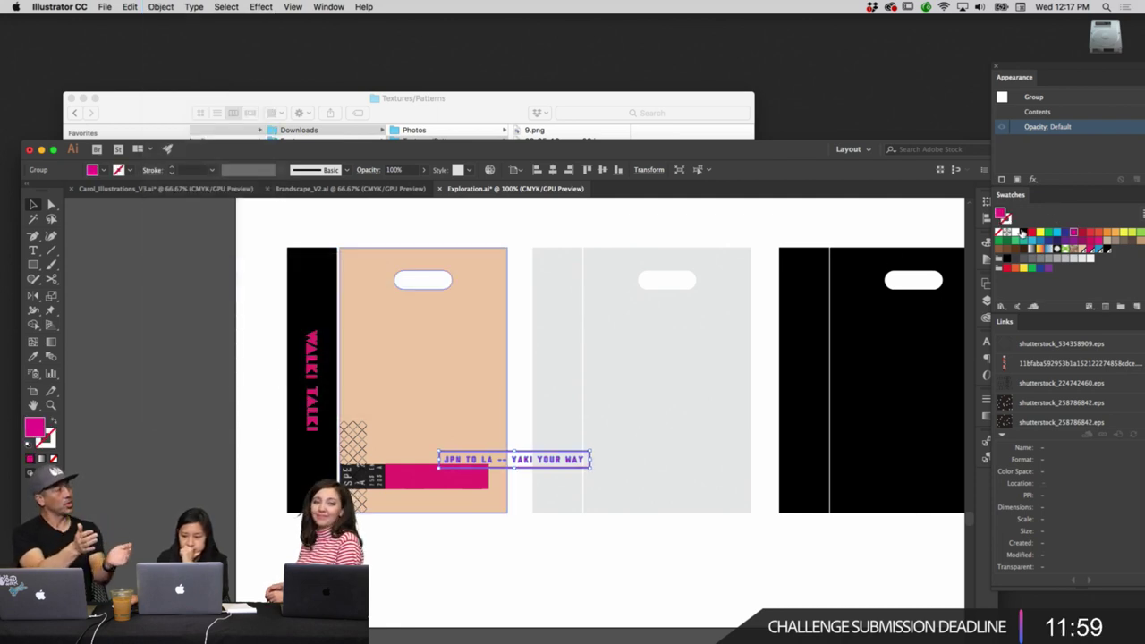
click(485, 570)
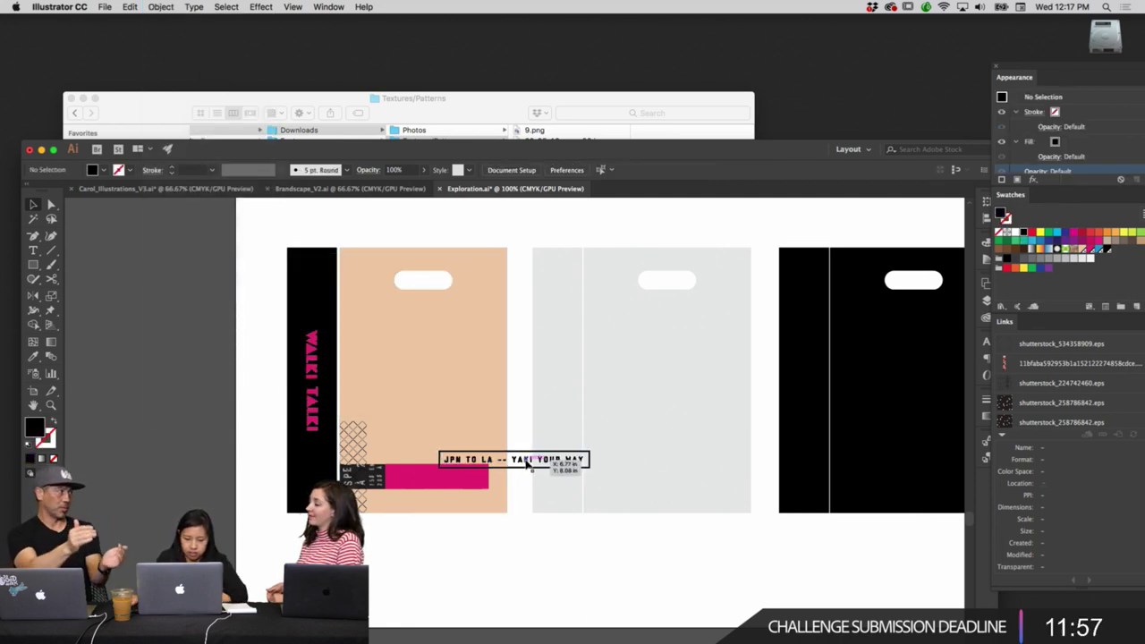
Scale the black tagline down and place it on the pink bar, extending slightly past the bar's outer end.
drag(531, 462, 503, 483)
click(427, 552)
click(515, 542)
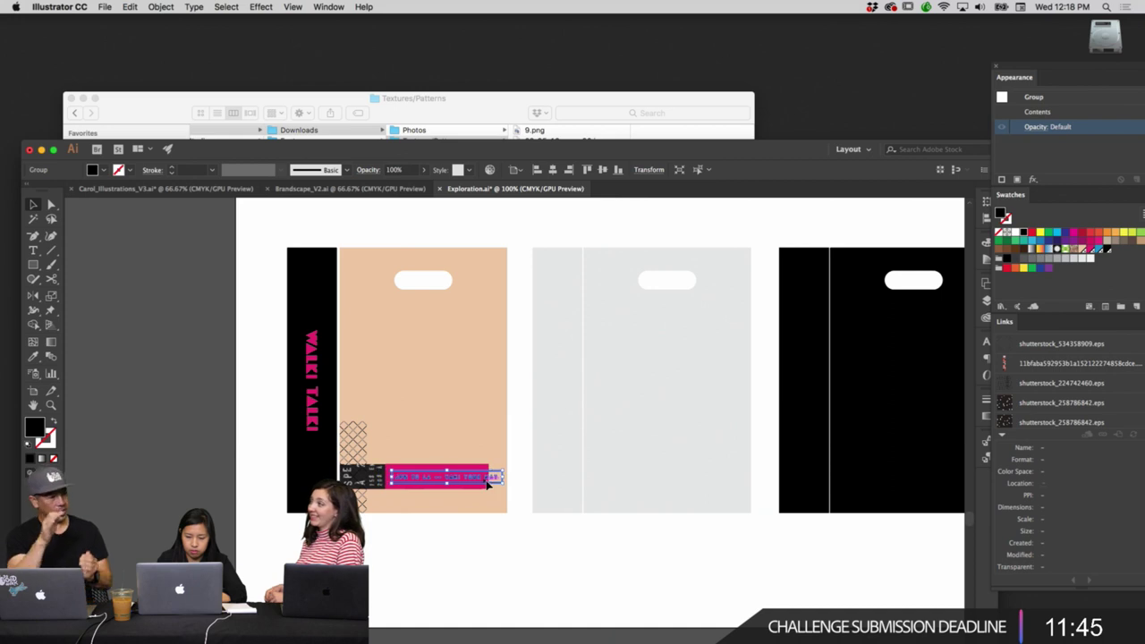
Scale the photo strip, pink bar and tagline down together to about 3.28 in wide, keeping them against the front panel's inner edge.
click(467, 524)
click(400, 506)
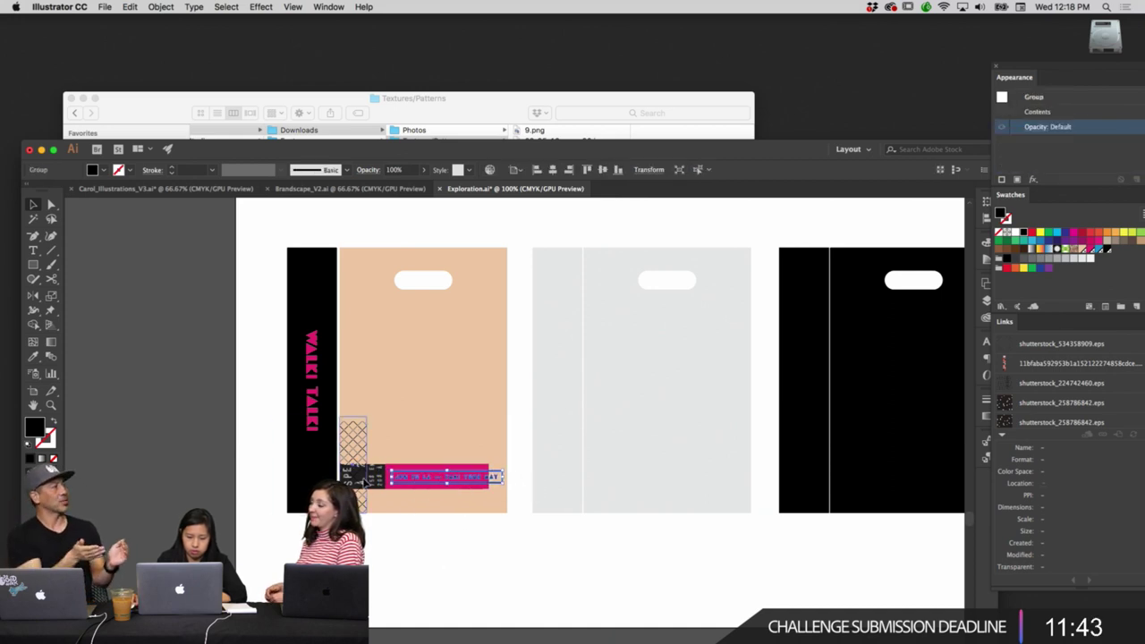
click(402, 476)
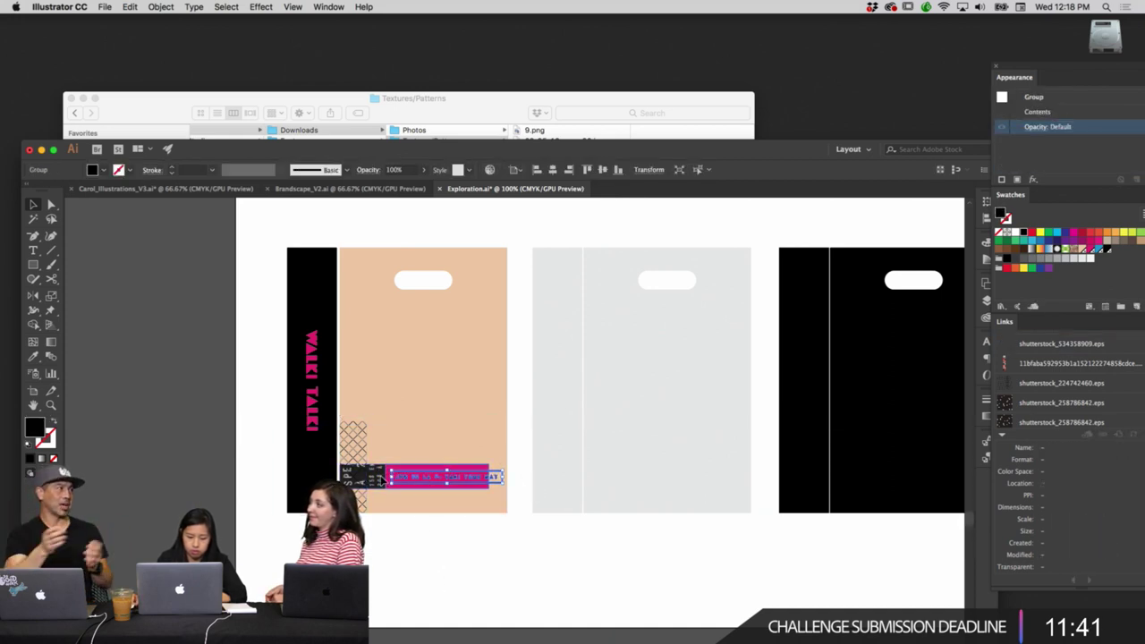
drag(503, 488, 489, 484)
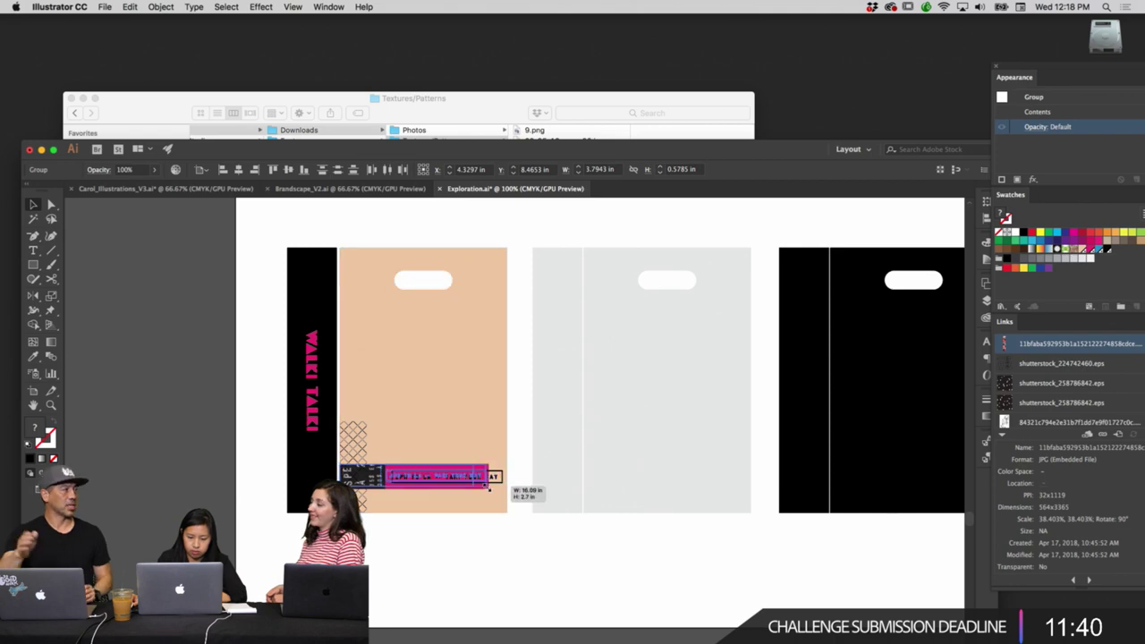
click(503, 557)
Copy the black WALKI TALKI logo and the rooster from the upper row's gray bag onto the tan bag's front panel.
scroll(466, 420, up, 5)
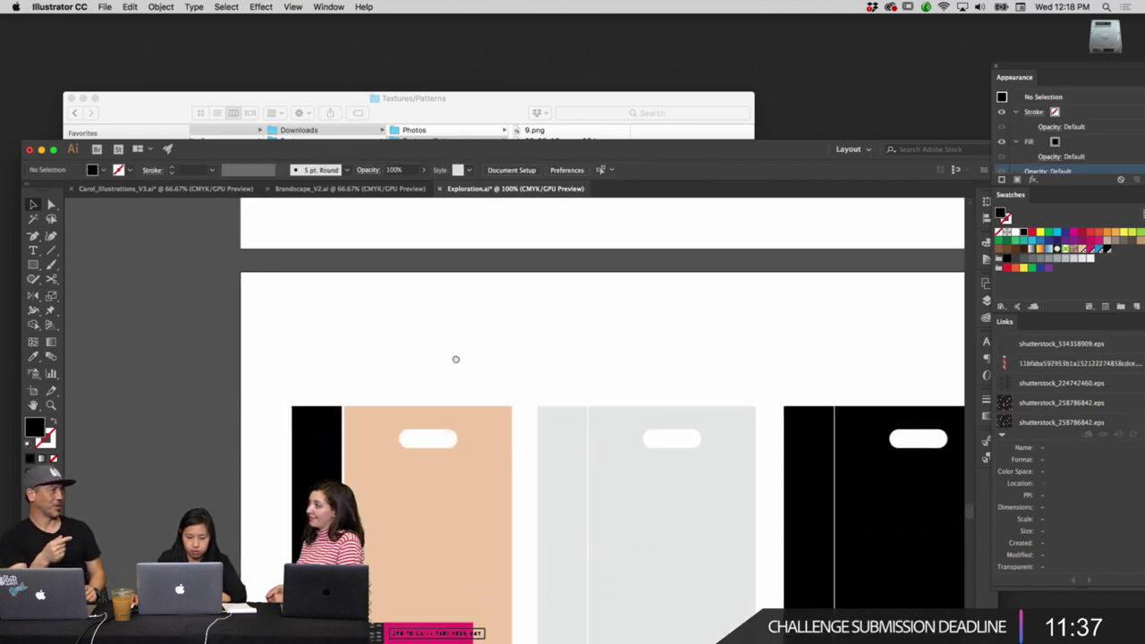
scroll(474, 331, down, 5)
scroll(536, 376, up, 4)
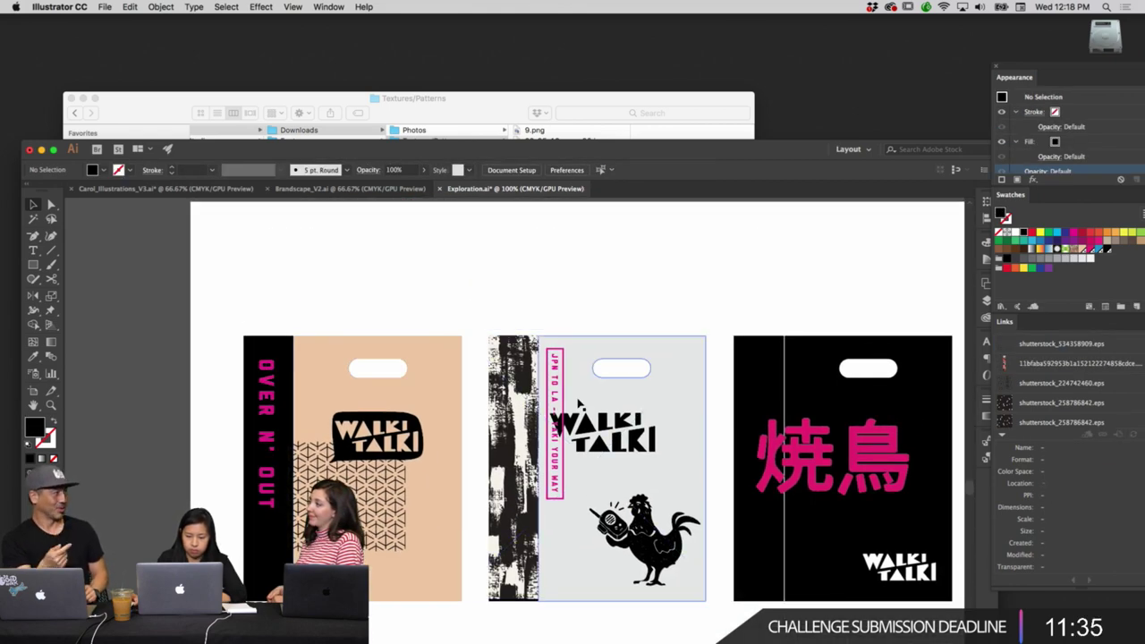
click(660, 521)
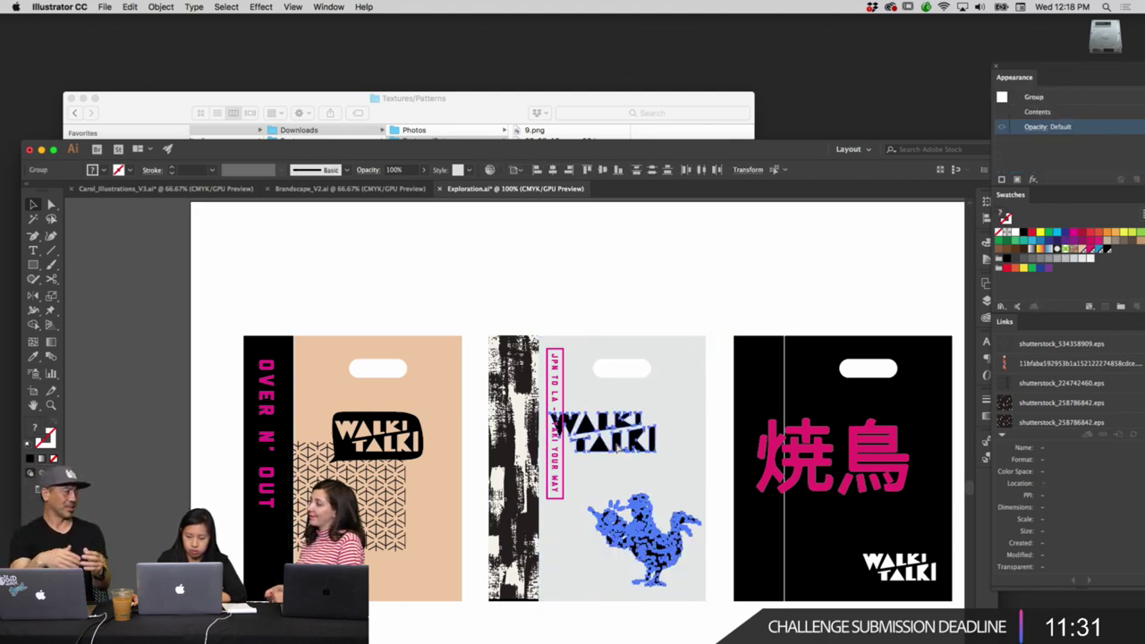
scroll(573, 429, down, 5)
scroll(563, 420, down, 4)
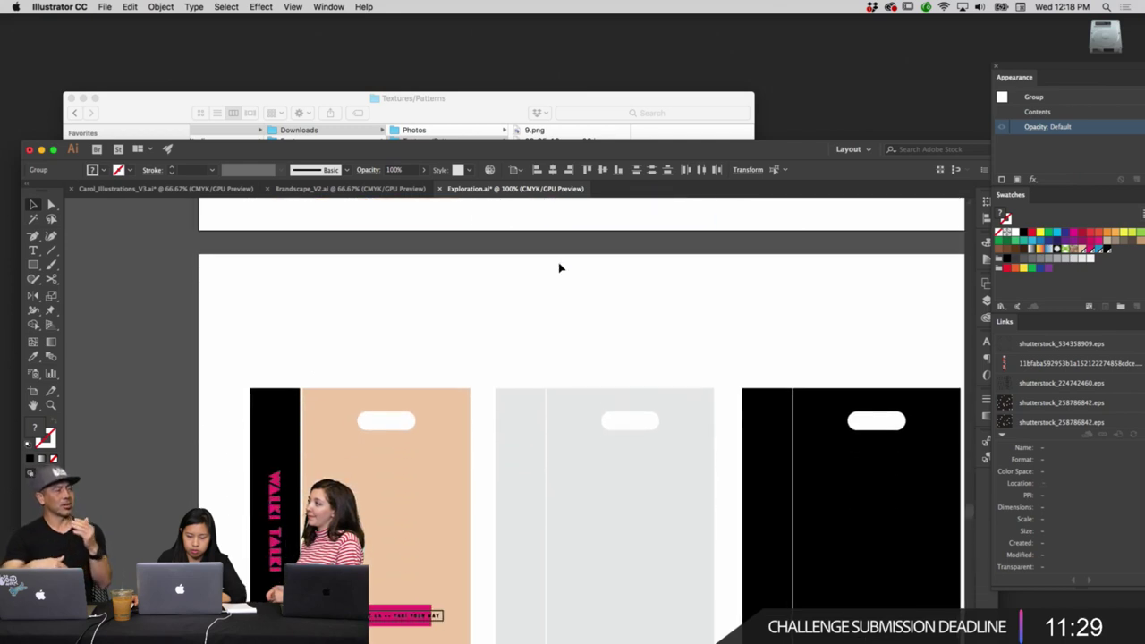
scroll(522, 428, up, 2)
click(544, 470)
mouse_move(543, 470)
mouse_down()
mouse_move(555, 484)
mouse_move(534, 481)
mouse_up()
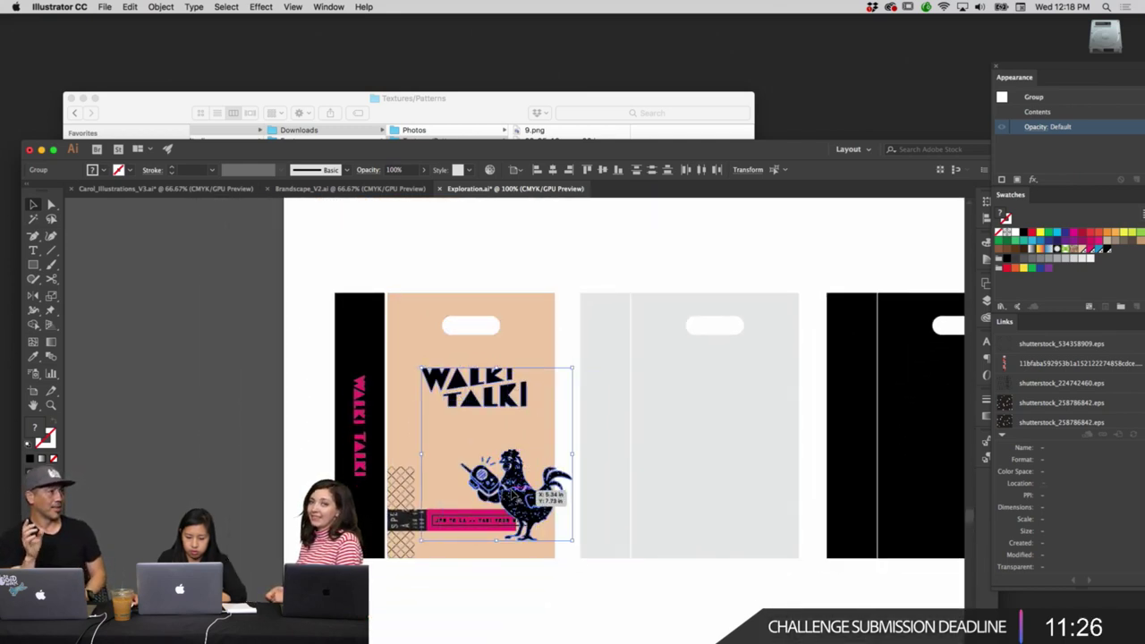
click(591, 562)
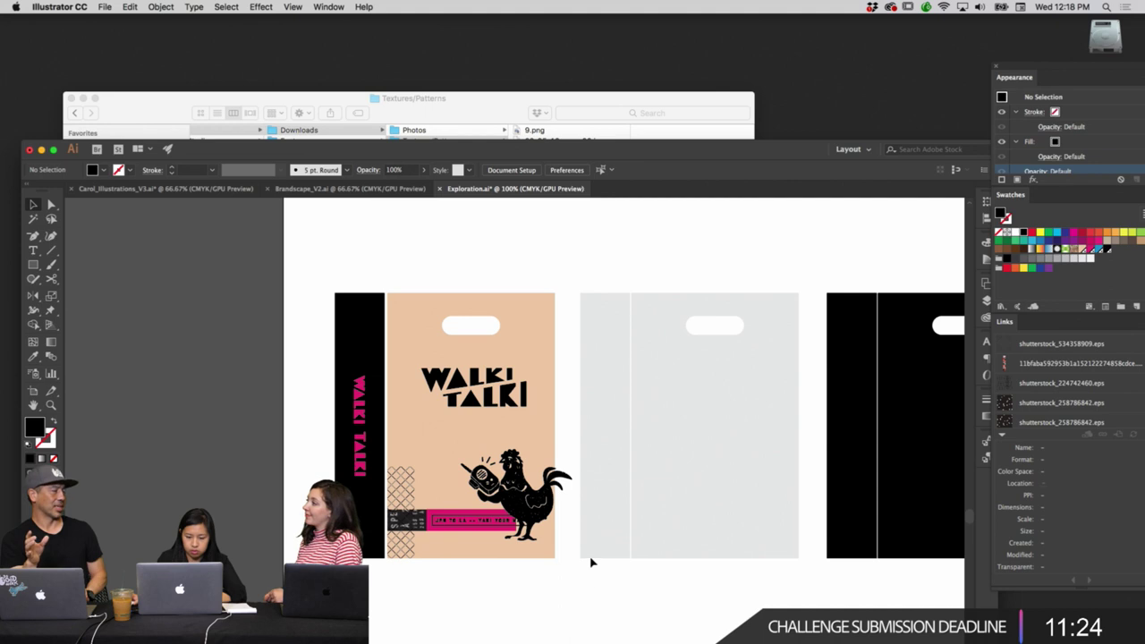
Move the rooster up between the logo and the pink bar and reflect it horizontally.
click(472, 402)
drag(539, 497, 525, 467)
right_click(504, 459)
mouse_move(541, 572)
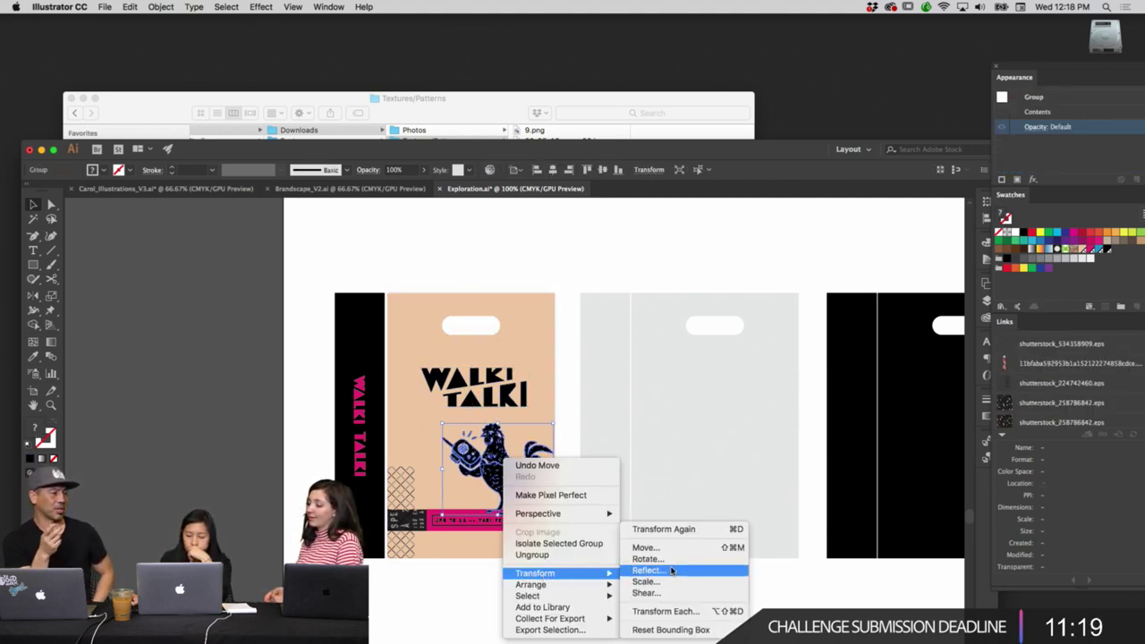
click(671, 571)
click(423, 366)
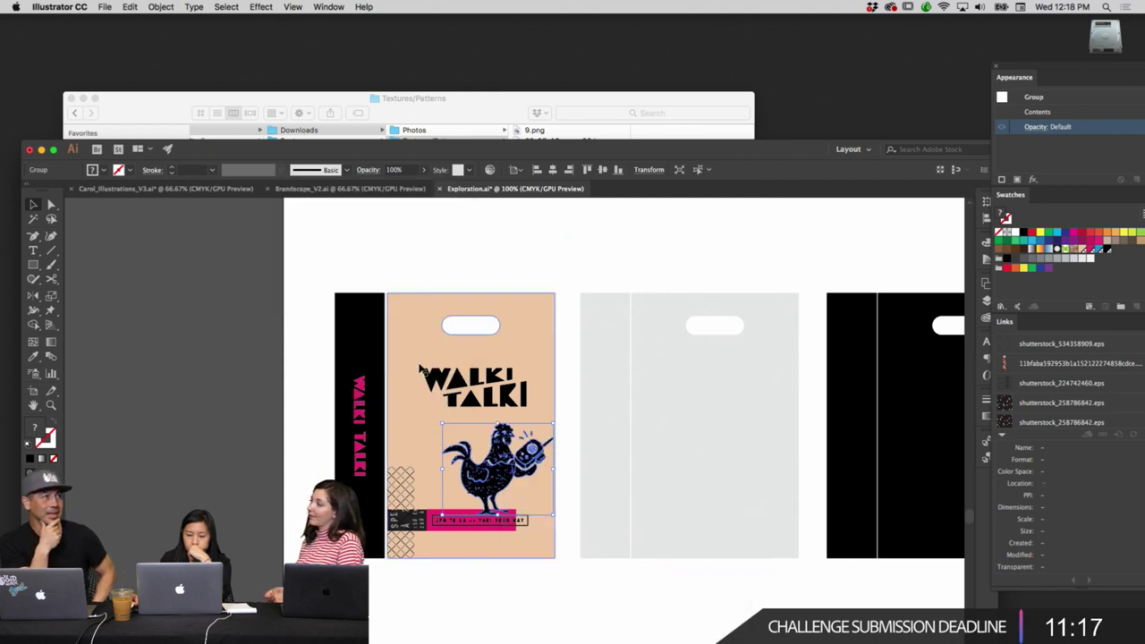
Shift the rooster toward the side panel and scale it down slightly, with the WALKI TALKI logo moved and resized above its walkie-talkie.
drag(513, 482, 461, 460)
drag(503, 393, 536, 371)
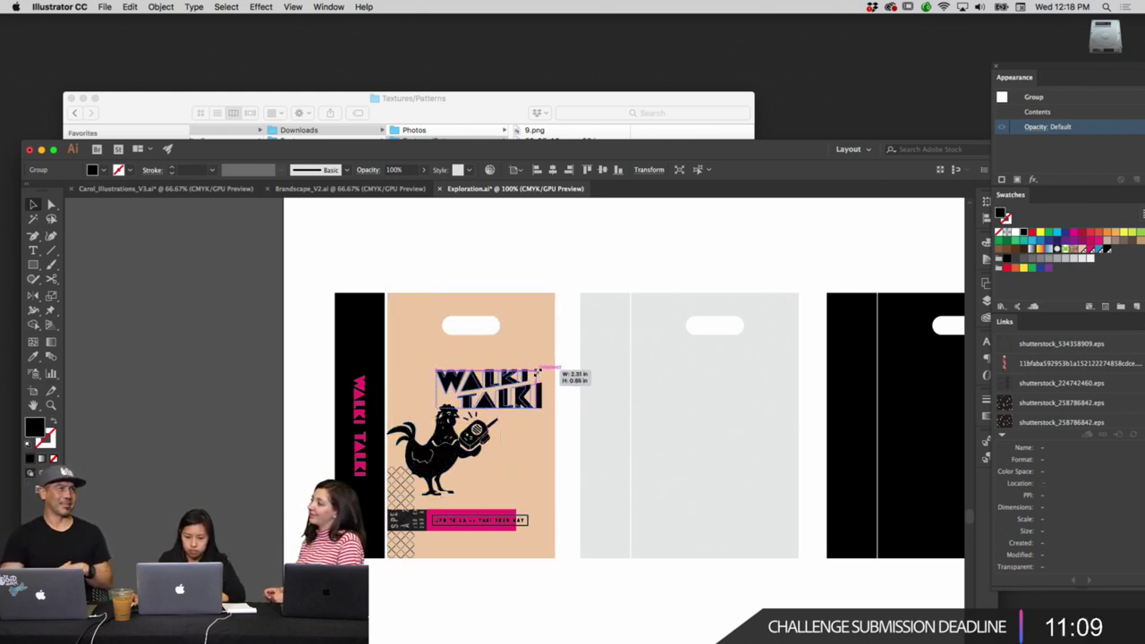
drag(438, 408, 449, 411)
click(452, 452)
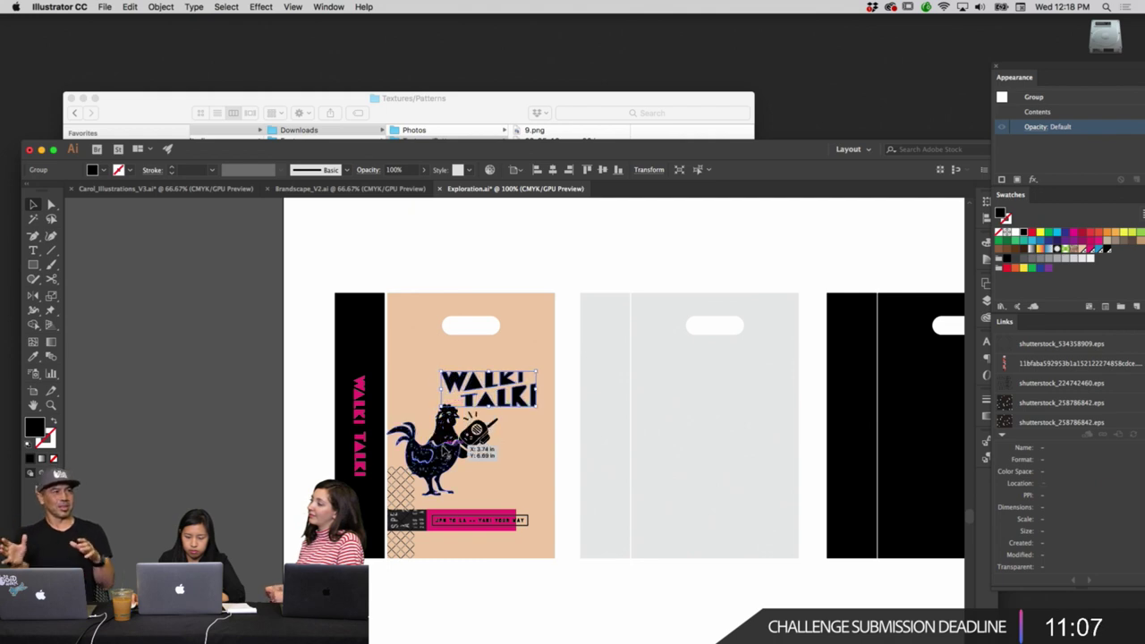
drag(452, 452, 457, 438)
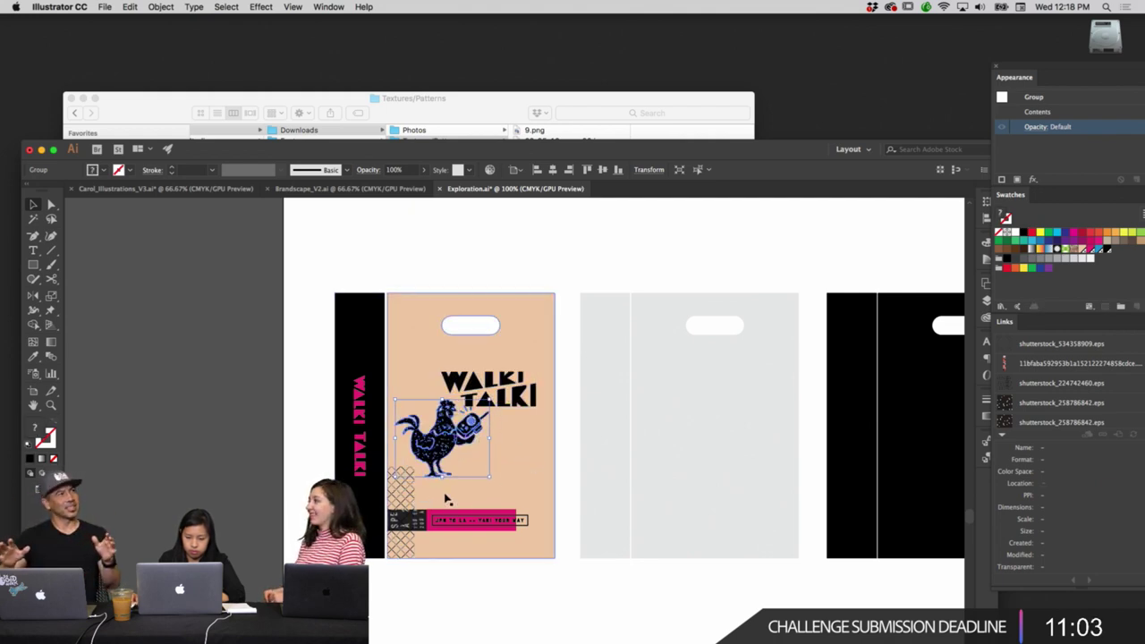
click(521, 611)
Move the photo strip, pink bar and tagline from the tan bag to the gray bag, turned vertical and hanging from its top edge.
drag(583, 599, 430, 623)
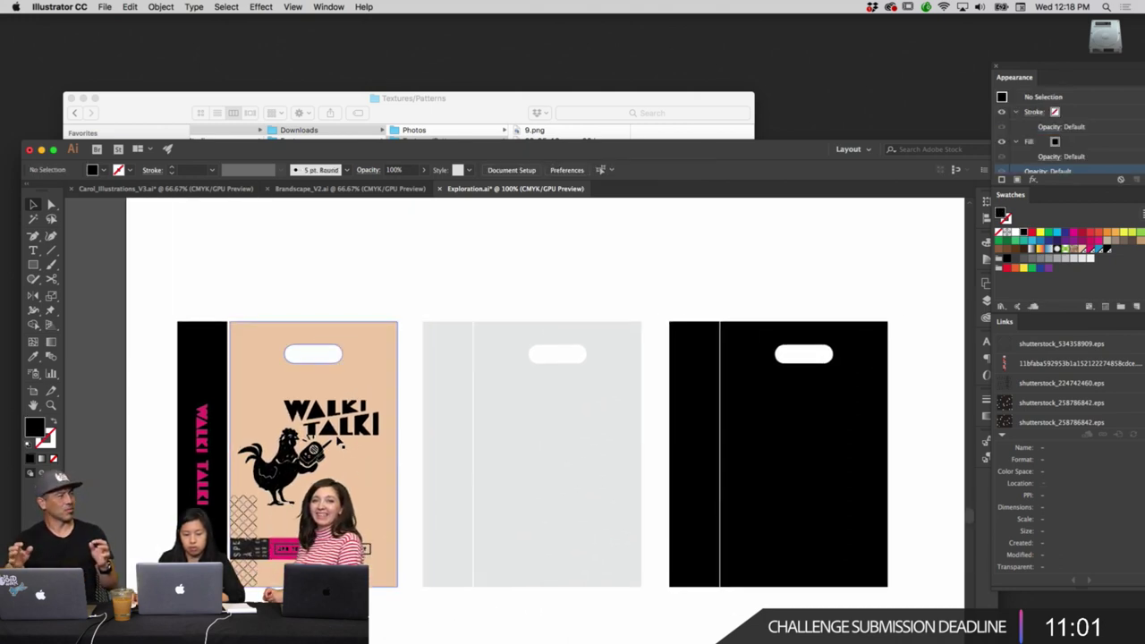
click(338, 430)
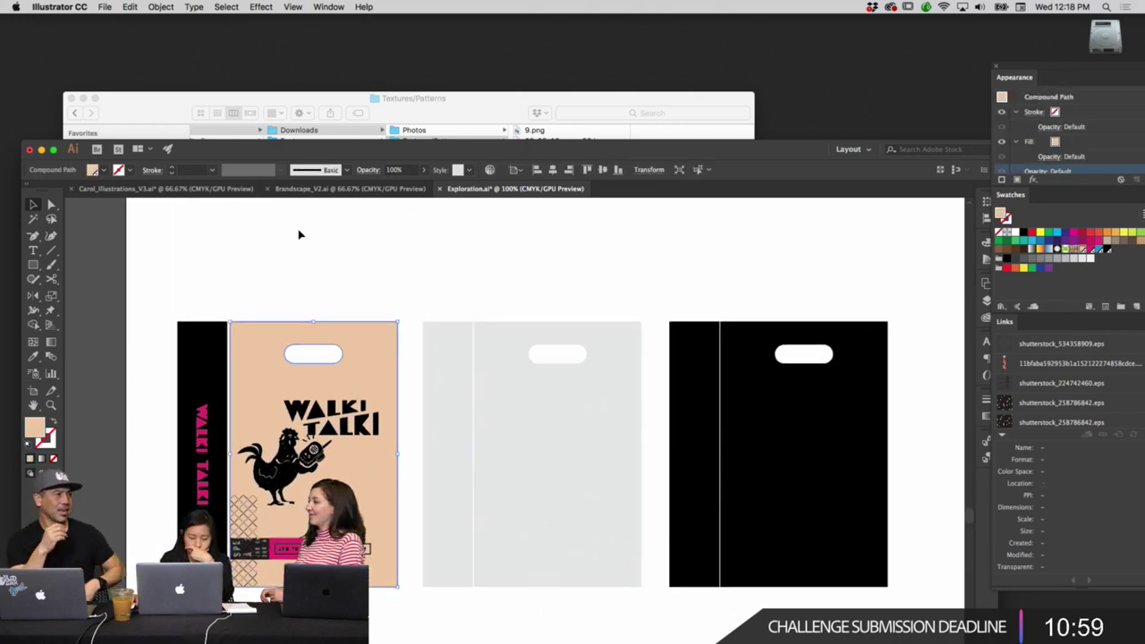
click(300, 237)
click(287, 548)
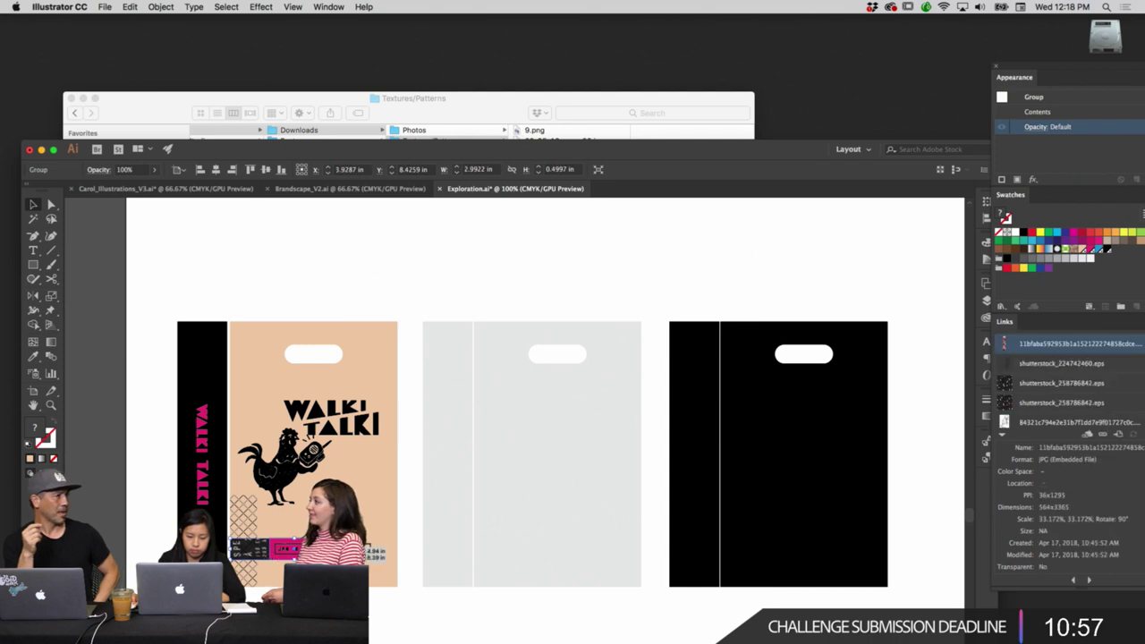
shift+click(363, 548)
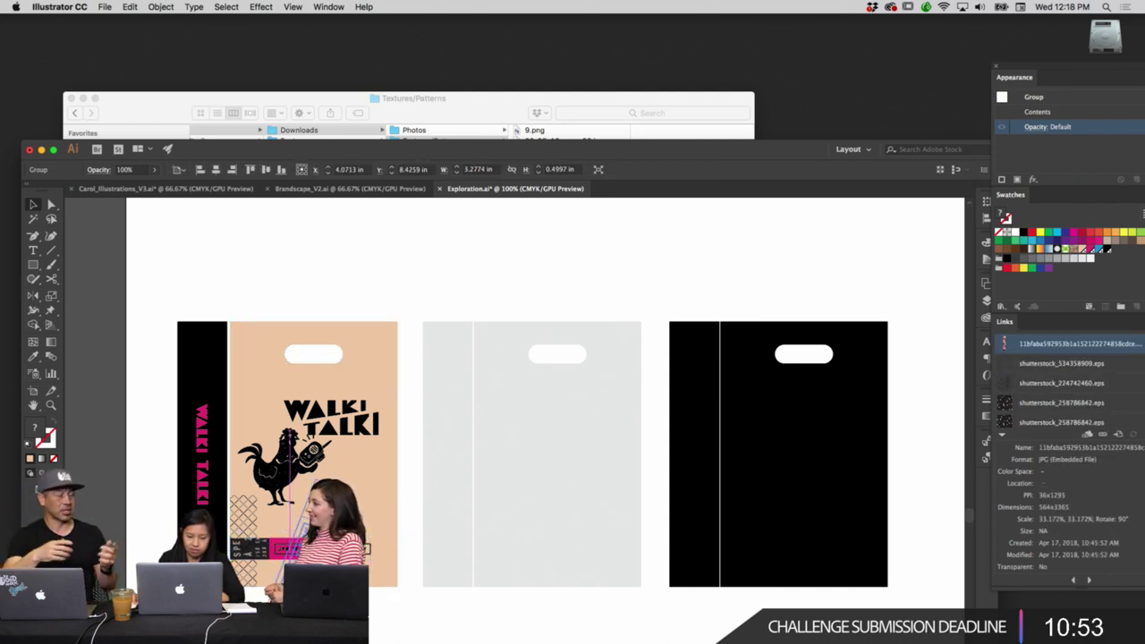
drag(362, 547, 621, 430)
click(462, 264)
click(604, 561)
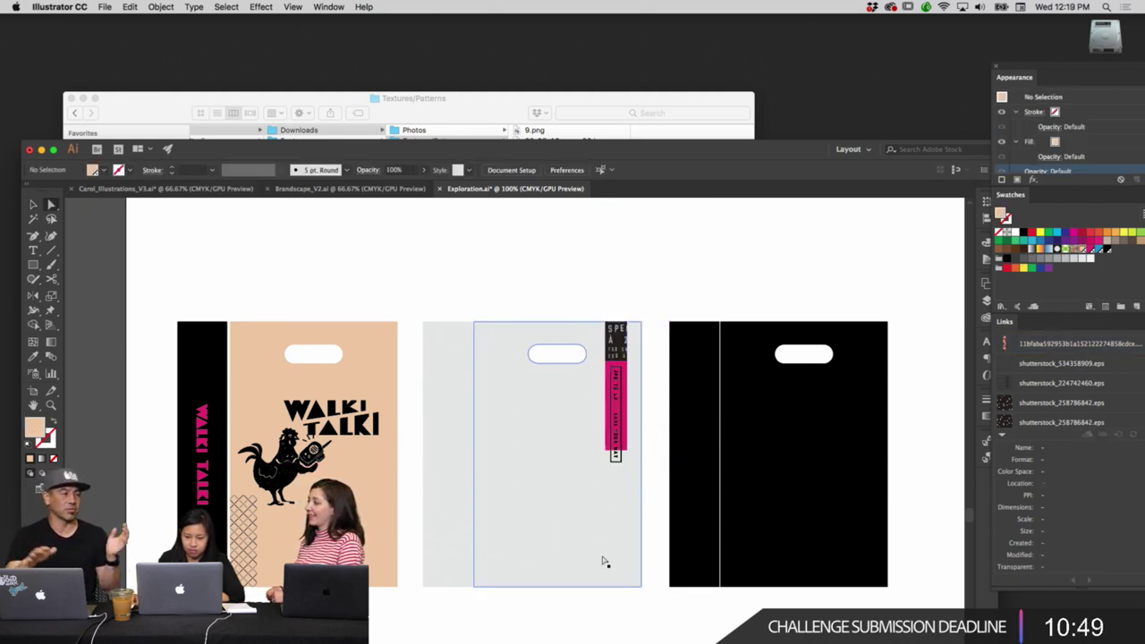
Undo the tan fill tried on the gray bag's front panel and the strip group's move off the tan bag.
click(376, 501)
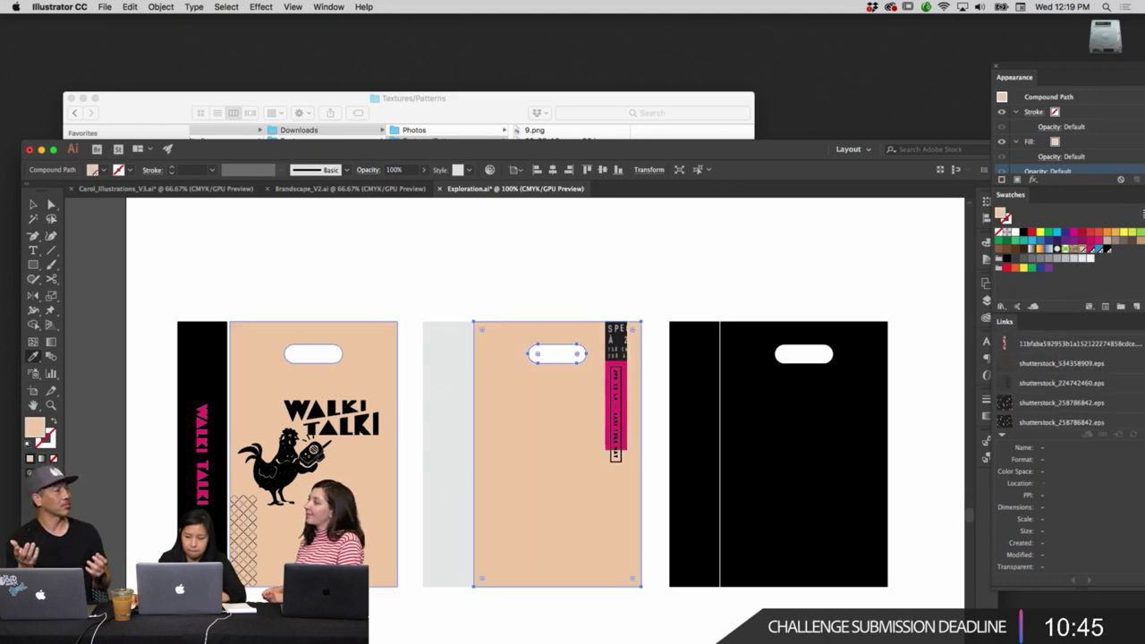
key(ctrl+z)
key(ctrl+z)
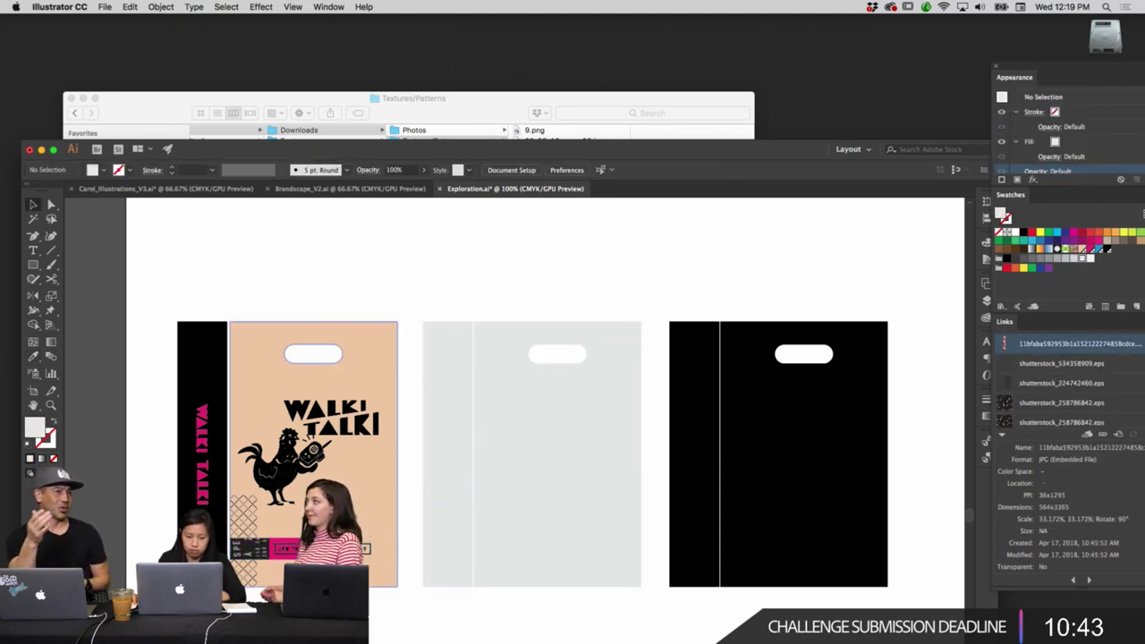
Copy the photo strip, pink bar and tagline group from the tan bag to the gray bag, vertical, slightly smaller and hanging from its top edge.
drag(340, 550, 614, 444)
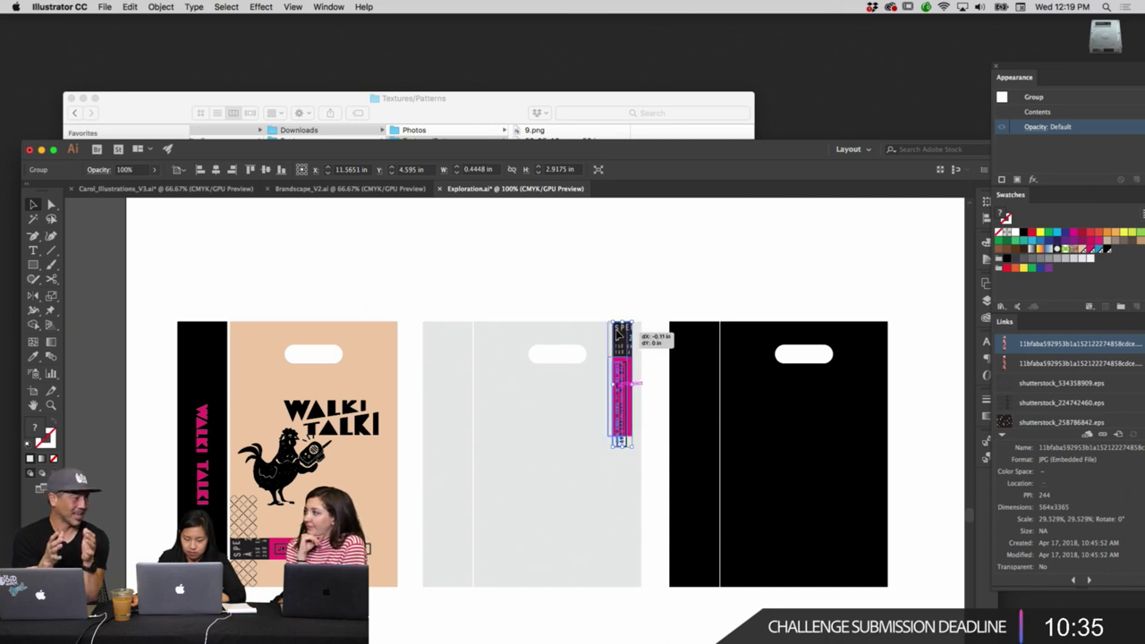
drag(618, 333, 615, 333)
click(594, 295)
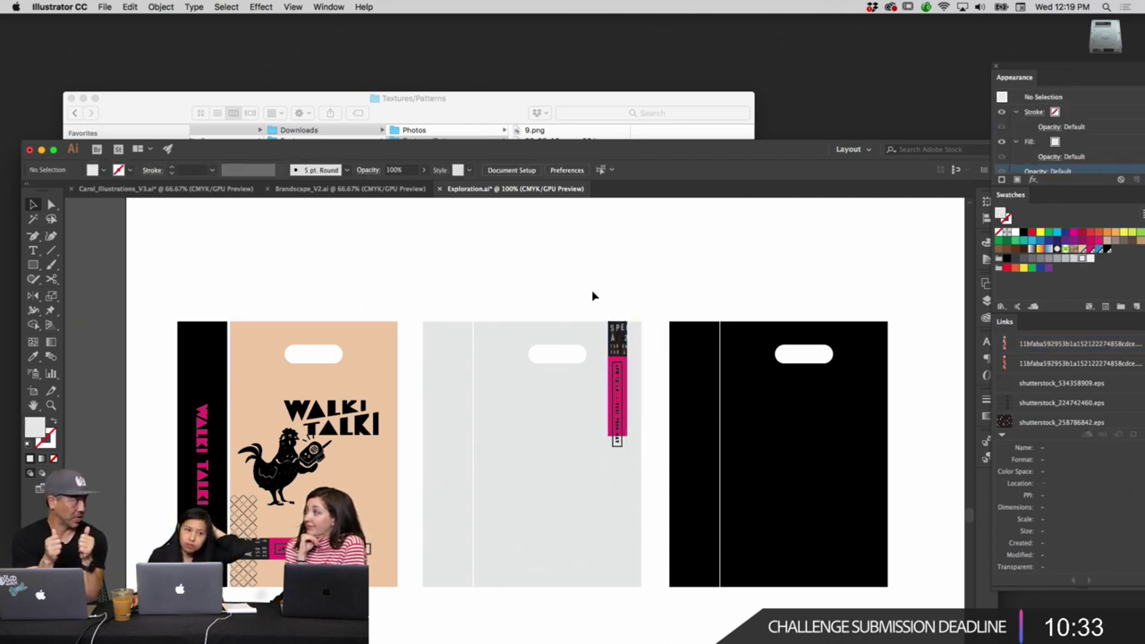
Fill the gray bag's side panel with the pink sampled from the bar behind the vertical tagline.
scroll(594, 295, up, 5)
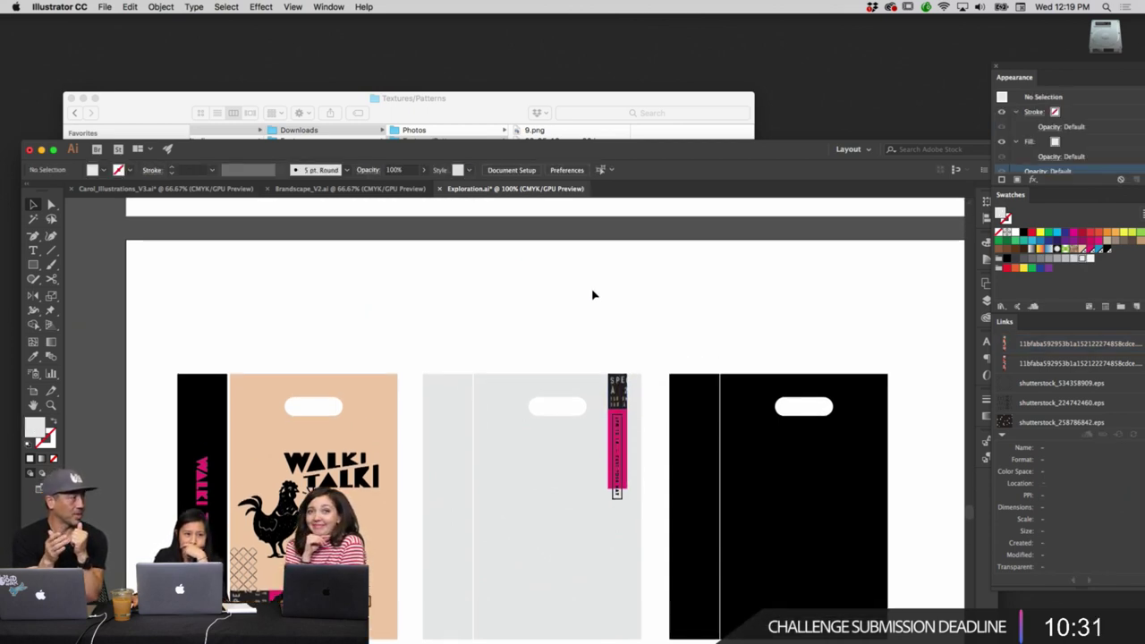
scroll(594, 296, up, 10)
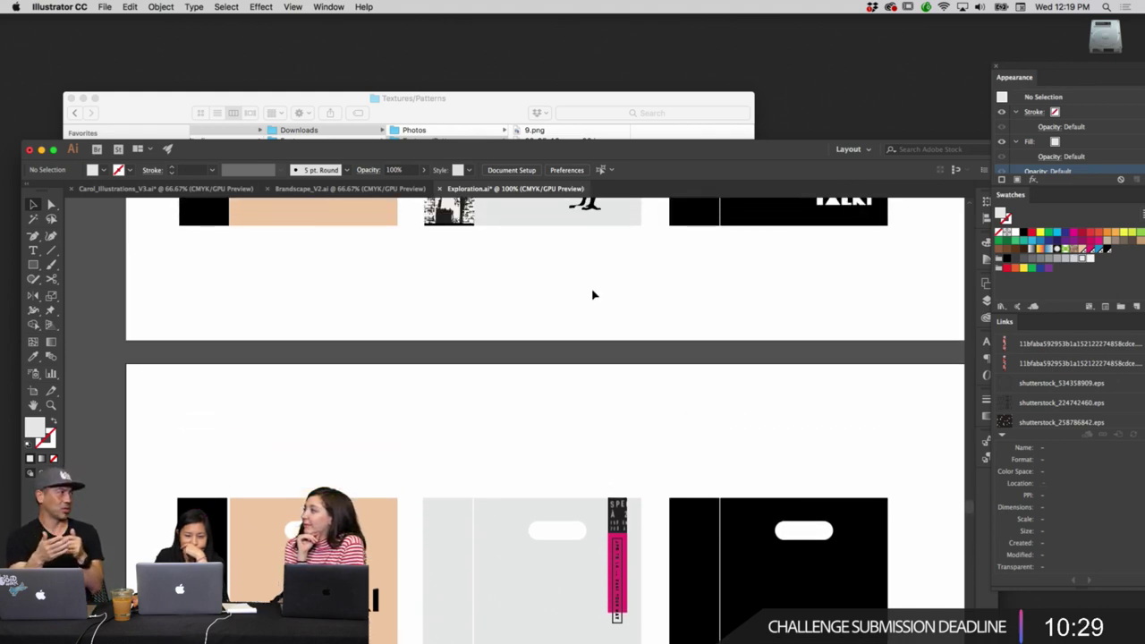
scroll(594, 295, up, 4)
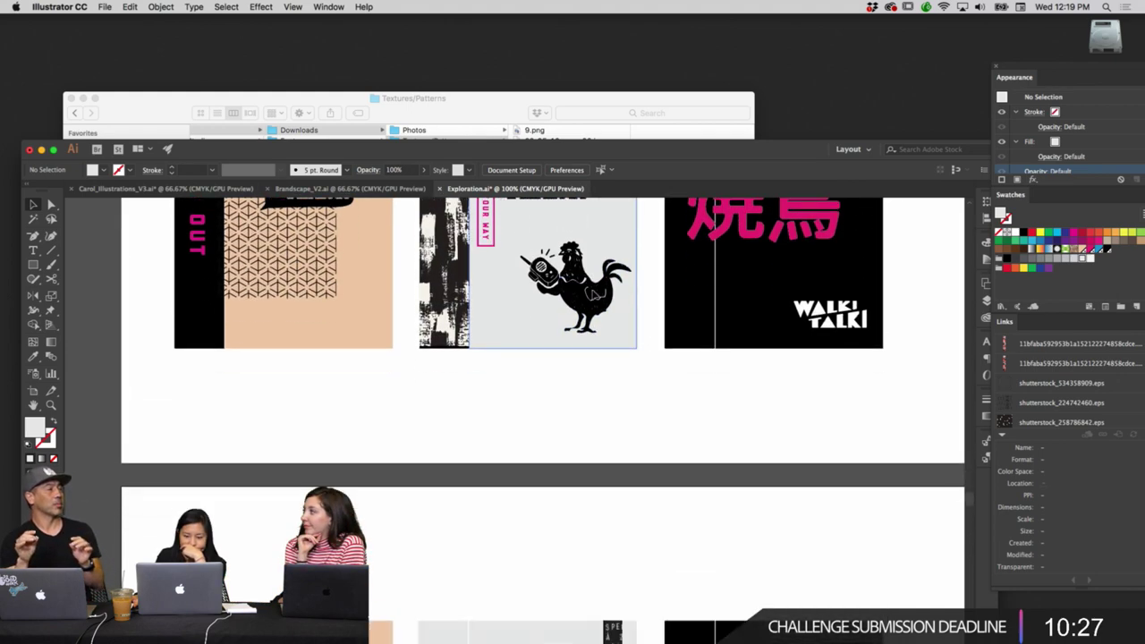
scroll(594, 295, down, 6)
scroll(593, 295, down, 1)
click(442, 565)
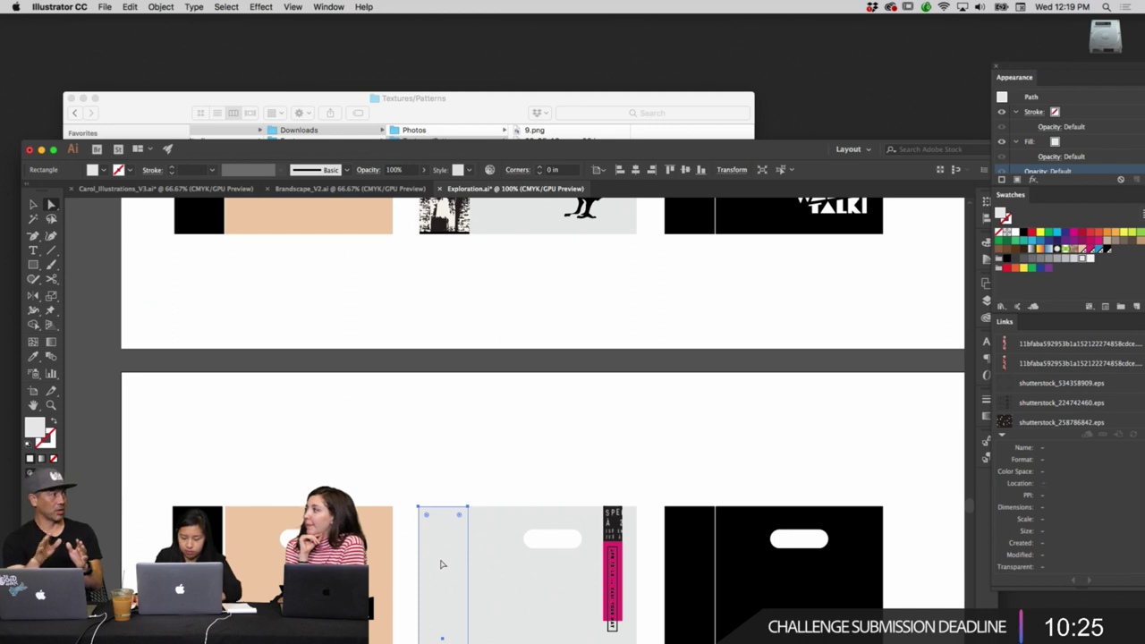
click(623, 540)
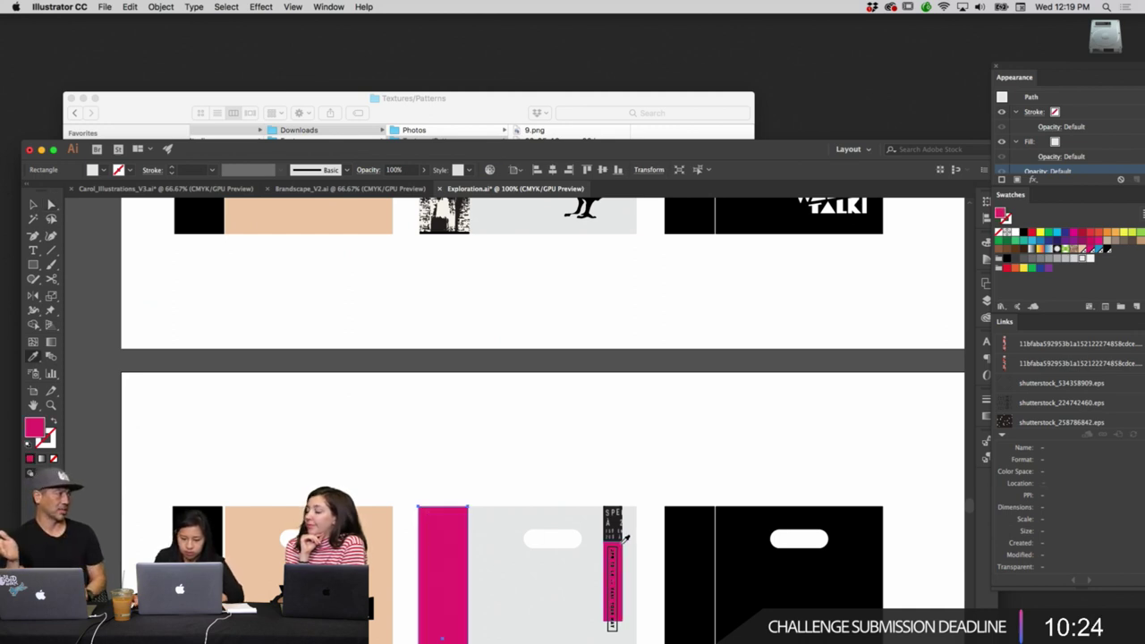
click(504, 416)
drag(503, 416, 503, 338)
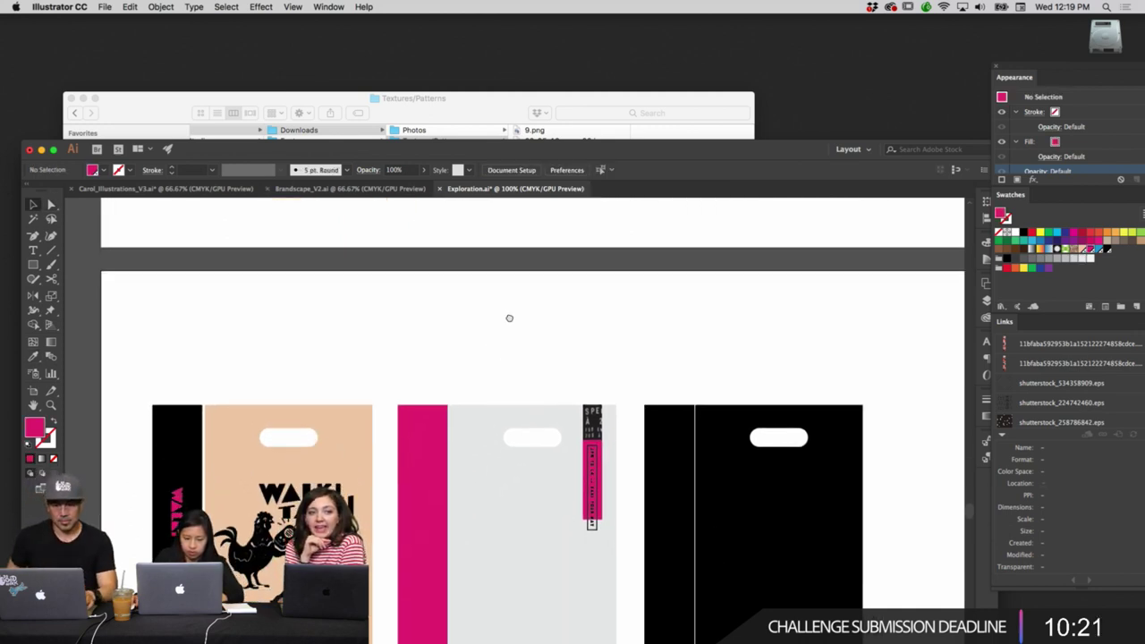
Copy the pink 焼鳥 characters from the earlier artboard's tan bag onto the lower gray bag, scaled down and overlapping its pink side panel.
scroll(509, 318, up, 15)
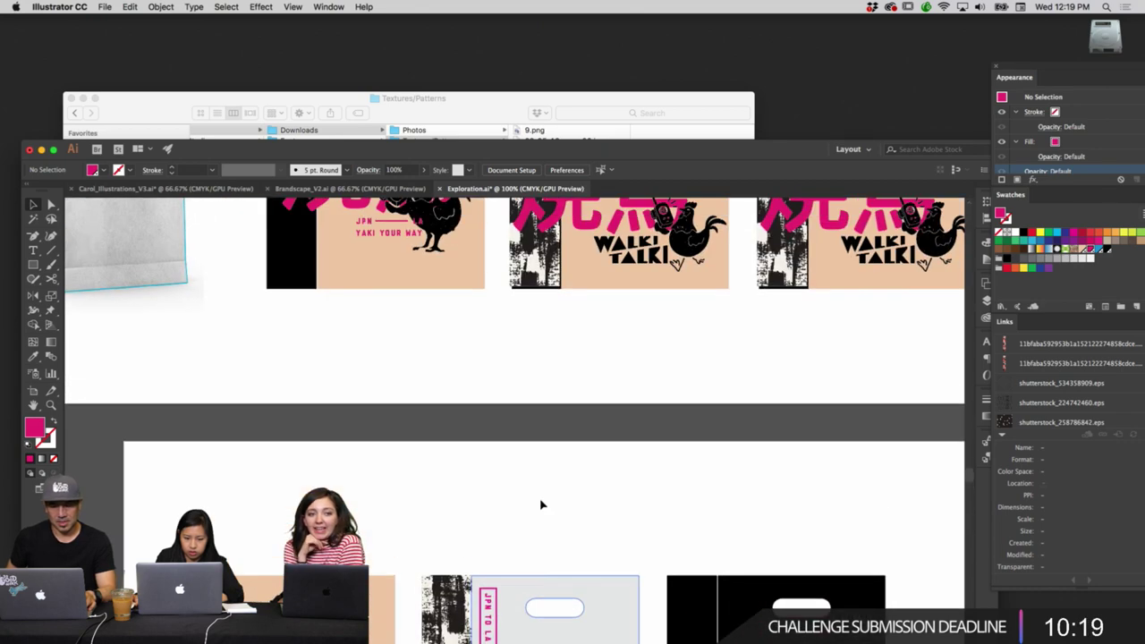
scroll(541, 504, up, 5)
click(326, 311)
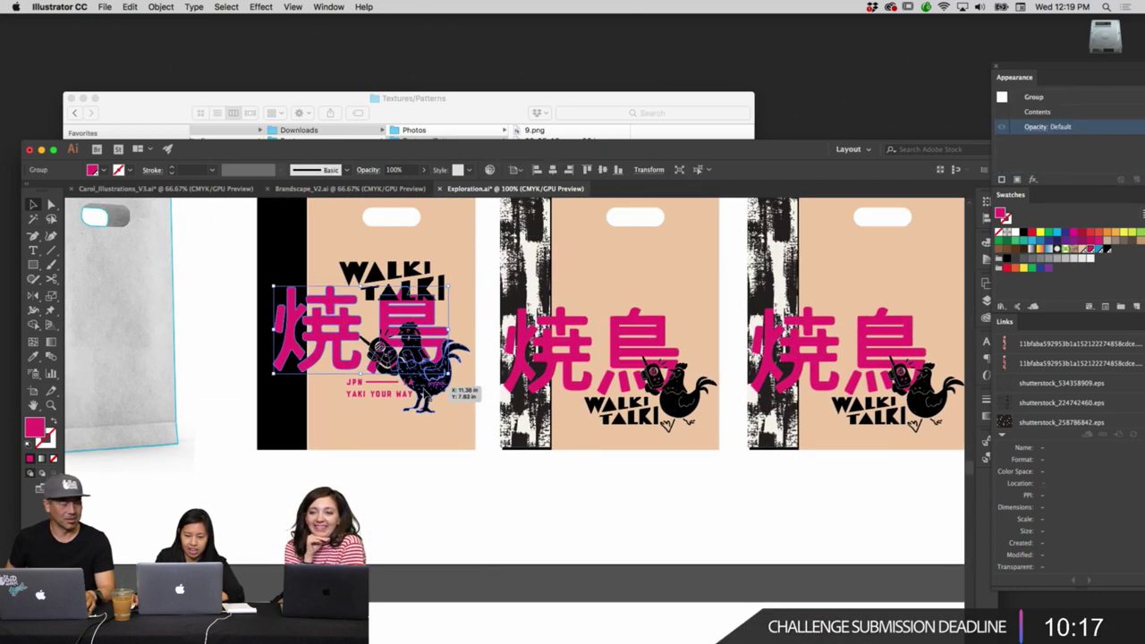
scroll(428, 392, down, 10)
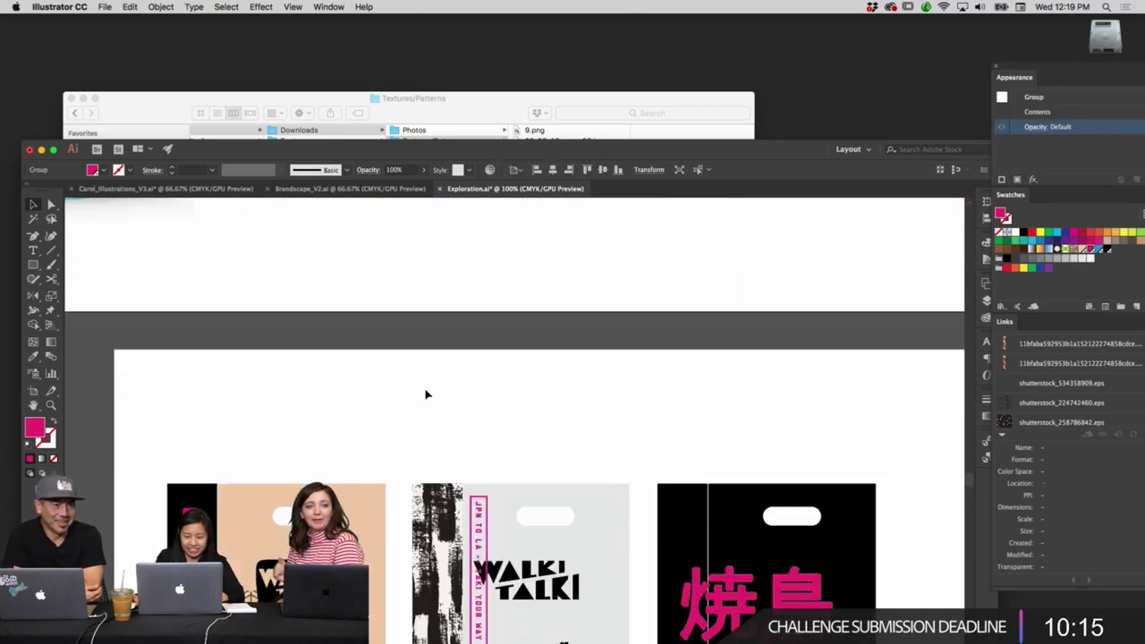
scroll(428, 392, down, 4)
scroll(594, 481, down, 12)
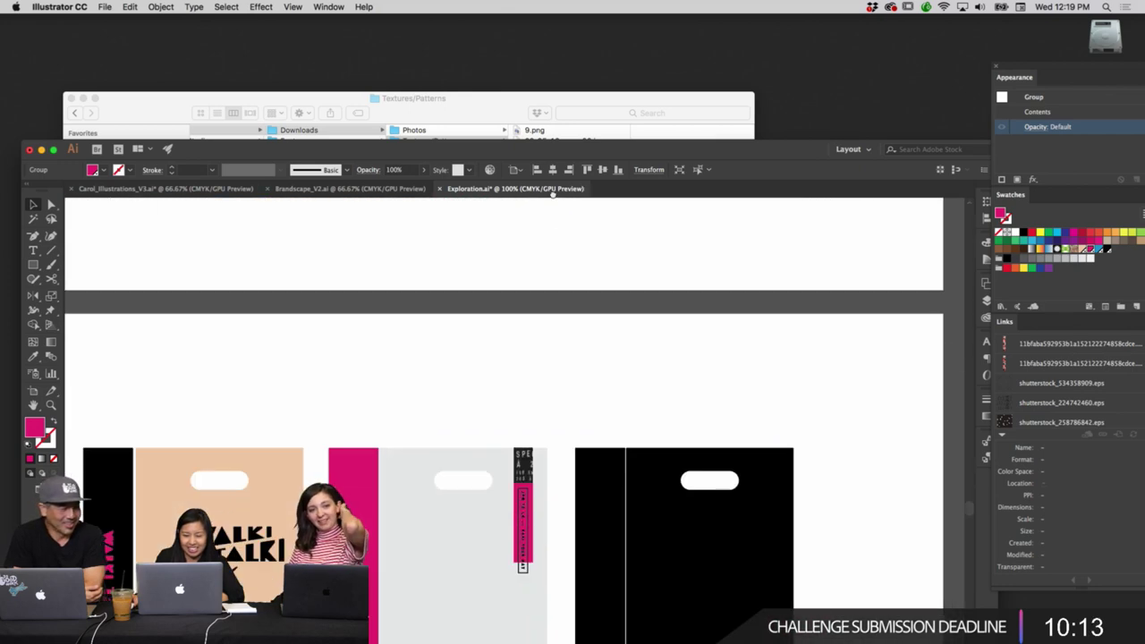
key(super+v)
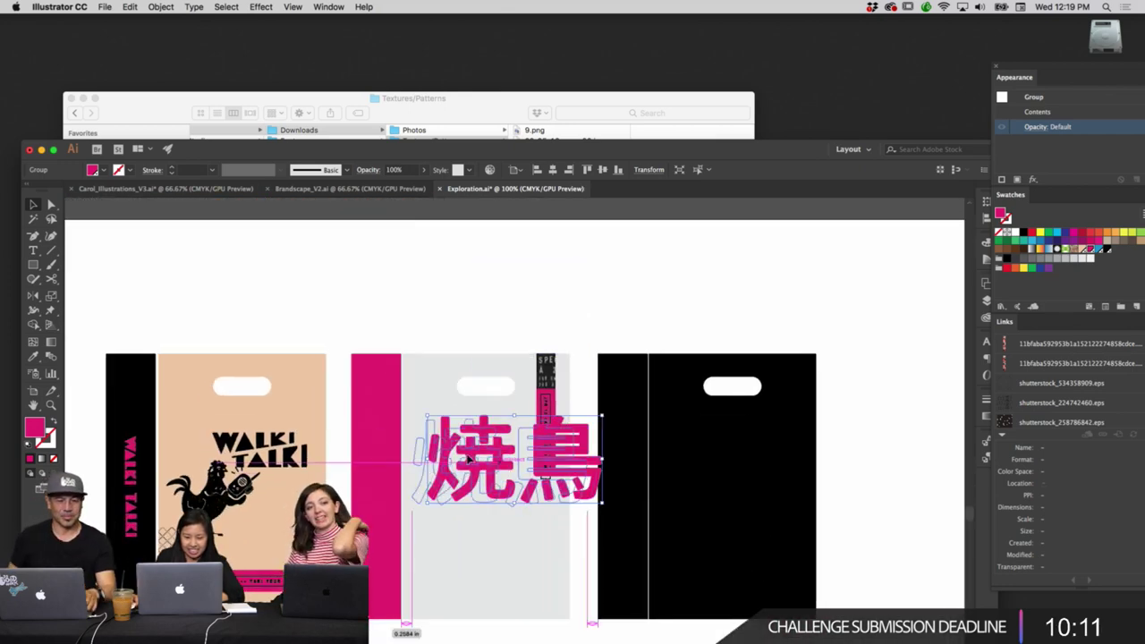
drag(533, 463, 481, 478)
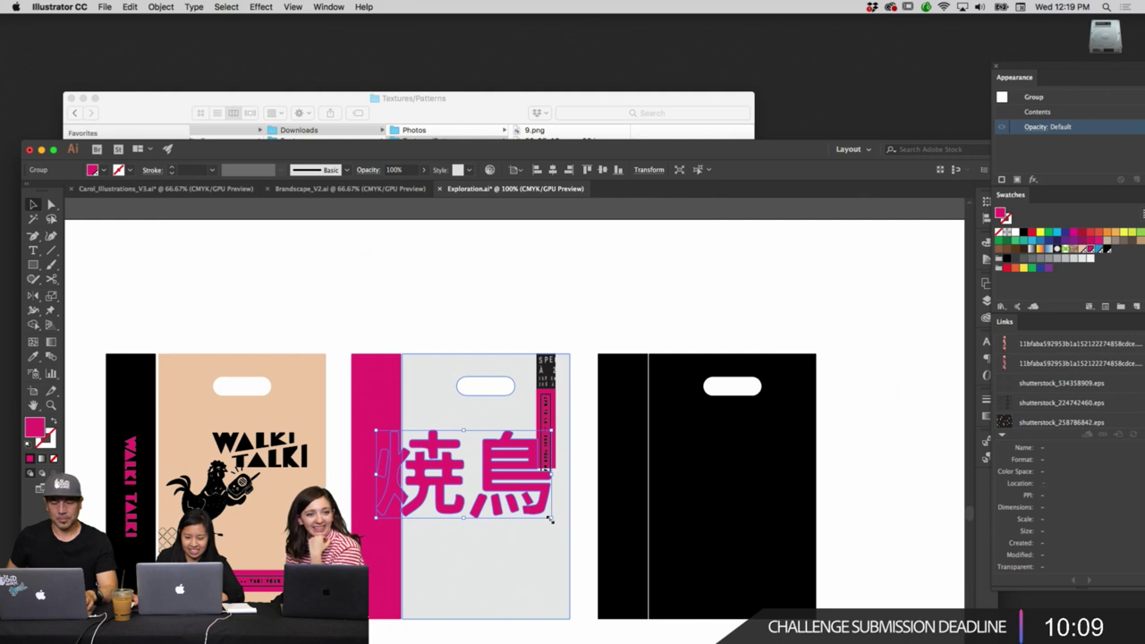
drag(550, 519, 529, 506)
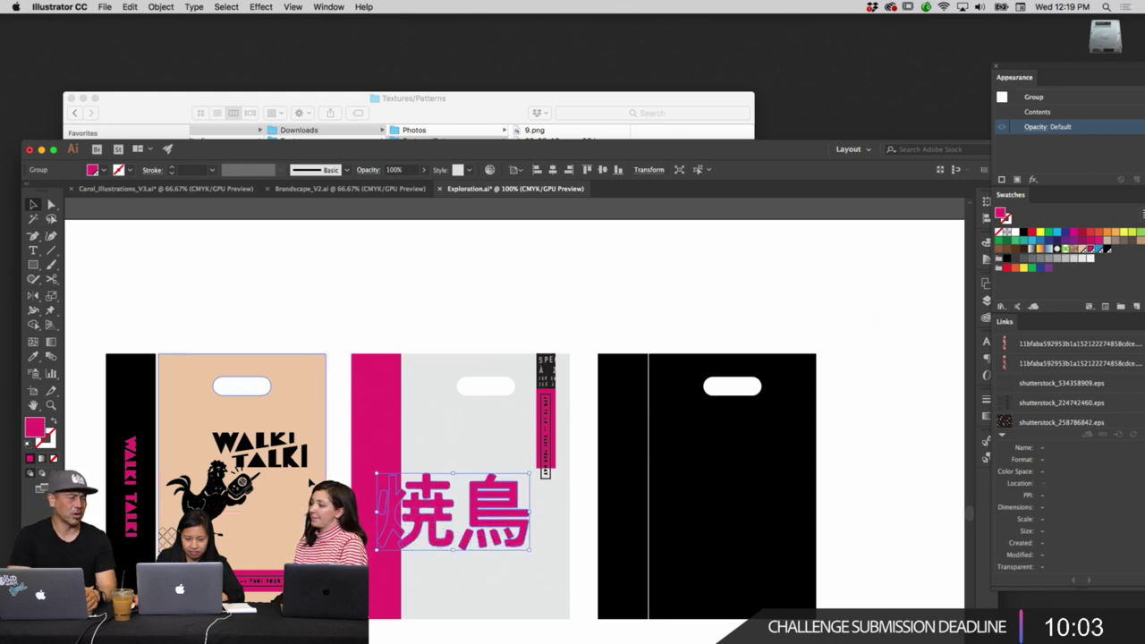
Copy the rooster from the upper row's gray bag onto the lower one, overlapping the lower part of the 鳥 character.
scroll(509, 401, up, 10)
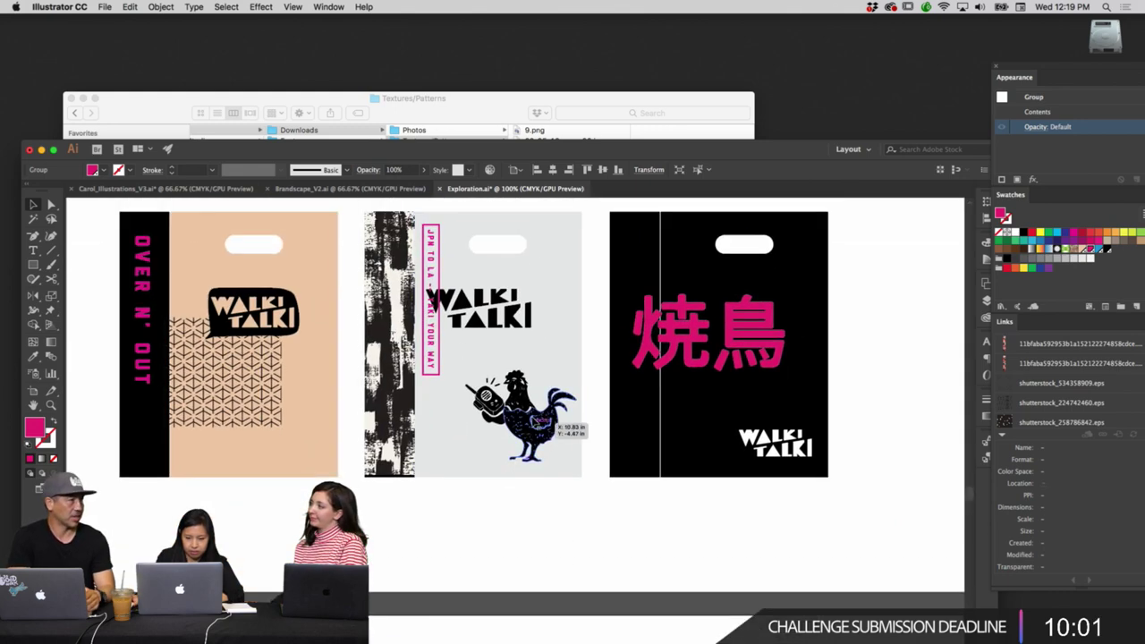
drag(542, 419, 531, 517)
scroll(520, 539, down, 10)
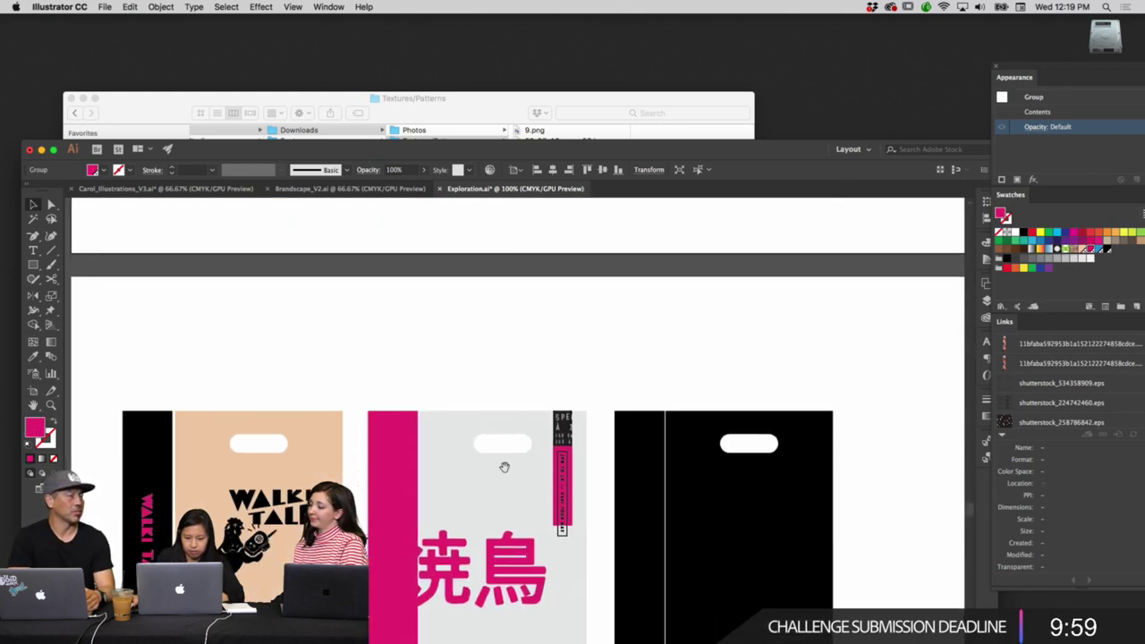
drag(491, 320, 528, 304)
scroll(509, 361, up, 10)
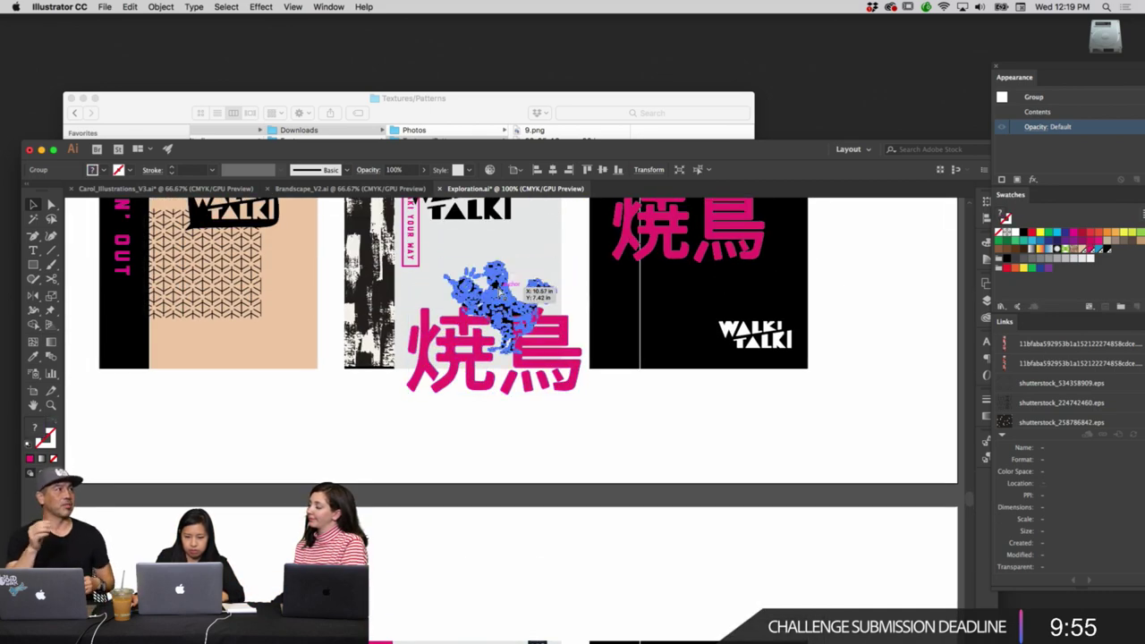
scroll(497, 506, down, 10)
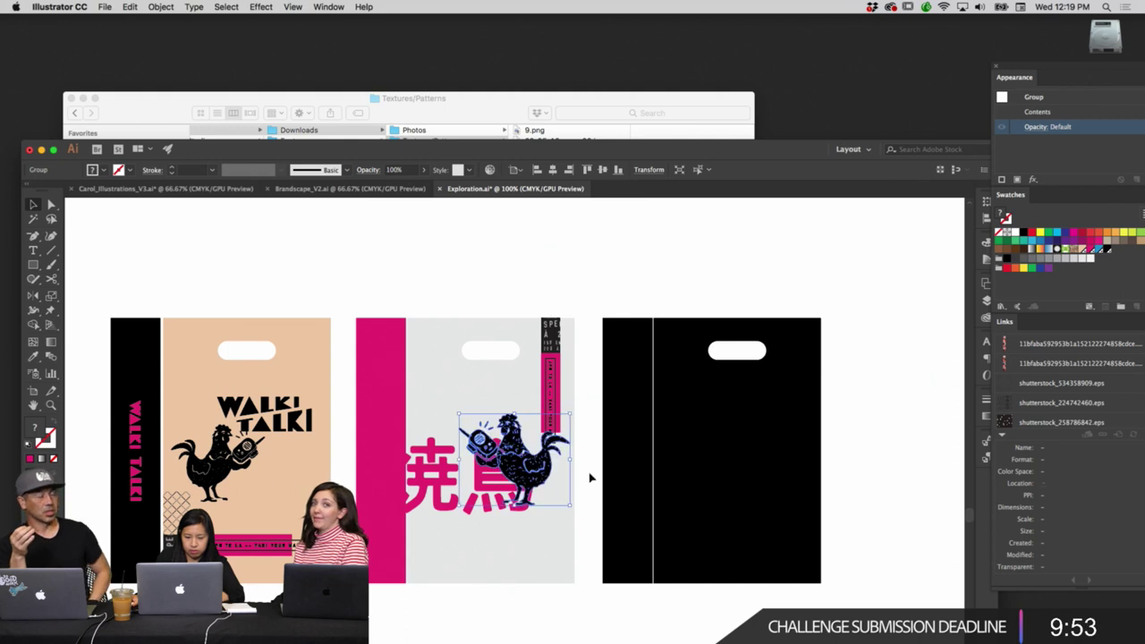
drag(518, 521, 541, 508)
click(582, 600)
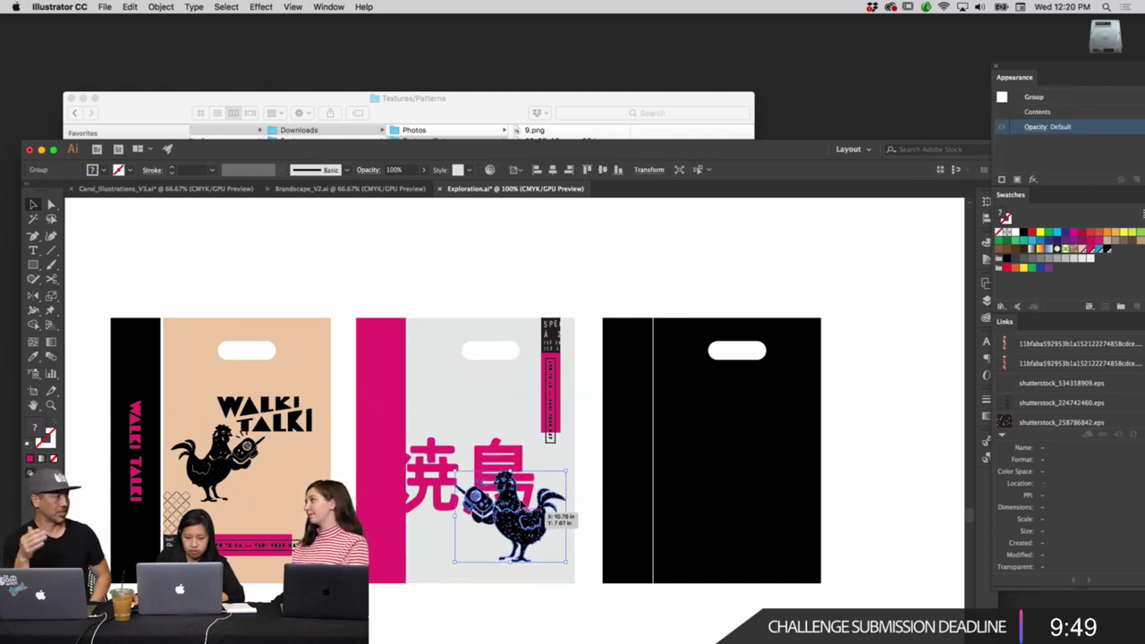
Scale down the 焼鳥 characters and rooster together so they fit within the gray front panel beside the pink side panel.
shift+click(504, 456)
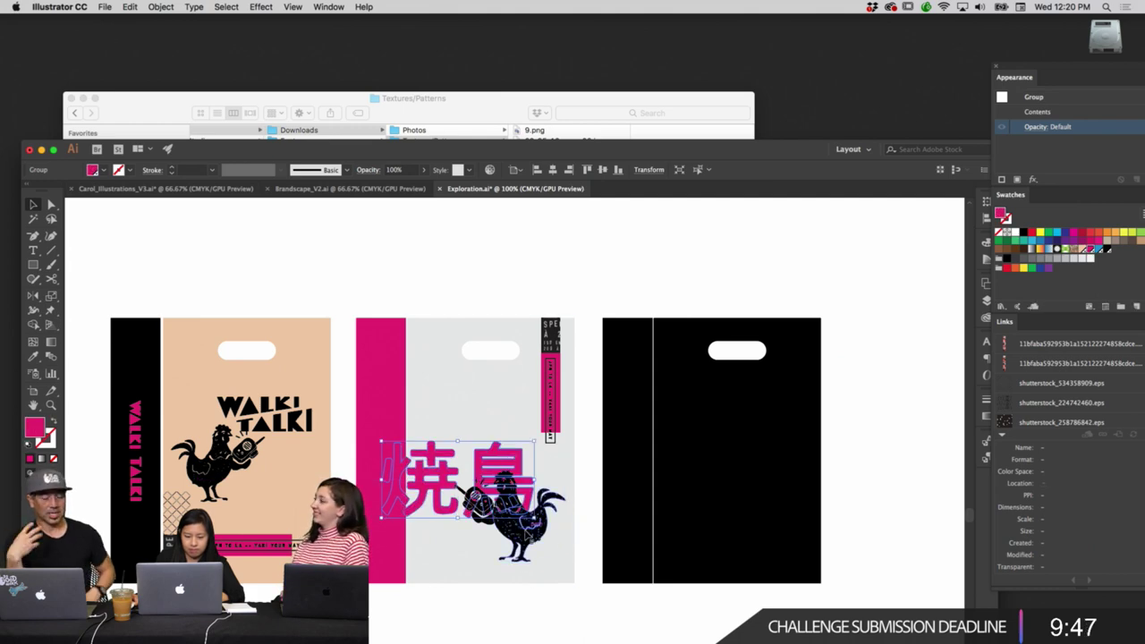
drag(381, 442, 402, 457)
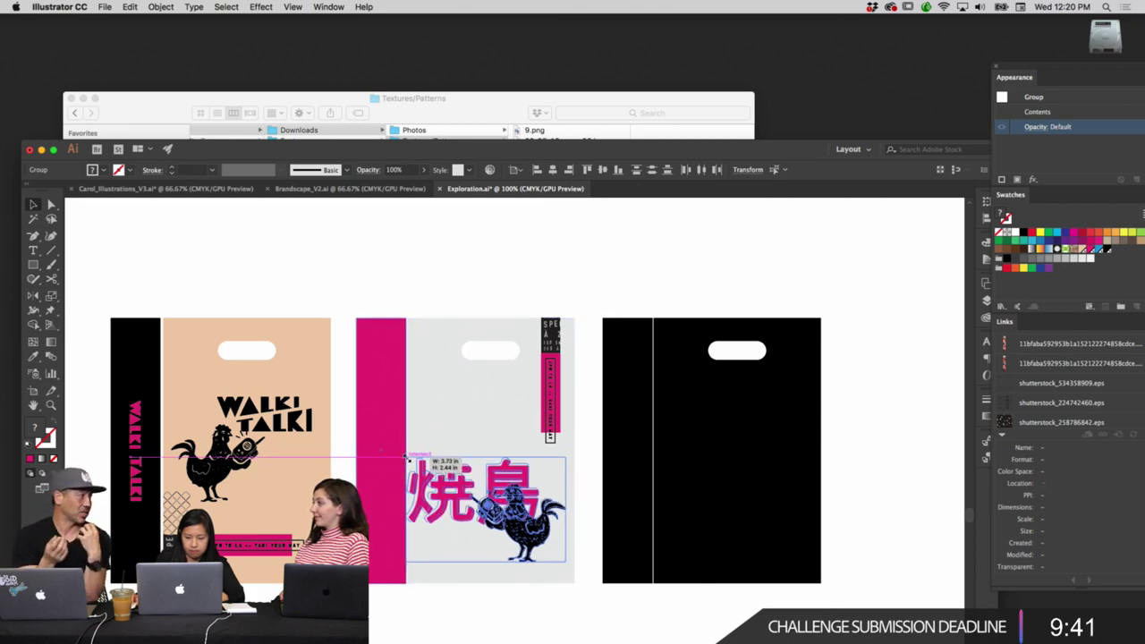
key(super+shift+a)
Copy the black WALKI TALKI logo from the upper row's gray bag and place it above the 焼鳥 characters on the lower gray bag.
scroll(518, 277, up, 5)
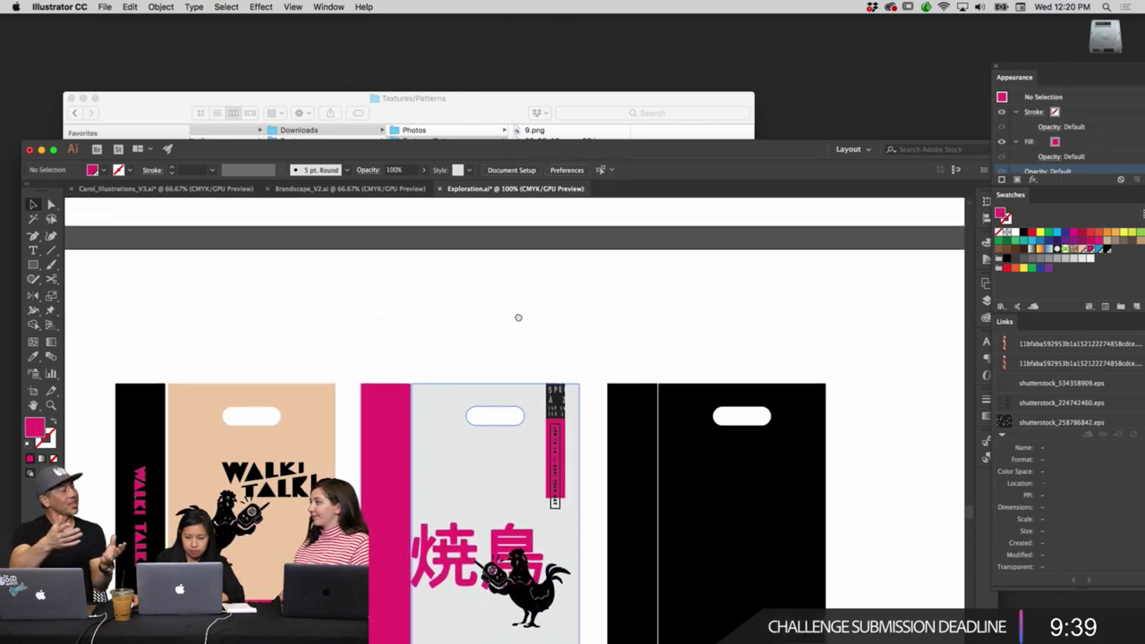
scroll(533, 259, up, 10)
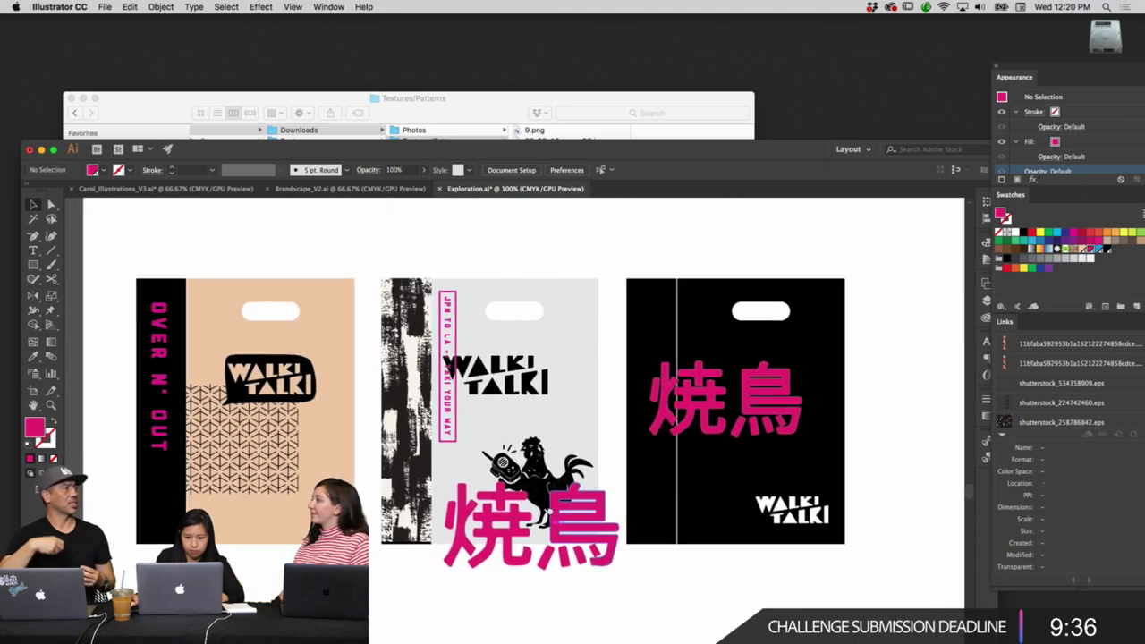
click(527, 390)
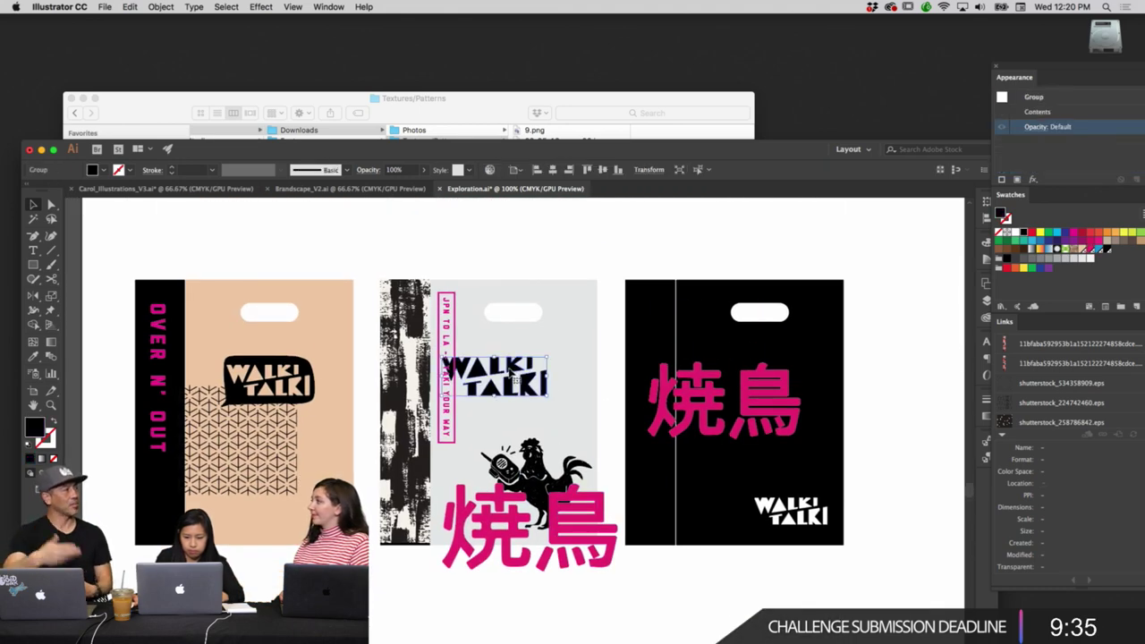
scroll(537, 392, down, 10)
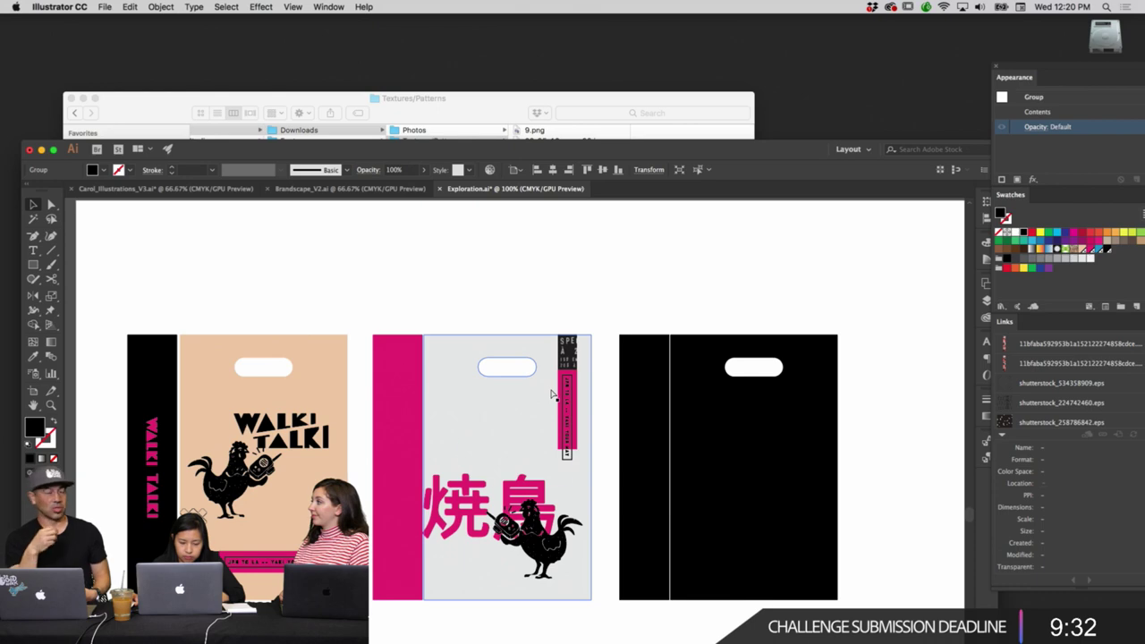
key(ctrl+v)
drag(523, 452, 507, 426)
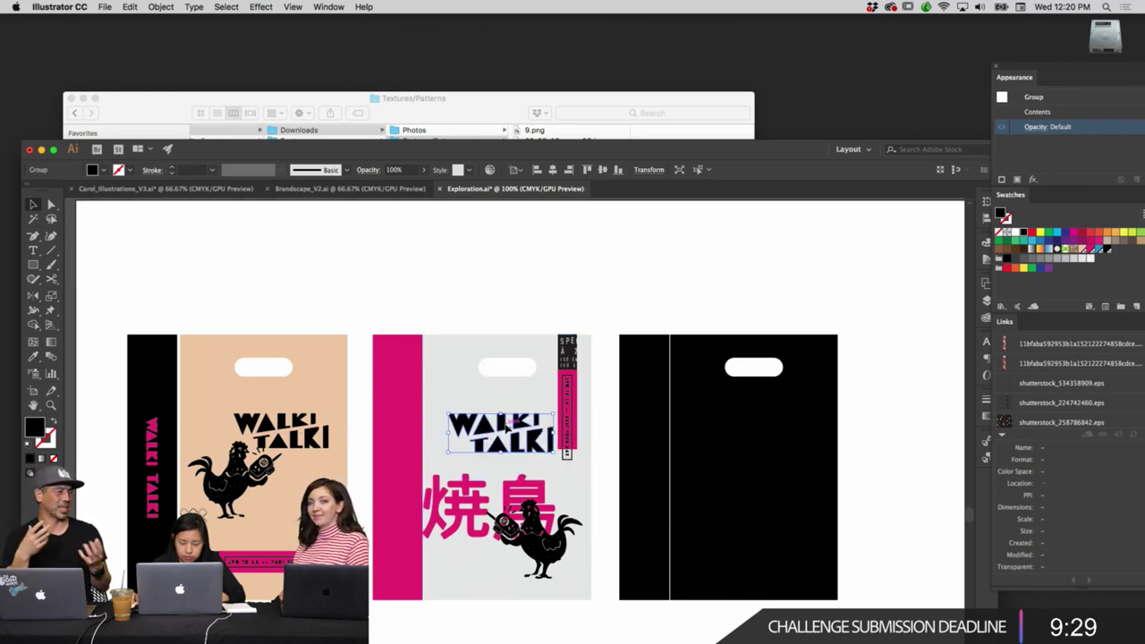
click(419, 276)
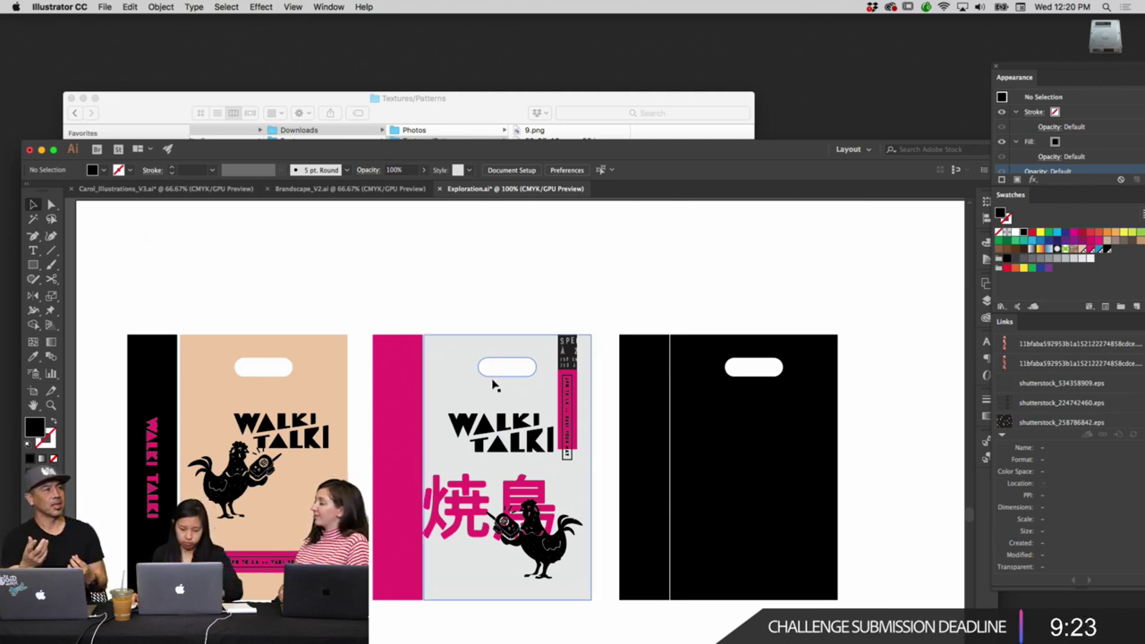
Scale down the vertical photo strip, pink bar and tagline group on the gray bag, keeping it against the top edge.
scroll(483, 380, up, 5)
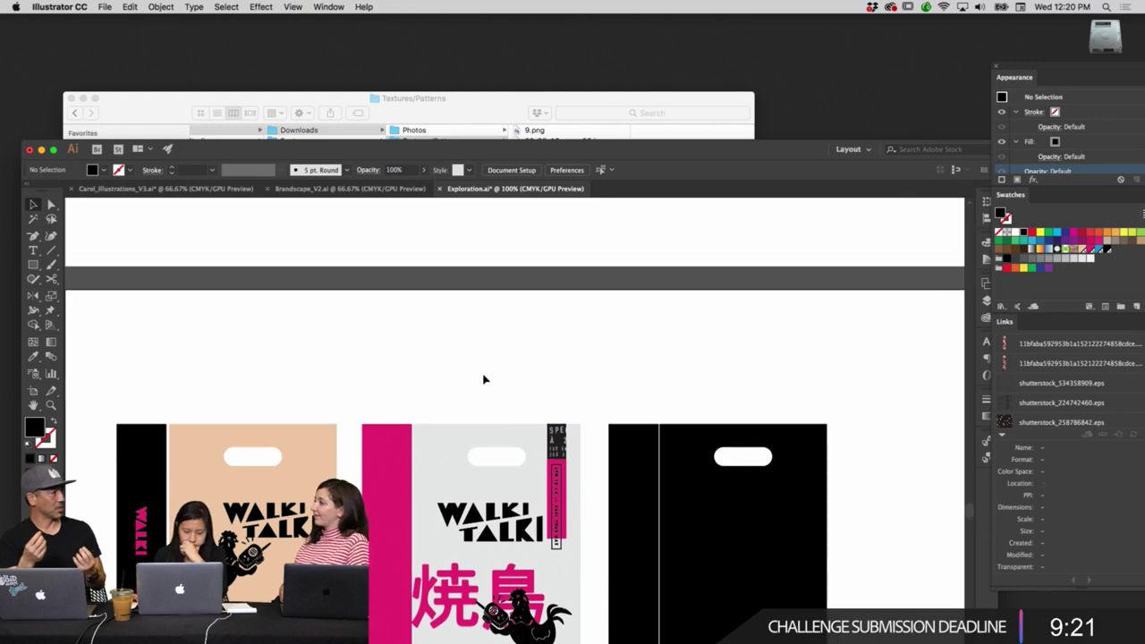
scroll(483, 379, up, 2)
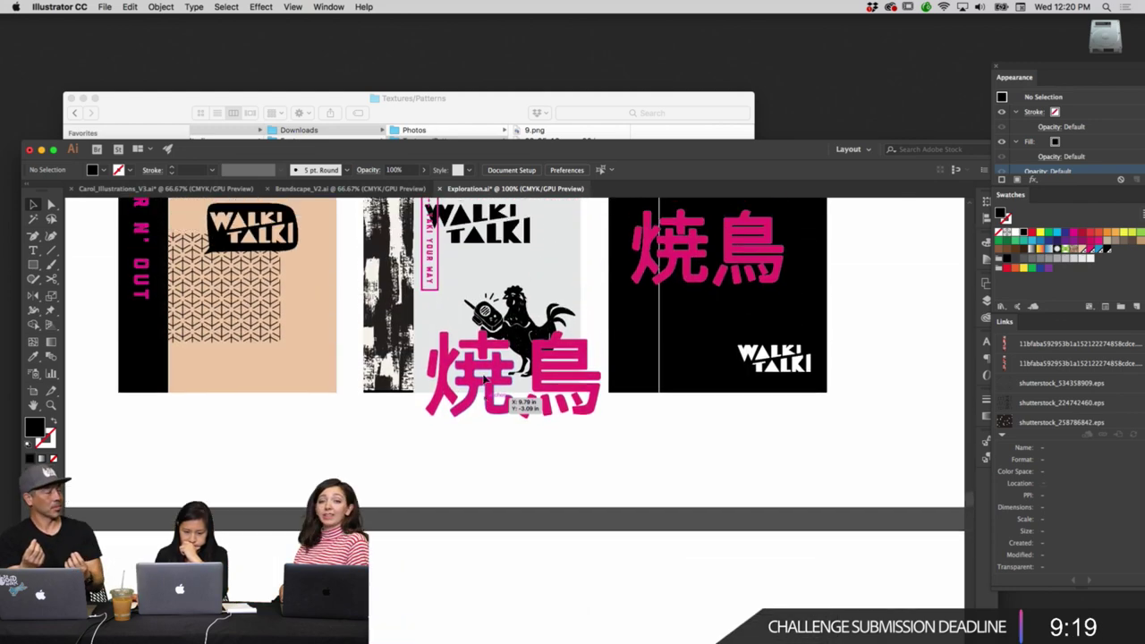
scroll(483, 380, down, 7)
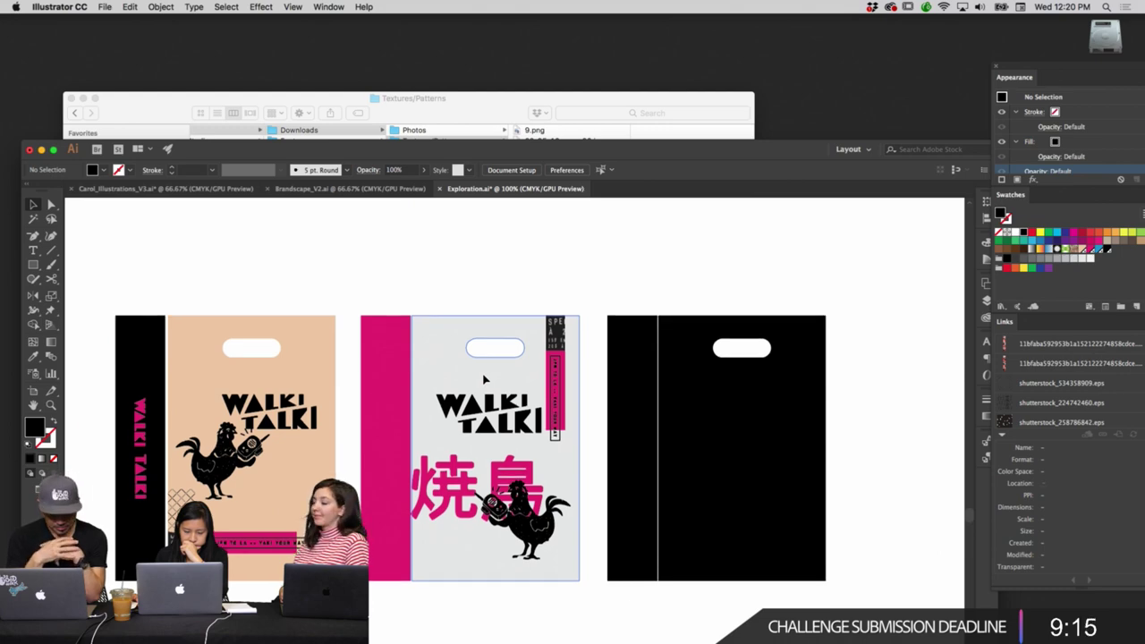
scroll(487, 385, up, 2)
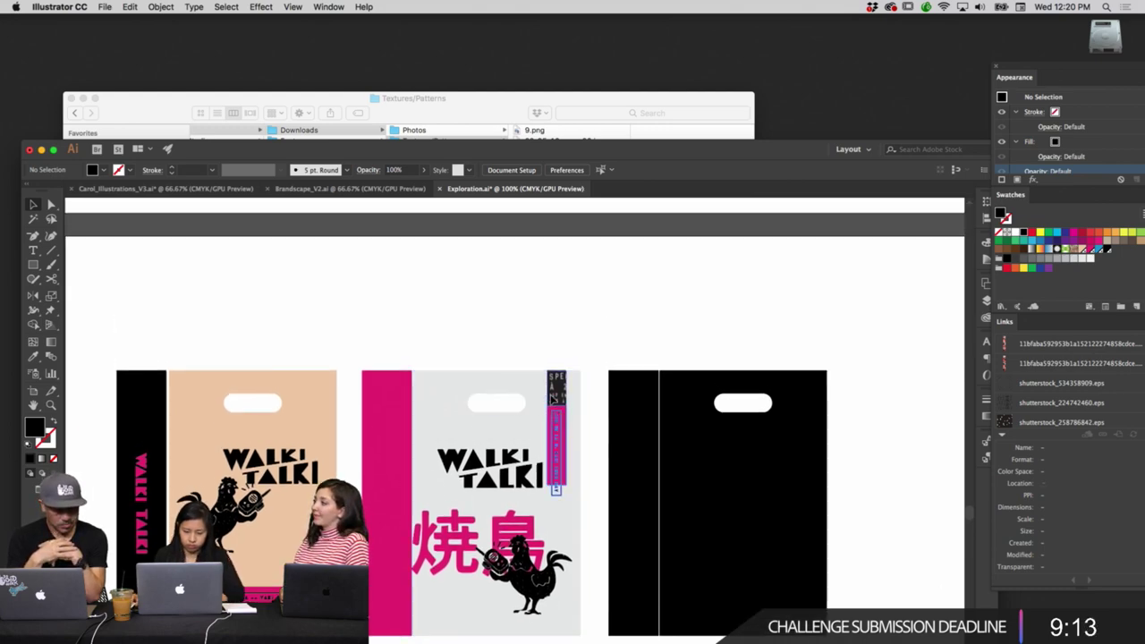
mouse_move(556, 438)
mouse_down()
mouse_move(557, 470)
mouse_move(556, 448)
mouse_up()
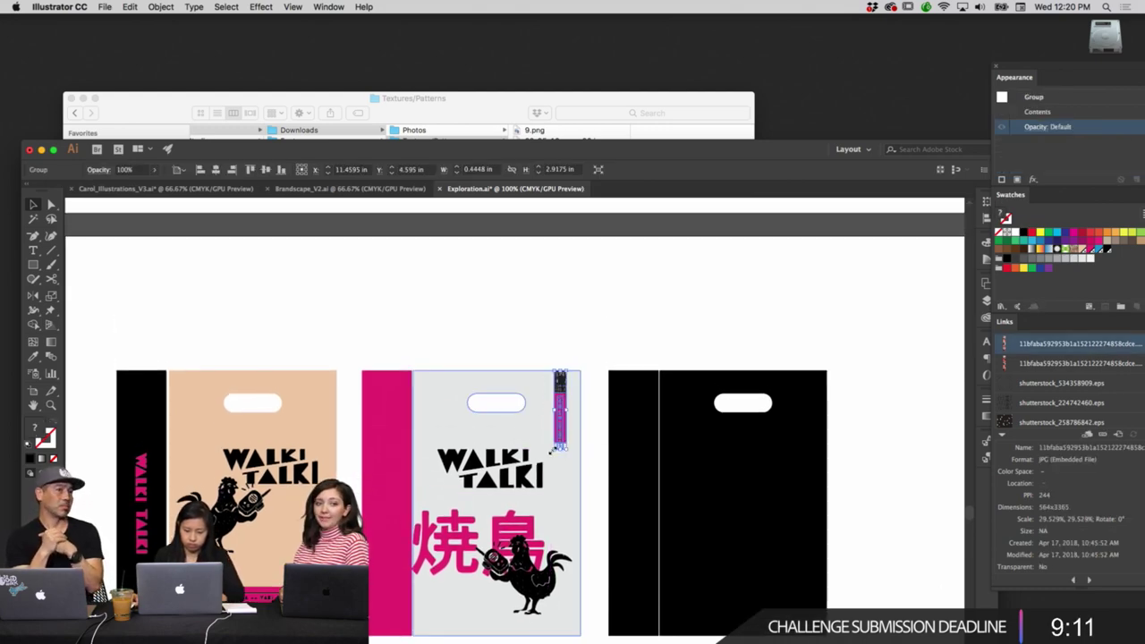
Deselect the tagline group and review both rows of takeaway bags together with the brand board and cup artboards.
click(450, 302)
scroll(448, 303, down, 1)
scroll(448, 302, down, 2)
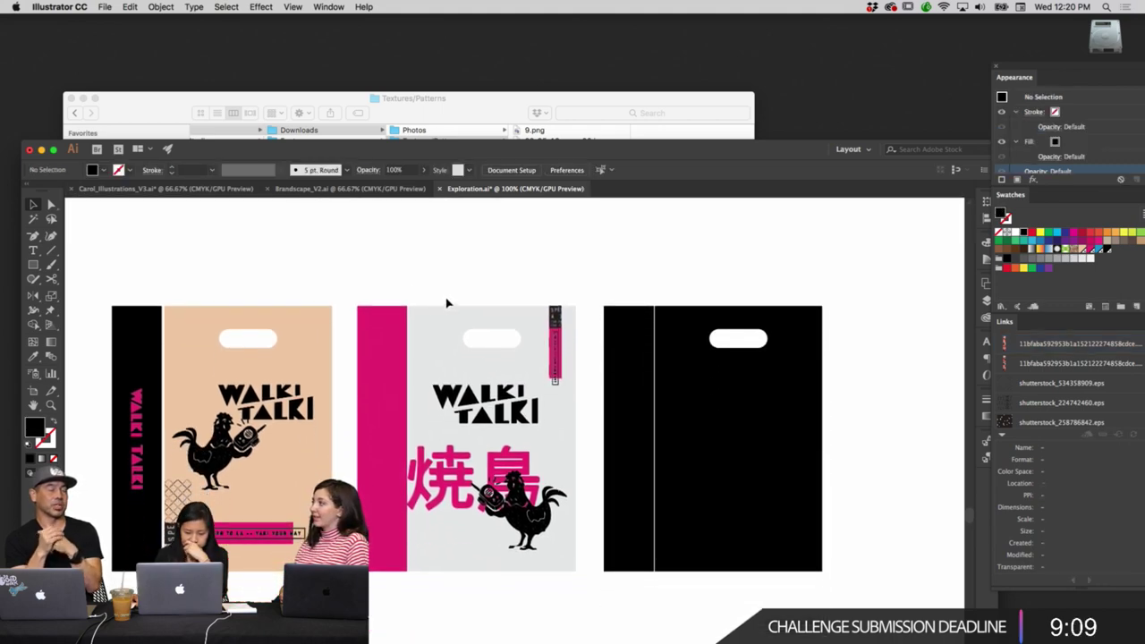
scroll(541, 395, up, 6)
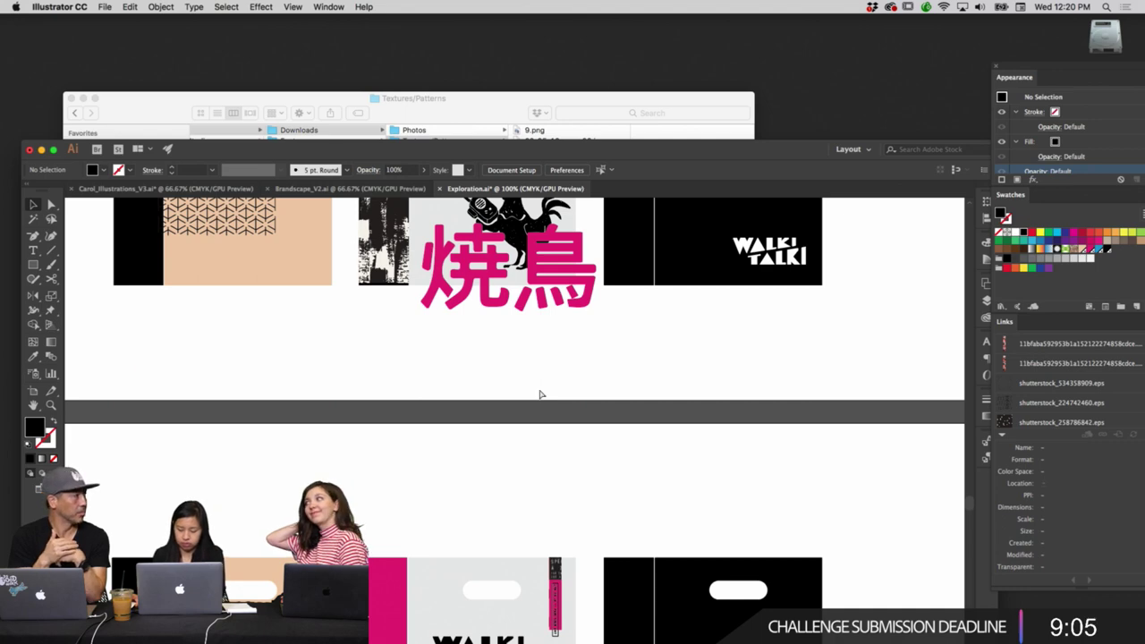
key(super+minus)
key(super+minus)
key(super+minus)
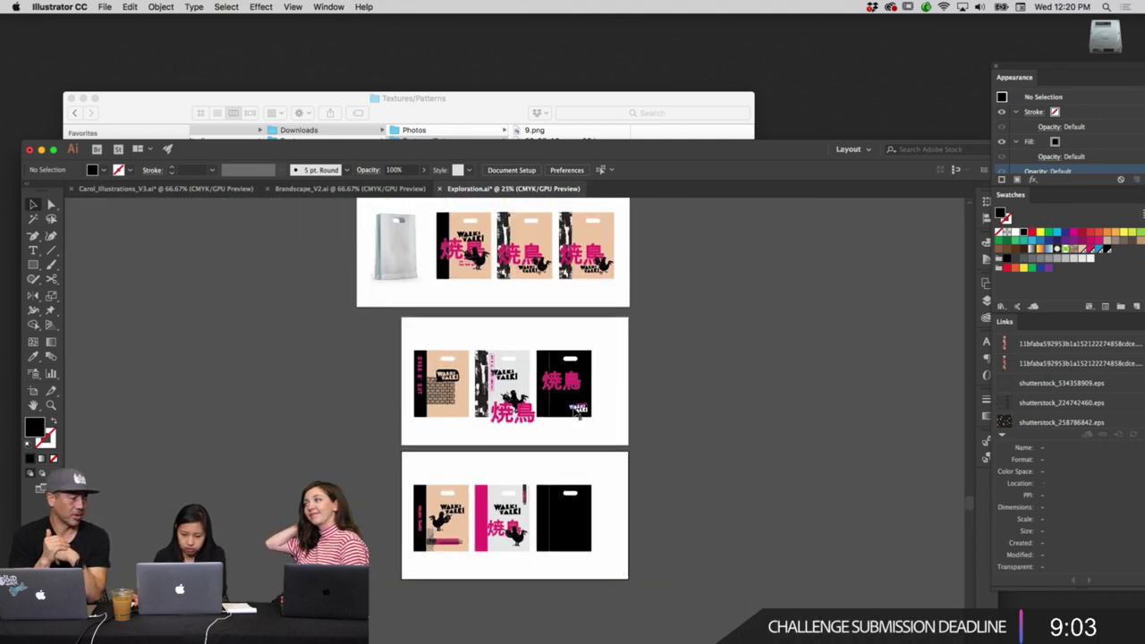
scroll(617, 407, up, 2)
key(super+equal)
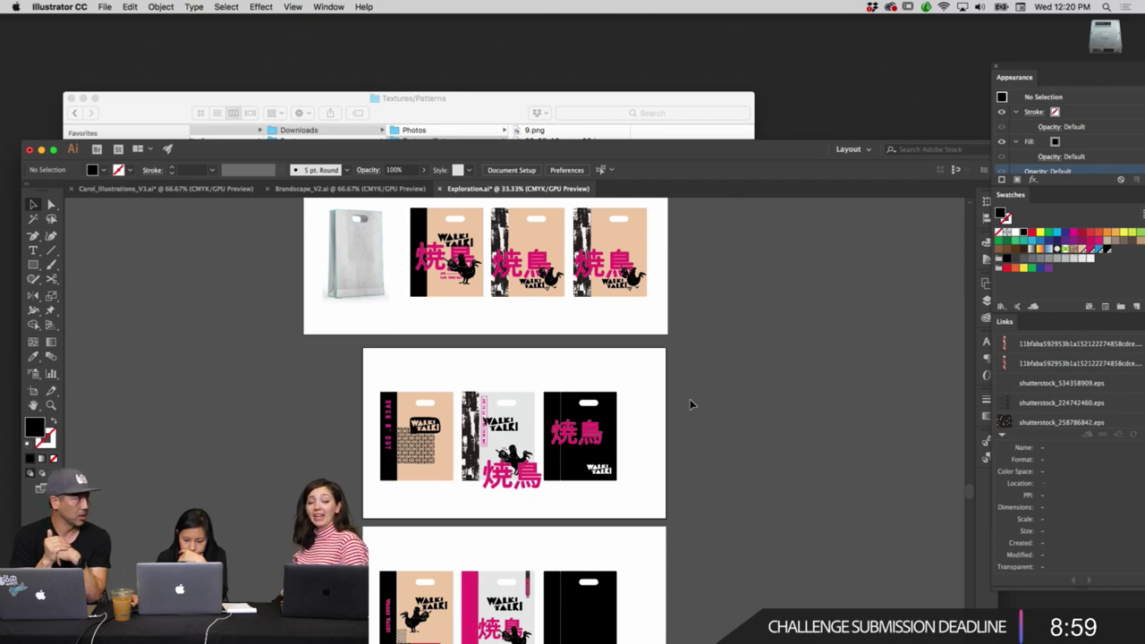
drag(686, 338, 680, 609)
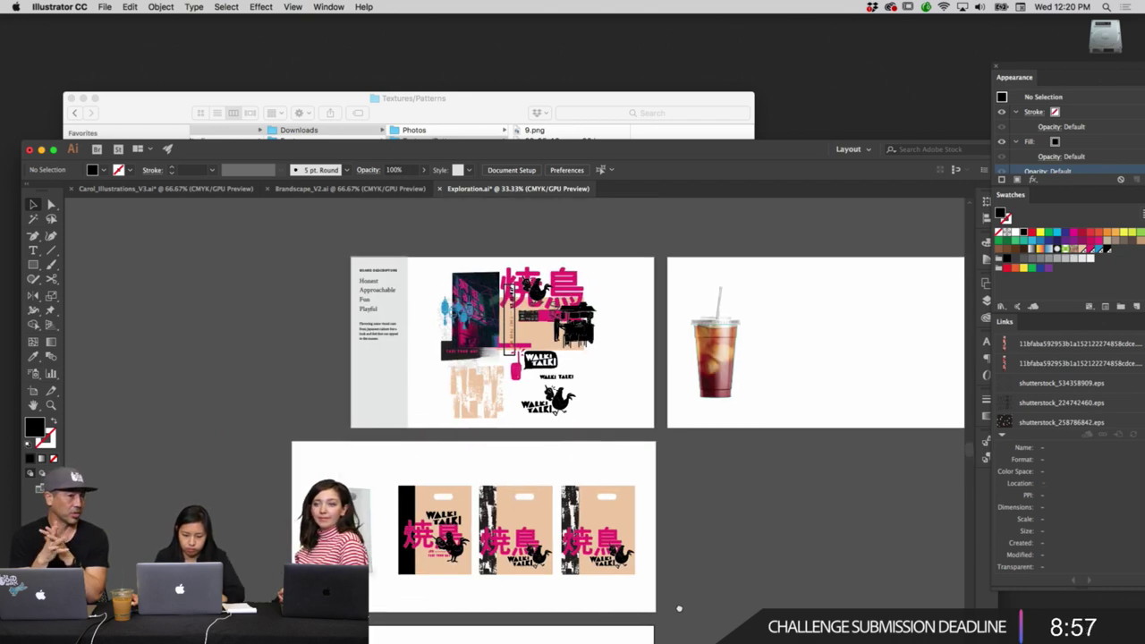
Look over the brand board in Brandscape_V2 and the lantern and rooster drawings in Carol_Illustrations_V3, and return to the Exploration document.
click(324, 189)
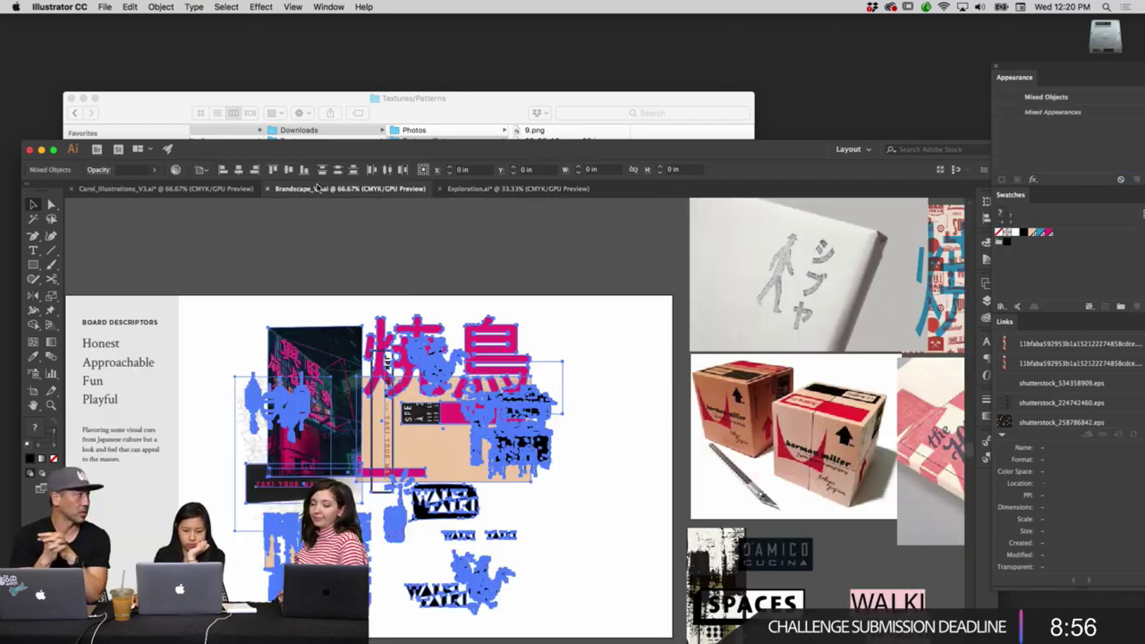
click(234, 188)
click(559, 383)
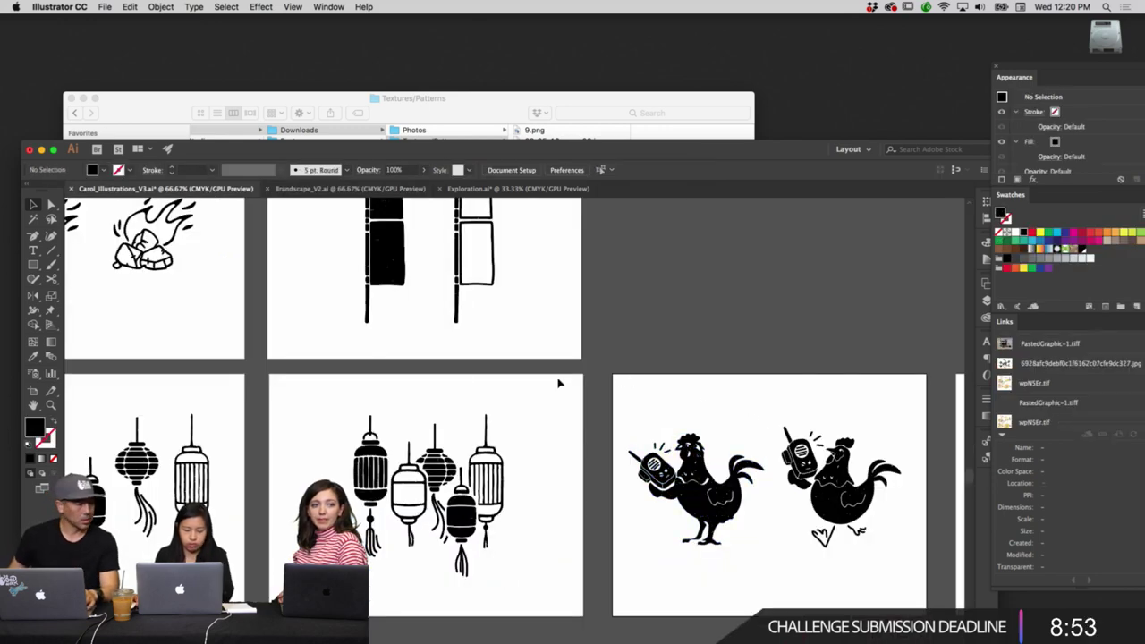
scroll(324, 367, left, 5)
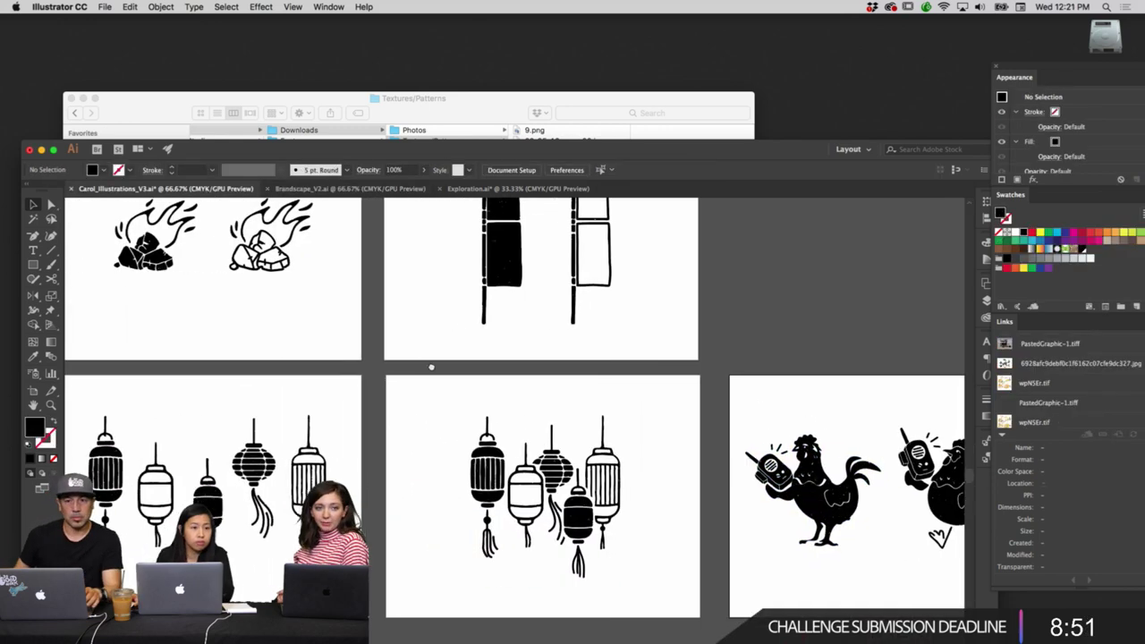
click(358, 189)
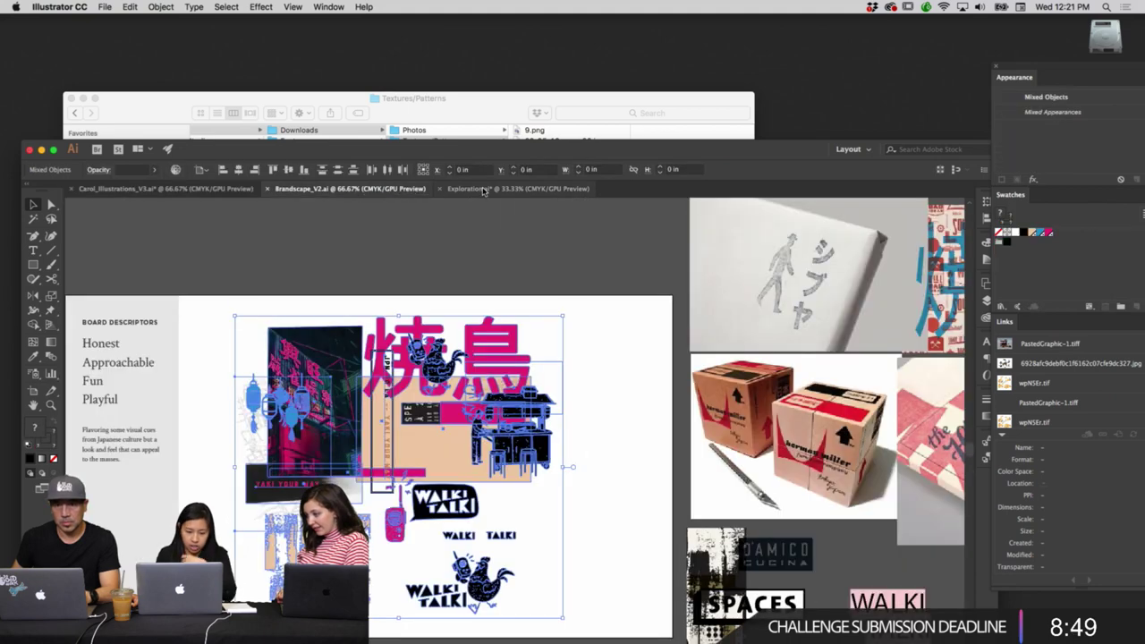
click(471, 190)
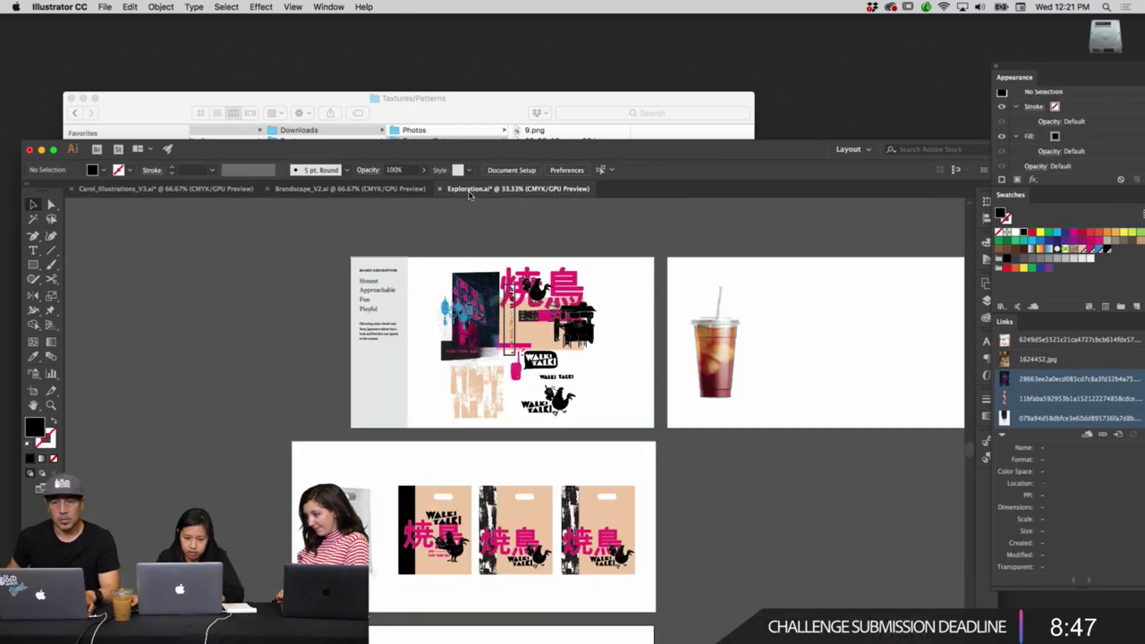
Examine the lower row of takeaway bags up close, comparing the tan and gray designs with the blank black bag.
scroll(516, 358, down, 8)
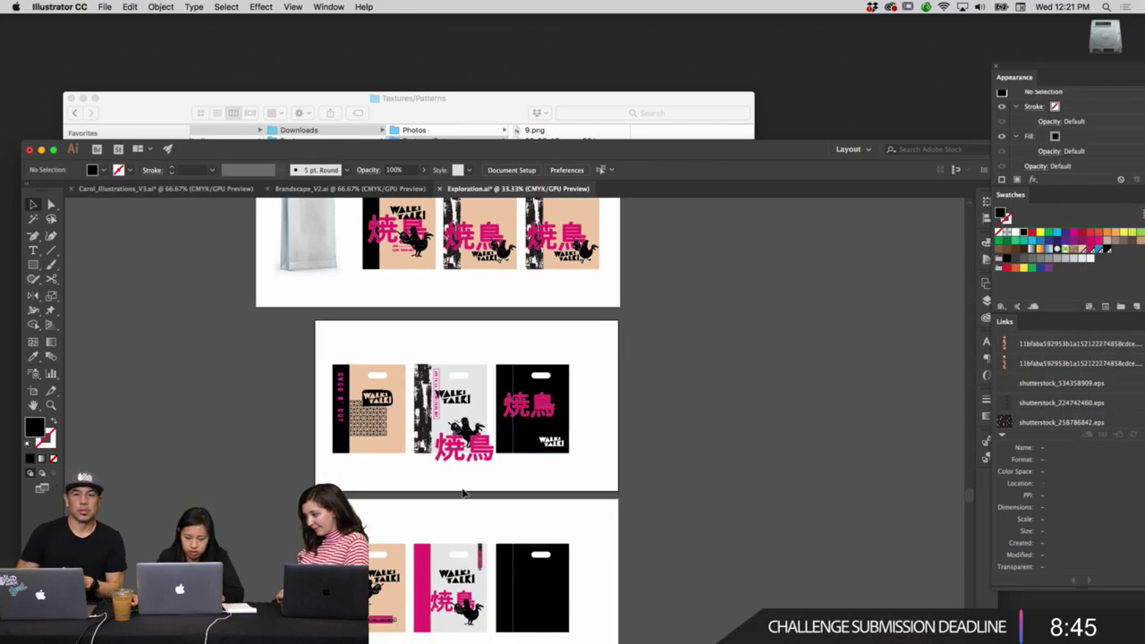
scroll(409, 403, down, 4)
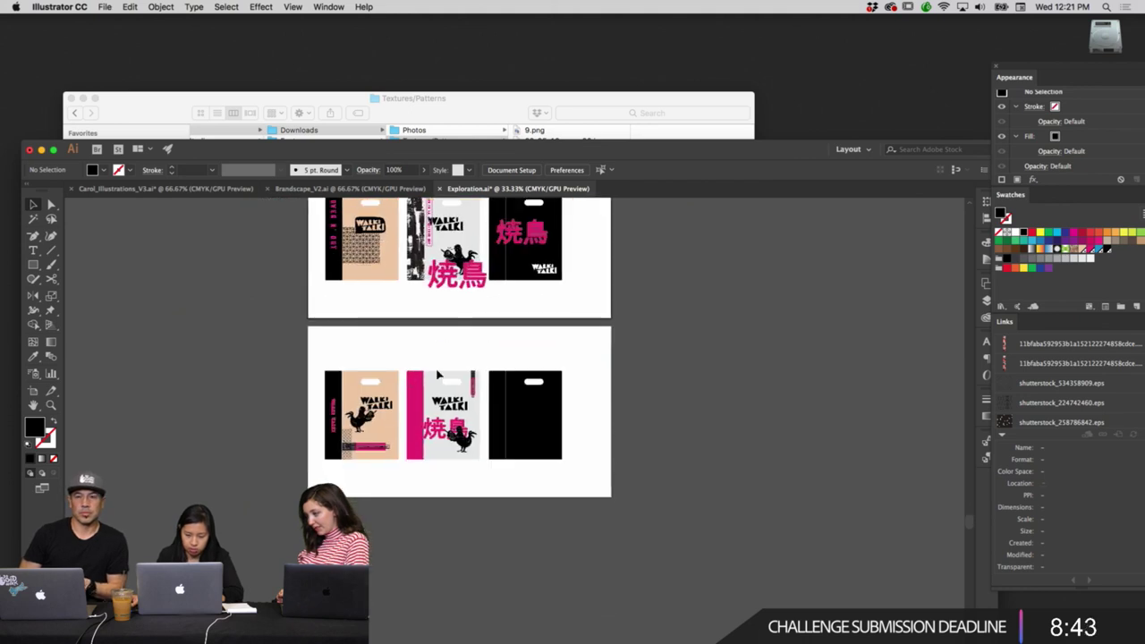
key(super+equal)
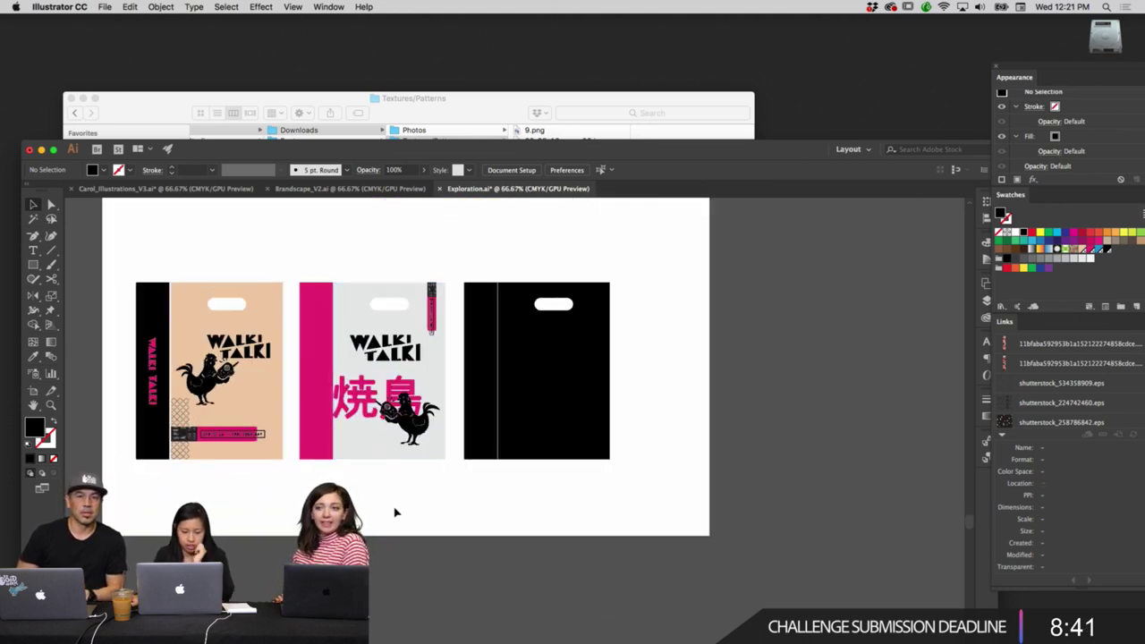
scroll(394, 511, left, 4)
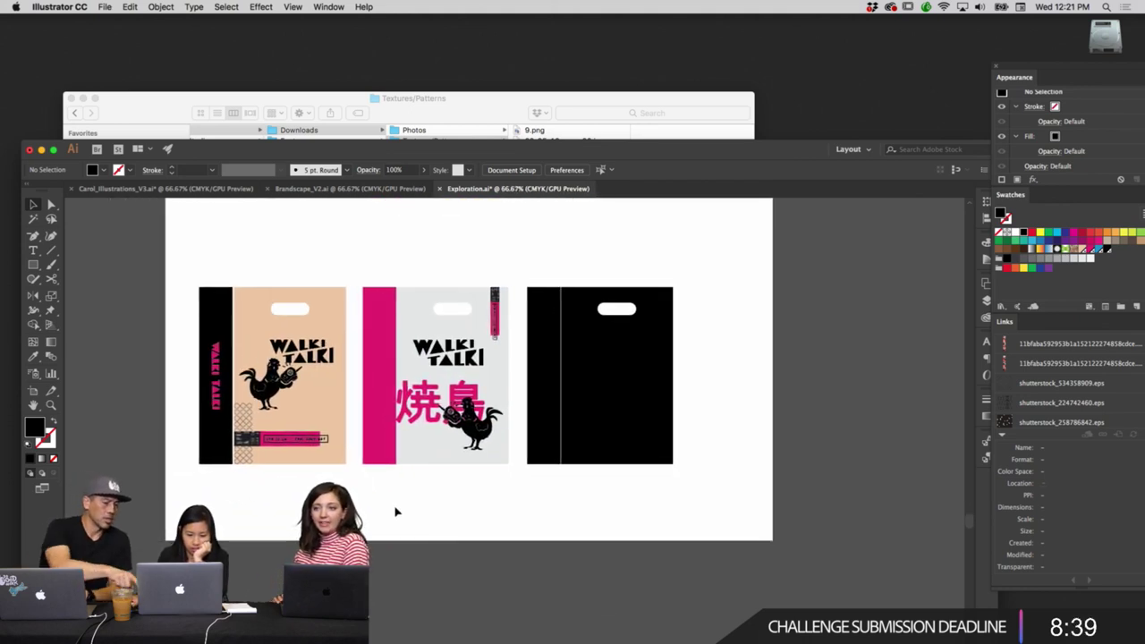
scroll(396, 510, up, 2)
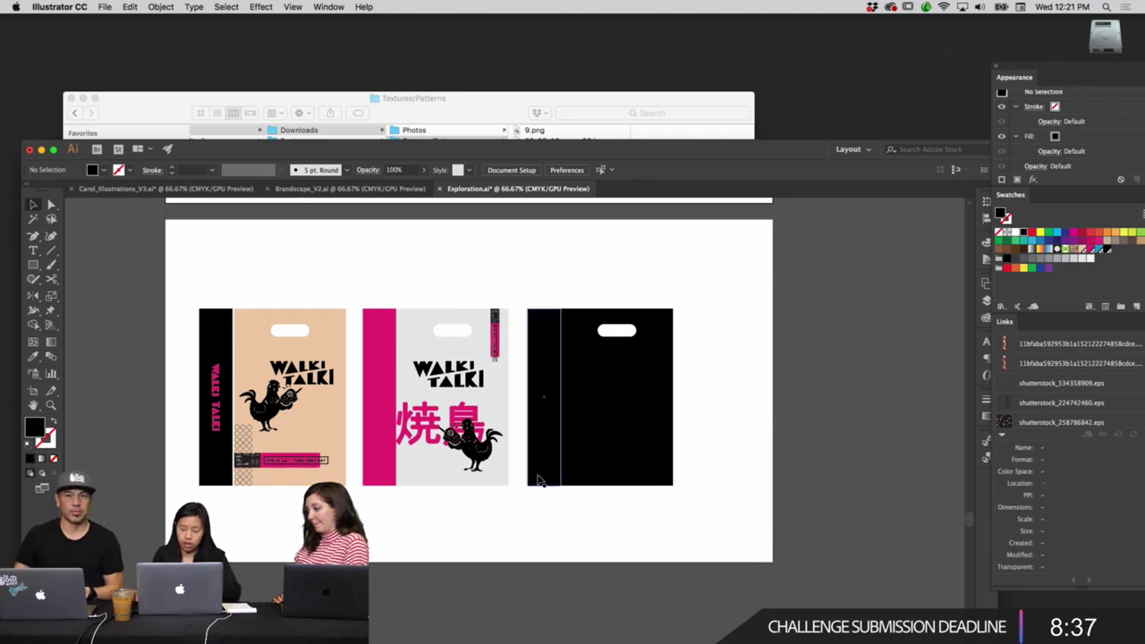
key(super+equal)
scroll(380, 537, left, 3)
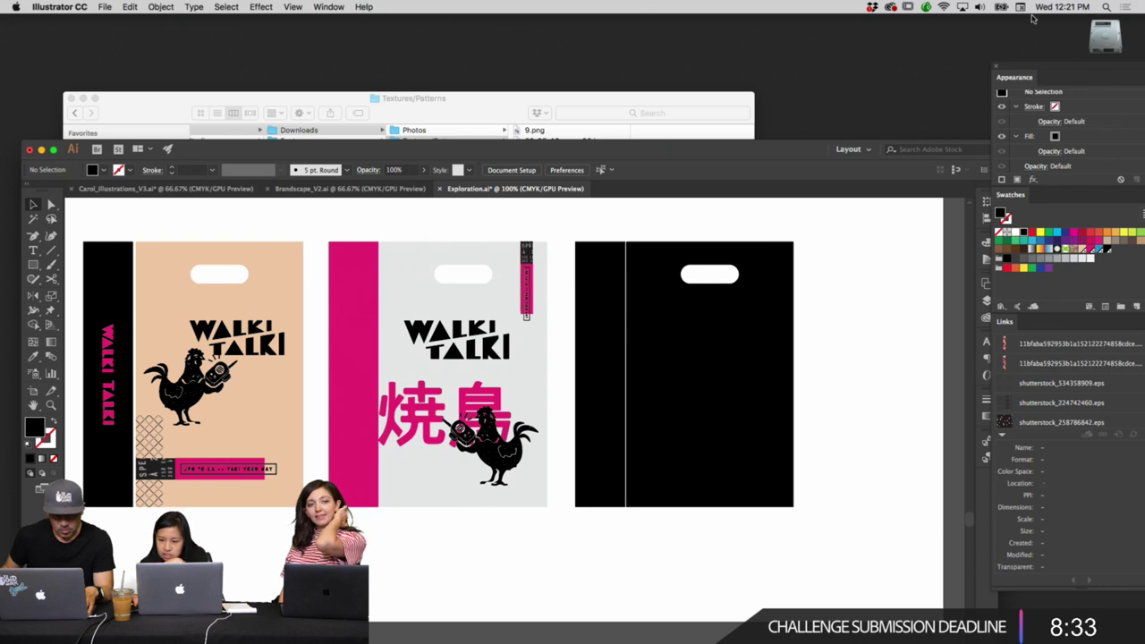
Try out the pink spot swatch WalkieTalkie_Color_2 as a dark red with 76% yellow and 54% black.
drag(1030, 62, 969, 45)
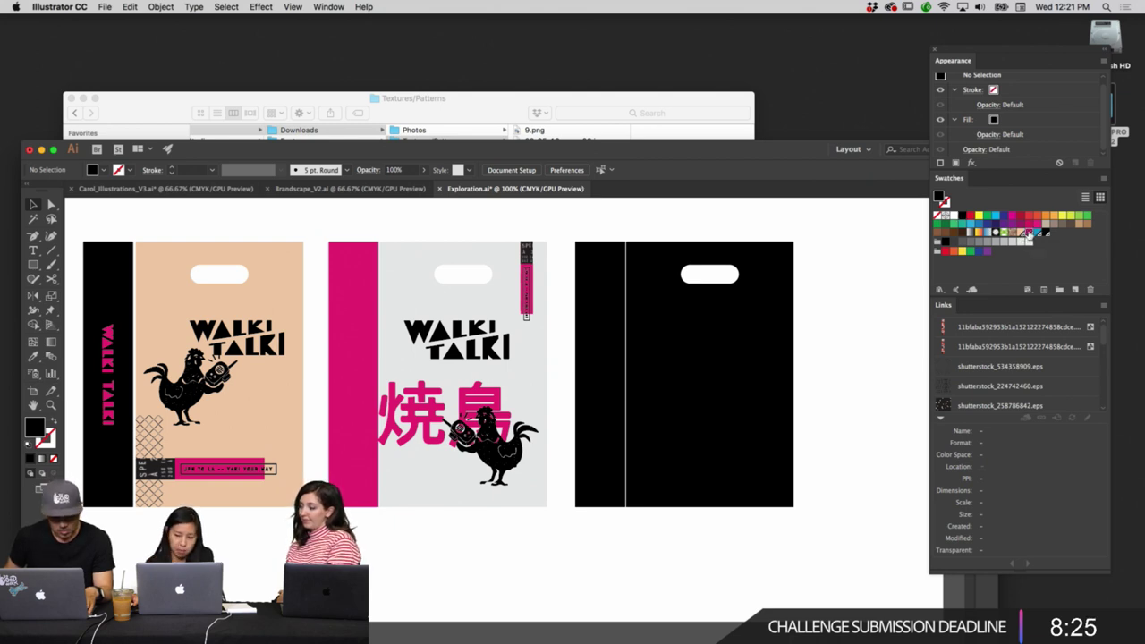
double_click(1031, 234)
drag(453, 330, 575, 329)
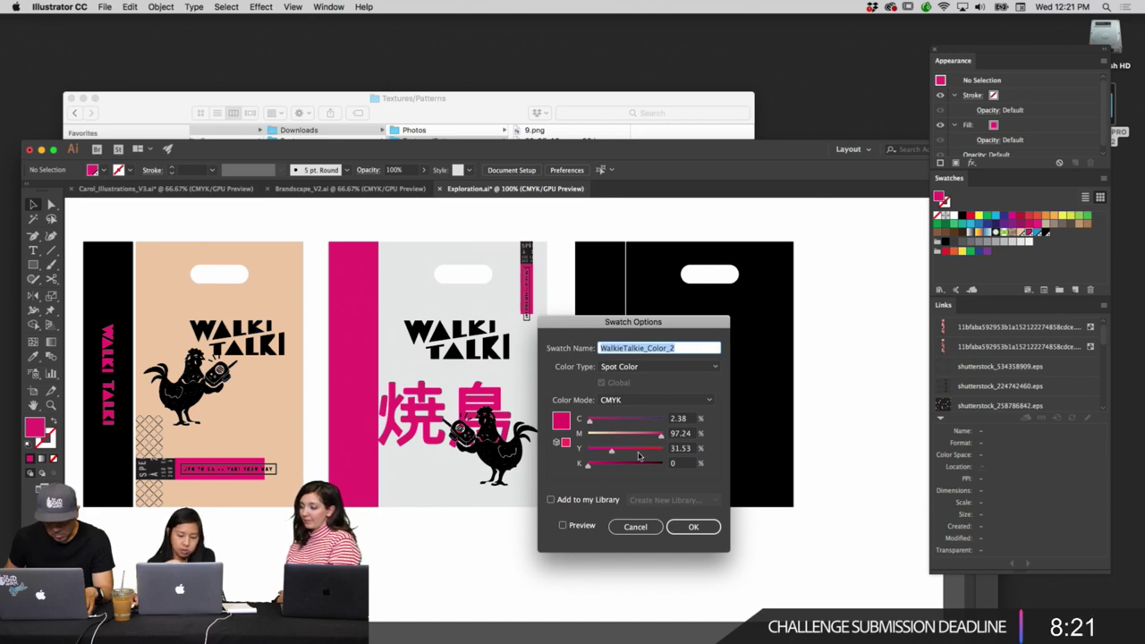
click(562, 526)
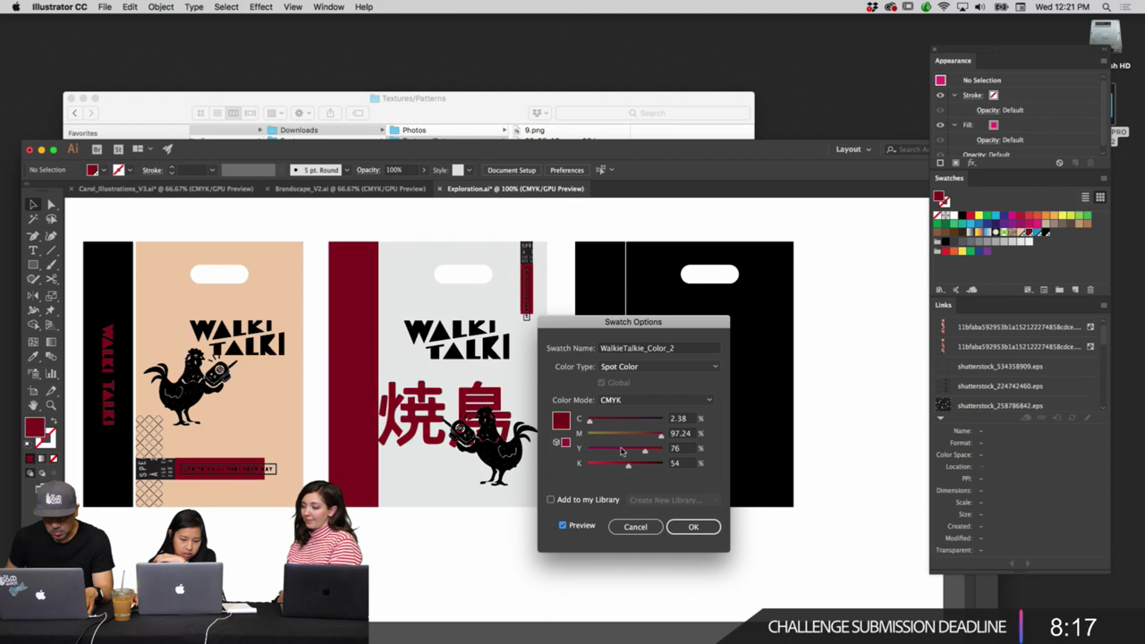
click(633, 528)
Select the 焼鳥 characters on the lower gray bag and compare the lower row's designs with the upper row's.
scroll(570, 540, up, 5)
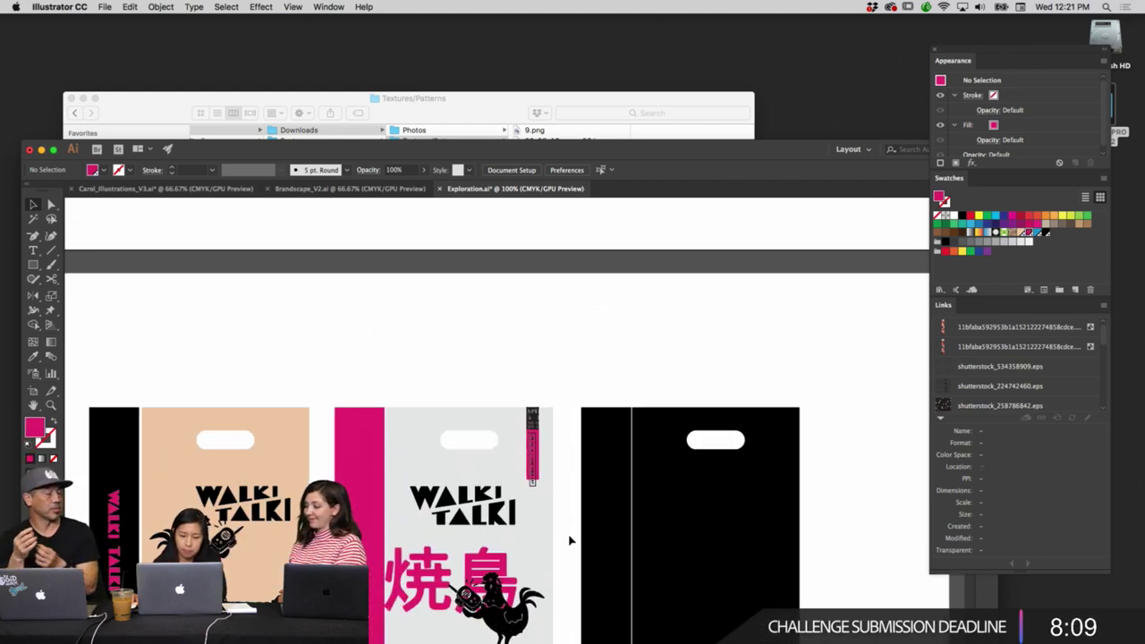
scroll(570, 540, down, 3)
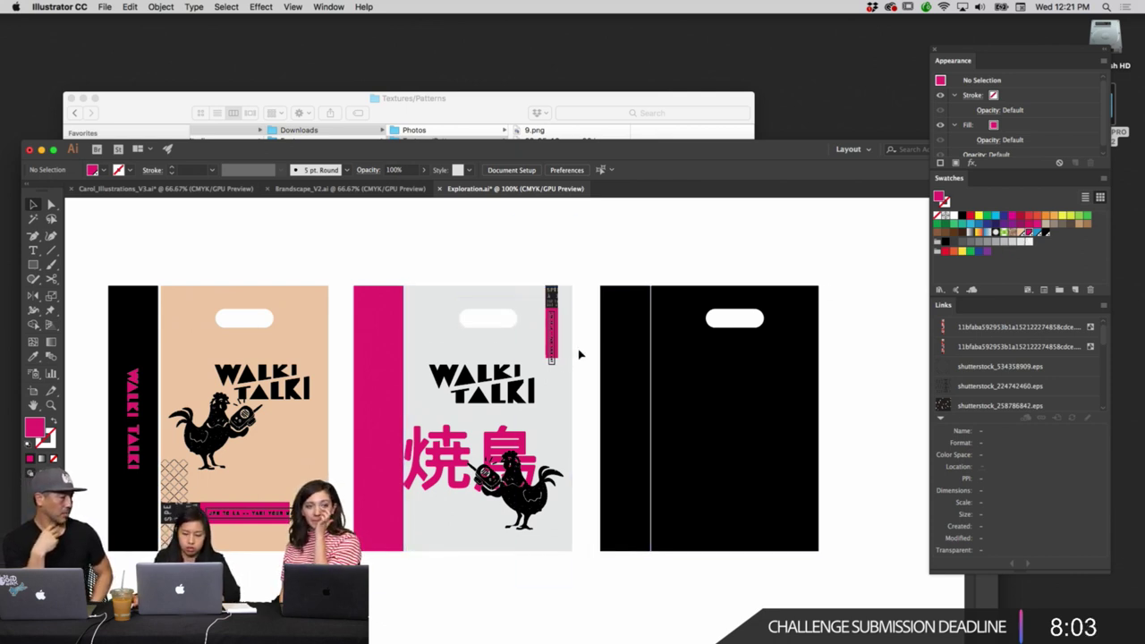
scroll(626, 443, right, 3)
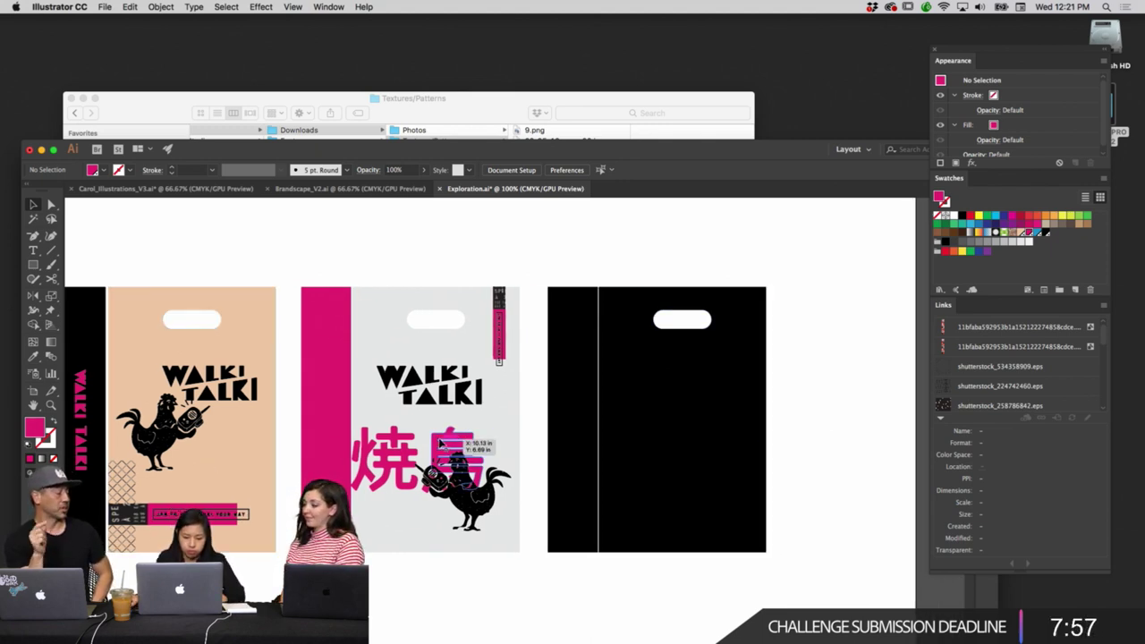
click(403, 440)
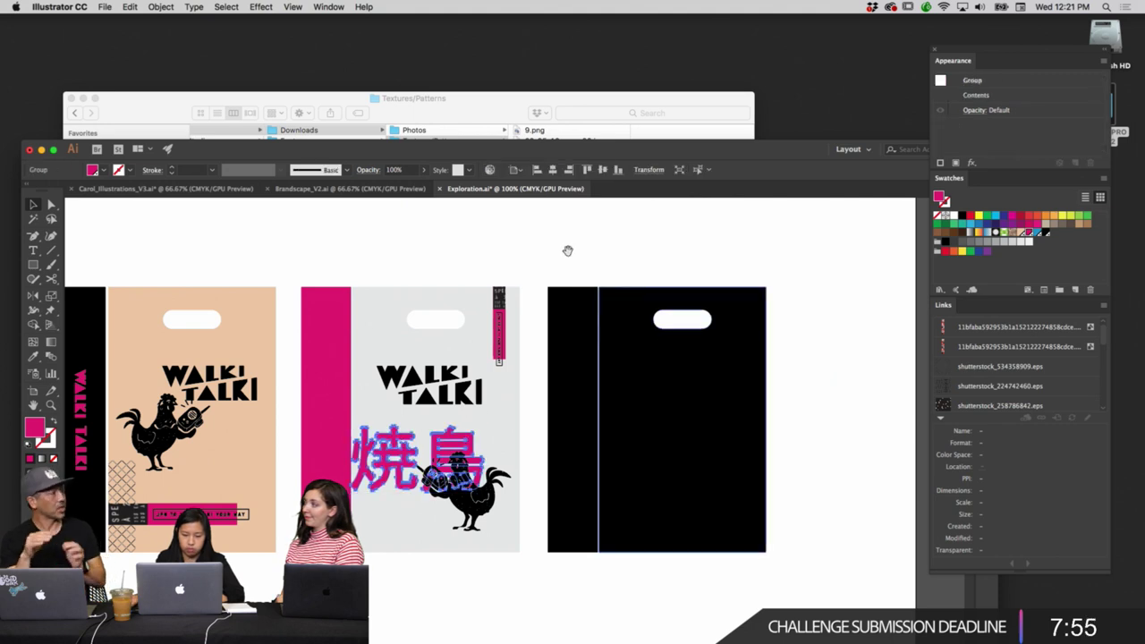
scroll(568, 260, up, 1)
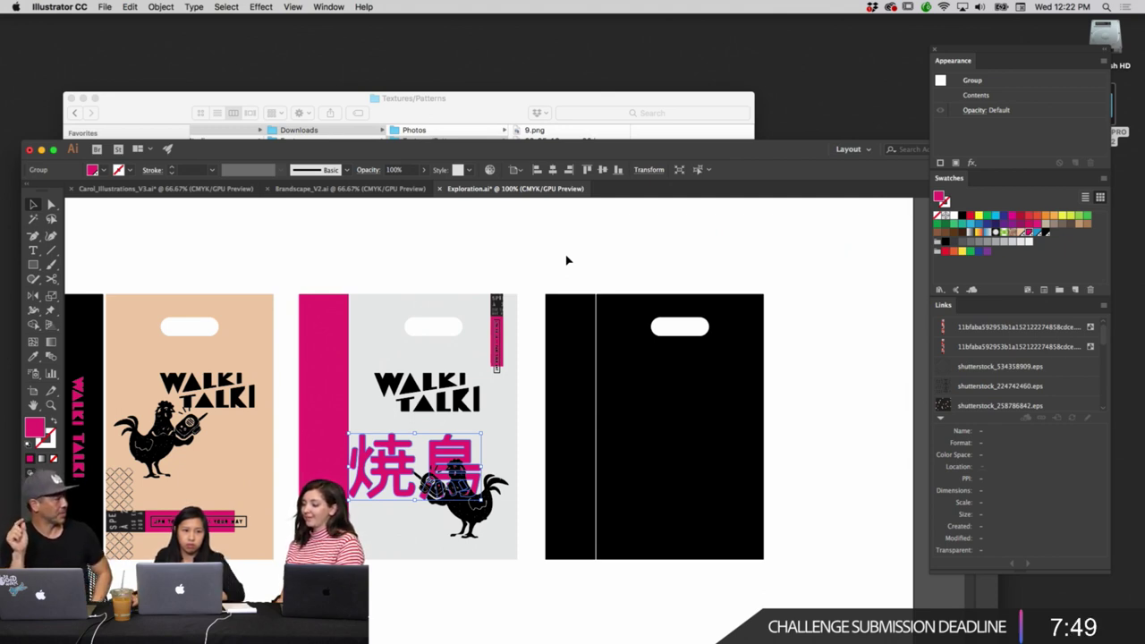
scroll(567, 260, up, 10)
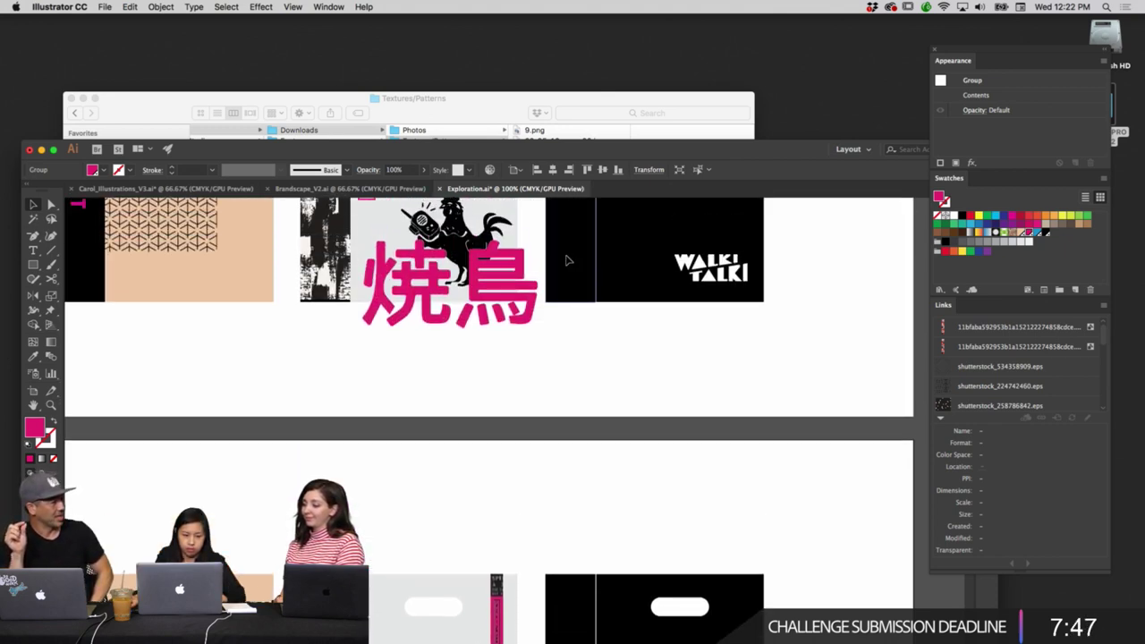
scroll(567, 260, up, 8)
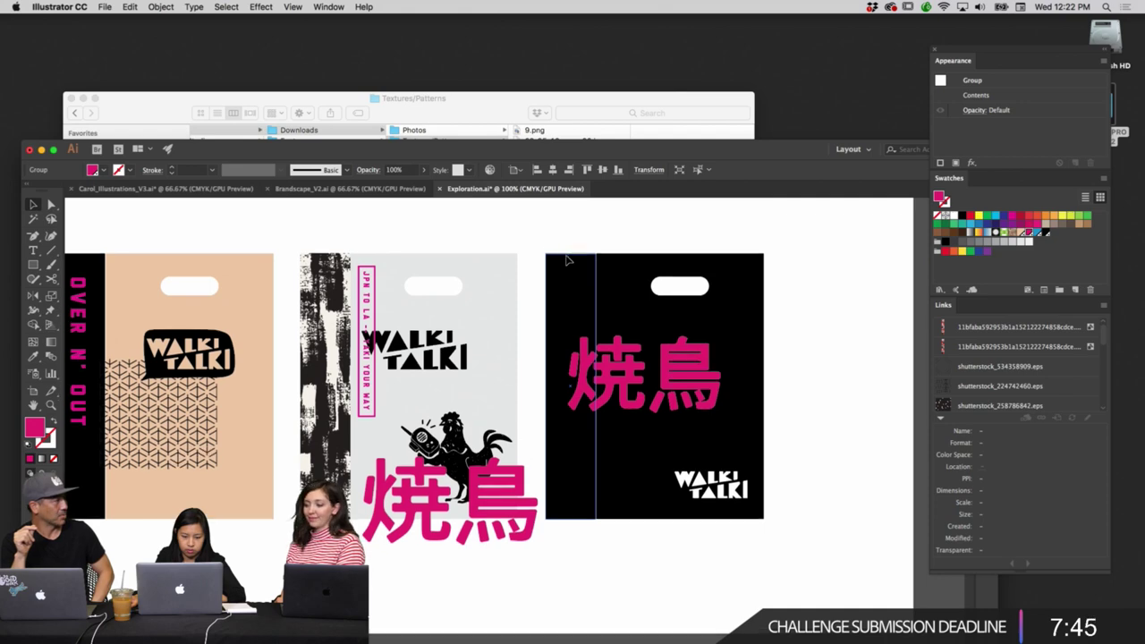
Move the vertical JPN TO LA text label up until it is flush with the grey bag's top edge.
scroll(566, 260, up, 4)
scroll(567, 261, down, 2)
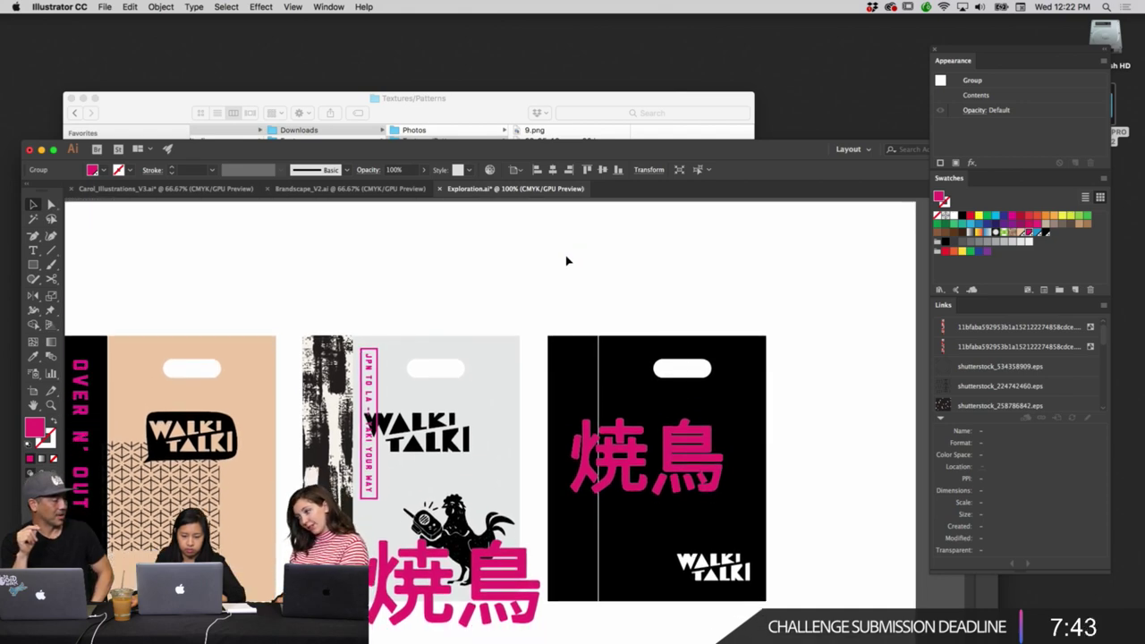
drag(374, 345, 374, 336)
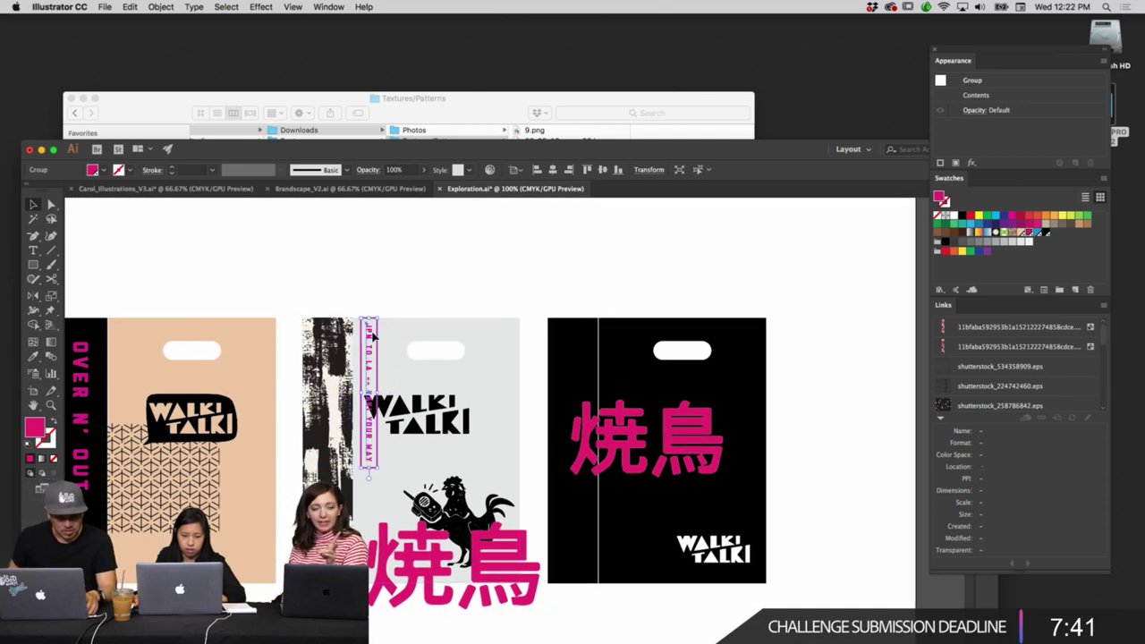
click(409, 268)
Compare the bag variations on the lower artboard with those on the artboard above.
scroll(409, 268, down, 3)
scroll(409, 269, down, 12)
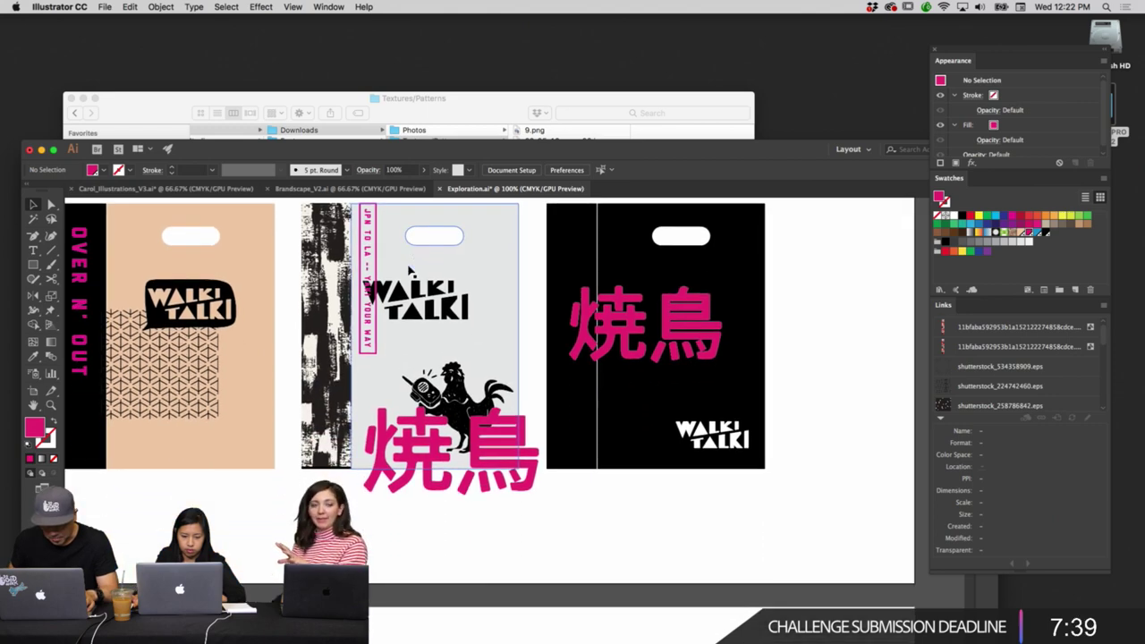
scroll(409, 271, down, 2)
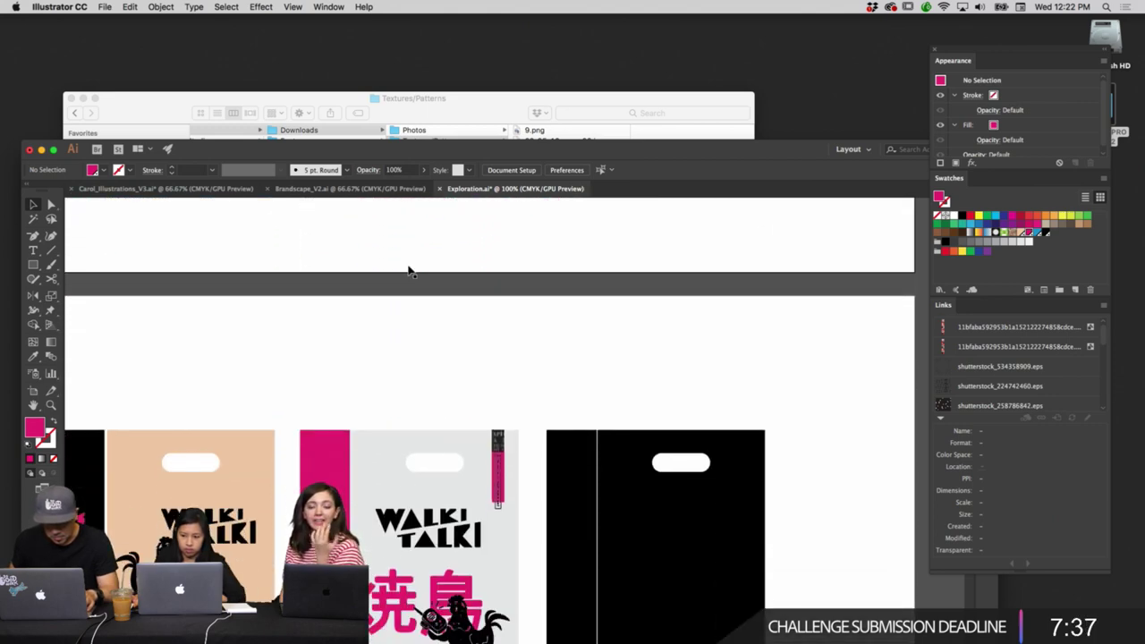
scroll(409, 271, down, 4)
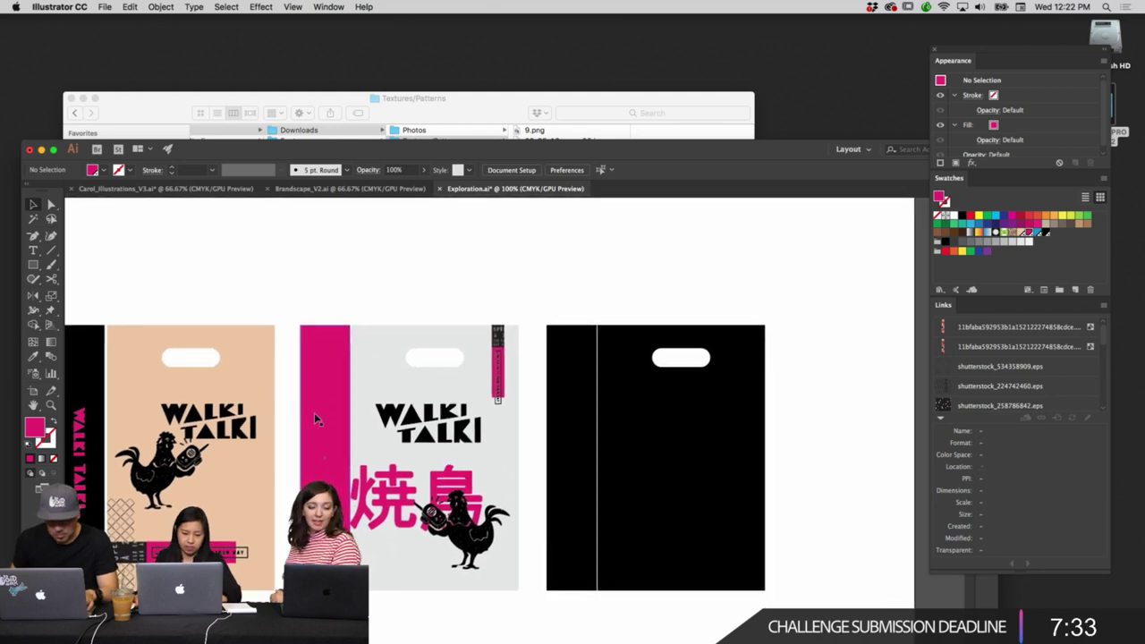
scroll(314, 413, down, 1)
drag(315, 419, 396, 421)
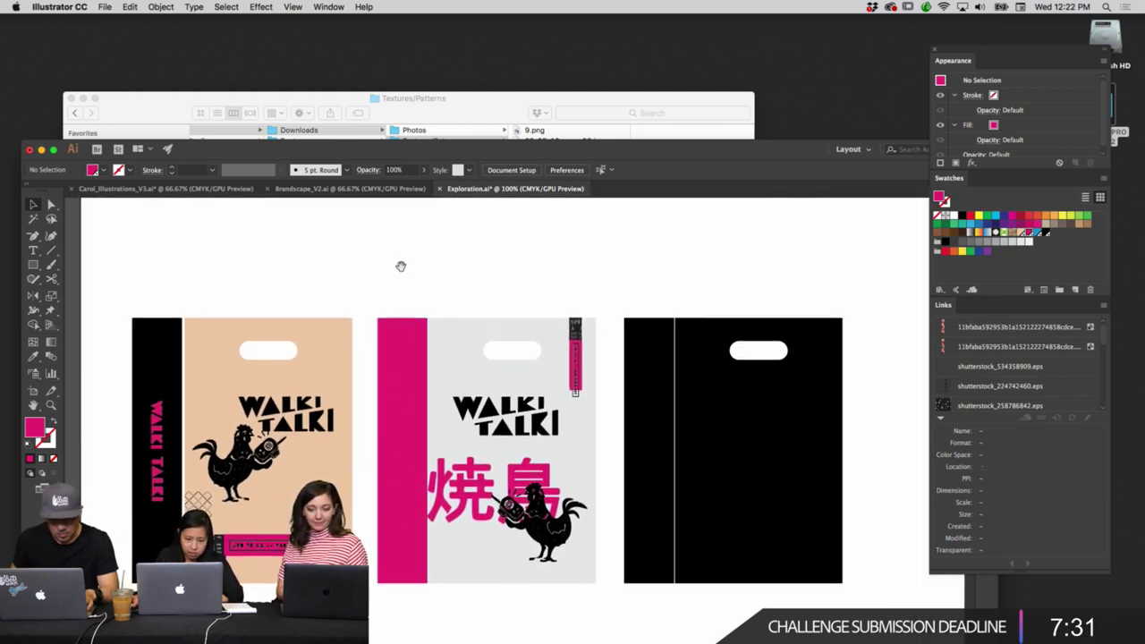
scroll(449, 419, up, 6)
scroll(448, 419, up, 5)
Copy the vertical OVER N' OUT text from the upper peach bag onto the lower grey bag's magenta side panel.
click(206, 345)
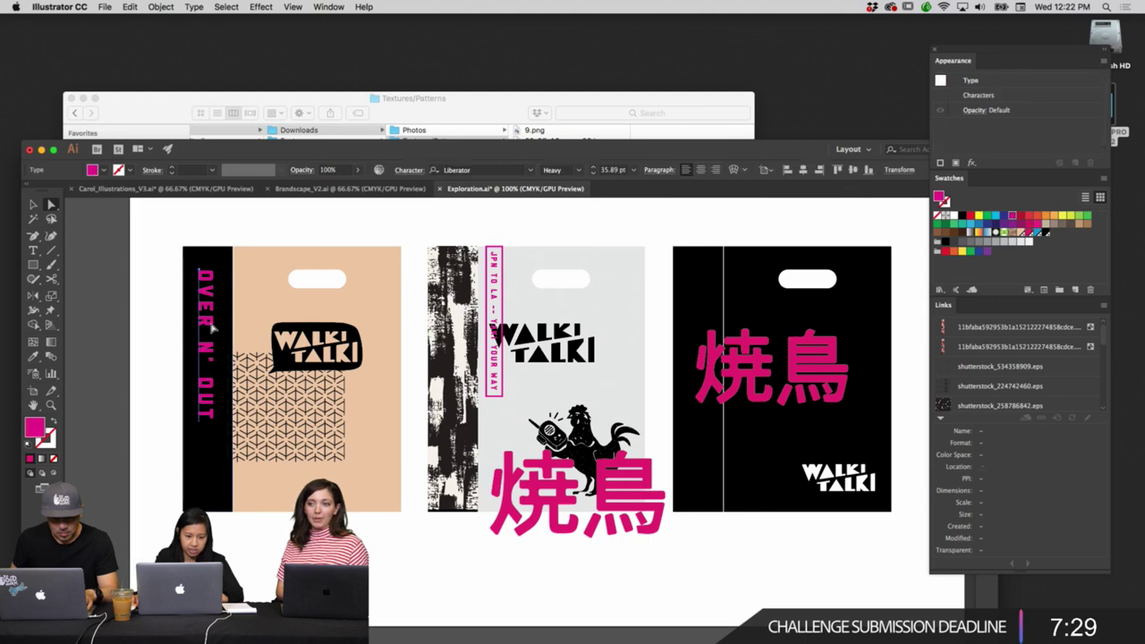
scroll(570, 281, down, 10)
click(585, 332)
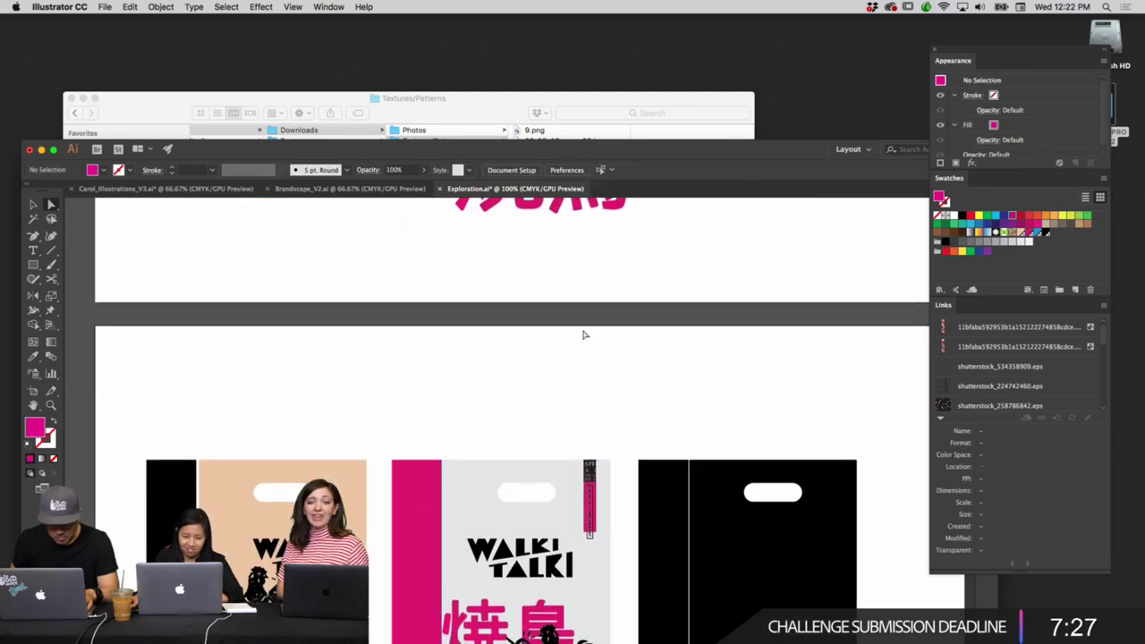
scroll(546, 278, down, 2)
key(ctrl+v)
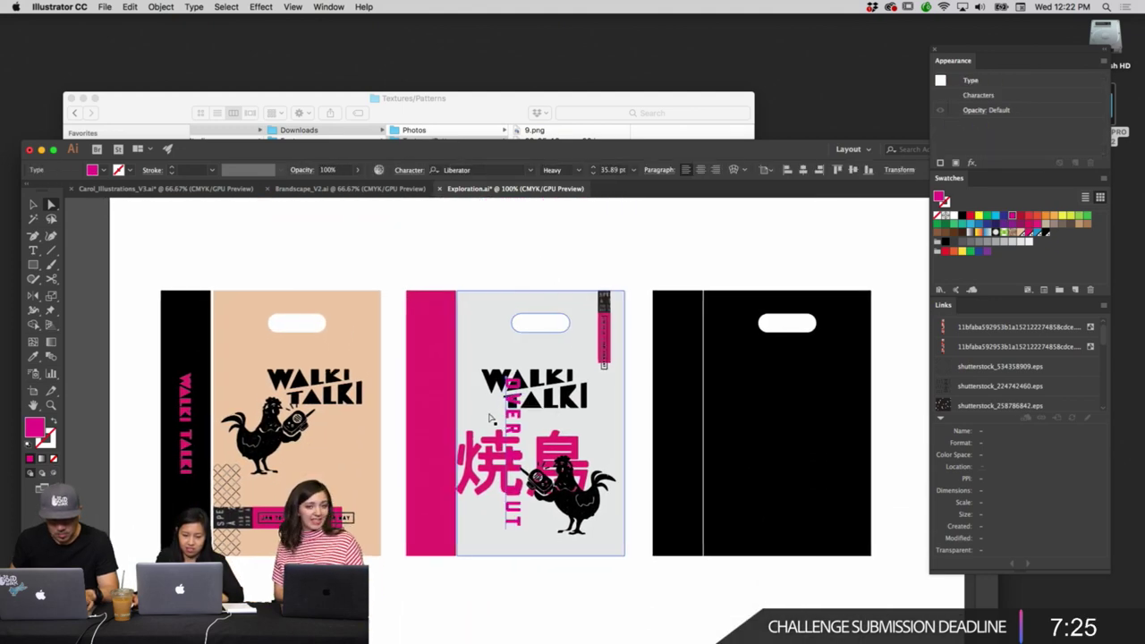
drag(516, 418, 440, 398)
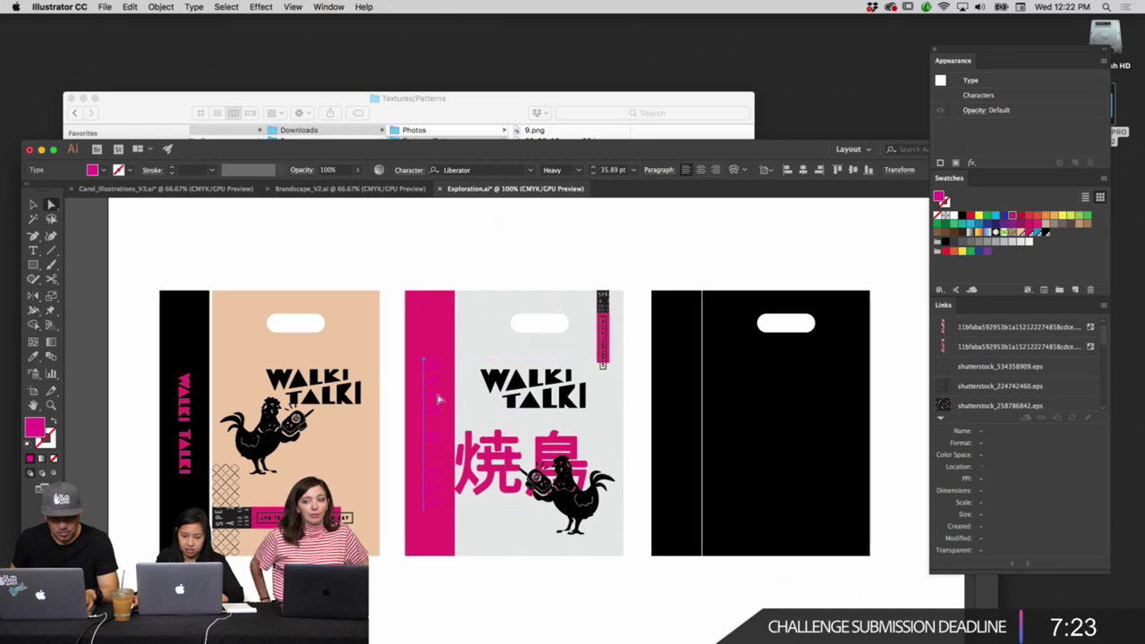
scroll(439, 400, down, 1)
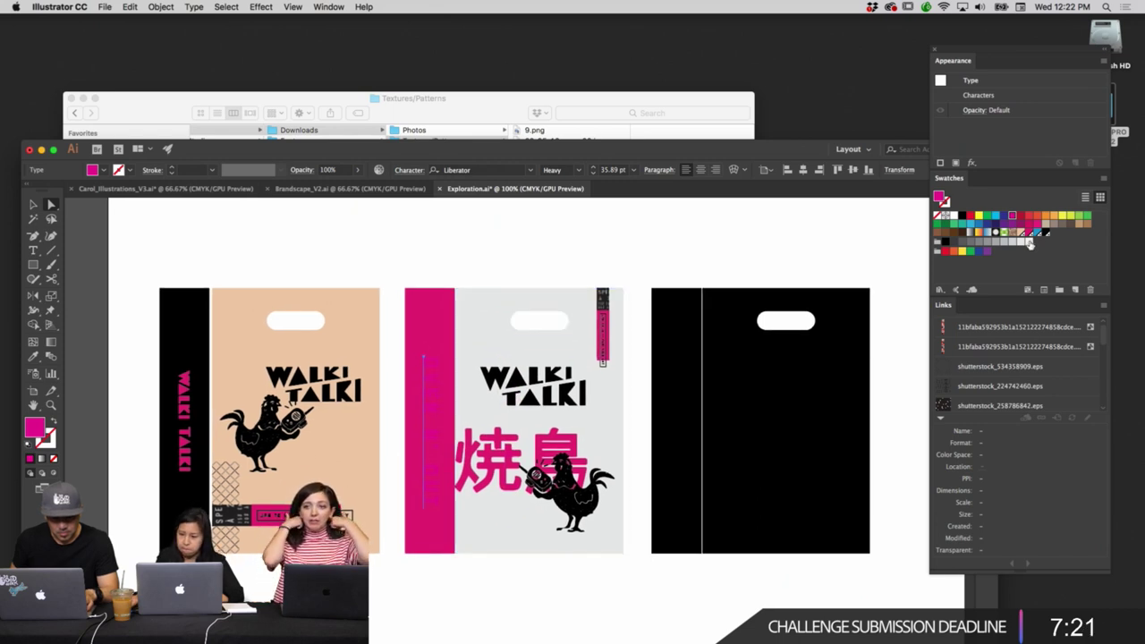
scroll(622, 222, up, 1)
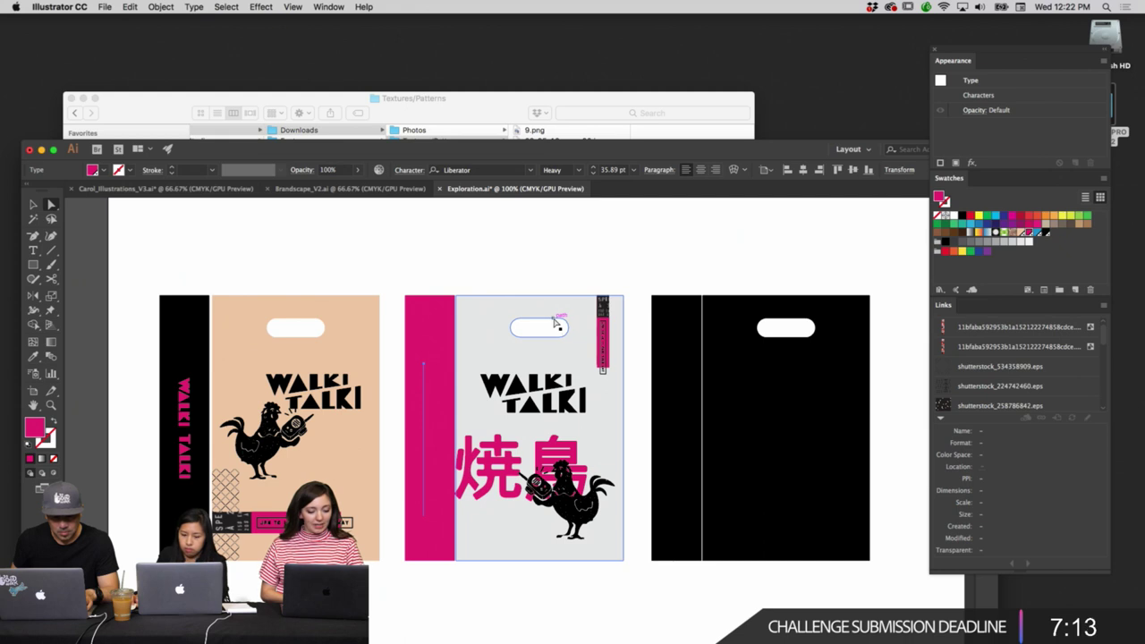
click(493, 269)
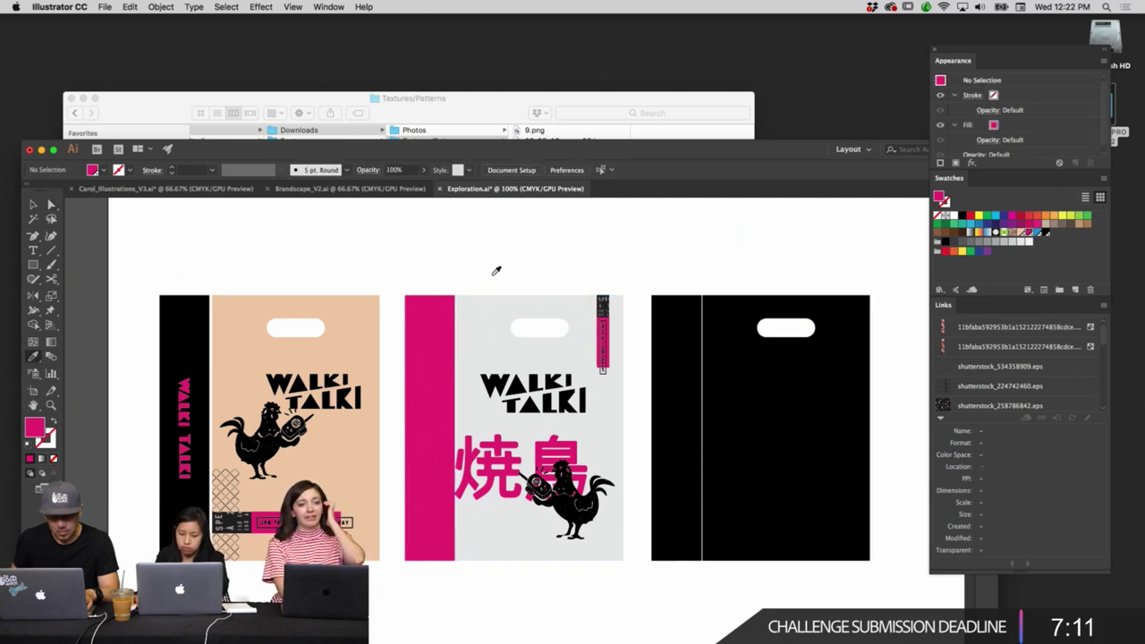
Duplicate the lower peach bag's lattice pattern strip and place the copy at the grey bag's top edge.
scroll(447, 376, up, 2)
click(226, 535)
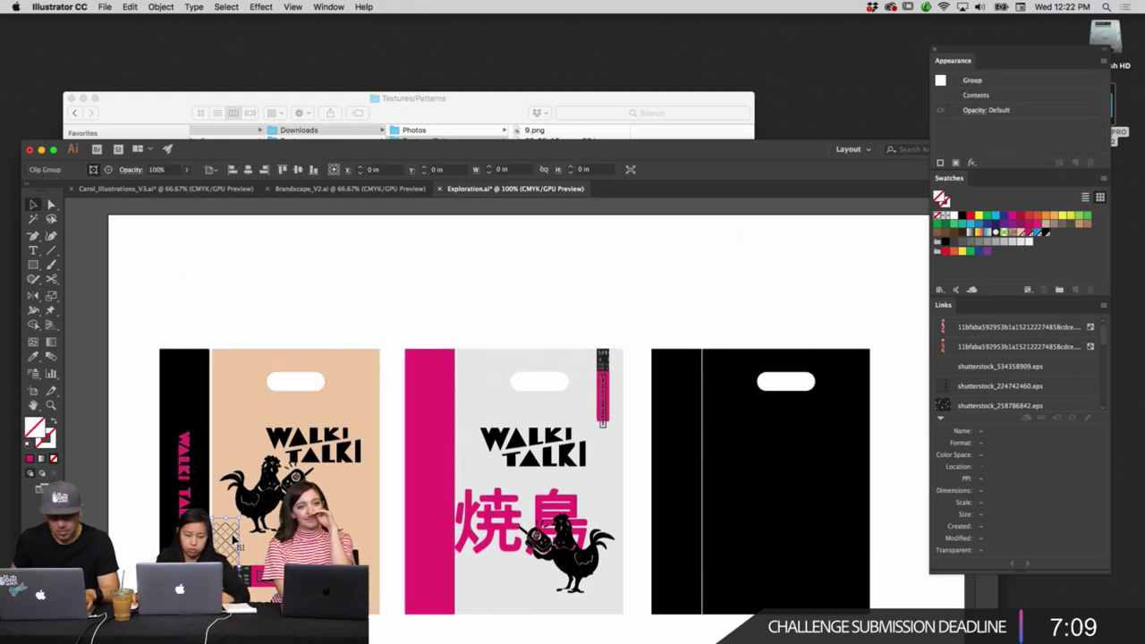
key(super+v)
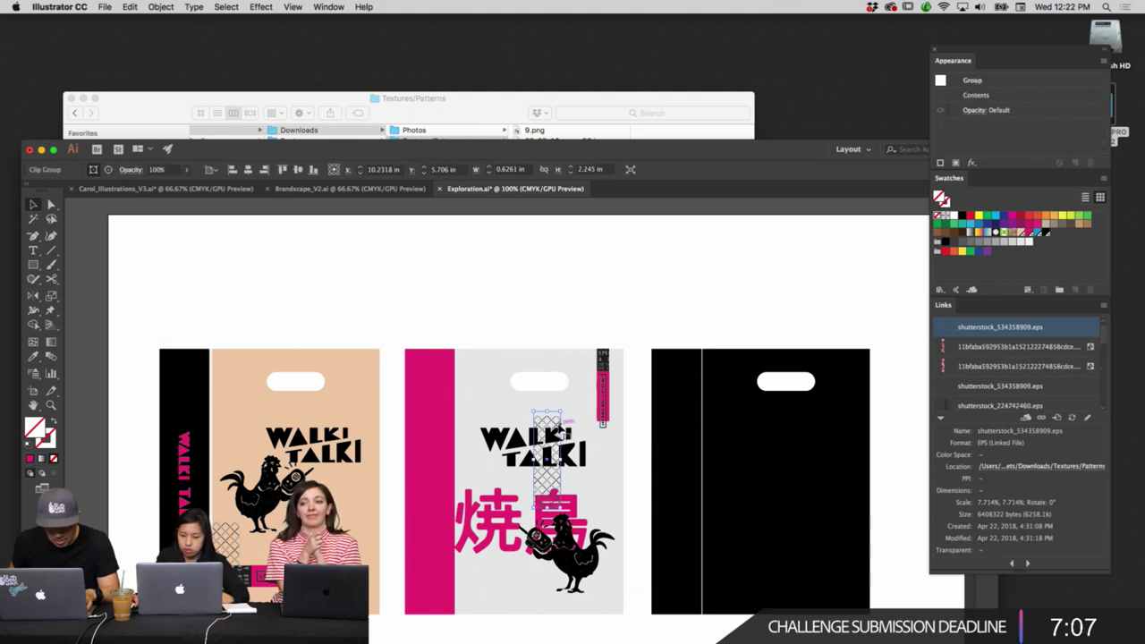
drag(555, 434, 515, 297)
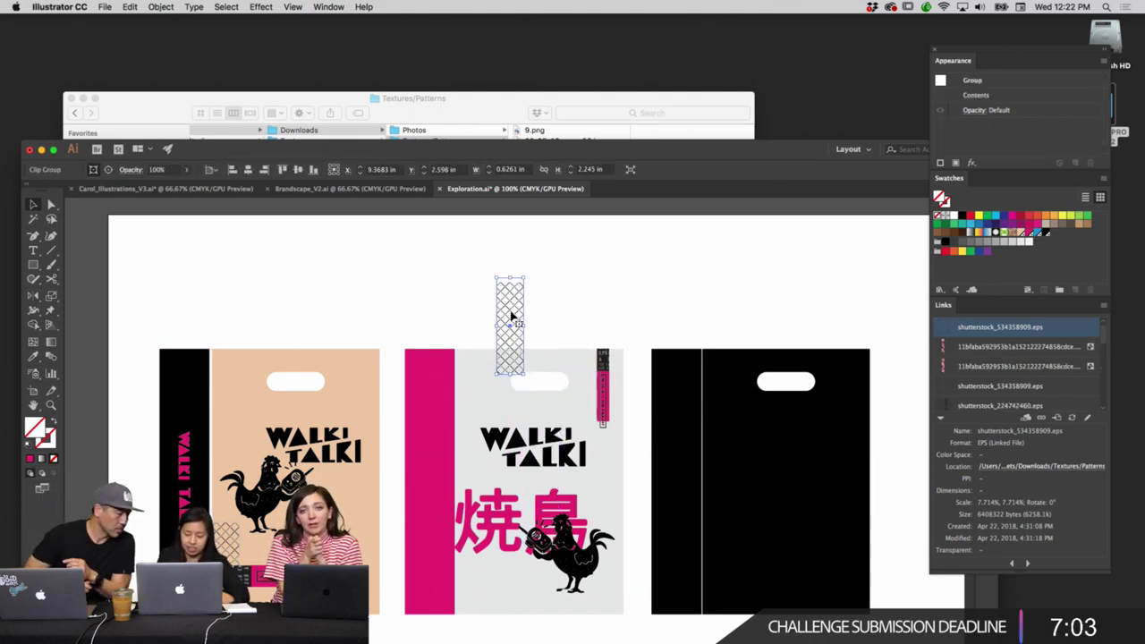
Review the earlier bag layouts on the artboards above and the overall set of variations.
scroll(622, 346, up, 8)
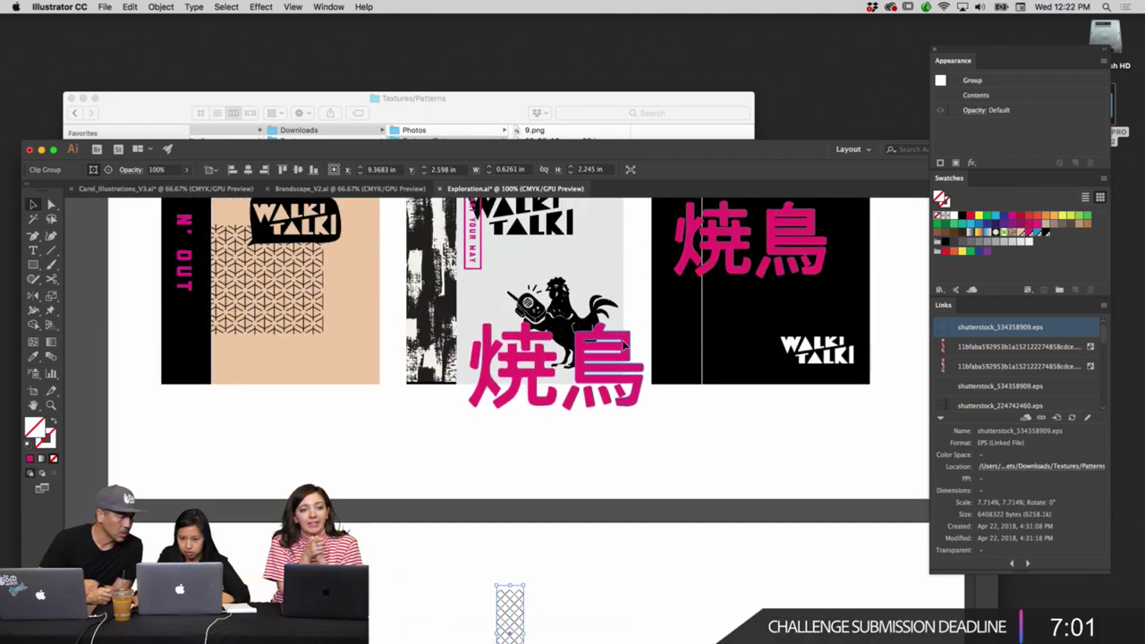
scroll(624, 345, up, 5)
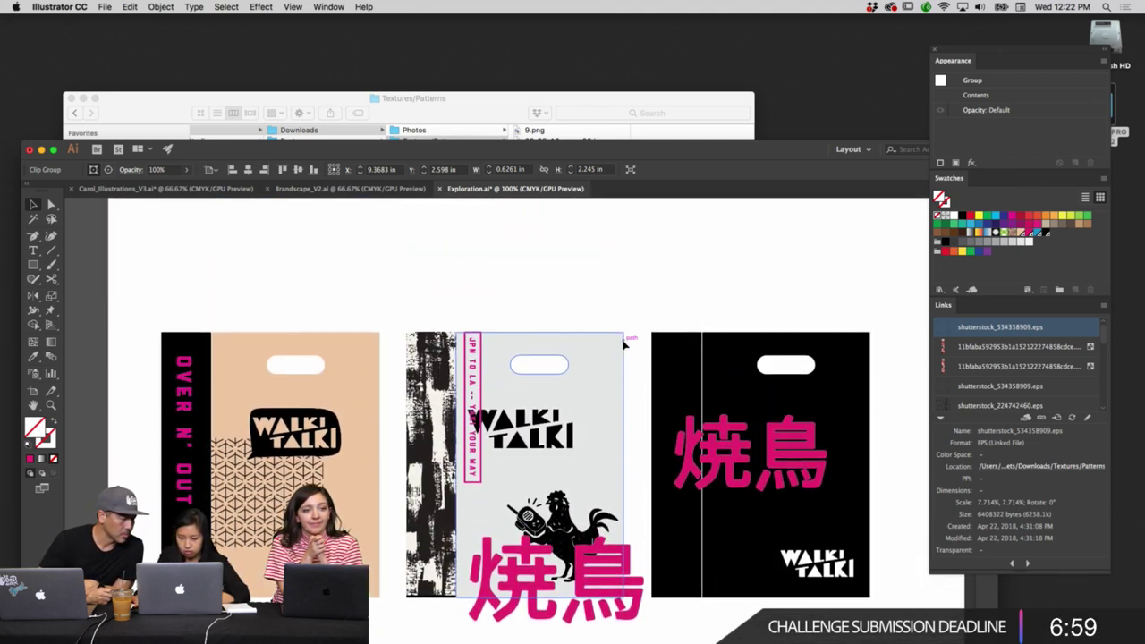
scroll(623, 345, up, 6)
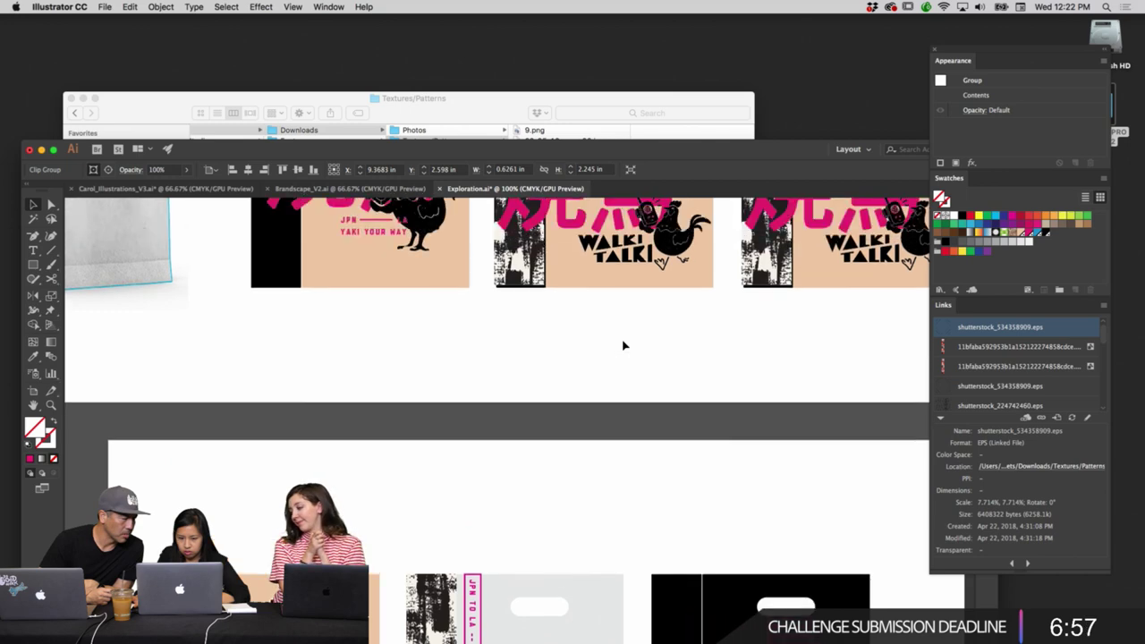
scroll(624, 345, up, 3)
scroll(624, 346, right, 3)
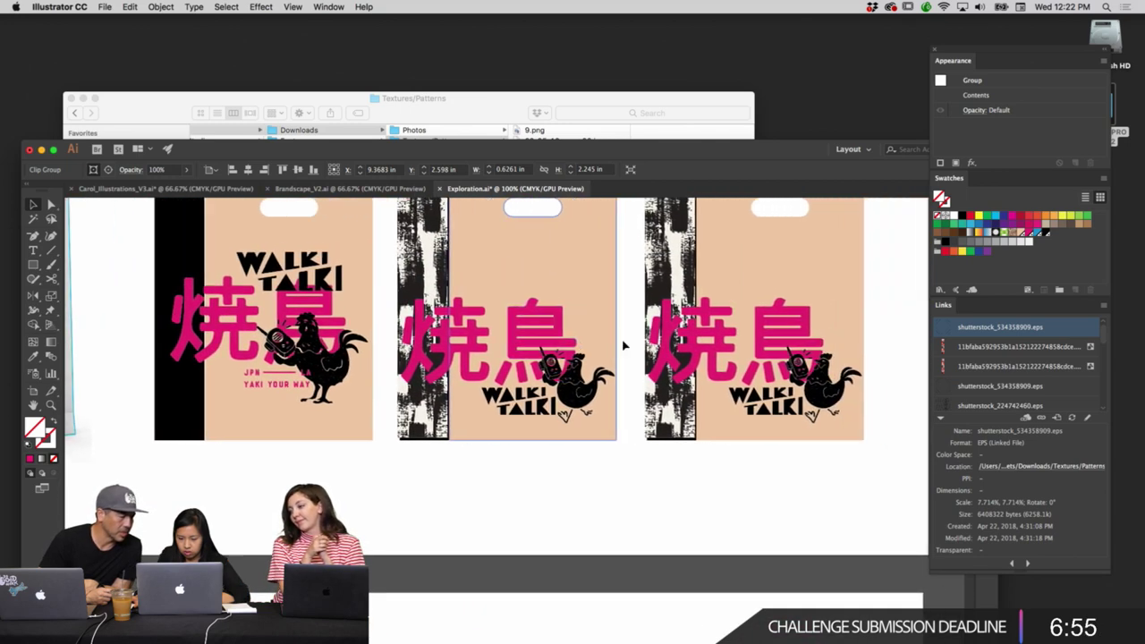
key(super+minus)
key(super+minus)
scroll(606, 428, down, 4)
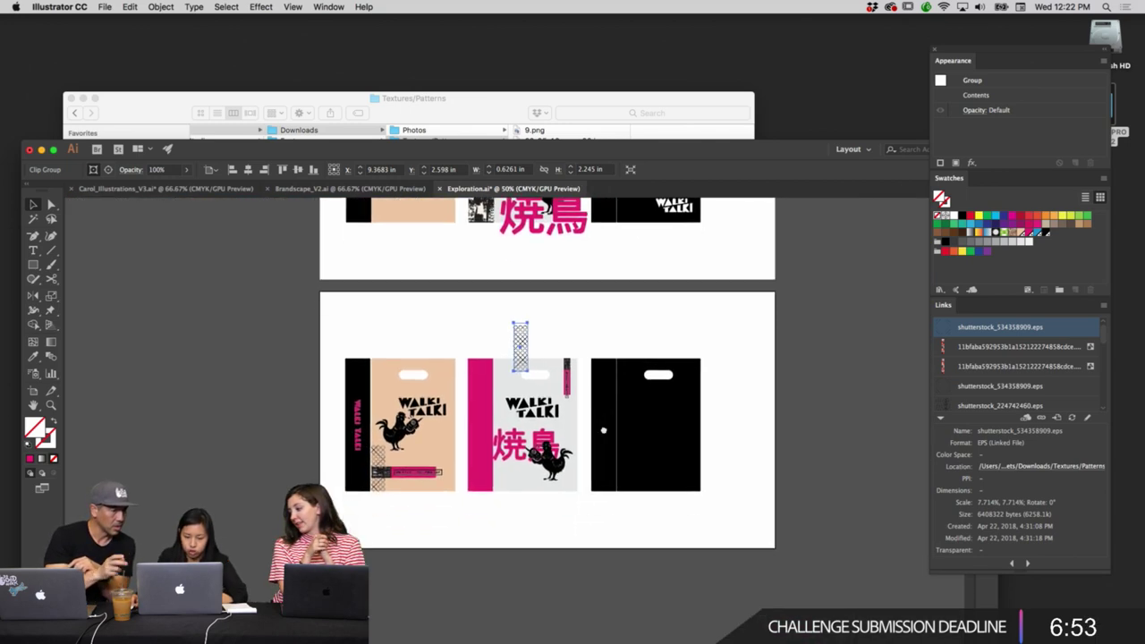
scroll(606, 429, up, 3)
key(super+plus)
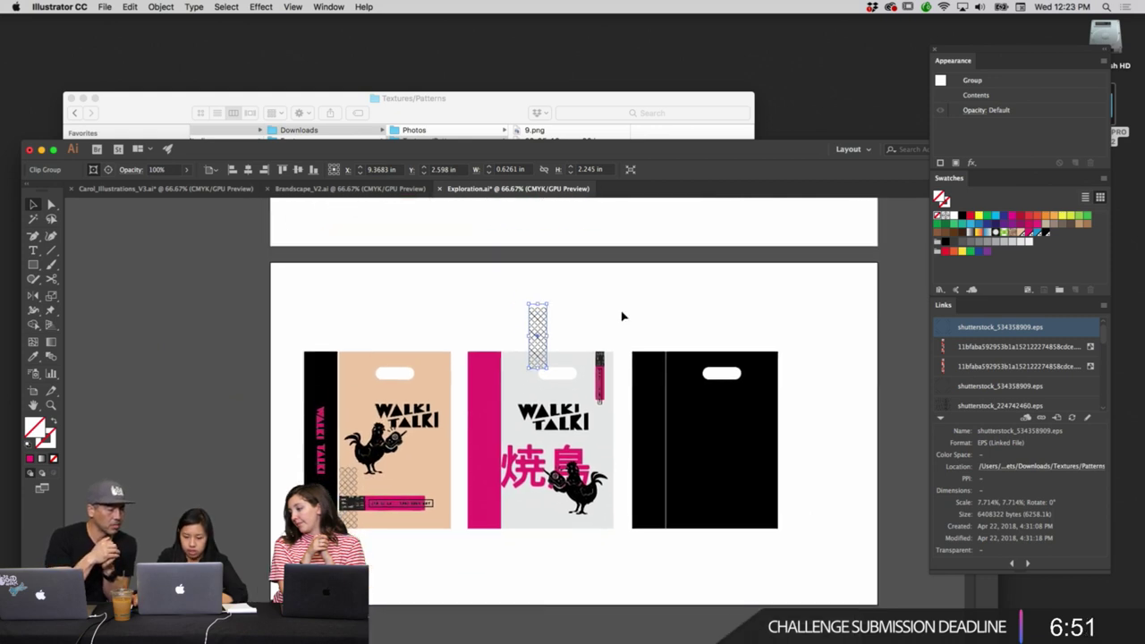
Move the lattice pattern strip onto the upper-left corner of the grey bag's magenta side panel.
click(549, 332)
drag(550, 332, 484, 380)
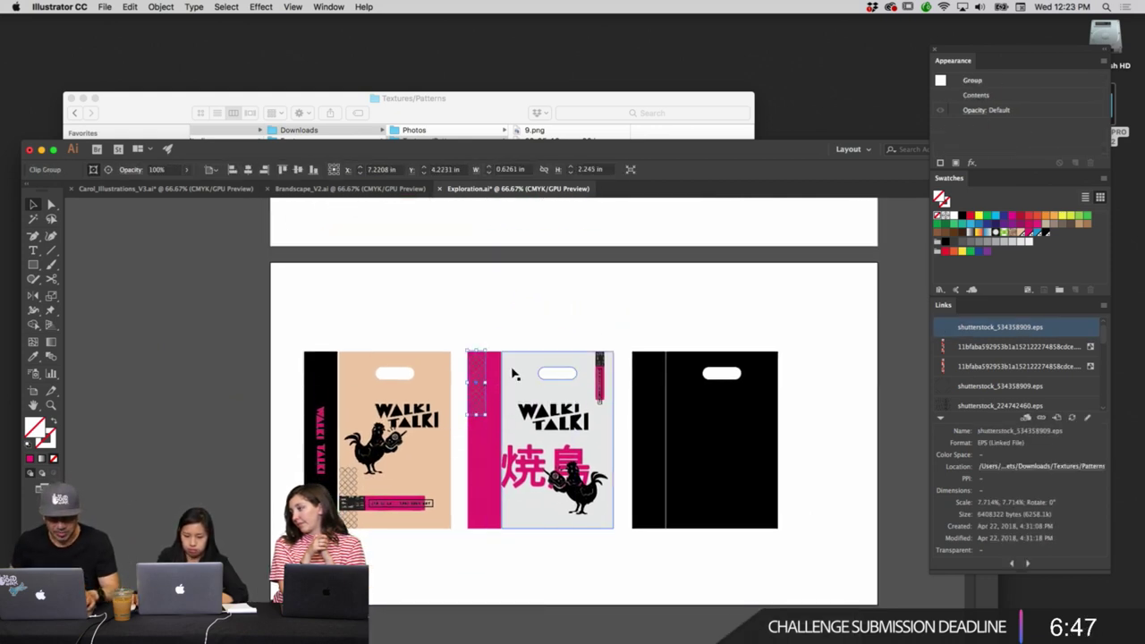
key(super+plus)
key(super+minus)
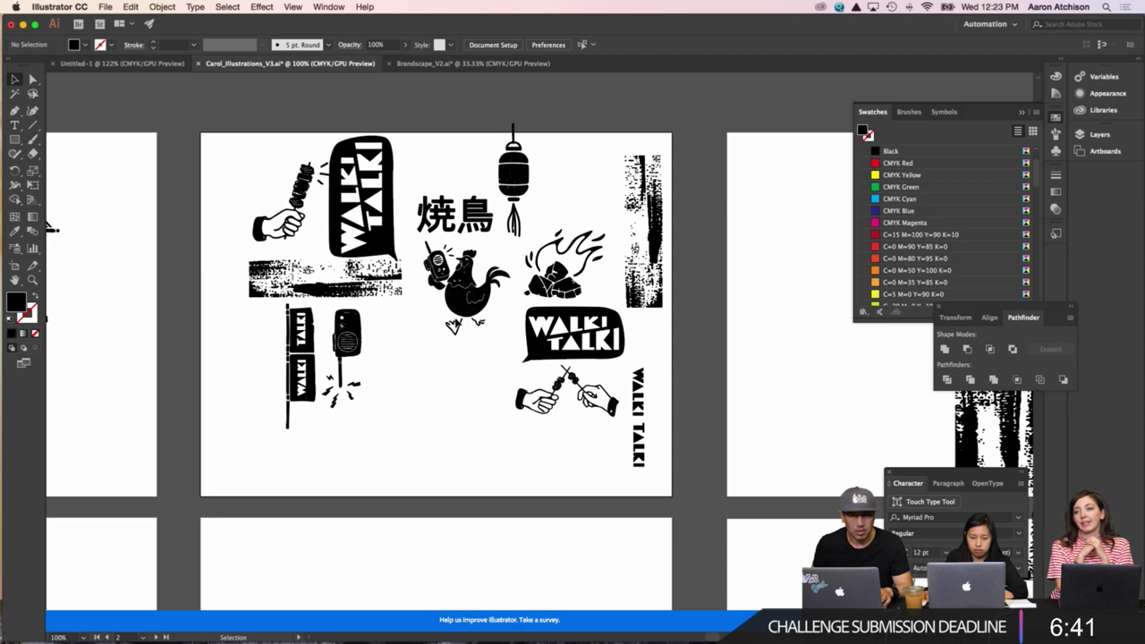
Shift the vertical brush texture strip left and slightly reposition the WALKI TALKI banner and vertical speech bubble.
scroll(478, 358, up, 1)
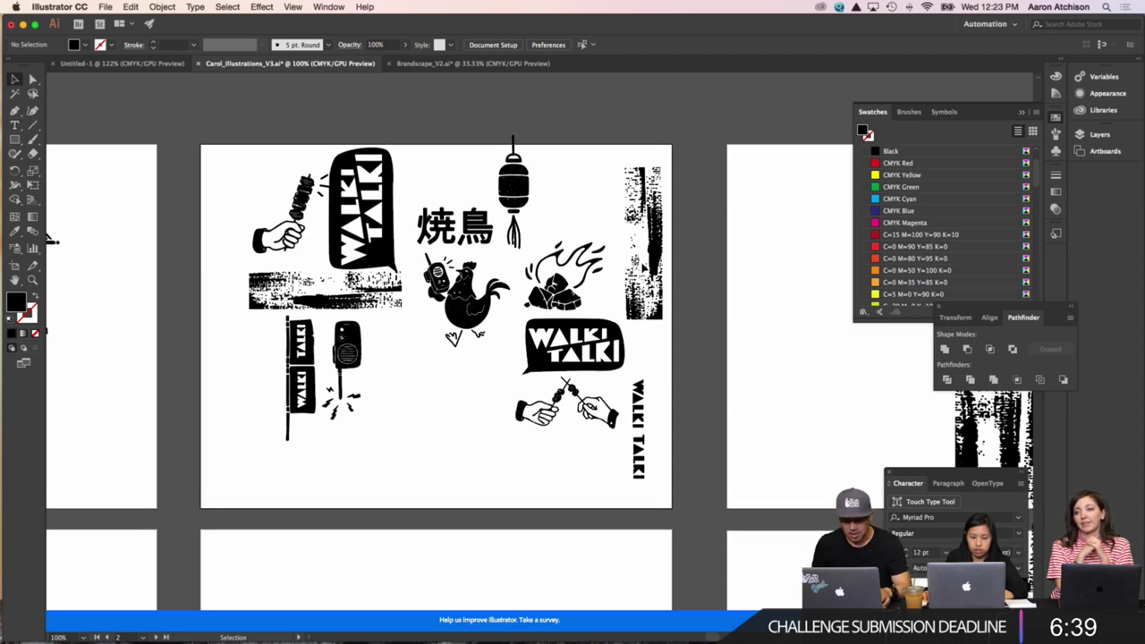
drag(638, 259, 657, 273)
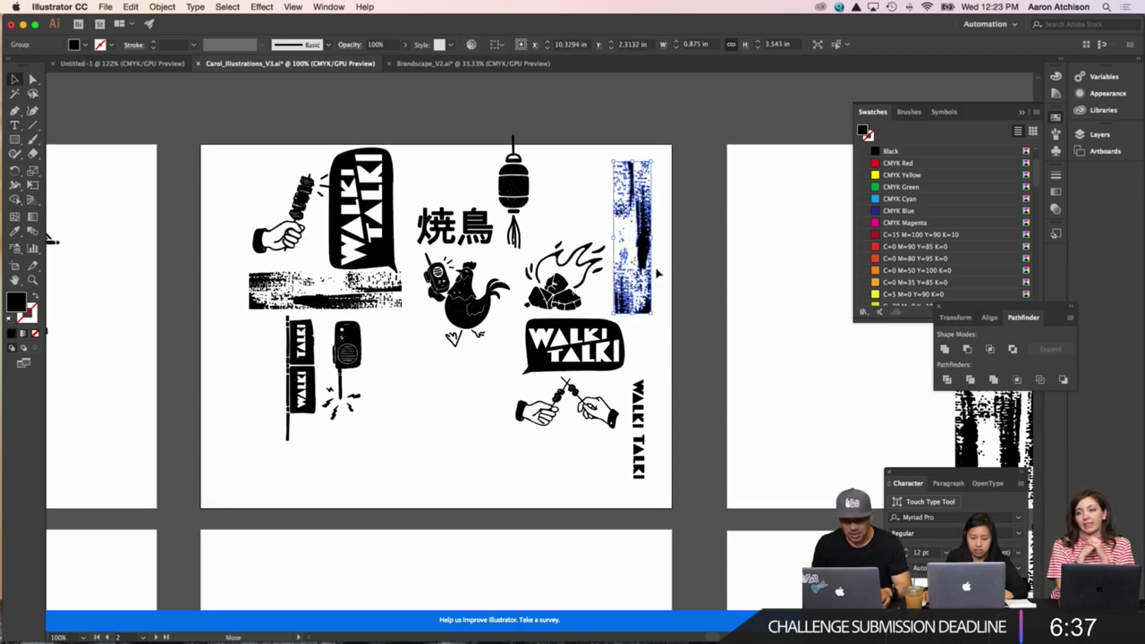
click(302, 349)
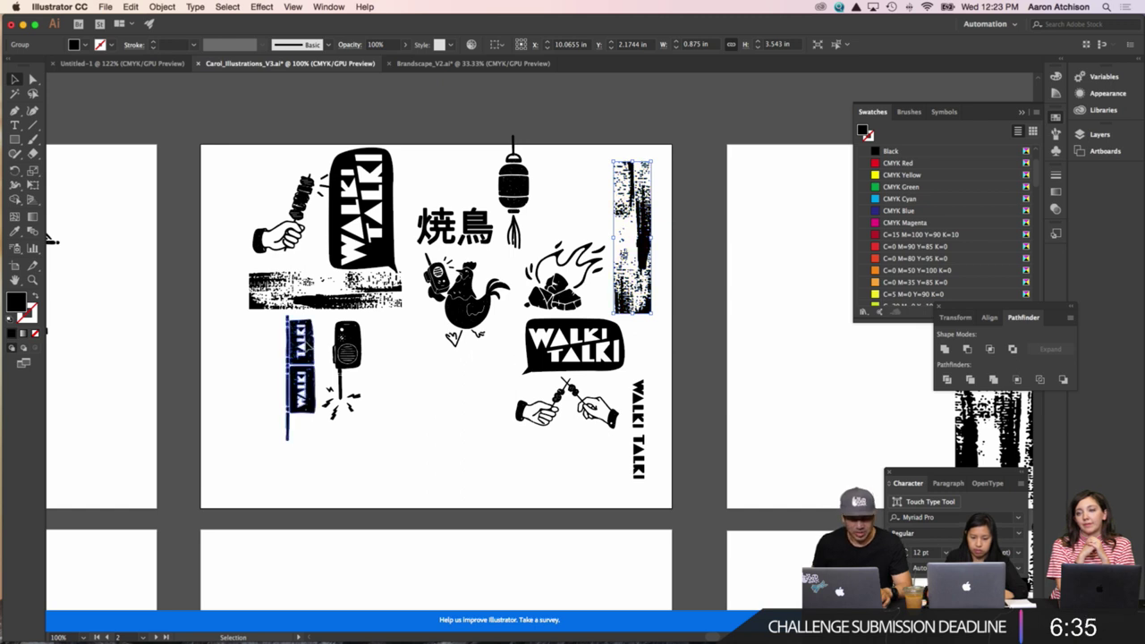
key(ctrl+z)
key(ctrl+z)
key(ctrl+z)
key(ctrl+z)
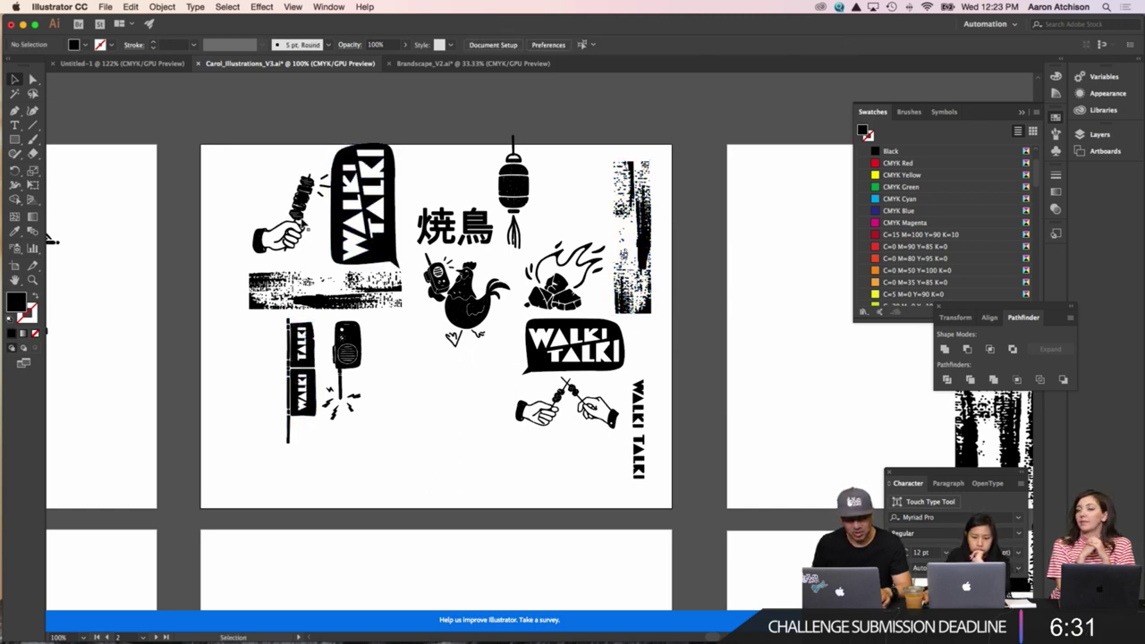
Move the vertical WALKI TALKI text up beneath the brush texture strip and nudge the rooster and kanji slightly left.
click(304, 224)
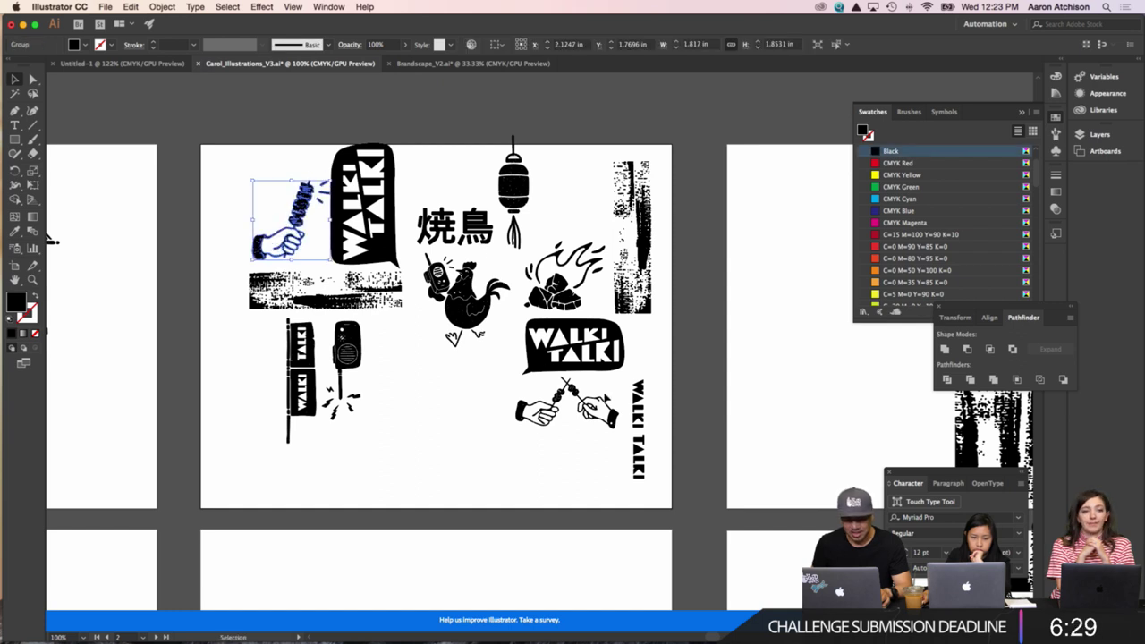
drag(640, 419, 641, 362)
click(621, 475)
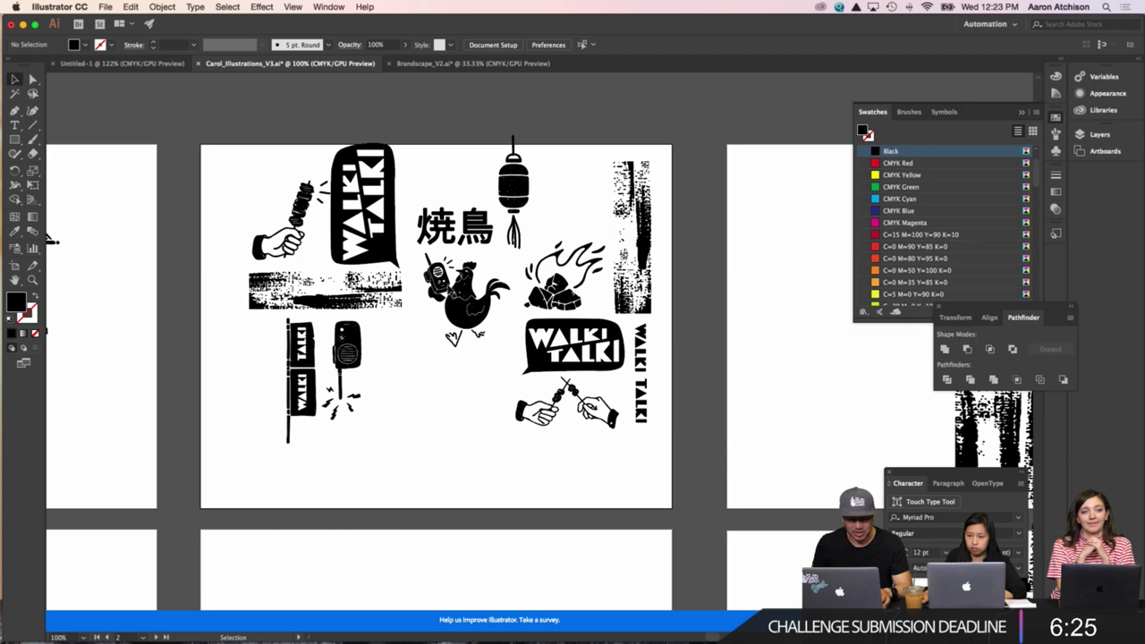
click(467, 285)
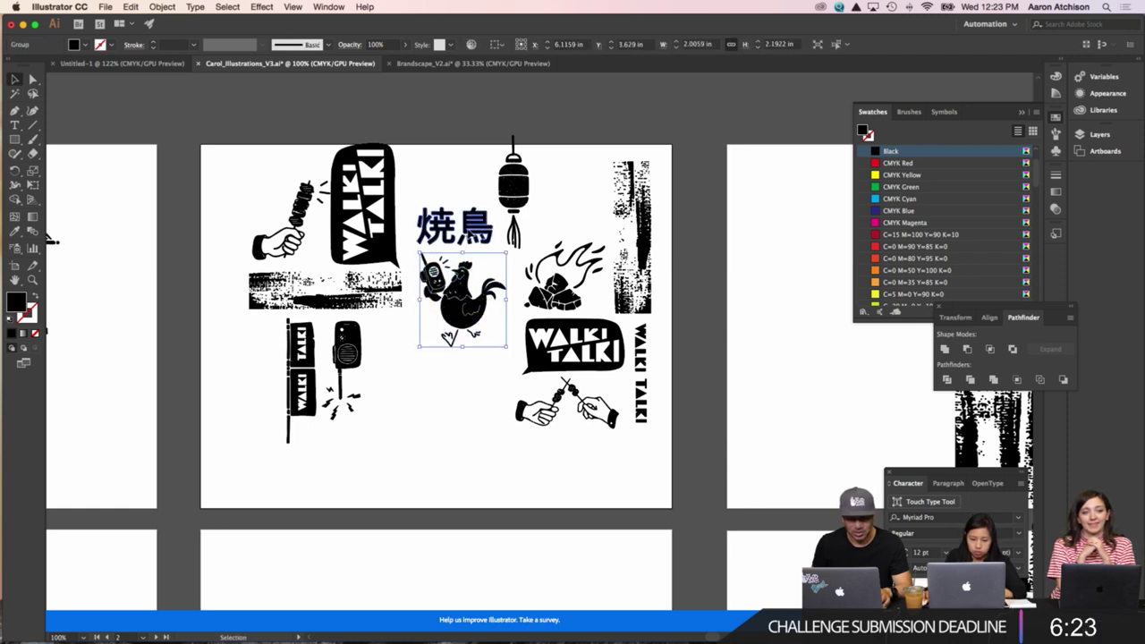
click(464, 231)
Duplicate the walkie-talkie skewer, turn the copy horizontal and place it between the lantern and the brush texture strip.
drag(351, 362, 422, 437)
click(403, 398)
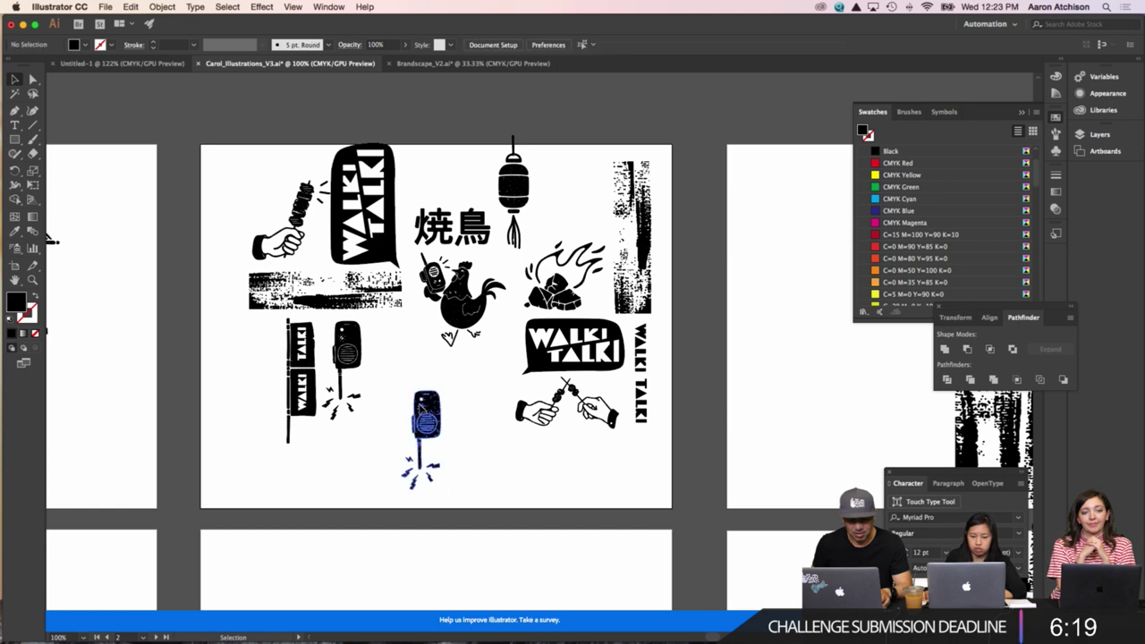
click(418, 407)
drag(397, 385, 528, 483)
drag(428, 440, 592, 214)
click(51, 240)
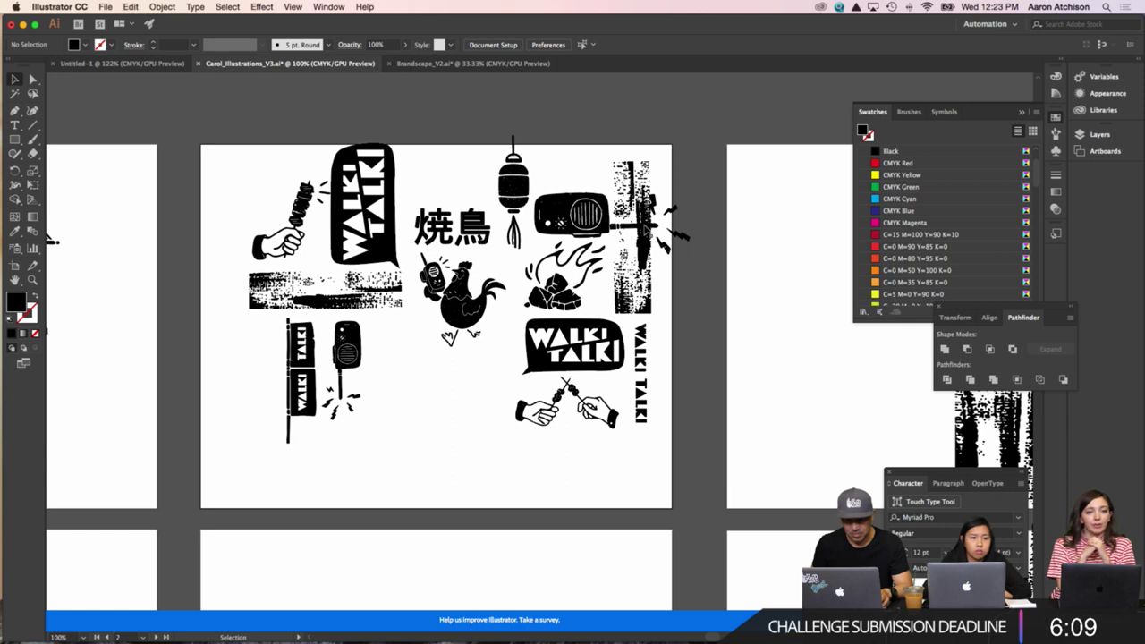
Scale down the horizontal walkie-talkie skewer beside the lantern.
click(645, 230)
click(682, 240)
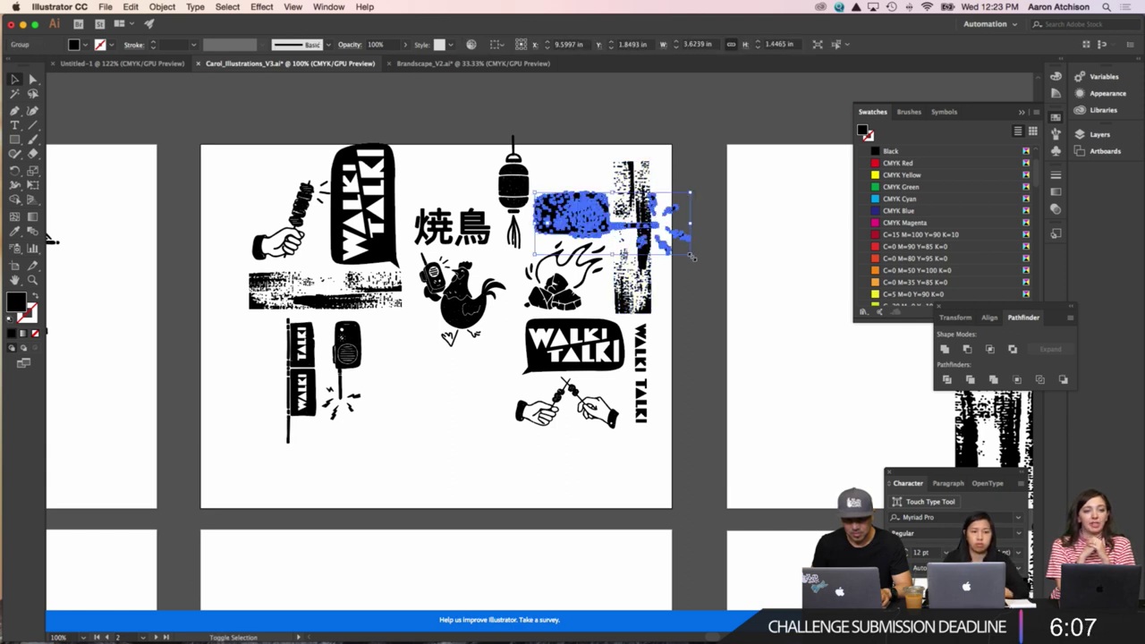
click(651, 262)
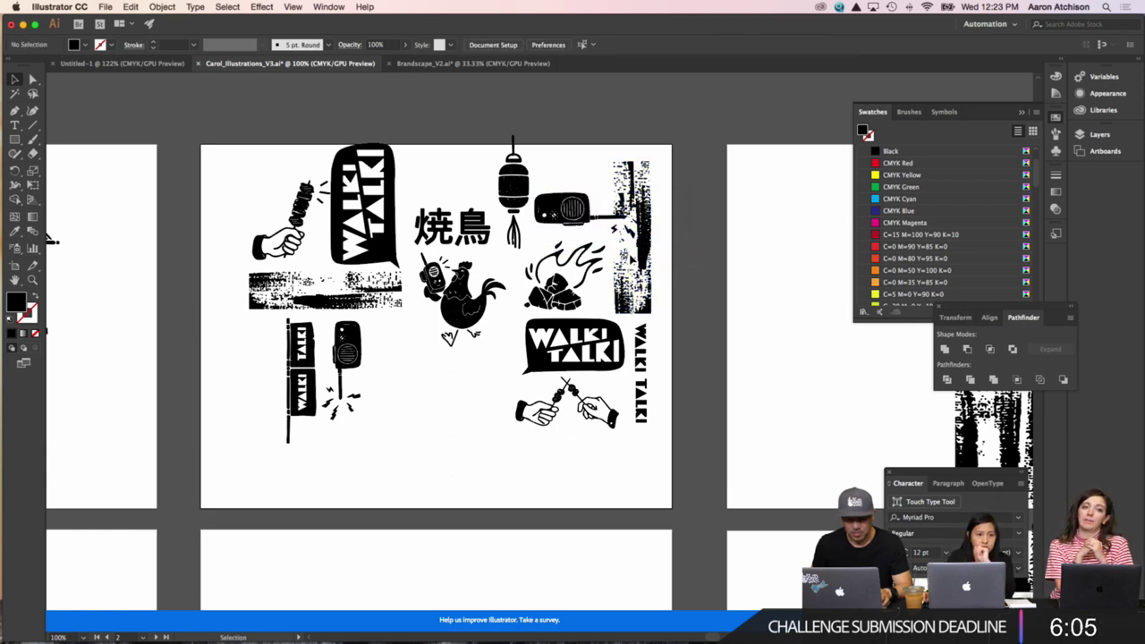
Nudge the horizontal walkie-talkie skewer slightly up and left, between the lantern and the vertical brush texture strip.
click(645, 260)
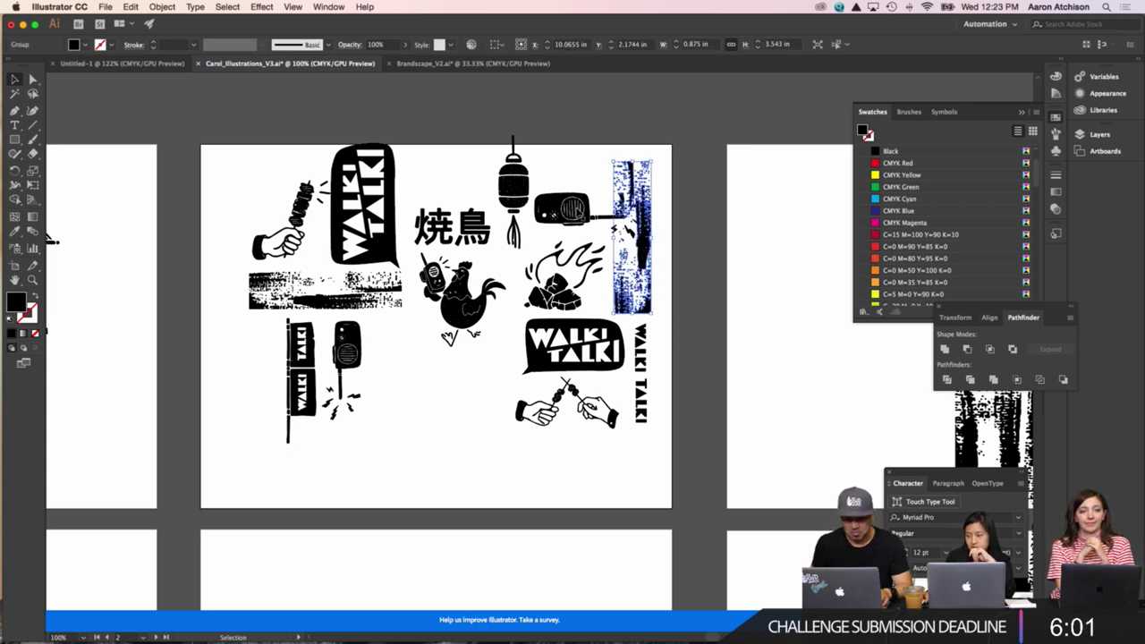
drag(573, 207, 565, 195)
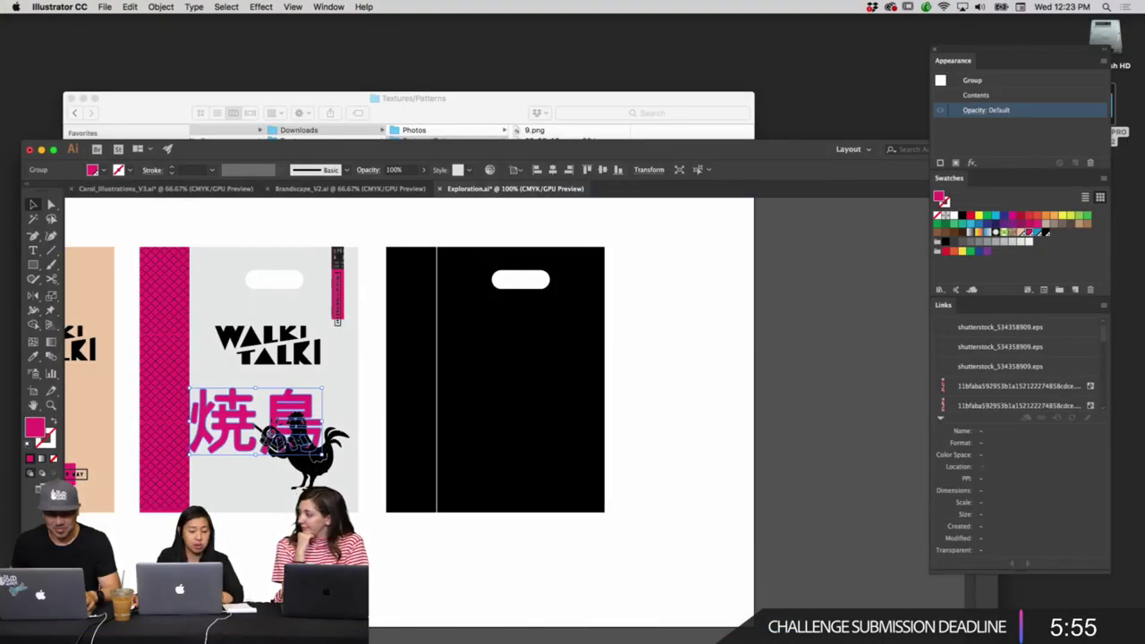
key(super+shift+a)
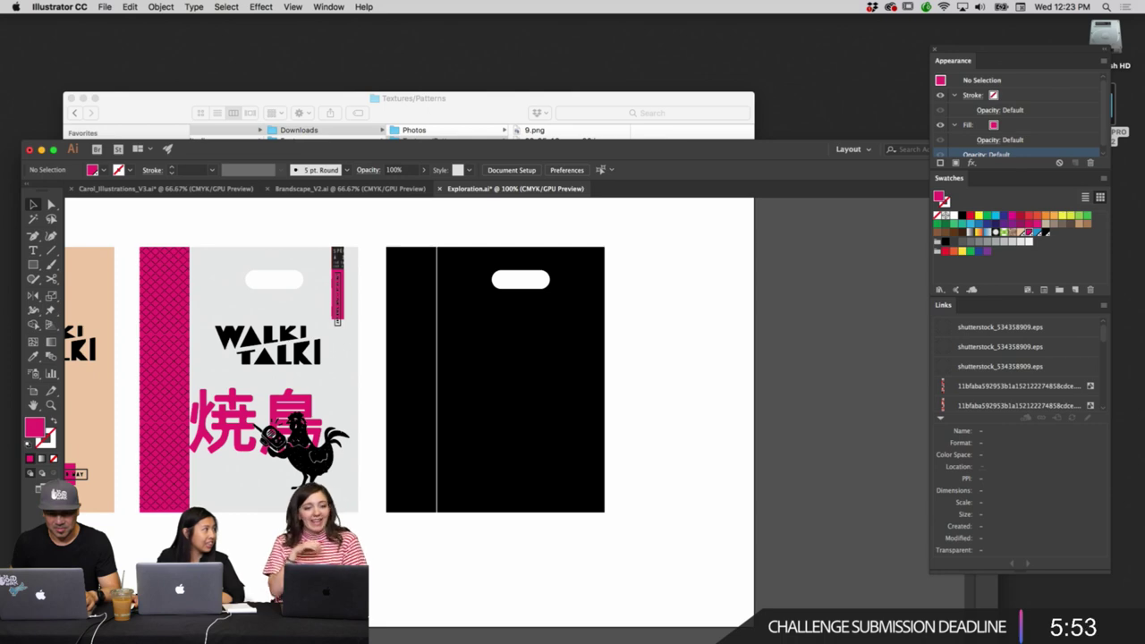
scroll(411, 412, down, 1)
scroll(412, 411, left, 4)
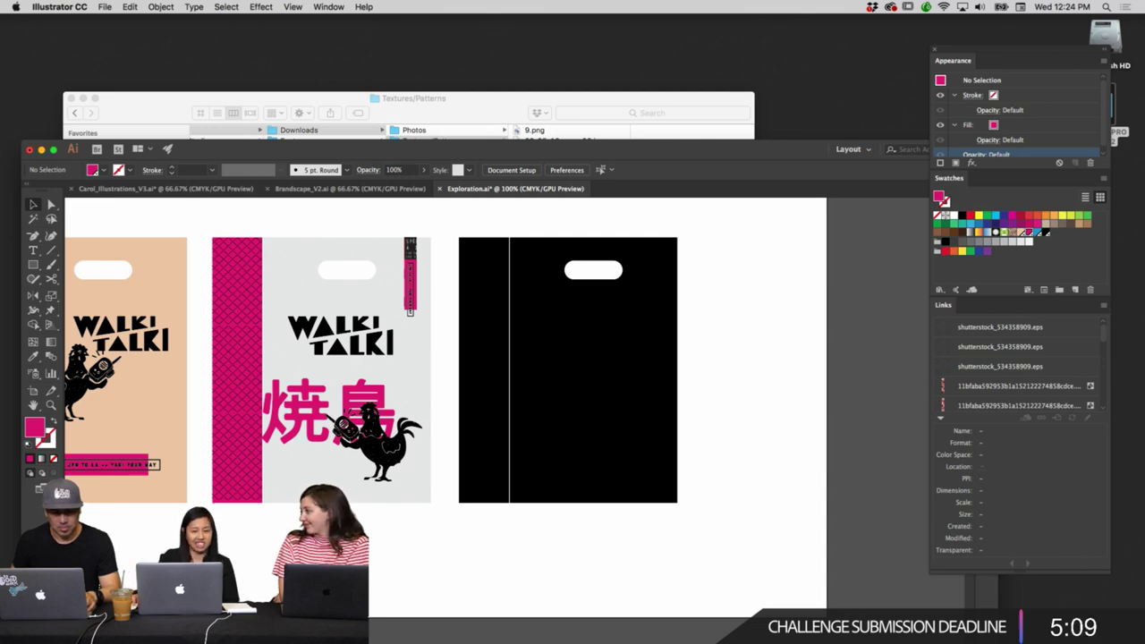
click(234, 461)
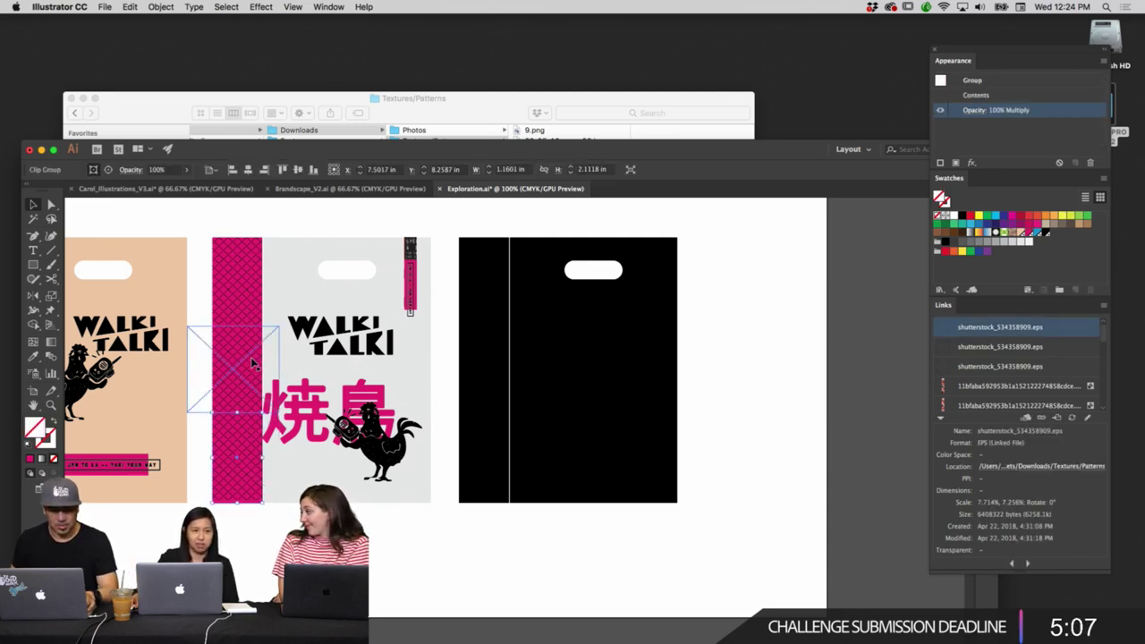
key(super+shift+a)
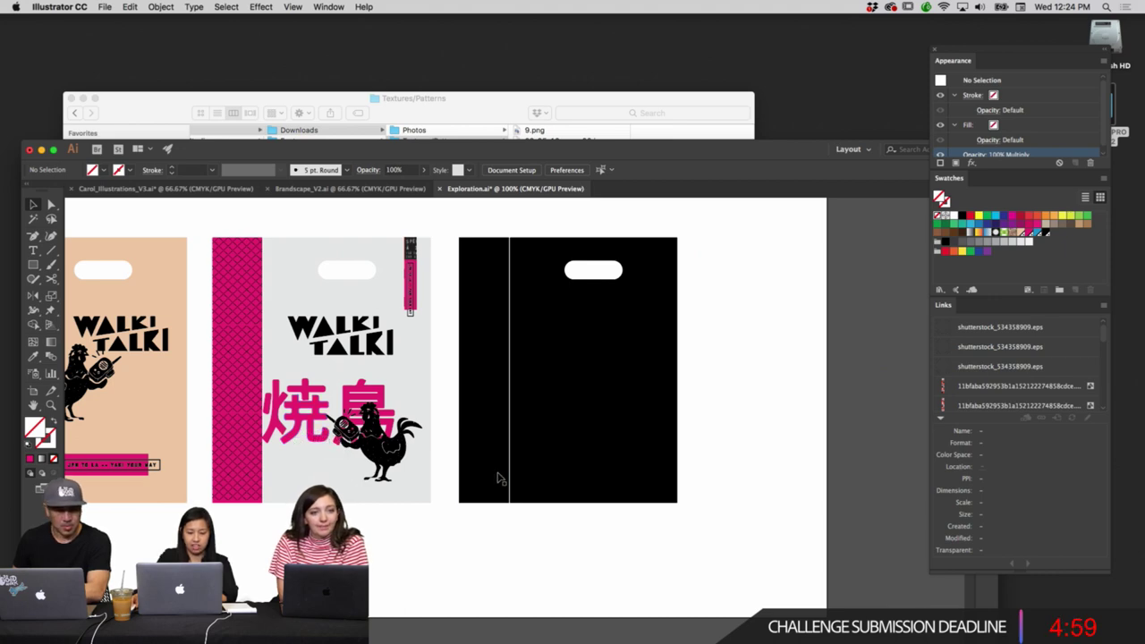
drag(510, 524, 490, 531)
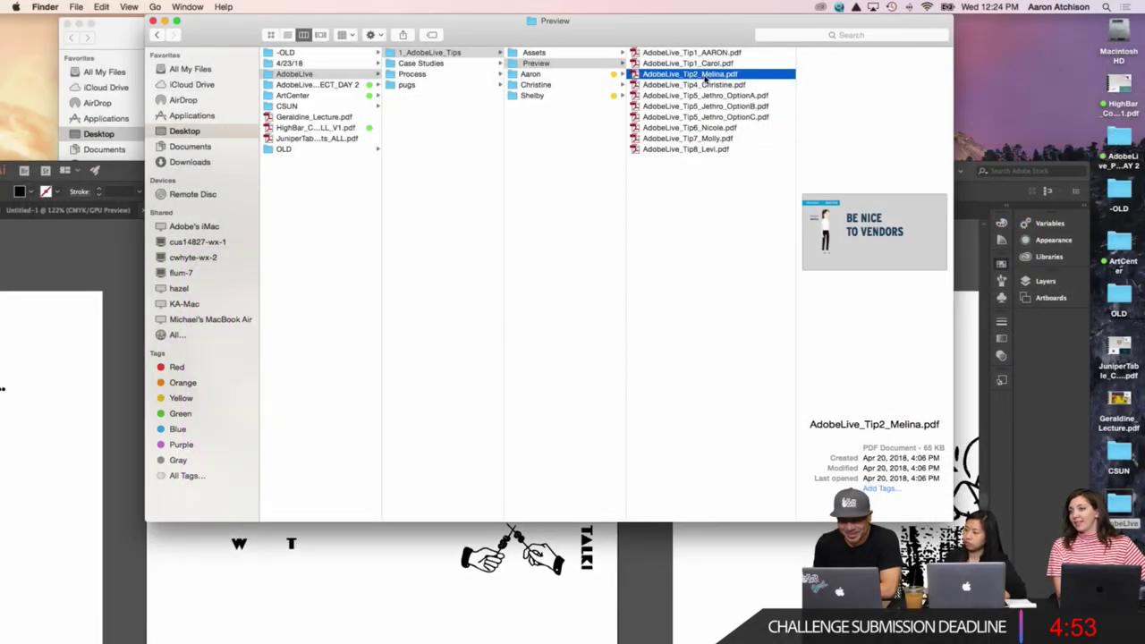
Open the Design Tip #2 PDF in Acrobat and show it in full screen mode.
double_click(705, 78)
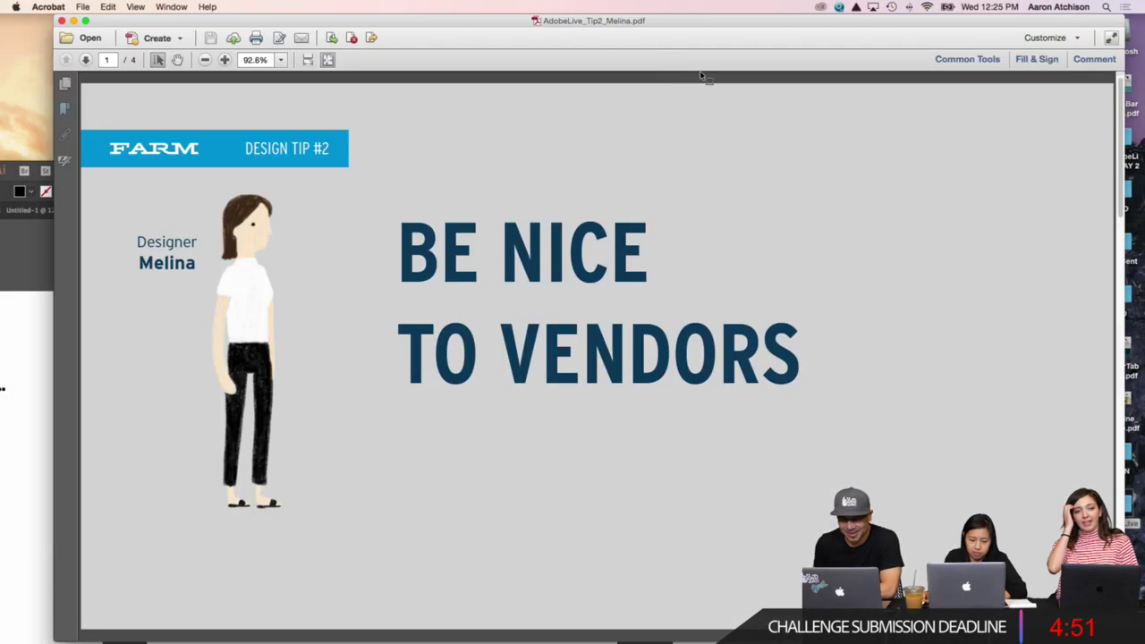
click(135, 6)
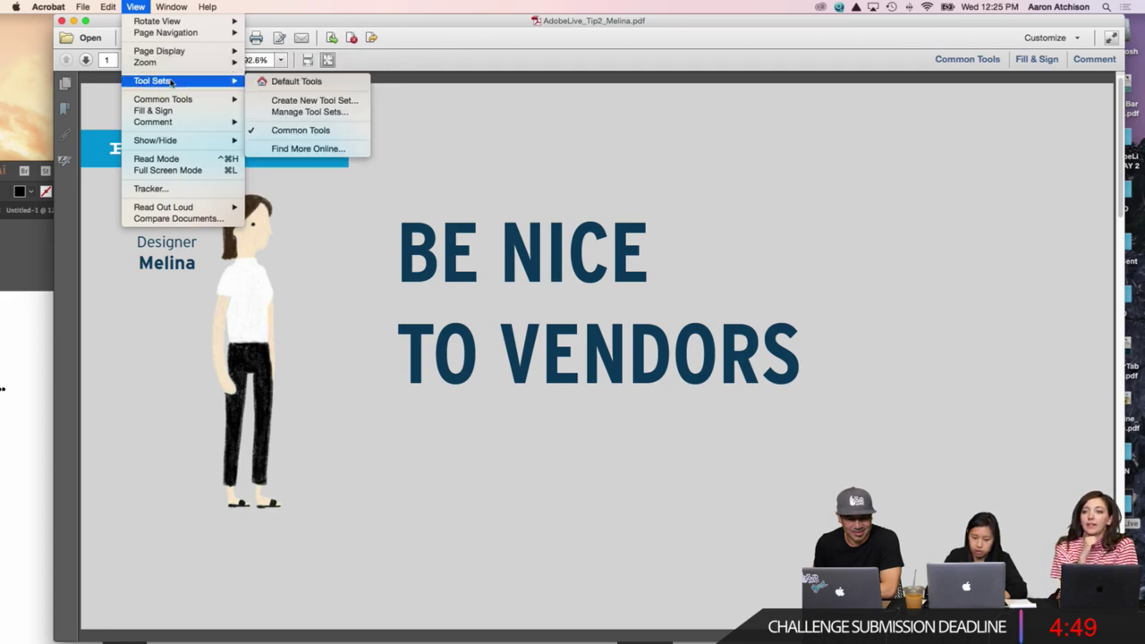
click(162, 170)
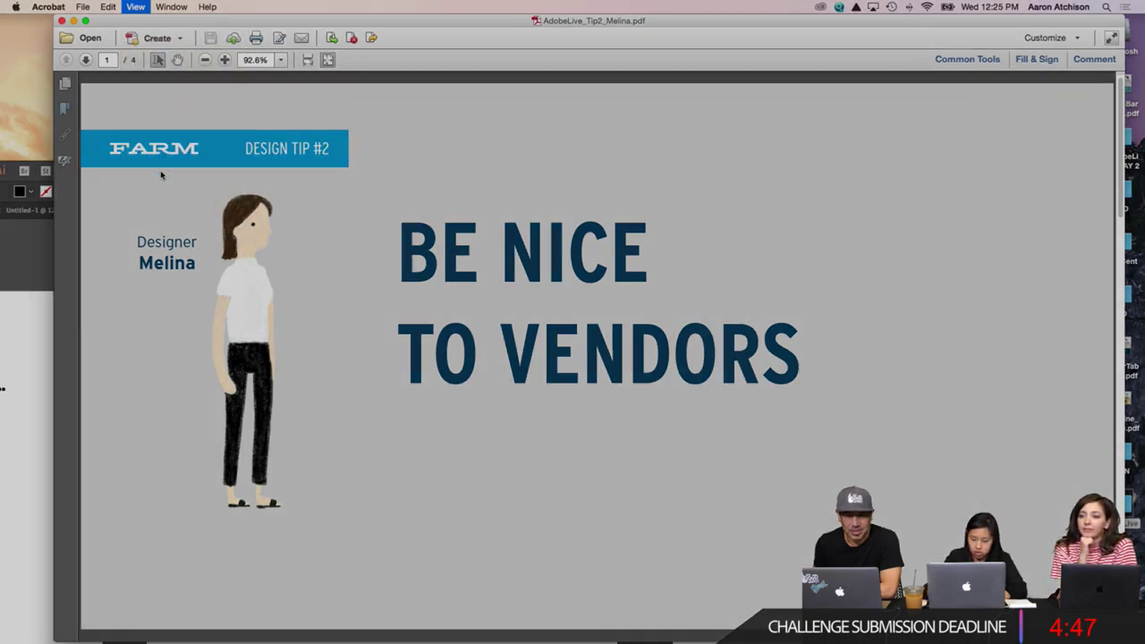
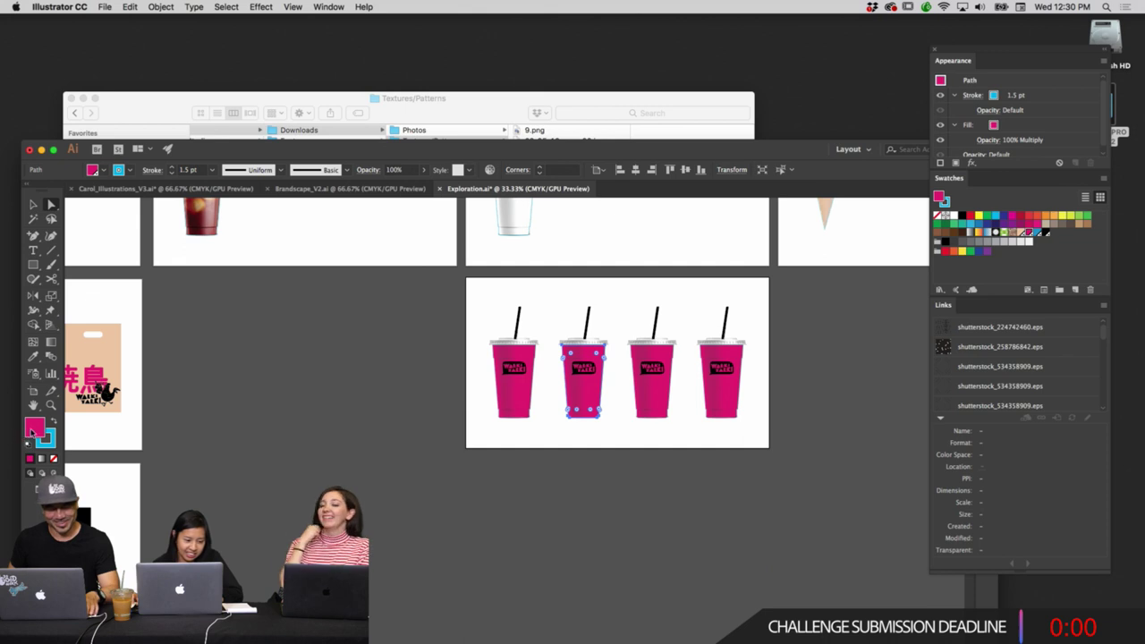
Give the second cup a cyan fill and no stroke.
click(53, 459)
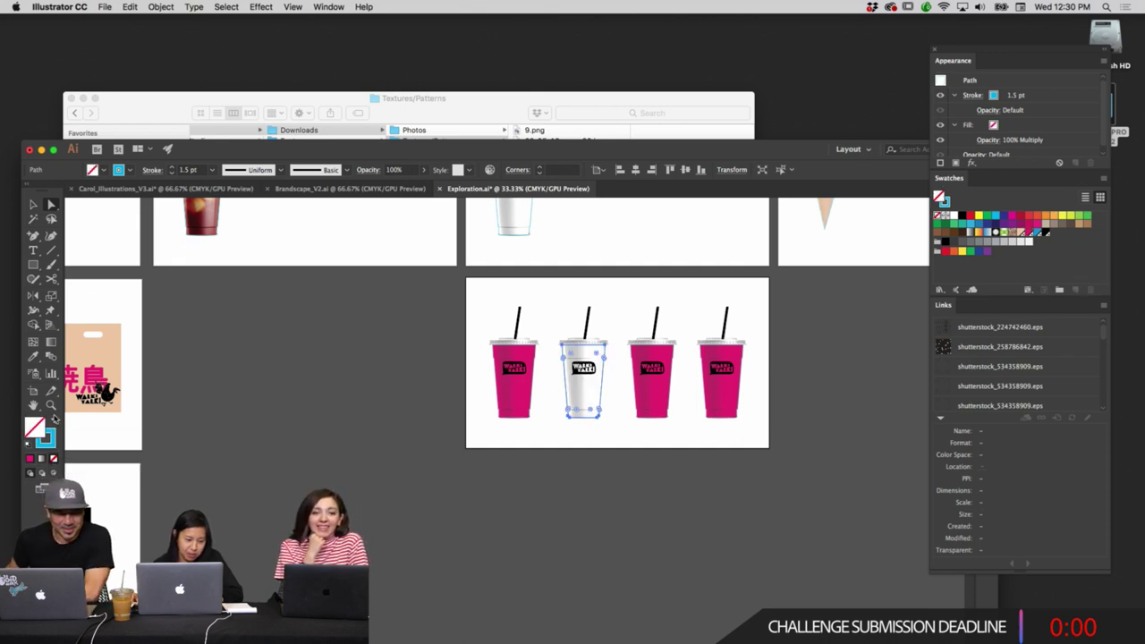
click(53, 424)
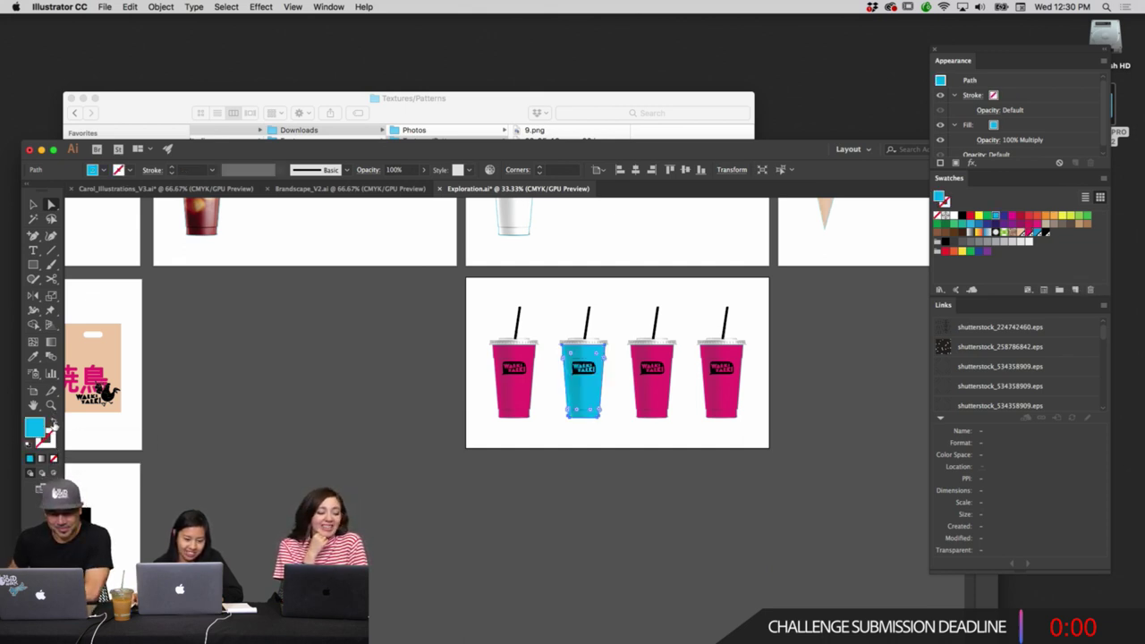
click(629, 490)
Review the shopping bag designs and brand composition alongside the cup artboard.
scroll(532, 519, left, 5)
scroll(532, 519, up, 2)
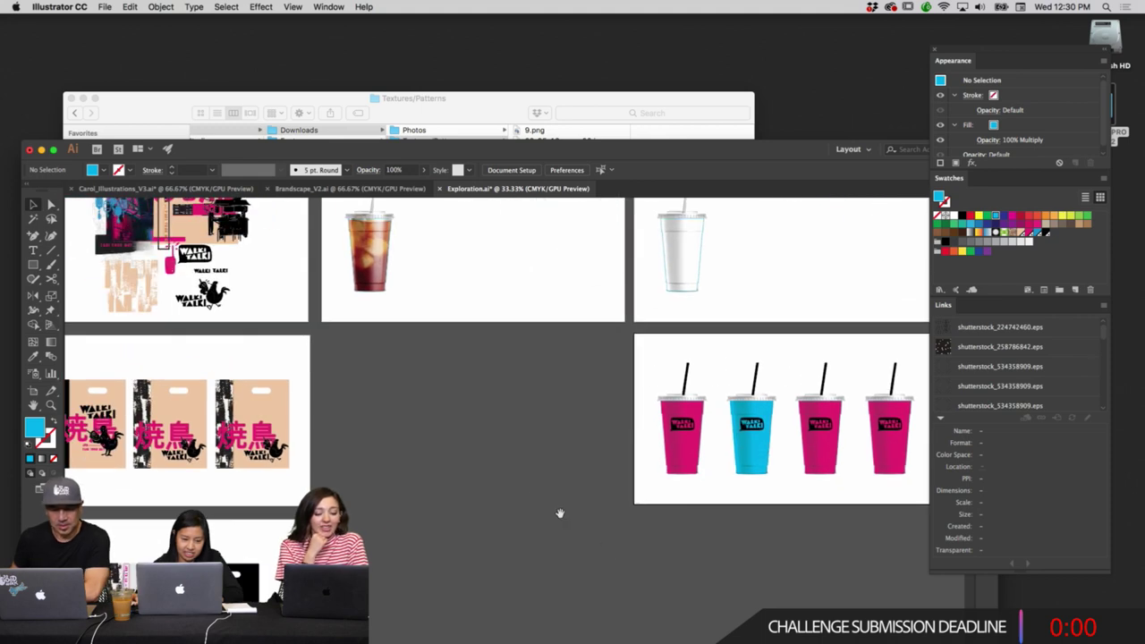
scroll(515, 471, up, 2)
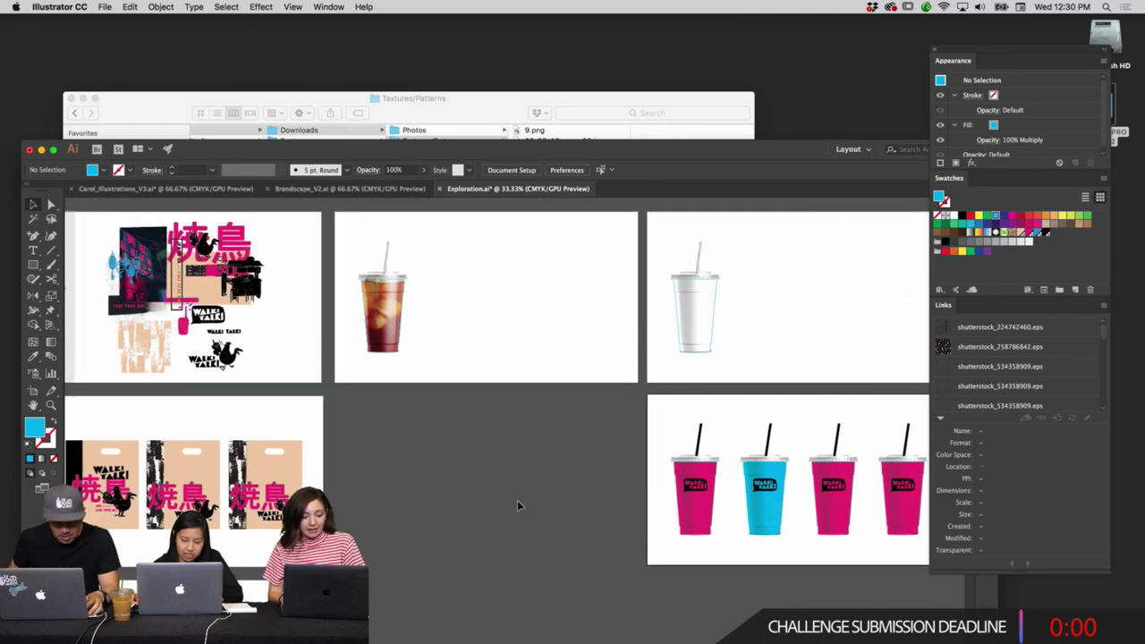
scroll(527, 473, left, 5)
scroll(527, 474, up, 1)
drag(502, 512, 573, 406)
scroll(607, 407, down, 4)
scroll(608, 407, left, 2)
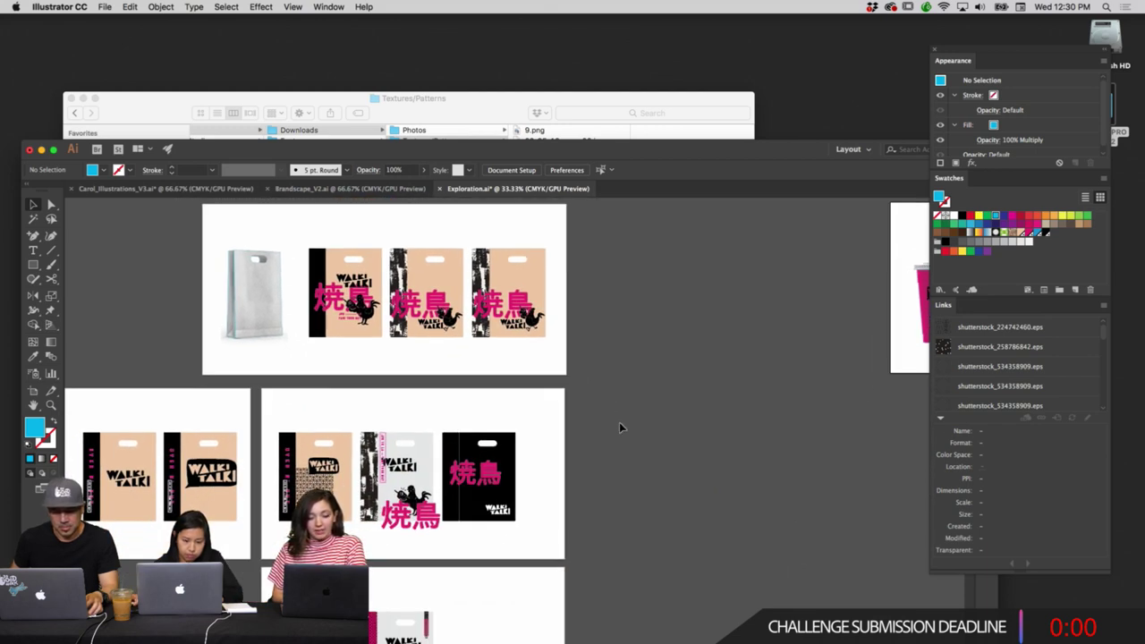
scroll(619, 424, up, 1)
scroll(618, 424, right, 5)
scroll(617, 424, up, 5)
scroll(617, 424, right, 3)
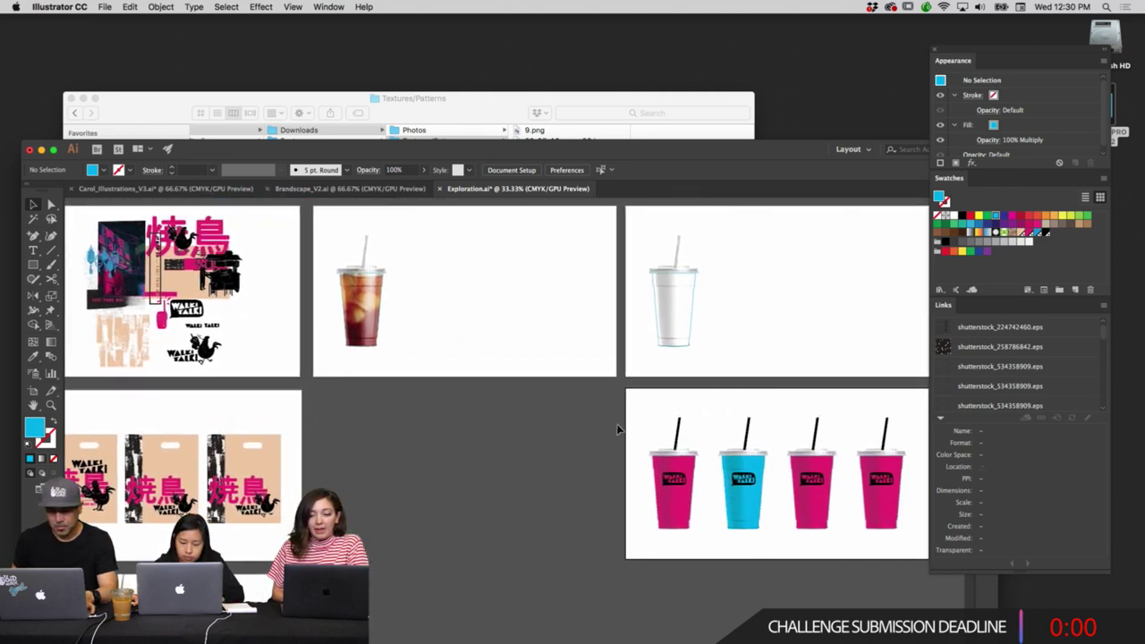
Recolor the second cup with the beige sampled from the brand composition using the Eyedropper.
key(a)
click(738, 503)
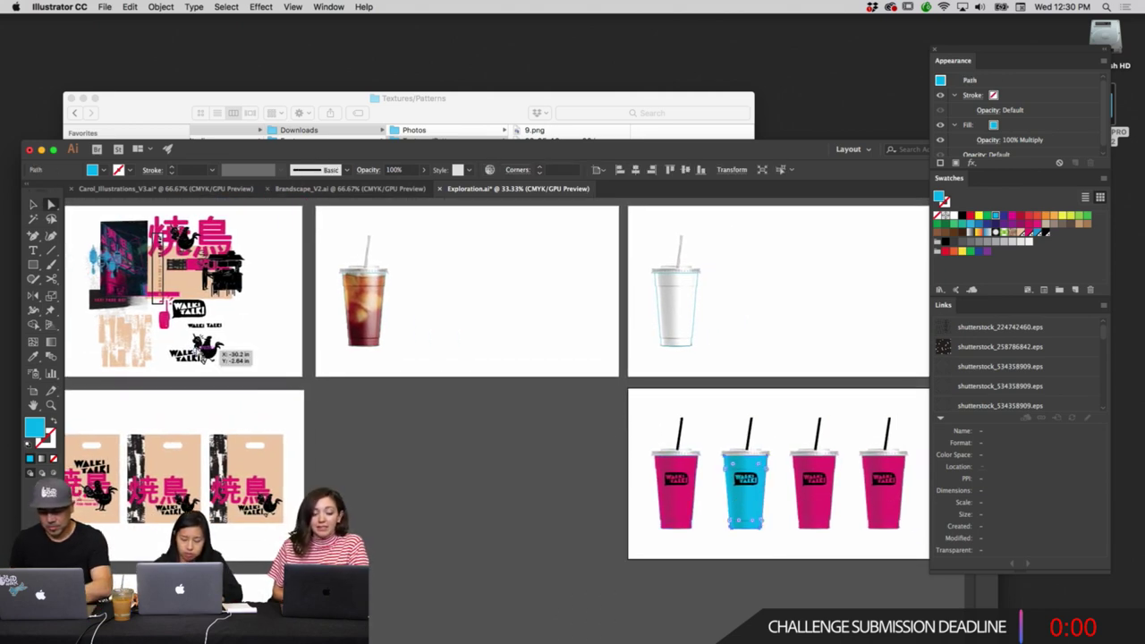
key(i)
click(204, 273)
scroll(540, 489, right, 2)
scroll(540, 489, right, 2)
key(super+shift+a)
key(b)
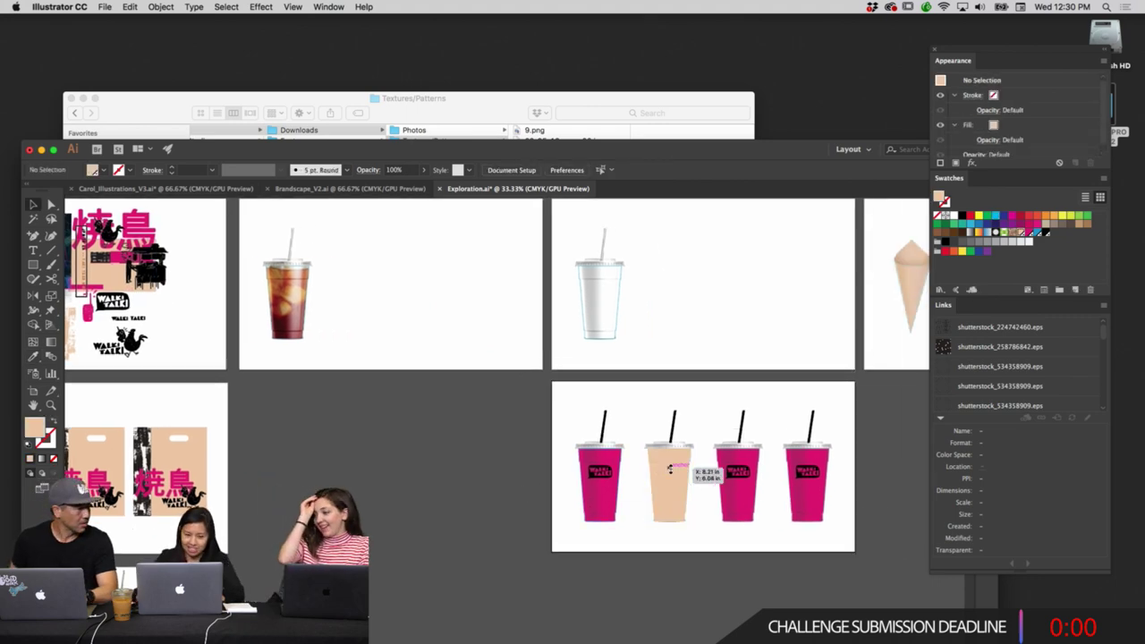
Copy the magenta kanji from the brand composition and paste it below the beige cup on the cup artboard.
scroll(496, 468, left, 10)
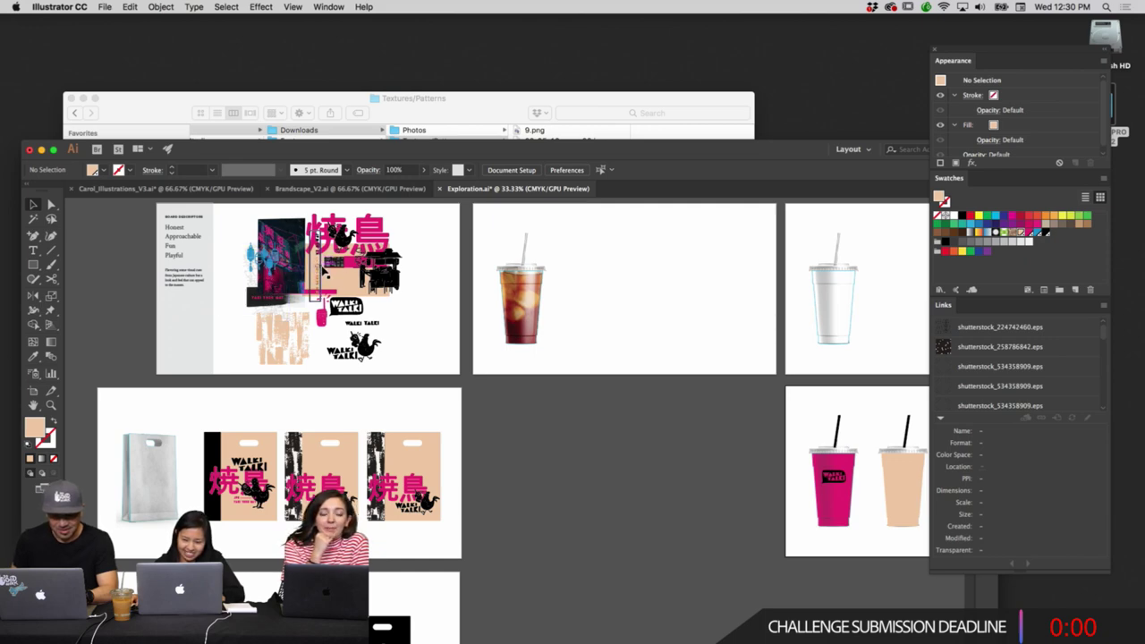
click(376, 224)
scroll(252, 315, right, 13)
scroll(252, 315, down, 3)
scroll(252, 315, right, 5)
key(ctrl+v)
Set the blending mode of the beige cup's fill to Multiply so the cup's shading shows through.
click(514, 409)
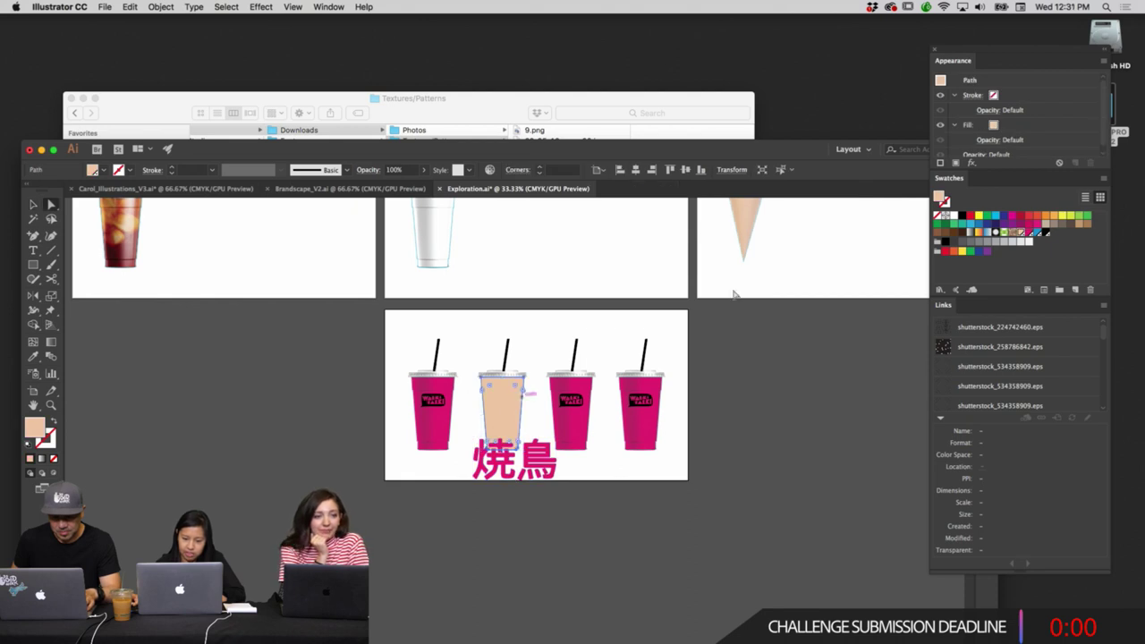
click(988, 139)
click(894, 166)
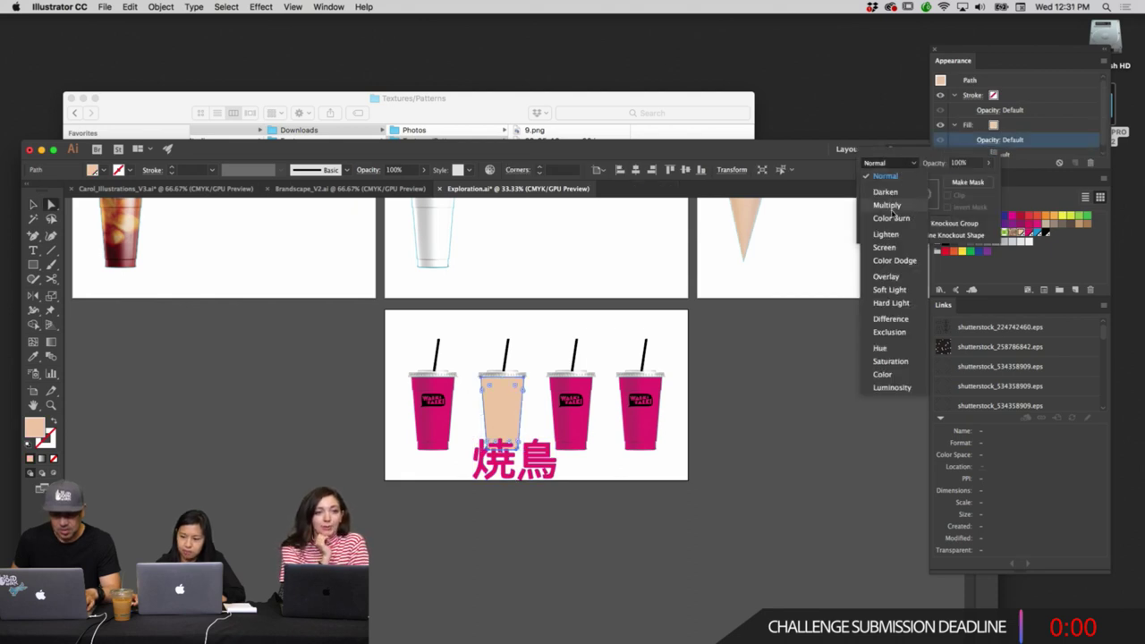
click(895, 205)
click(802, 445)
key(ctrl+=)
key(ctrl+=)
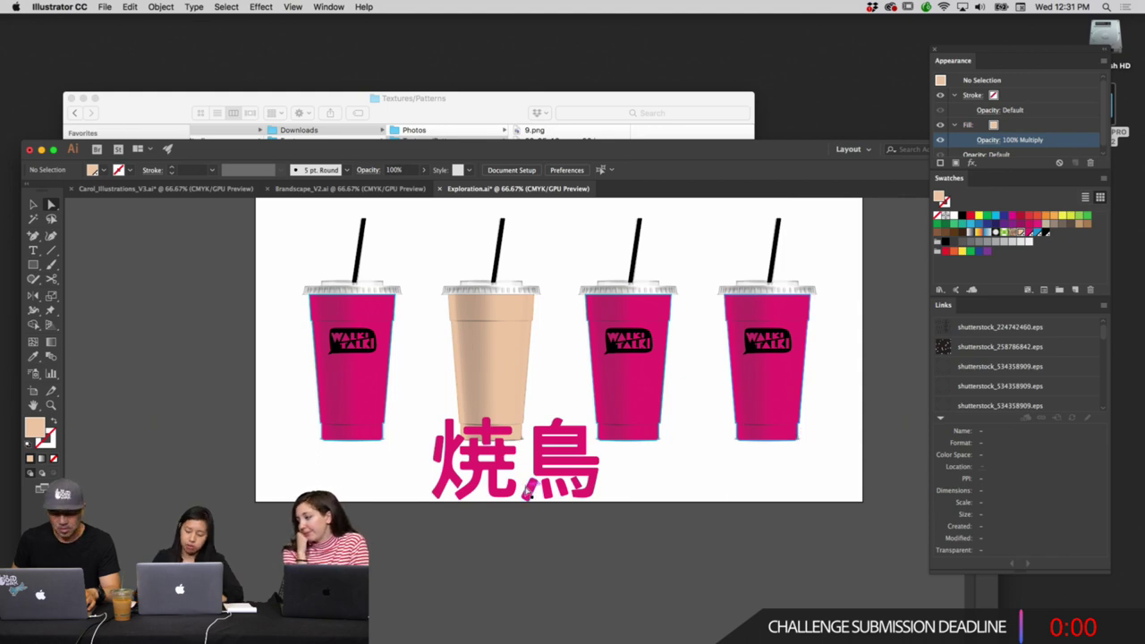
Move the four-cup artboard beside the artboard holding the beige, grey and black bags.
key(ctrl+minus)
key(ctrl+minus)
key(ctrl+minus)
drag(407, 508, 614, 443)
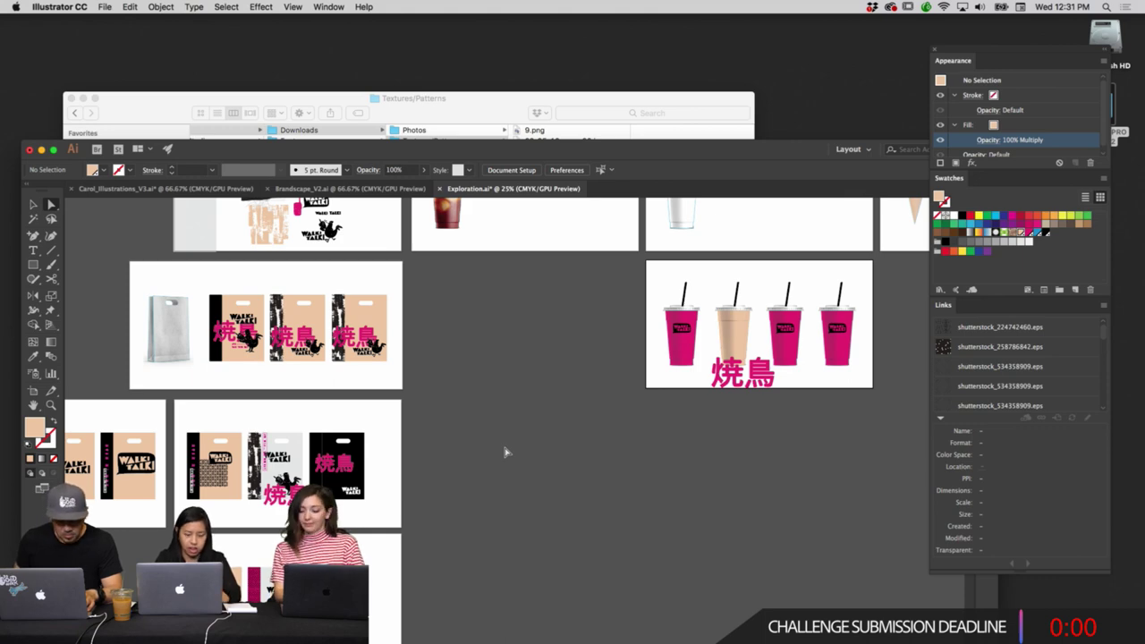
scroll(519, 470, left, 2)
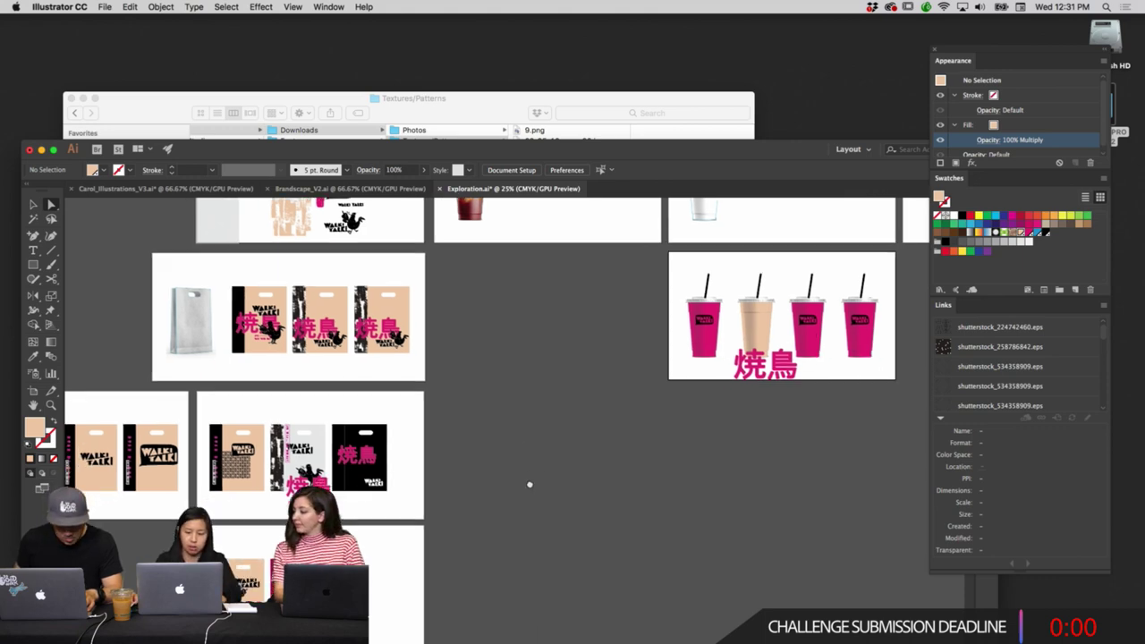
click(33, 391)
drag(713, 281, 480, 421)
scroll(549, 492, down, 2)
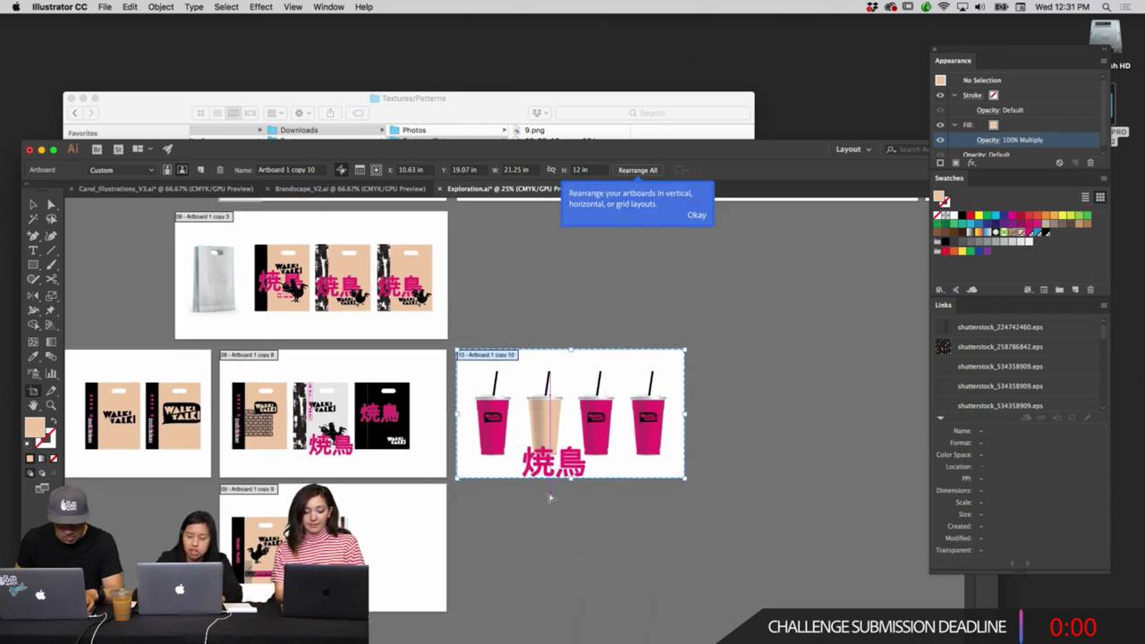
scroll(550, 491, up, 3)
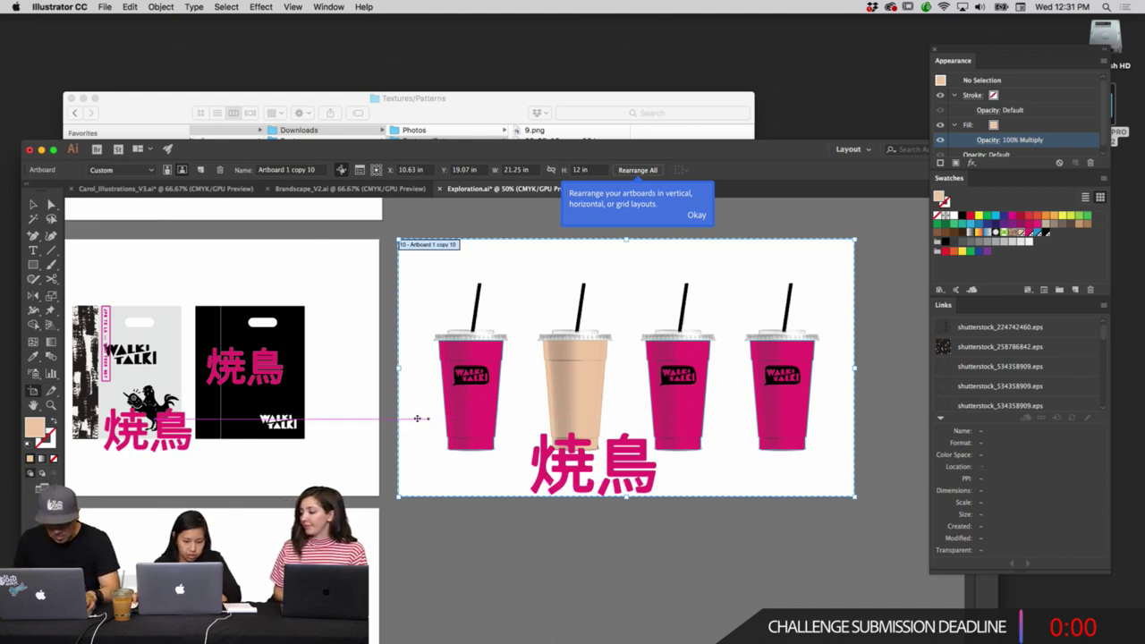
scroll(456, 473, left, 3)
scroll(456, 472, up, 2)
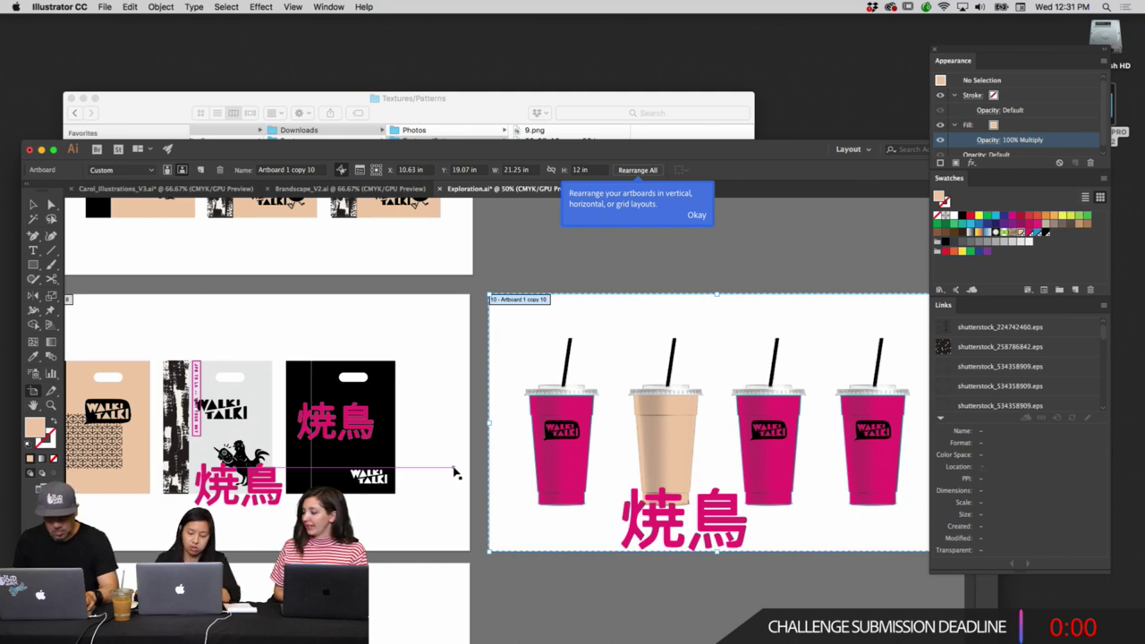
key(super+minus)
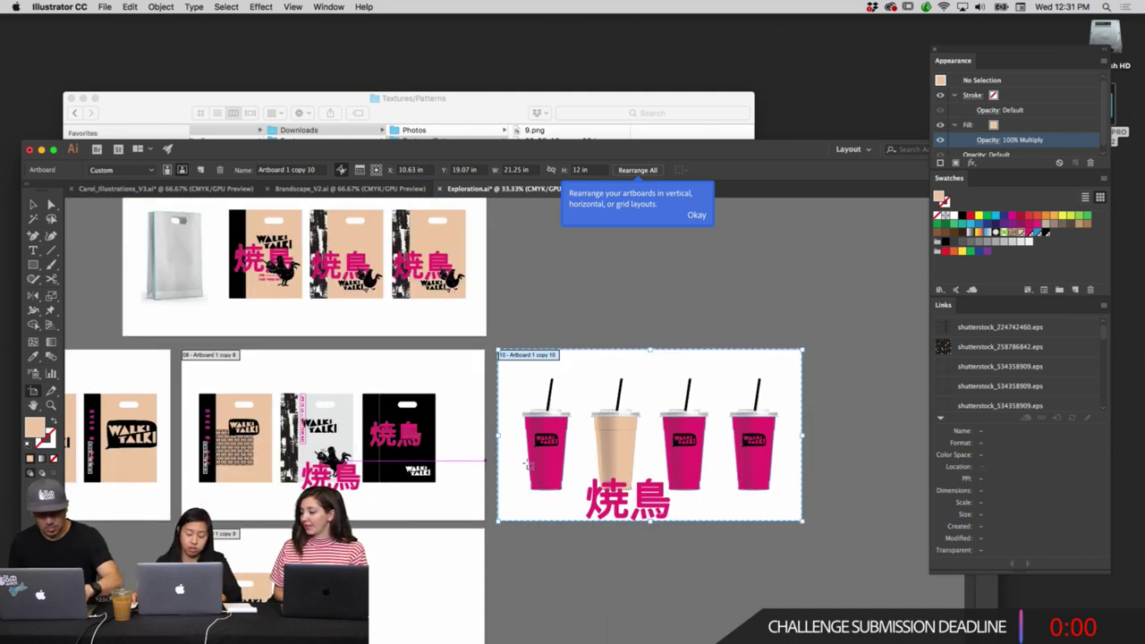
key(Escape)
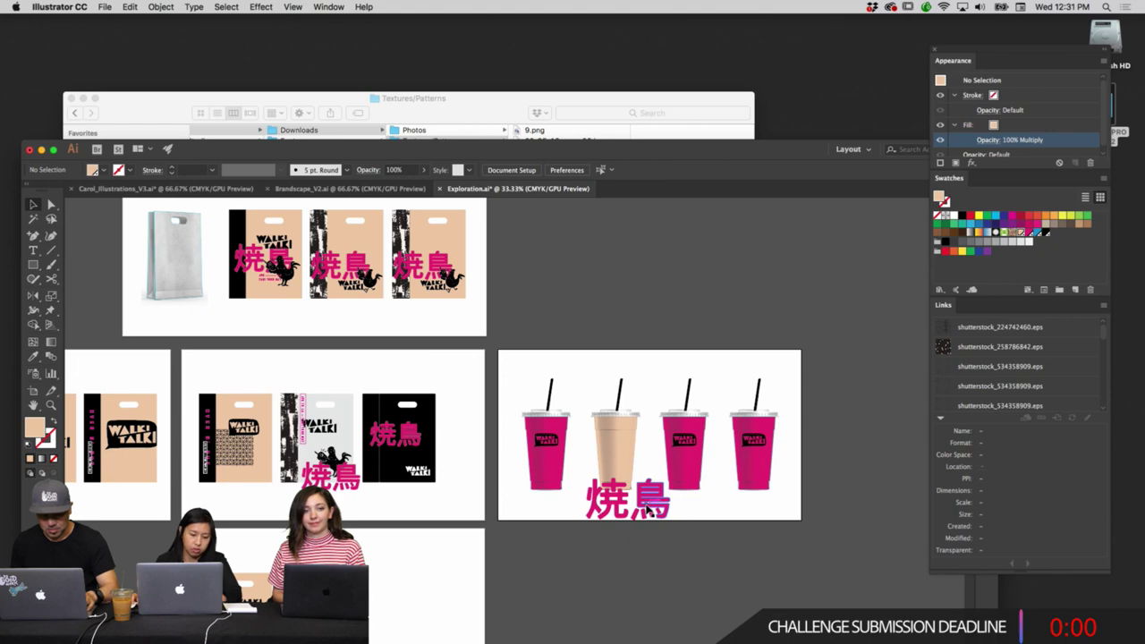
Move the four-cup artboard back directly beneath the white cup artboard.
scroll(658, 528, right, 2)
scroll(658, 528, down, 1)
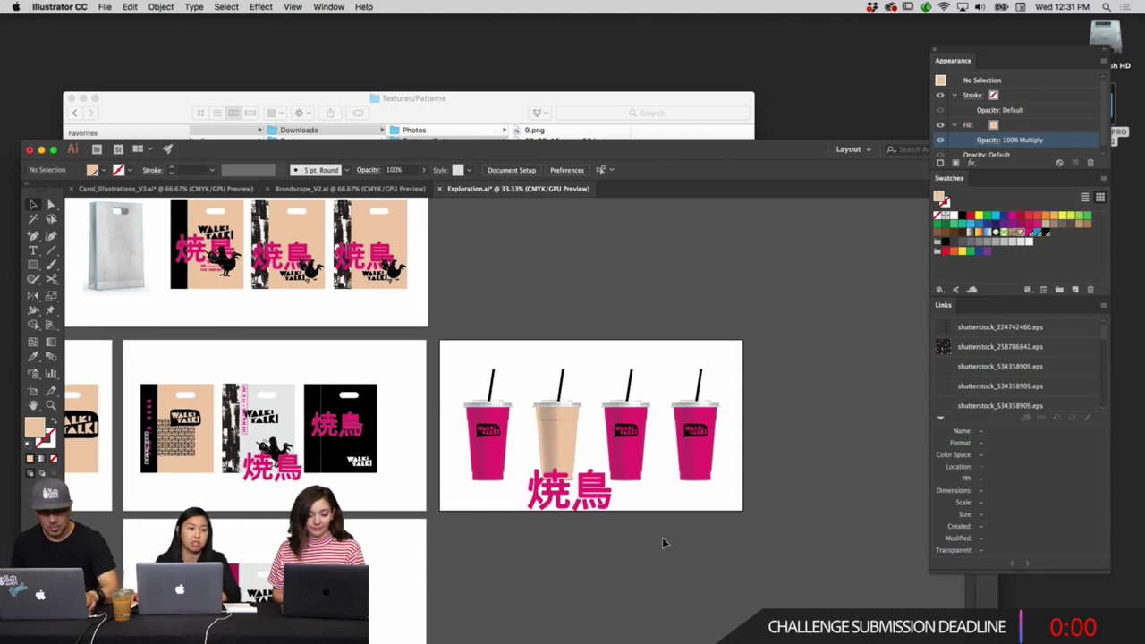
key(super+minus)
drag(662, 535, 450, 629)
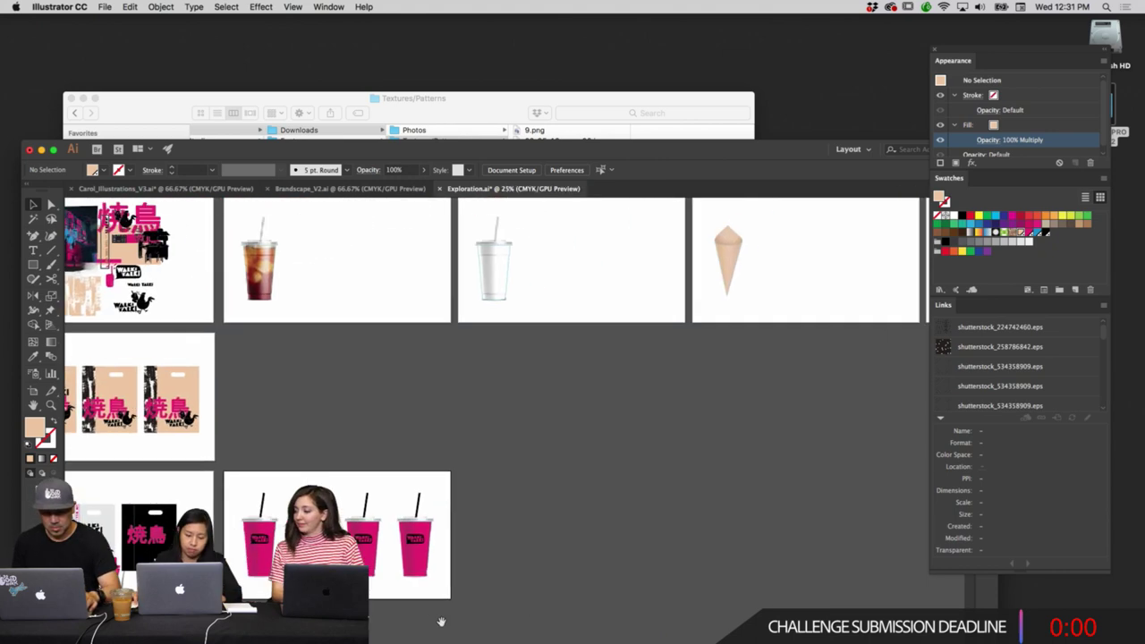
click(33, 391)
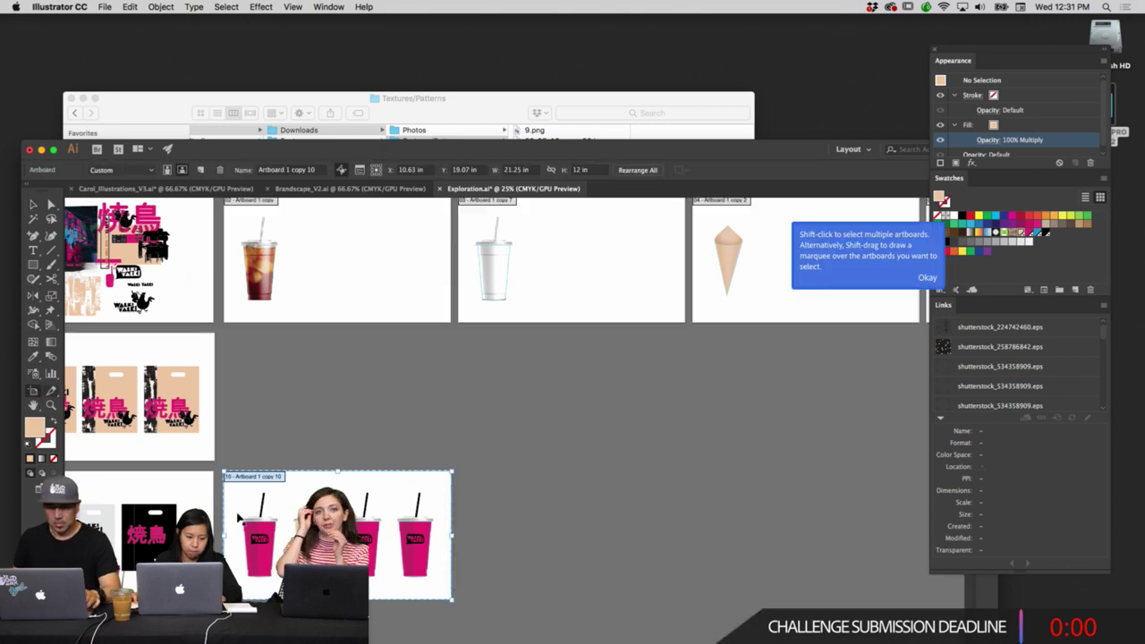
drag(300, 549, 534, 410)
key(Escape)
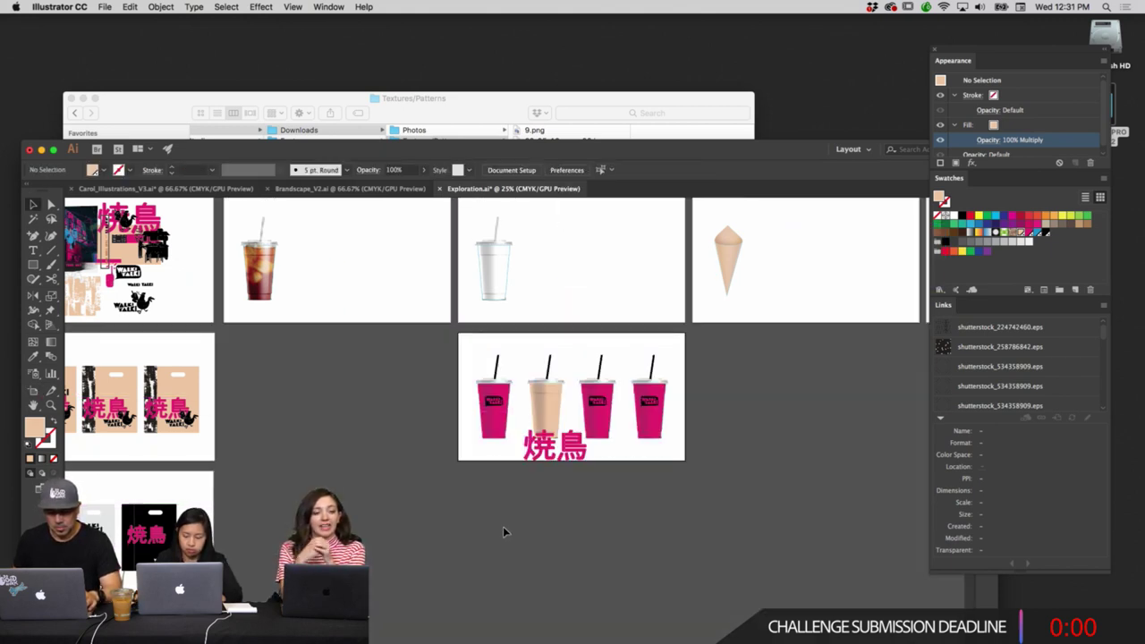
Move the magenta kanji up onto the beige cup.
key(super+equal)
drag(571, 439, 579, 396)
scroll(708, 475, left, 5)
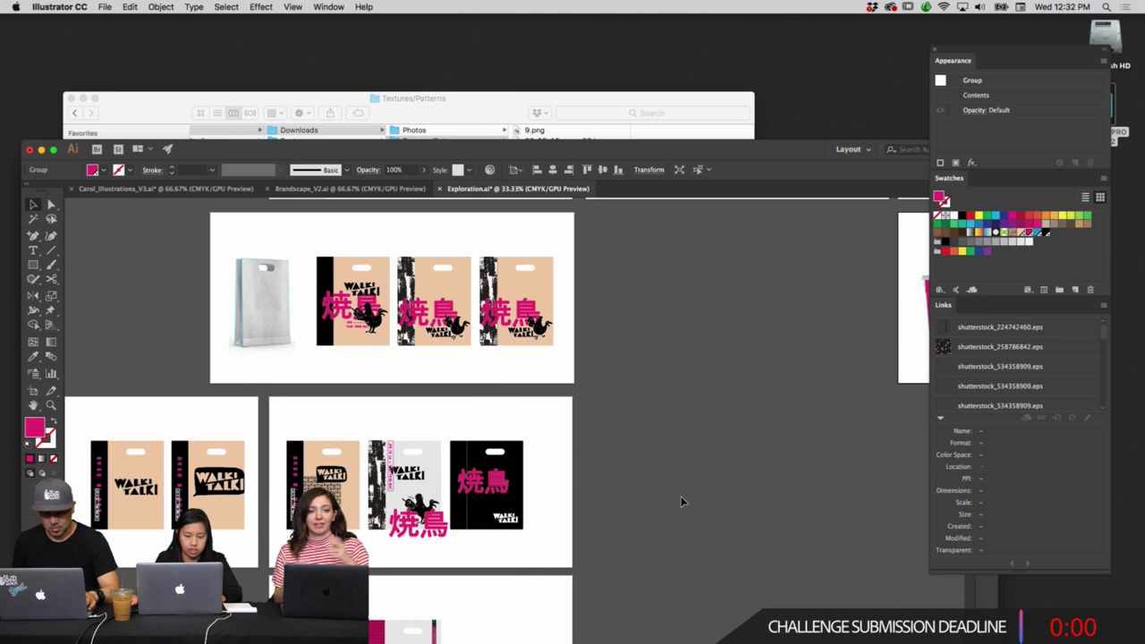
Examine the logo, kanji, pattern and rooster placements across the artboards of beige, grey and black bags.
key(super+equal)
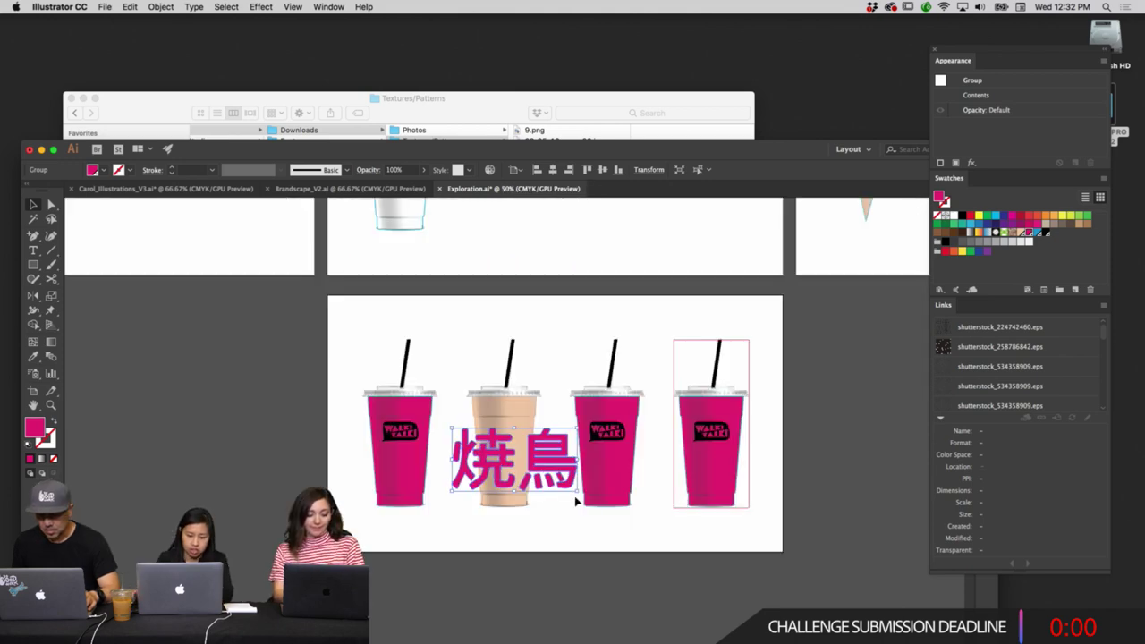
scroll(447, 551, left, 10)
scroll(447, 551, down, 5)
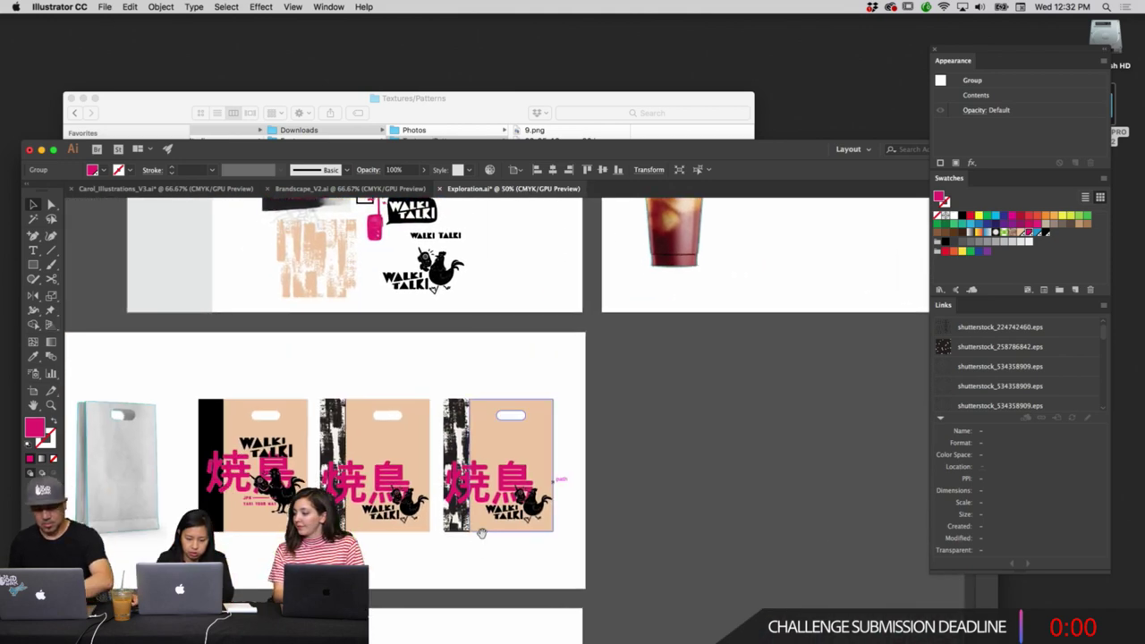
scroll(479, 541, down, 3)
scroll(428, 495, down, 5)
scroll(428, 495, left, 3)
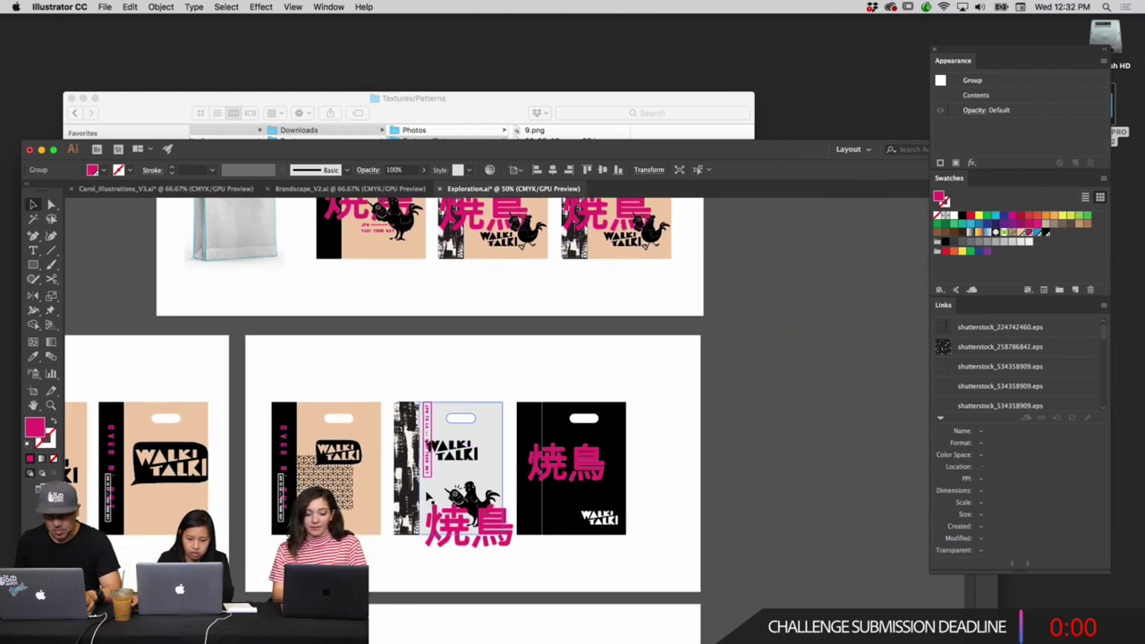
scroll(427, 497, up, 3)
scroll(428, 496, left, 2)
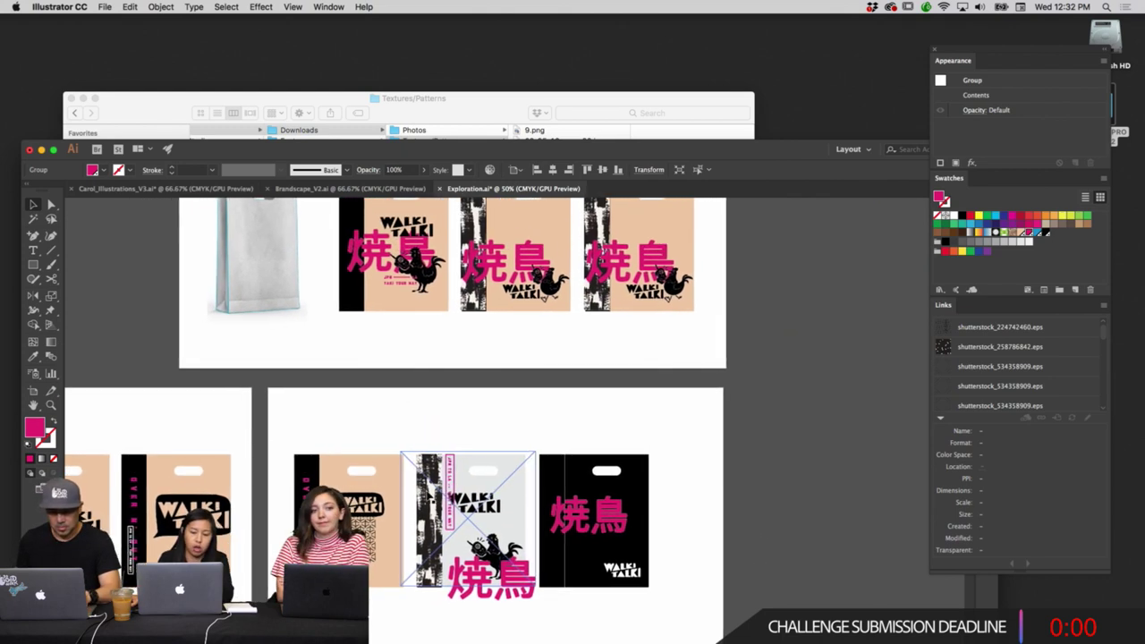
scroll(428, 495, down, 3)
scroll(428, 496, left, 4)
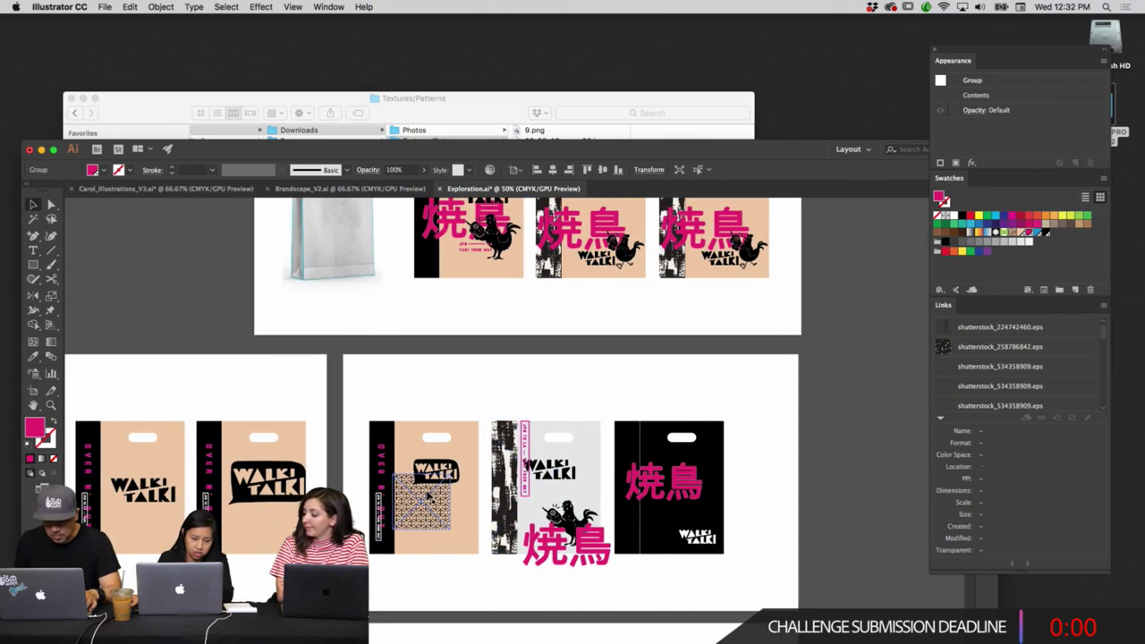
scroll(428, 496, right, 8)
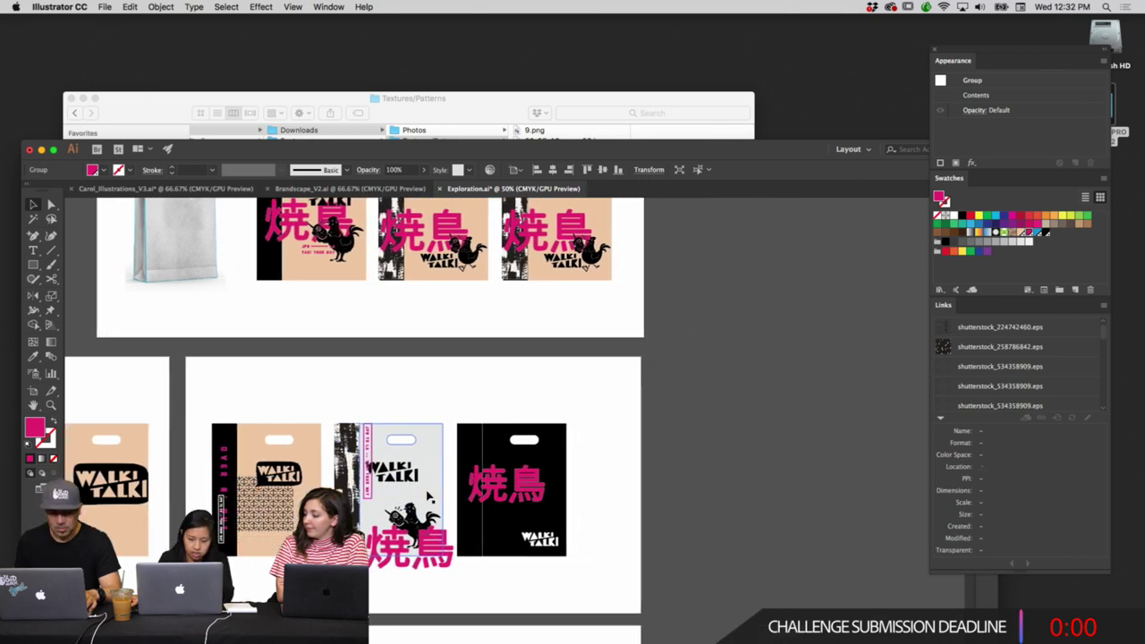
scroll(428, 496, right, 3)
scroll(428, 496, down, 6)
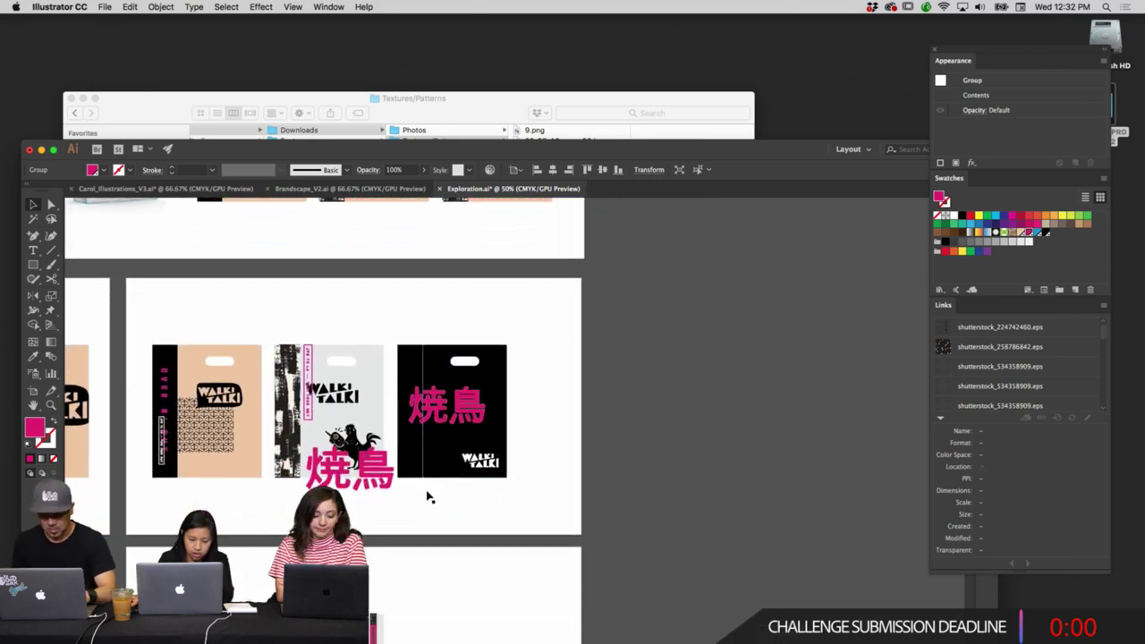
scroll(394, 523, left, 4)
scroll(394, 522, down, 1)
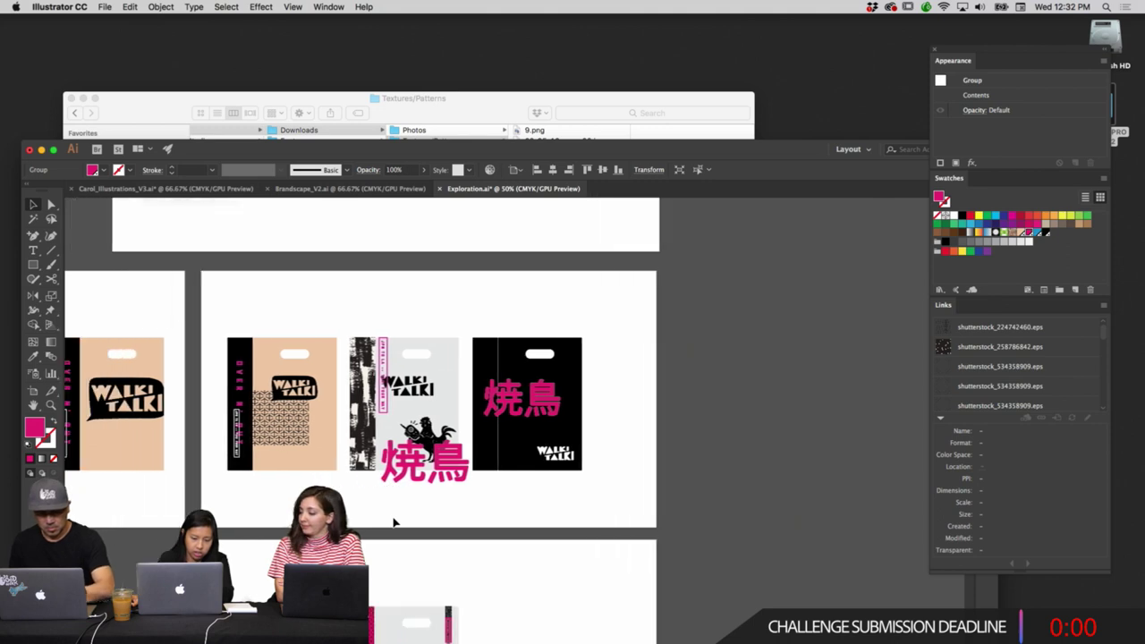
scroll(393, 522, left, 2)
scroll(393, 522, right, 2)
scroll(393, 523, down, 3)
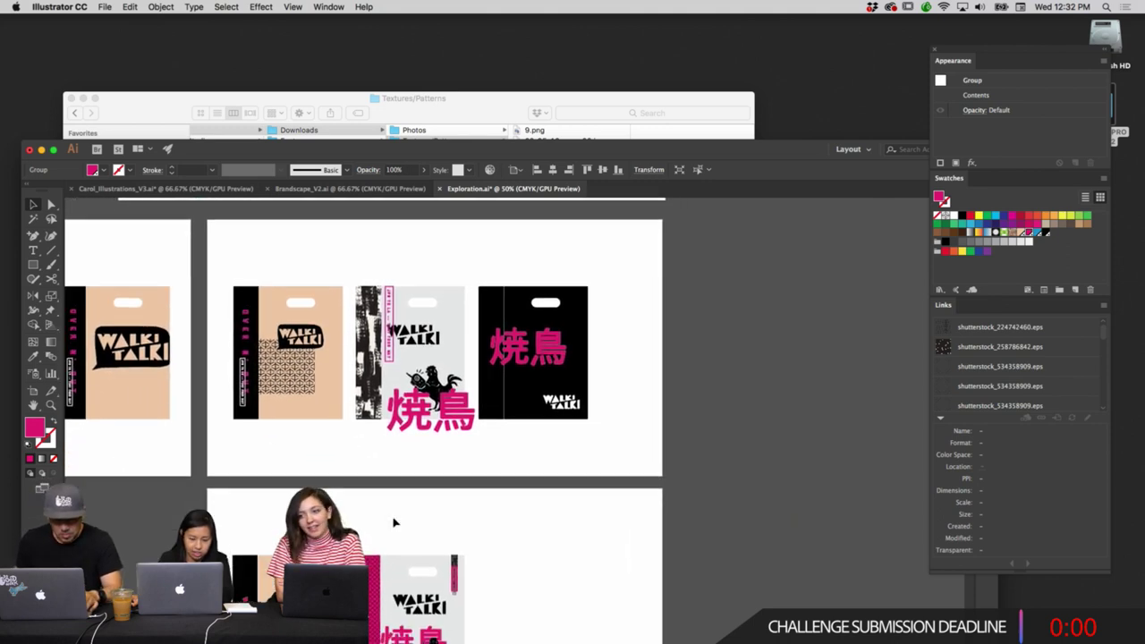
scroll(394, 522, down, 5)
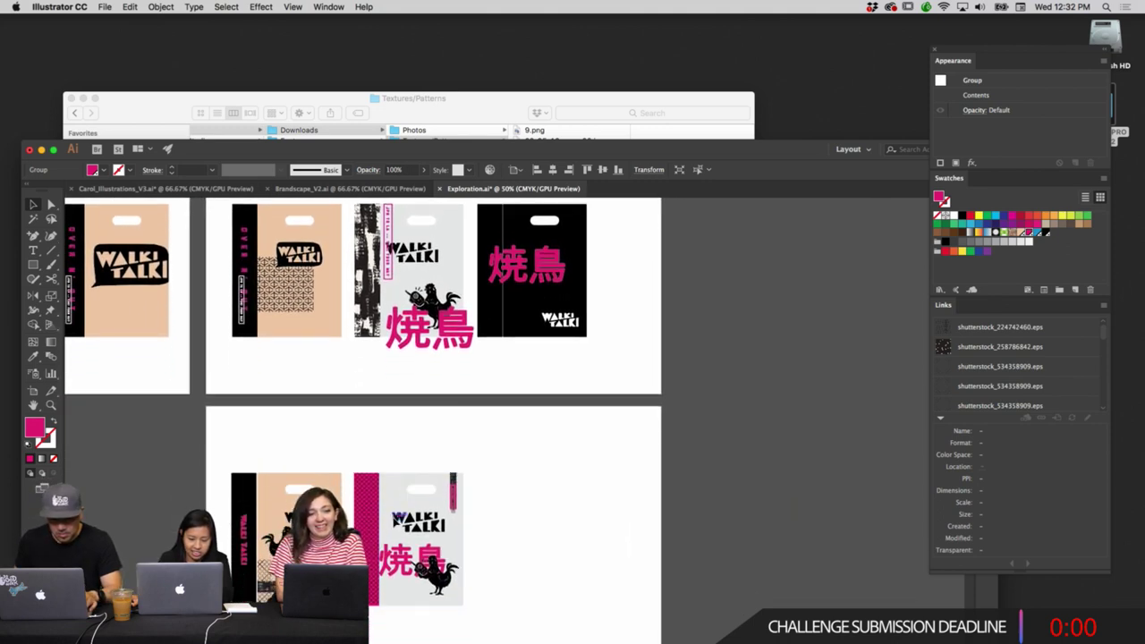
scroll(393, 519, down, 5)
scroll(394, 519, left, 2)
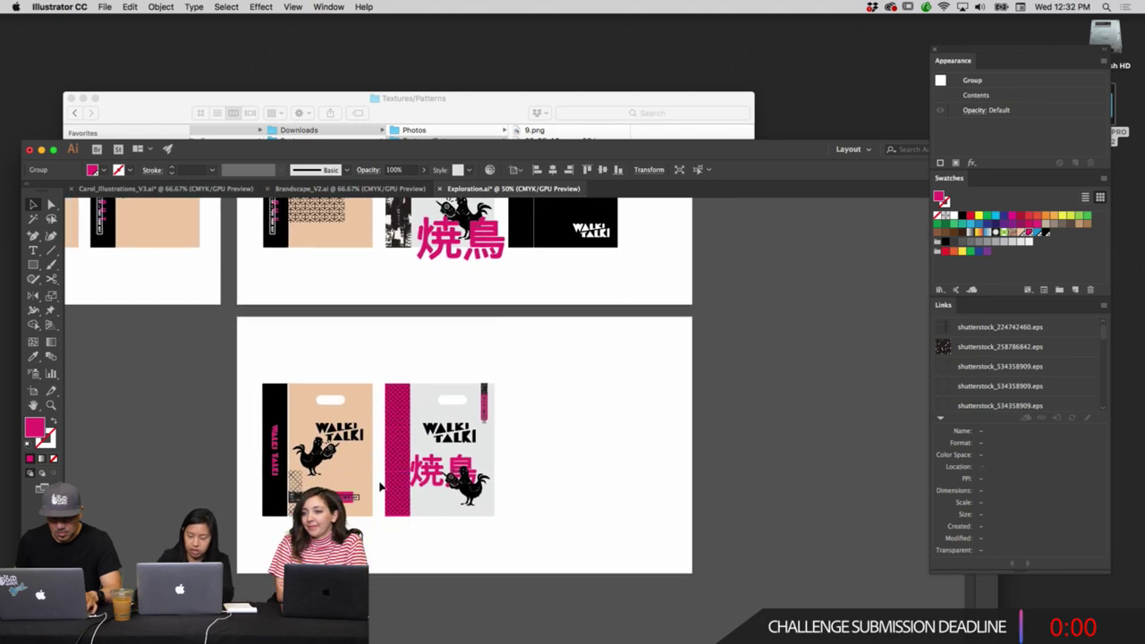
Compare the kanji on the beige cup with the designs on the artboard holding two rooster bags.
scroll(381, 486, down, 10)
key(cmd+=)
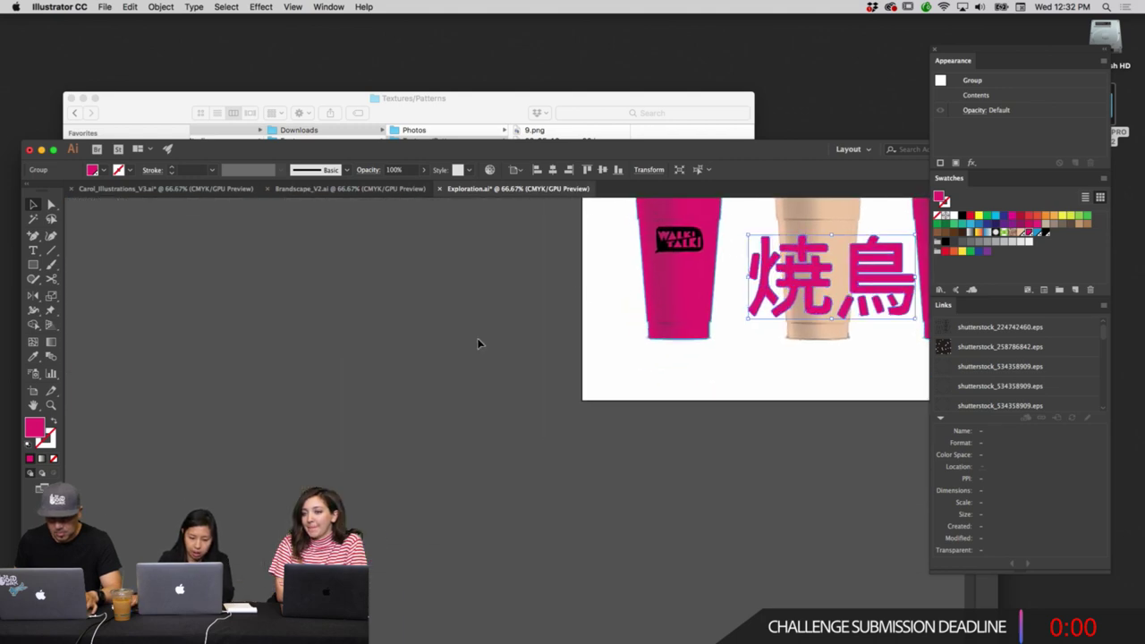
scroll(631, 343, up, 10)
scroll(631, 343, left, 5)
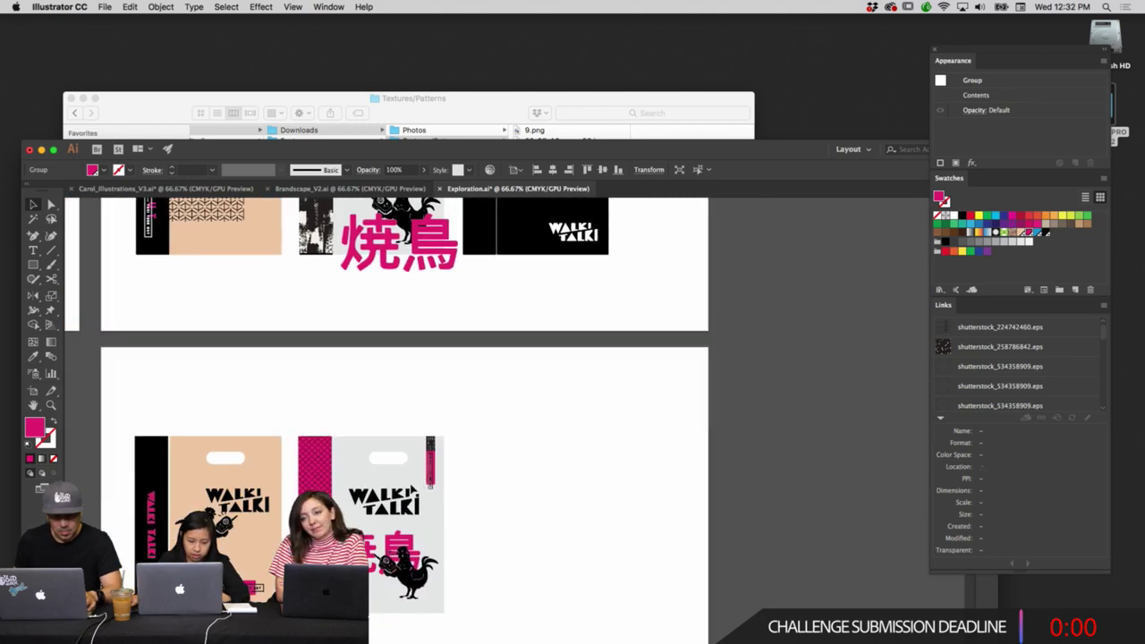
scroll(466, 410, down, 3)
scroll(466, 410, left, 3)
key(super+equal)
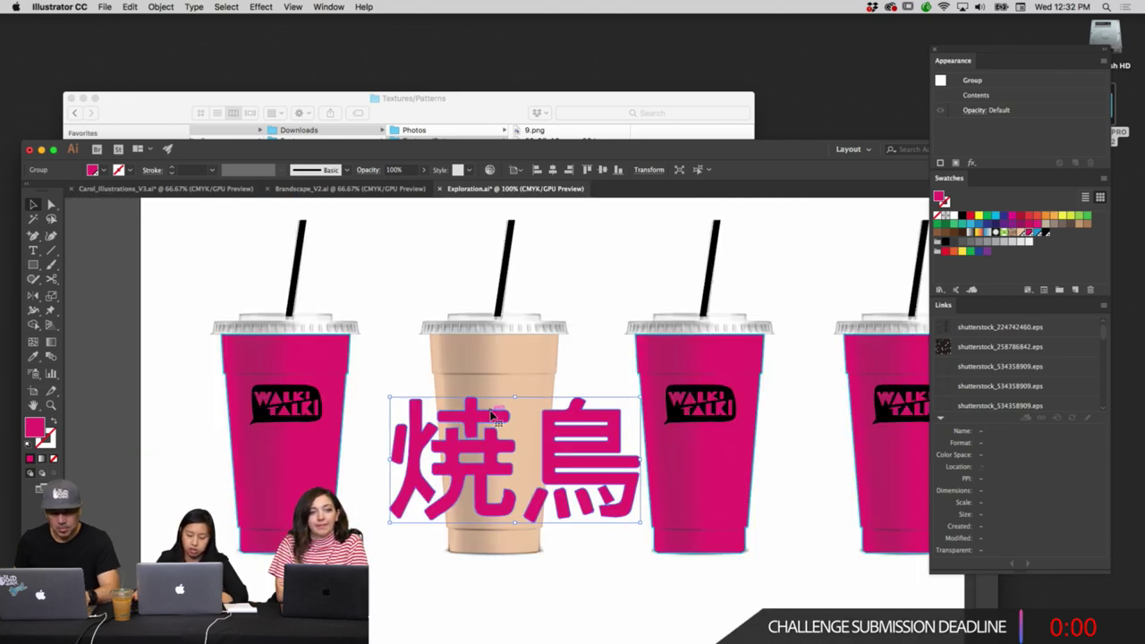
key(super+minus)
key(super+minus)
key(super+minus)
key(super+minus)
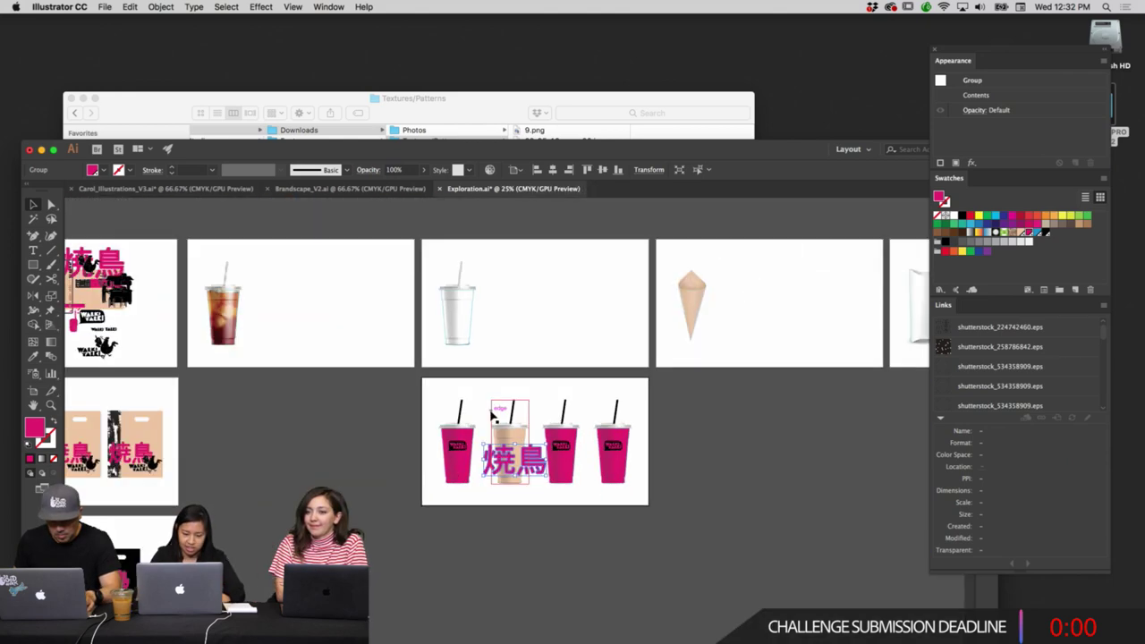
scroll(491, 414, left, 10)
scroll(491, 414, down, 3)
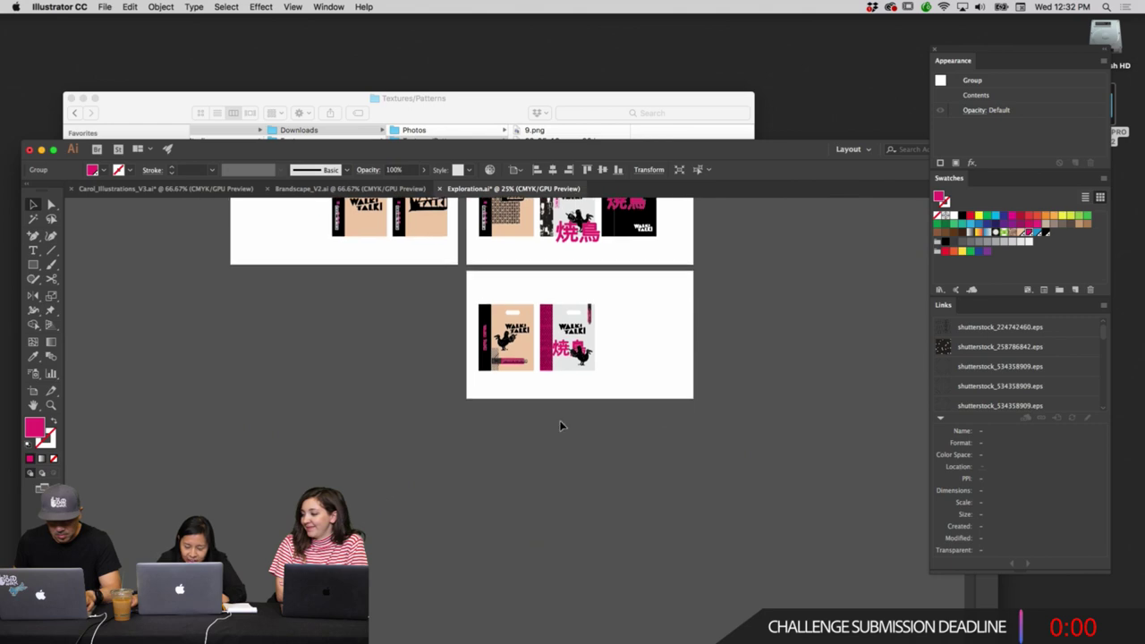
Inspect the beige and grey rooster bags up close alongside the neighbouring three-bag artboard.
click(511, 362)
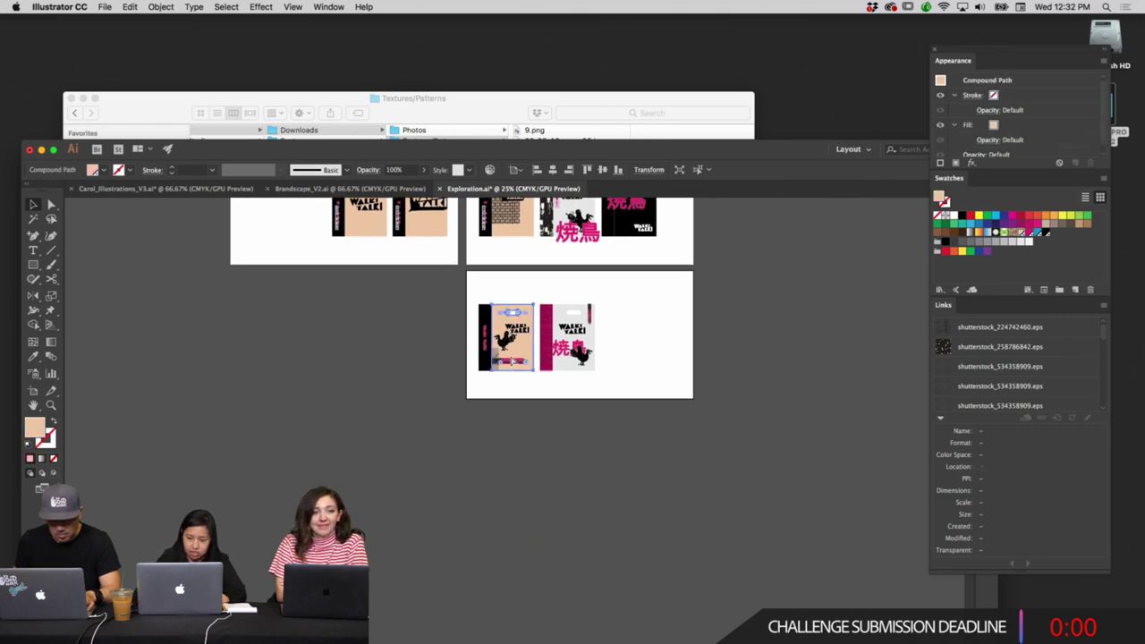
scroll(512, 362, up, 4)
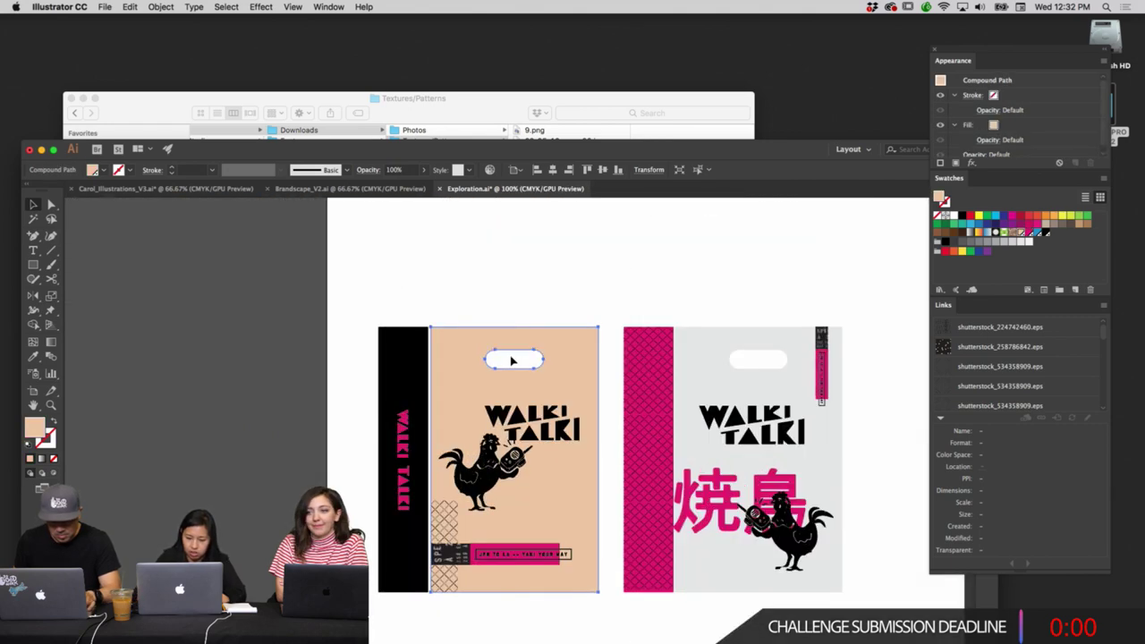
scroll(512, 361, right, 5)
scroll(512, 361, down, 3)
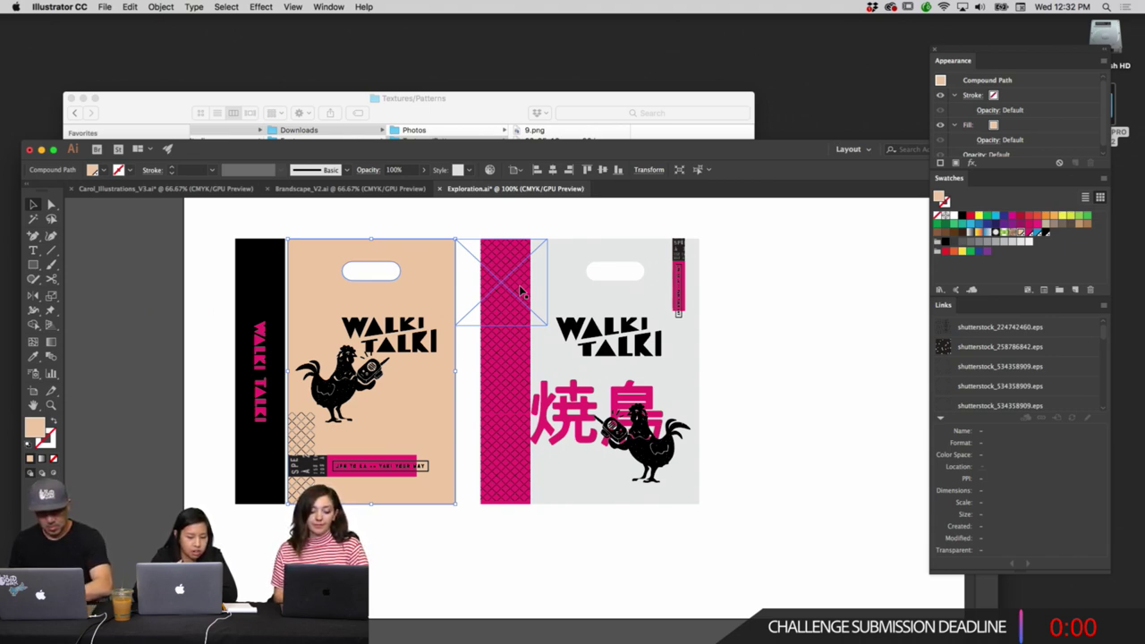
scroll(742, 338, right, 10)
scroll(741, 337, up, 5)
scroll(706, 332, up, 3)
scroll(706, 333, right, 4)
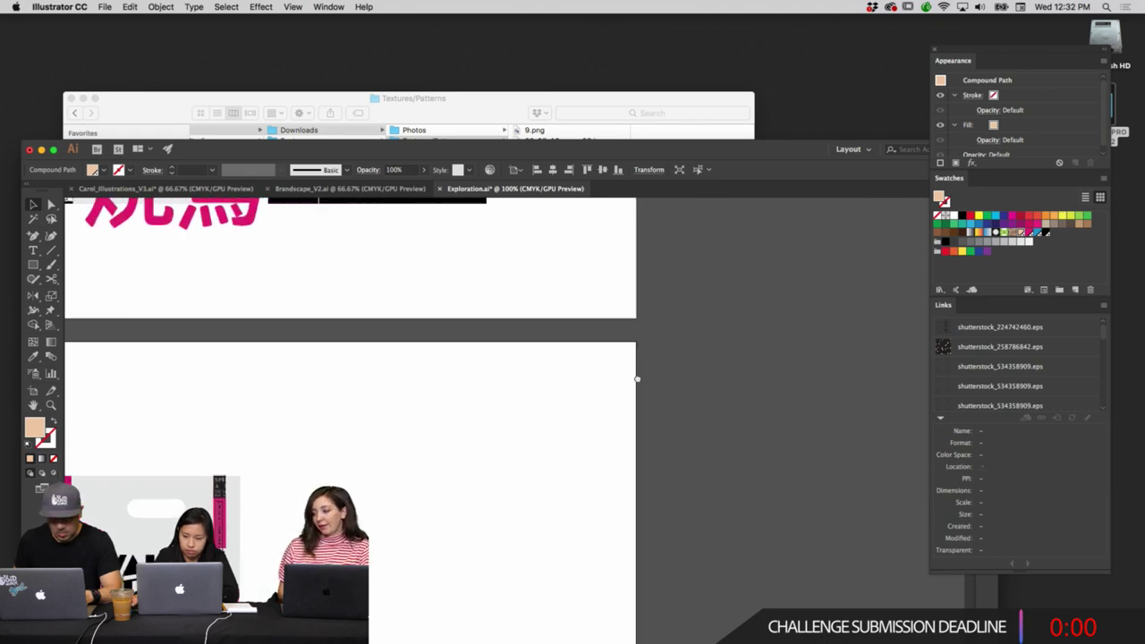
scroll(542, 453, up, 3)
scroll(542, 454, right, 2)
scroll(760, 501, left, 5)
scroll(761, 501, down, 2)
scroll(850, 527, left, 2)
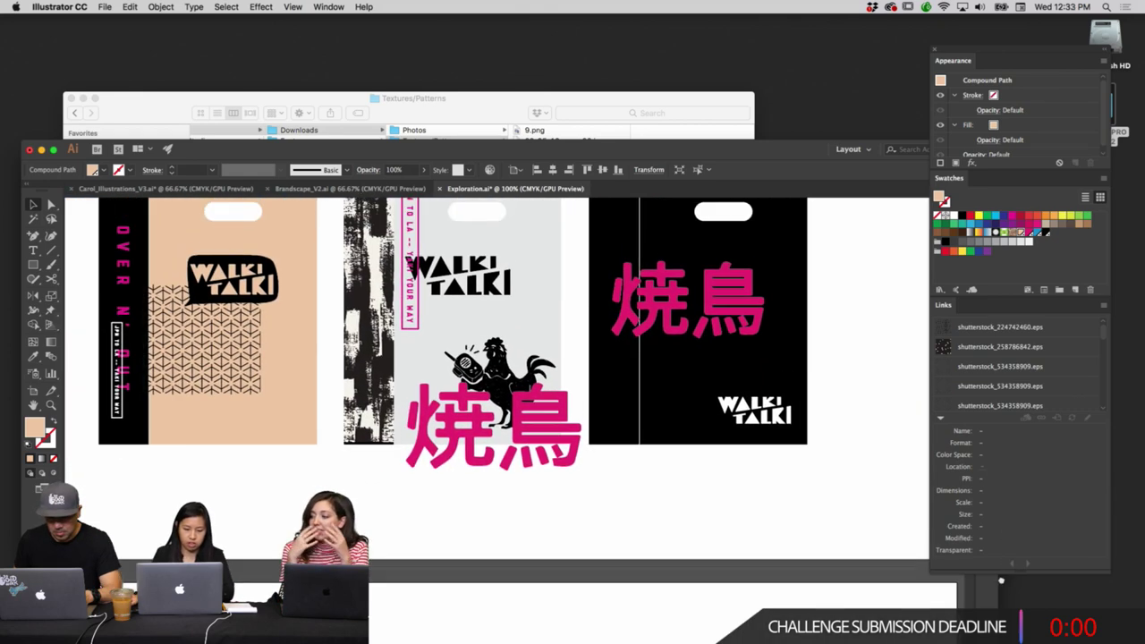
key(super+minus)
drag(746, 529, 707, 506)
scroll(699, 507, right, 3)
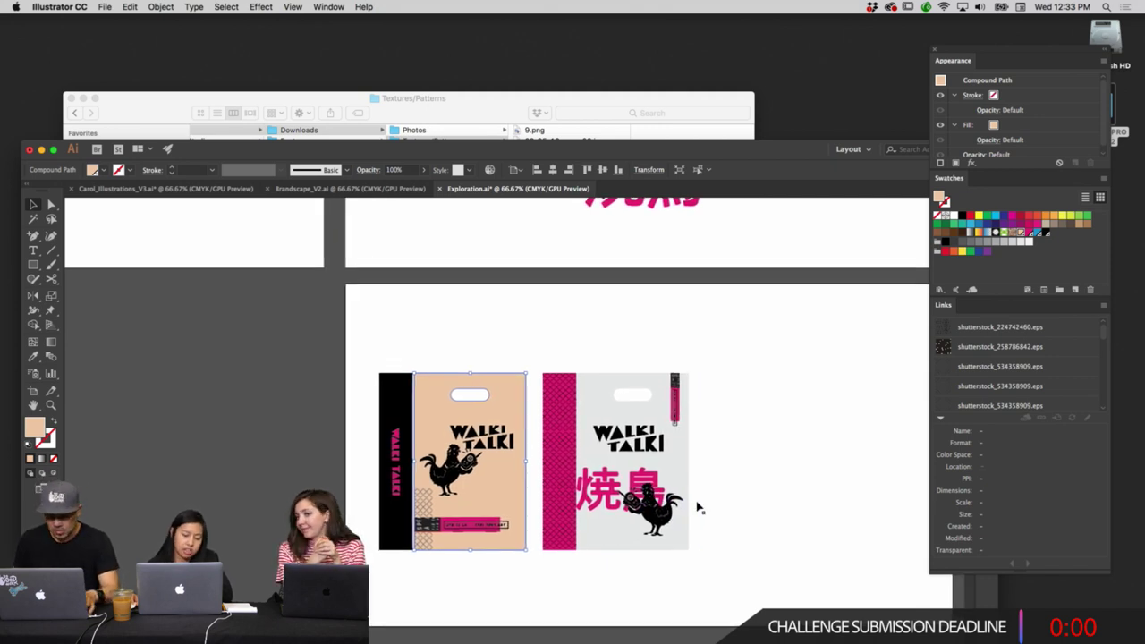
scroll(700, 508, right, 3)
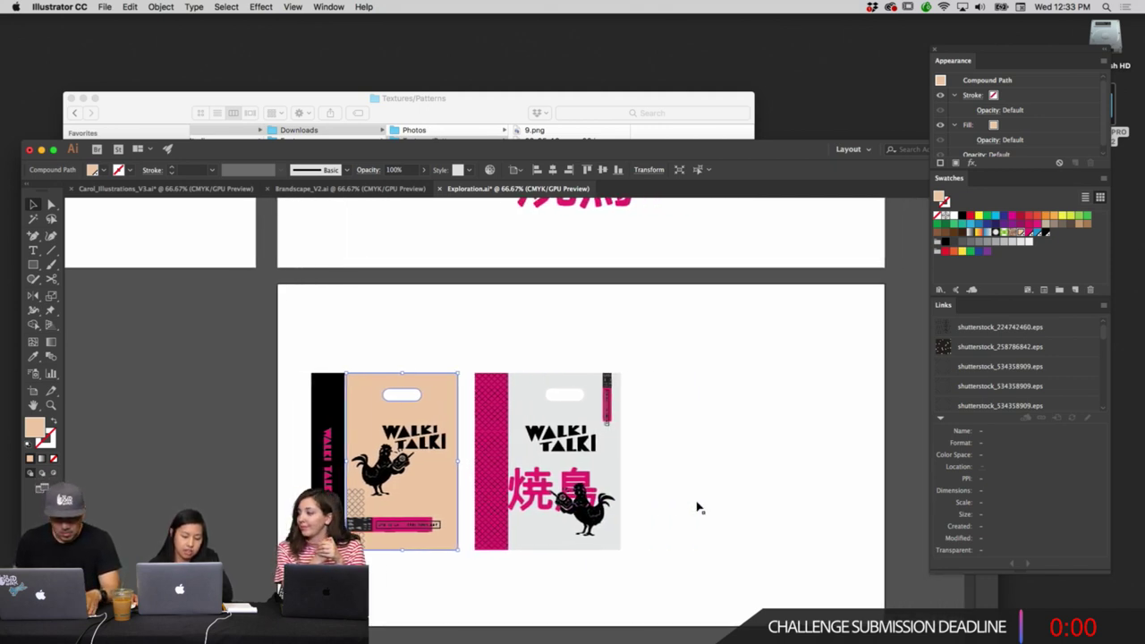
scroll(699, 507, right, 2)
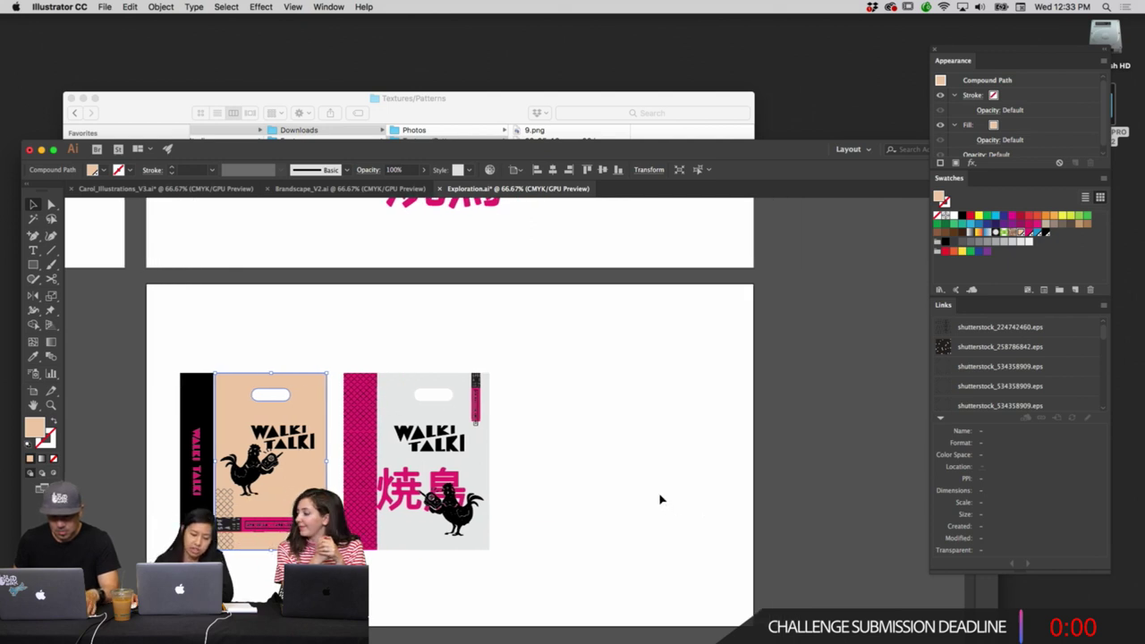
Shrink the campfire illustration to about 1.12 in wide and fit it between the food stall and the striped lantern.
drag(734, 299, 708, 337)
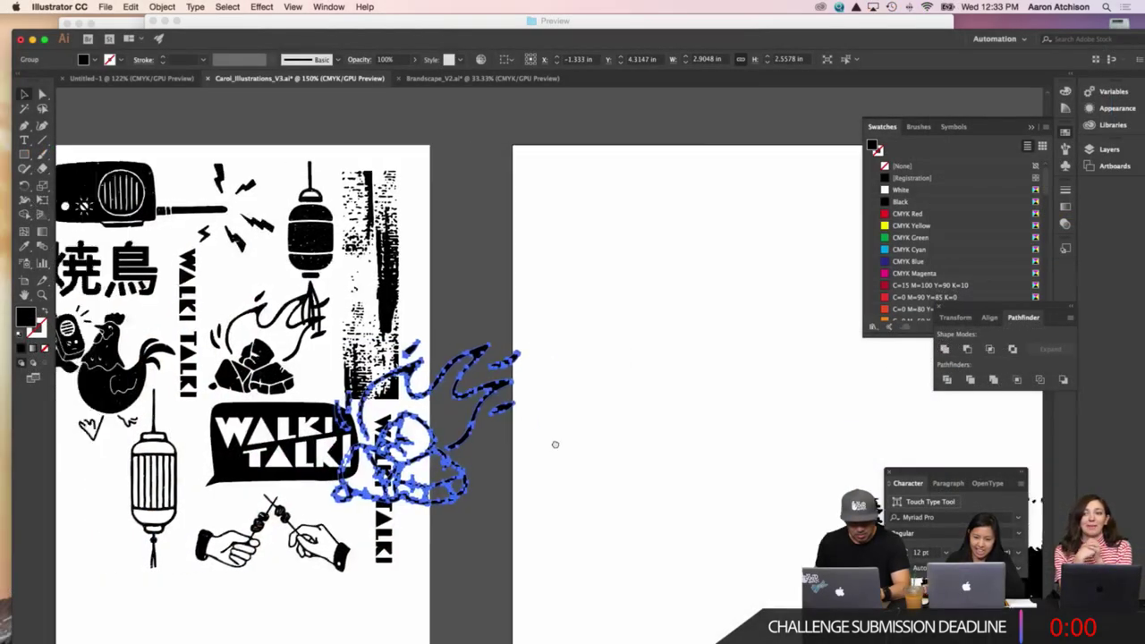
scroll(861, 383, down, 2)
drag(715, 336, 805, 415)
drag(851, 462, 467, 484)
drag(508, 450, 499, 459)
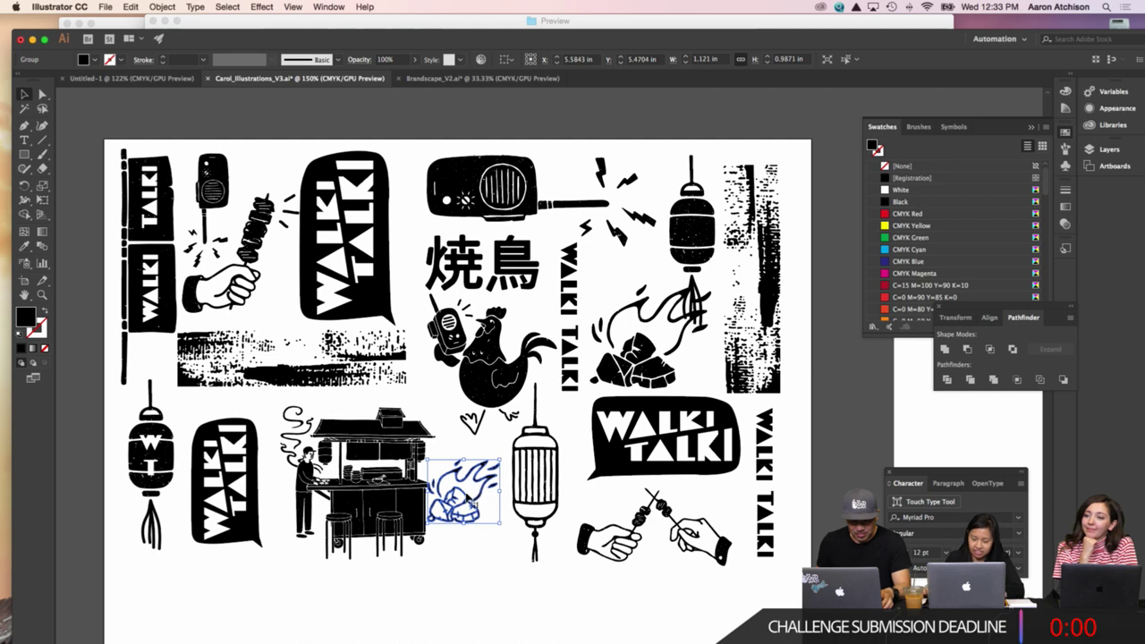
drag(465, 499, 474, 540)
click(526, 562)
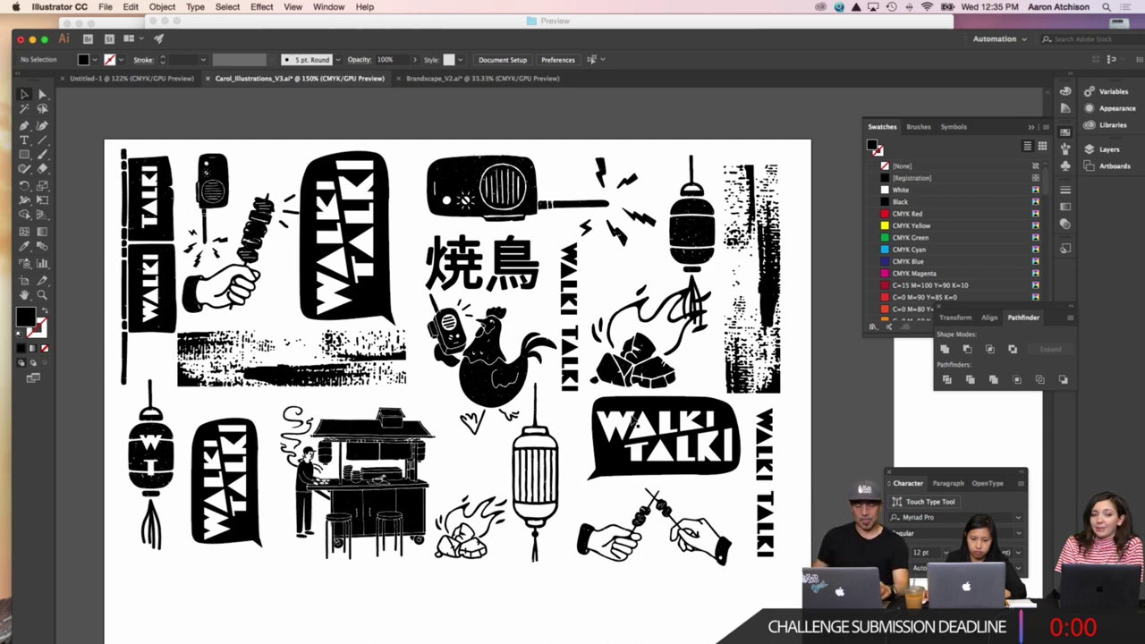
Scale the whole illustration arrangement down proportionally to about 5.32 by 3.37 in within the upper-left area of its artboard.
key(super+minus)
key(super+minus)
key(super+minus)
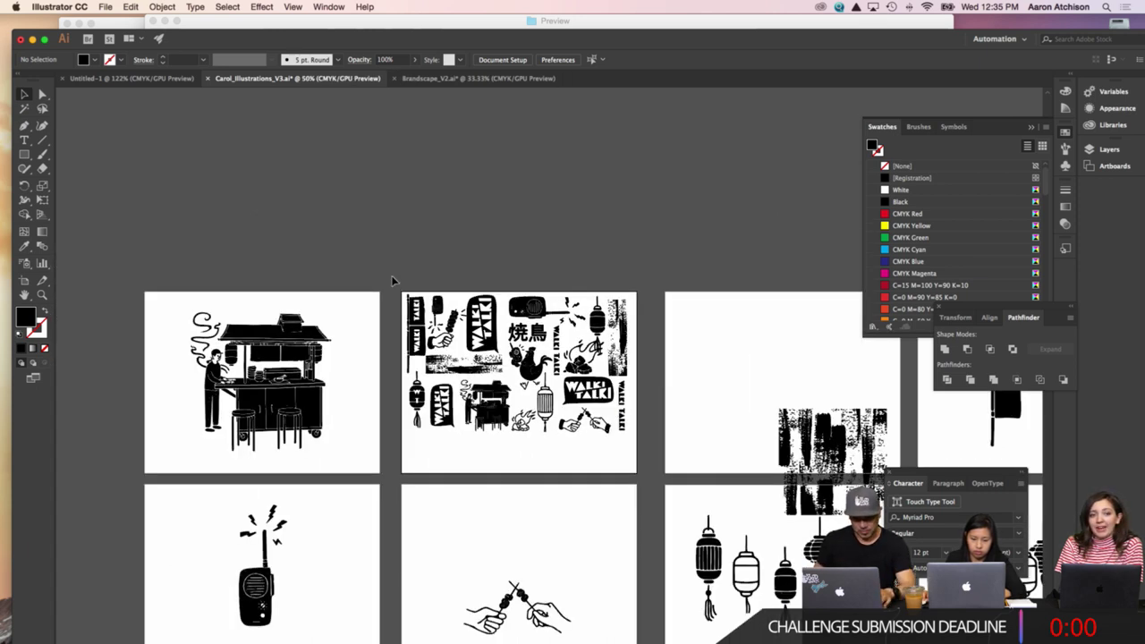
click(625, 431)
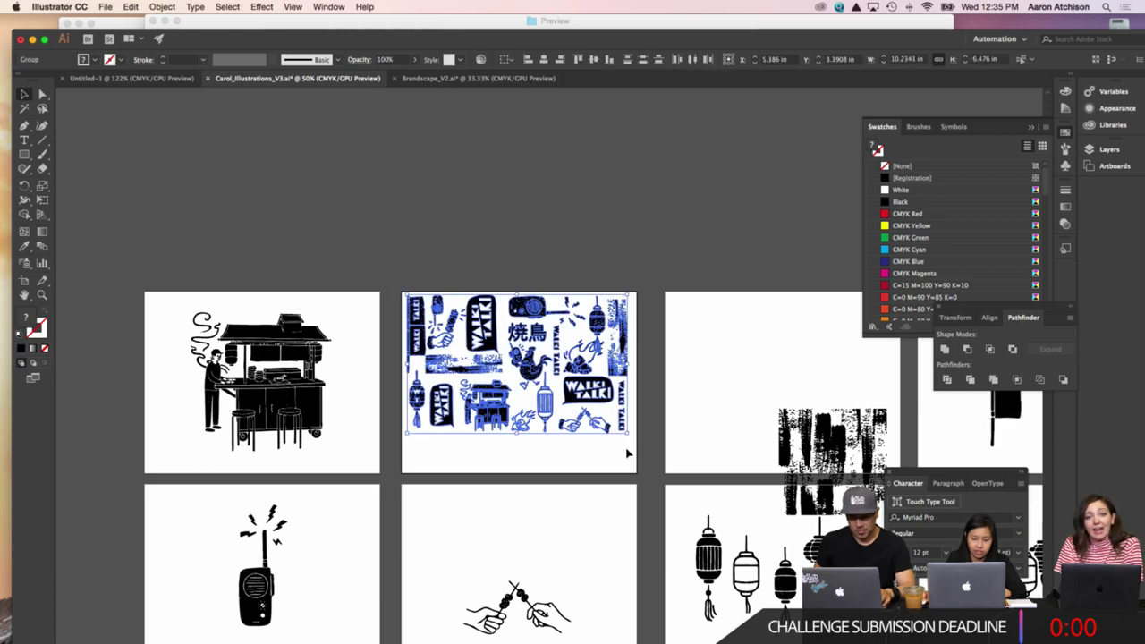
drag(626, 435, 533, 372)
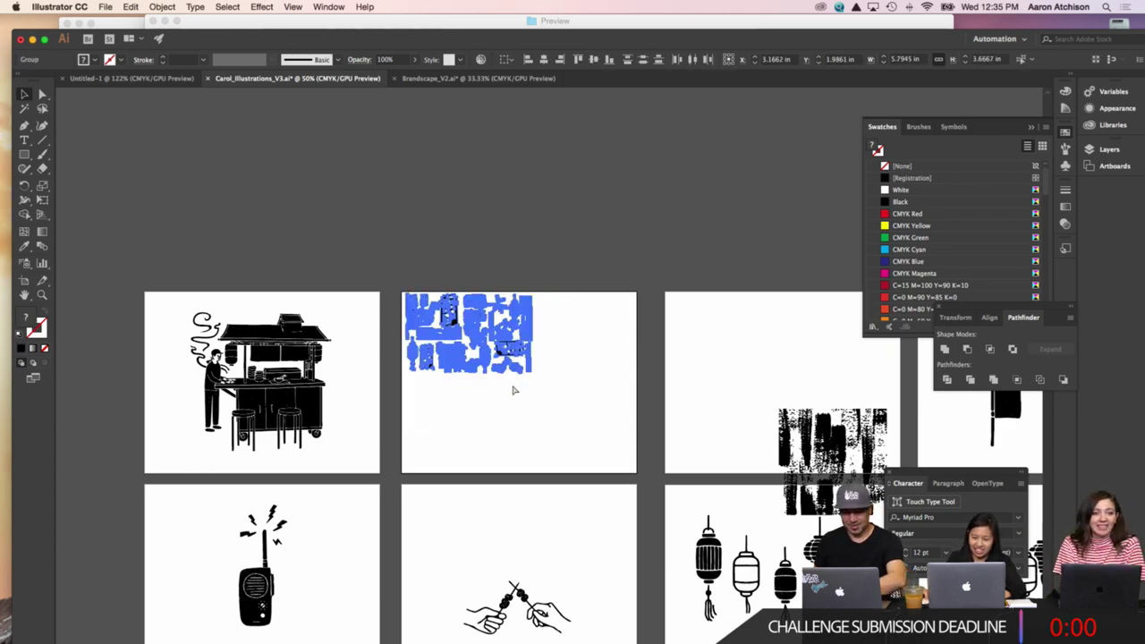
key(super+plus)
key(super+plus)
key(super+plus)
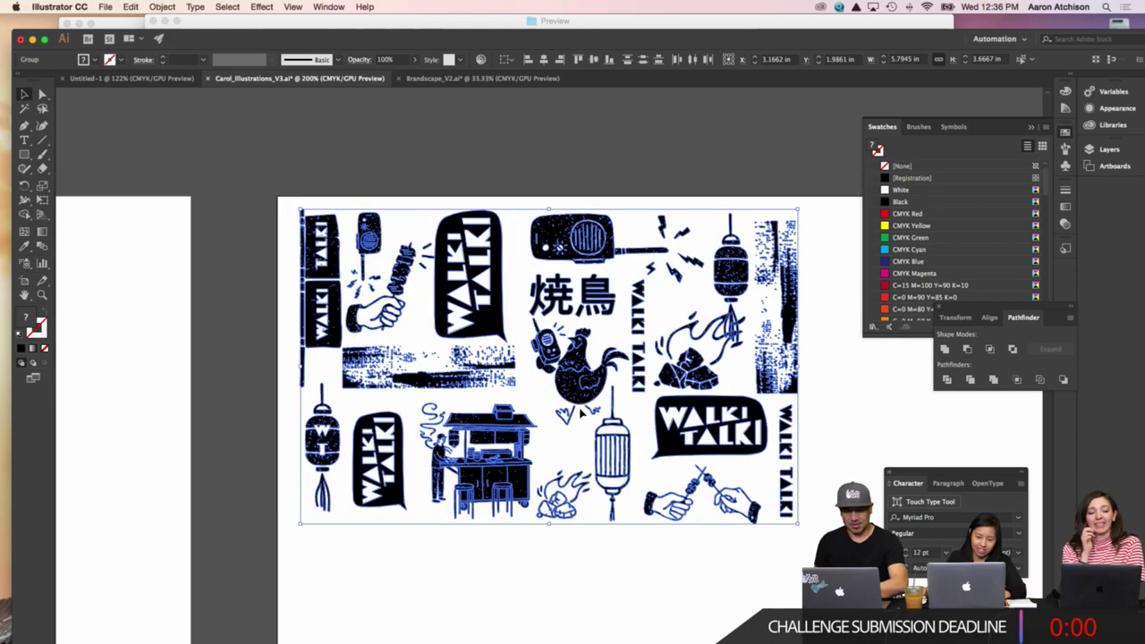
key(super+minus)
key(super+minus)
key(super+plus)
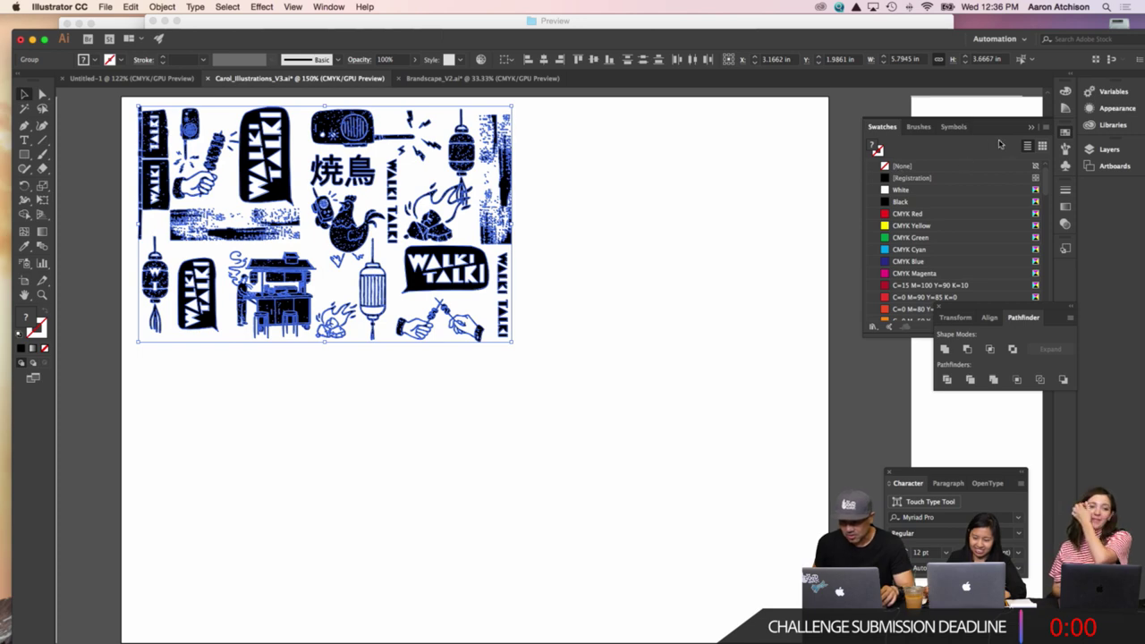
click(1028, 131)
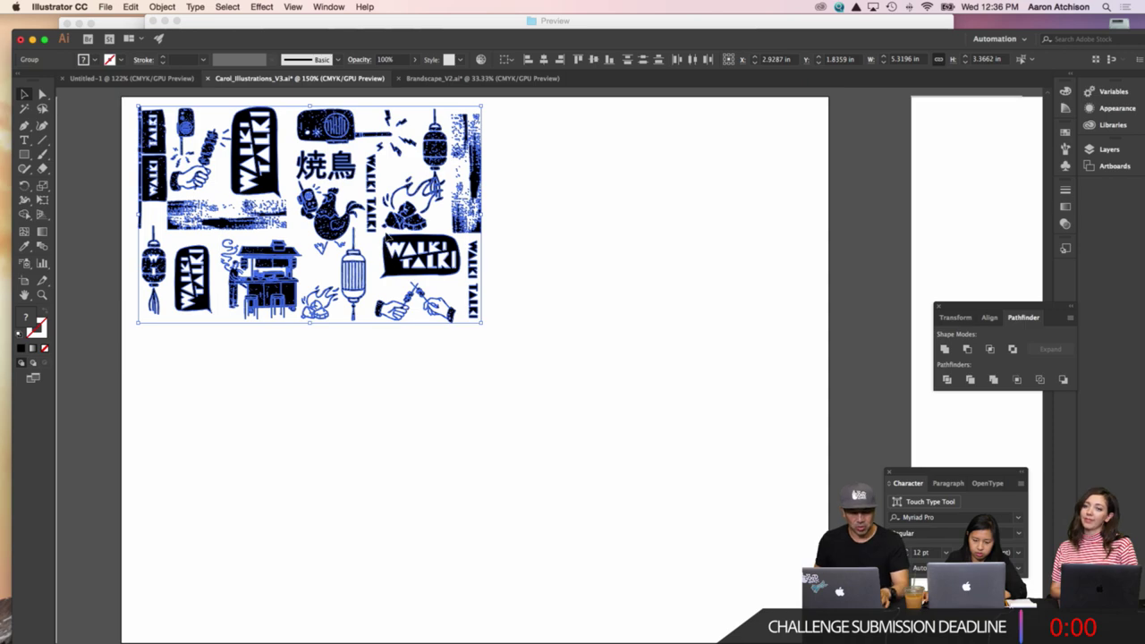
Duplicate the scaled illustration arrangement and place the copy level with the original, directly to its right.
drag(331, 226, 480, 220)
key(super+z)
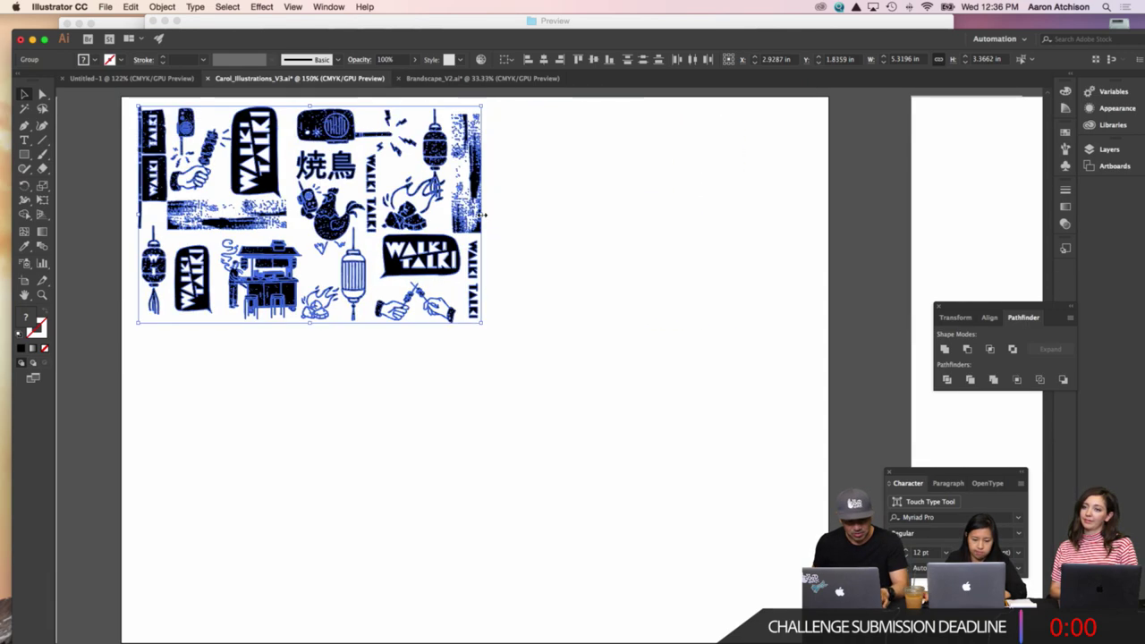
drag(285, 265, 618, 252)
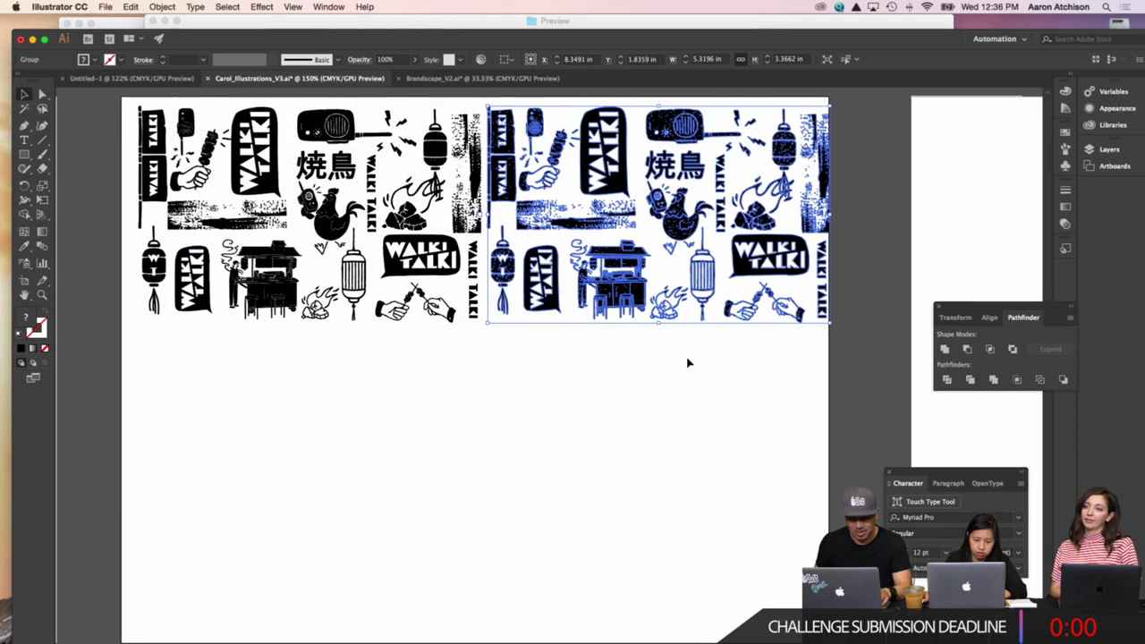
Duplicate the row of two illustration arrangements directly below, then repeat the copy to form three evenly spaced rows.
drag(827, 363, 123, 109)
drag(273, 129, 271, 351)
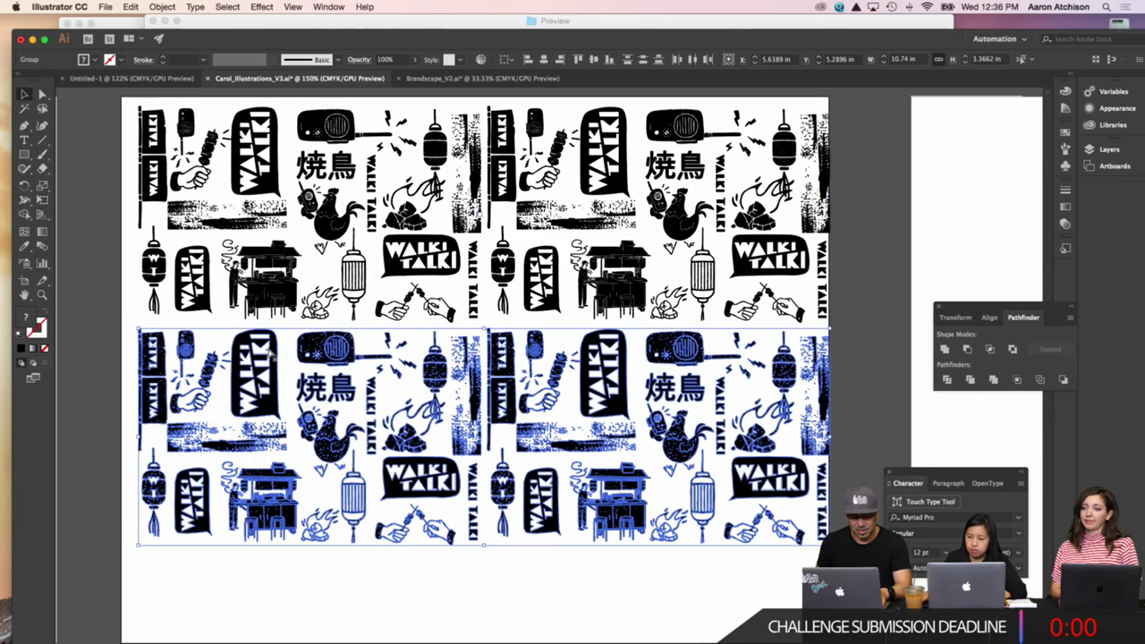
key(super+d)
key(super+minus)
key(super+minus)
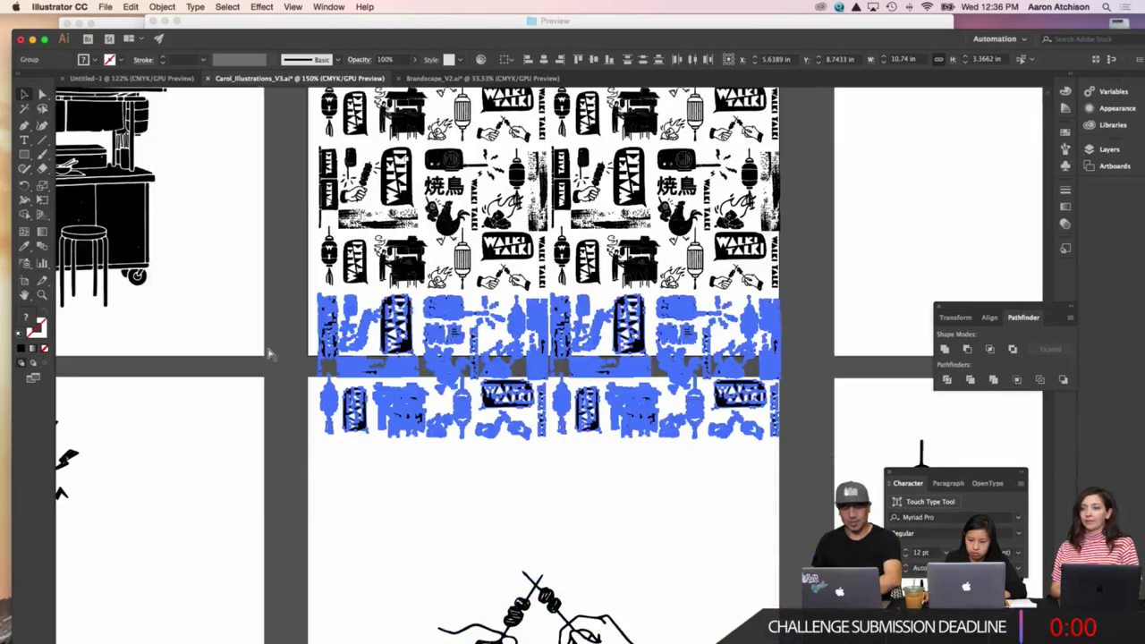
click(445, 441)
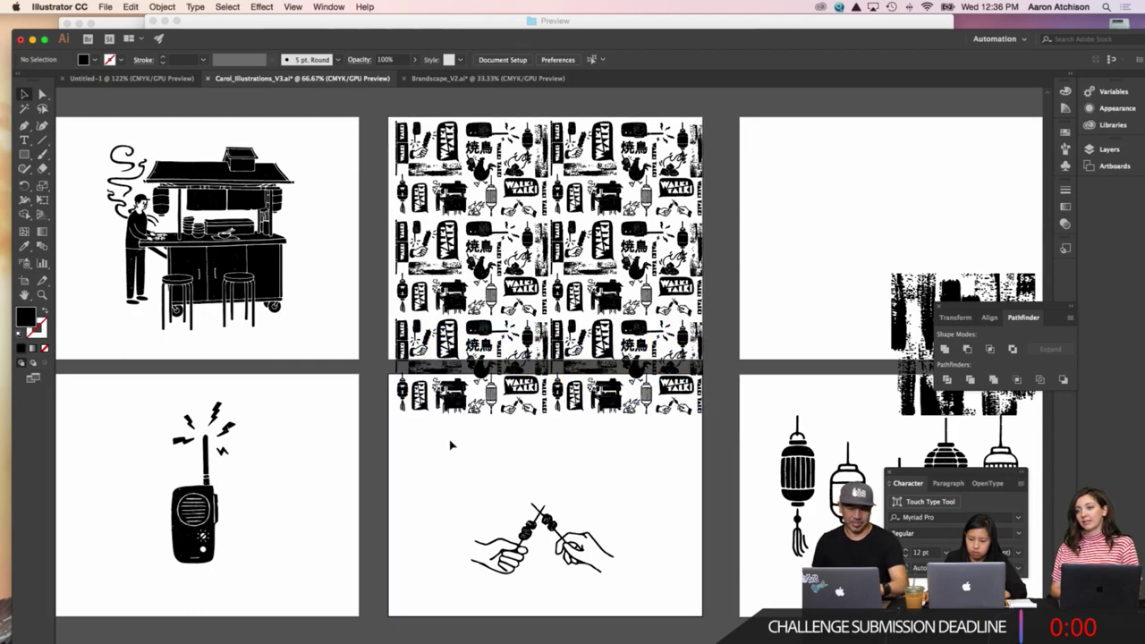
Try to select matching artwork across the pattern by fill color, starting from the first arrangement in the middle row.
key(super+minus)
key(super+minus)
key(super+plus)
key(super+plus)
key(super+plus)
key(super+plus)
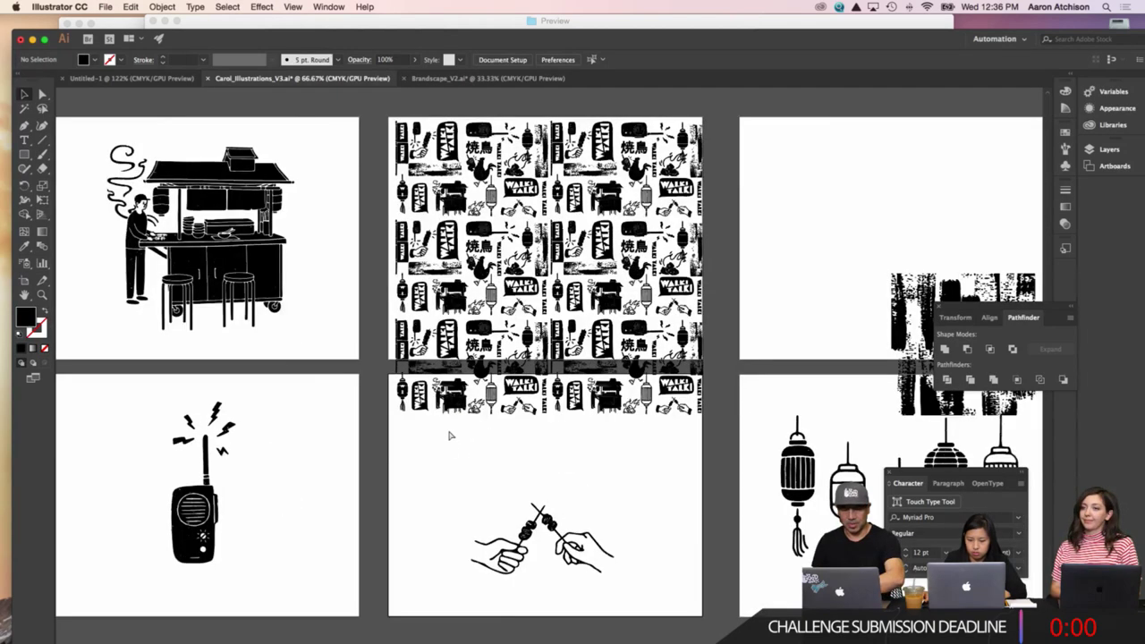
scroll(454, 282, up, 3)
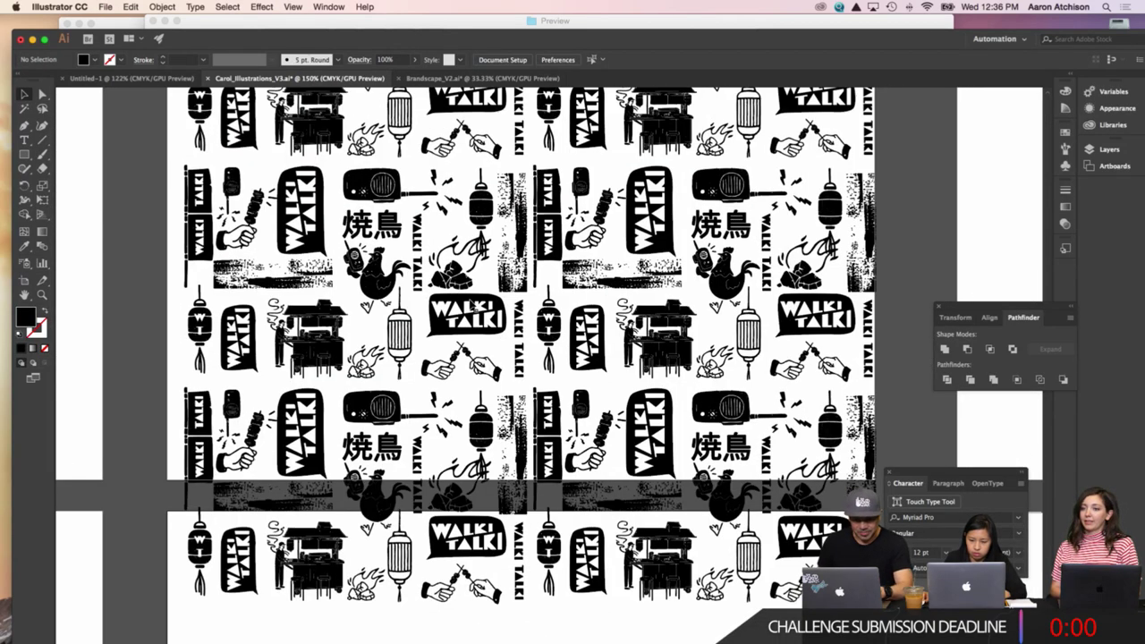
click(471, 306)
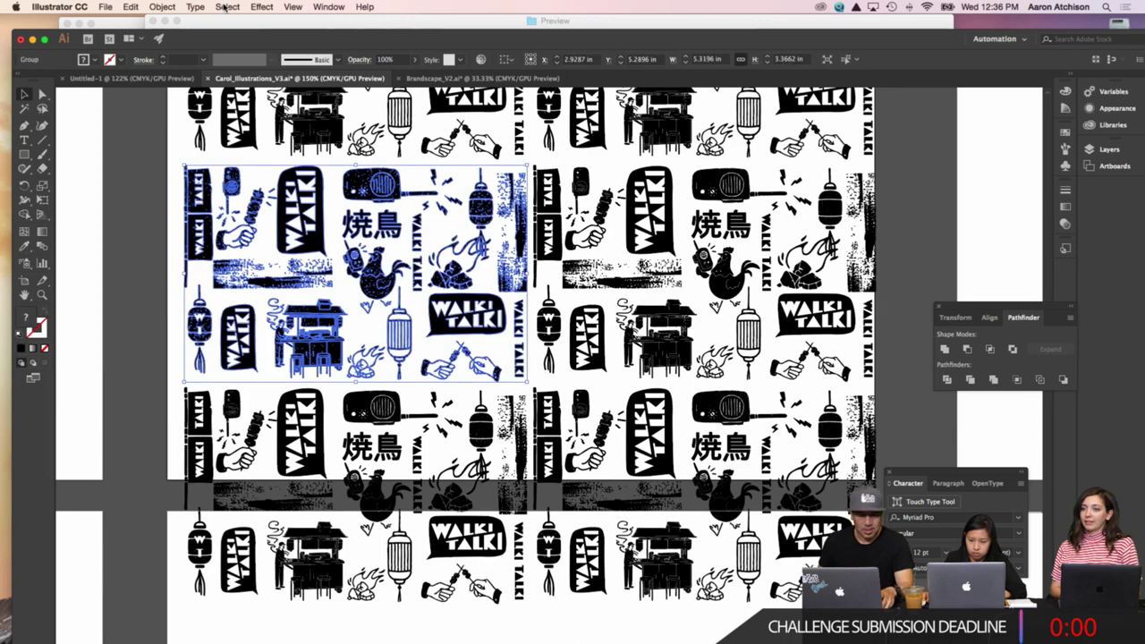
click(227, 6)
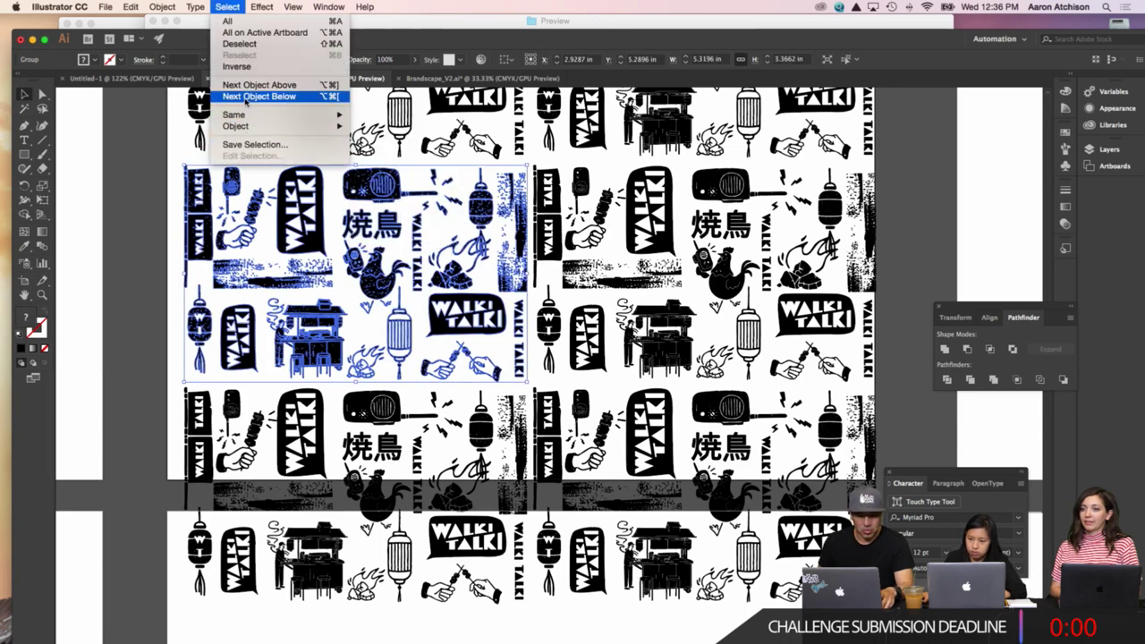
mouse_move(249, 115)
click(377, 160)
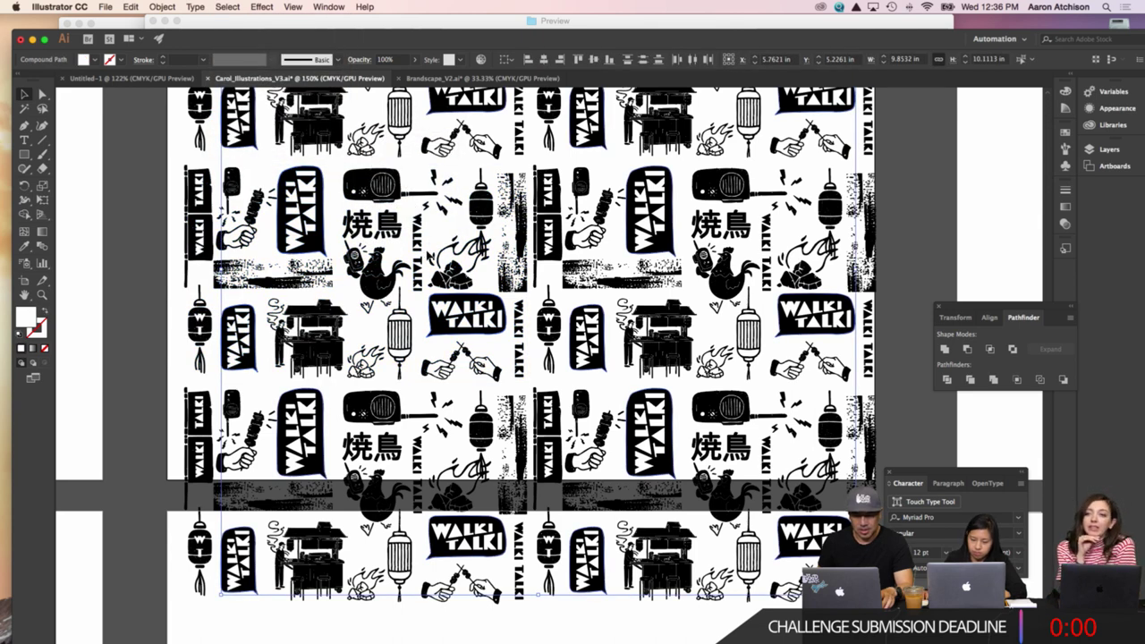
click(179, 218)
Scale all six illustration arrangements down proportionally to about 8.35 by 7.99 in so they fit inside the artboard.
key(super+minus)
scroll(181, 218, right, 5)
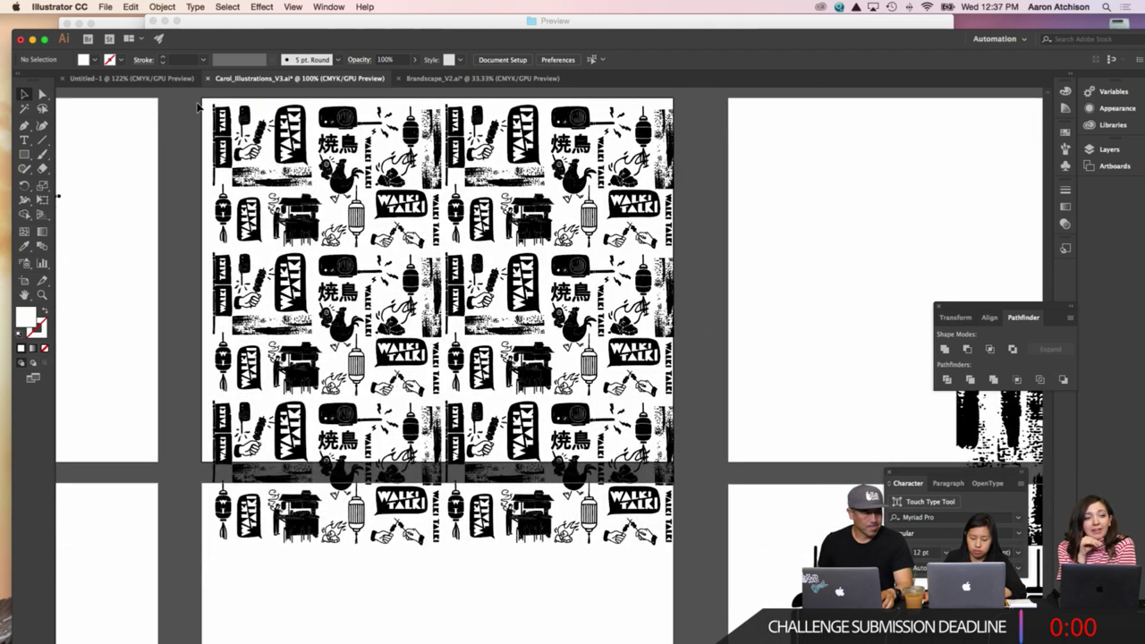
drag(205, 104, 592, 457)
click(625, 428)
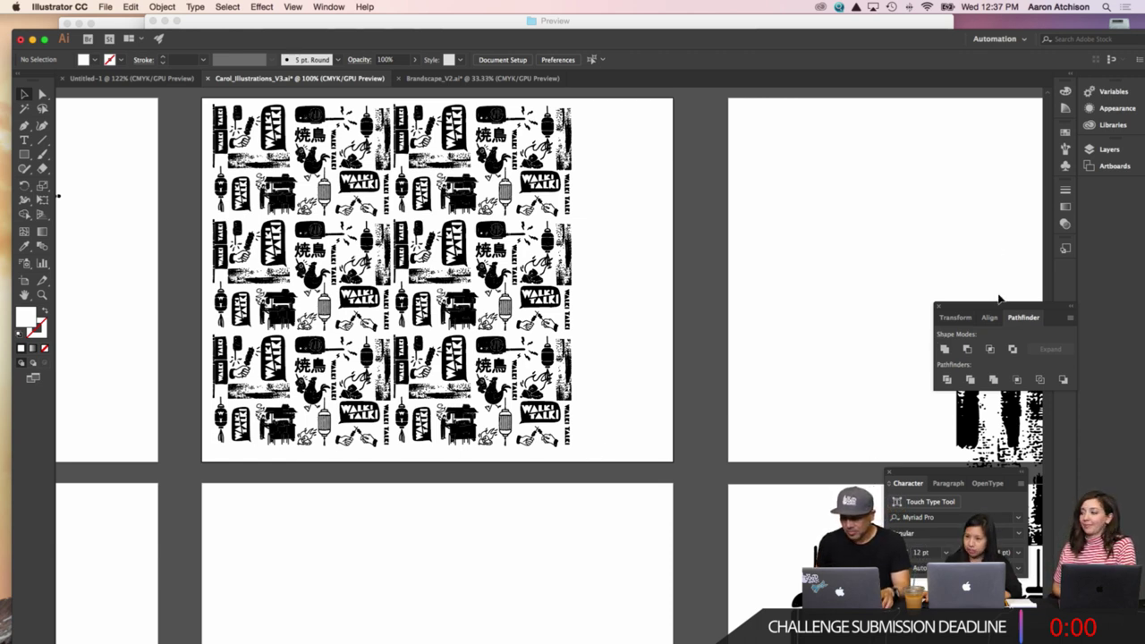
Copy the complete six-block pattern into the Untitled-1 document and position it near the middle of the artboard.
click(1112, 125)
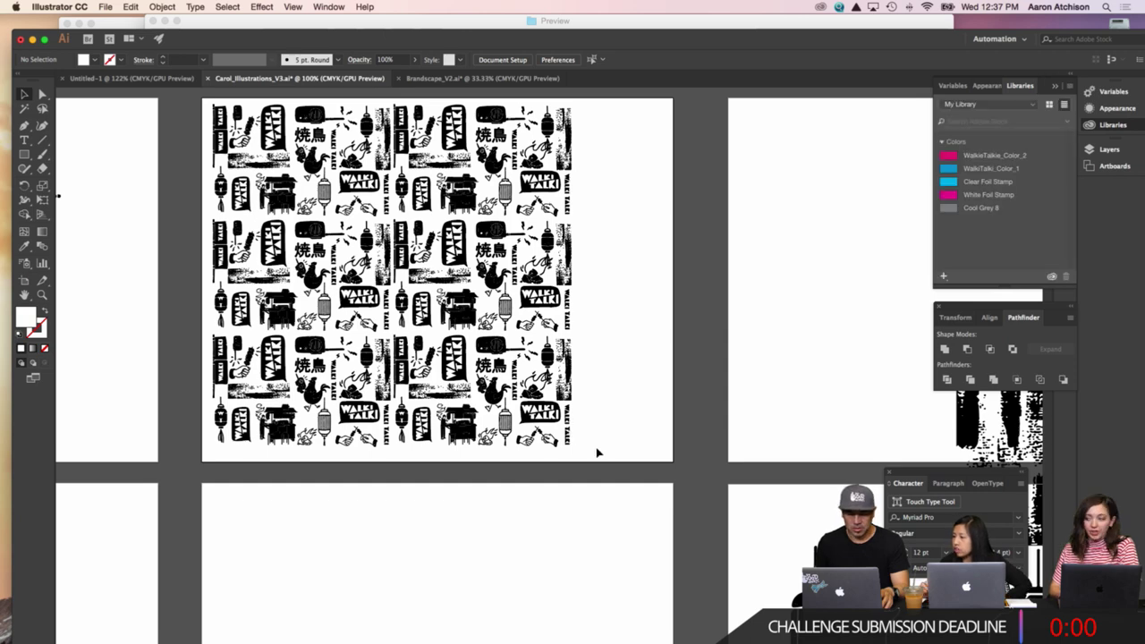
click(210, 112)
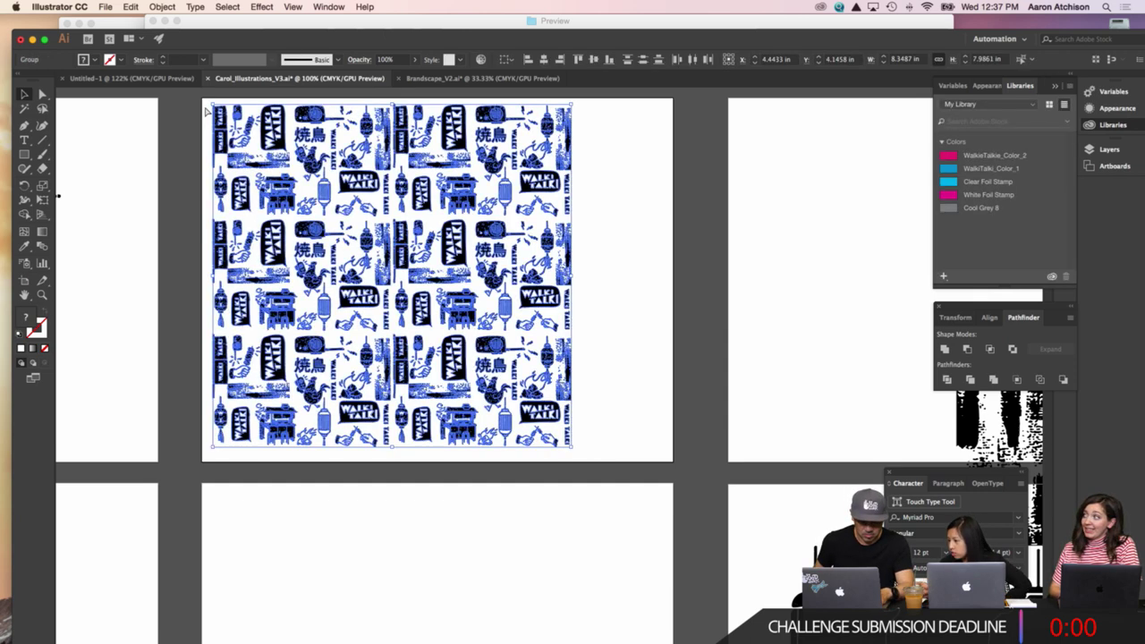
click(106, 6)
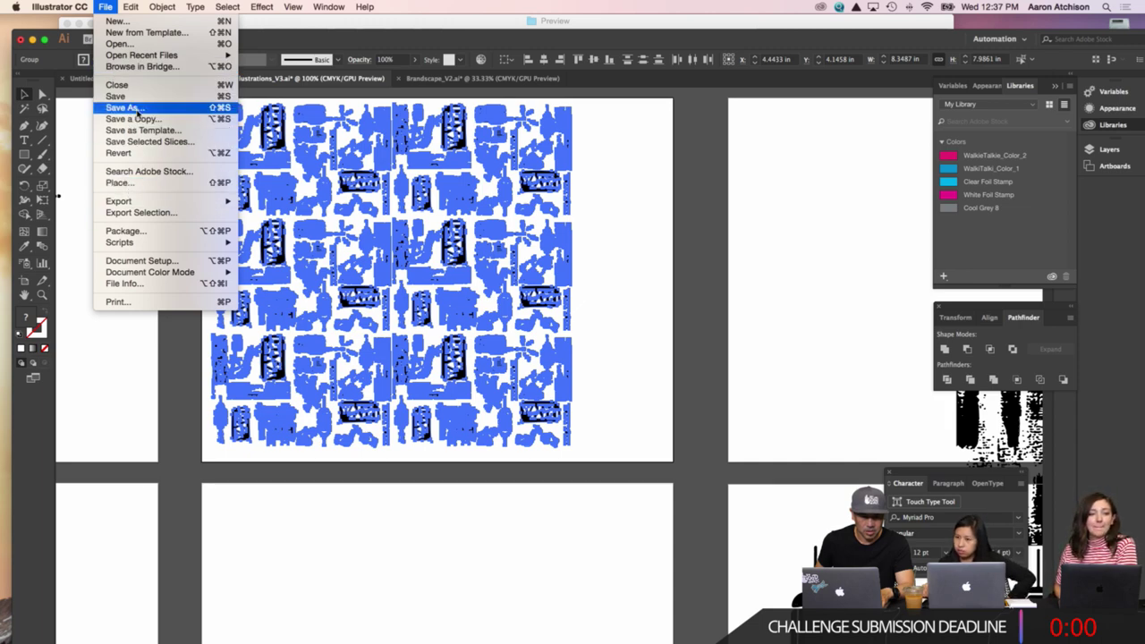
click(326, 25)
click(103, 78)
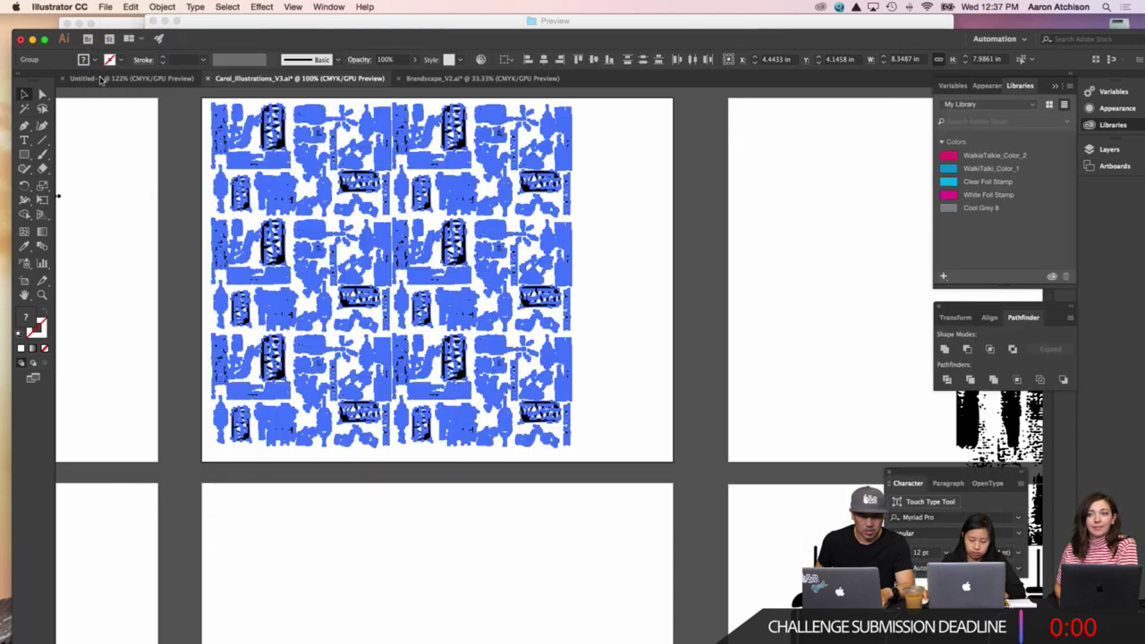
click(105, 79)
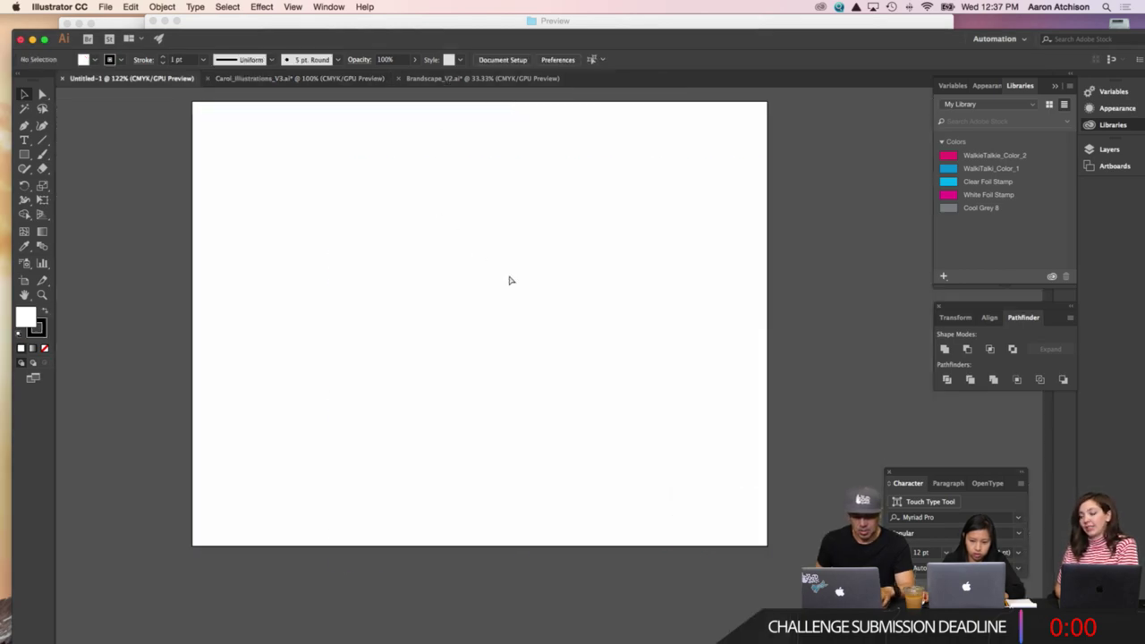
key(super+v)
drag(634, 279, 575, 232)
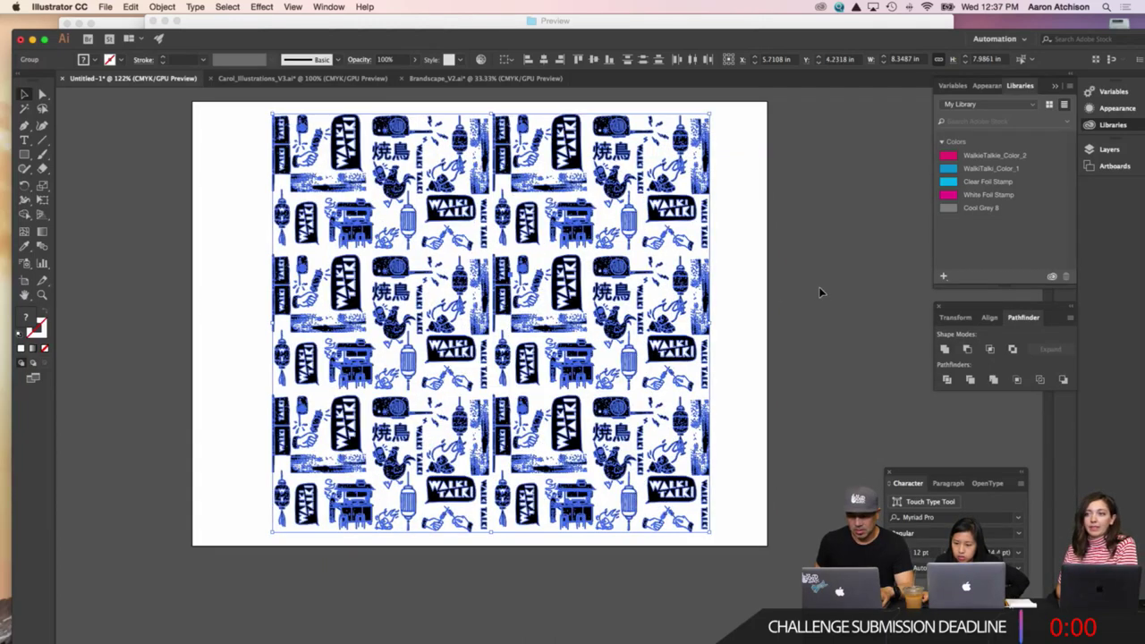
click(817, 286)
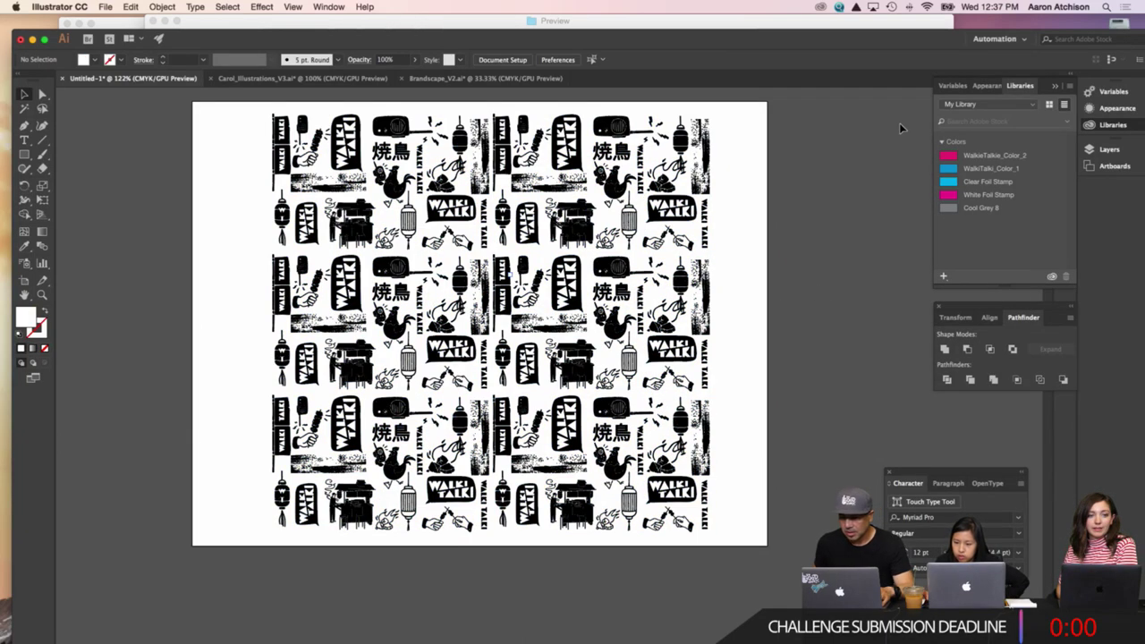
click(1055, 85)
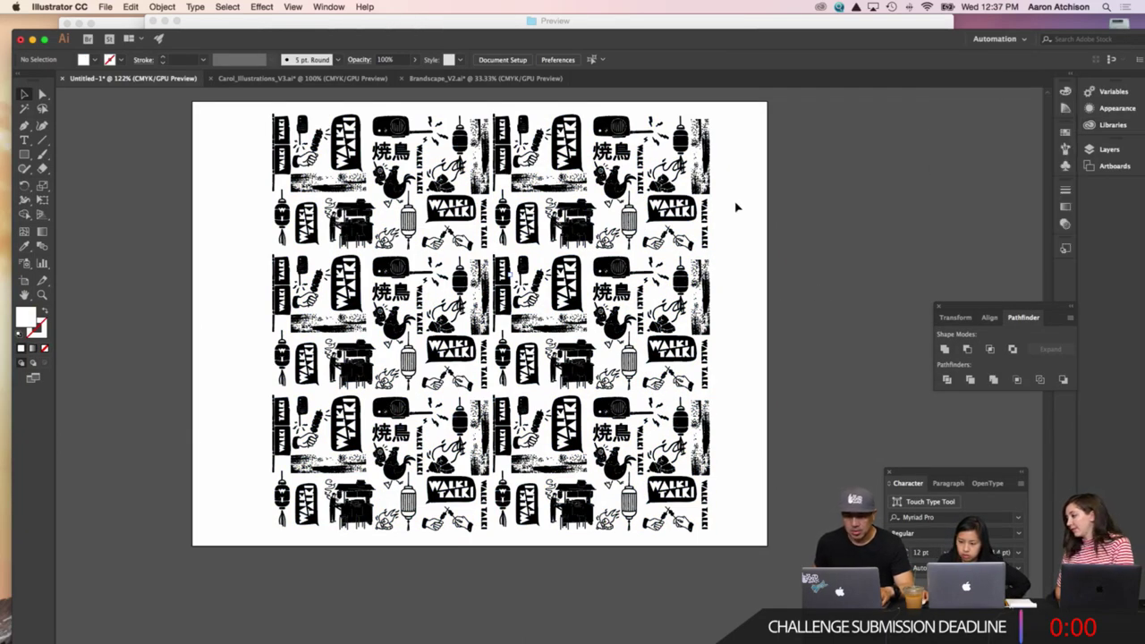
Start saving the Untitled-1 pattern document as a new file and move the save dialog clear of the artwork.
click(104, 8)
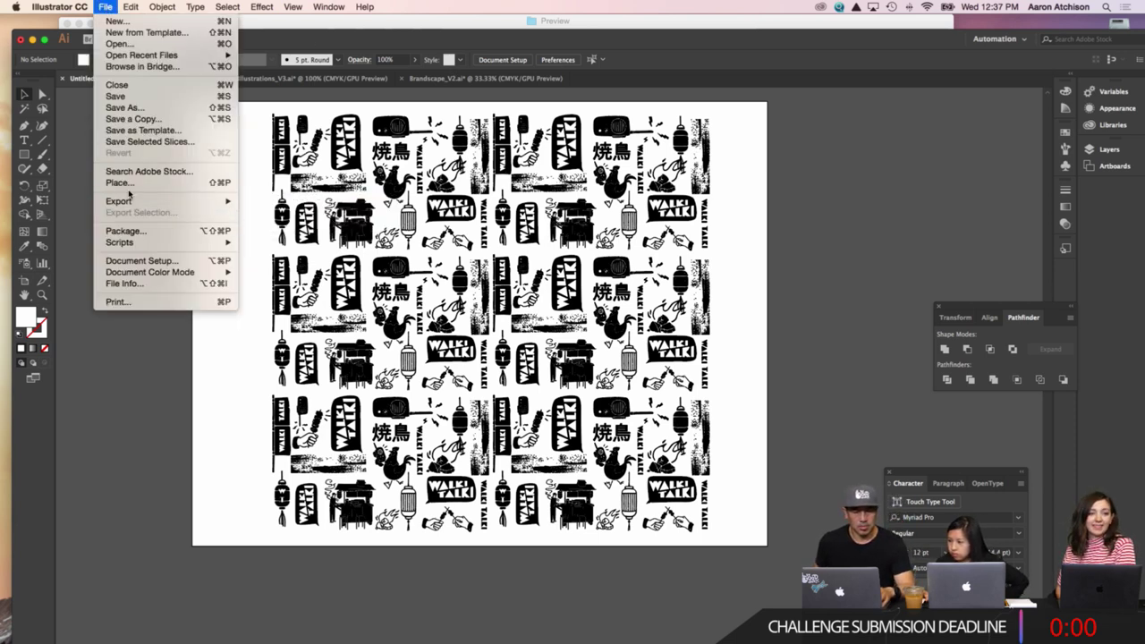
click(128, 109)
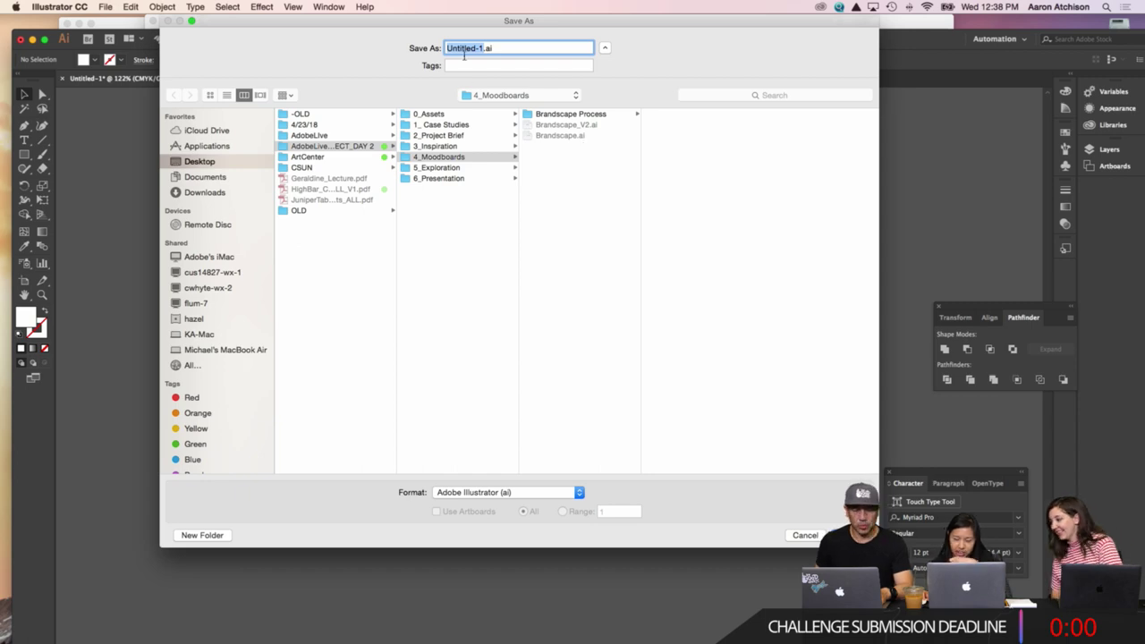
drag(380, 14, 686, 96)
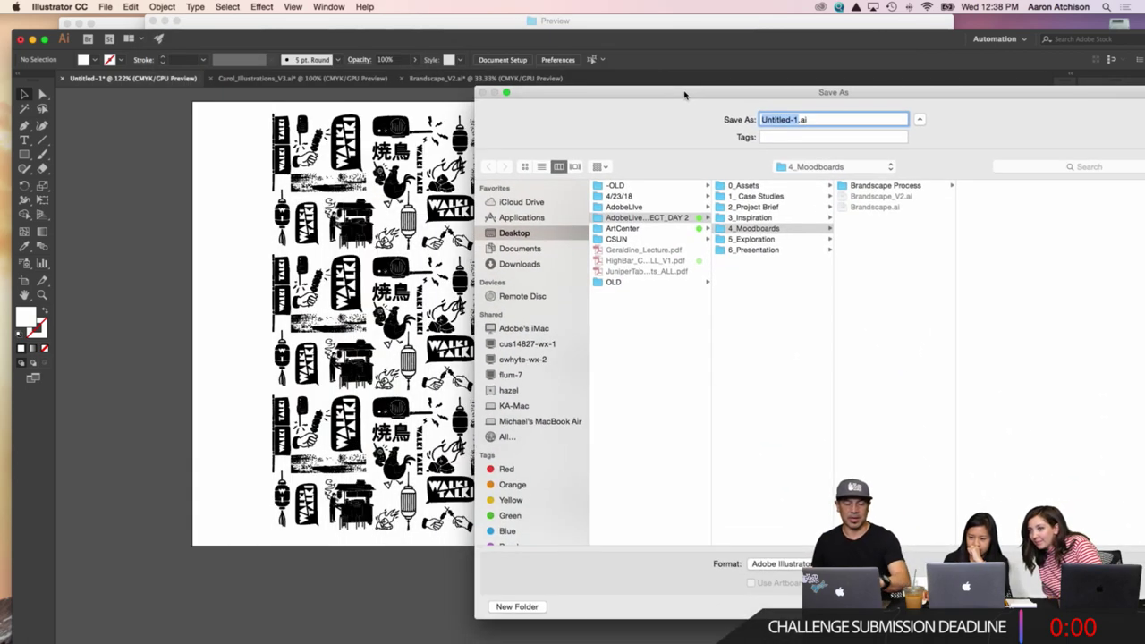
Switch to Finder to view the Desktop folder's contents, then return to the pending save in Illustrator.
click(452, 25)
drag(452, 25, 440, 4)
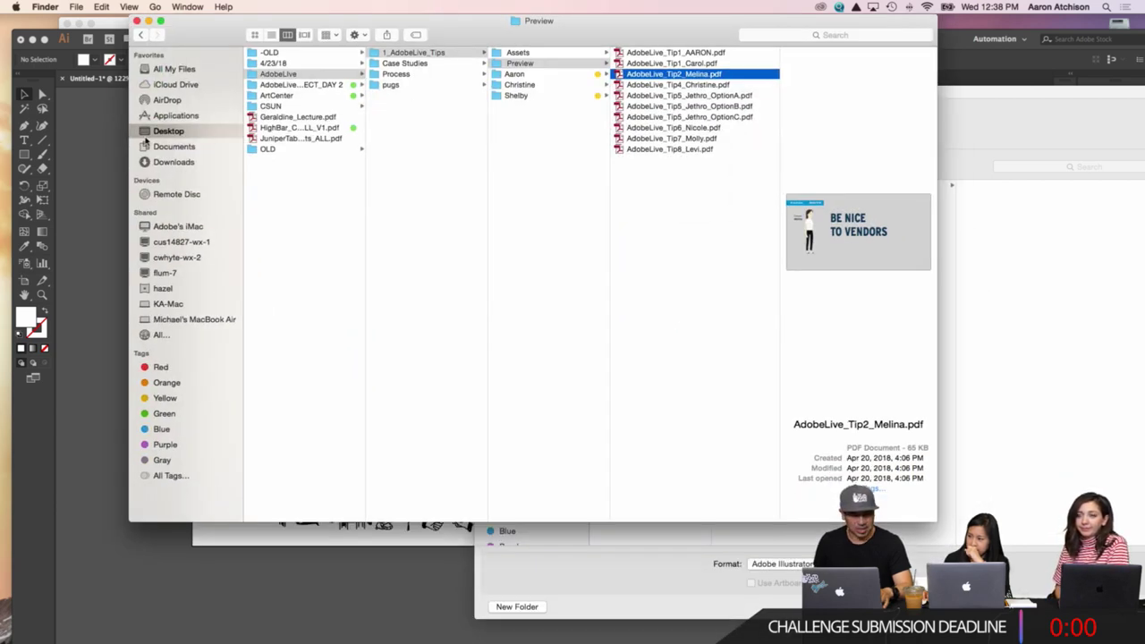
click(169, 132)
drag(481, 40, 661, 125)
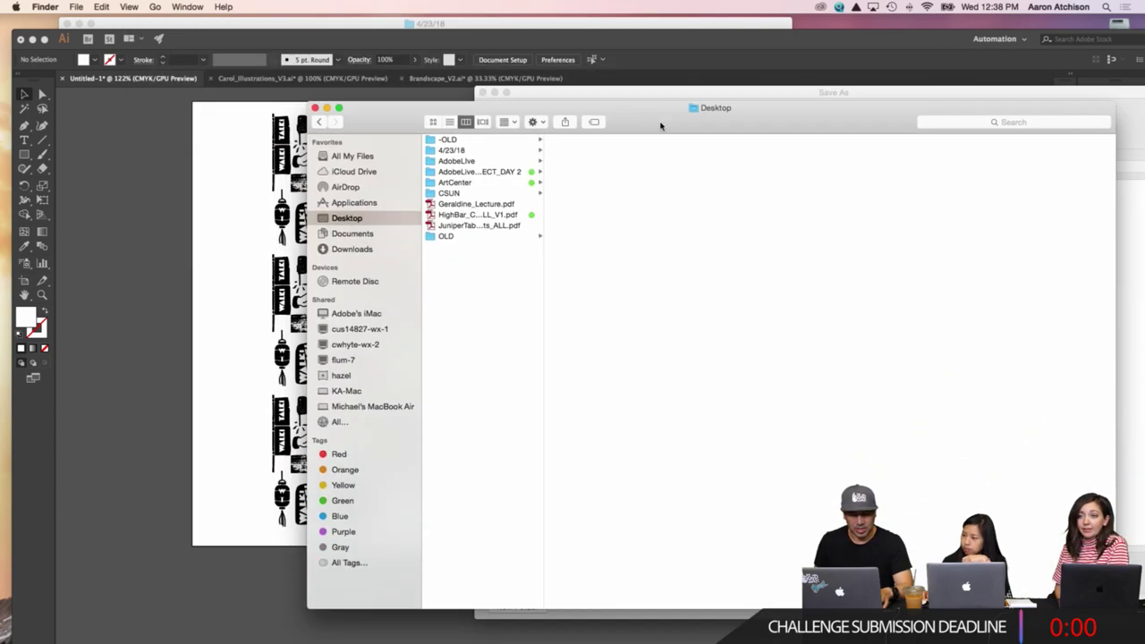
click(76, 7)
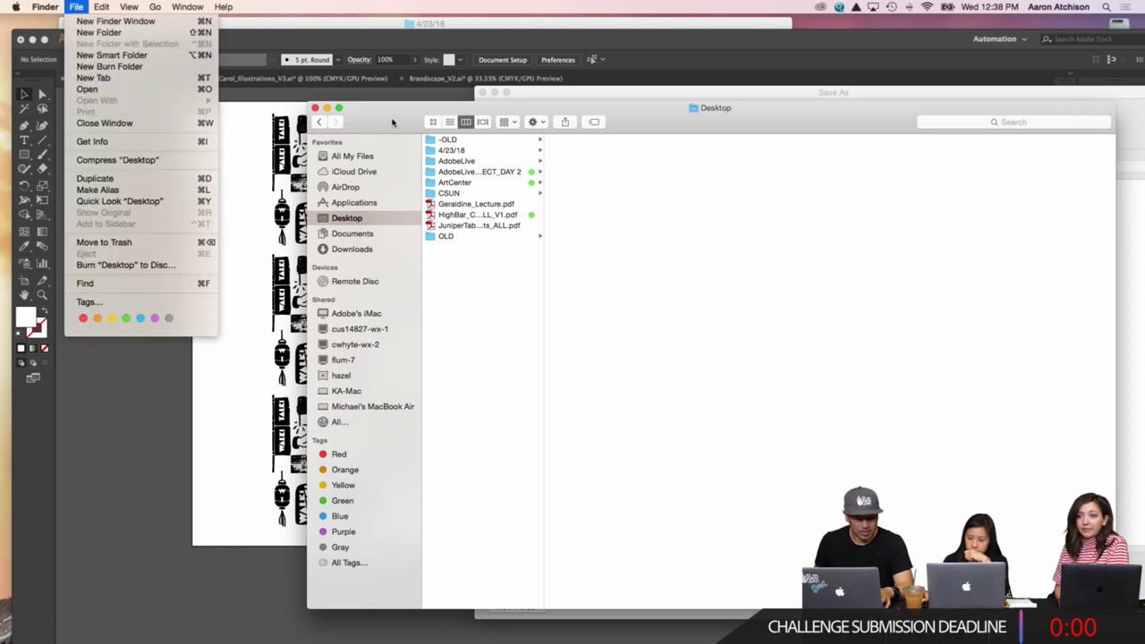
click(245, 162)
click(107, 7)
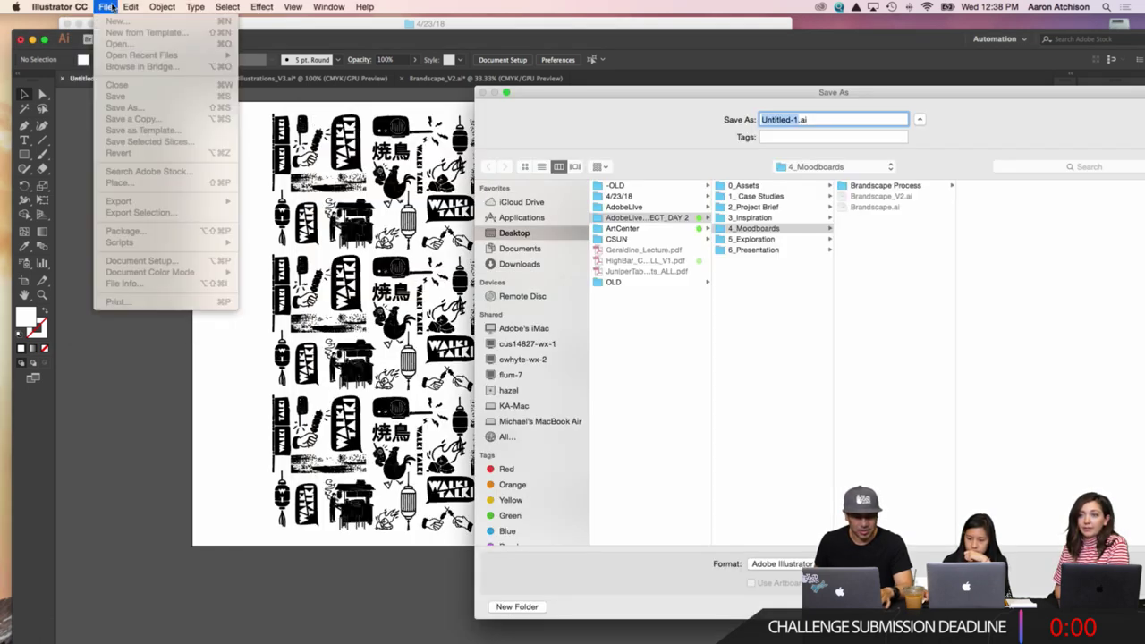
click(187, 186)
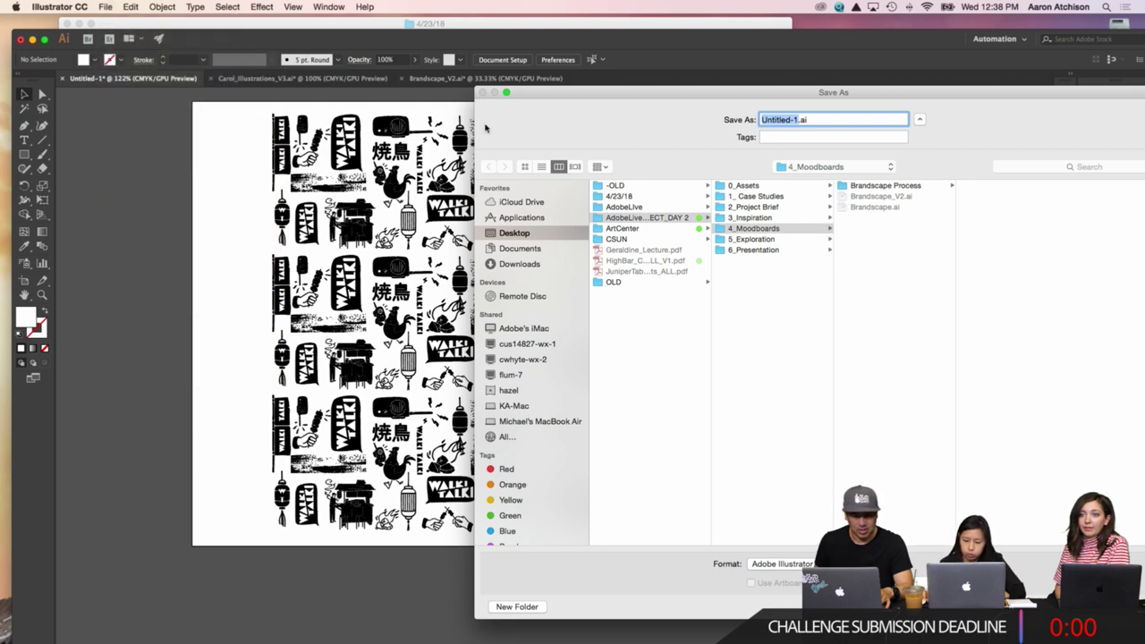
Save the document as wallpaper pattern.ai in the 4_Moodboards folder, in Adobe Illustrator format with the Illustrator CC version.
drag(539, 100, 644, 71)
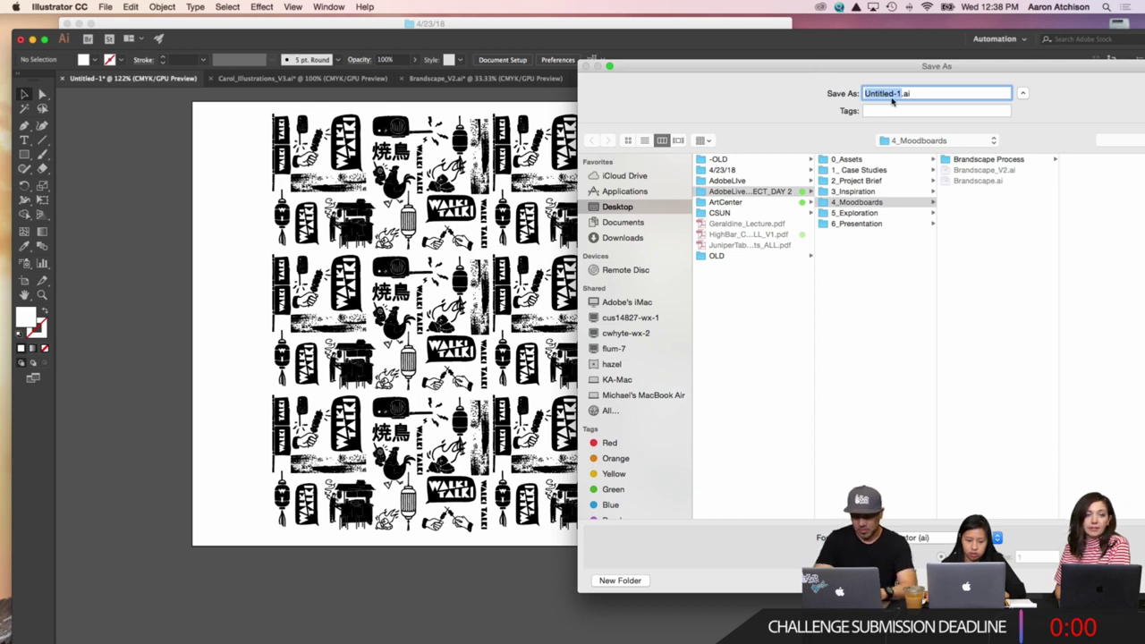
text(w)
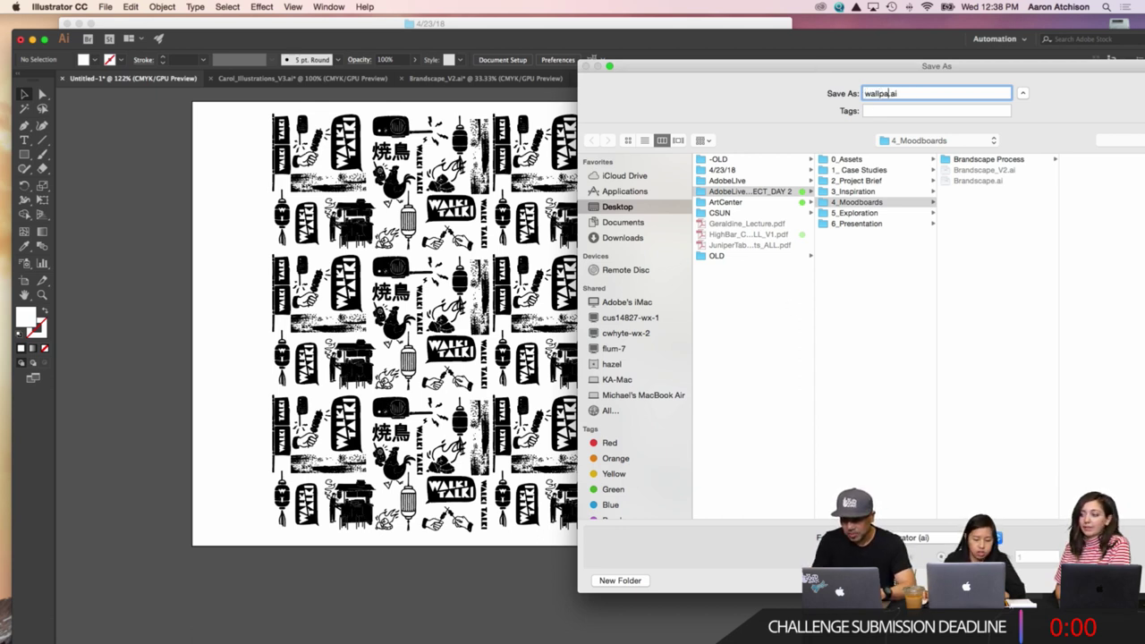
text(allpaper pattern)
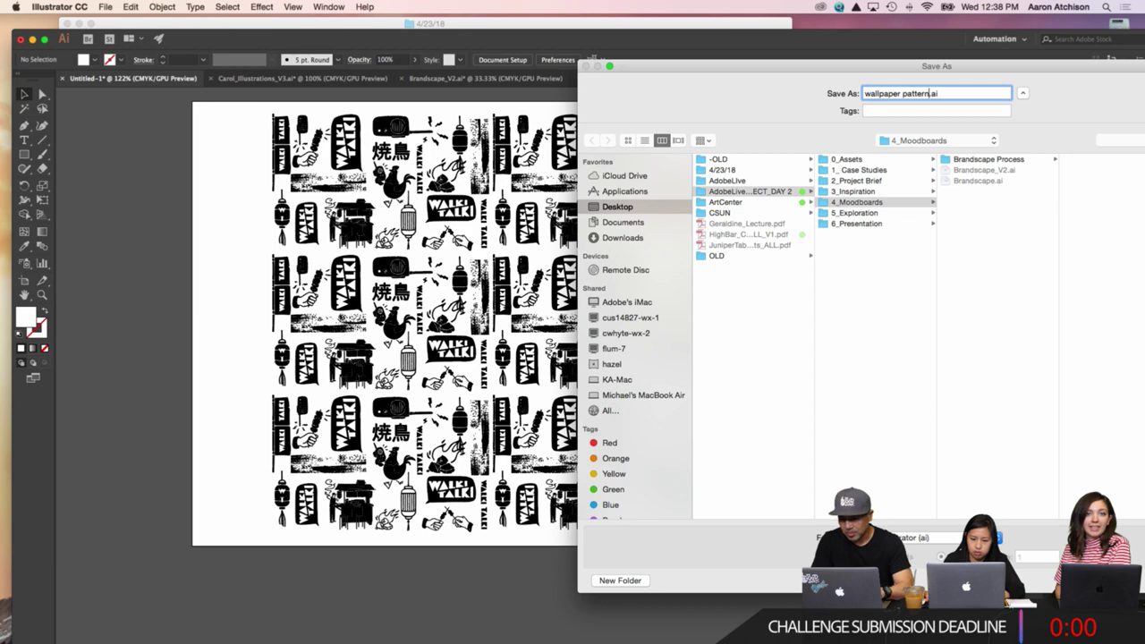
drag(950, 69, 654, 23)
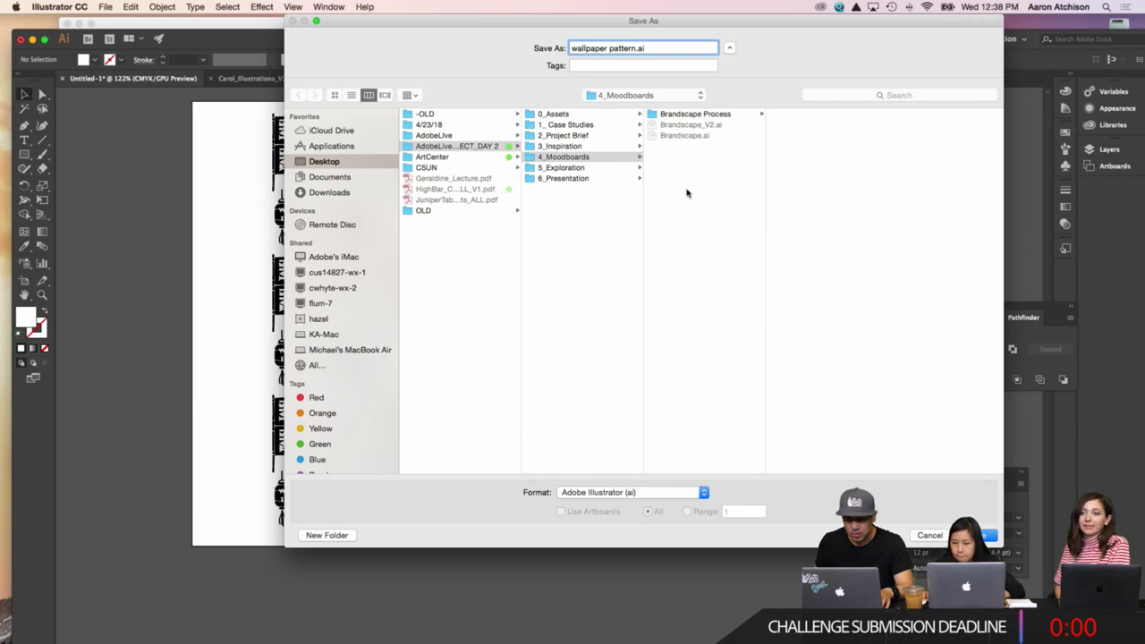
click(713, 189)
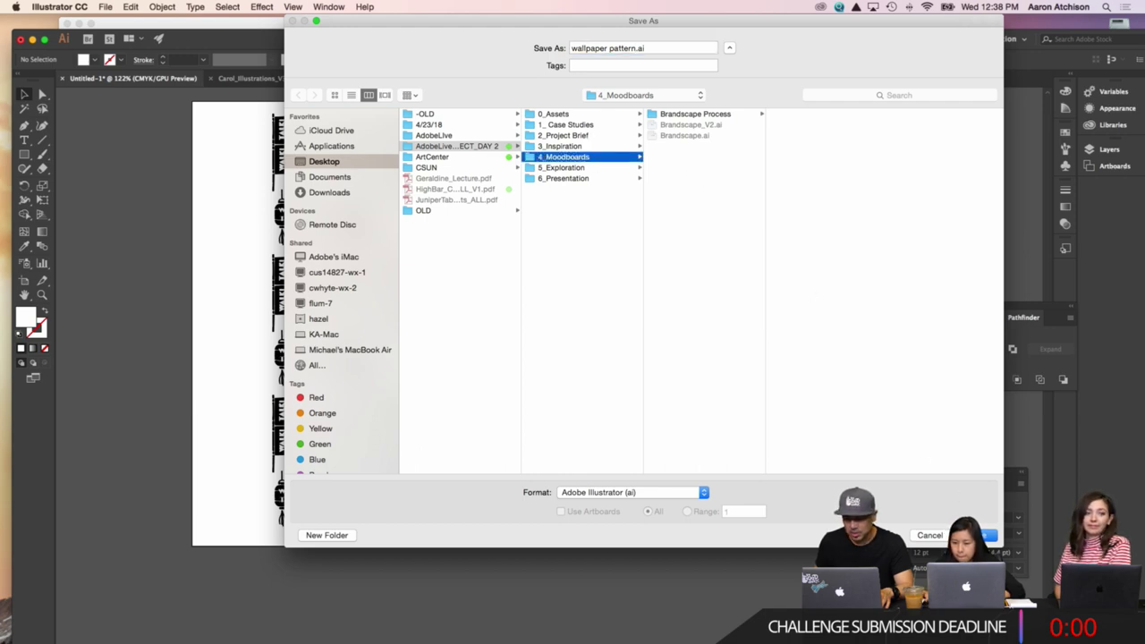
key(Return)
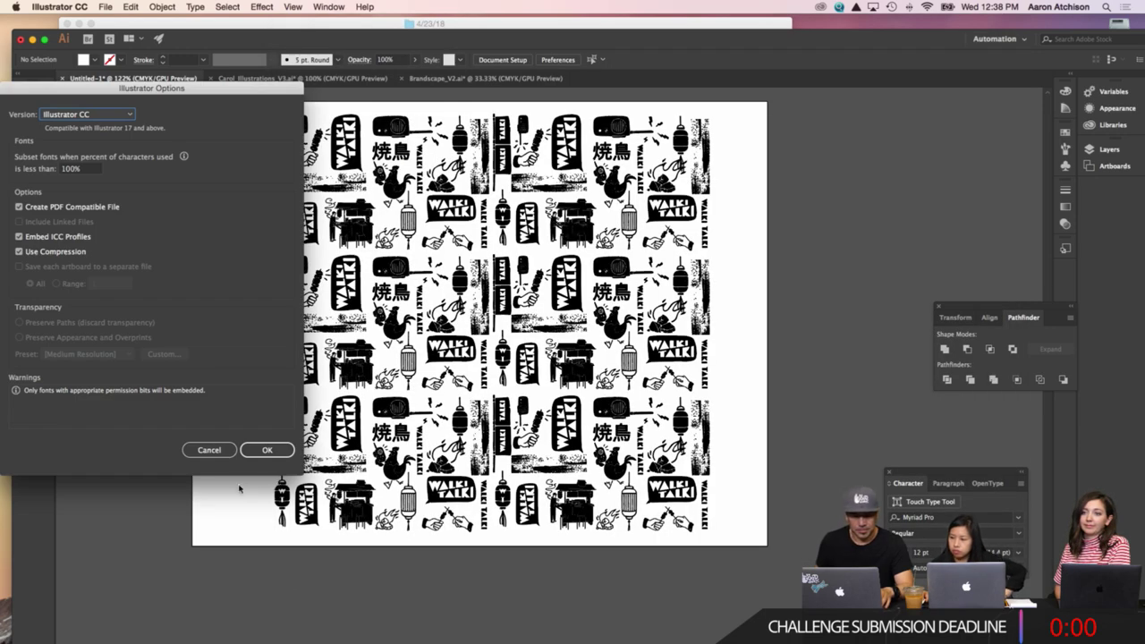
click(266, 450)
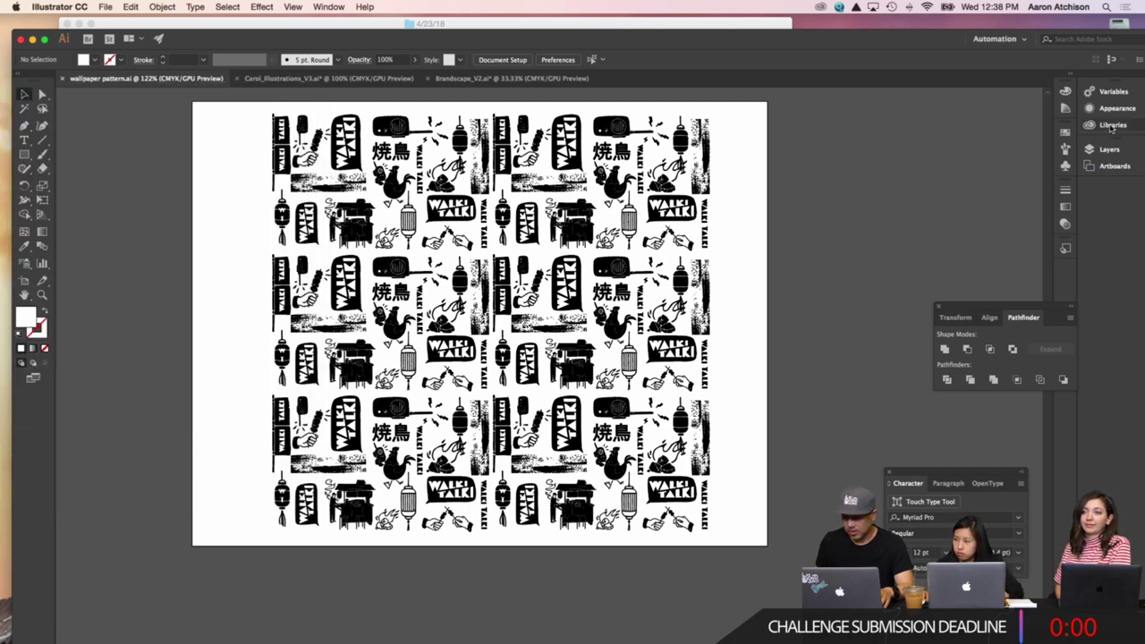
Add the current white fill color to My Library.
click(1111, 126)
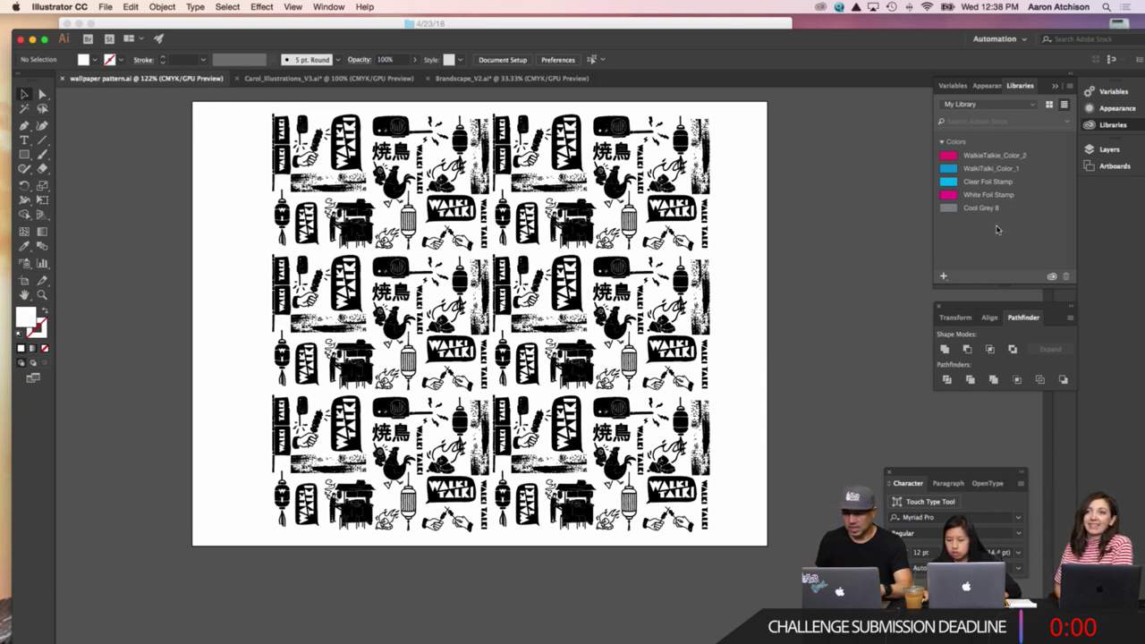
click(944, 277)
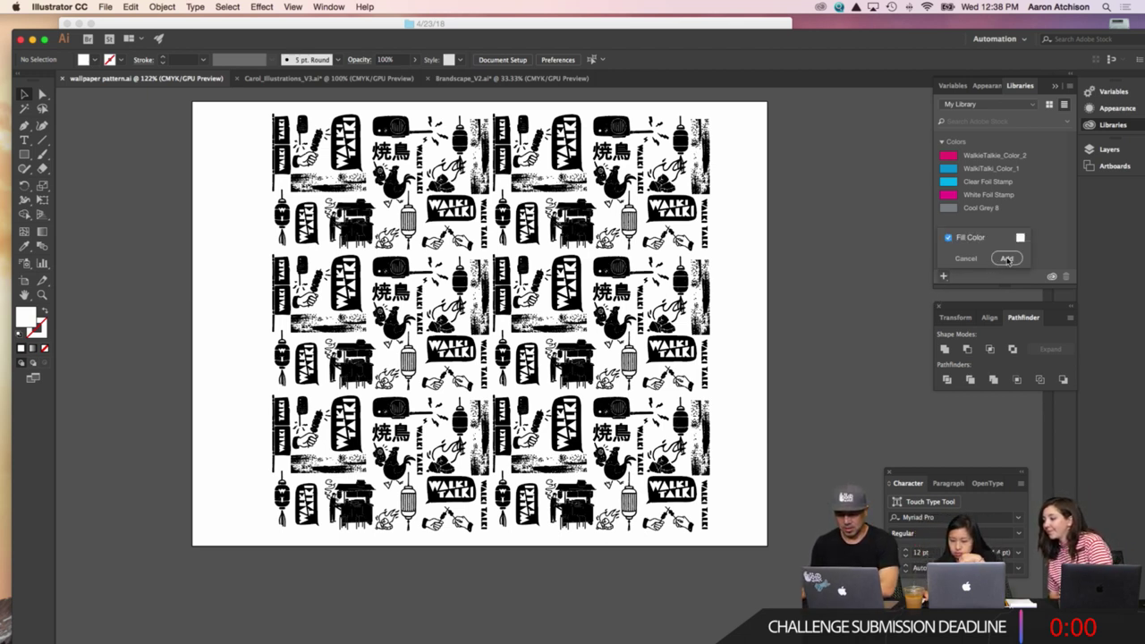
click(1008, 262)
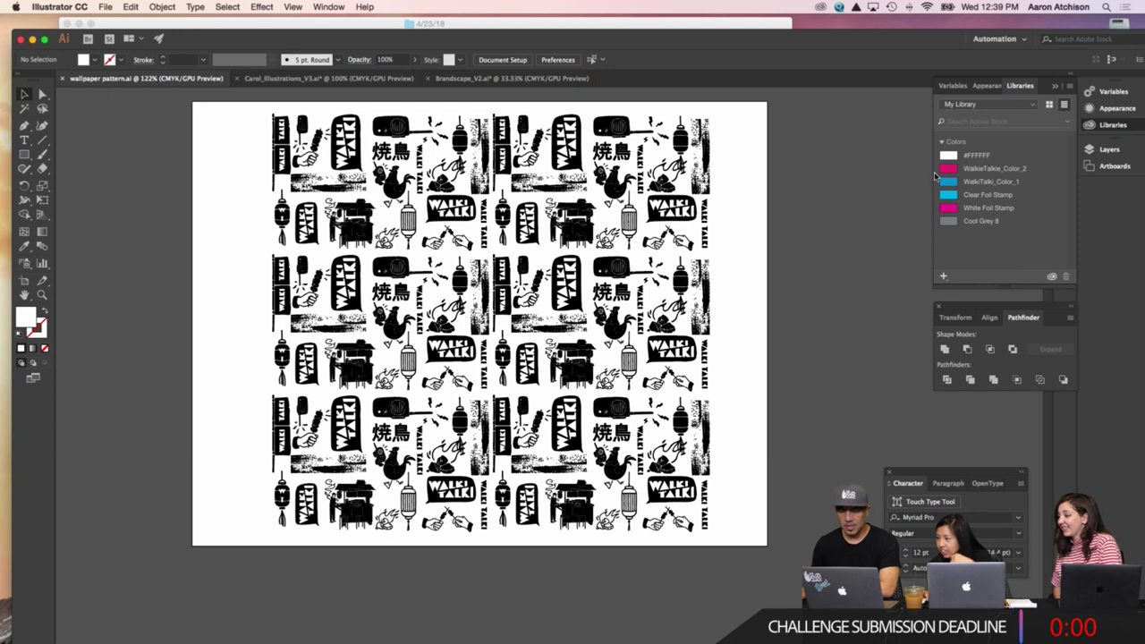
Examine the list of available Creative Cloud libraries and check the Creative Cloud desktop app's status.
click(1030, 106)
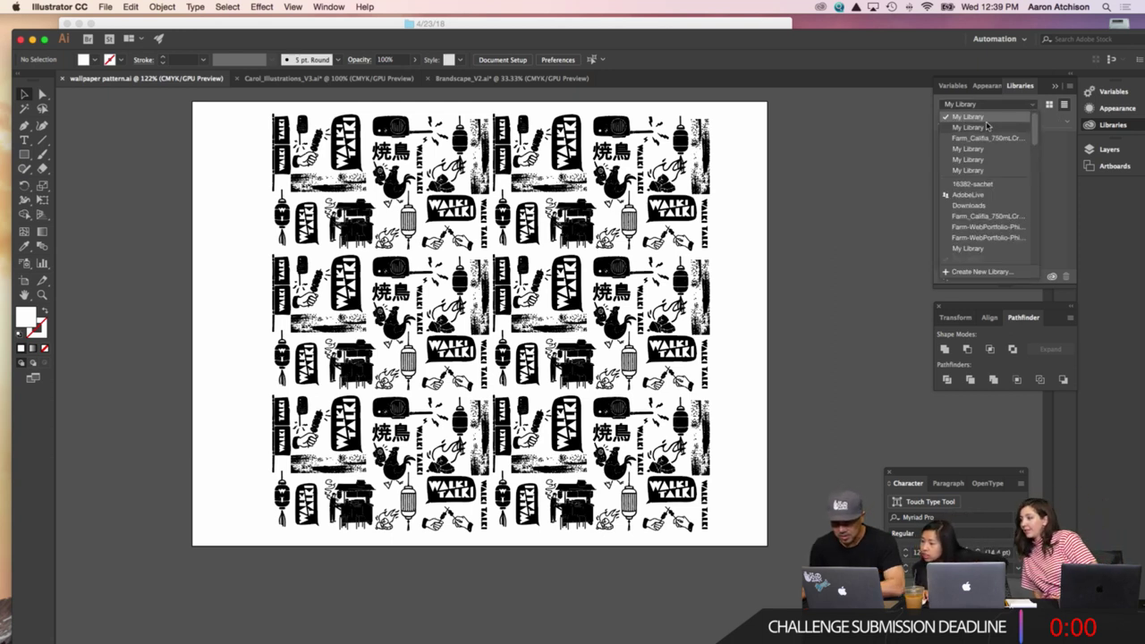
click(978, 108)
click(980, 108)
click(1010, 105)
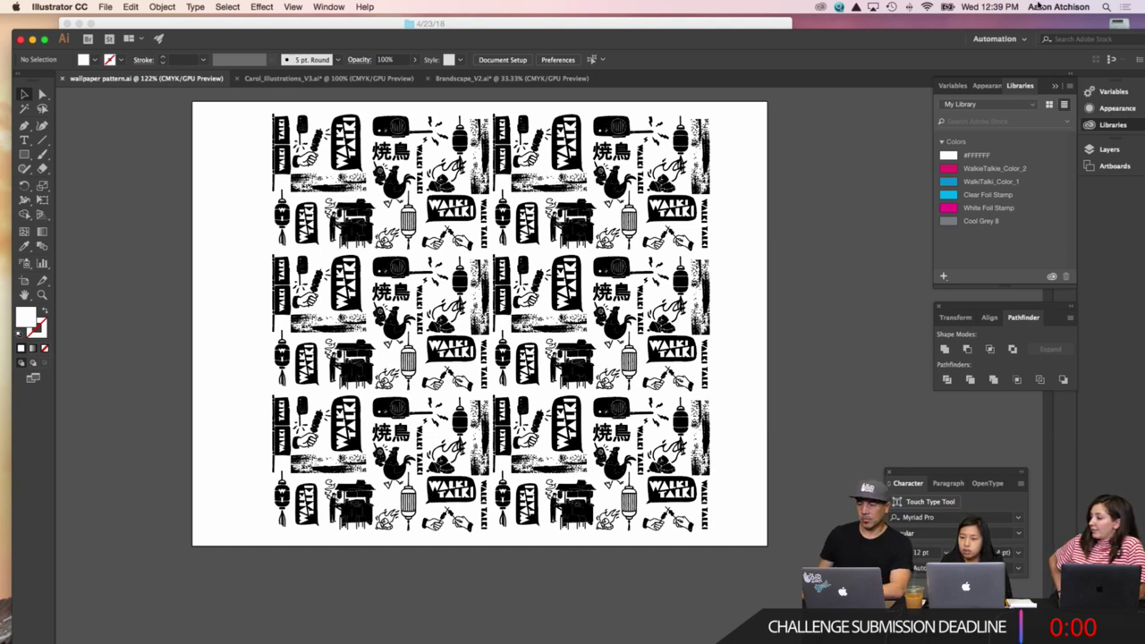
click(819, 7)
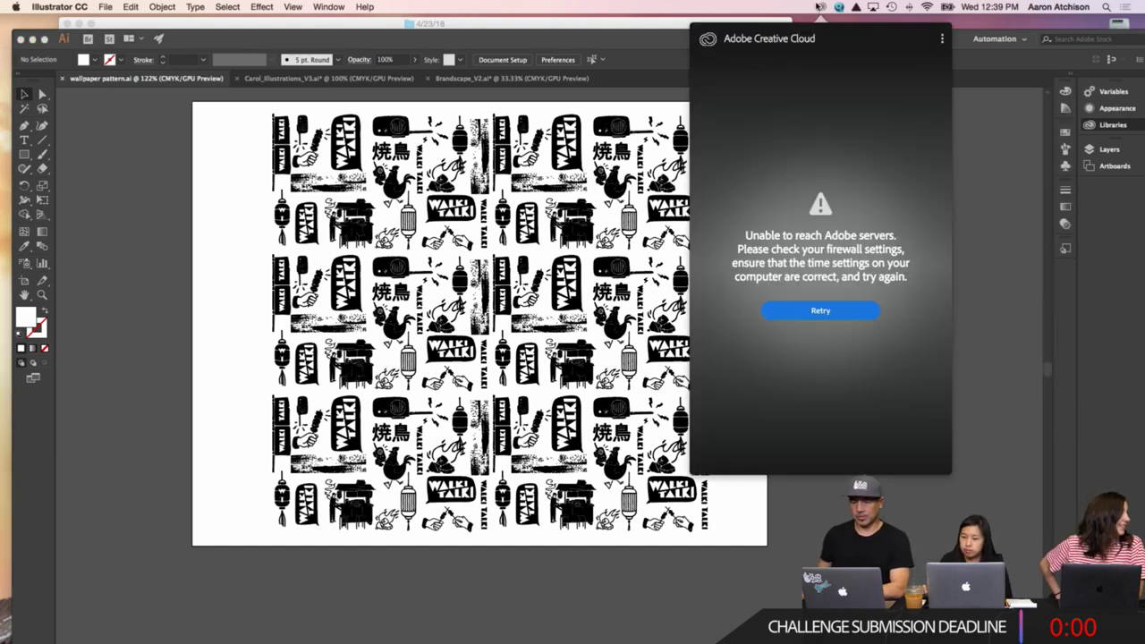
click(980, 388)
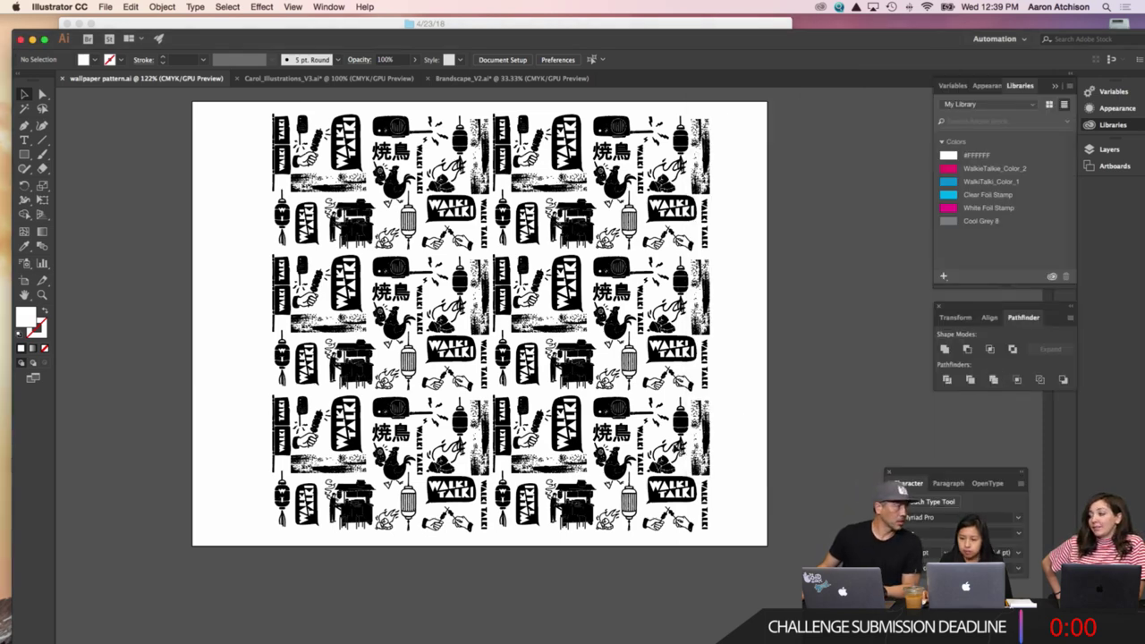
Select the whole wallpaper pattern, clear the selection and switch to Finder.
drag(739, 537, 247, 113)
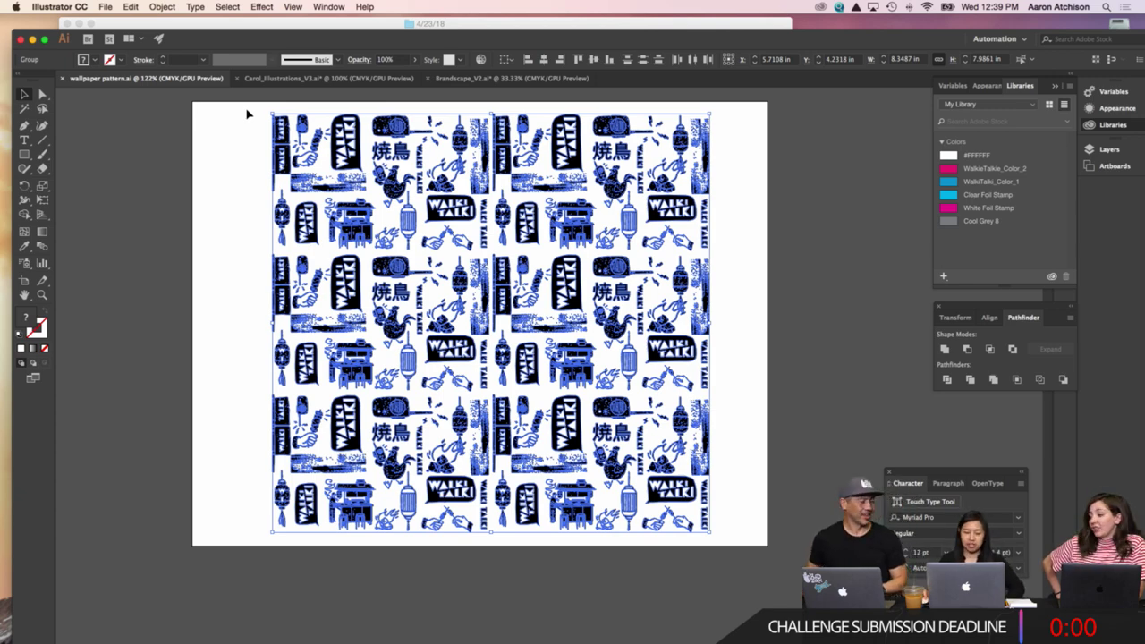
click(209, 299)
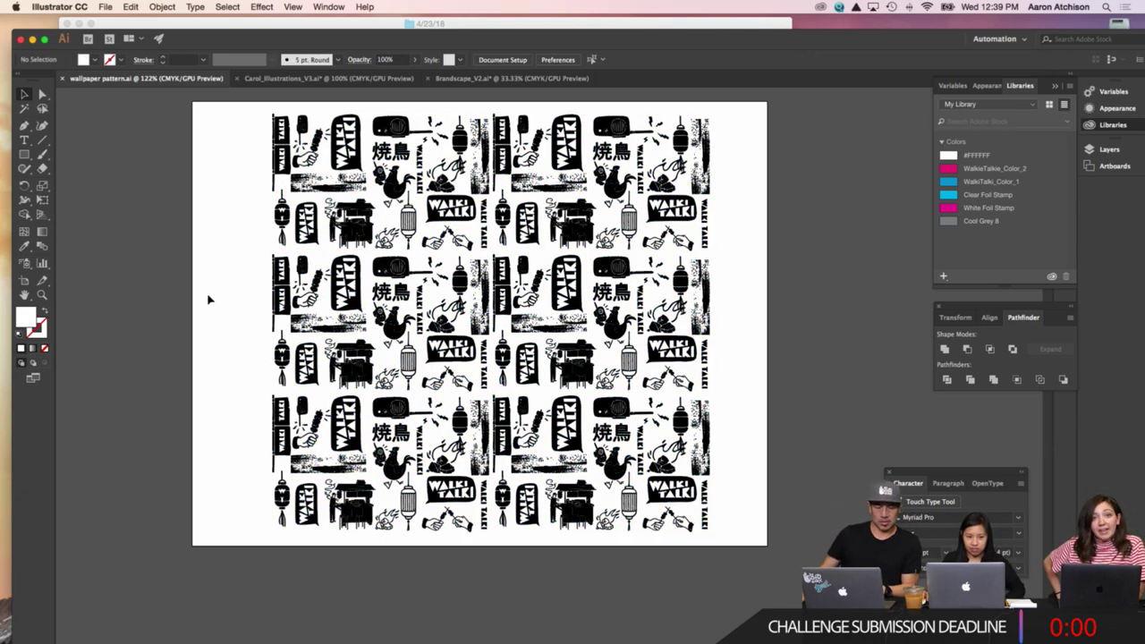
mouse_move(417, 631)
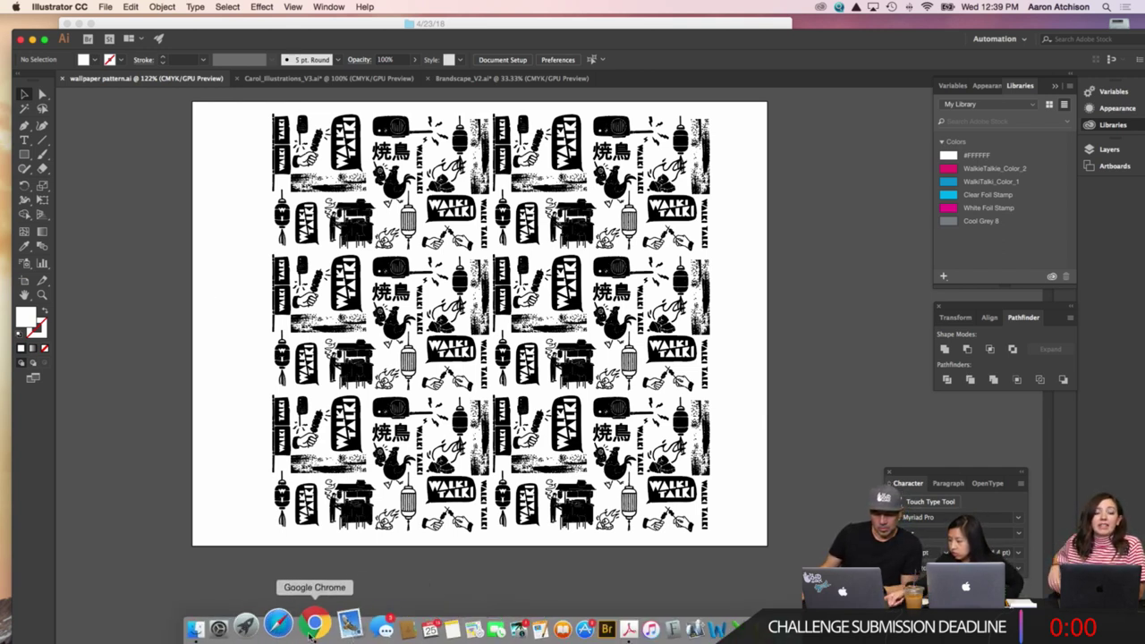
click(224, 624)
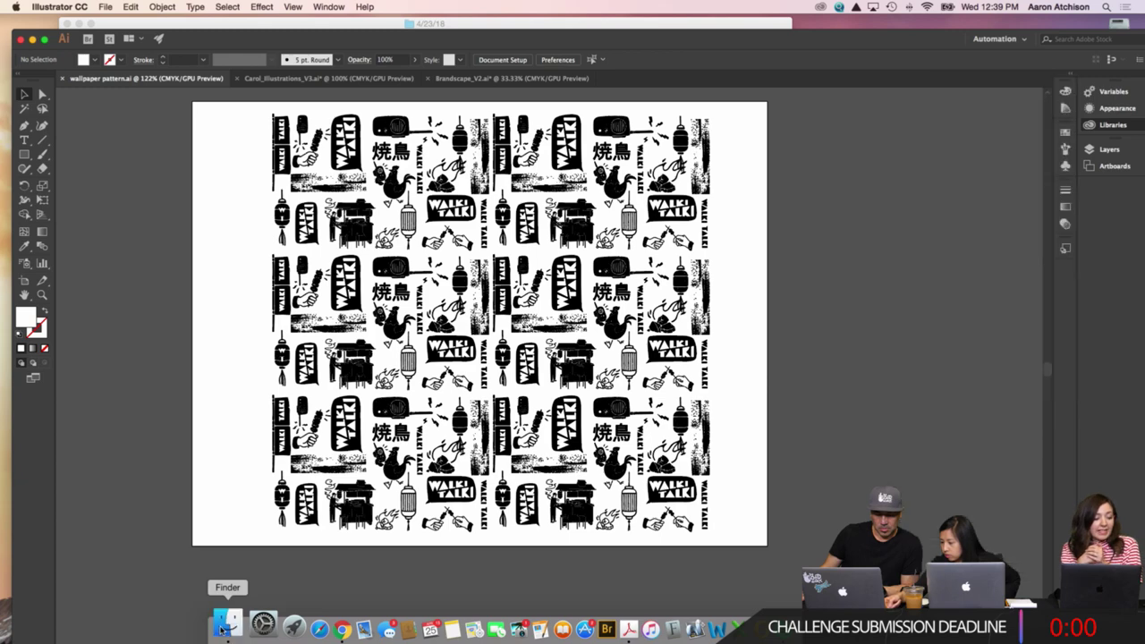
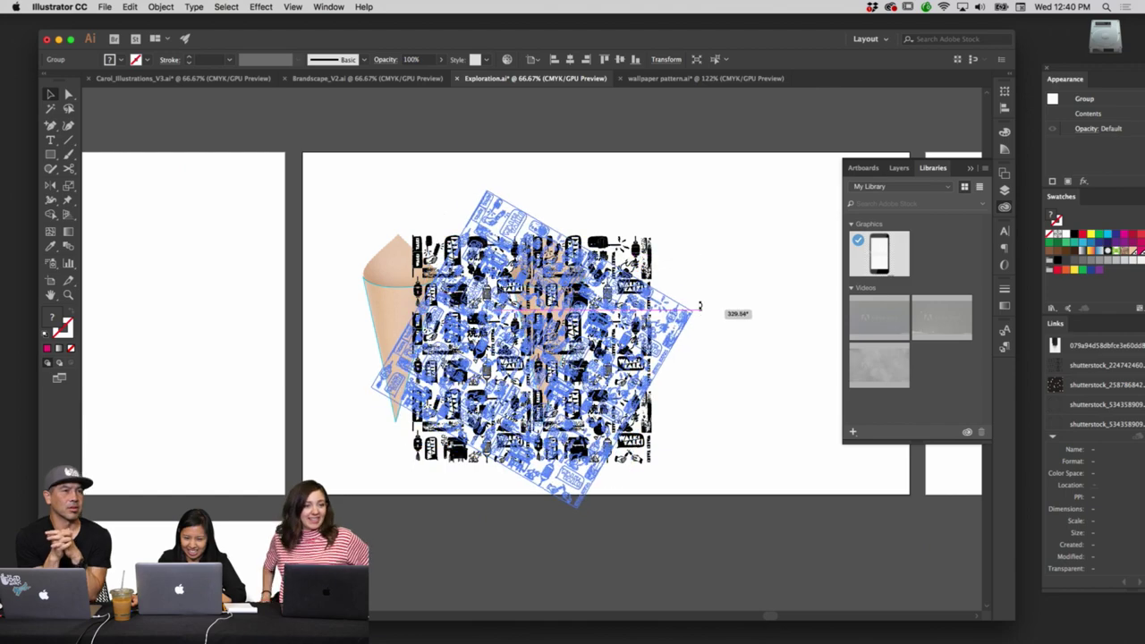
Try the pattern on the paper cones in the Exploration document, rotating it to about 312 degrees and positioning it across both cones.
key(super+z)
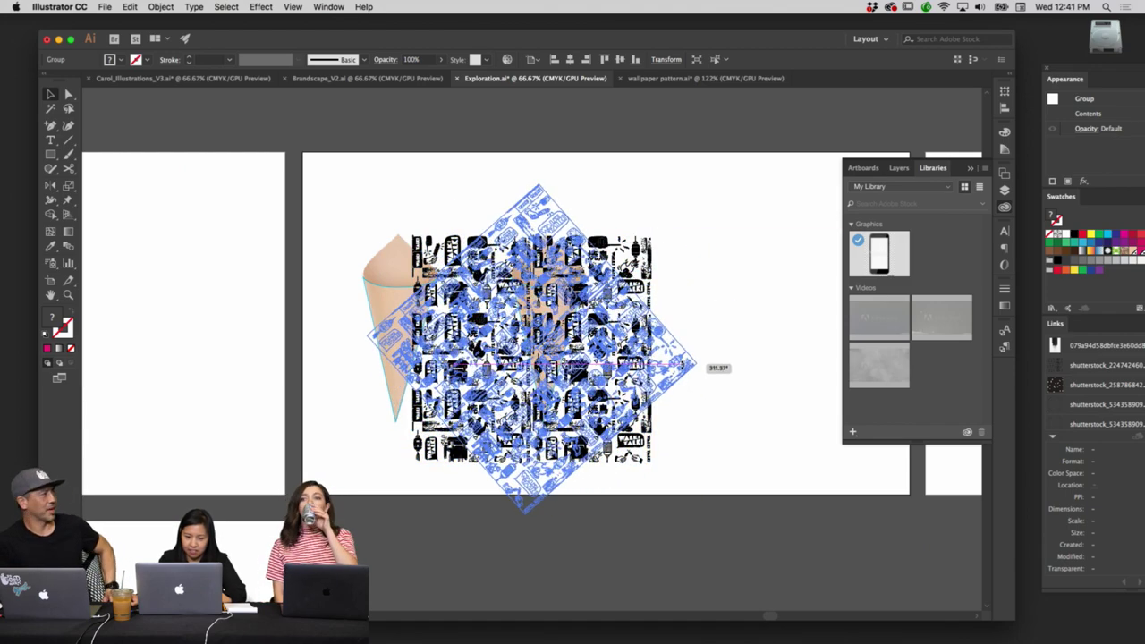
click(742, 325)
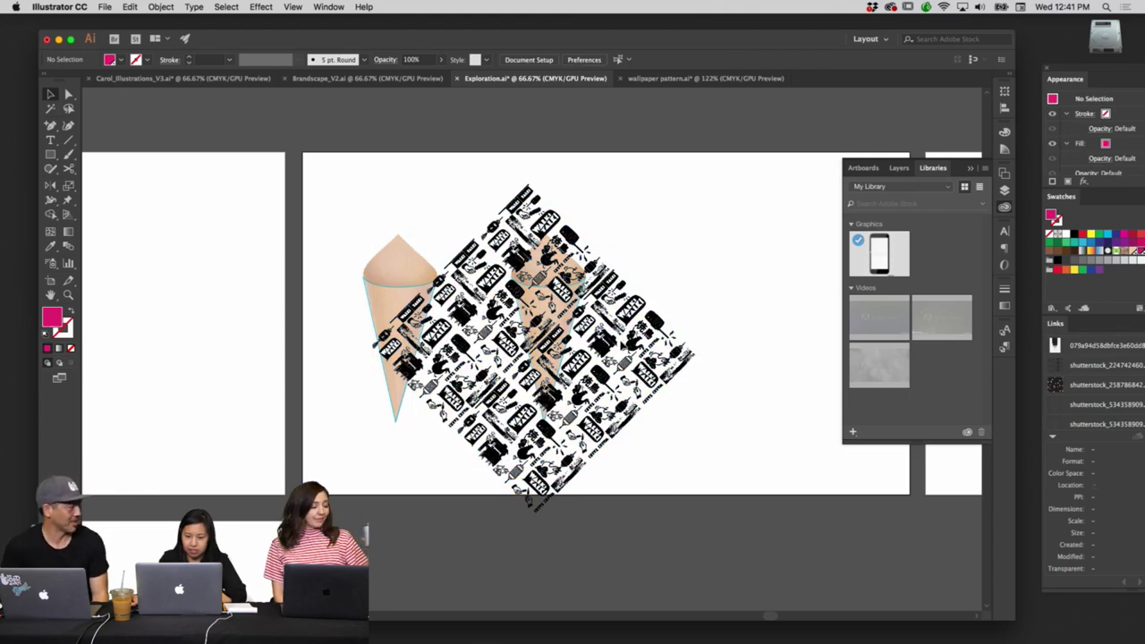
click(590, 320)
click(701, 256)
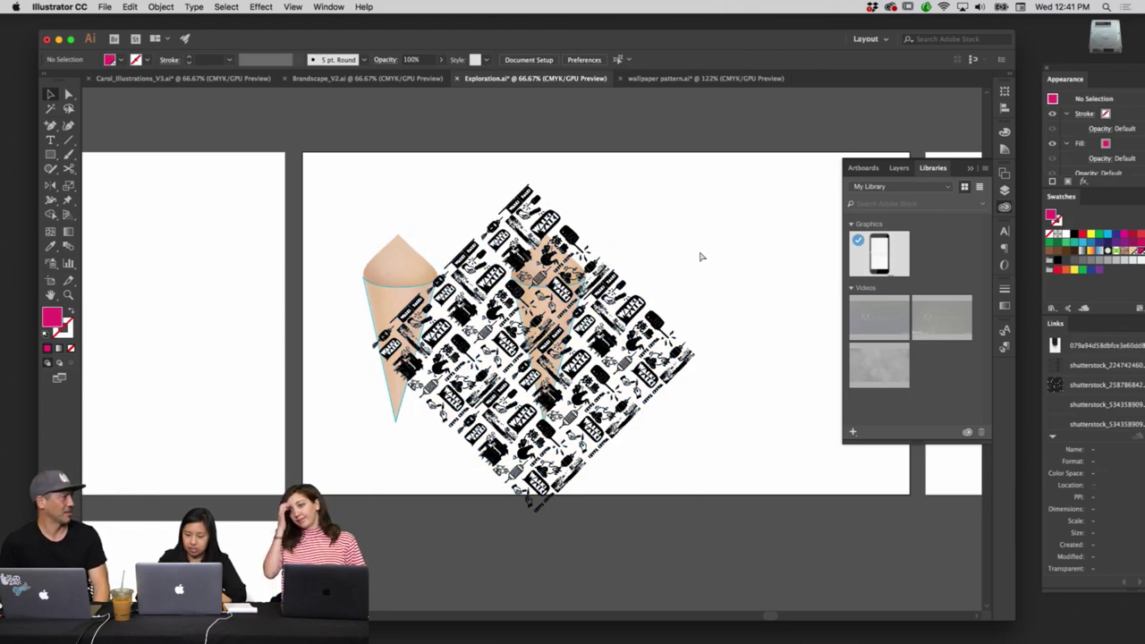
key(super+1)
drag(716, 281, 577, 281)
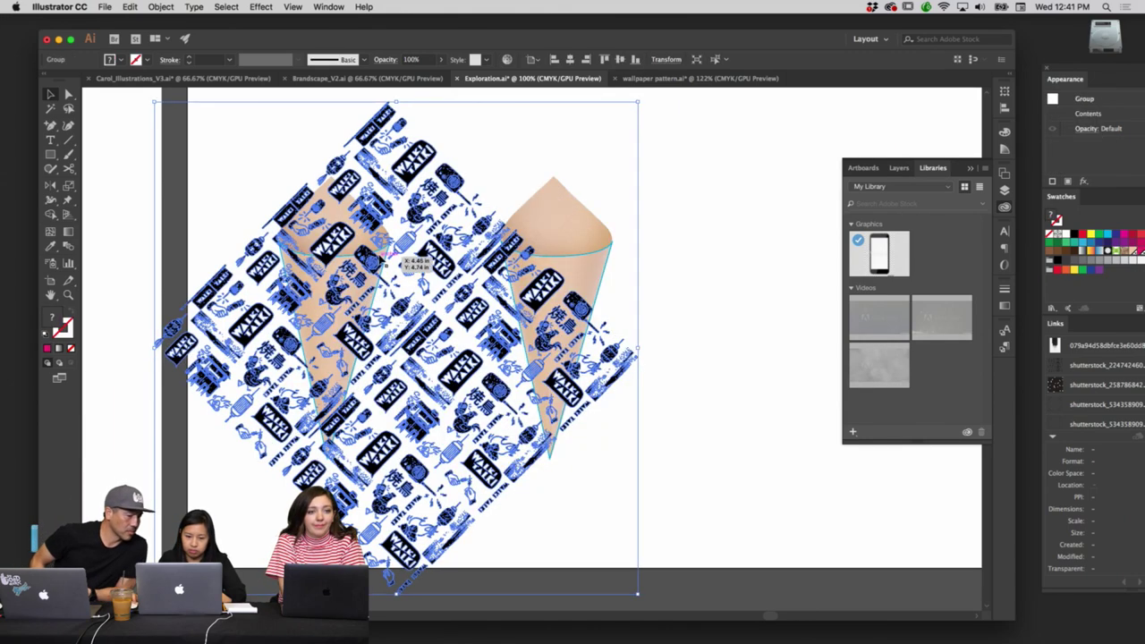
drag(409, 213, 446, 241)
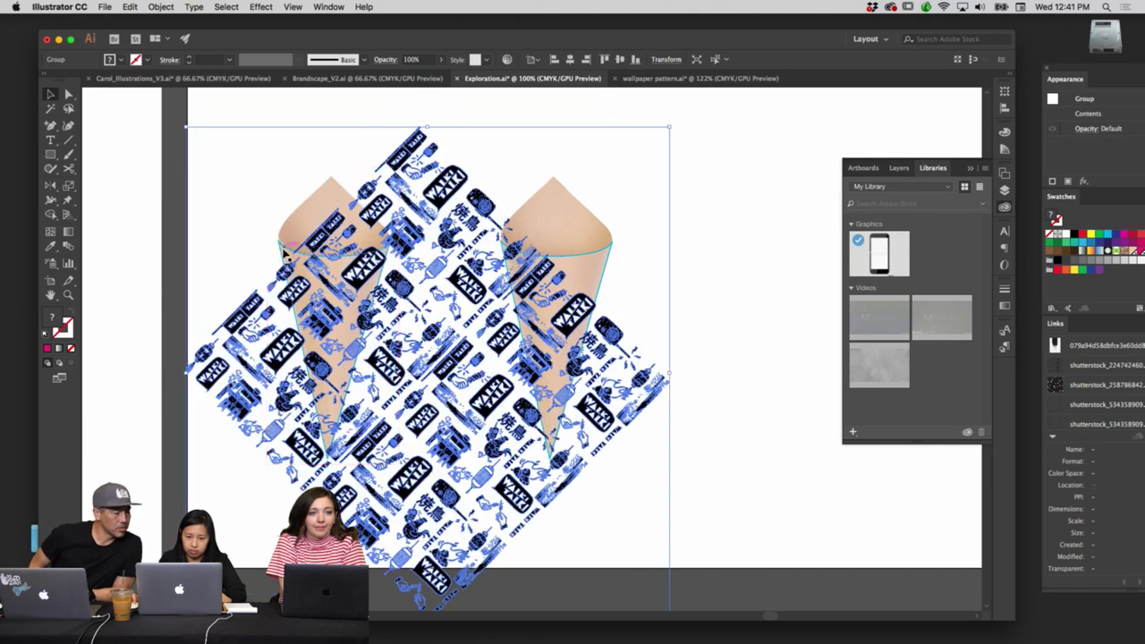
Try recoloring the rotated pattern with the tan sampled from the paper cone, and undo the color change.
click(283, 253)
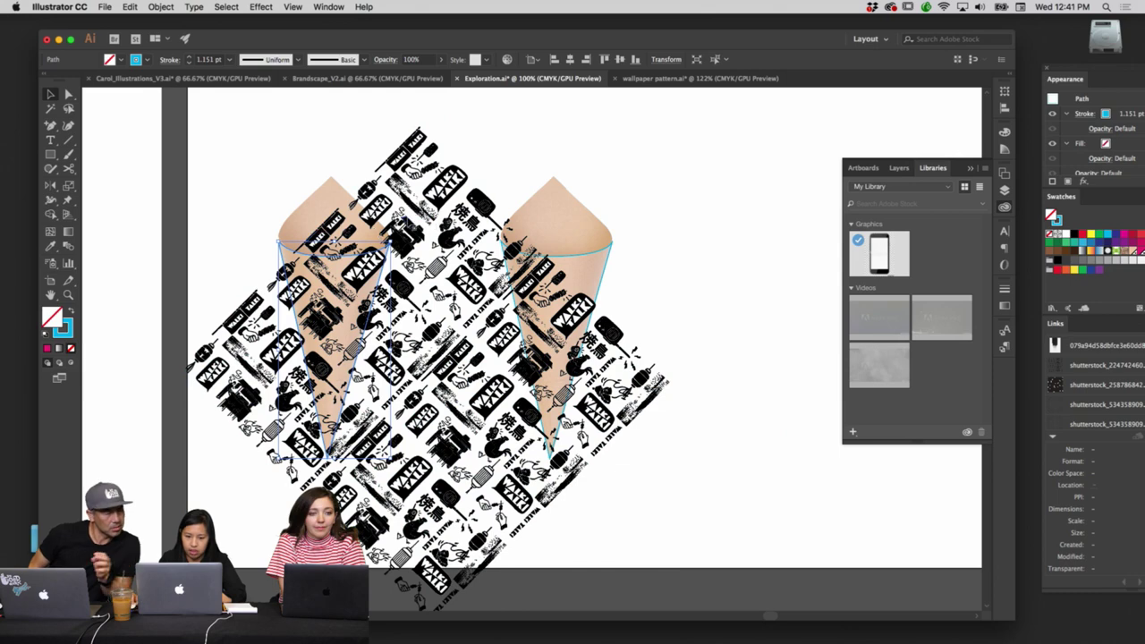
click(447, 227)
click(583, 237)
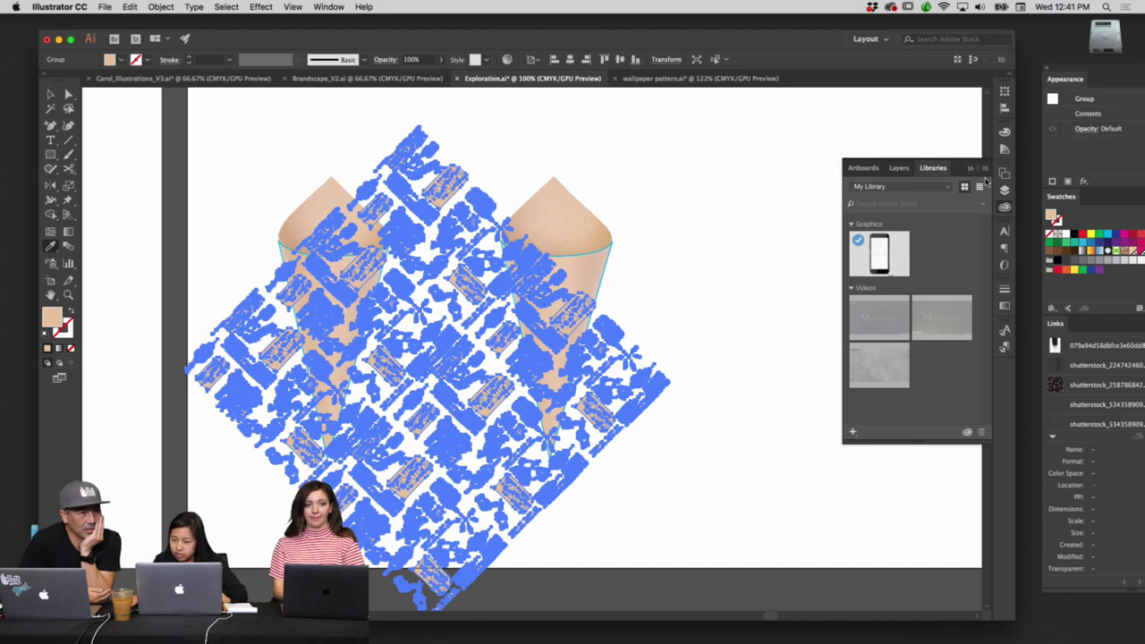
key(v)
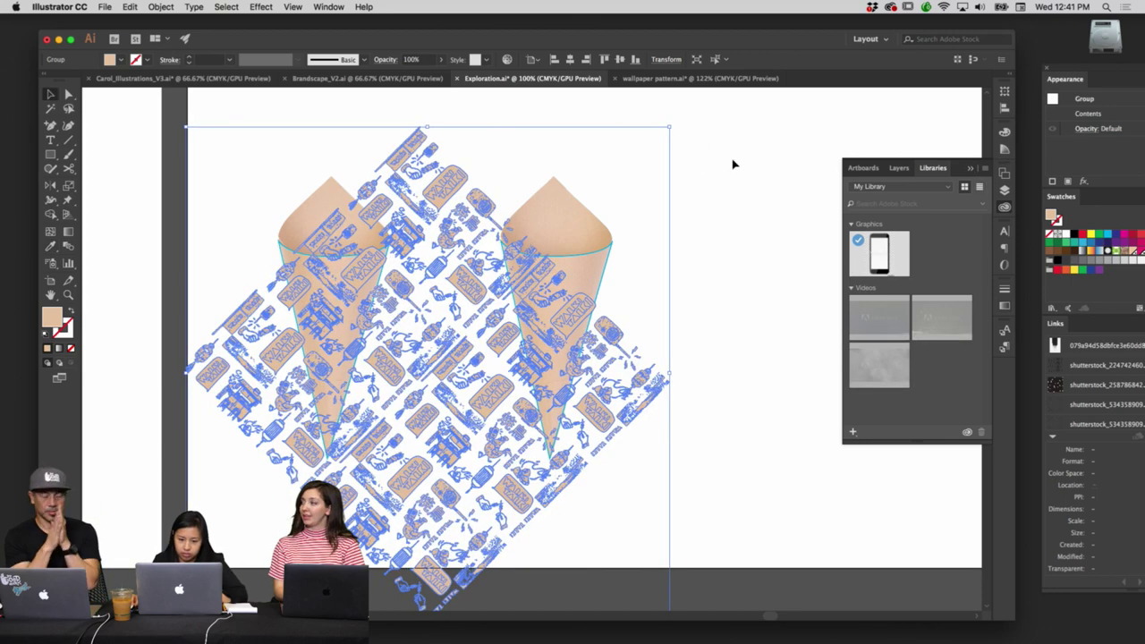
click(732, 163)
click(398, 242)
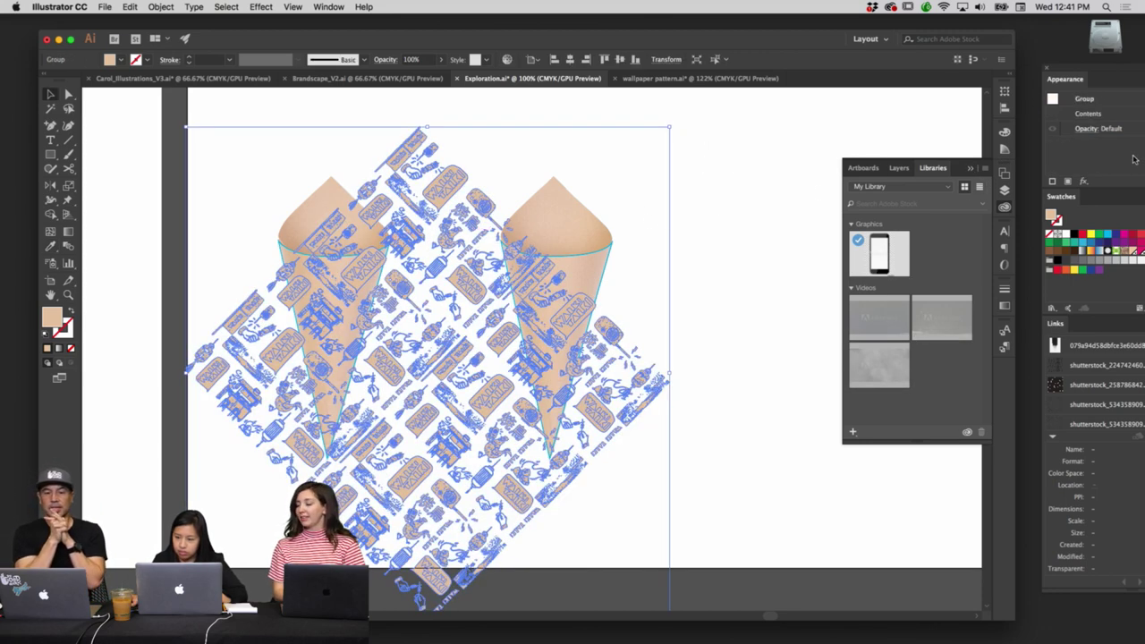
key(super+z)
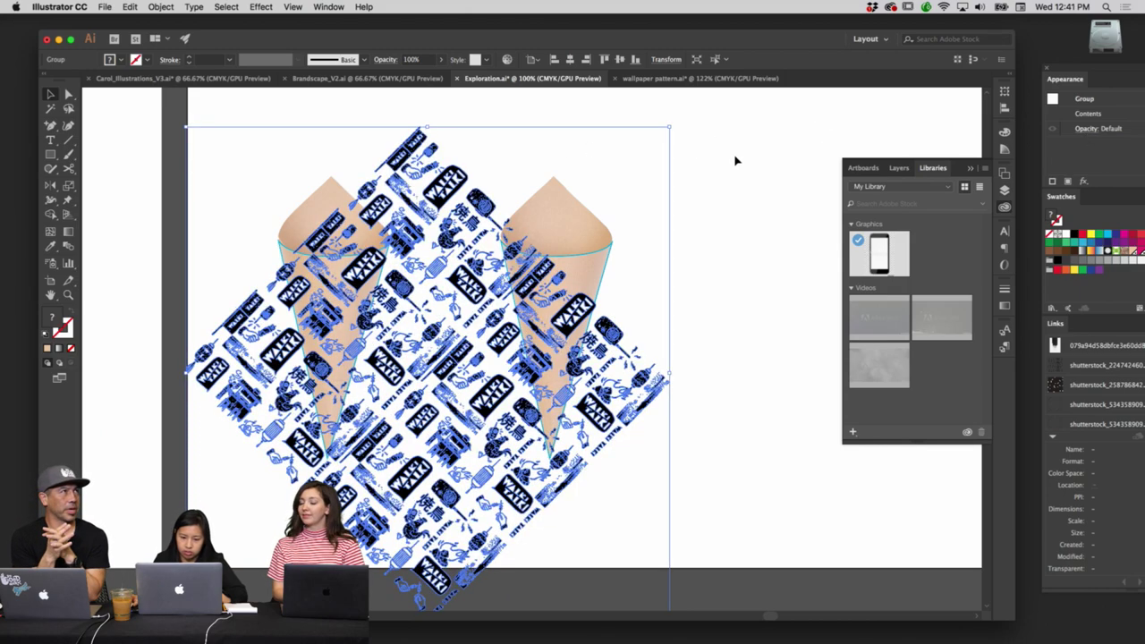
Remove the rotated black pattern from the artboard, keeping only the two paper cones.
click(736, 161)
scroll(634, 162, down, 2)
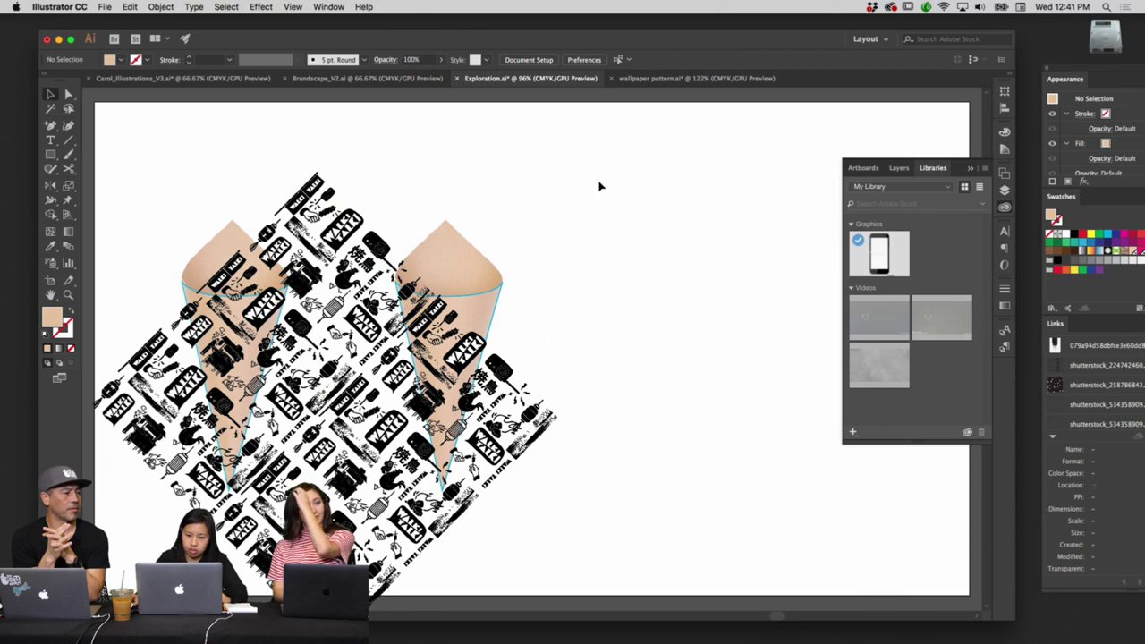
click(407, 305)
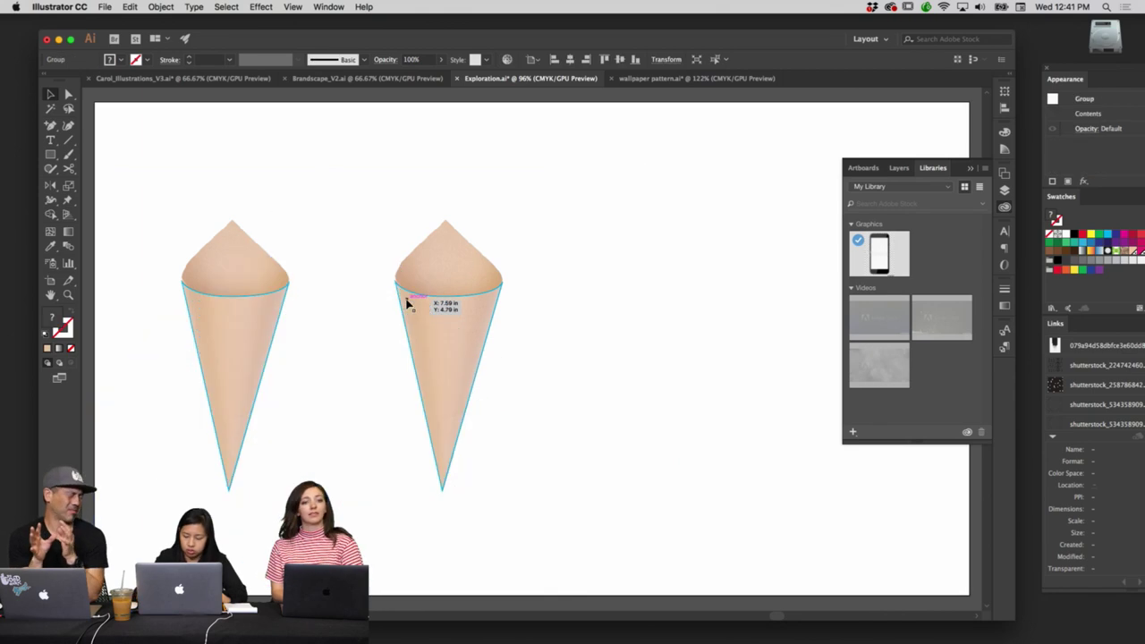
In the wallpaper pattern document, select all artwork with the same fill color as a black WALKI TALKI speech bubble and fill it brown.
click(662, 79)
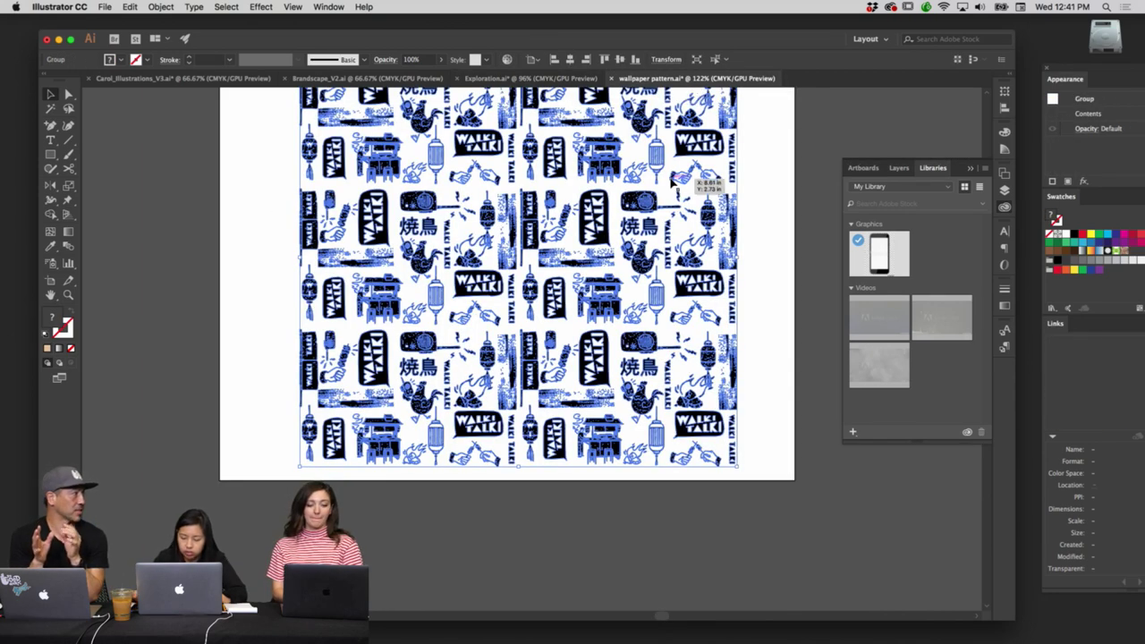
scroll(673, 181, up, 2)
scroll(659, 285, right, 3)
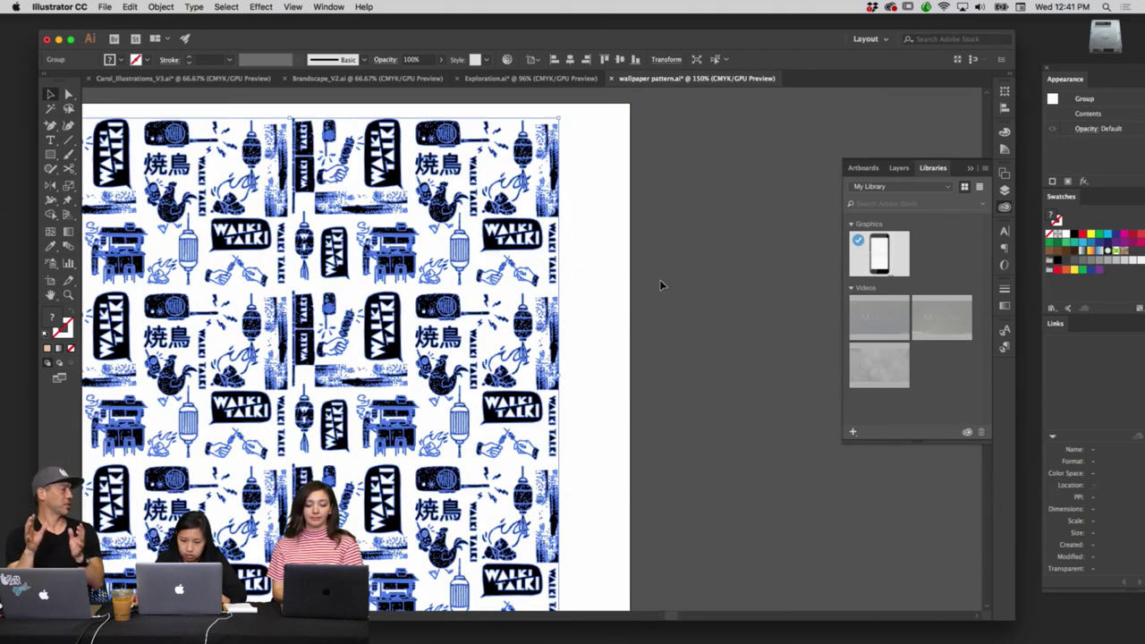
click(661, 278)
key(ctrl+plus)
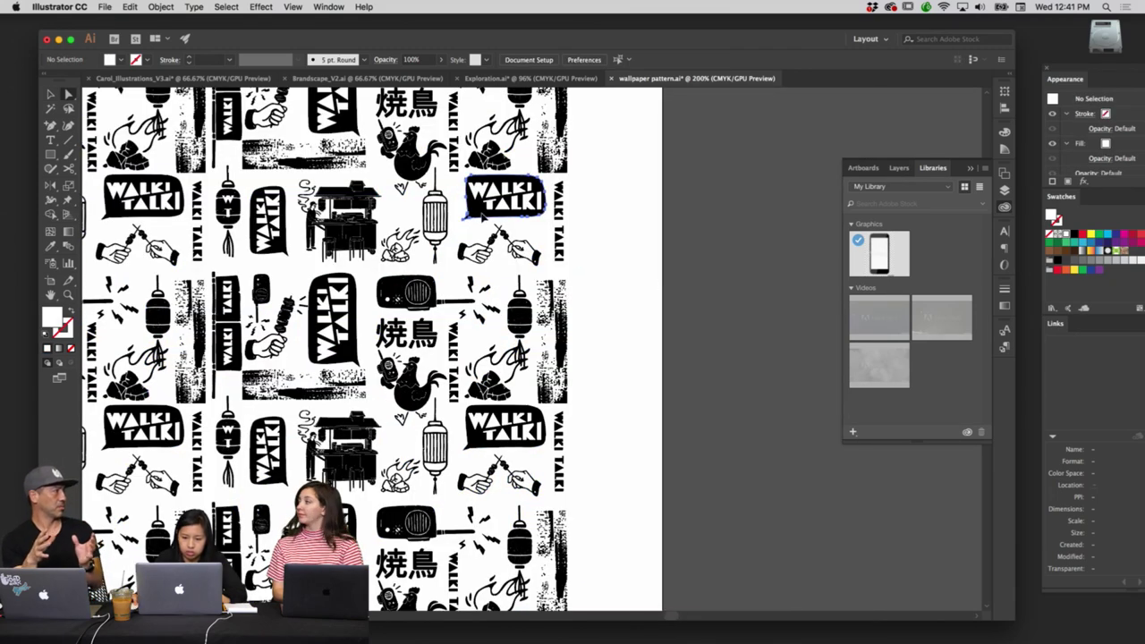
click(483, 213)
click(226, 6)
mouse_move(268, 114)
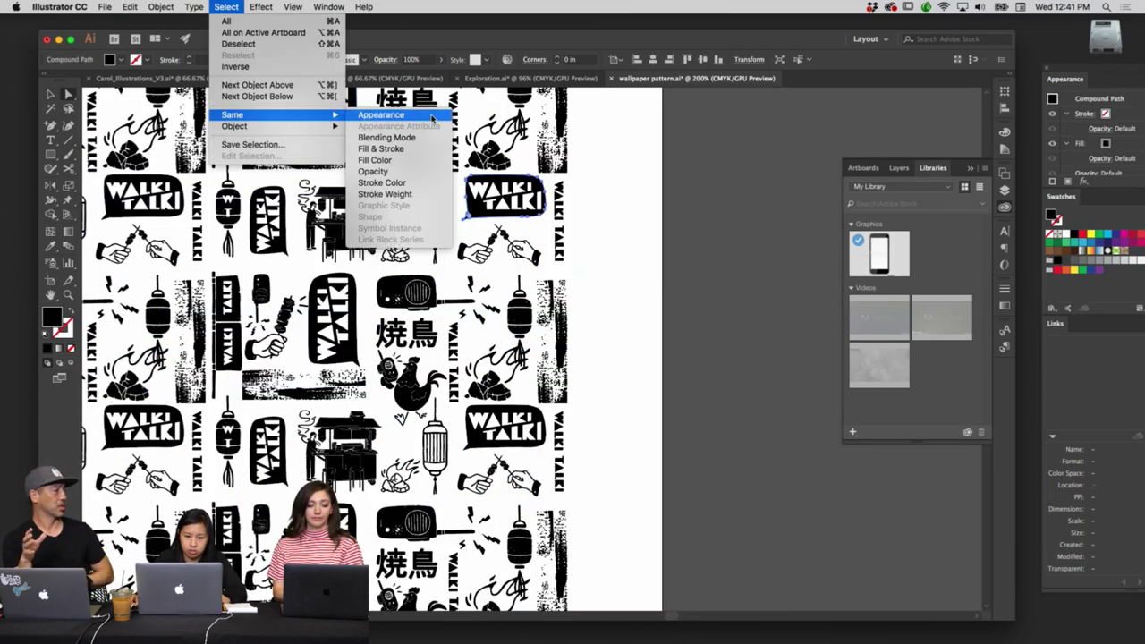
click(421, 160)
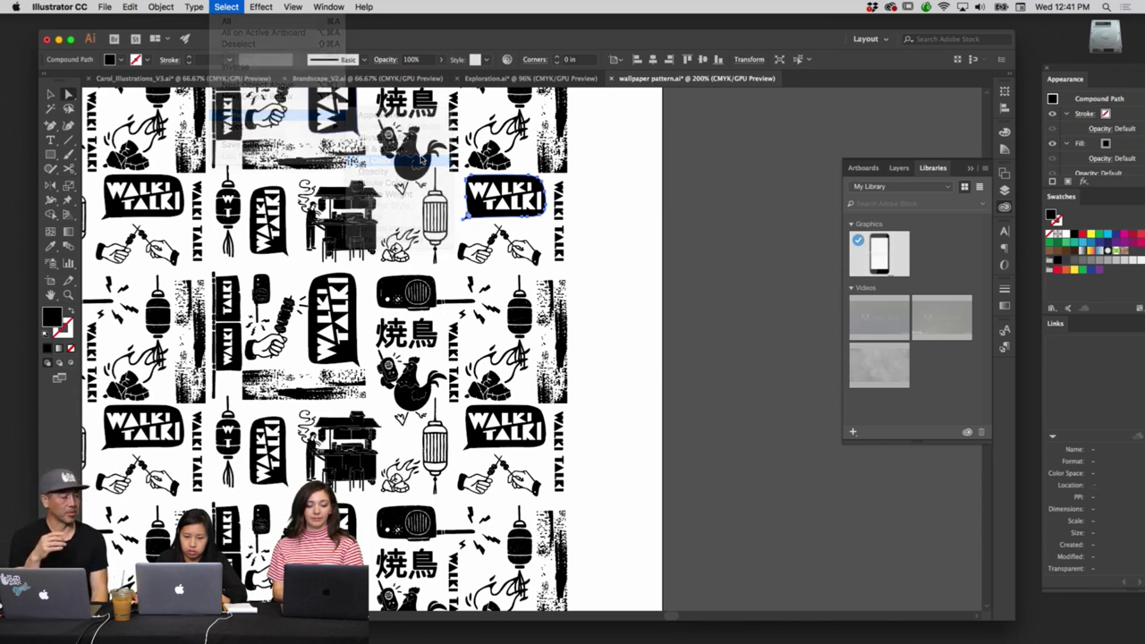
click(1056, 253)
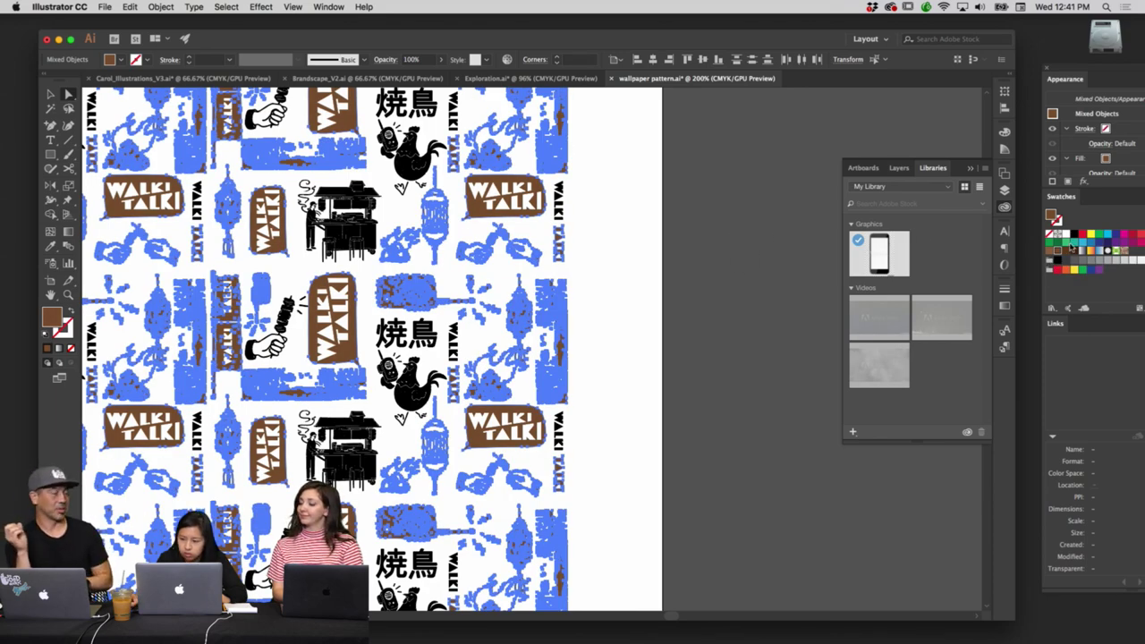
Select the remaining black artwork by the food stall's fill color and apply the same brown so the whole pattern matches.
click(742, 235)
scroll(716, 233, left, 5)
scroll(715, 233, up, 2)
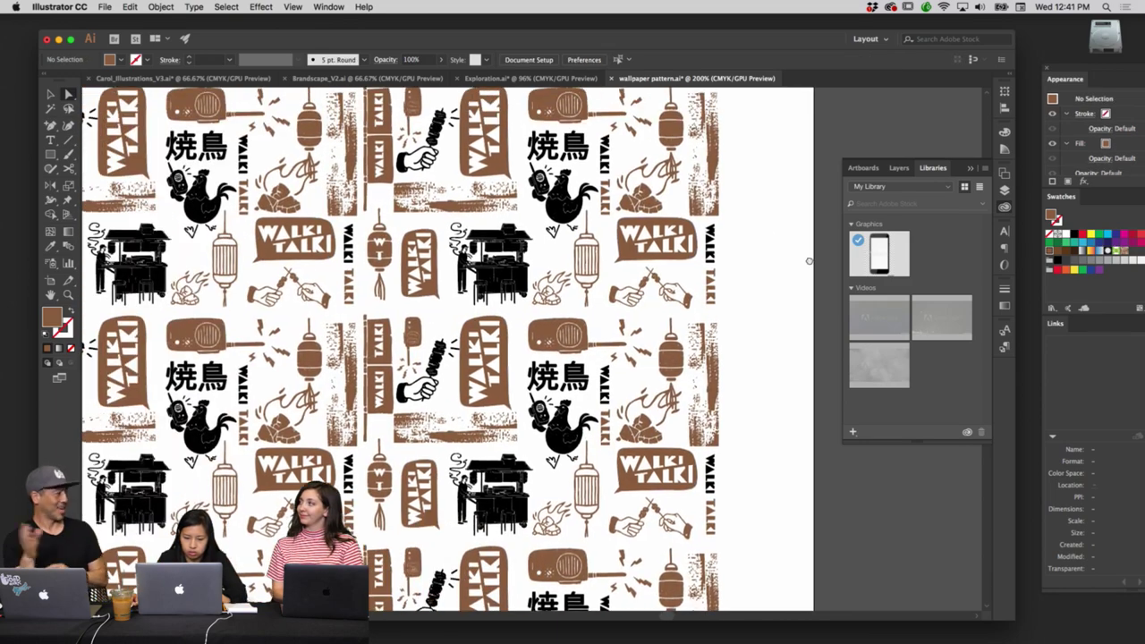
key(super+equal)
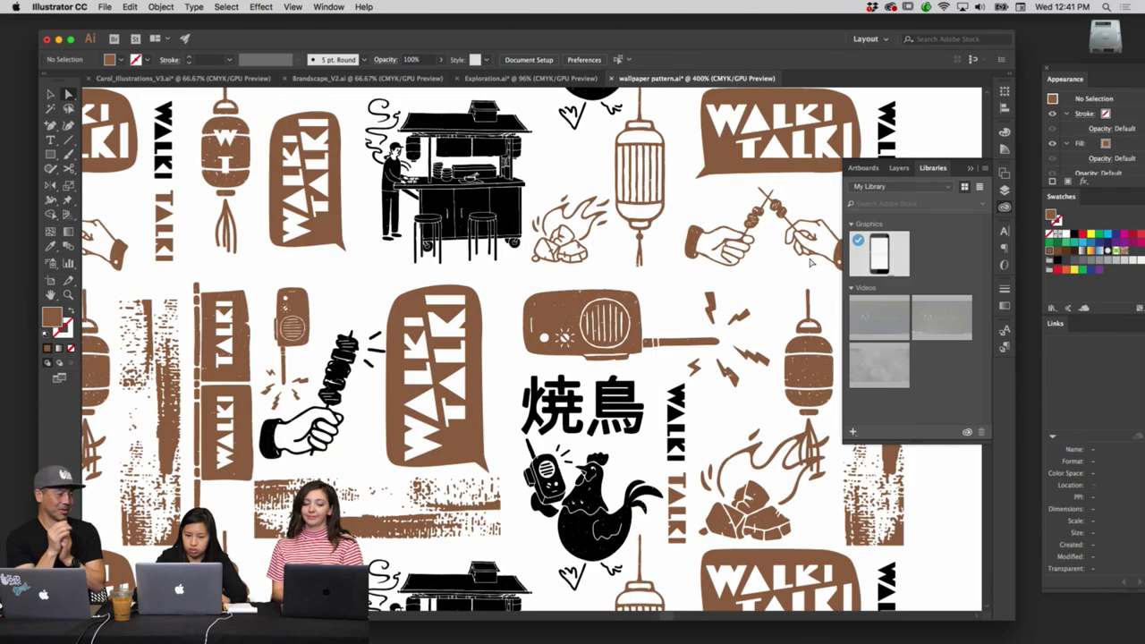
click(474, 204)
click(157, 7)
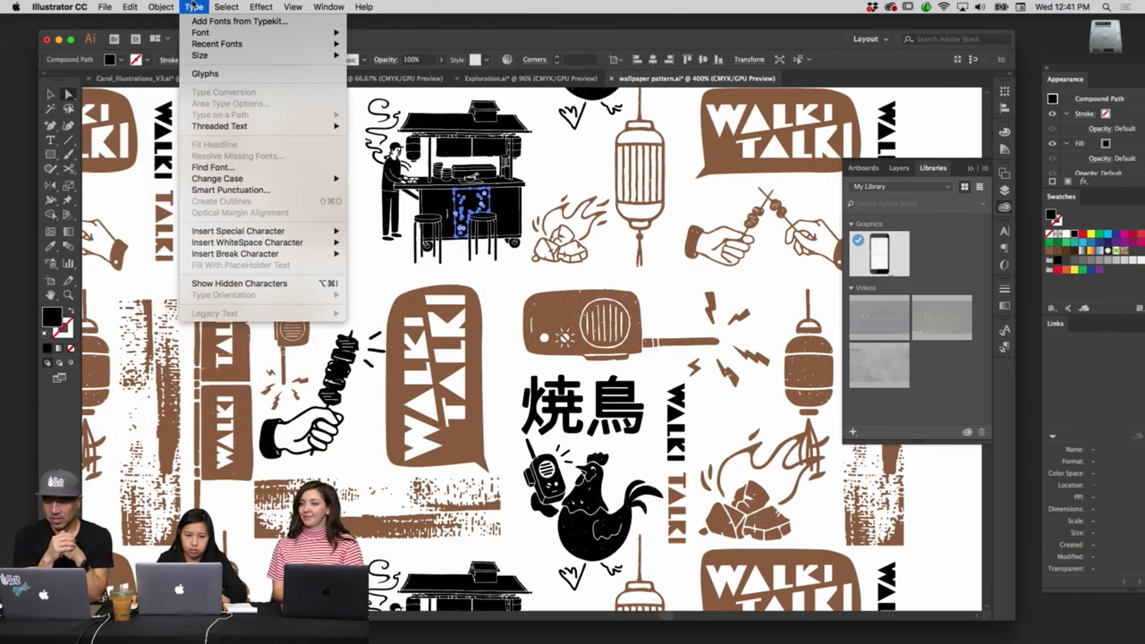
mouse_move(254, 118)
click(390, 160)
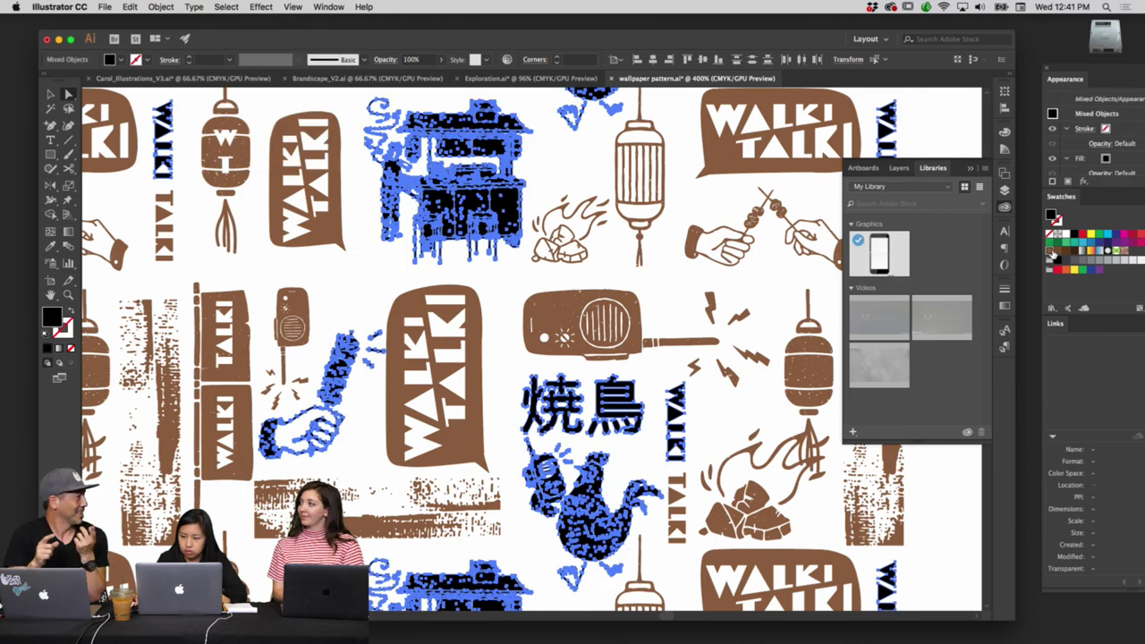
click(565, 156)
key(super+0)
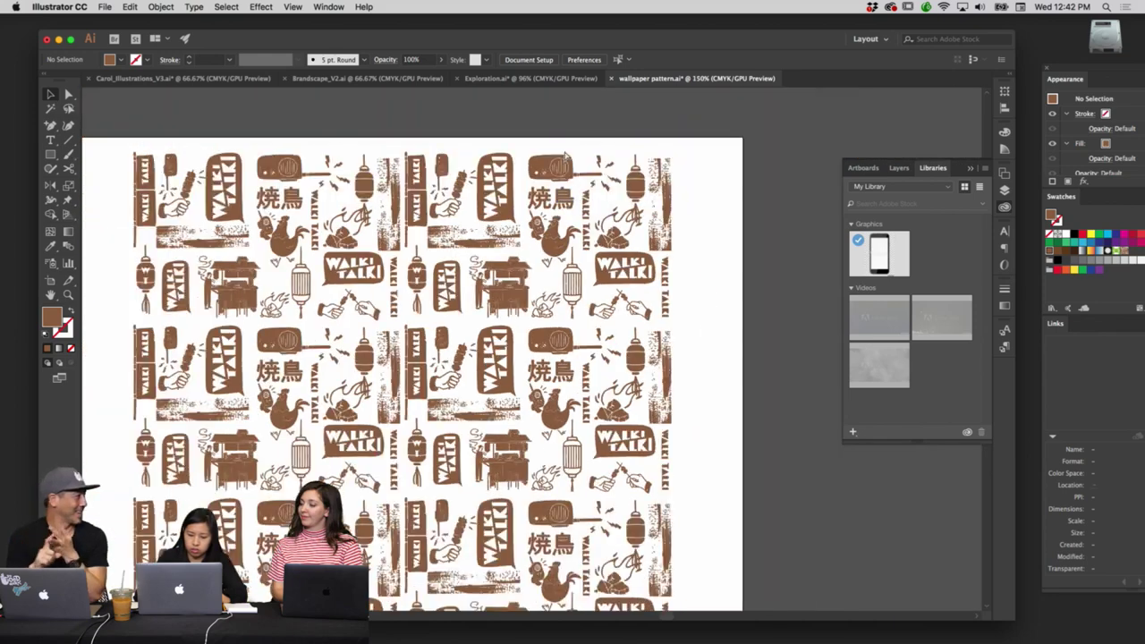
Copy the entire brown pattern and paste it into the Exploration document on the paper cone artboard.
key(super+a)
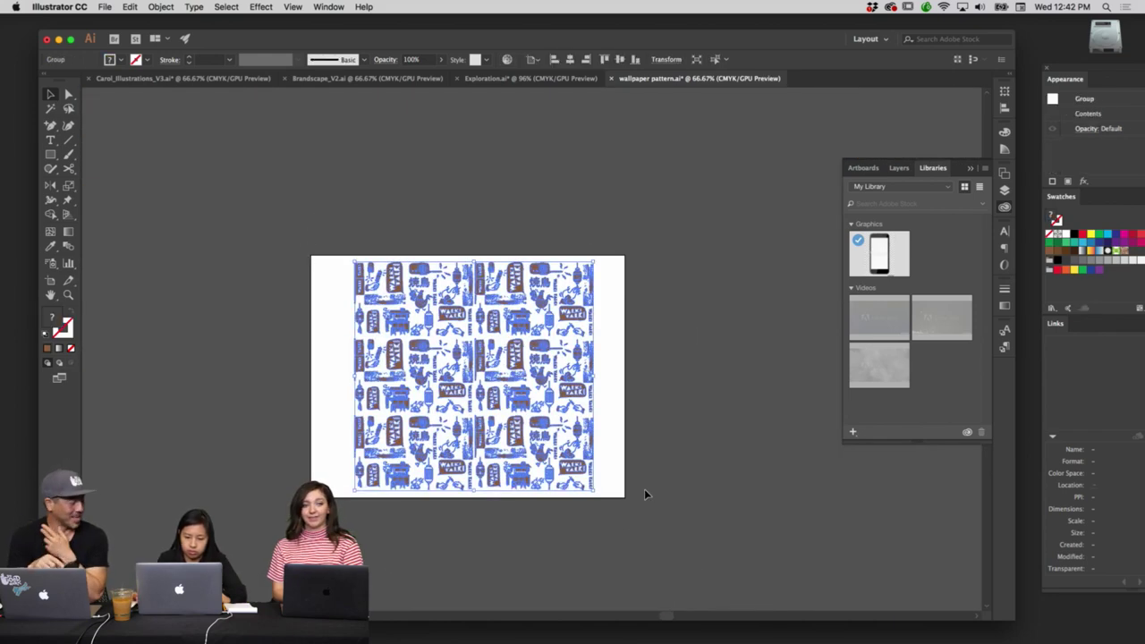
click(502, 79)
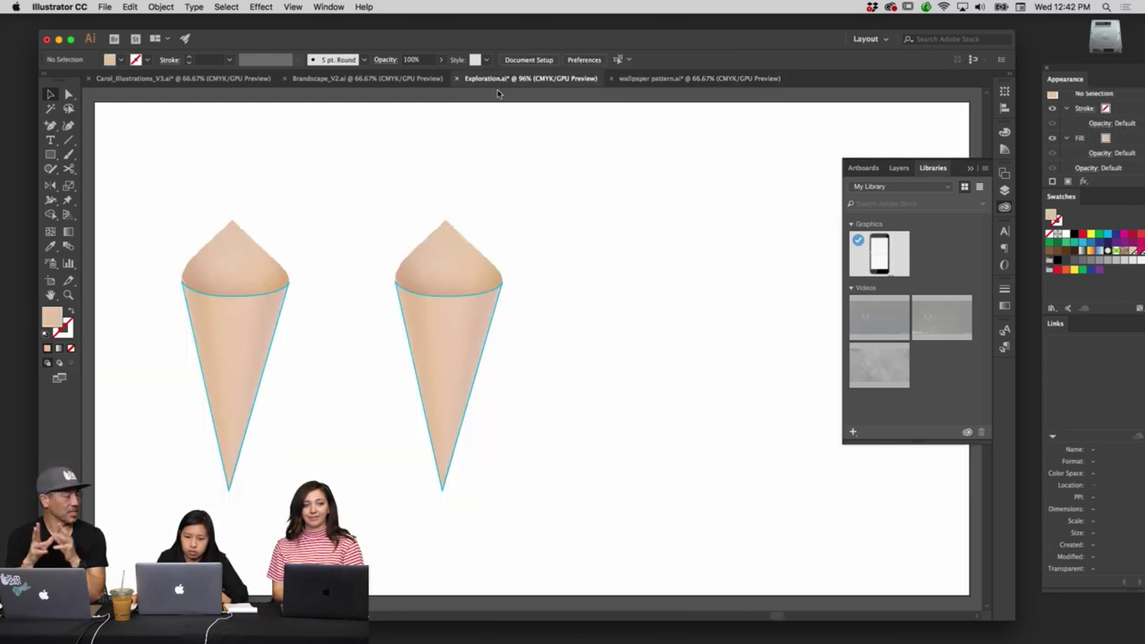
key(super+v)
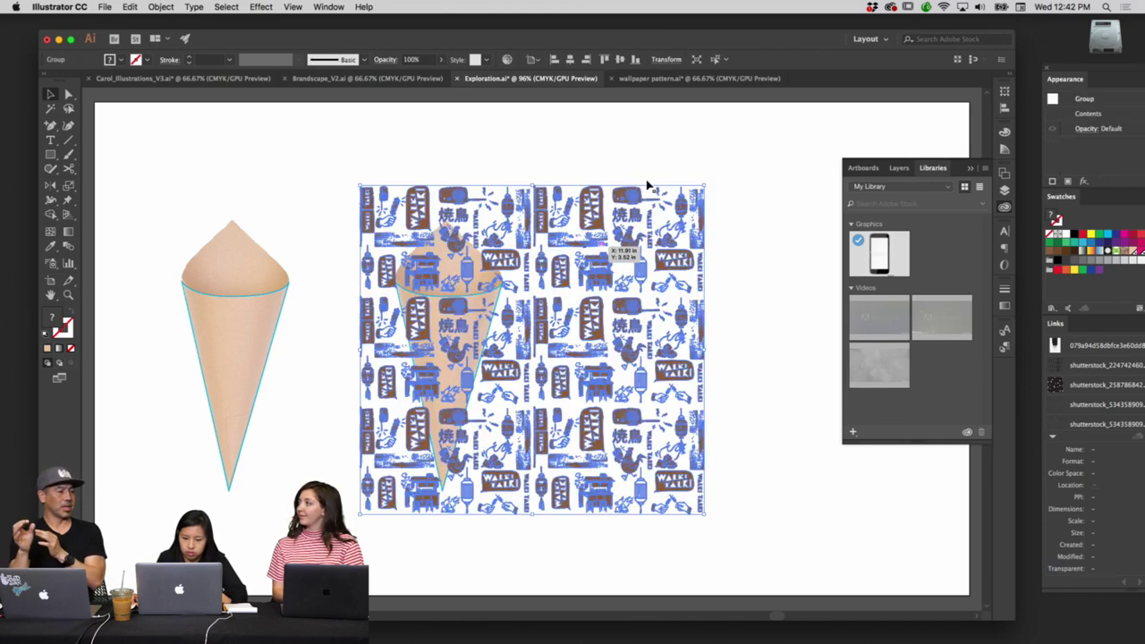
Lower the pasted pattern's opacity to 16%.
click(440, 60)
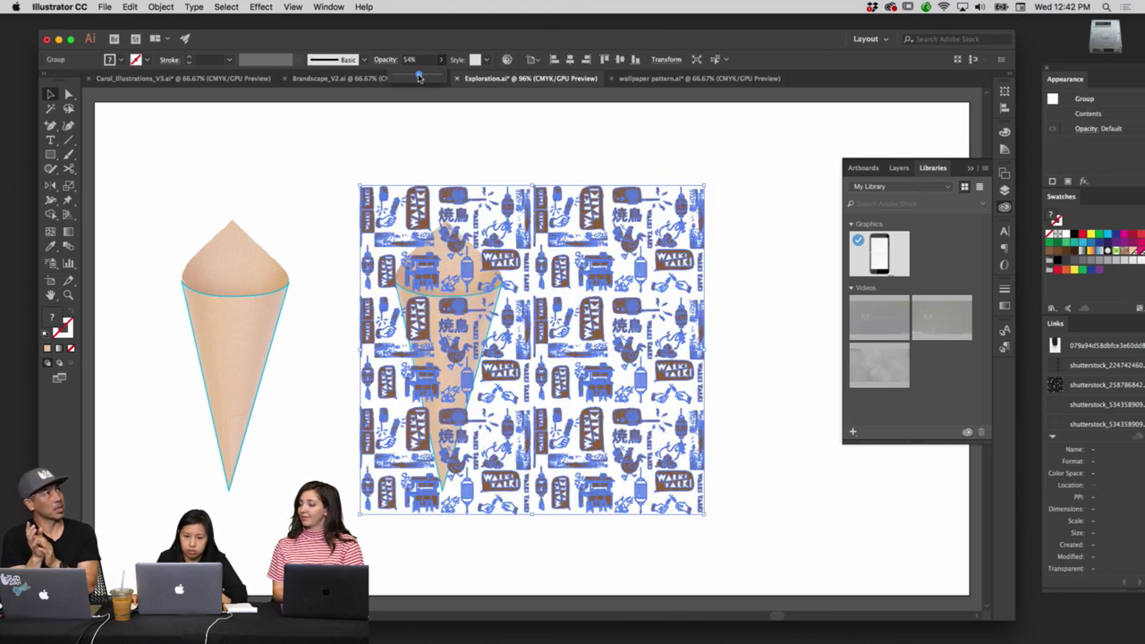
drag(417, 77, 410, 78)
click(701, 182)
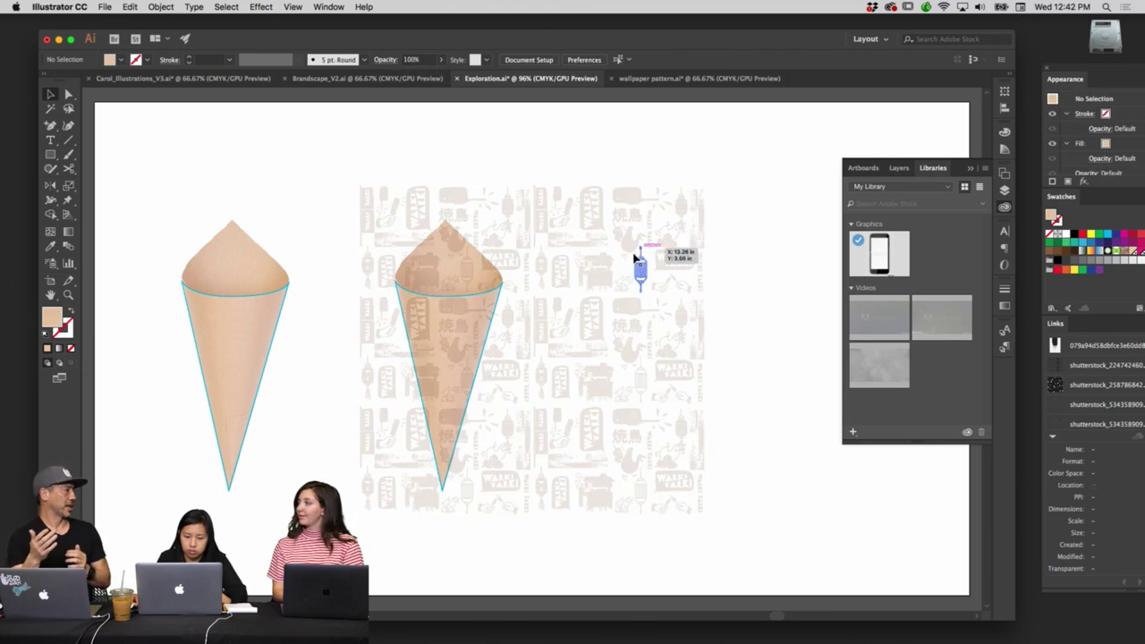
Move the pattern over the first paper cone and rotate it diagonally so it fully covers the cone.
drag(634, 259, 369, 257)
scroll(642, 180, left, 3)
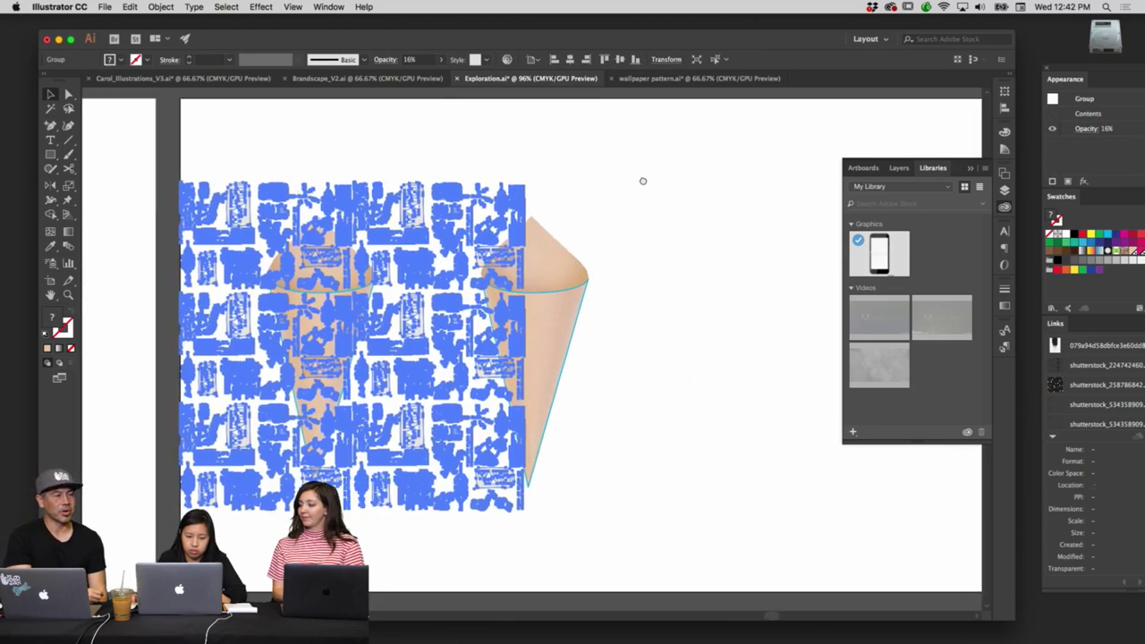
scroll(642, 181, left, 4)
drag(650, 180, 702, 293)
click(685, 170)
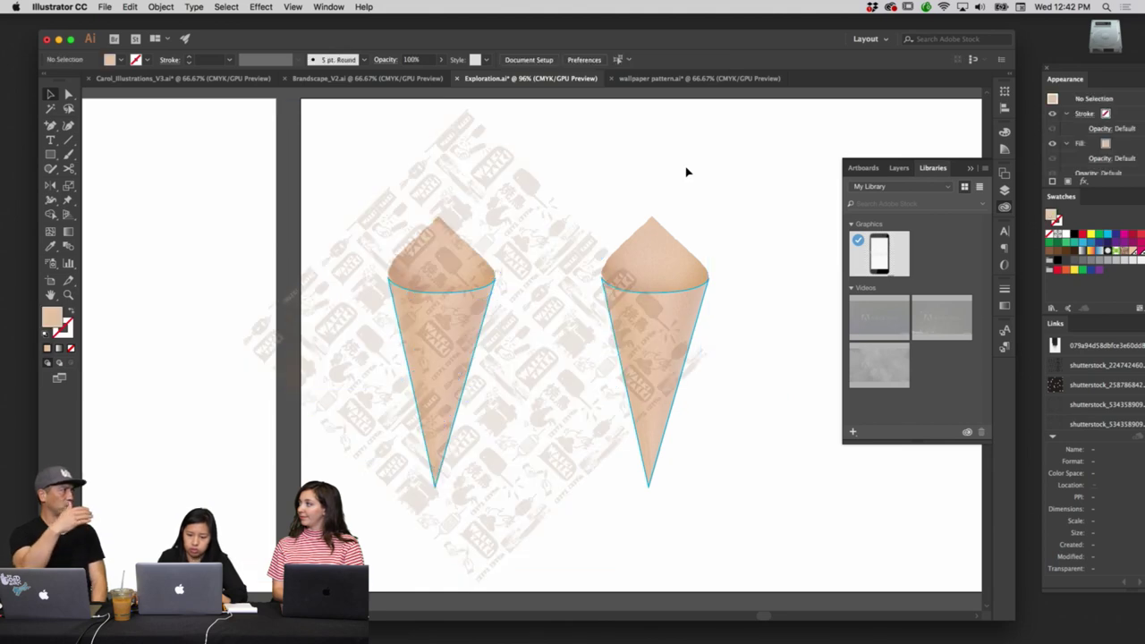
Set the rotated pattern's opacity to 30%.
key(super+1)
click(437, 297)
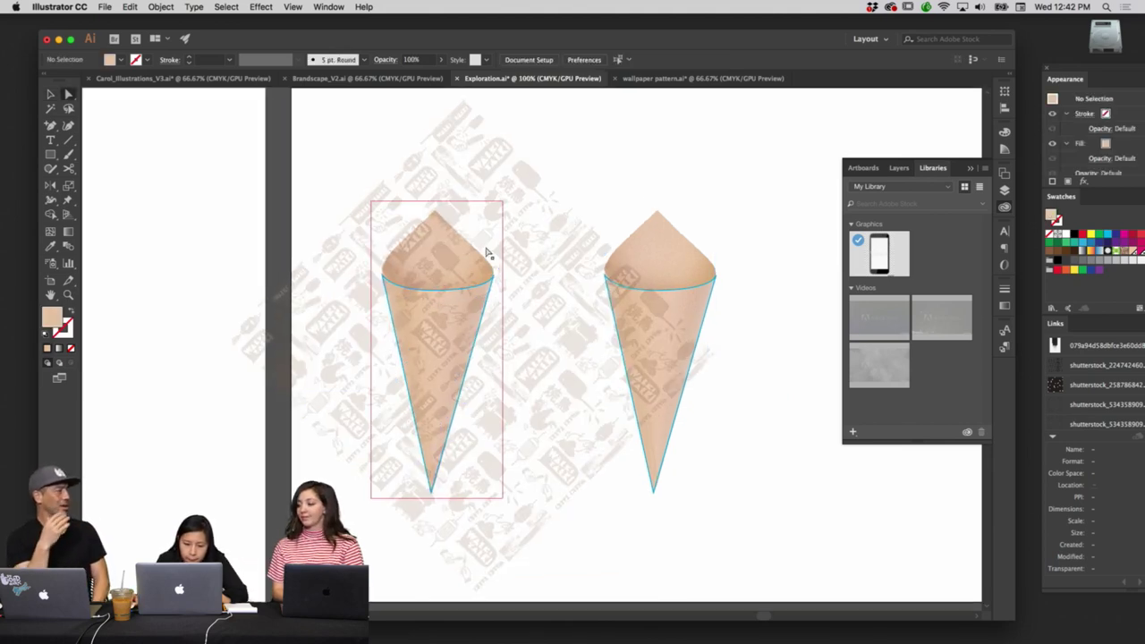
click(501, 243)
text(3)
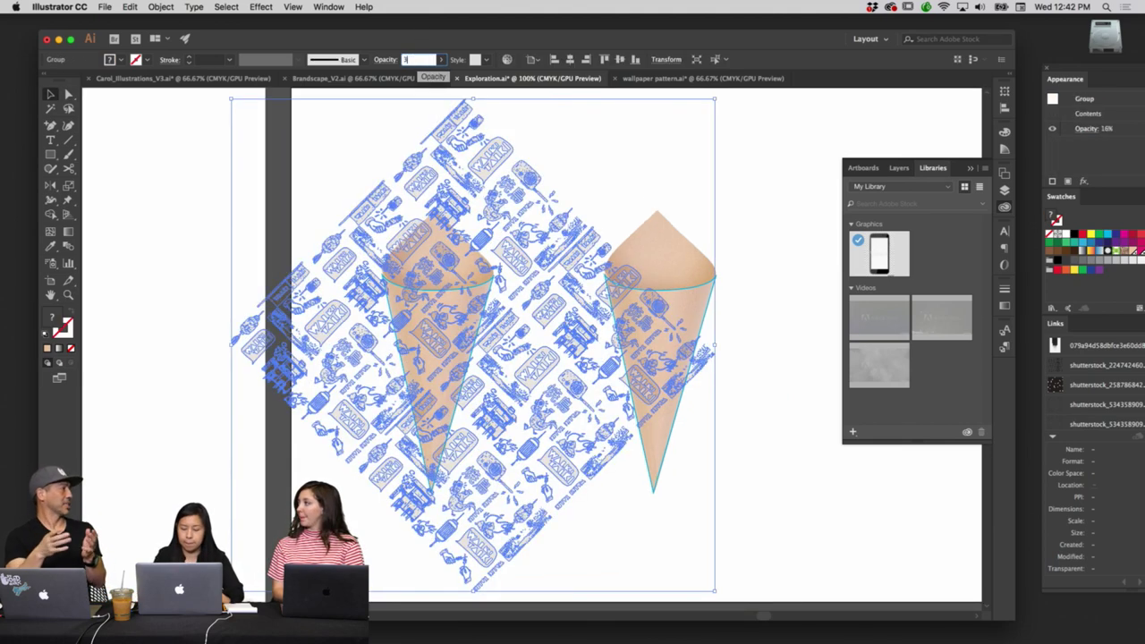
text(0)
key(Return)
click(604, 144)
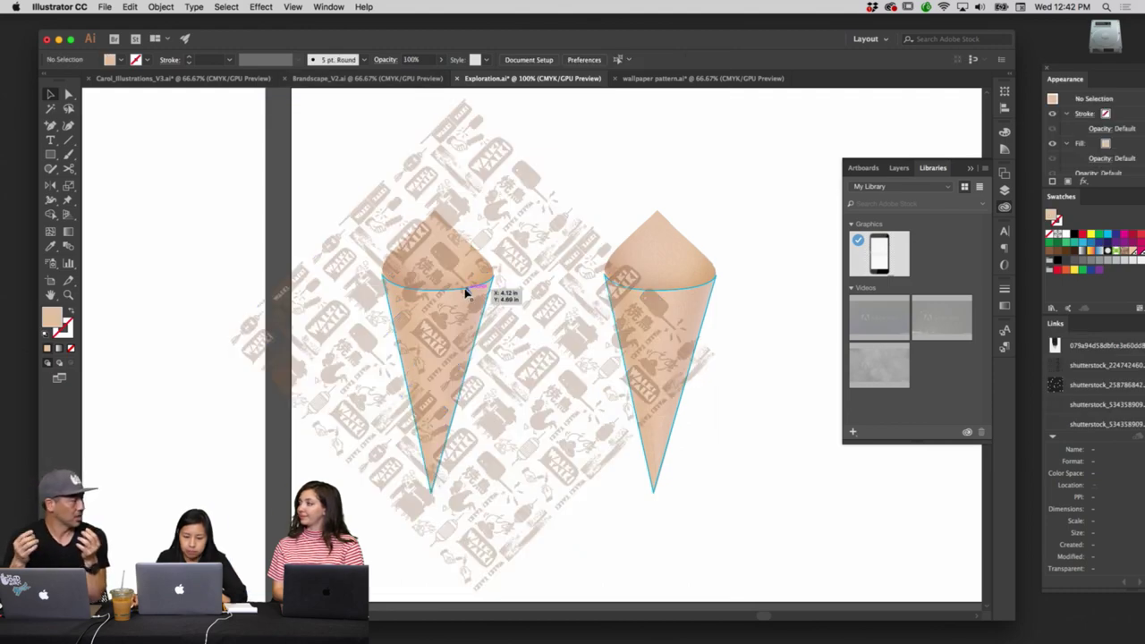
Lock the rotated pattern so the first cone's blue outline can be selected separately.
click(465, 294)
key(super+equal)
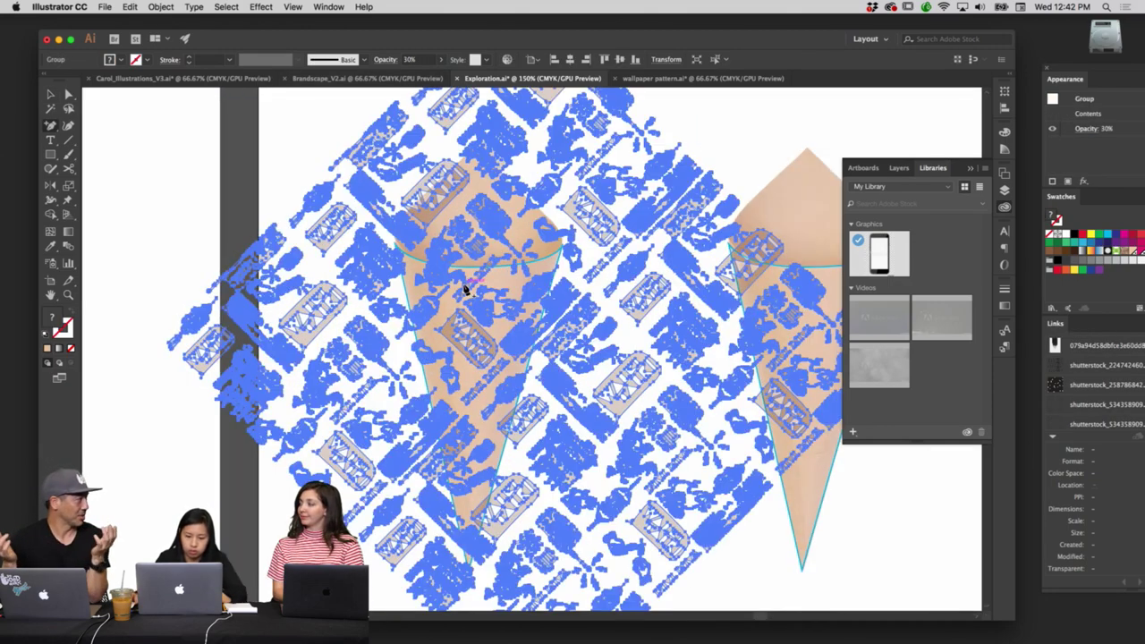
click(466, 271)
key(v)
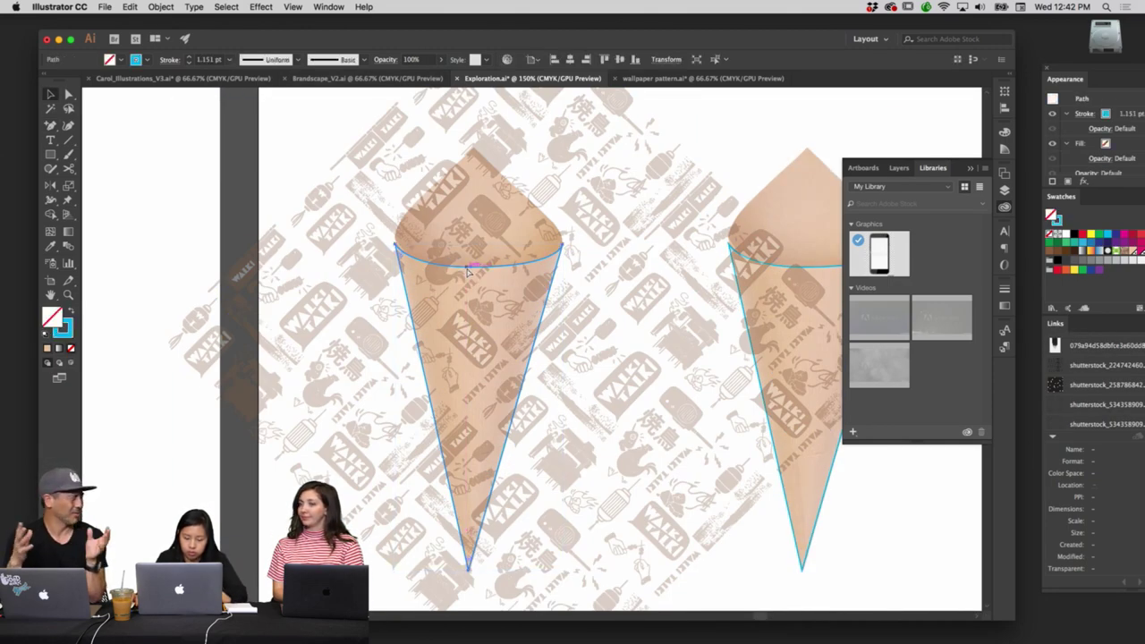
key(super+minus)
key(super+minus)
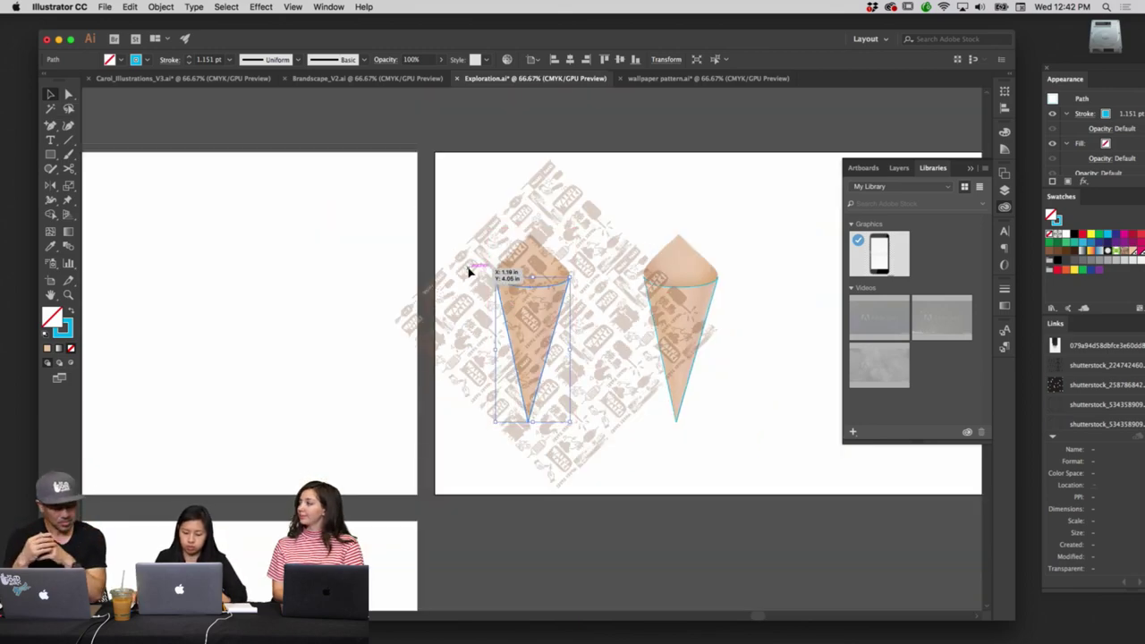
click(469, 272)
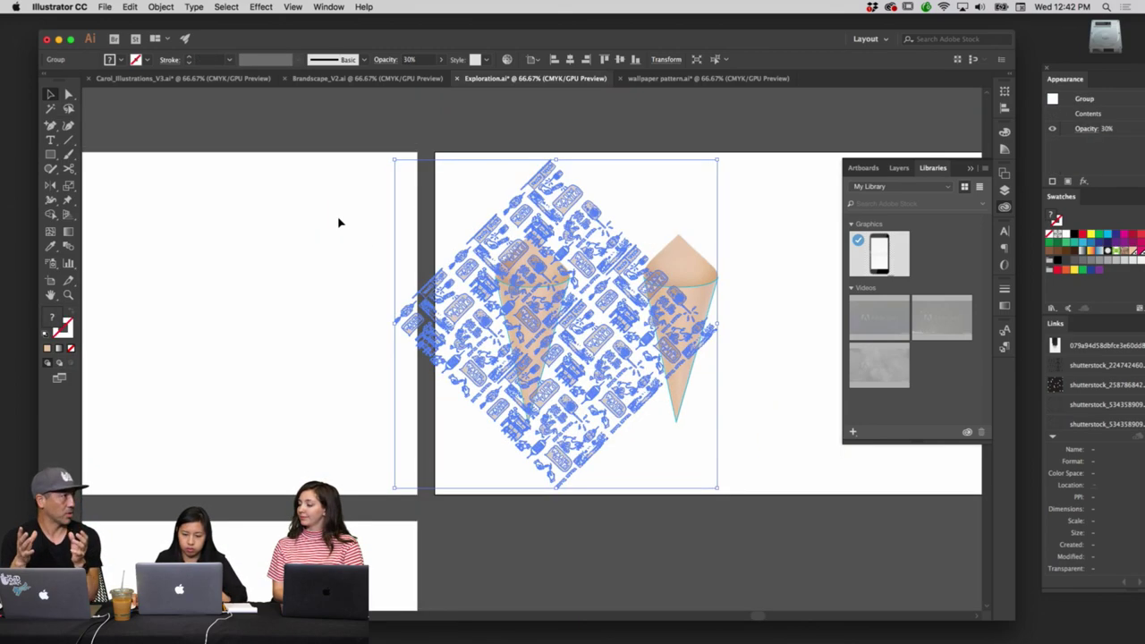
key(super+2)
click(521, 271)
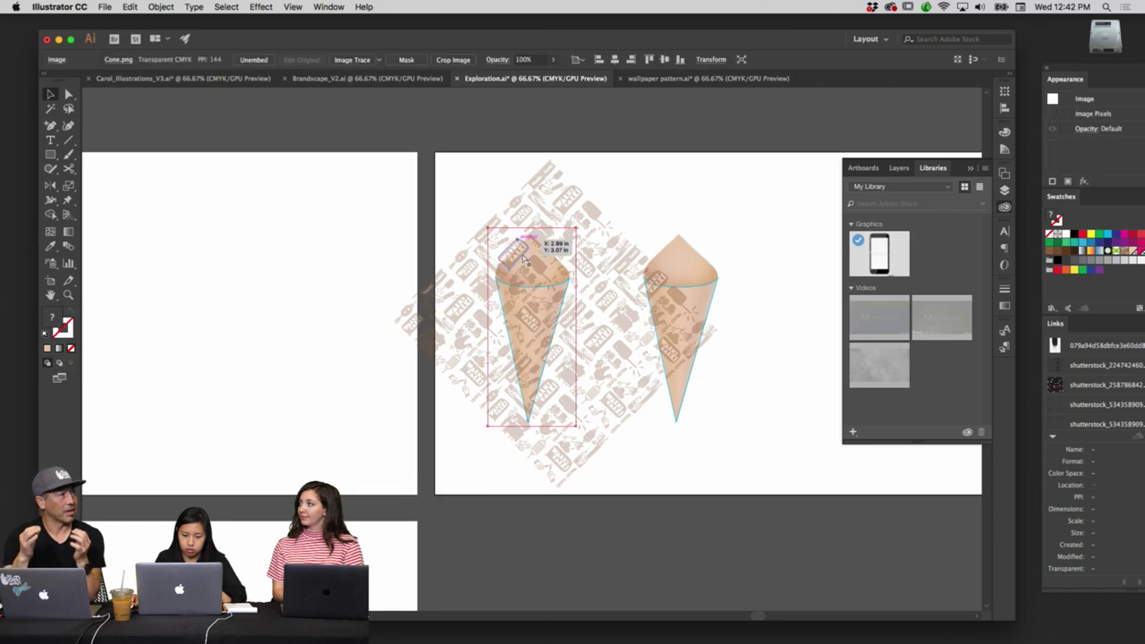
click(593, 211)
key(super+2)
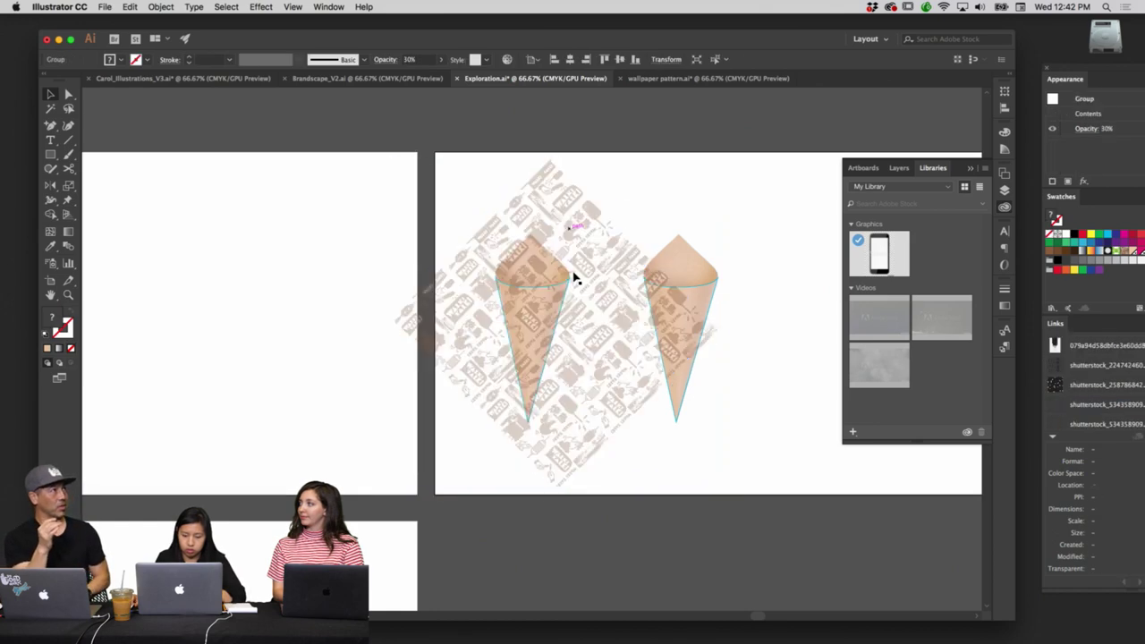
Select the first cone's blue outline, unlock the pattern and make a clipping mask from the two.
click(549, 292)
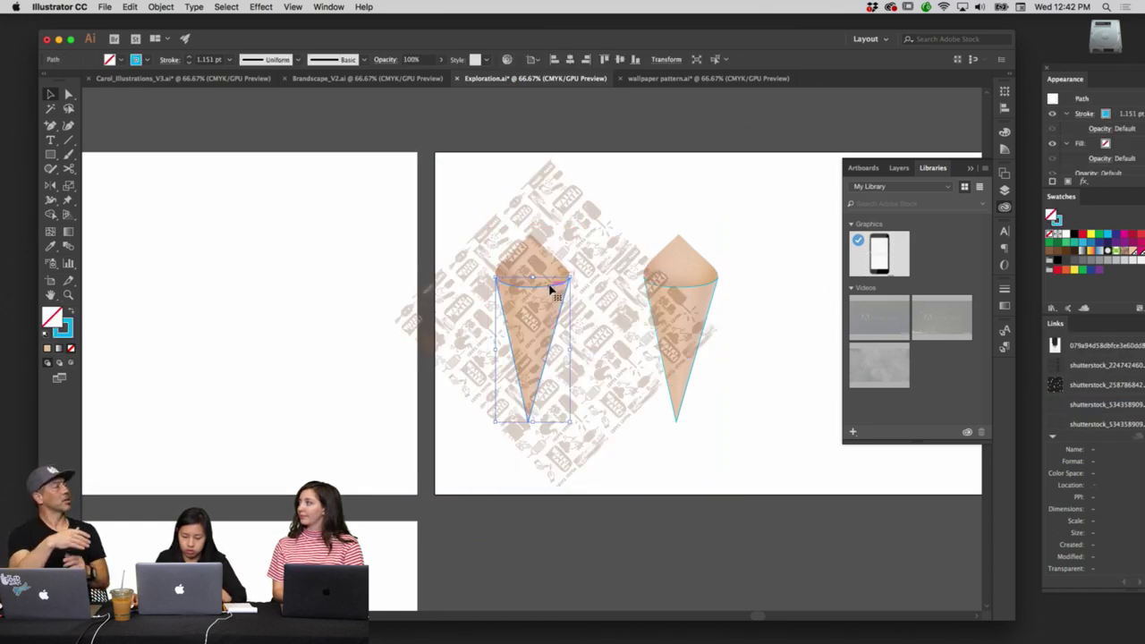
key(super+alt+2)
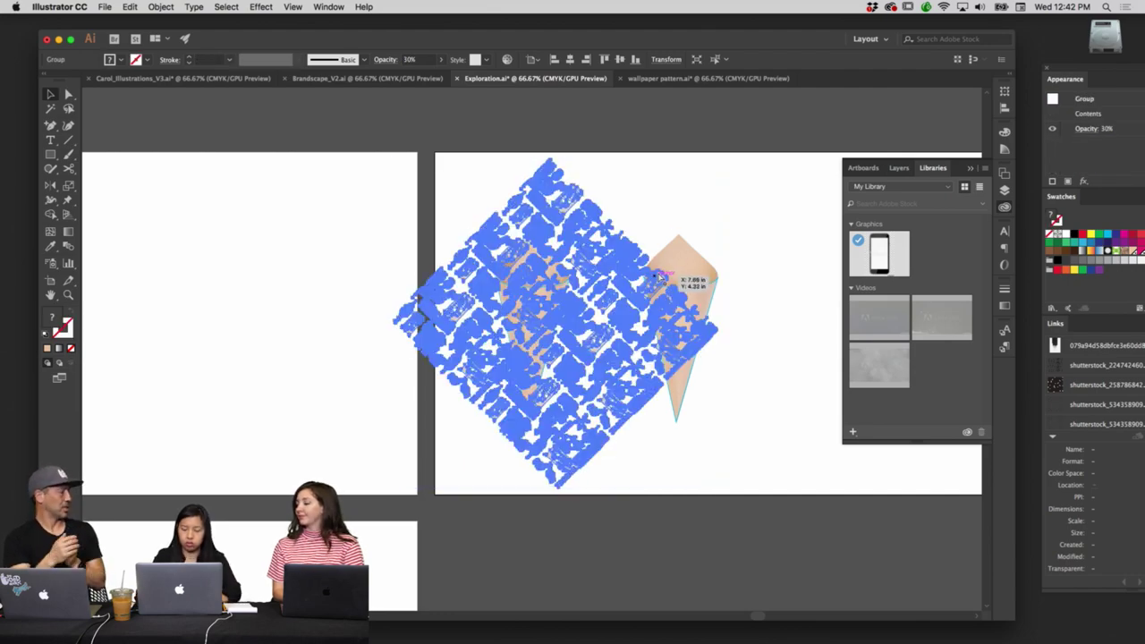
key(super+equal)
key(super+equal)
click(243, 169)
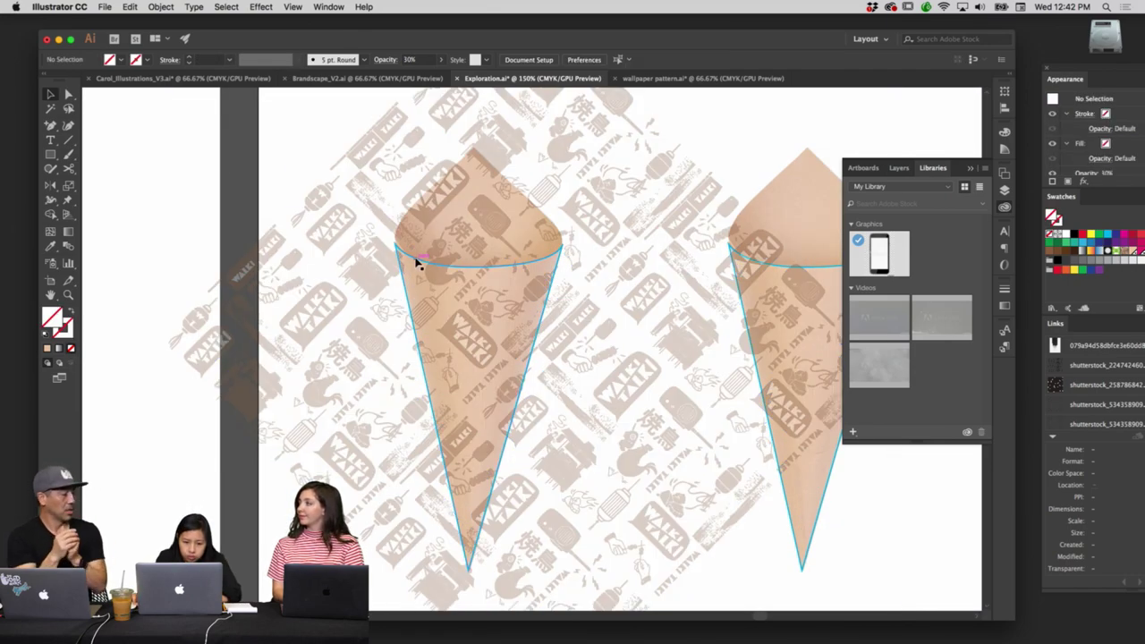
mouse_move(393, 248)
mouse_down()
mouse_move(475, 487)
mouse_move(373, 248)
mouse_up()
key(super+7)
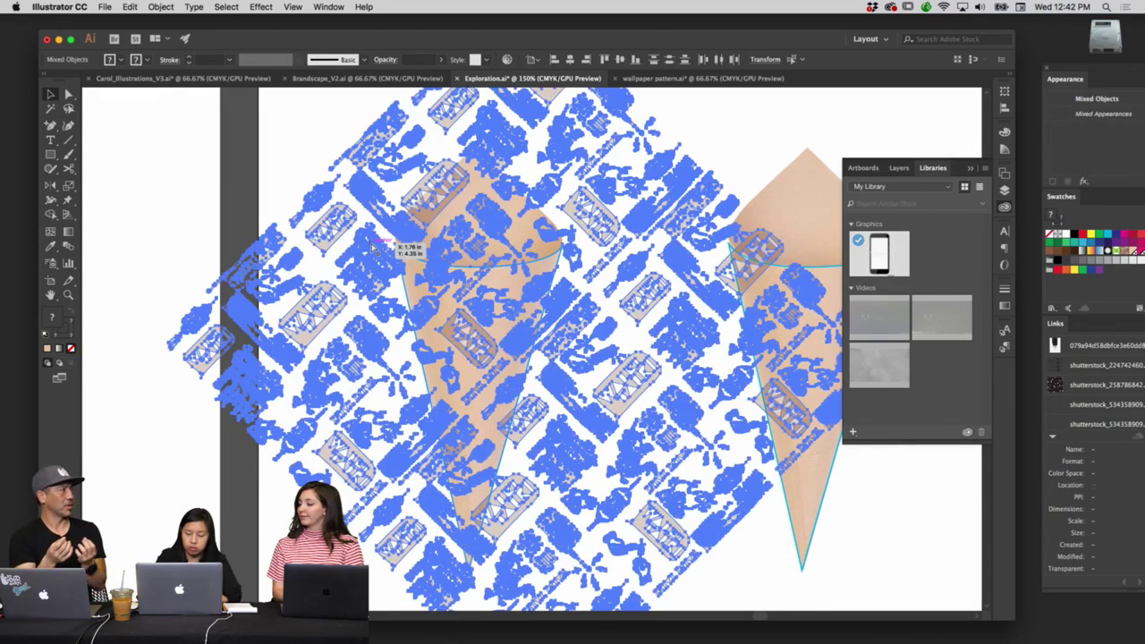
key(super+minus)
key(super+minus)
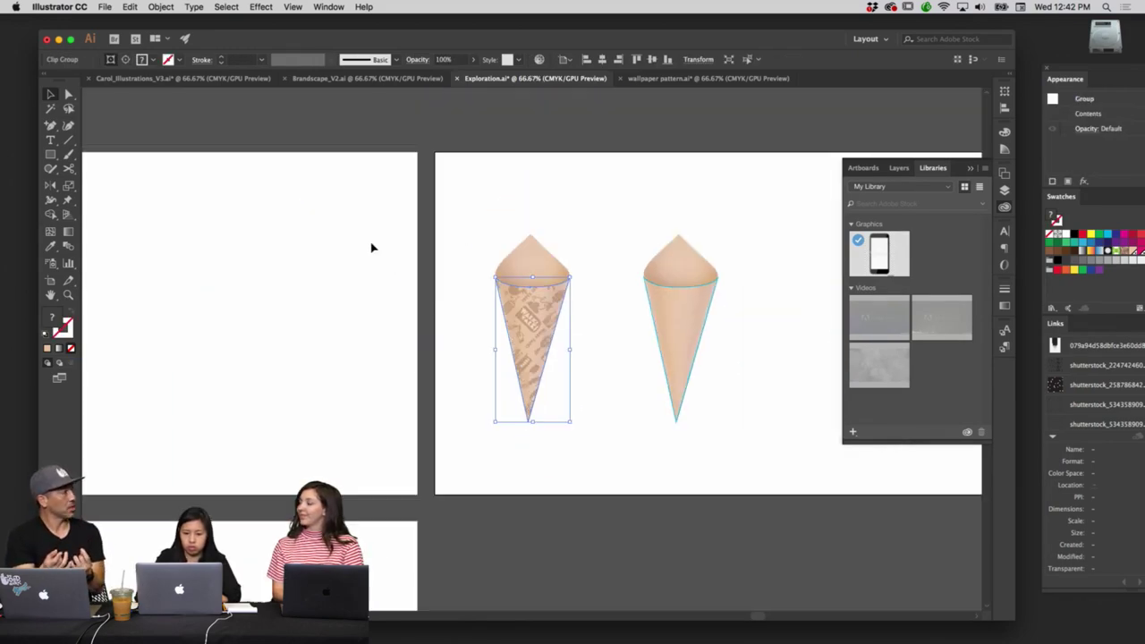
click(593, 366)
Isolate the first cone's clip group, scale the pattern down inside the mask and leave isolation mode.
double_click(532, 324)
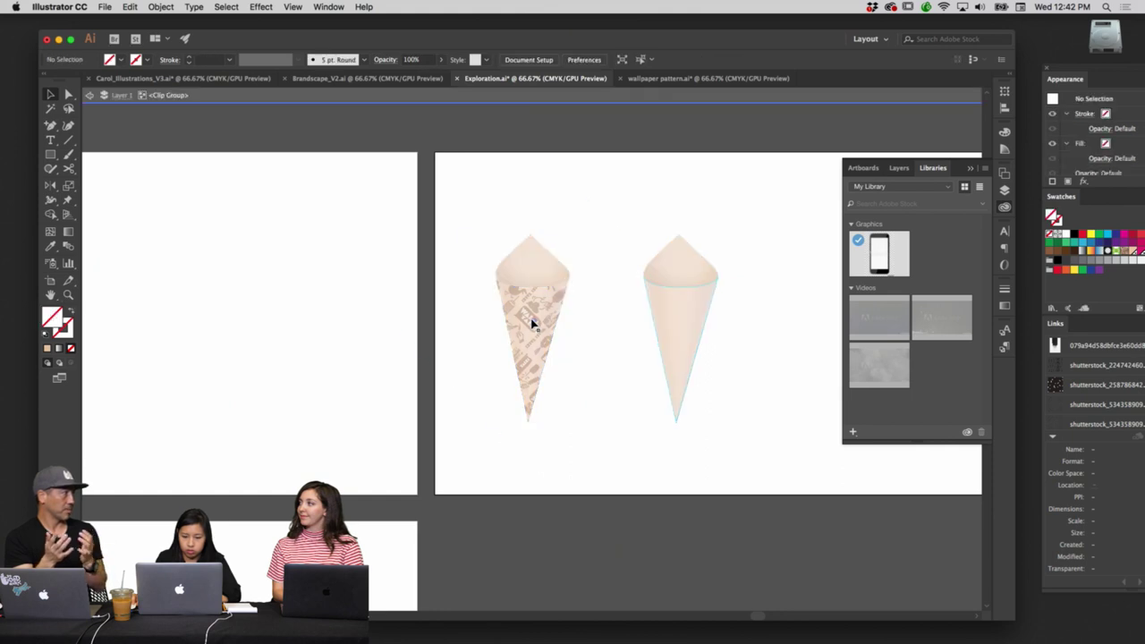
click(534, 320)
drag(718, 160, 550, 159)
key(Escape)
key(super+1)
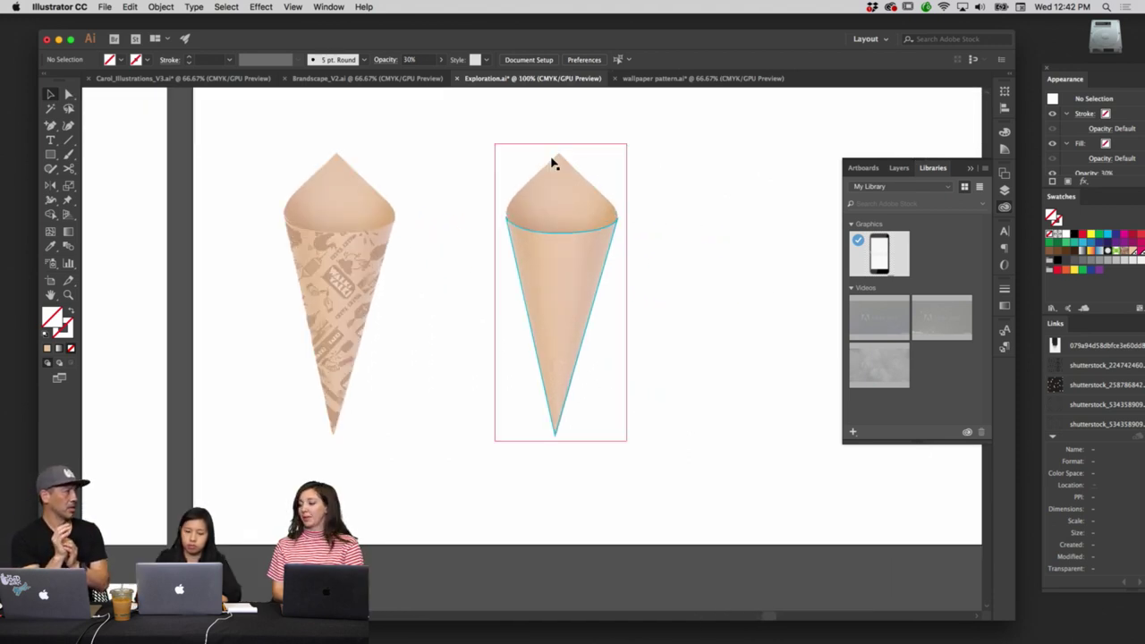
key(a)
click(603, 236)
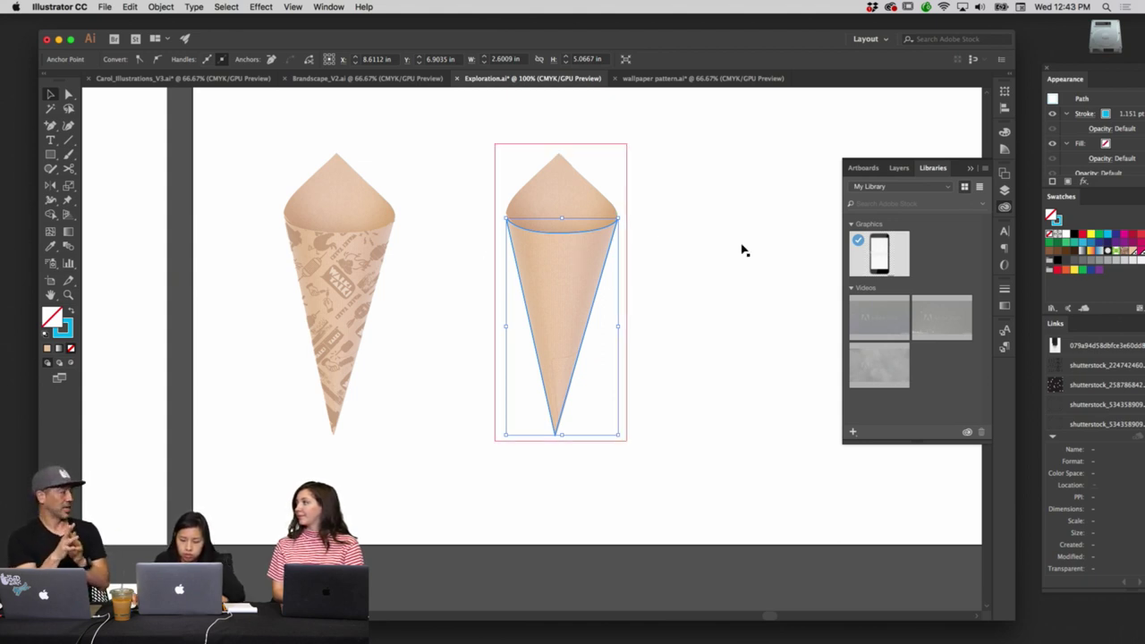
click(421, 238)
key(super+minus)
key(super+minus)
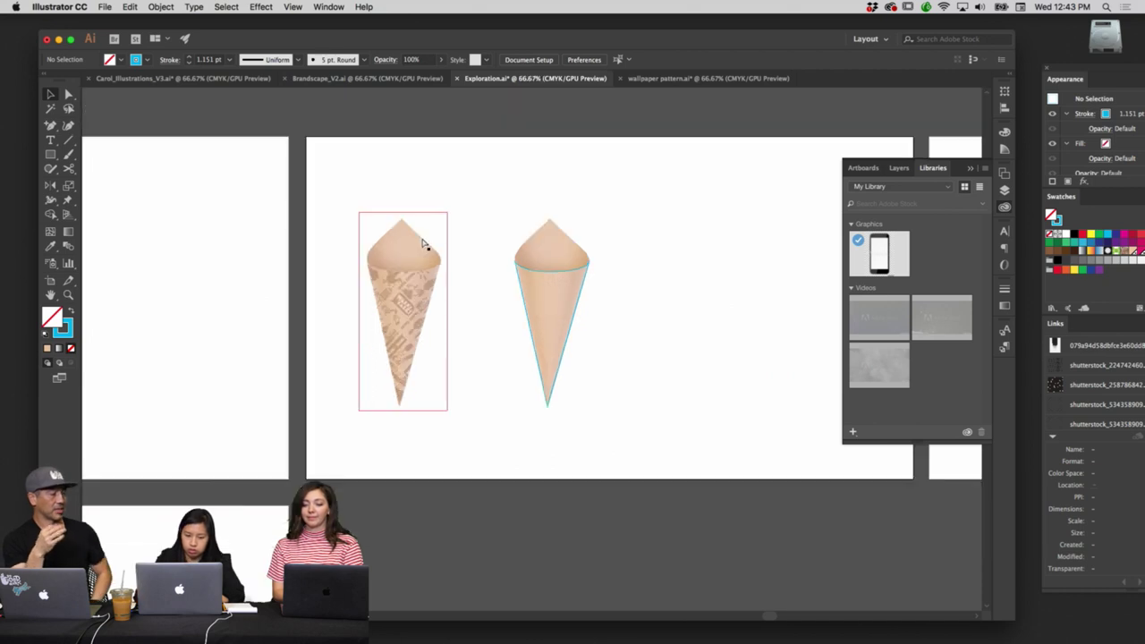
Review the cup, bag and packaging mockups across the artboards alongside the patterned cone.
drag(481, 433, 582, 300)
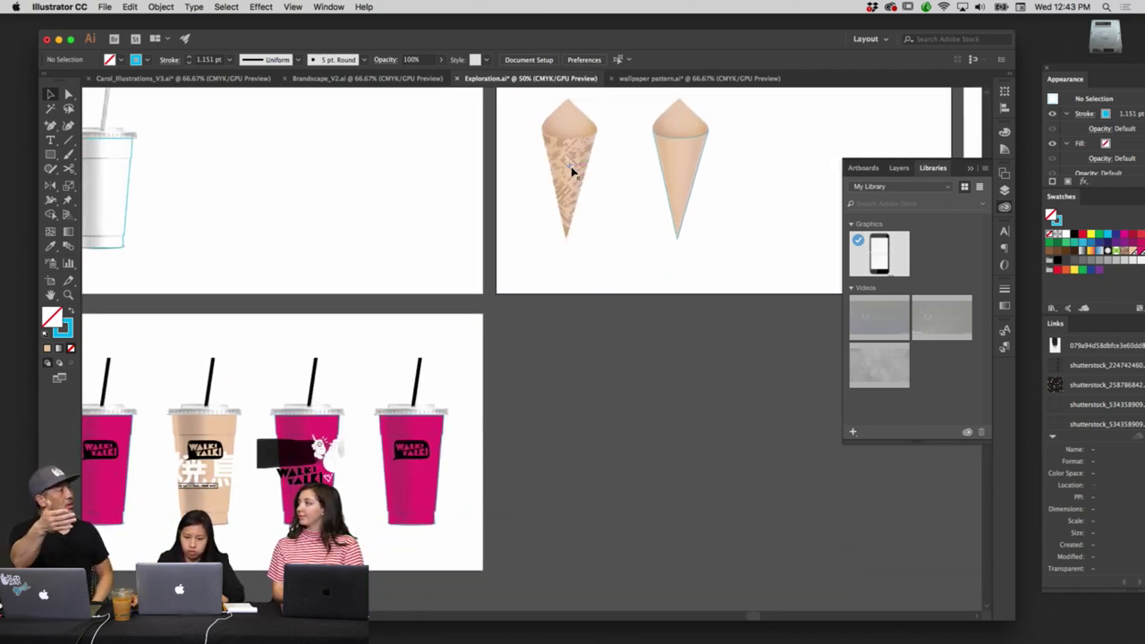
drag(525, 456, 486, 491)
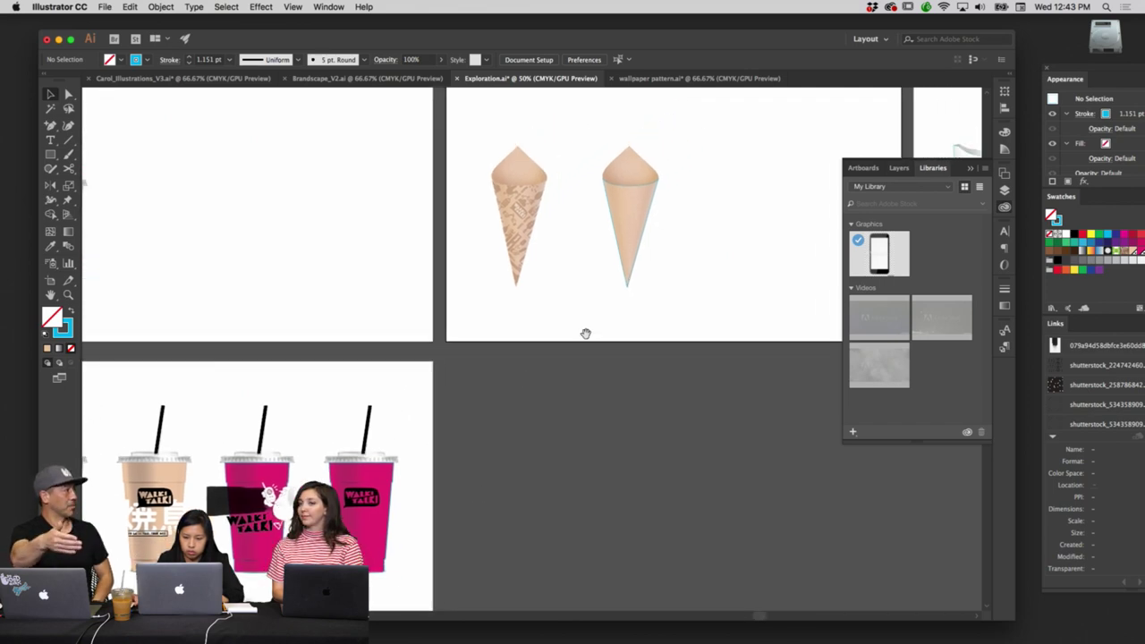
drag(585, 330, 494, 416)
key(super+minus)
key(super+minus)
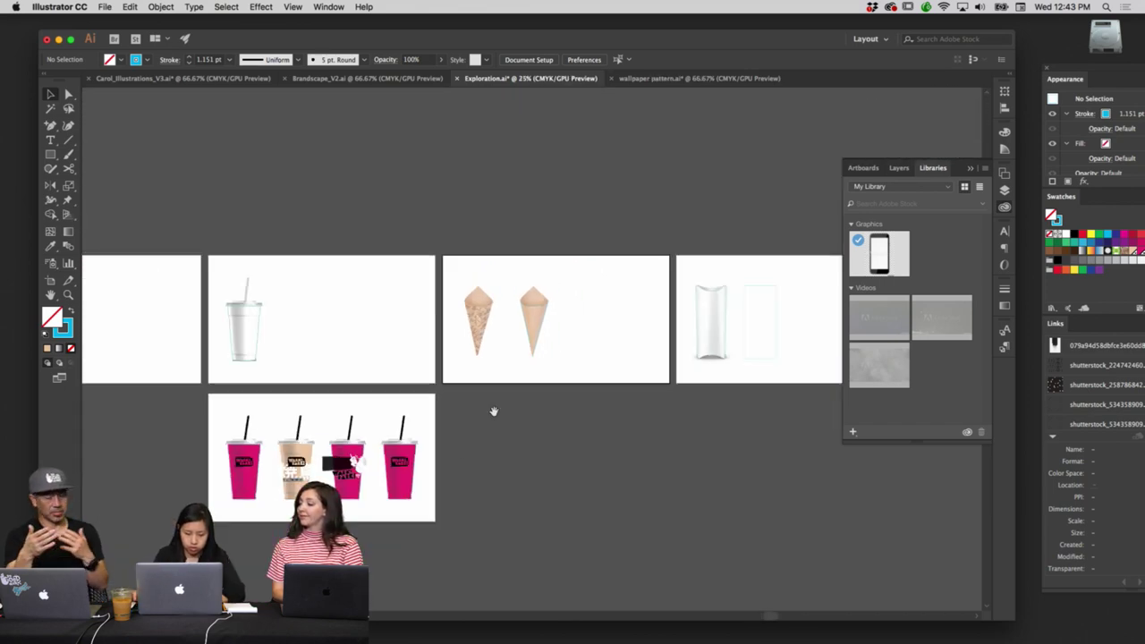
drag(465, 465, 617, 363)
drag(429, 453, 616, 375)
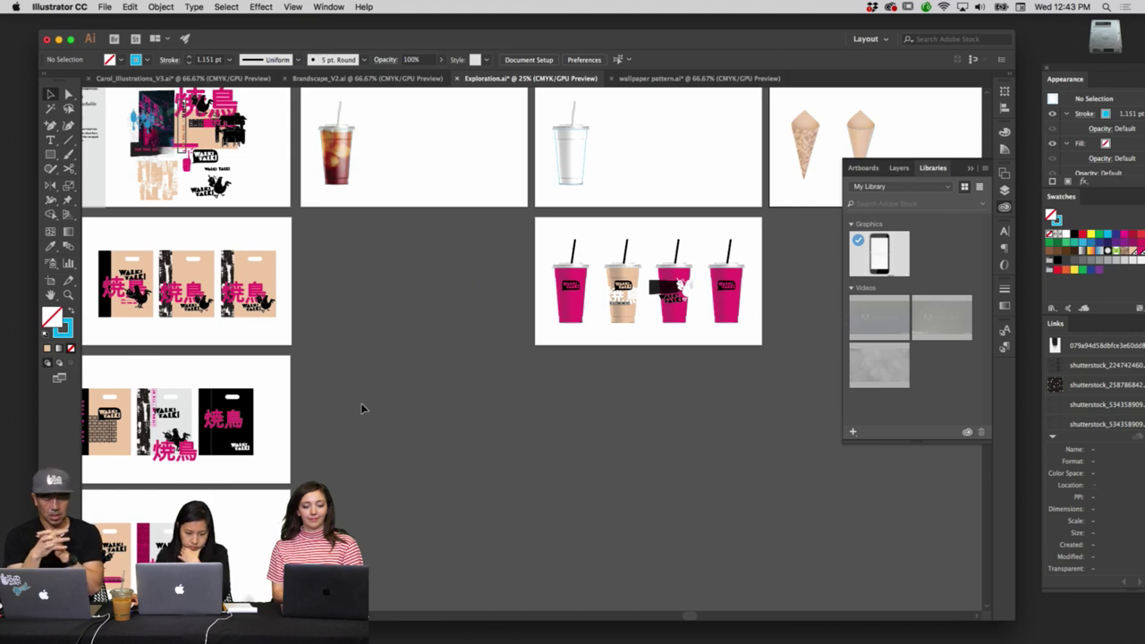
scroll(361, 407, right, 5)
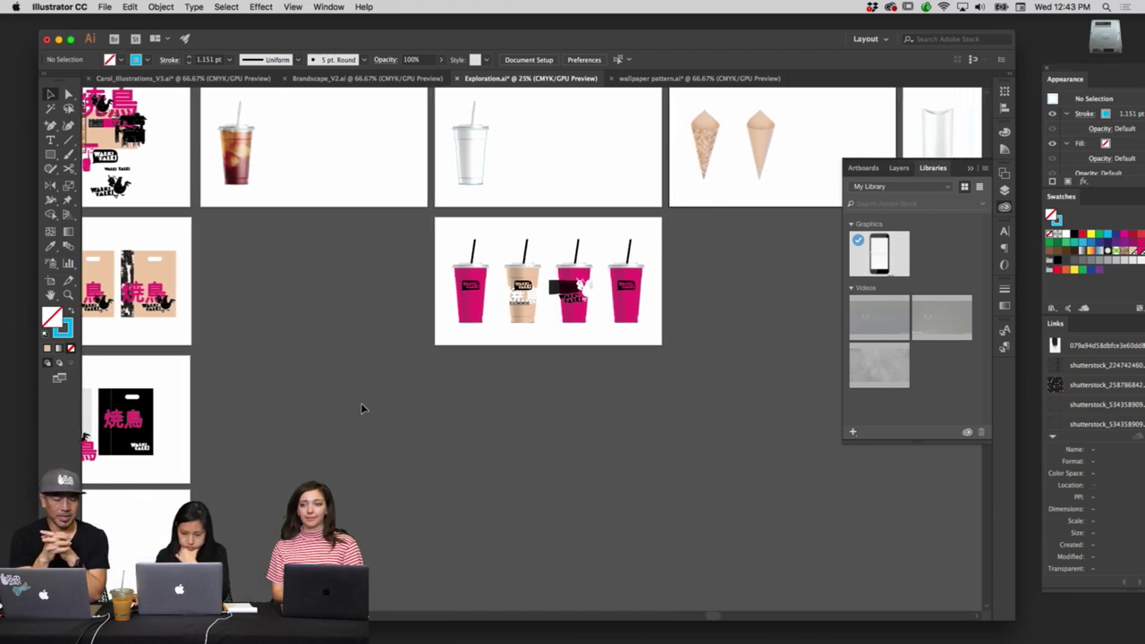
scroll(362, 408, right, 6)
scroll(361, 408, up, 3)
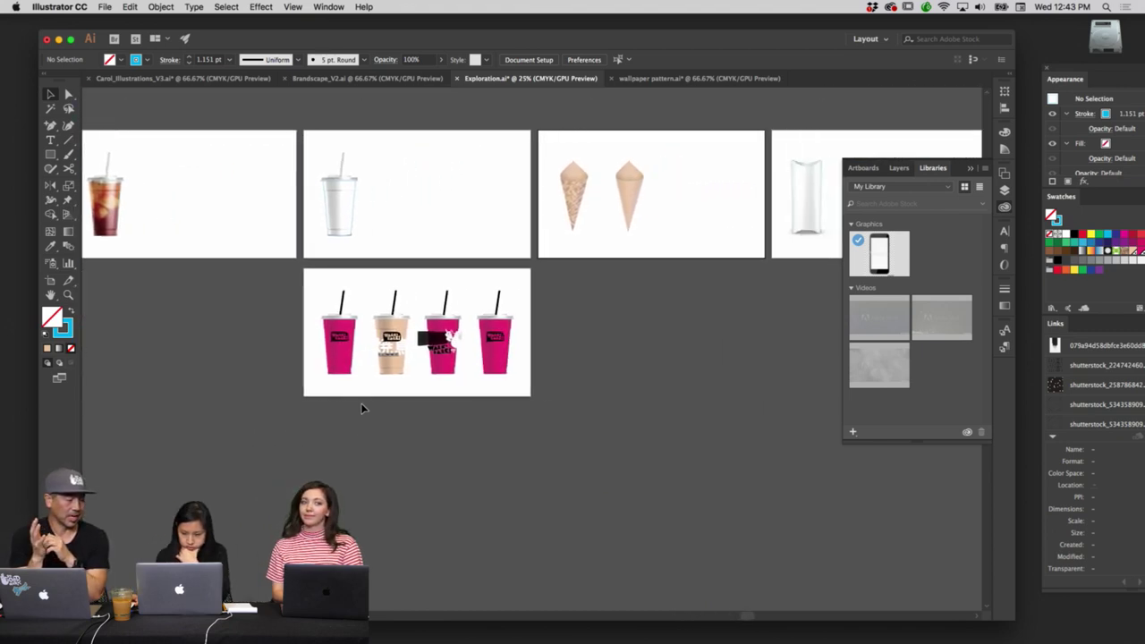
scroll(362, 408, right, 10)
scroll(362, 408, up, 1)
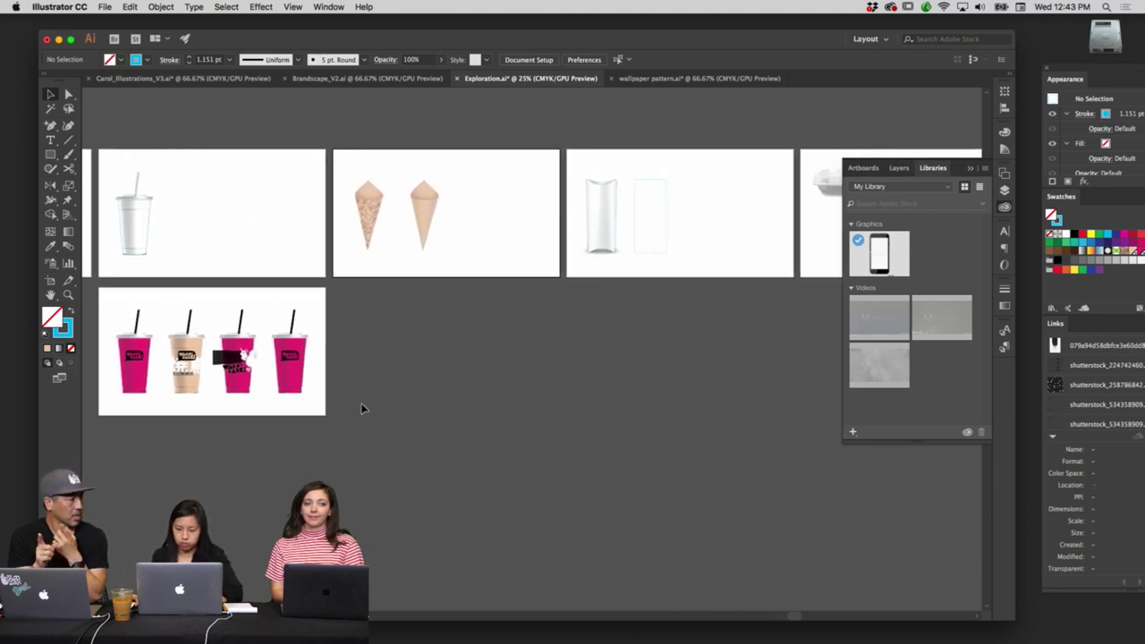
Select the second cone's blue outline, swap its stroke and fill, and recolour the fill with the magenta swatch.
scroll(361, 385, left, 5)
scroll(361, 385, up, 3)
key(super+equal)
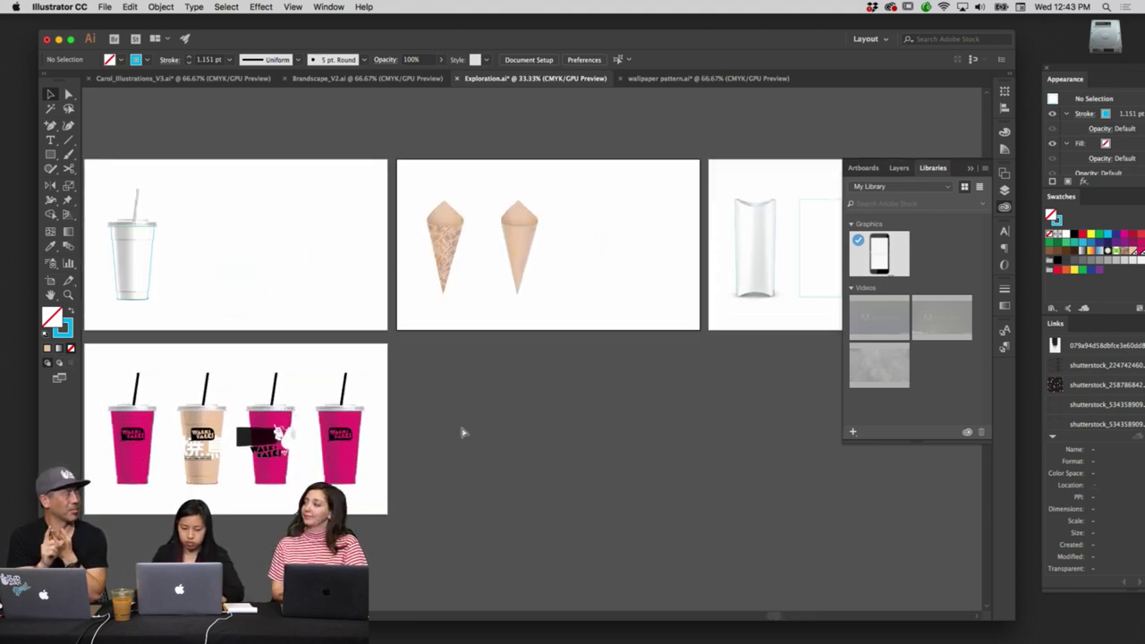
key(super+equal)
scroll(441, 320, up, 5)
click(468, 378)
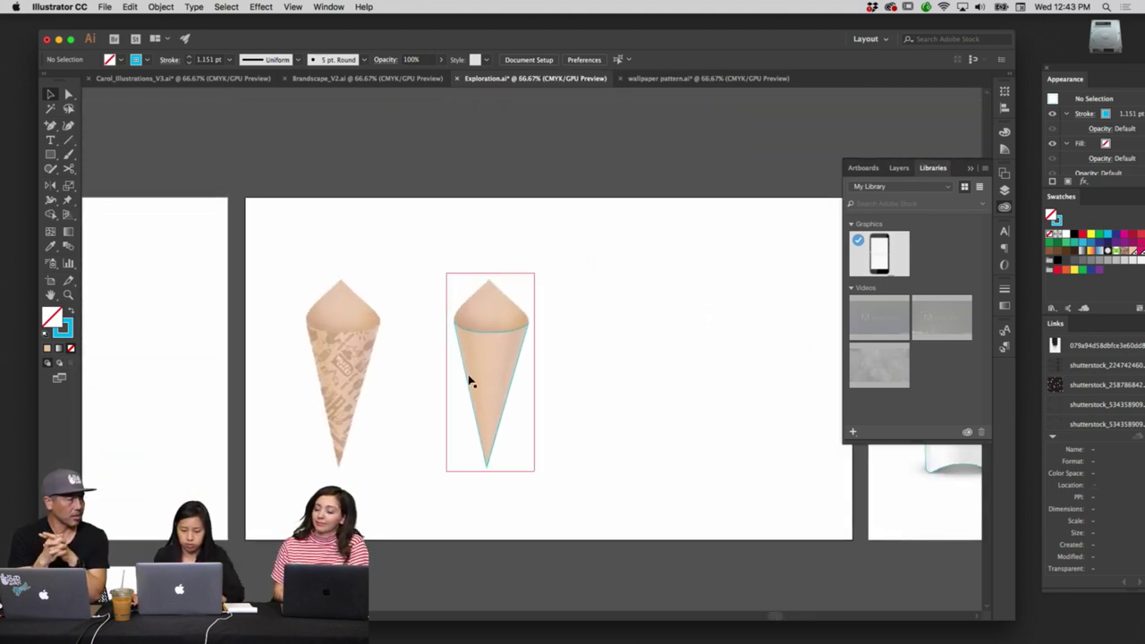
key(a)
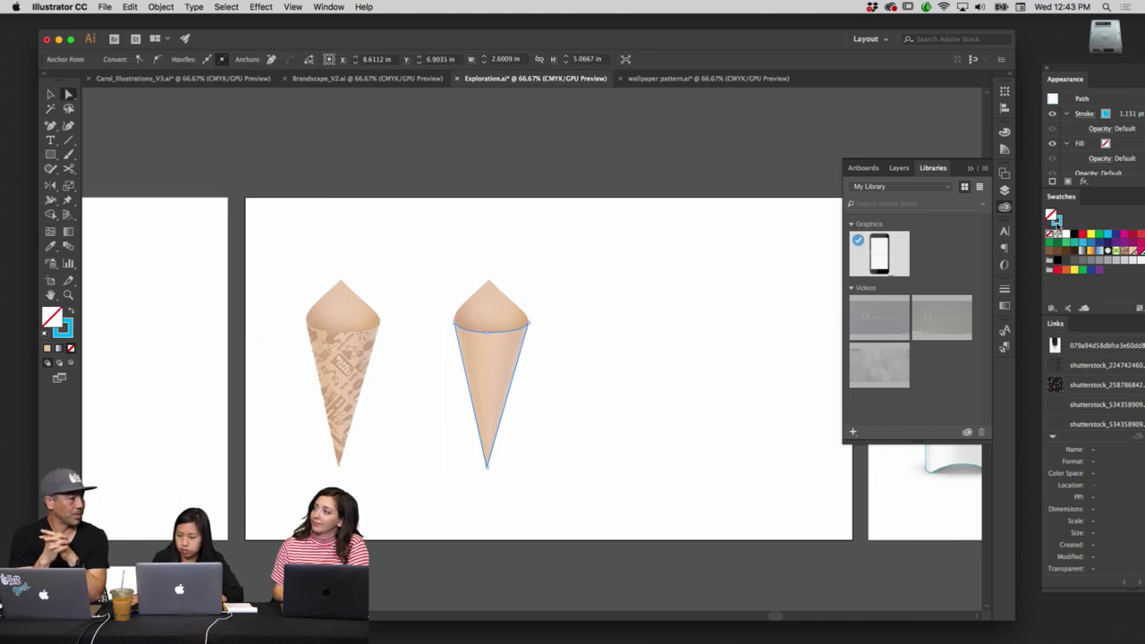
click(70, 314)
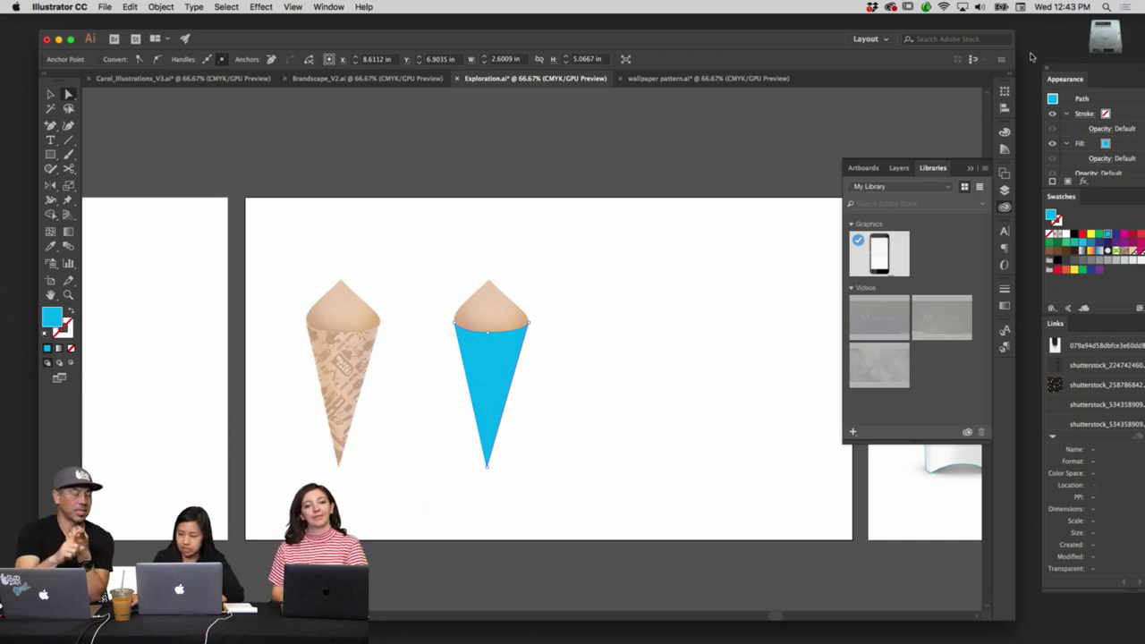
drag(1105, 68, 1053, 61)
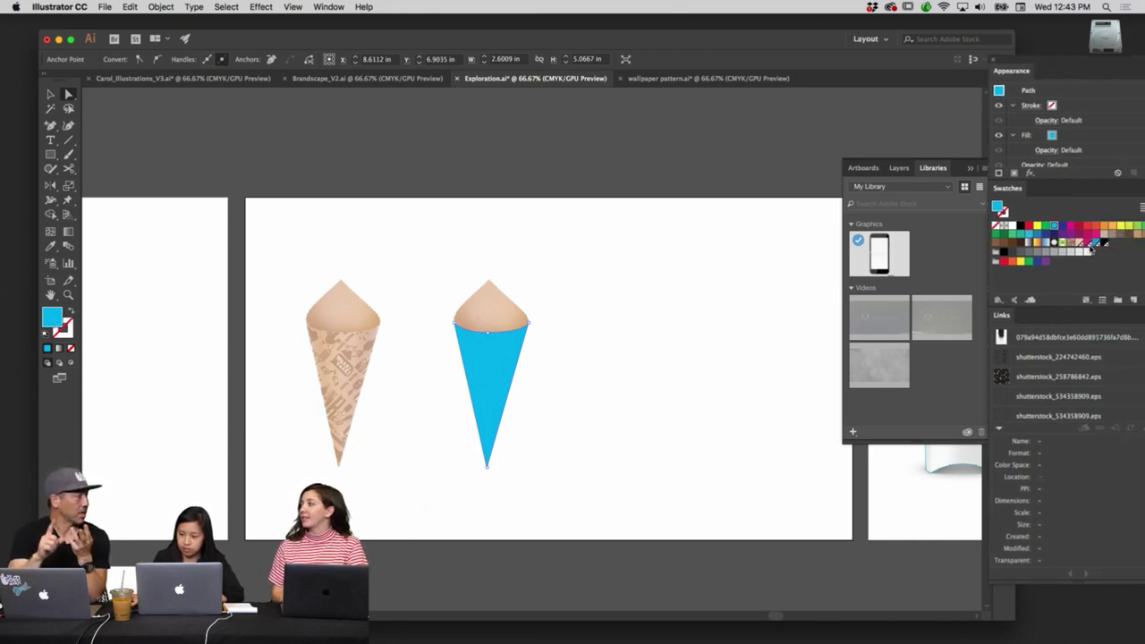
click(1091, 246)
click(586, 283)
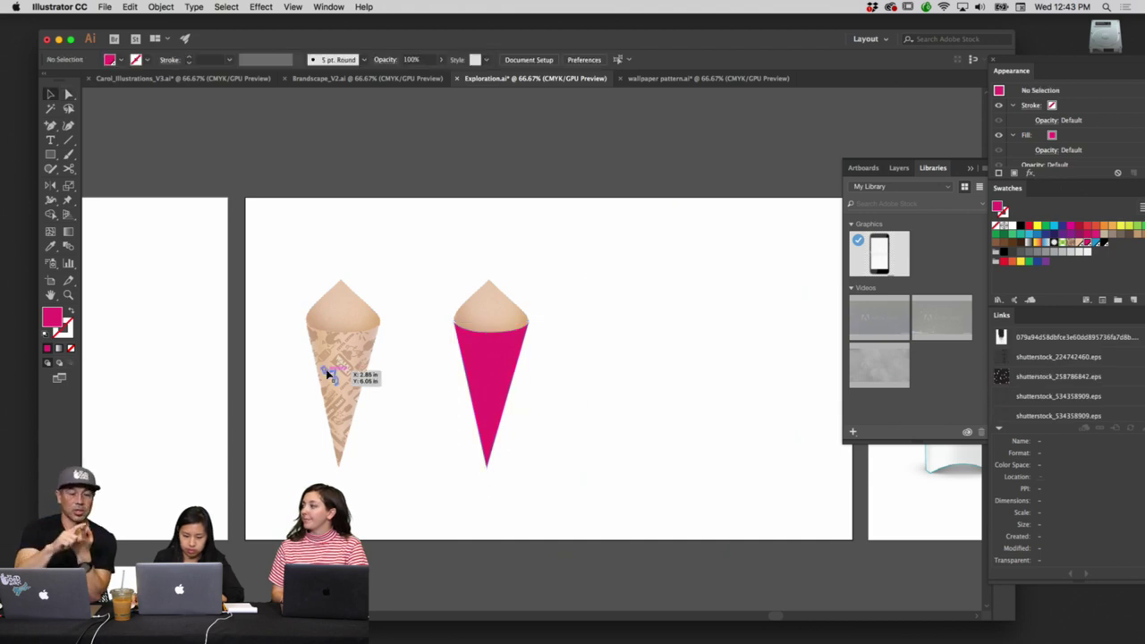
Duplicate the first cone's pattern clip group onto the magenta cone and set the pattern inside the mask to 50% opacity.
drag(328, 373, 486, 362)
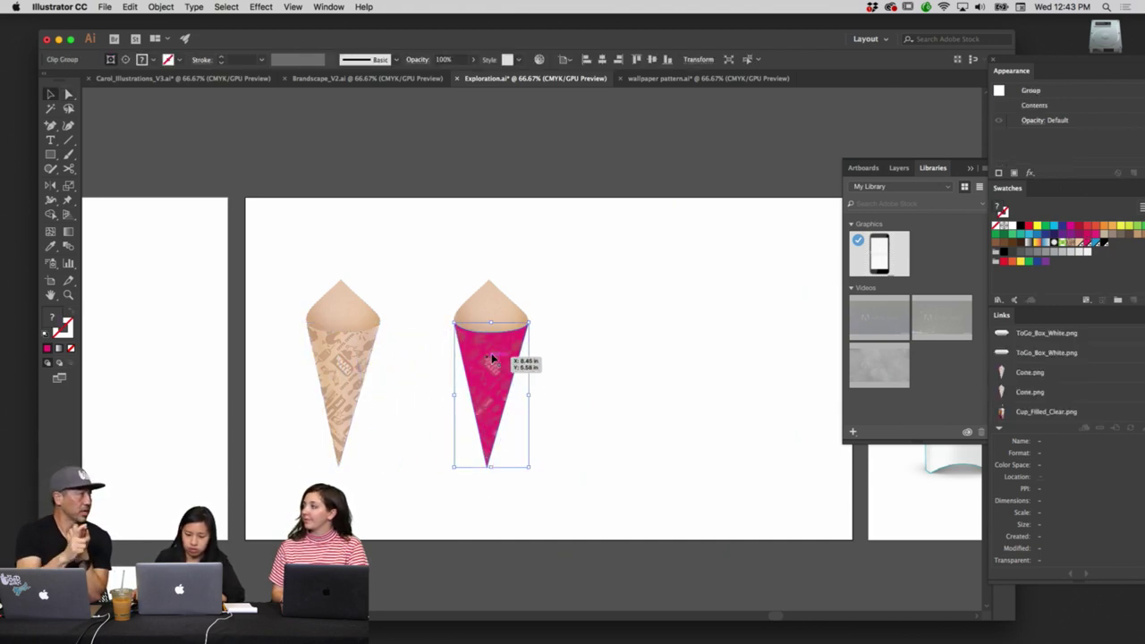
click(574, 346)
double_click(482, 340)
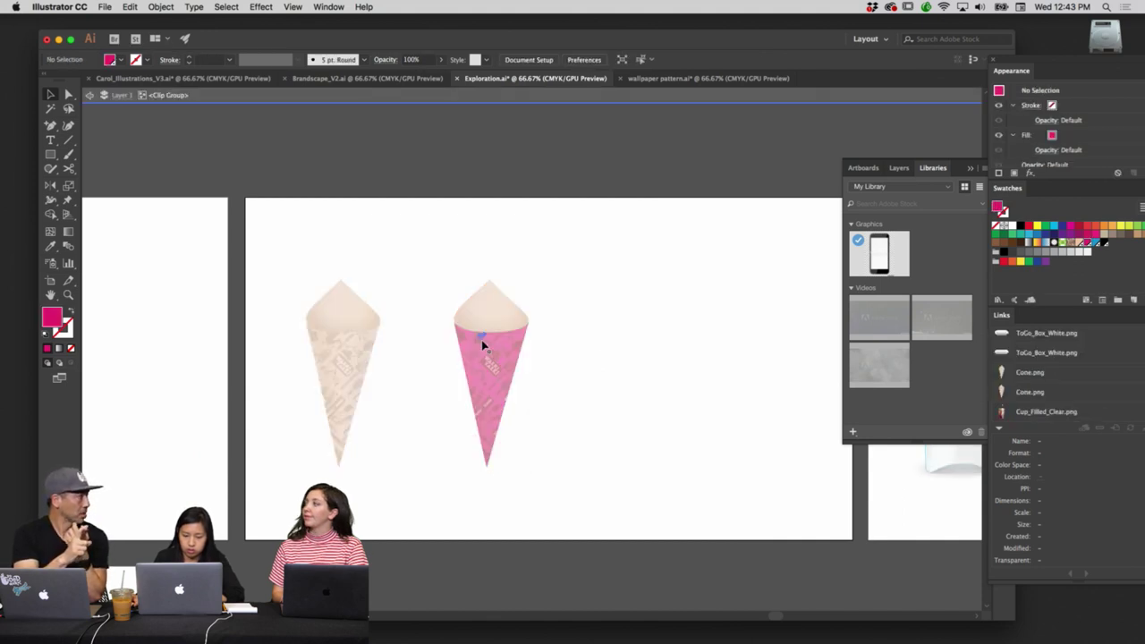
click(481, 340)
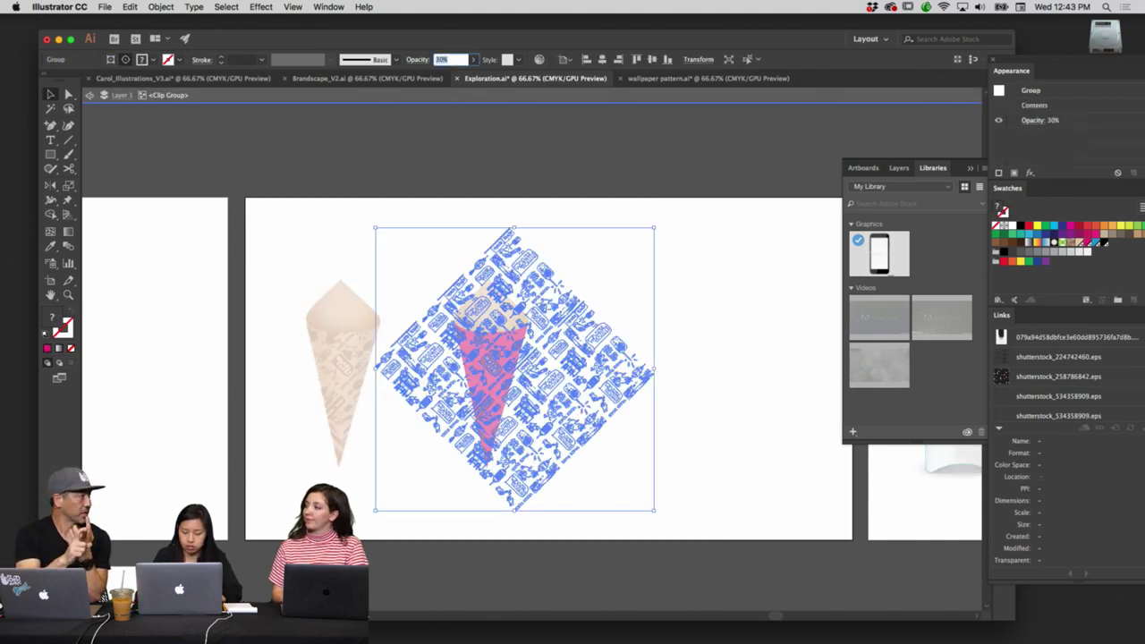
key(Escape)
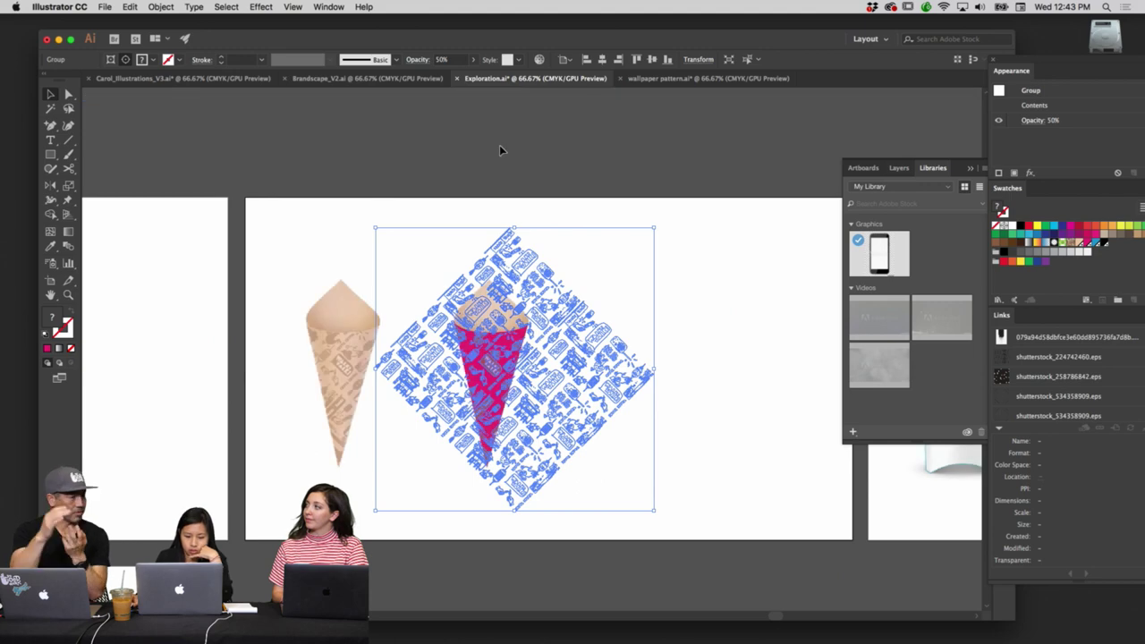
click(500, 145)
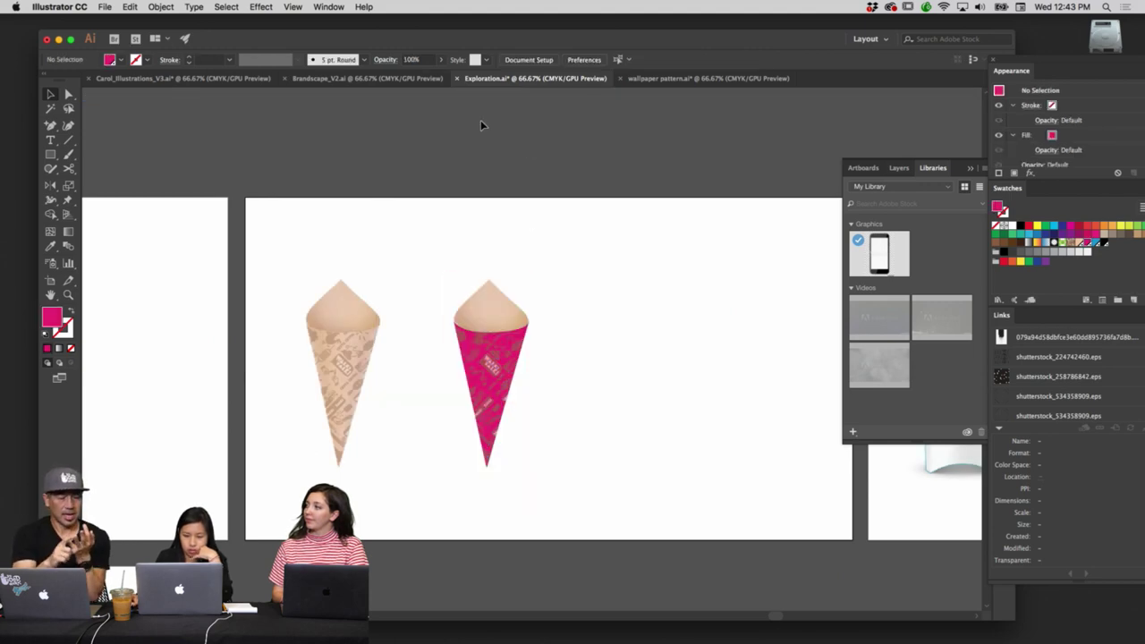
In the wallpaper pattern document, return the illustration pattern to solid black and copy the whole pattern group.
click(678, 78)
click(655, 230)
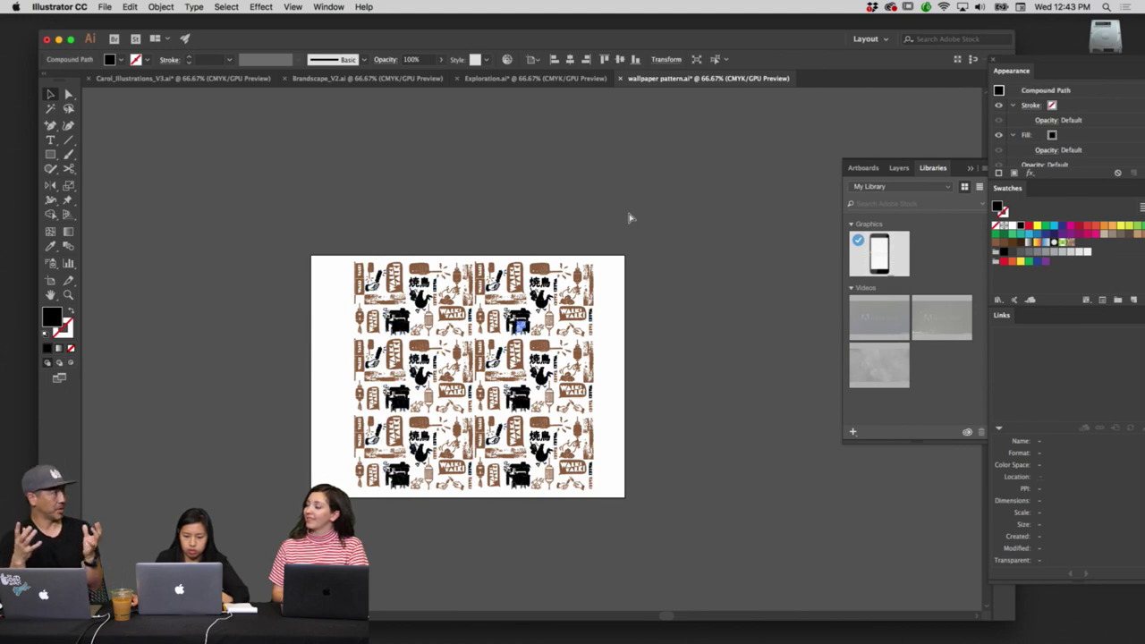
click(420, 216)
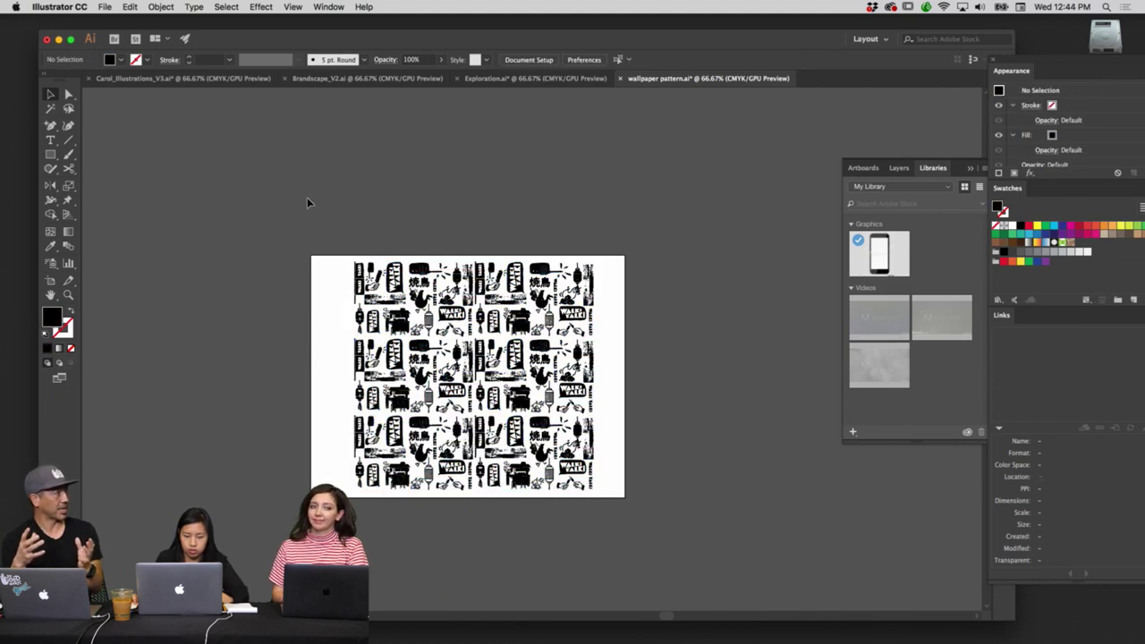
key(super+a)
click(408, 521)
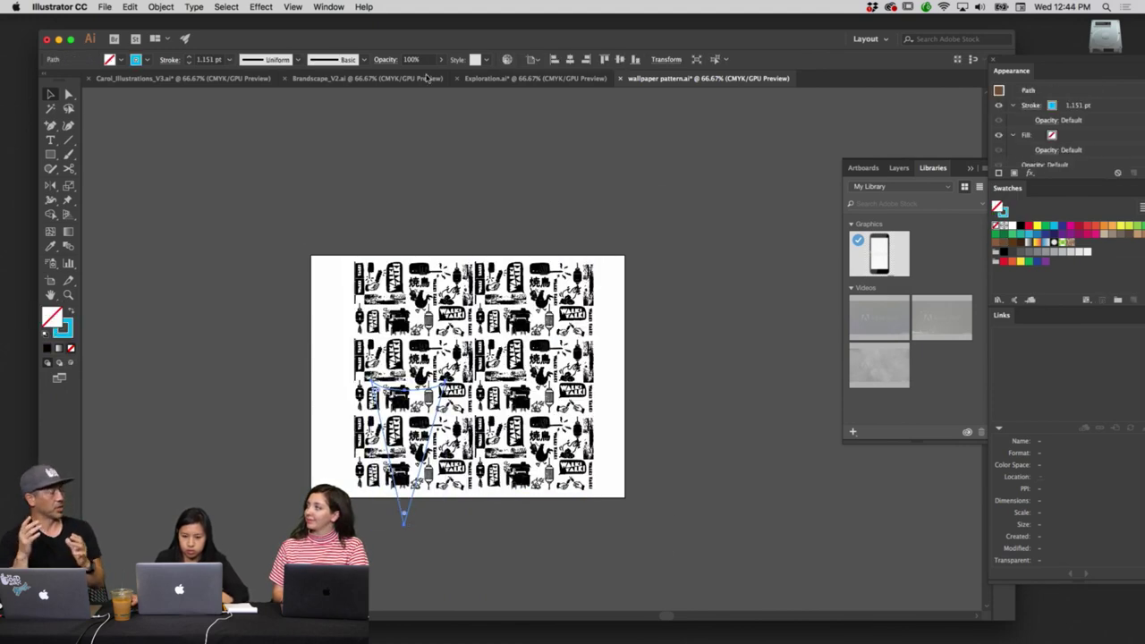
click(717, 270)
click(381, 518)
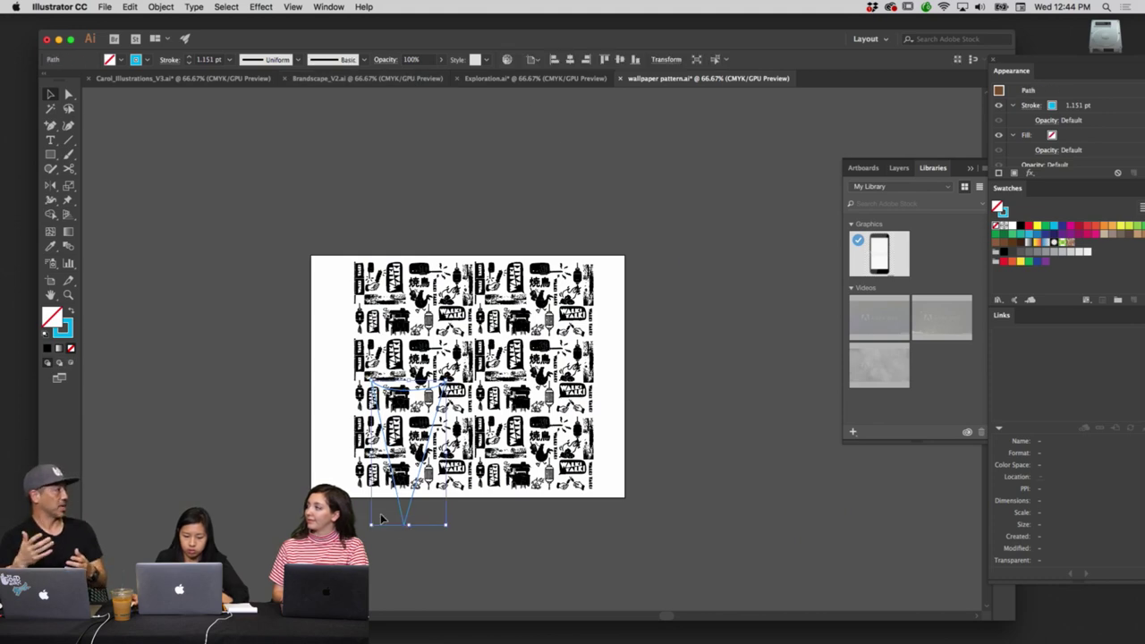
click(658, 512)
key(super+a)
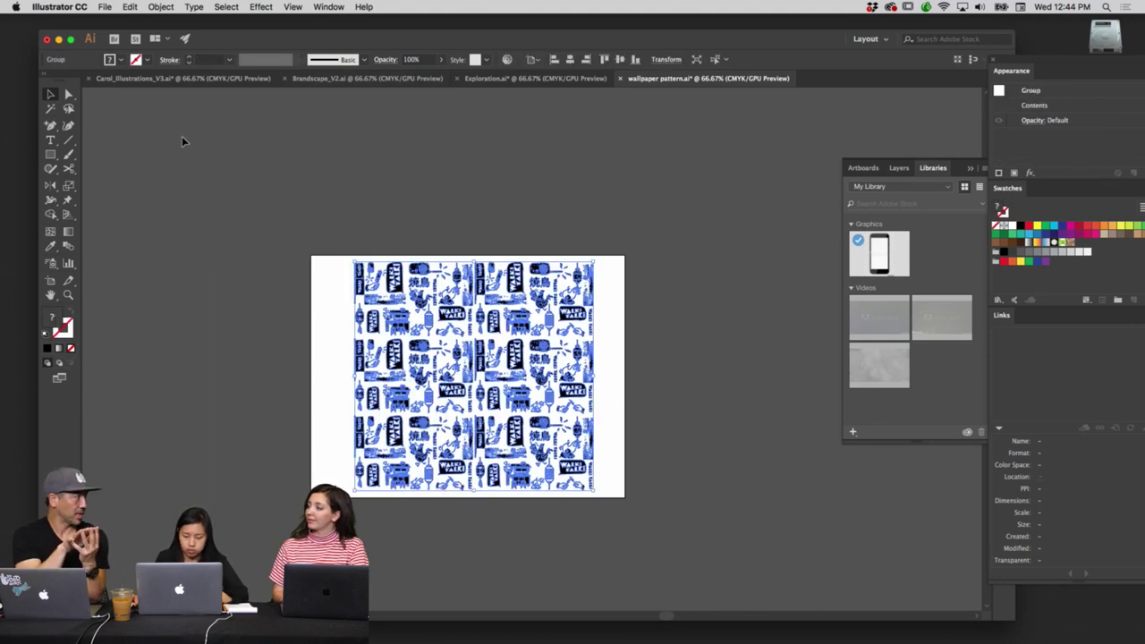
click(554, 128)
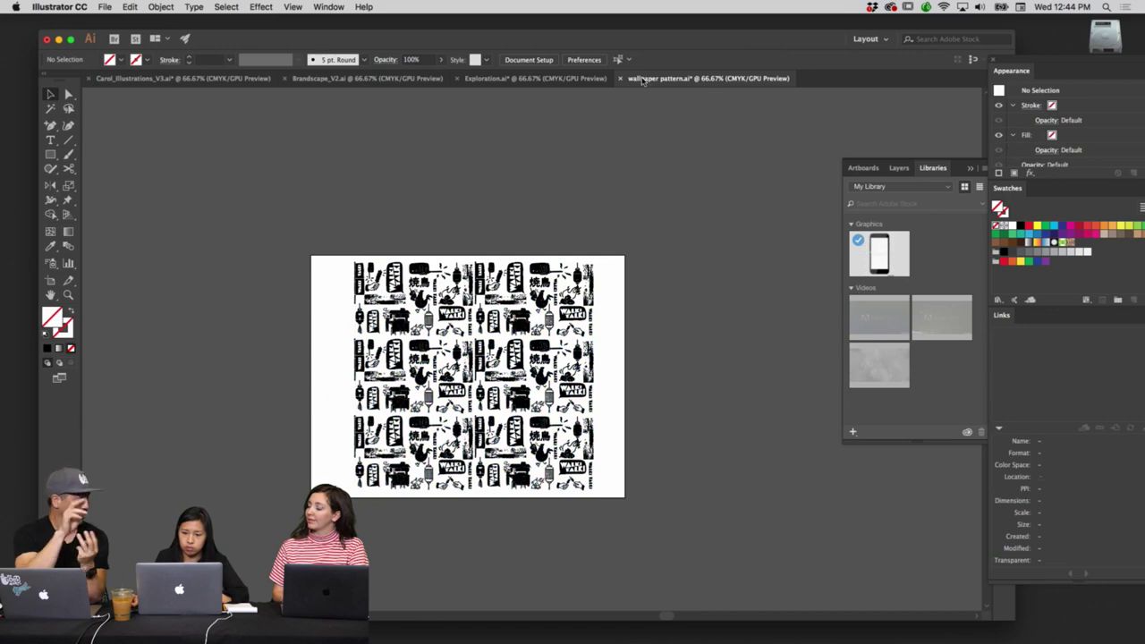
Paste the black pattern into the Exploration document over the magenta cone, scale it down and rotate it diagonally.
click(535, 77)
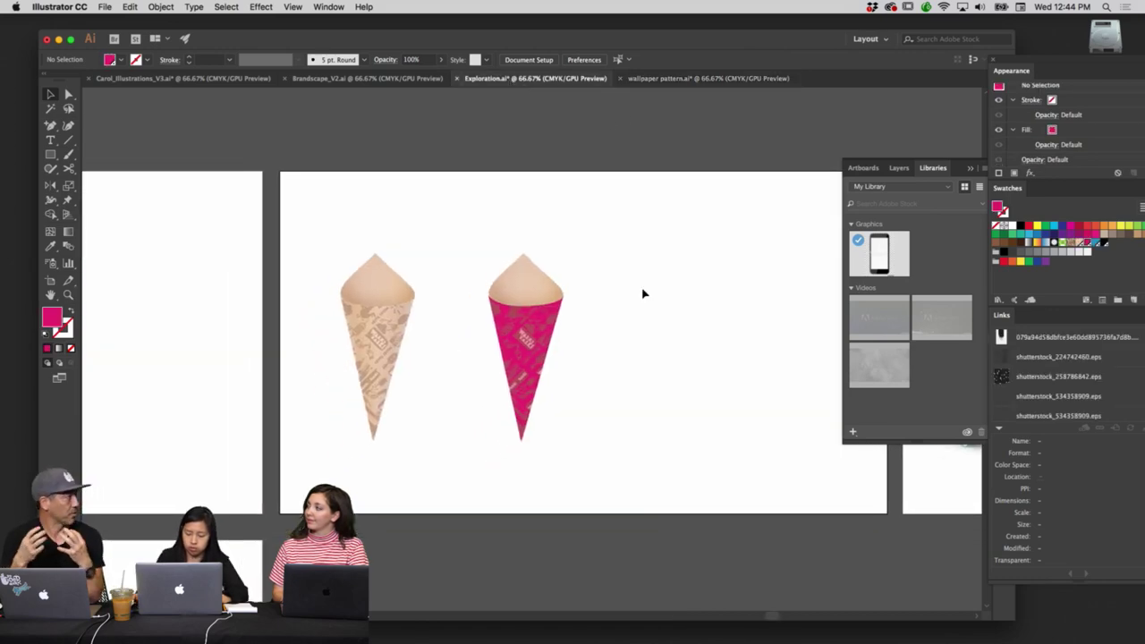
key(super+equal)
key(super+v)
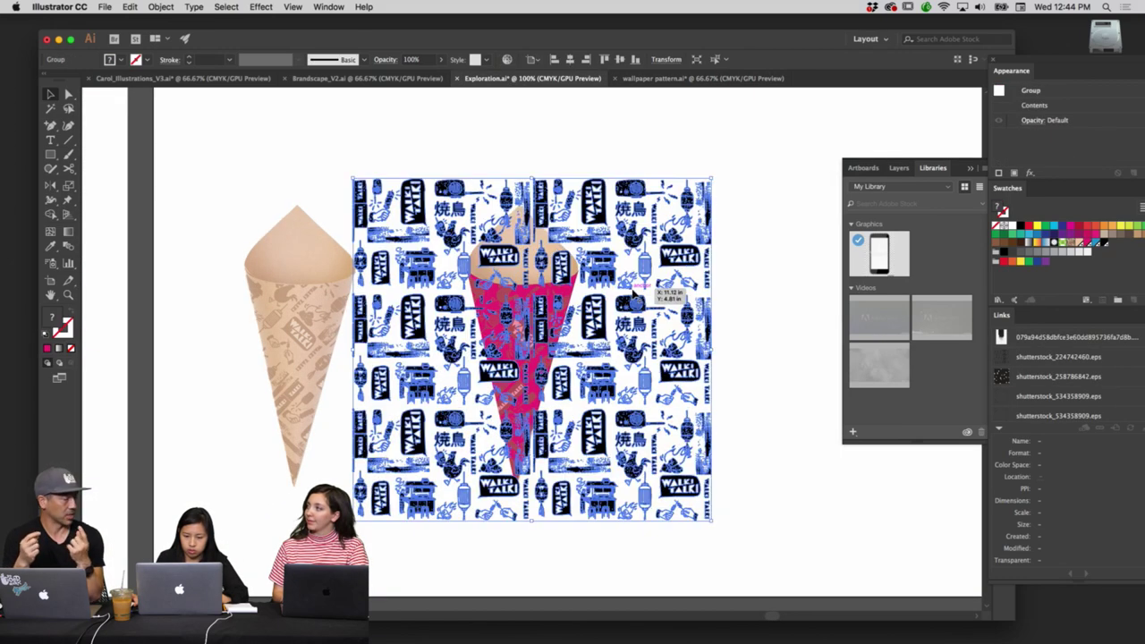
drag(713, 178, 664, 214)
drag(664, 223, 718, 330)
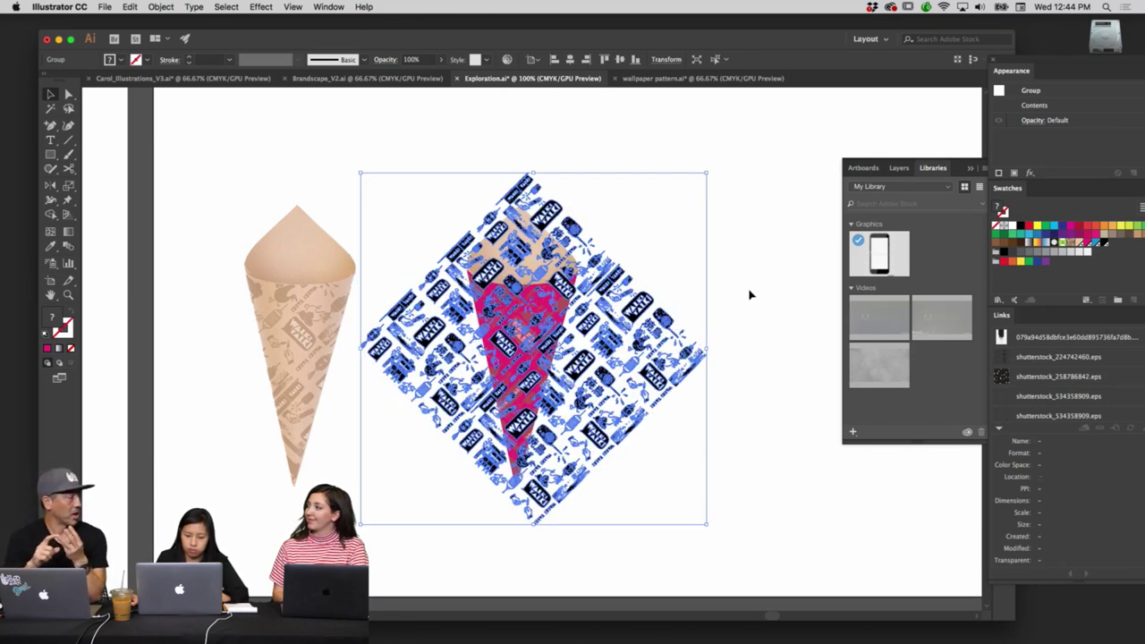
click(749, 294)
Replace the brown pattern inside the second cone's clip group with the rotated black pattern and leave isolation mode.
click(557, 347)
shift+click(558, 349)
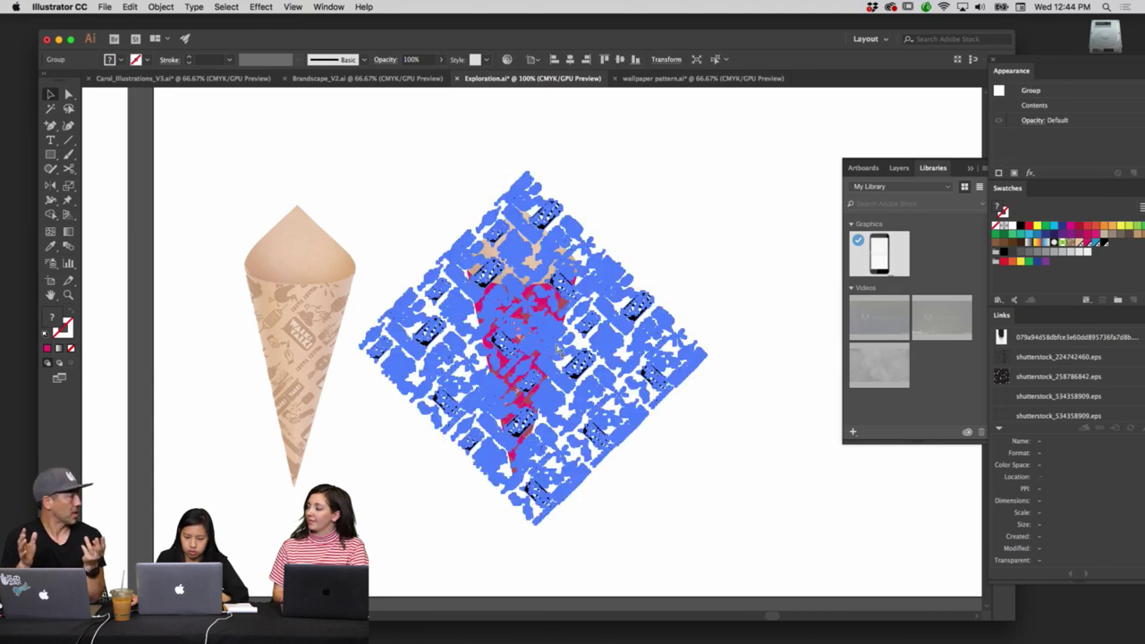
key(ctrl+7)
double_click(523, 338)
click(523, 338)
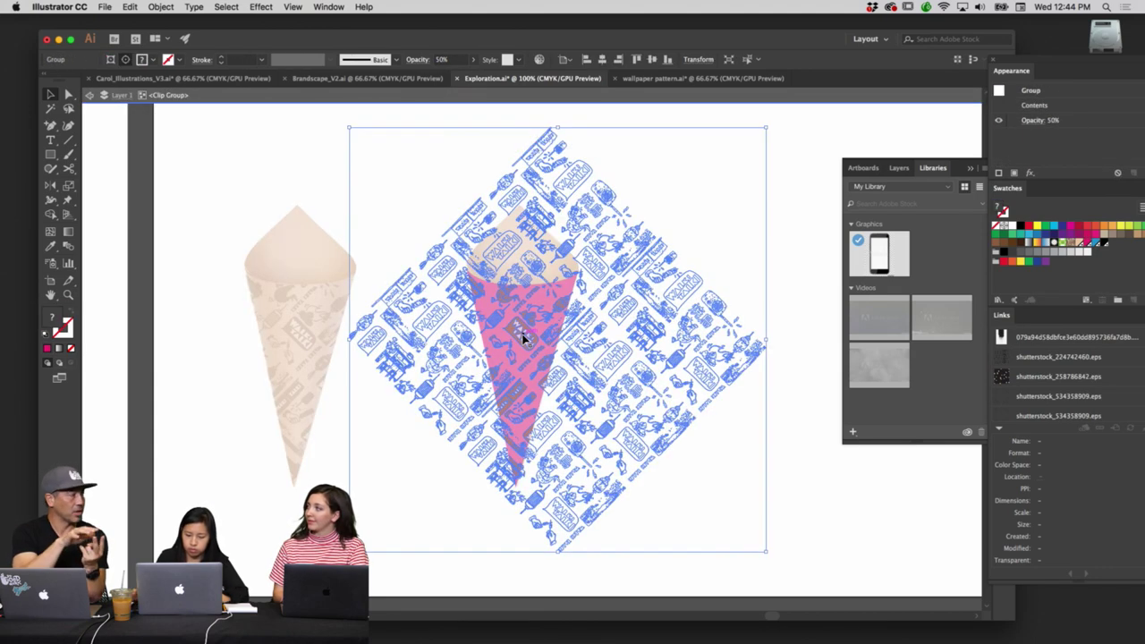
key(Delete)
key(super+z)
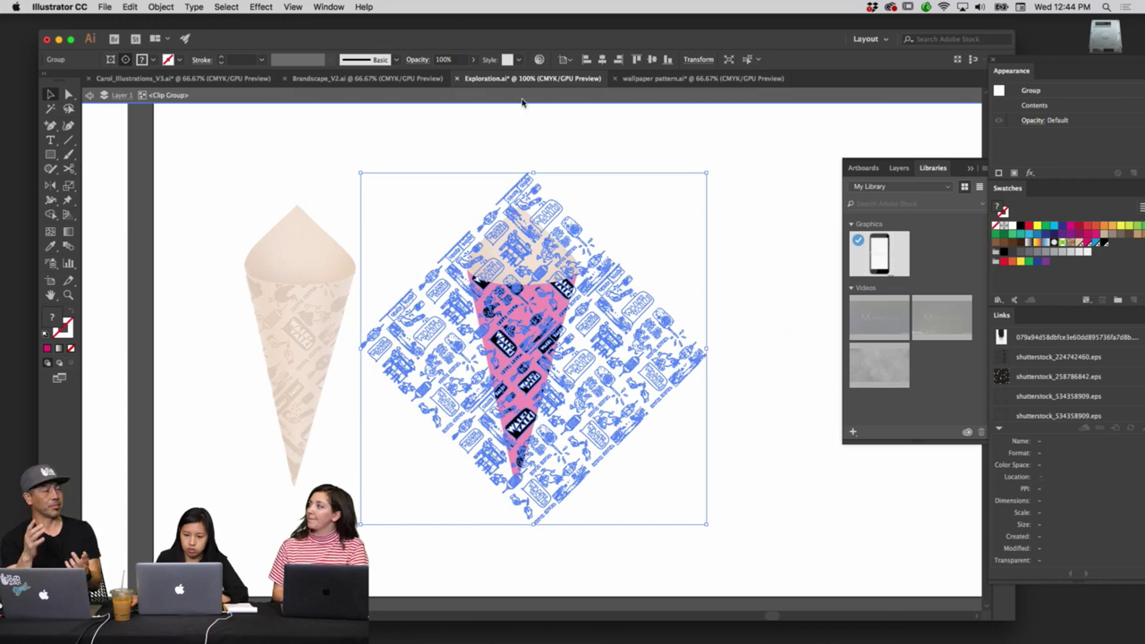
key(Escape)
click(617, 144)
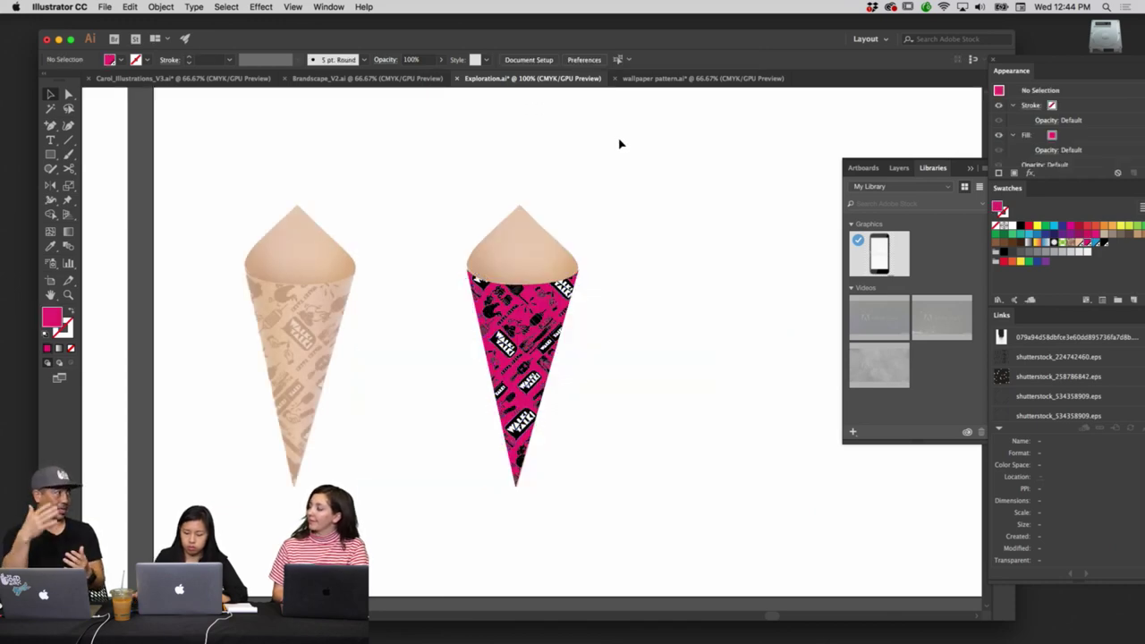
Examine the black-on-magenta cone pattern up close and compare it with the first cone and the cup mockups.
key(super+minus)
key(super+minus)
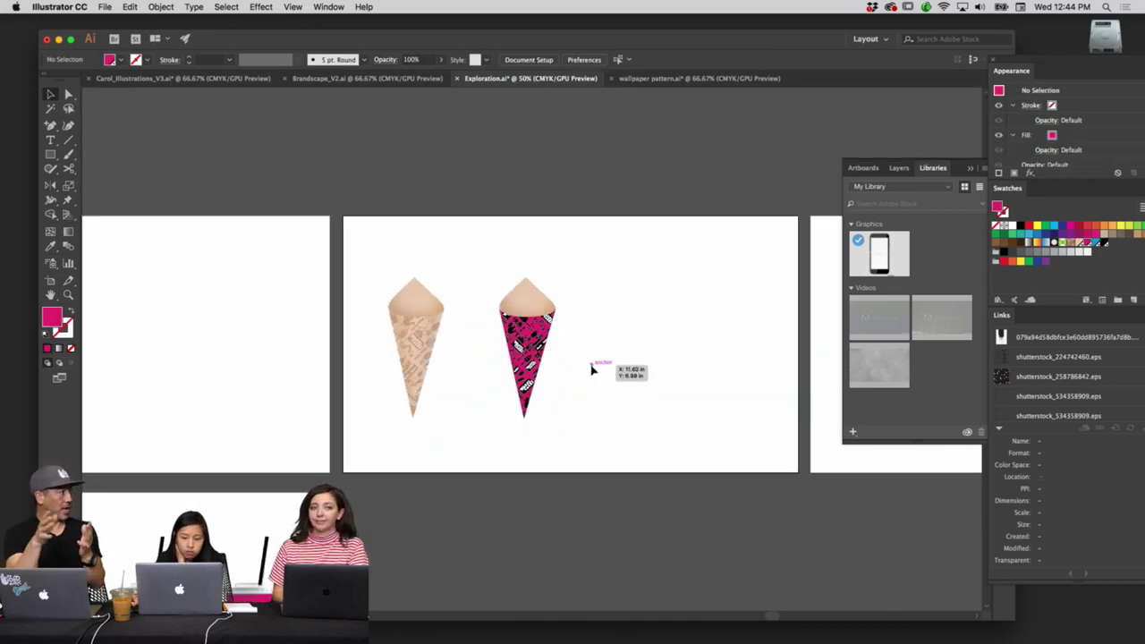
scroll(591, 370, down, 1)
key(super+plus)
key(super+plus)
key(super+plus)
key(super+plus)
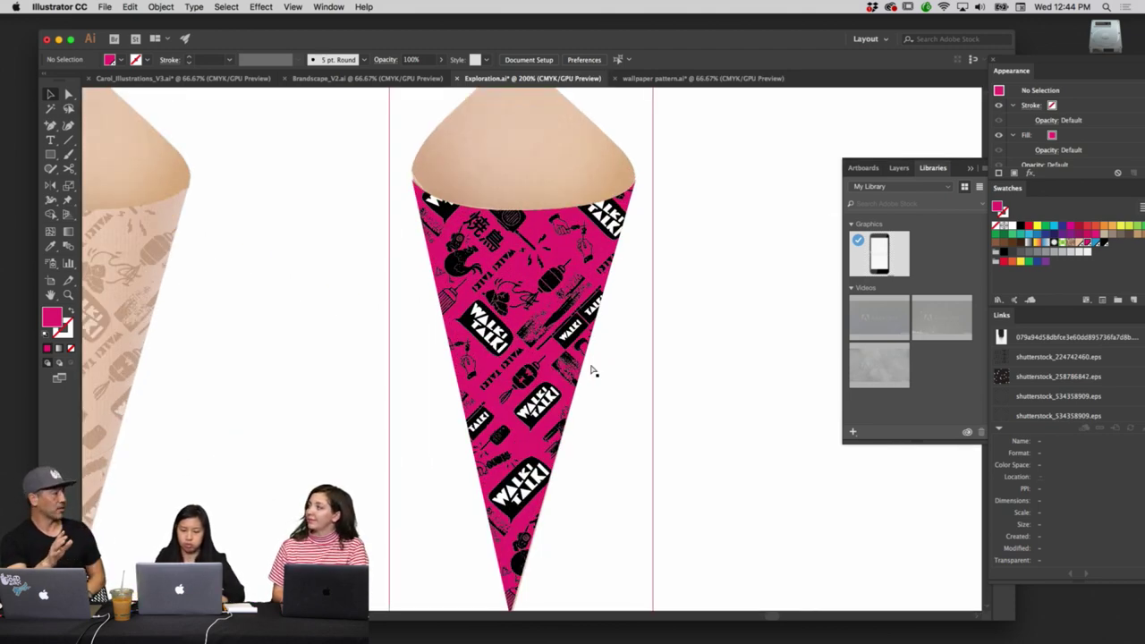
key(super+minus)
key(super+minus)
key(super+minus)
key(super+minus)
key(super+minus)
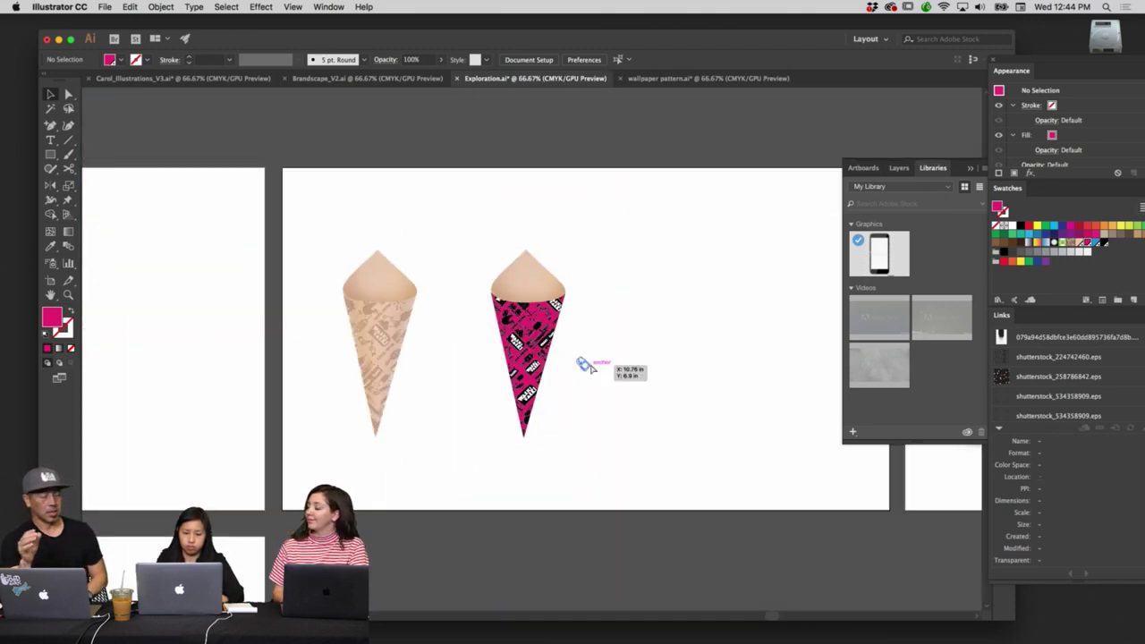
drag(429, 454, 634, 308)
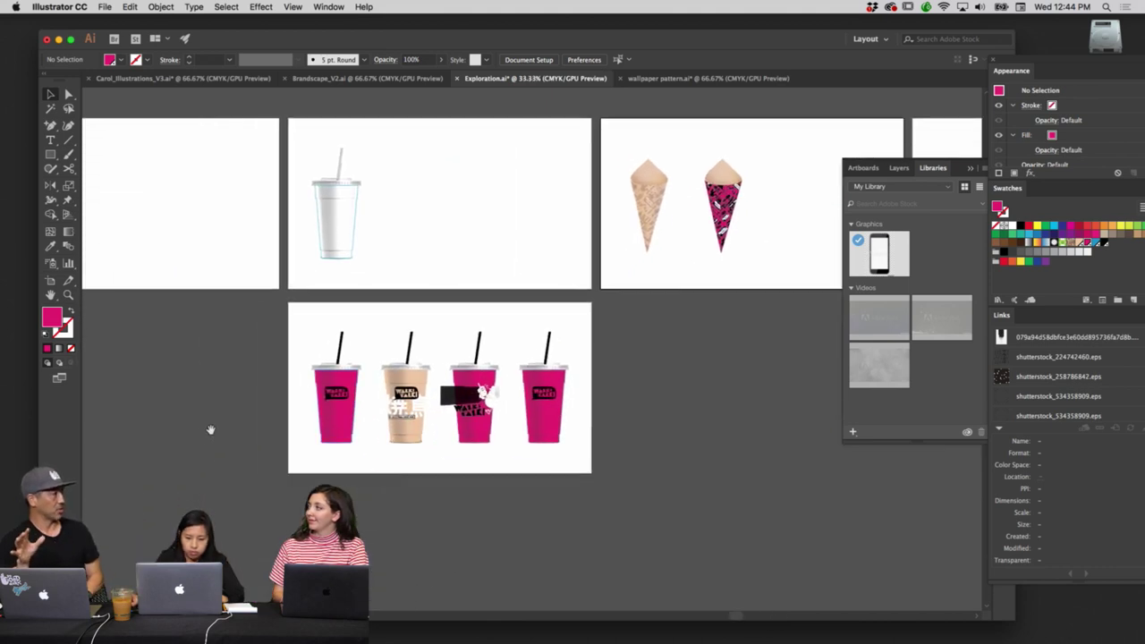
scroll(350, 424, right, 5)
scroll(350, 424, up, 2)
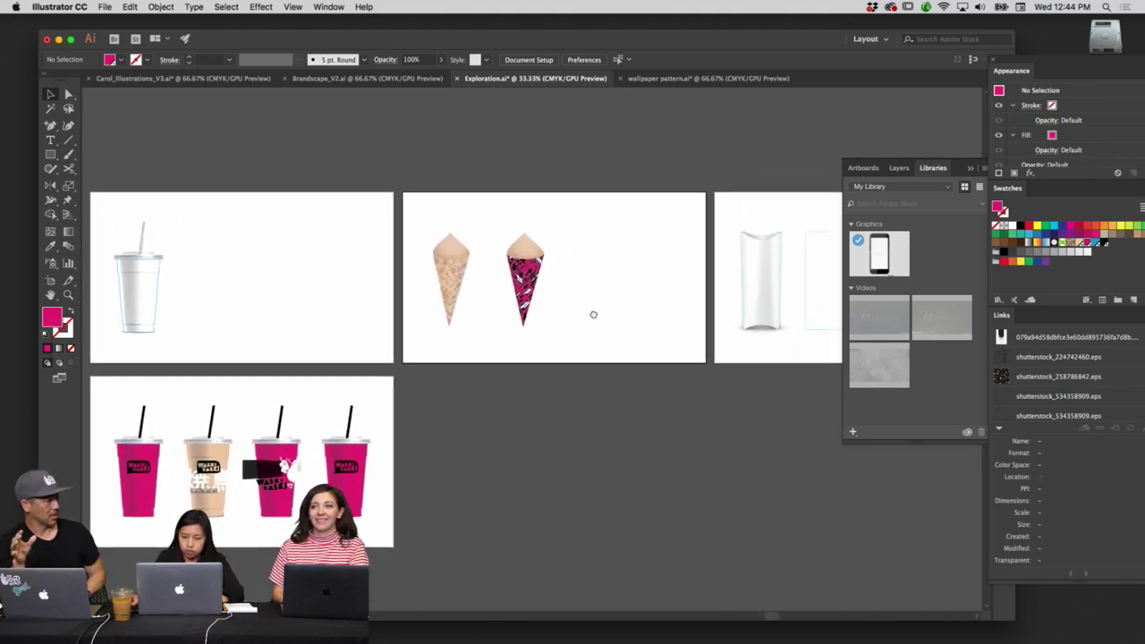
Select the second cone together with its masked pattern and move it closer to the first cone.
key(super+plus)
drag(580, 343, 495, 204)
right_click(519, 202)
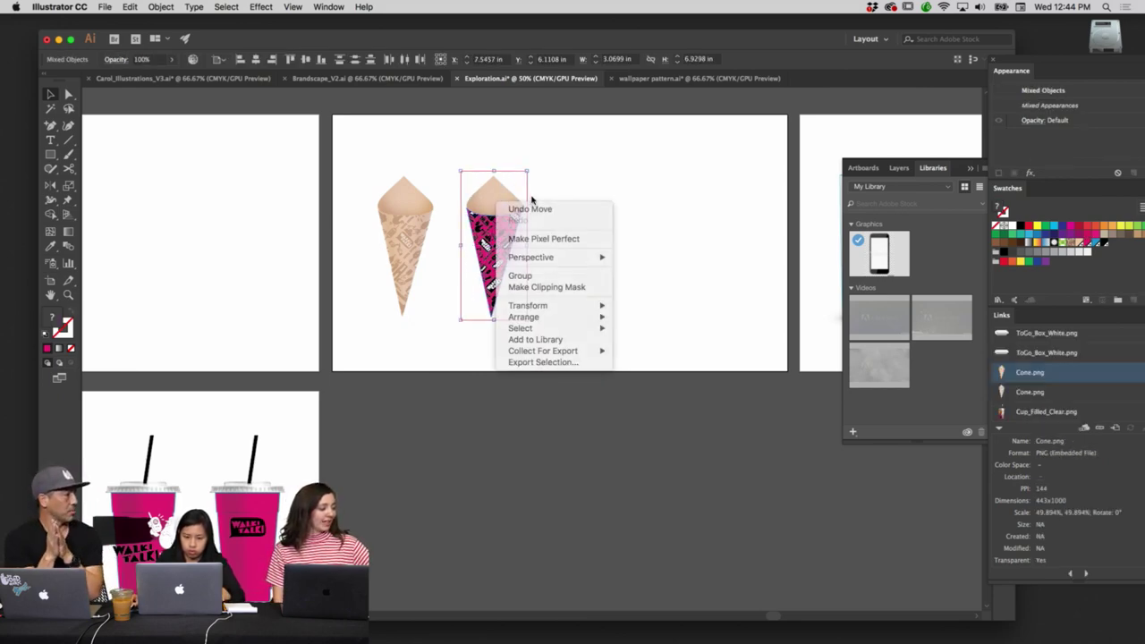
click(545, 199)
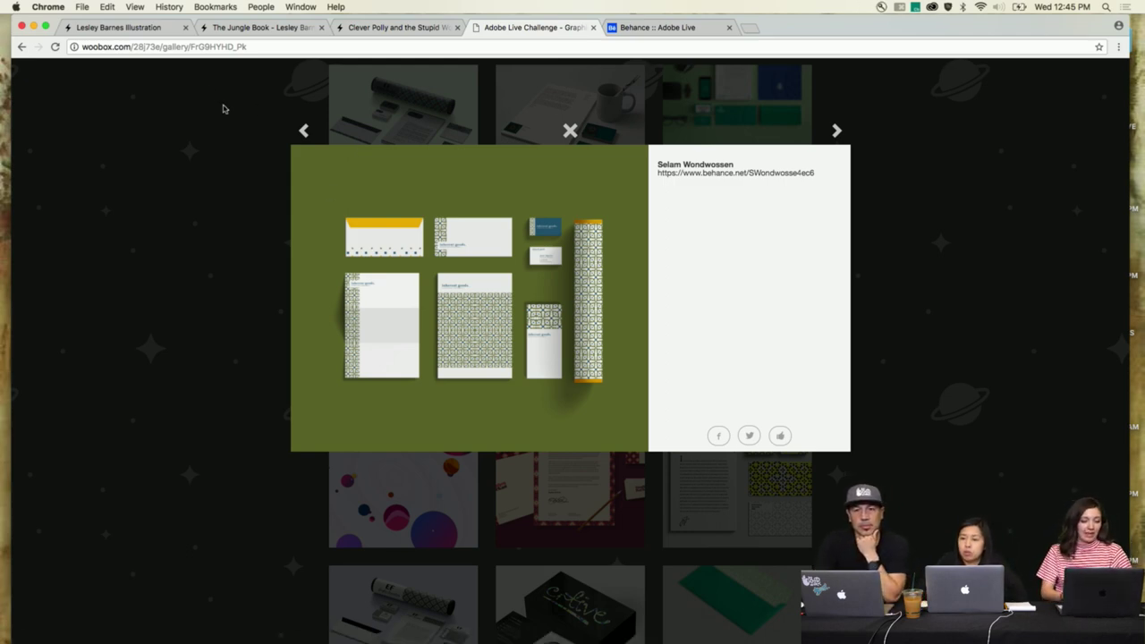
In the Adobe Live Challenge gallery in Chrome, view the inherent goods stationery and brandacity business card entries at full size.
click(480, 311)
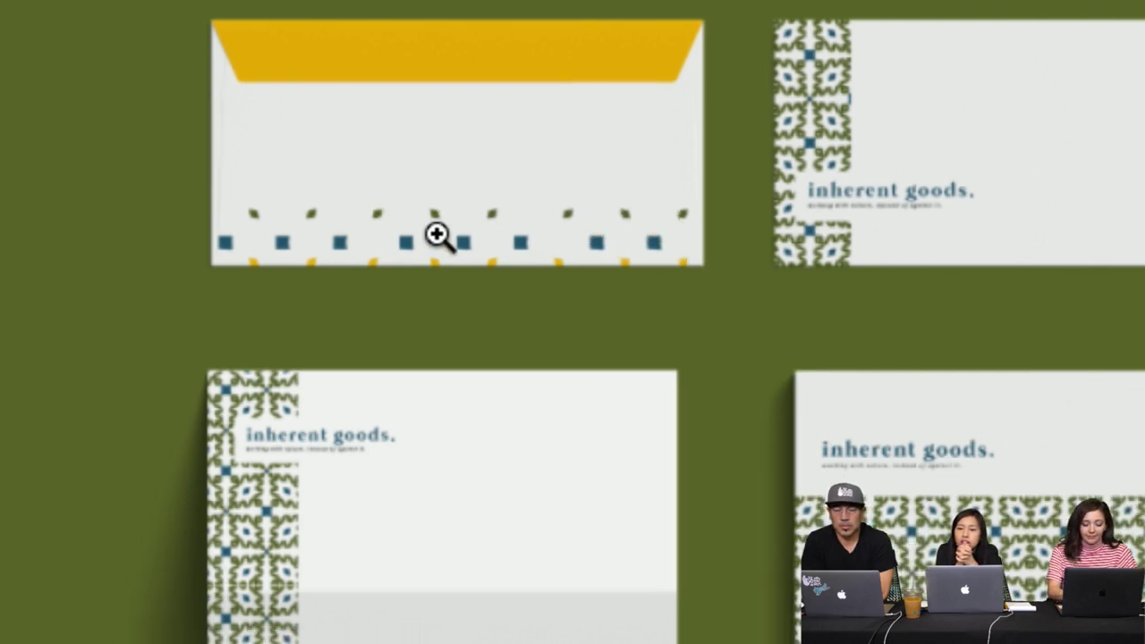
key(ctrl+shift+Tab)
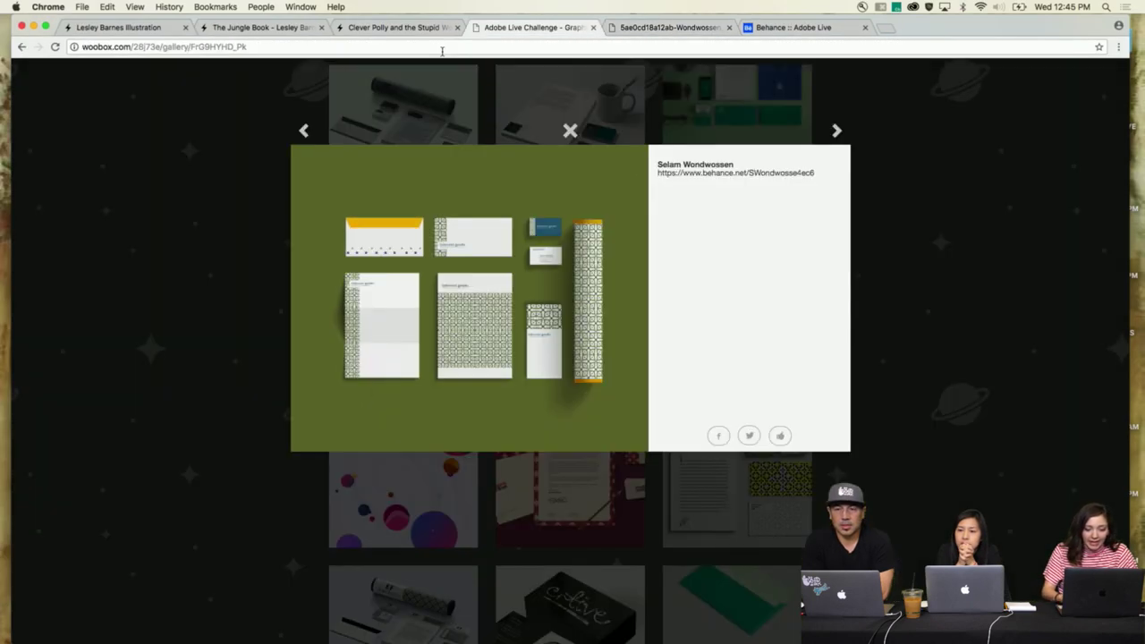
click(304, 132)
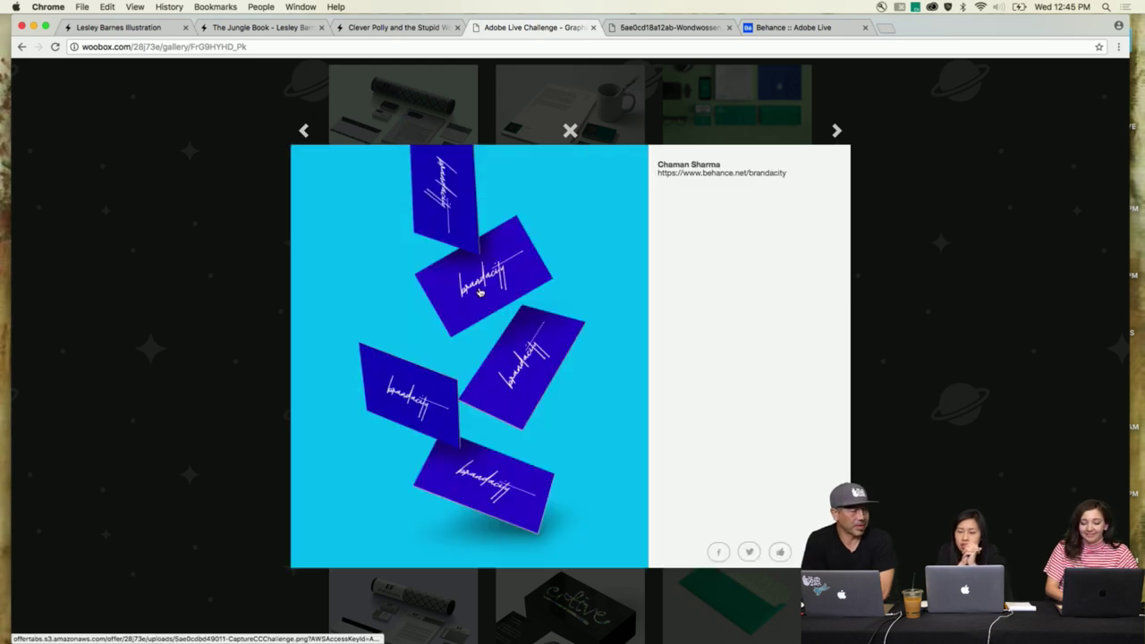
click(480, 317)
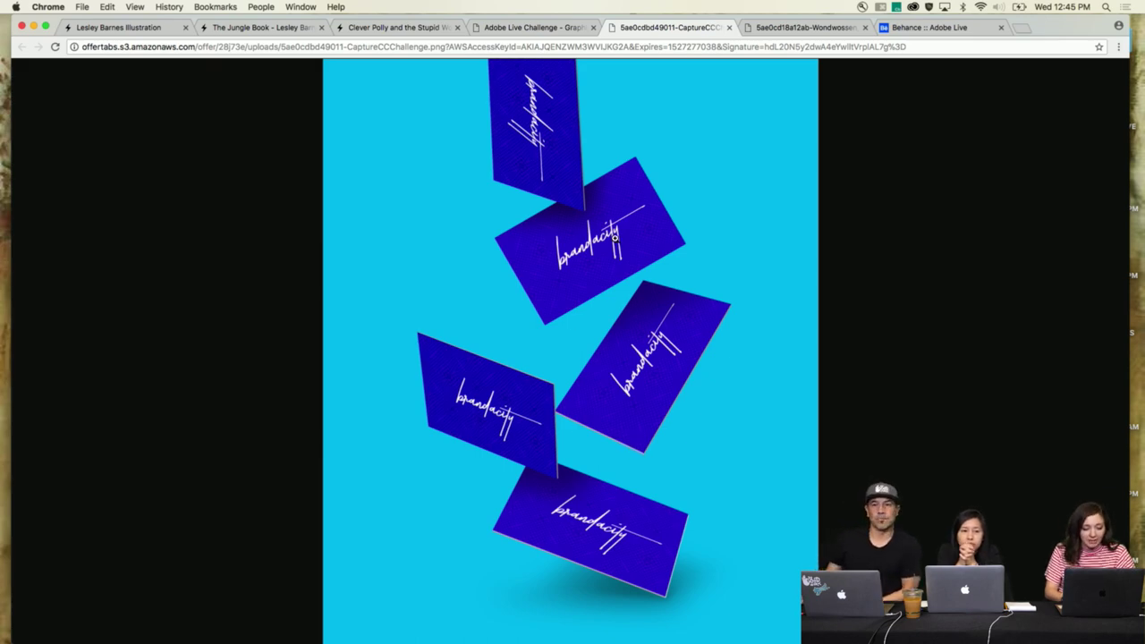
View the gallery entry with the orange-patterned letterhead, pencils and dark business cards at full size and return to the gallery.
key(ctrl+shift+Tab)
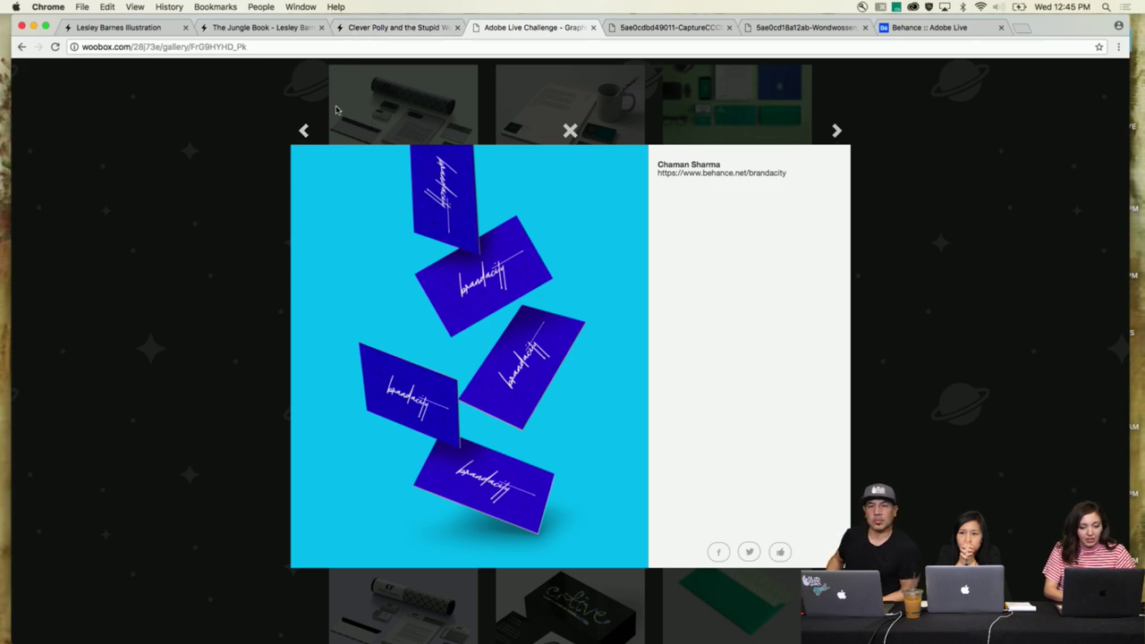
click(304, 131)
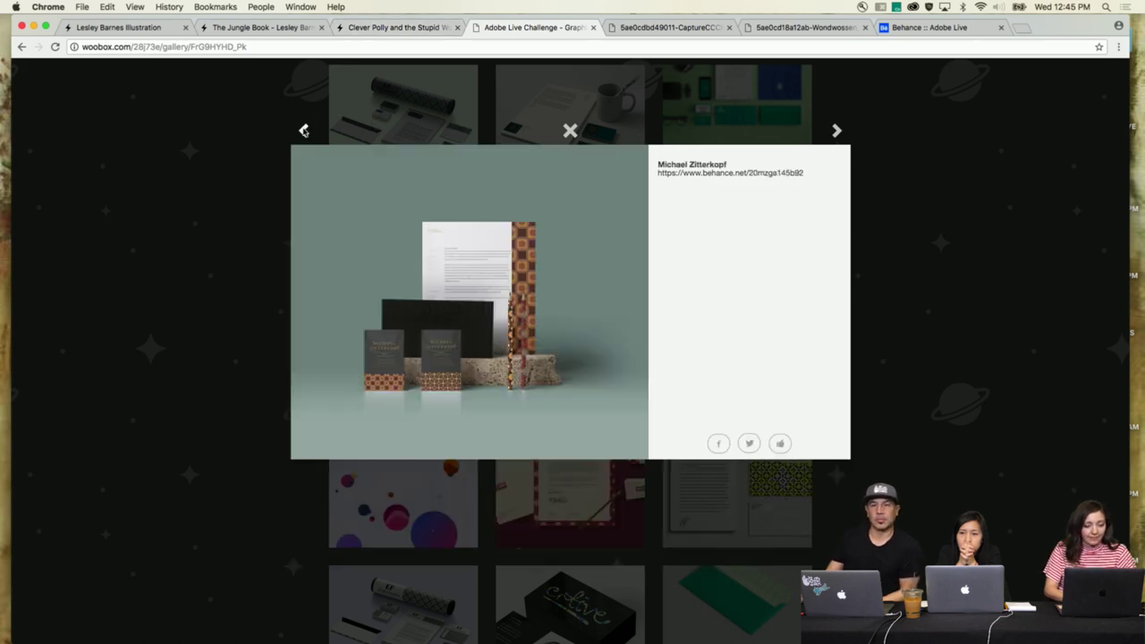
click(422, 278)
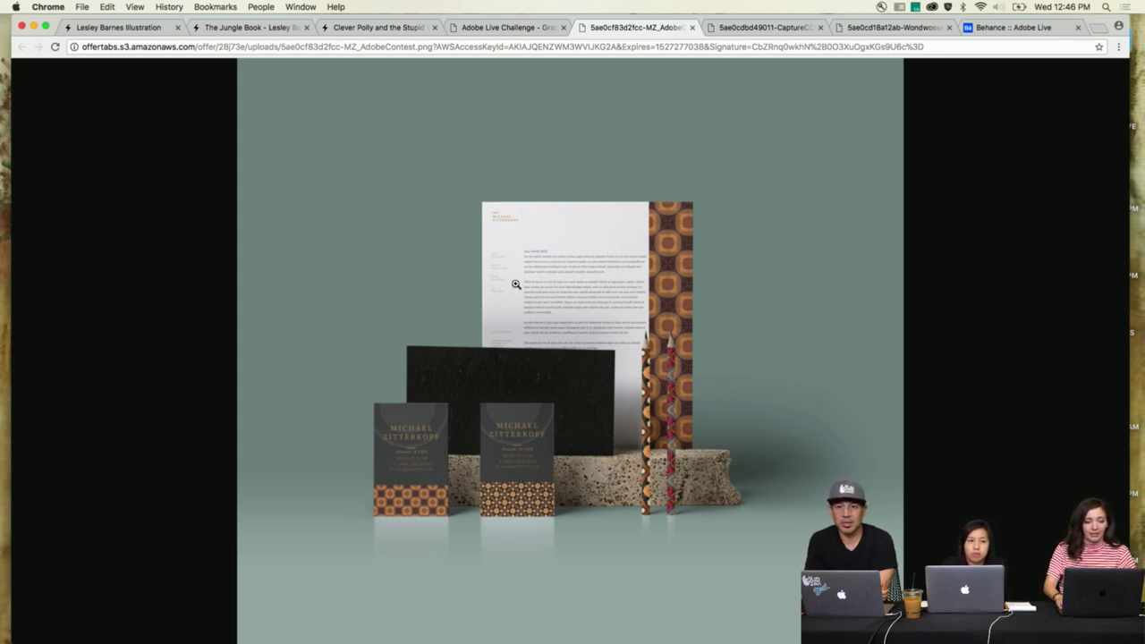
key(ctrl+shift+Tab)
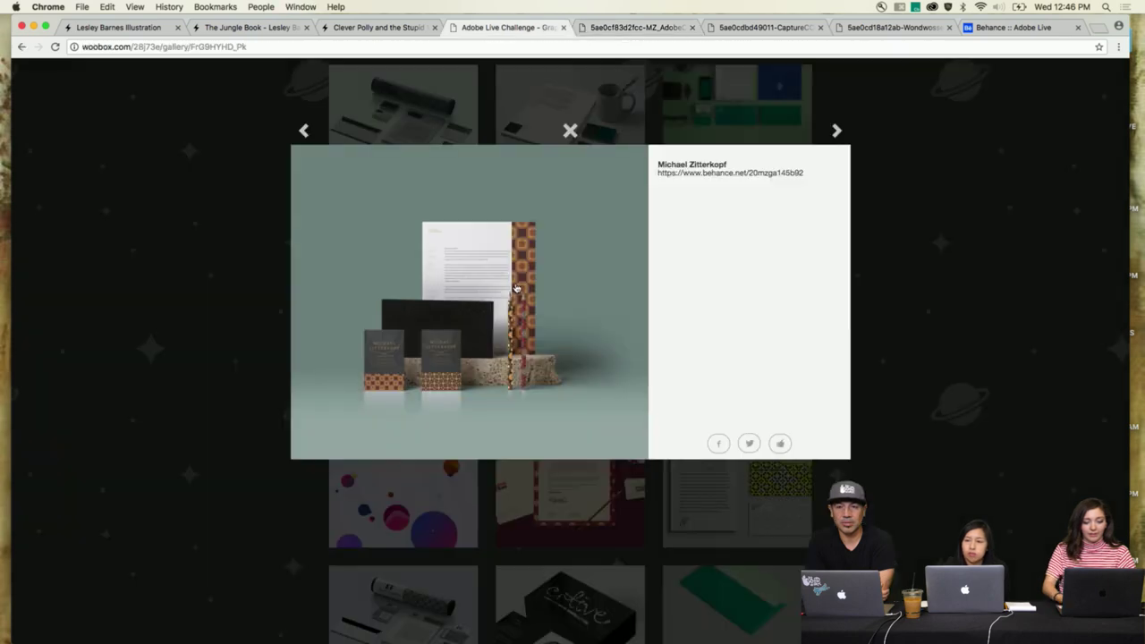
View the green leaf-pattern stationery entry at full size, including its envelope and folder, and return to the gallery.
click(305, 131)
click(472, 337)
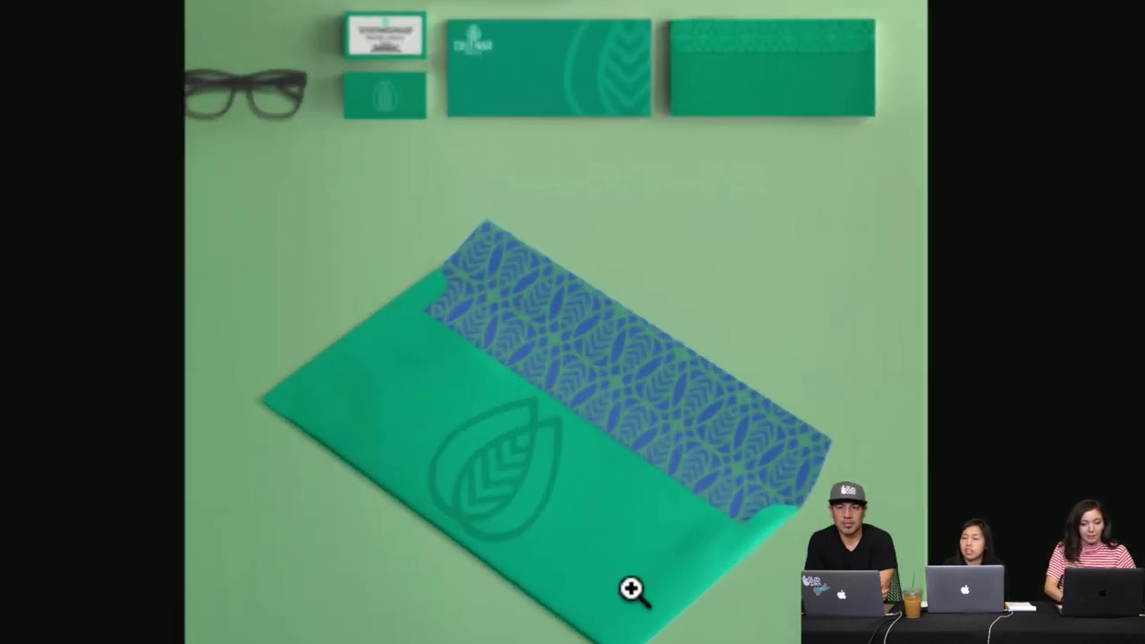
scroll(633, 593, down, 10)
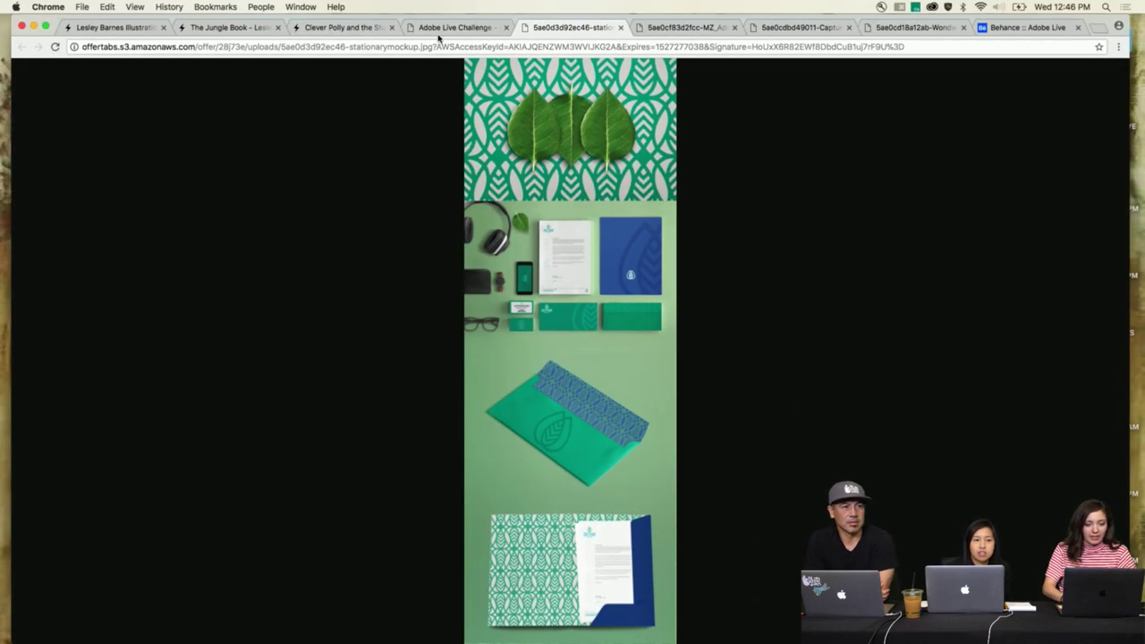
click(483, 27)
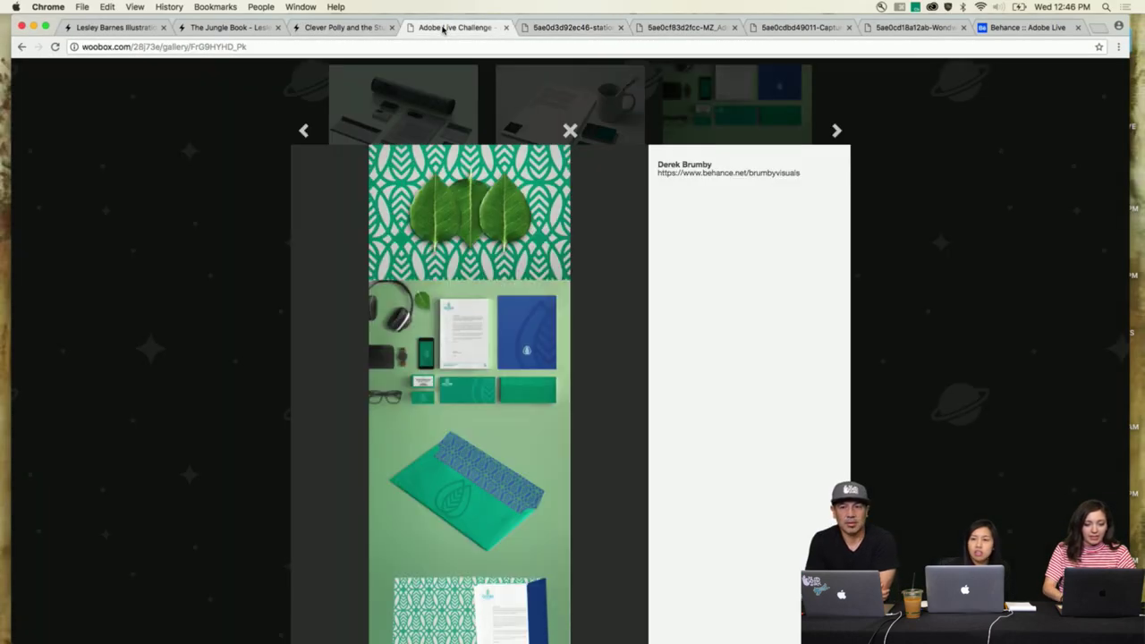
click(561, 28)
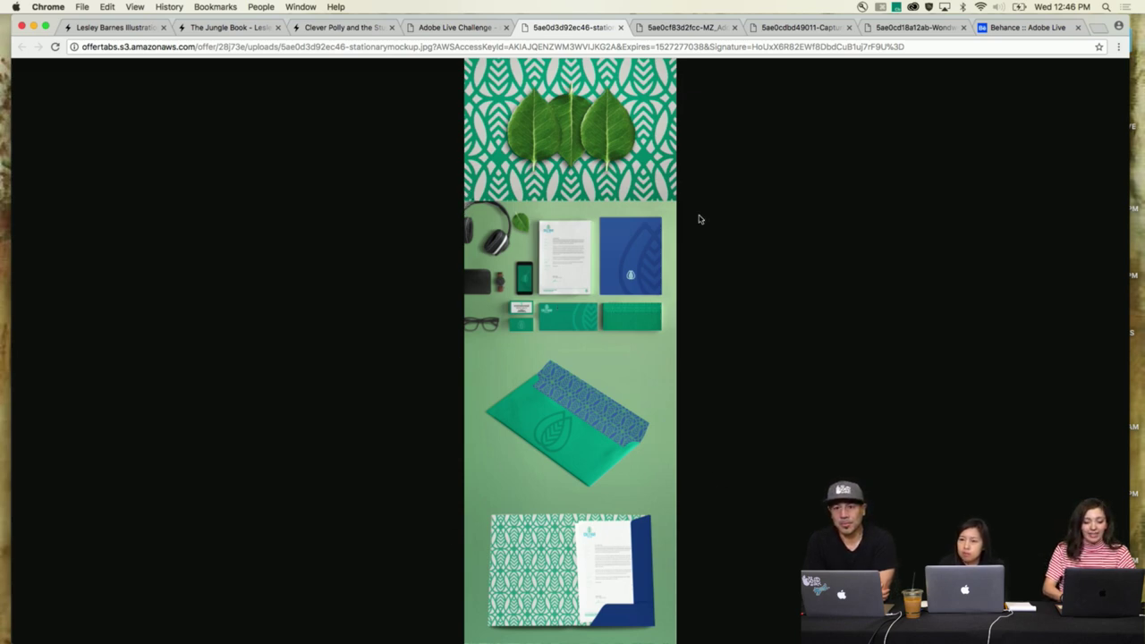
key(ctrl+shift+Tab)
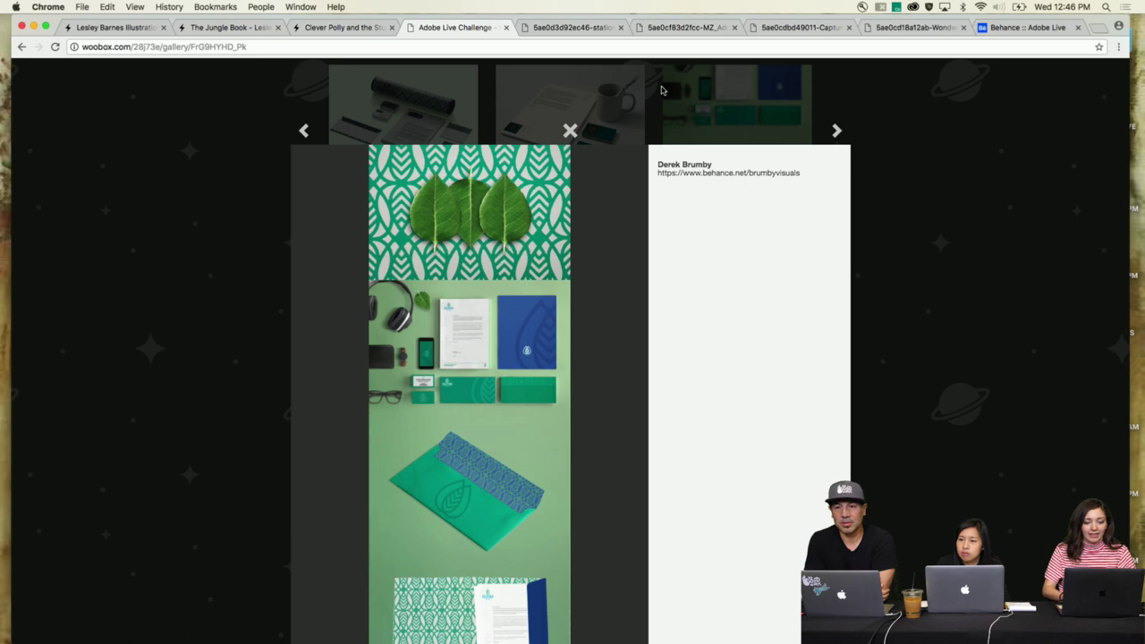
View the teal business card and mug entry at full size, preview the mint-background stationery entry, and close the preview.
click(304, 132)
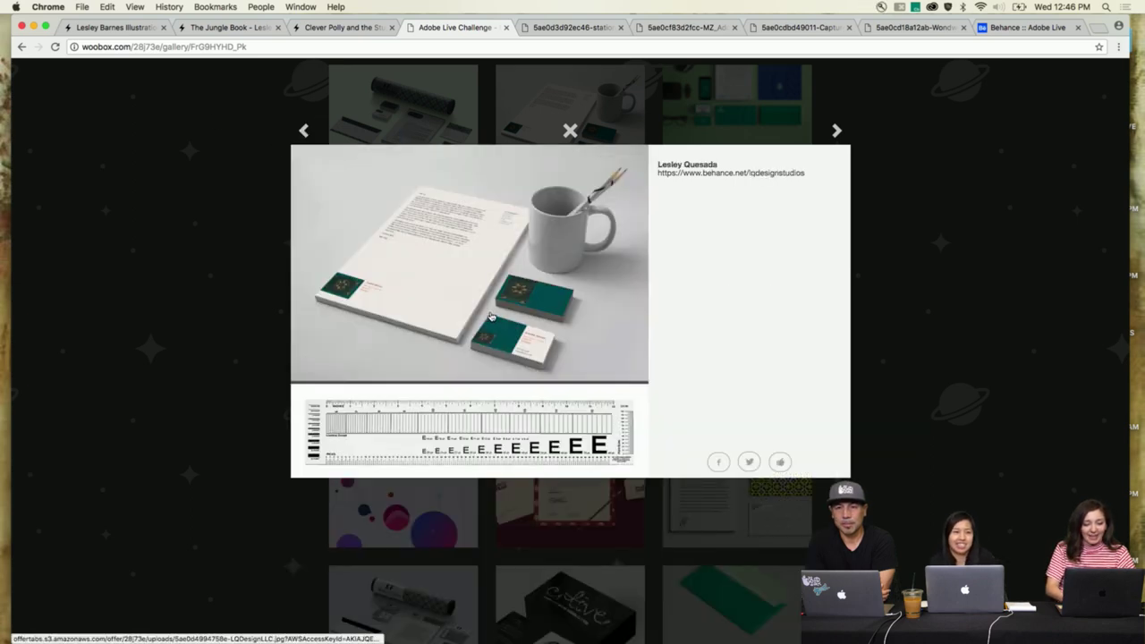
click(490, 317)
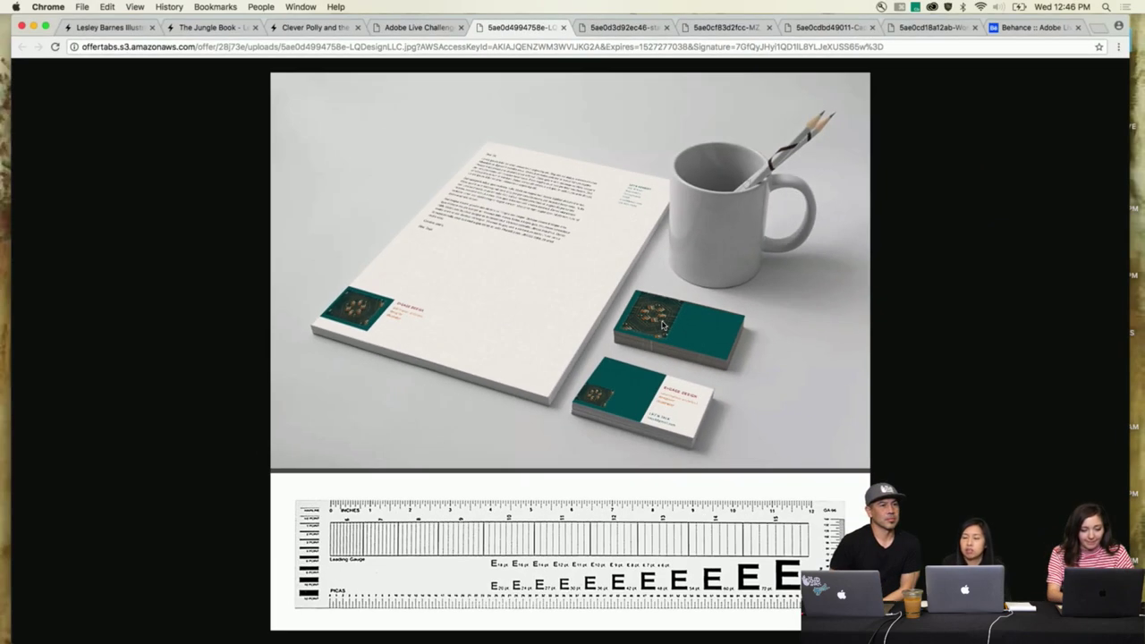
key(ctrl+shift+Tab)
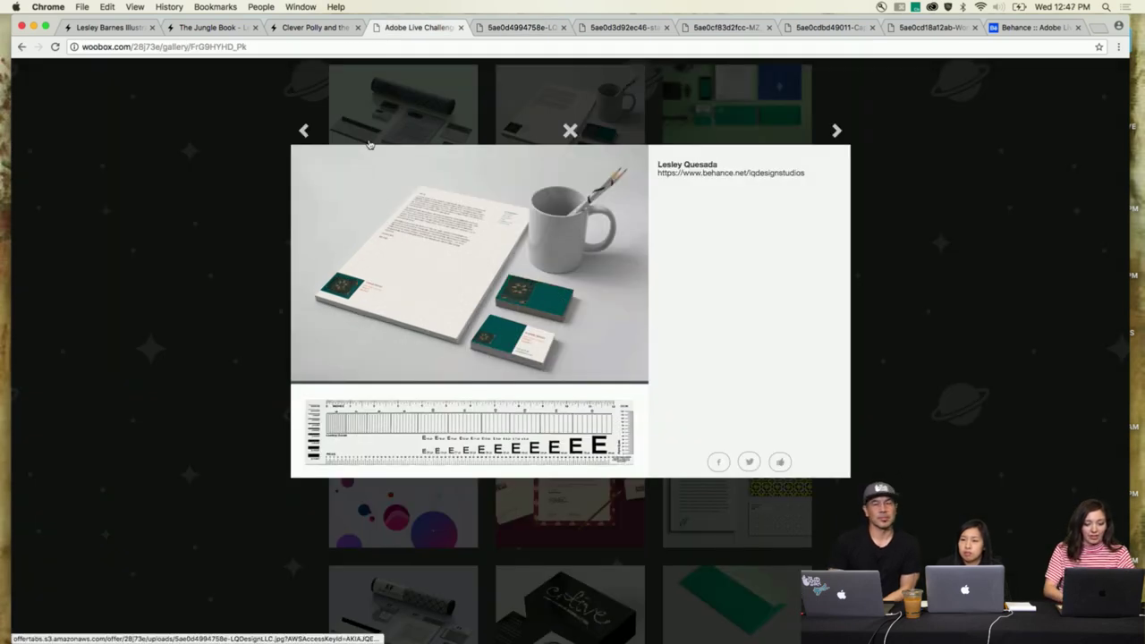
click(304, 132)
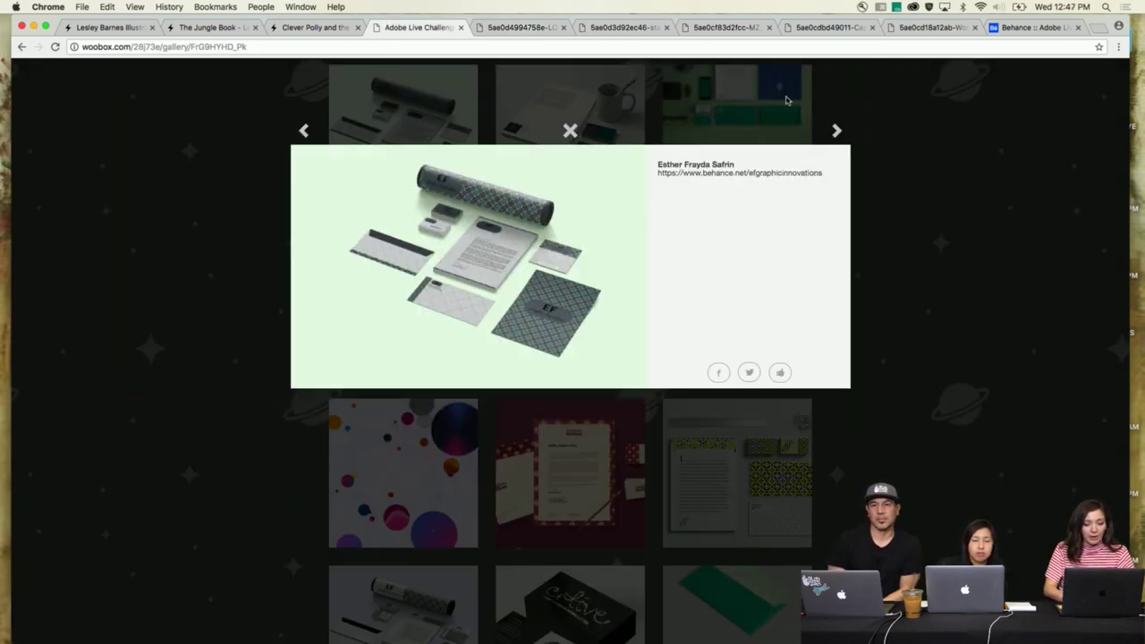
click(838, 131)
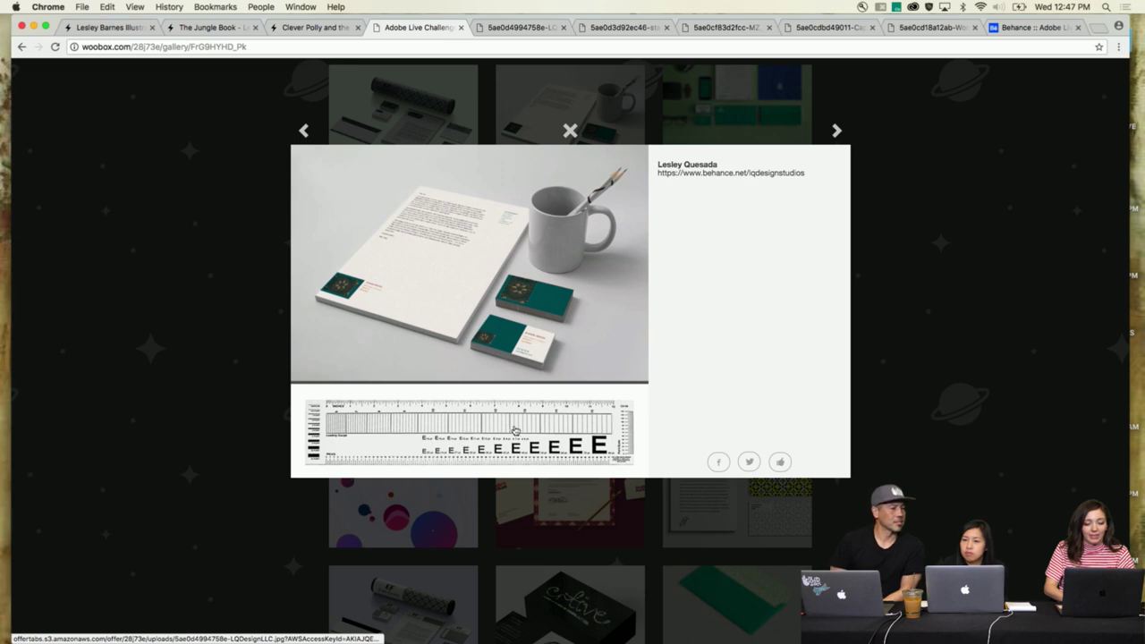
click(303, 131)
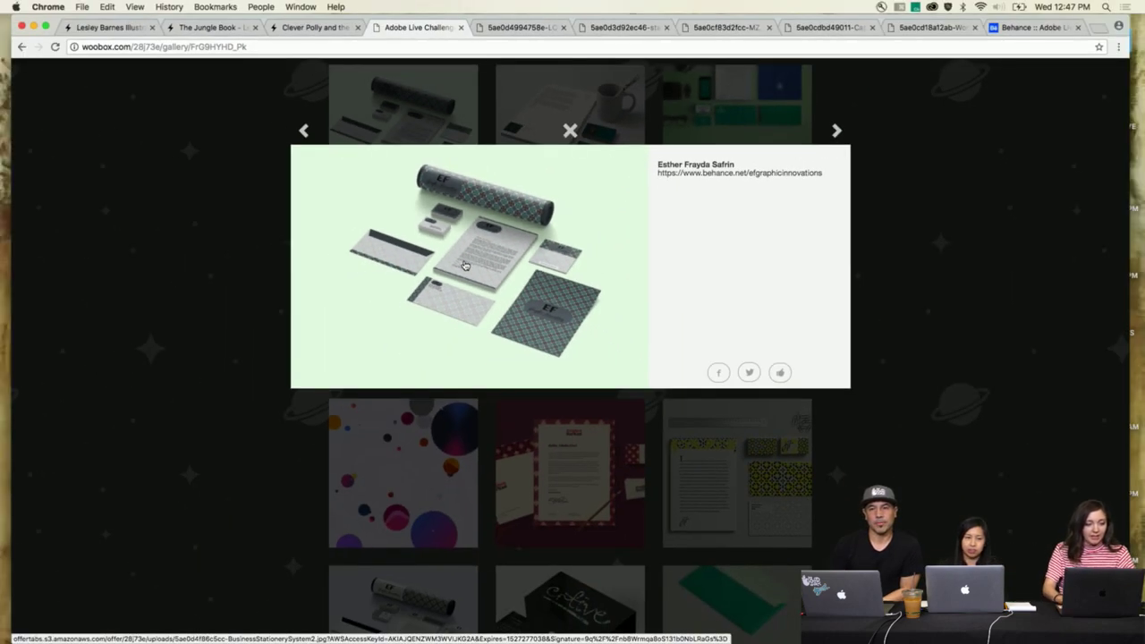
click(229, 309)
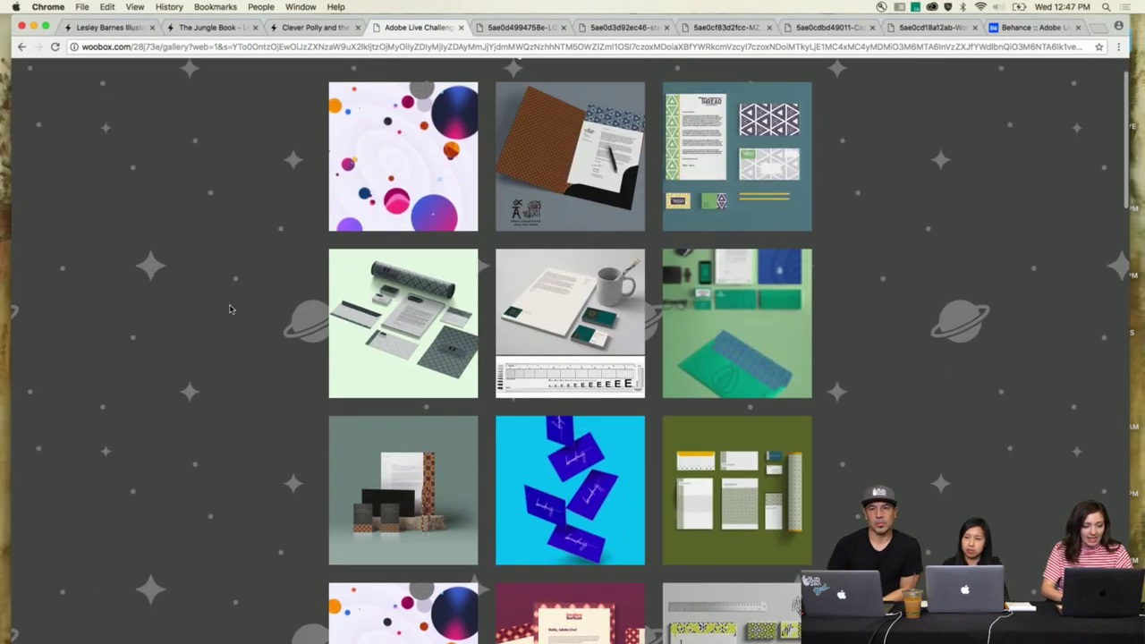
View the Thread custom fabrics stationery entry and the brown patterned folder entry at full size.
click(737, 157)
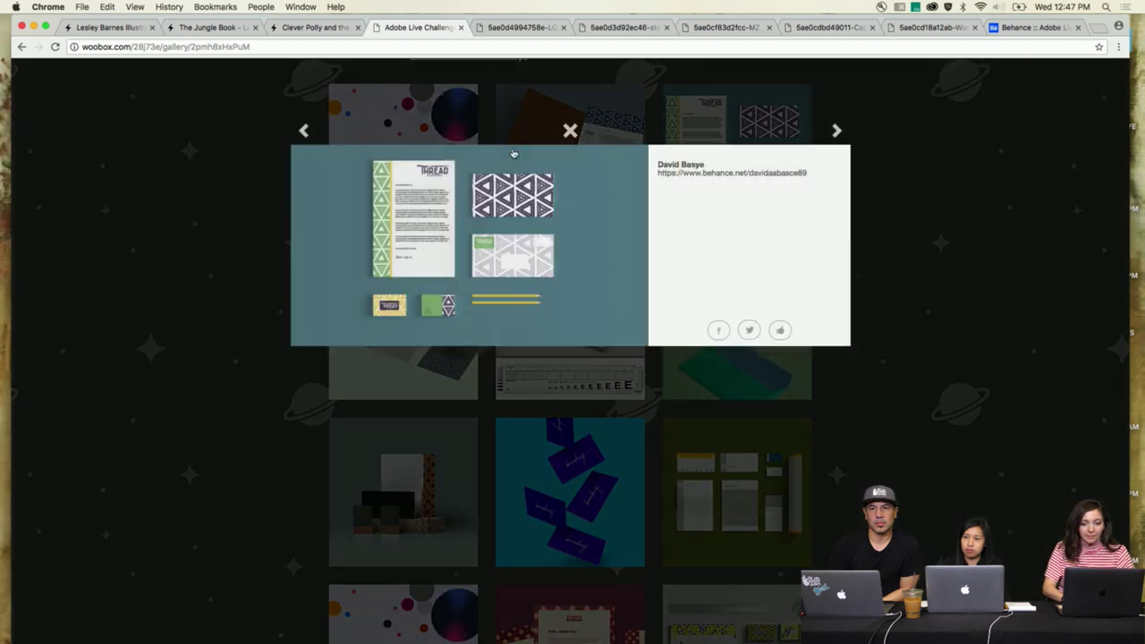
click(511, 231)
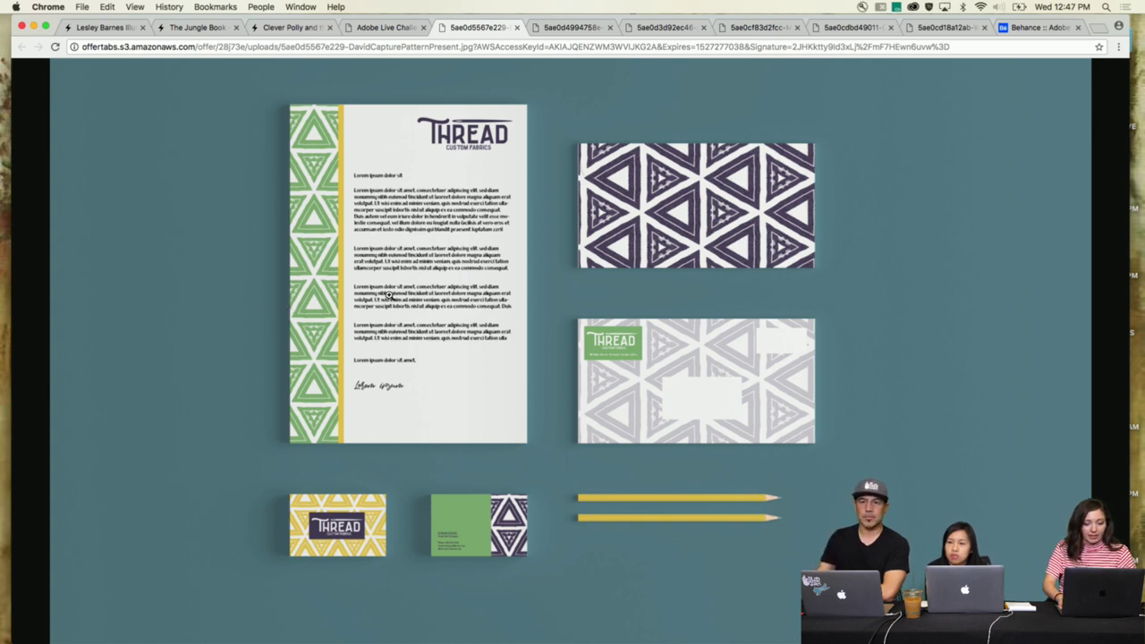
key(super+alt+Left)
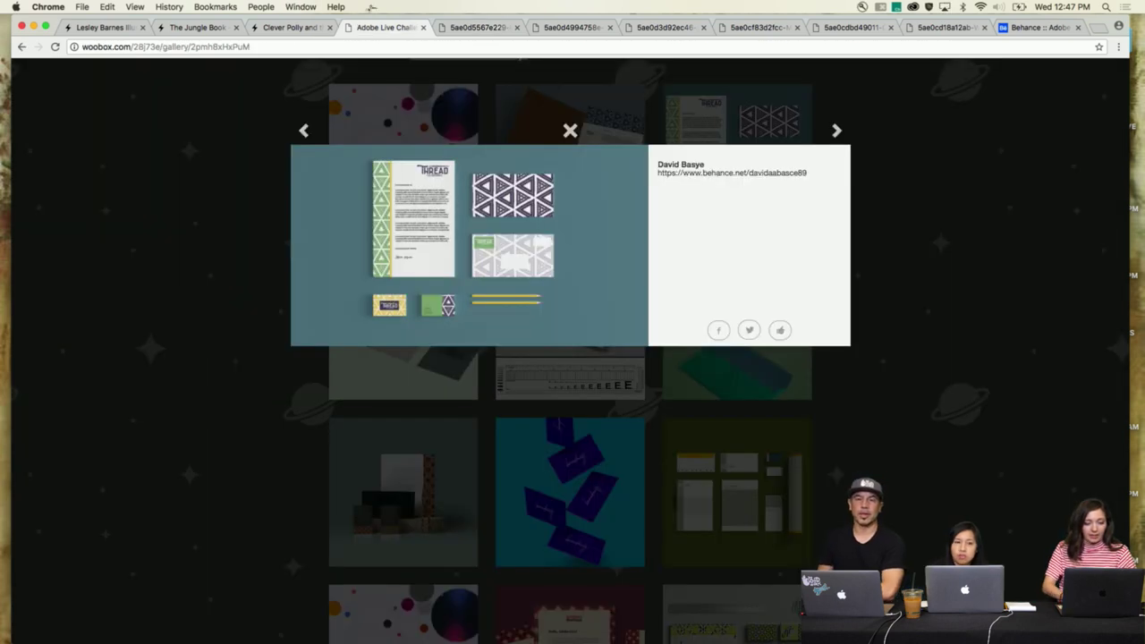
click(417, 214)
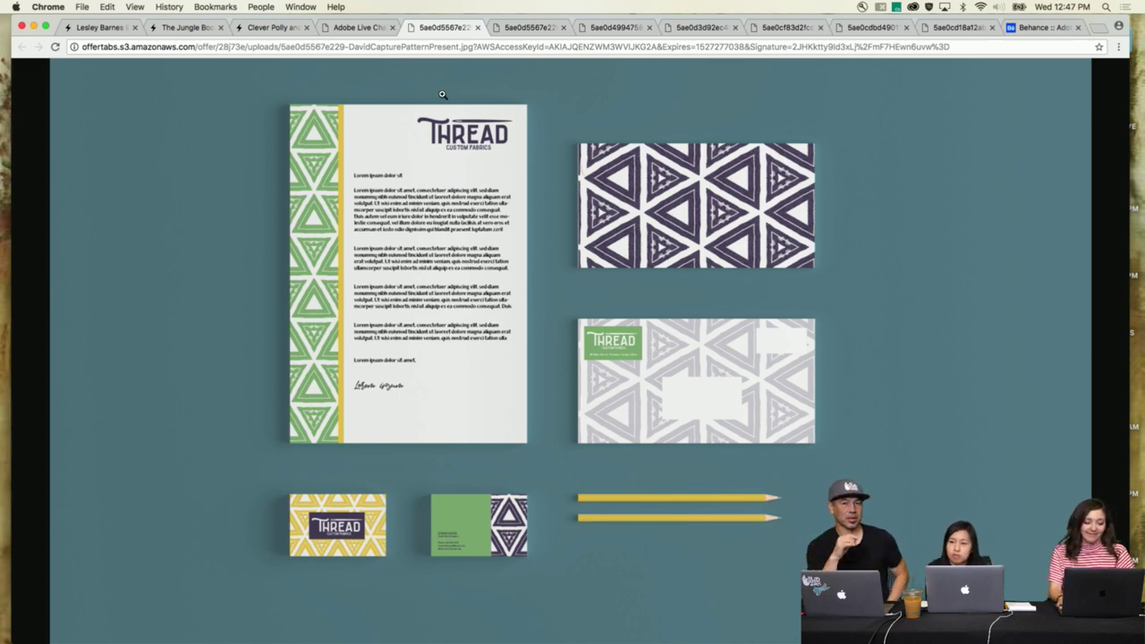
key(ctrl+shift+Tab)
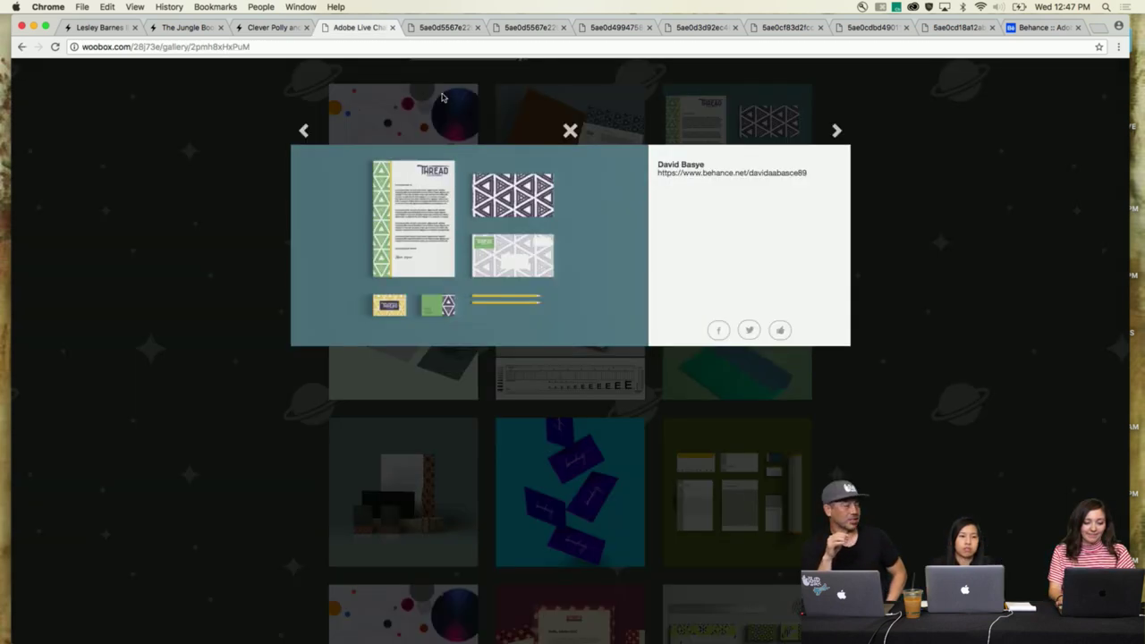
click(304, 131)
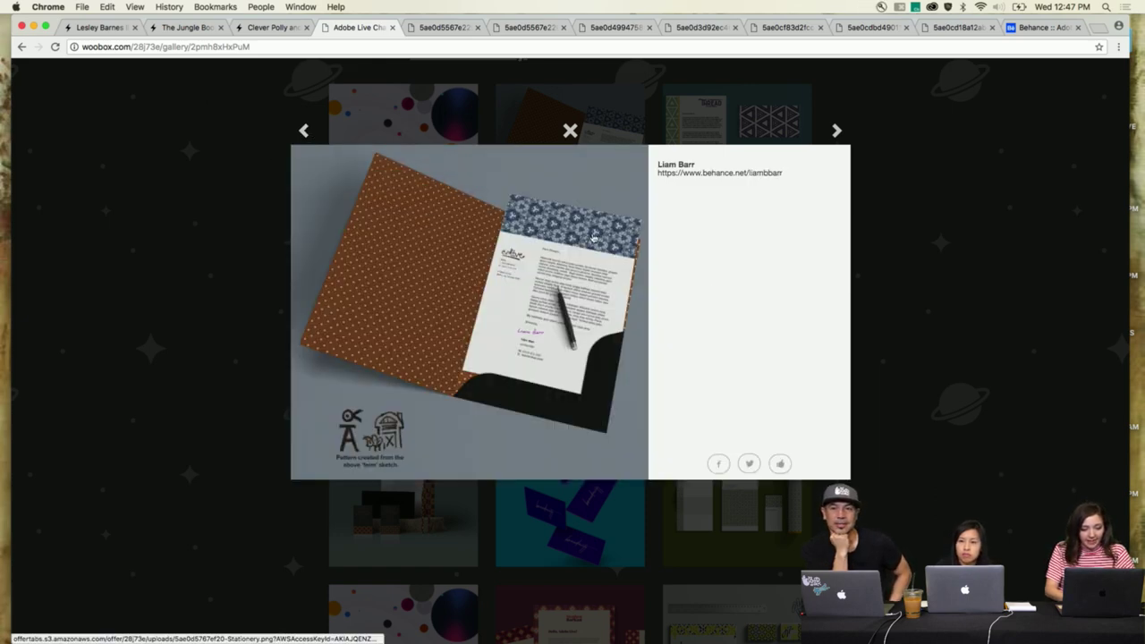
click(517, 338)
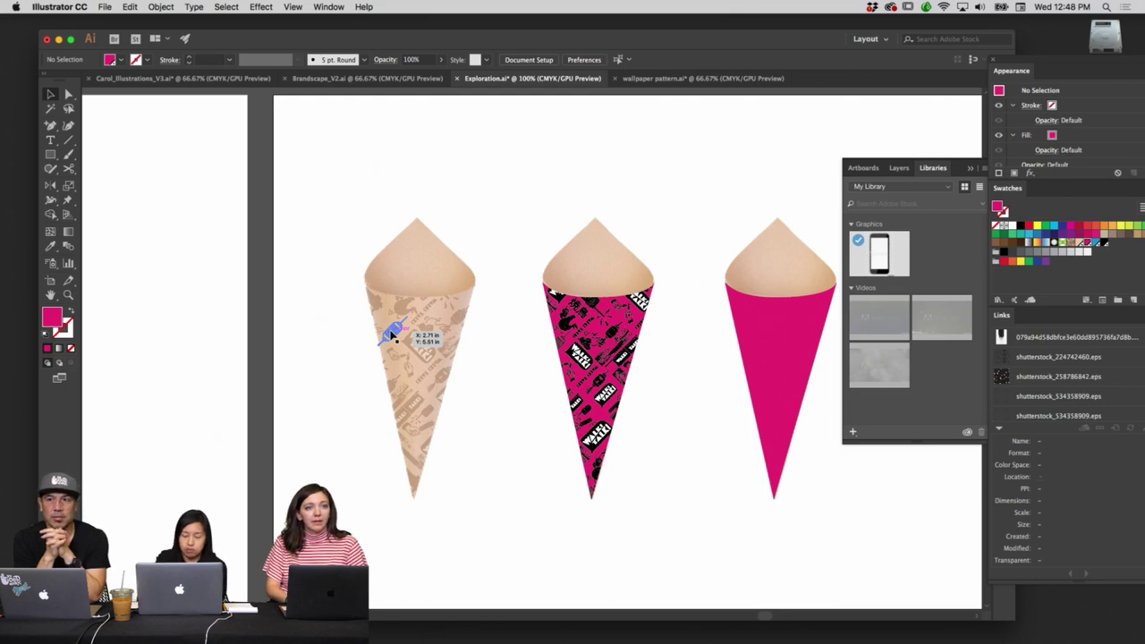
In Illustrator's Exploration document, examine the brown and black-on-magenta cone patterns up close and compare them with the plain magenta cone.
key(super+minus)
scroll(421, 329, left, 5)
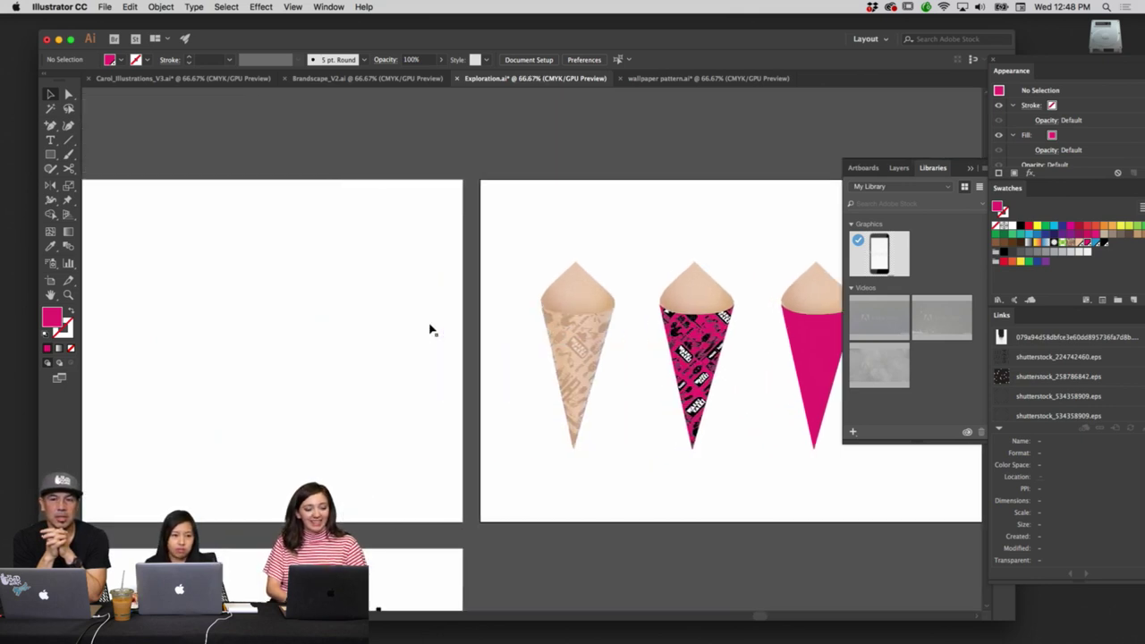
scroll(429, 330, down, 2)
scroll(429, 329, left, 1)
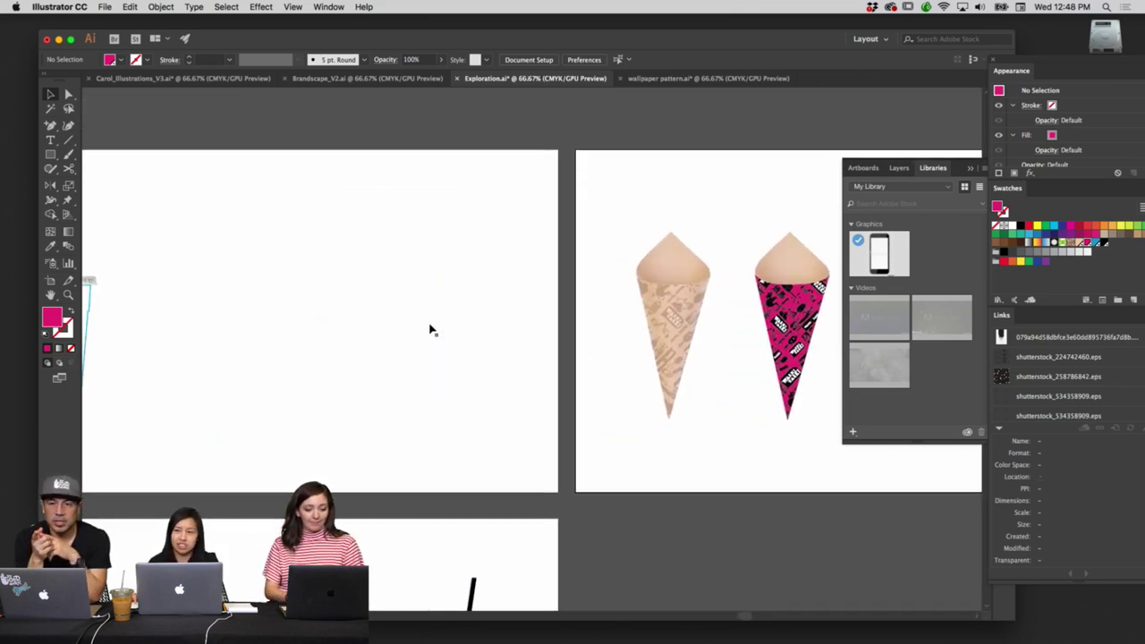
scroll(429, 330, right, 4)
key(super+equal)
key(super+equal)
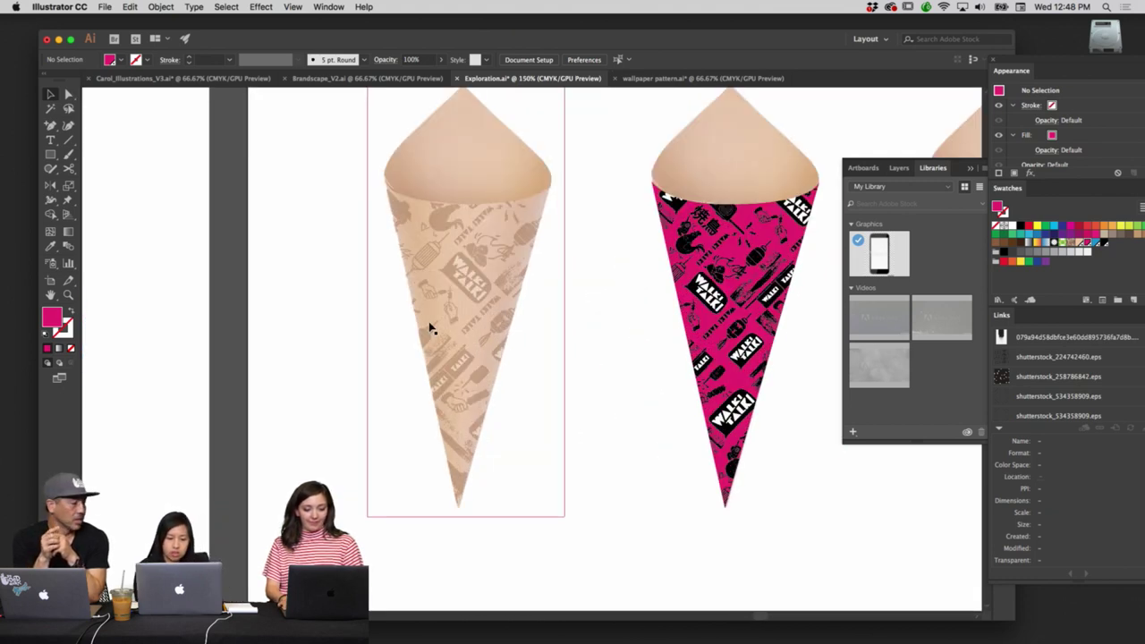
scroll(429, 328, right, 3)
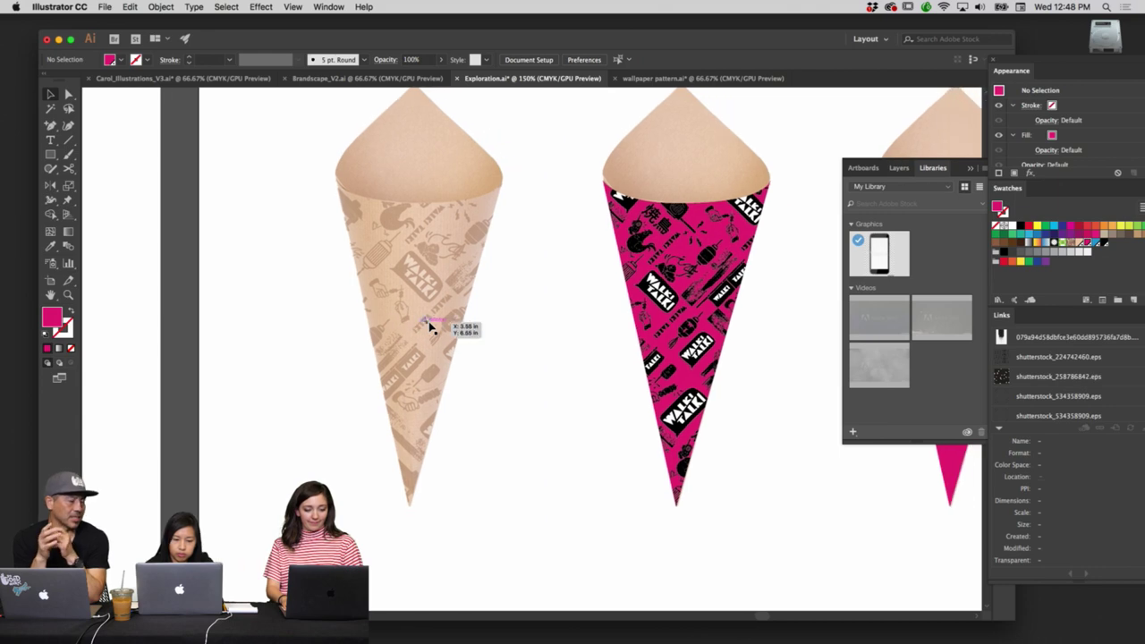
scroll(430, 328, right, 1)
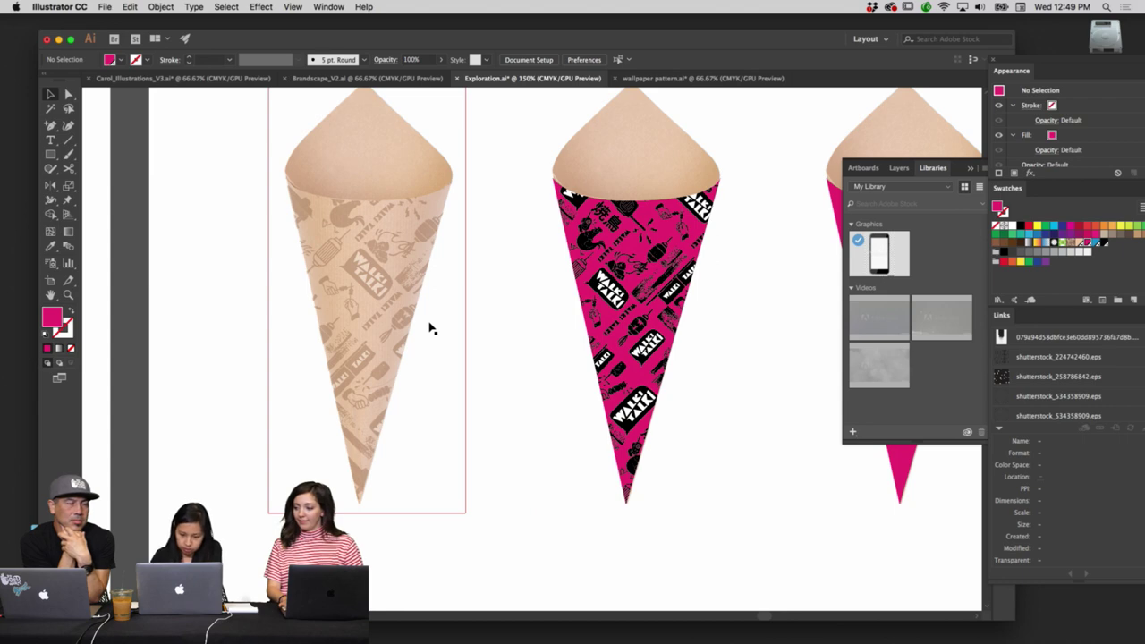
scroll(429, 328, right, 5)
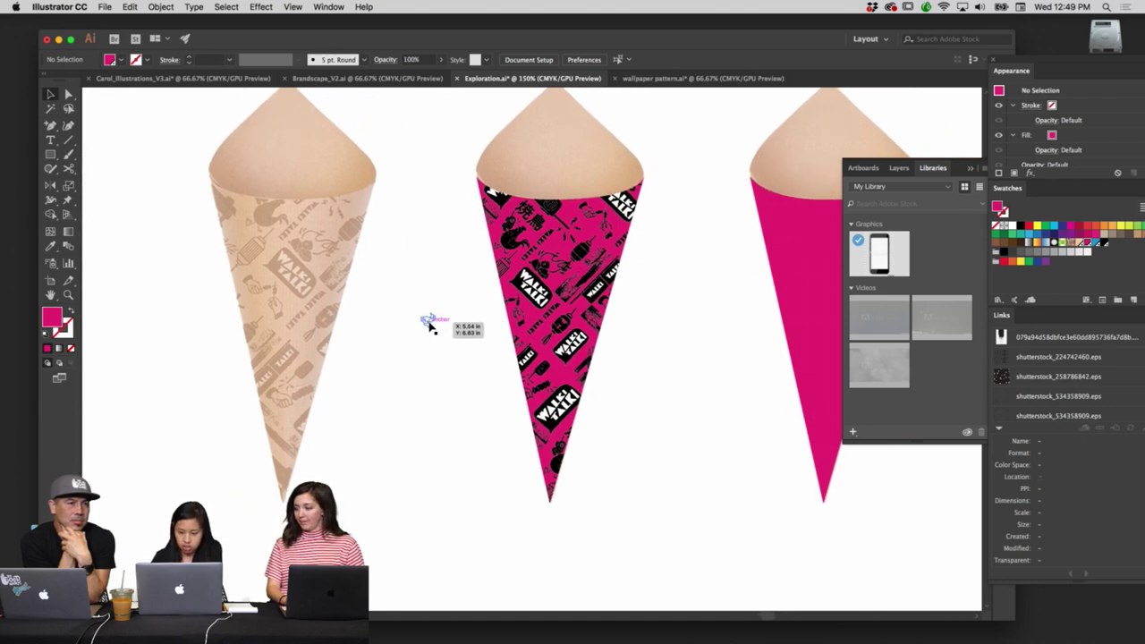
scroll(430, 329, right, 4)
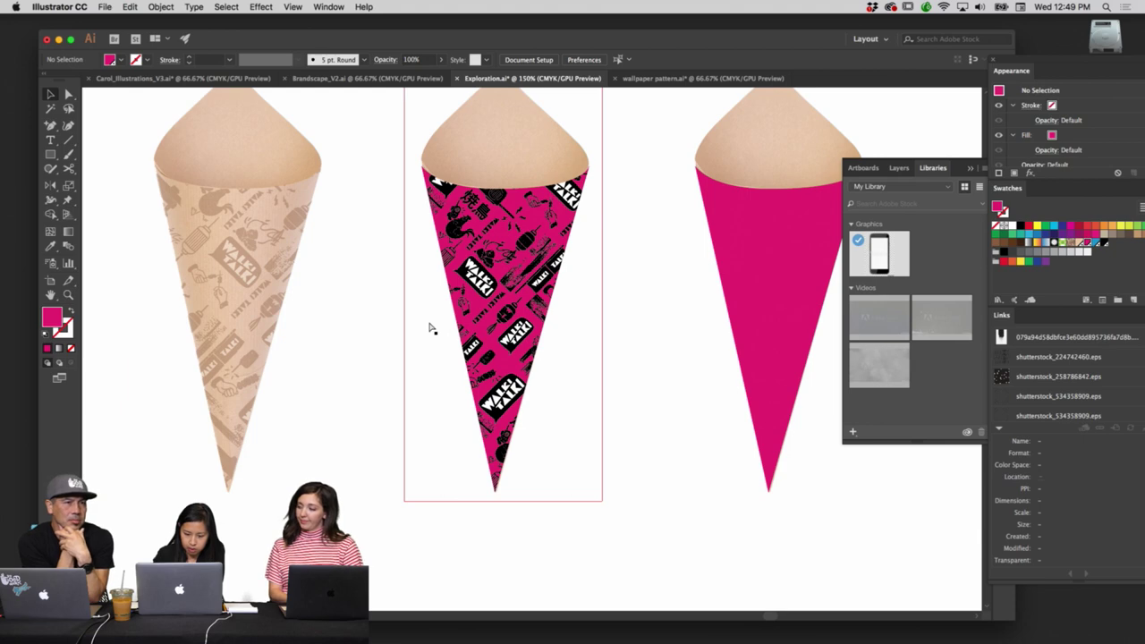
Duplicate the artboard with the four cup mockups, including its artwork, into the empty space beneath the cone artboard.
key(super+minus)
key(super+minus)
key(super+minus)
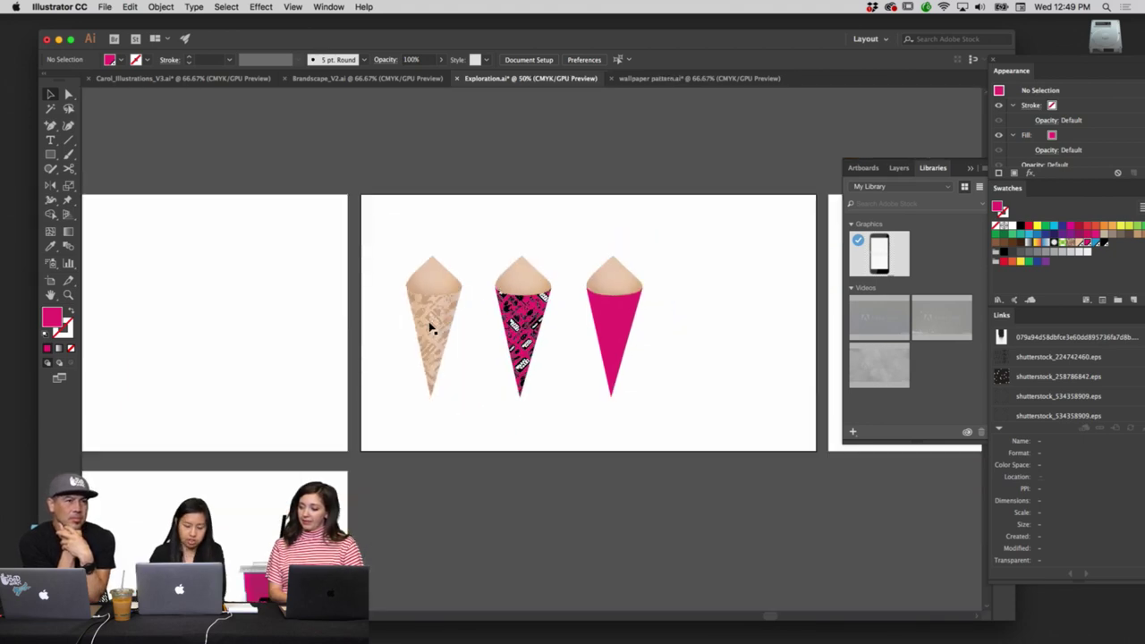
drag(419, 423, 609, 248)
key(super+minus)
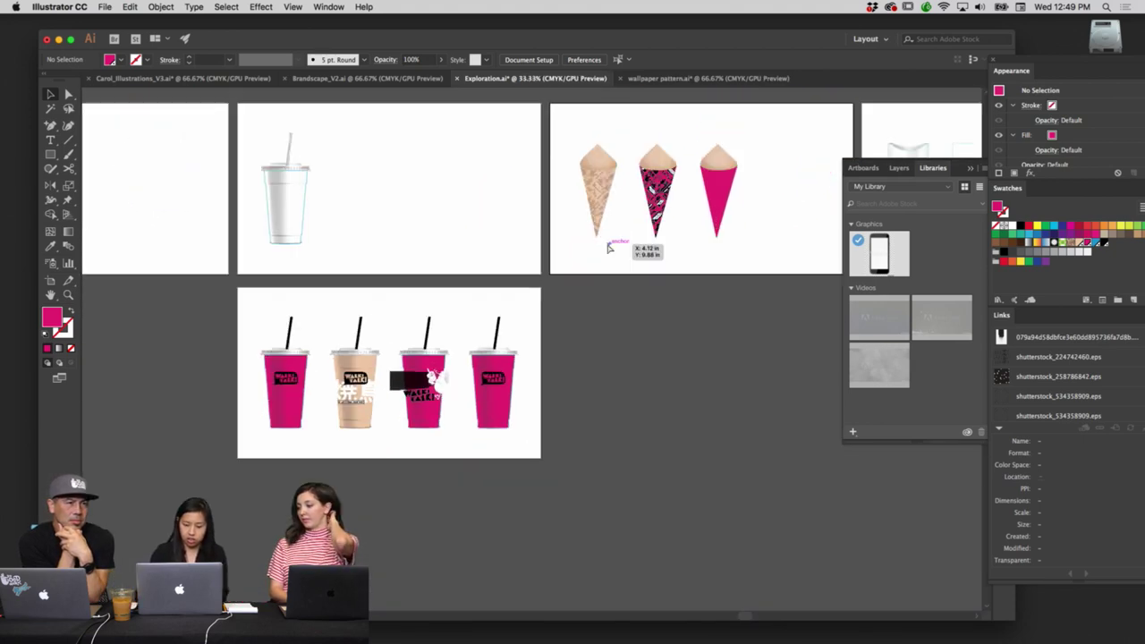
scroll(654, 327, right, 3)
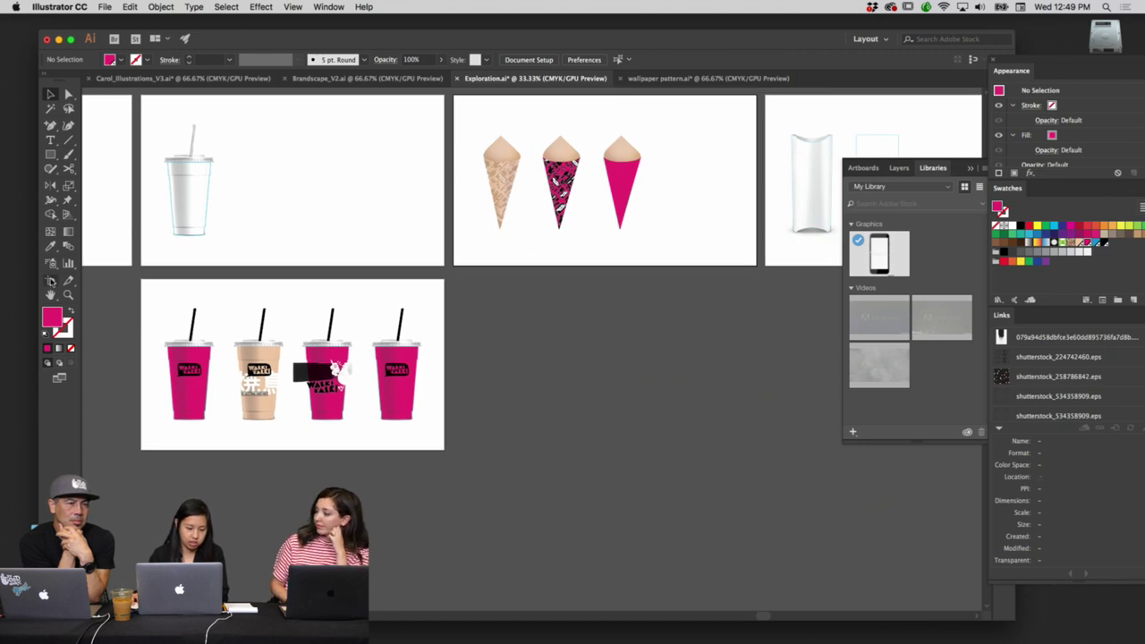
click(51, 280)
drag(197, 311, 511, 313)
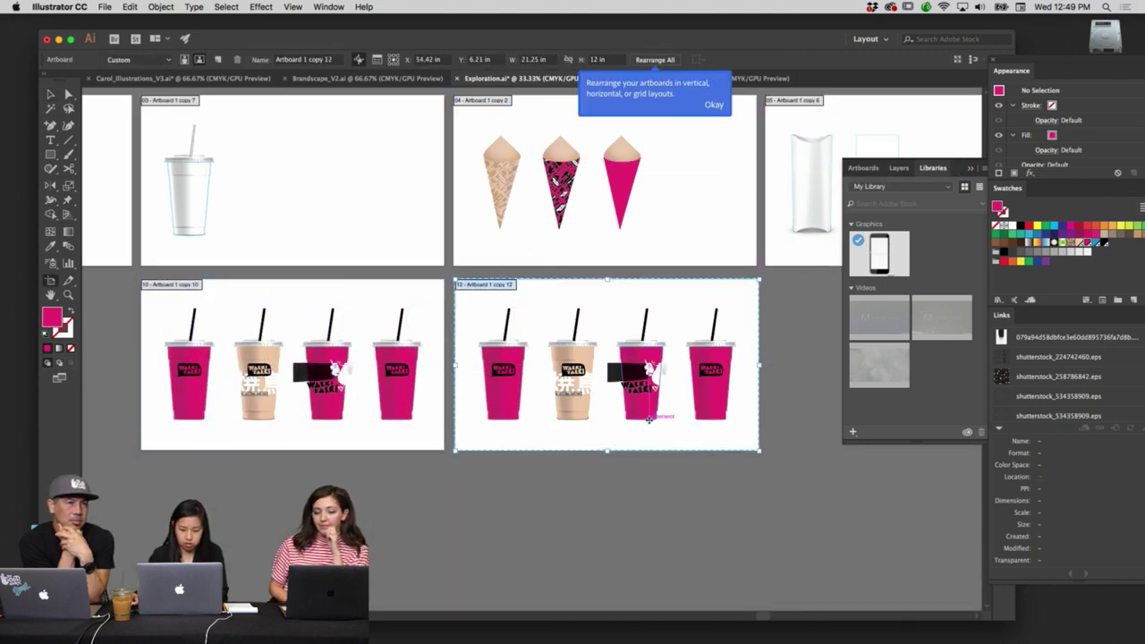
Leave artboard editing and delete the four copied cups from the duplicated artboard.
key(Escape)
drag(756, 463, 475, 299)
key(Delete)
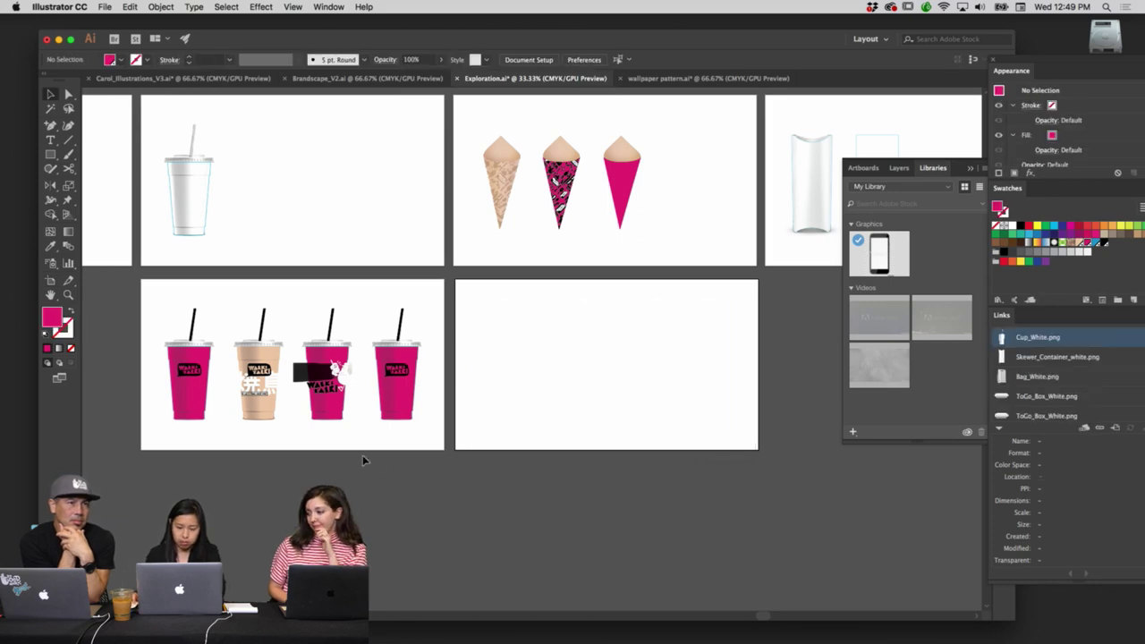
Copy the tan 焼鳥 bag with the solid black stripe and paste it at the empty artboard beneath the cones.
scroll(782, 319, left, 5)
scroll(783, 319, down, 2)
scroll(498, 384, left, 5)
scroll(667, 366, up, 5)
scroll(672, 366, left, 3)
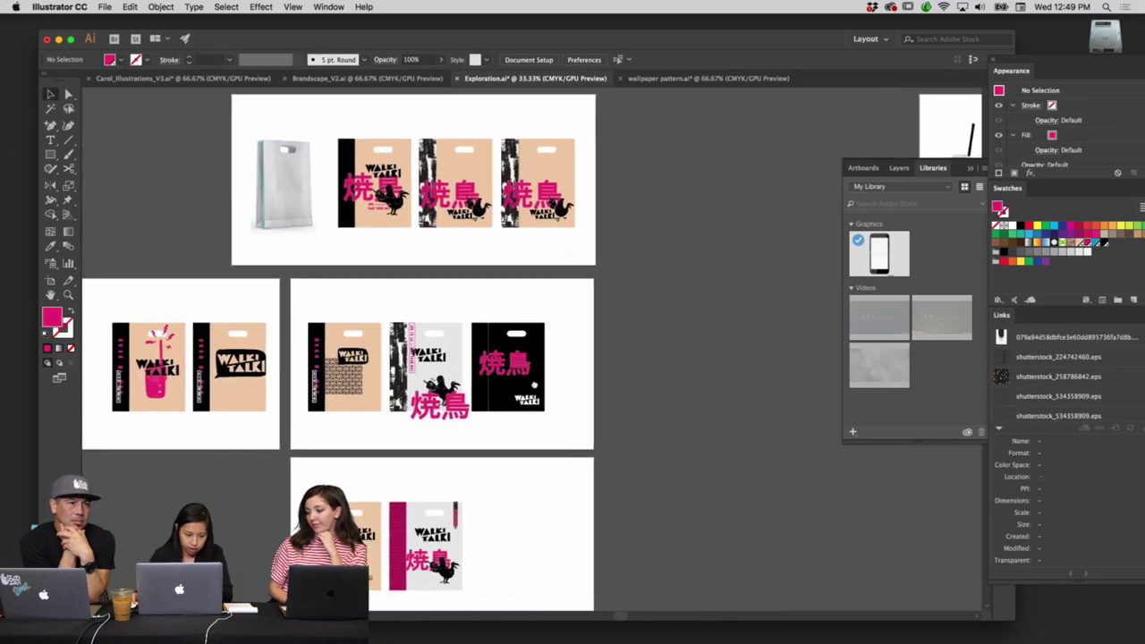
scroll(403, 366, down, 2)
scroll(402, 367, right, 2)
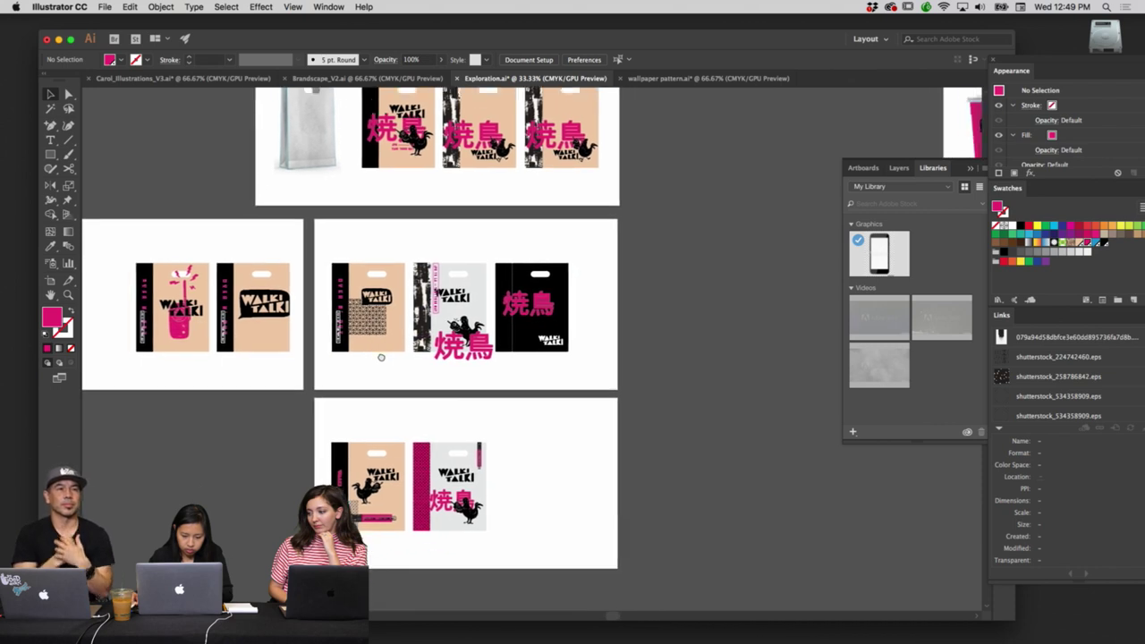
scroll(374, 339, up, 1)
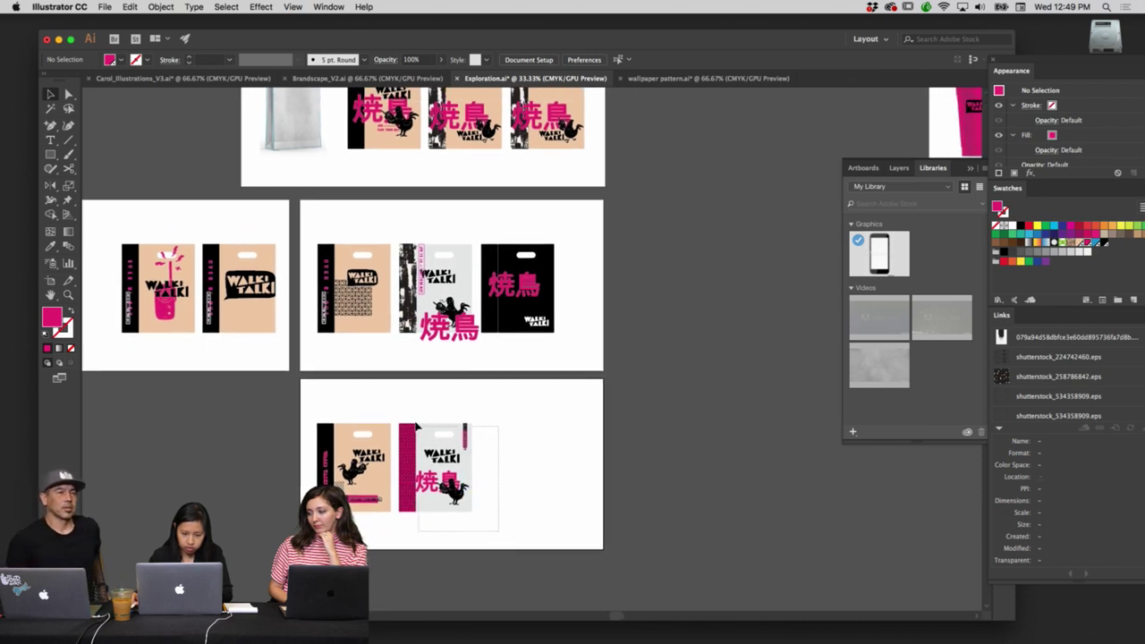
click(403, 410)
scroll(355, 152, up, 4)
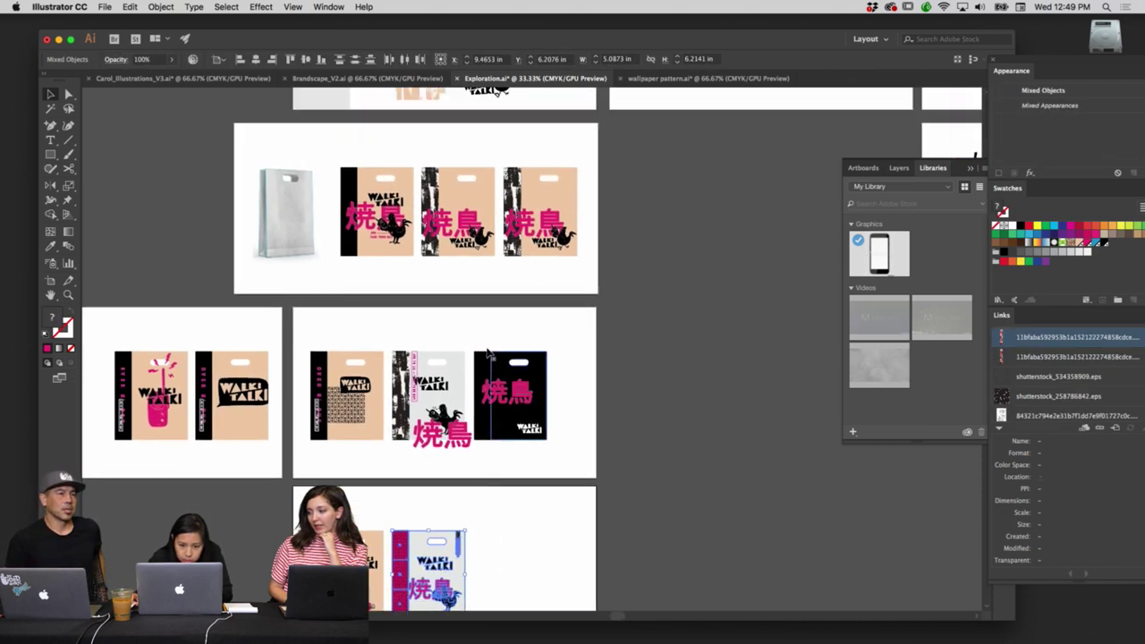
drag(355, 152, 413, 273)
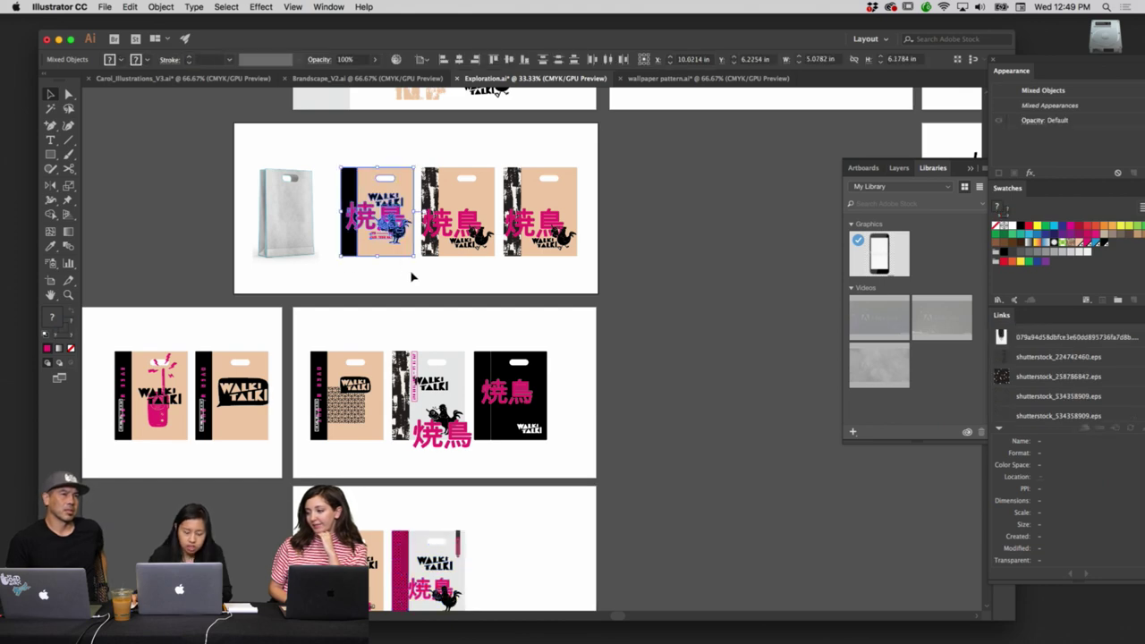
scroll(462, 328, right, 10)
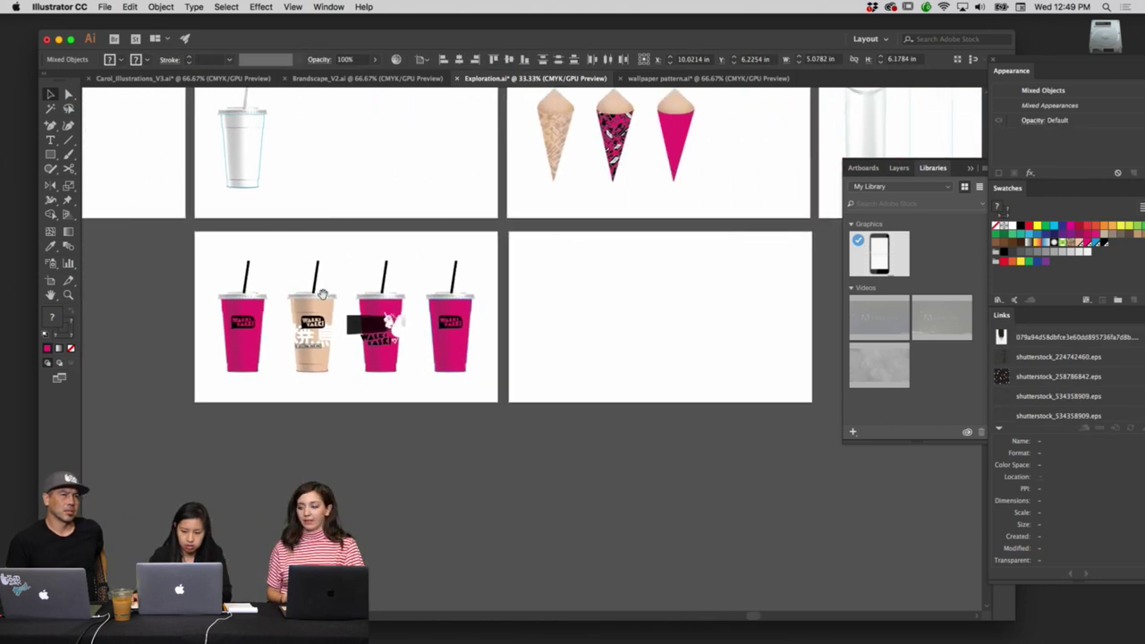
key(super+v)
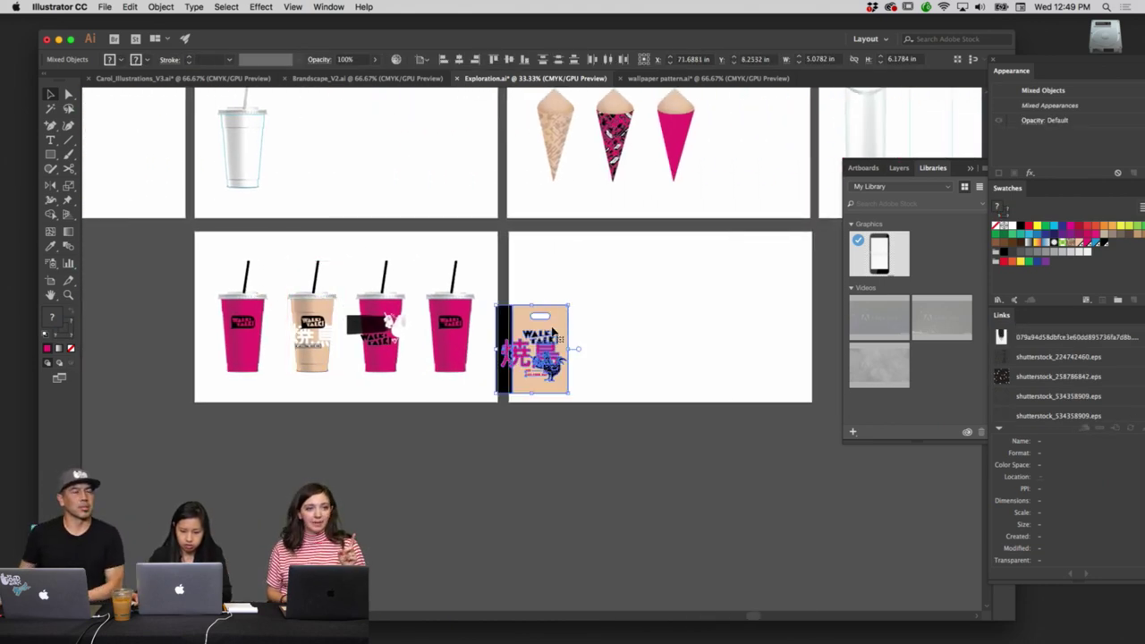
Position the pasted bag fully inside the left half of the empty artboard, deselect it and view it up close.
drag(560, 329, 617, 293)
scroll(726, 307, up, 1)
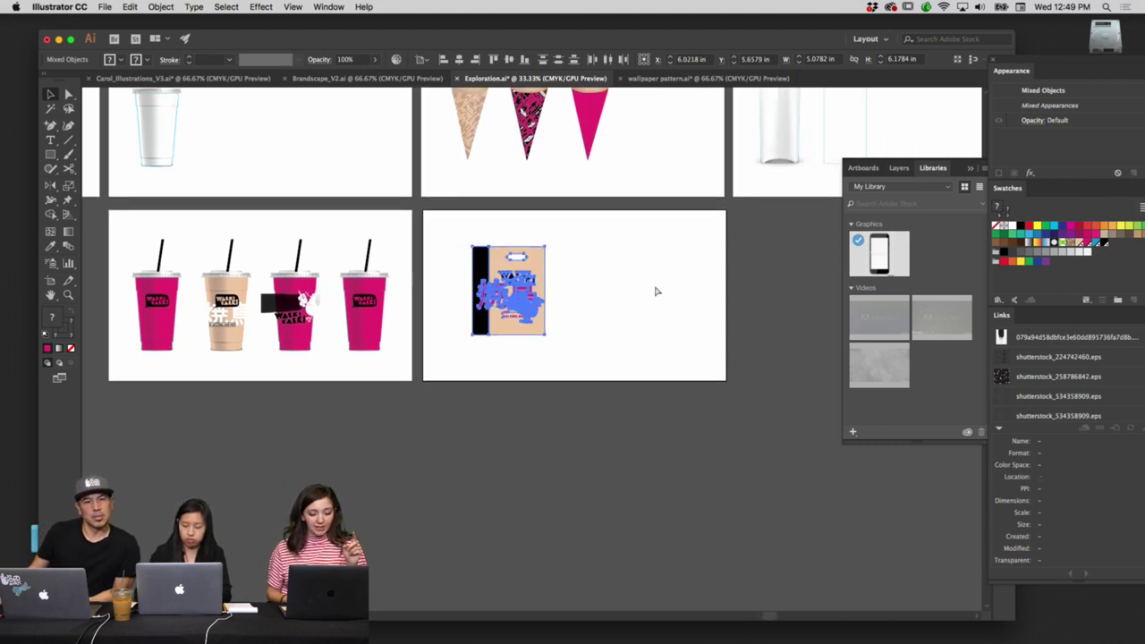
click(646, 347)
drag(696, 259, 607, 342)
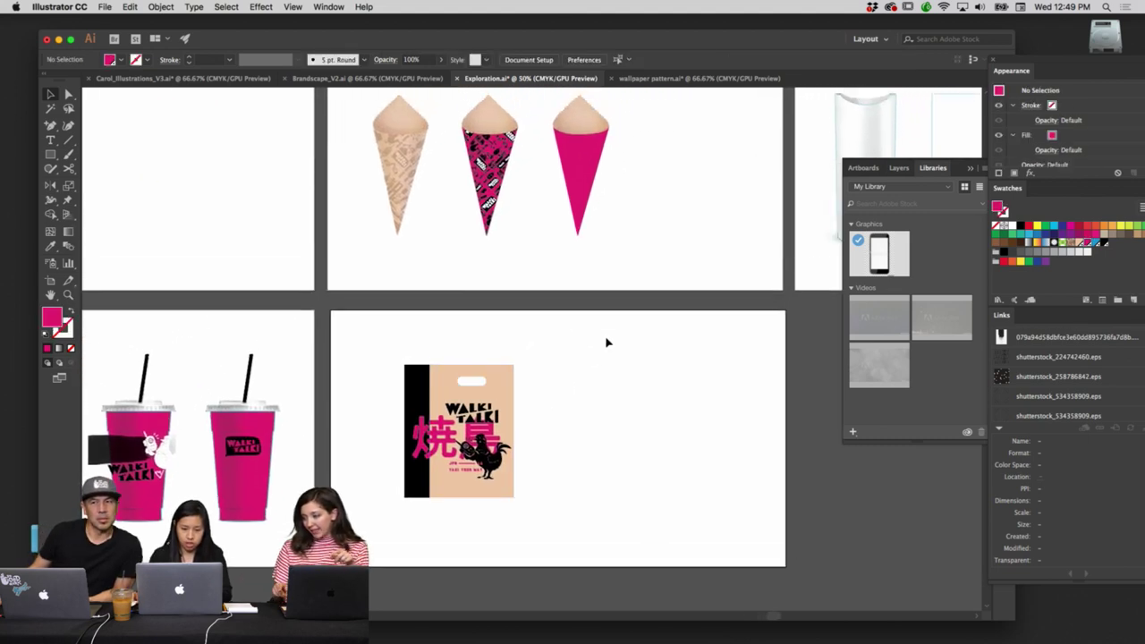
mouse_move(709, 637)
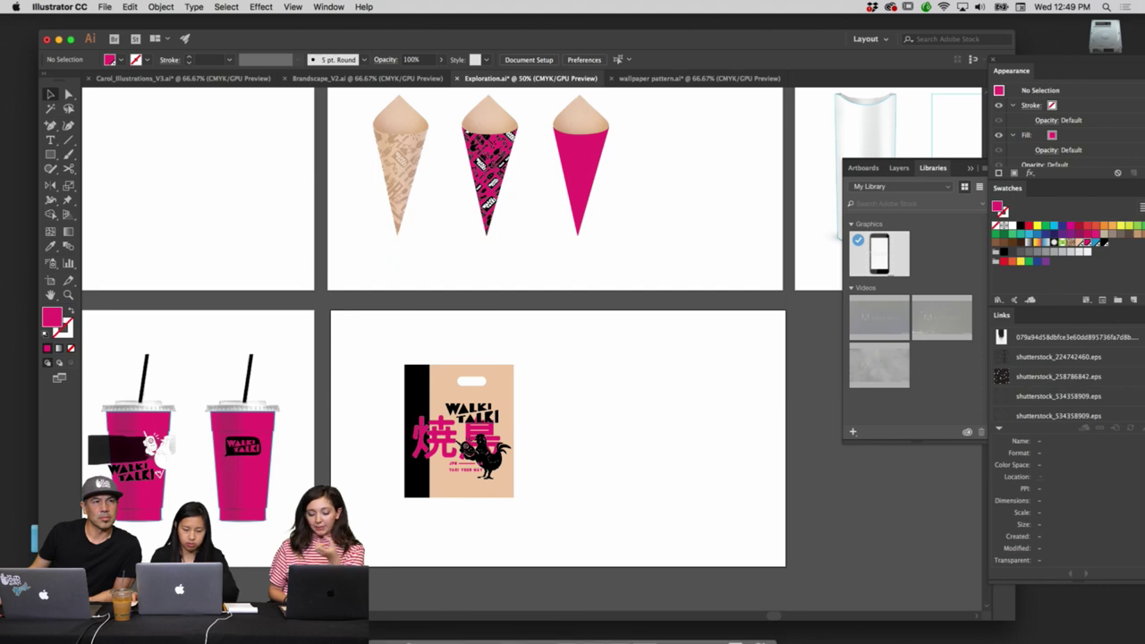
Find the tan bag with the magenta cup illustration and select the cup together with its Walki Talki lettering.
scroll(519, 456, left, 15)
scroll(519, 457, down, 5)
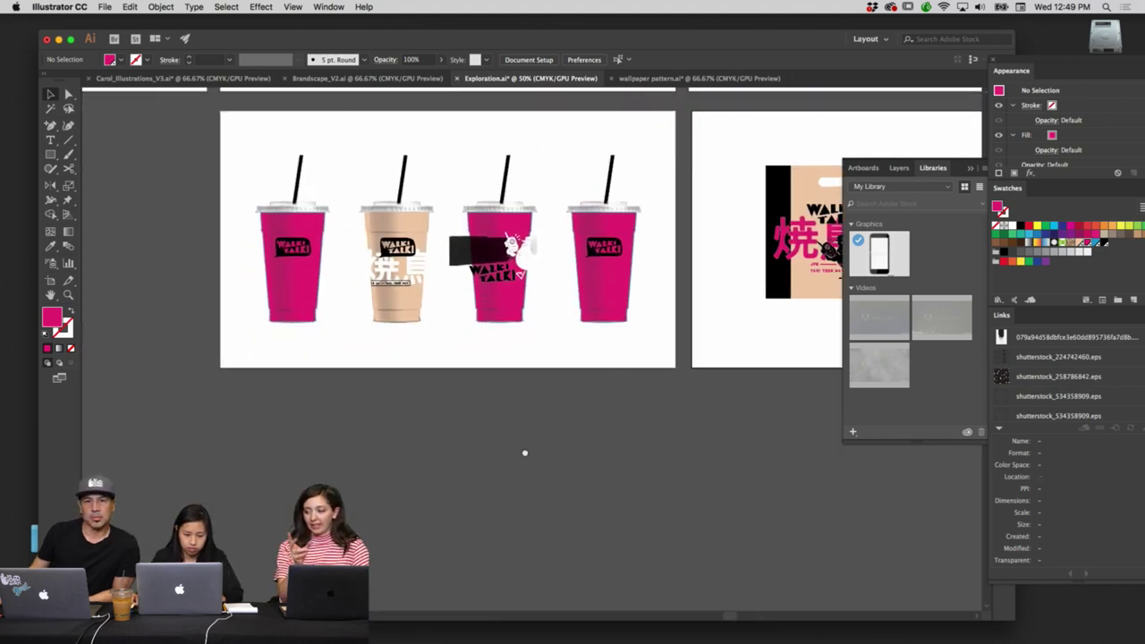
key(super+minus)
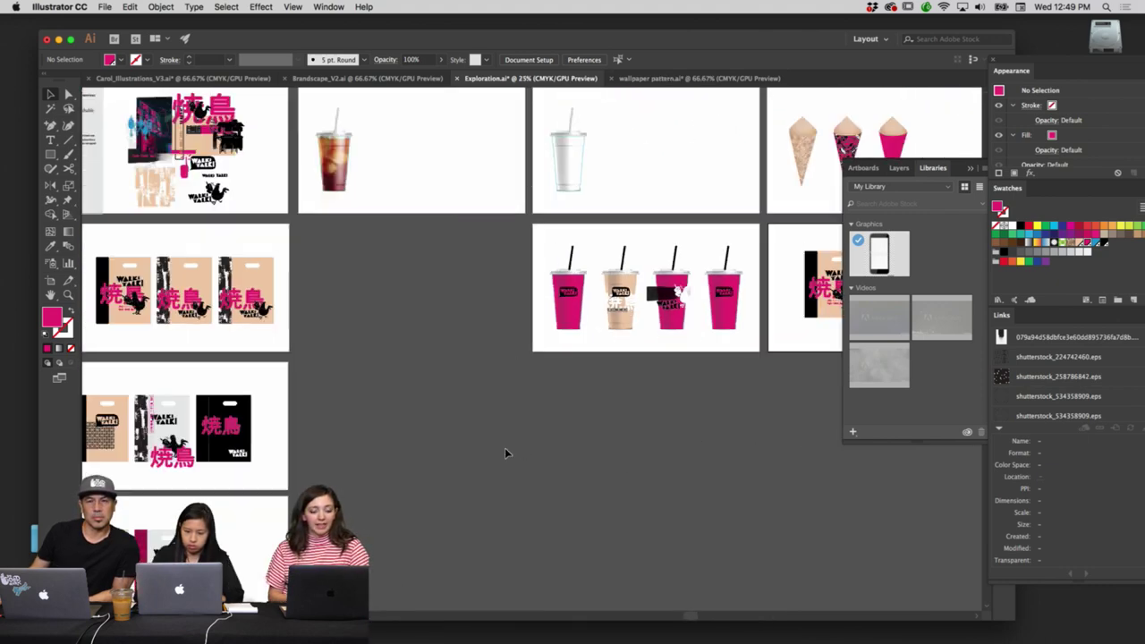
scroll(504, 448, up, 5)
scroll(484, 507, down, 5)
scroll(484, 508, left, 5)
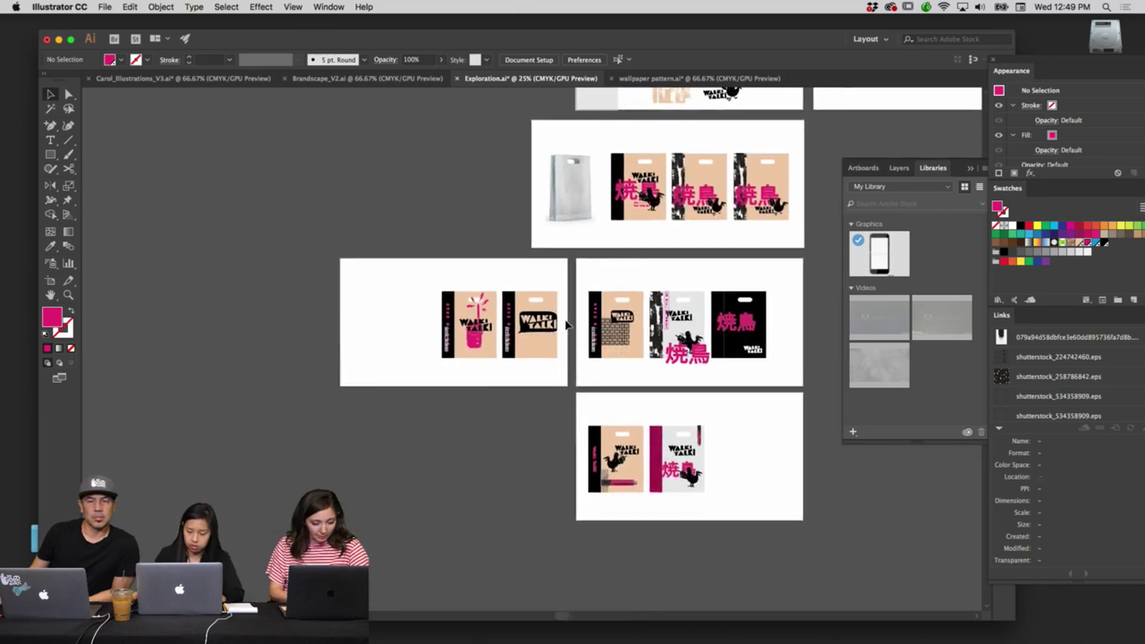
key(super+plus)
key(super+plus)
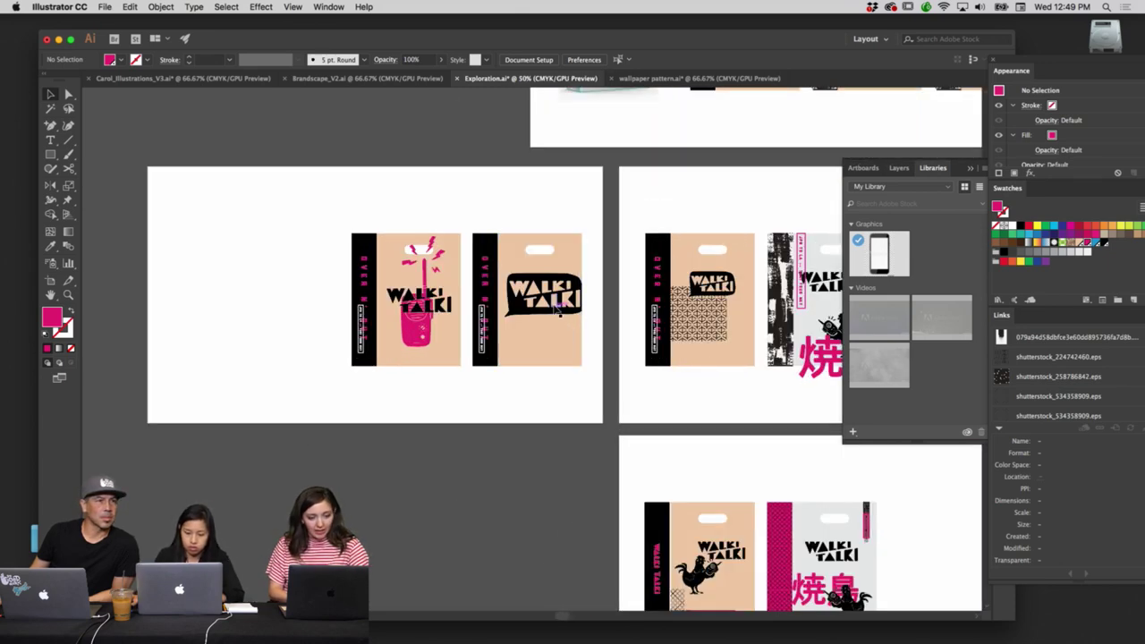
click(415, 334)
scroll(484, 409, left, 5)
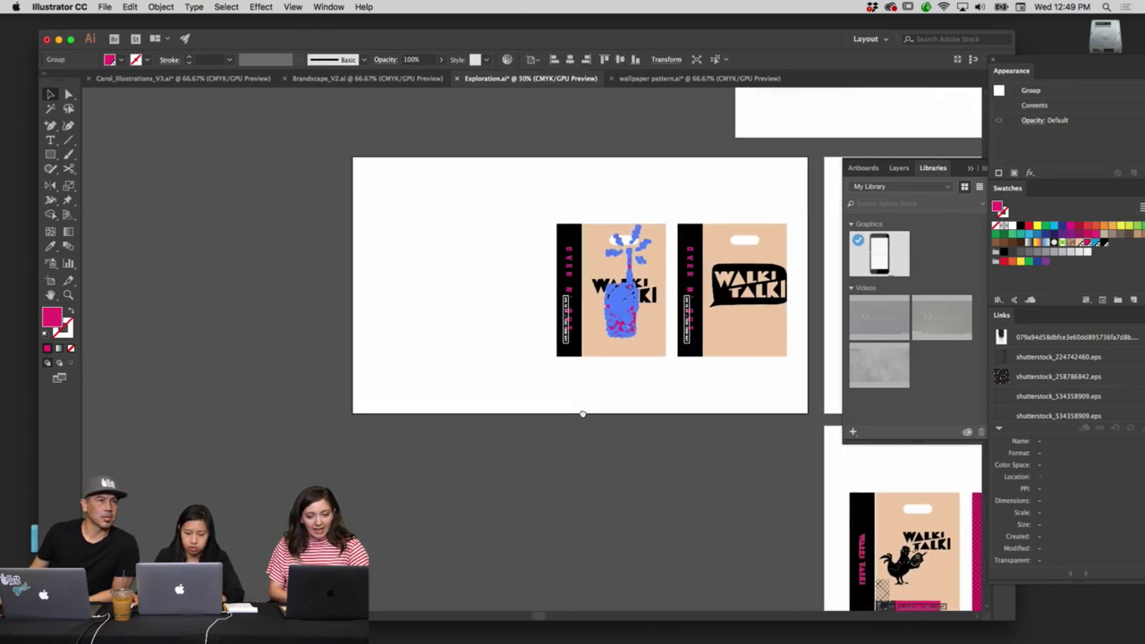
shift+click(631, 288)
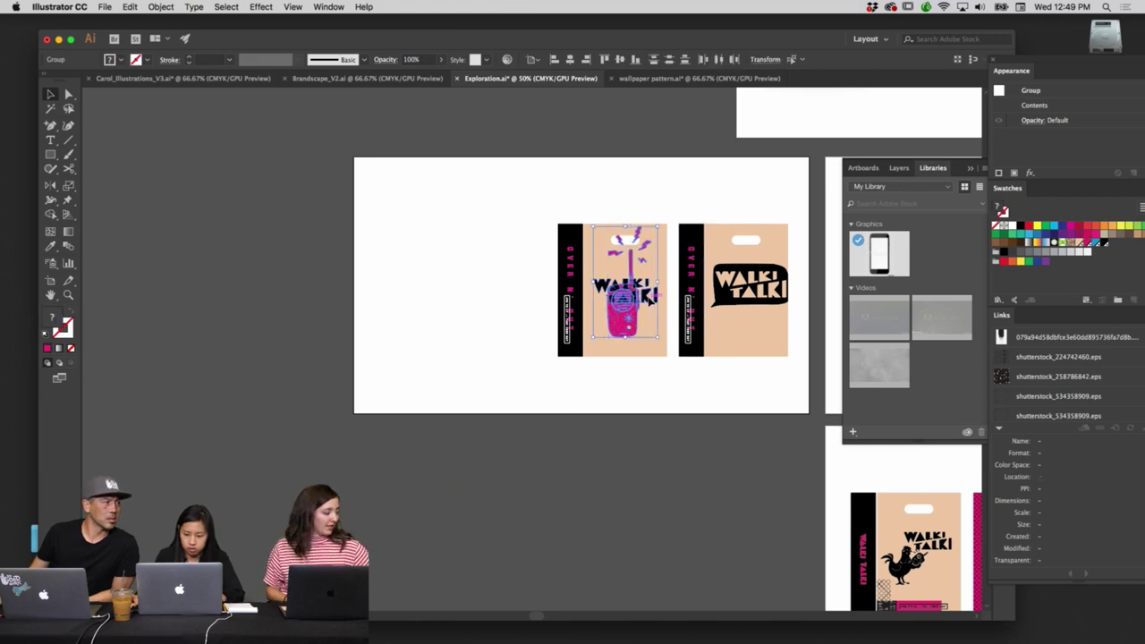
click(427, 310)
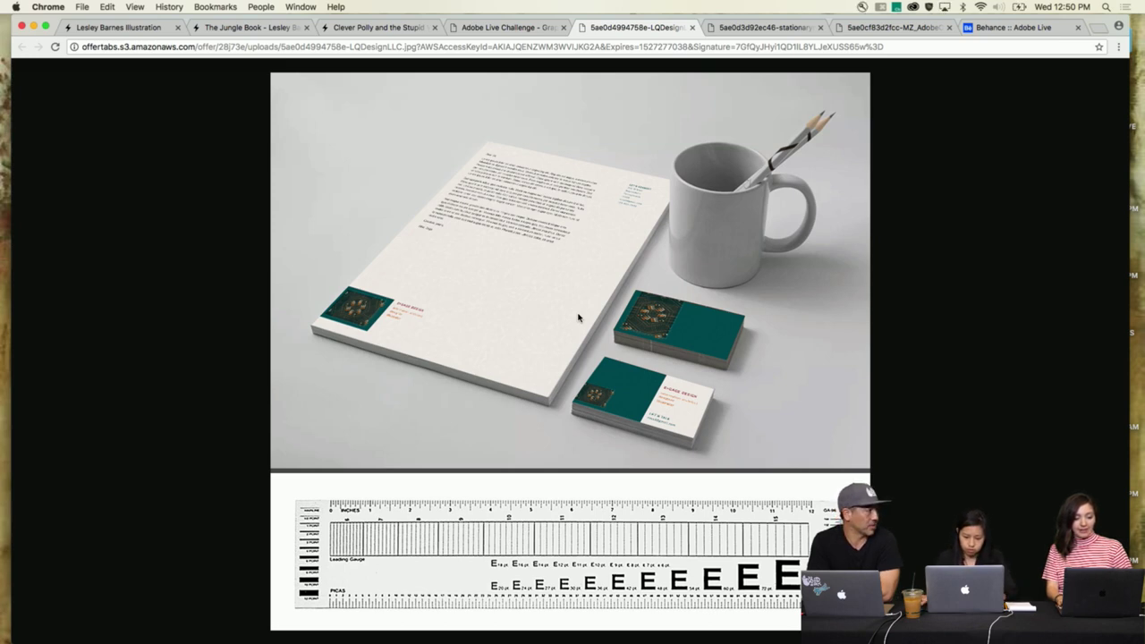
In Chrome, compare the full-size challenge entries: the teal stationery with mug, the green leaf-pattern set and the orange-brown patterned set.
key(ctrl+Tab)
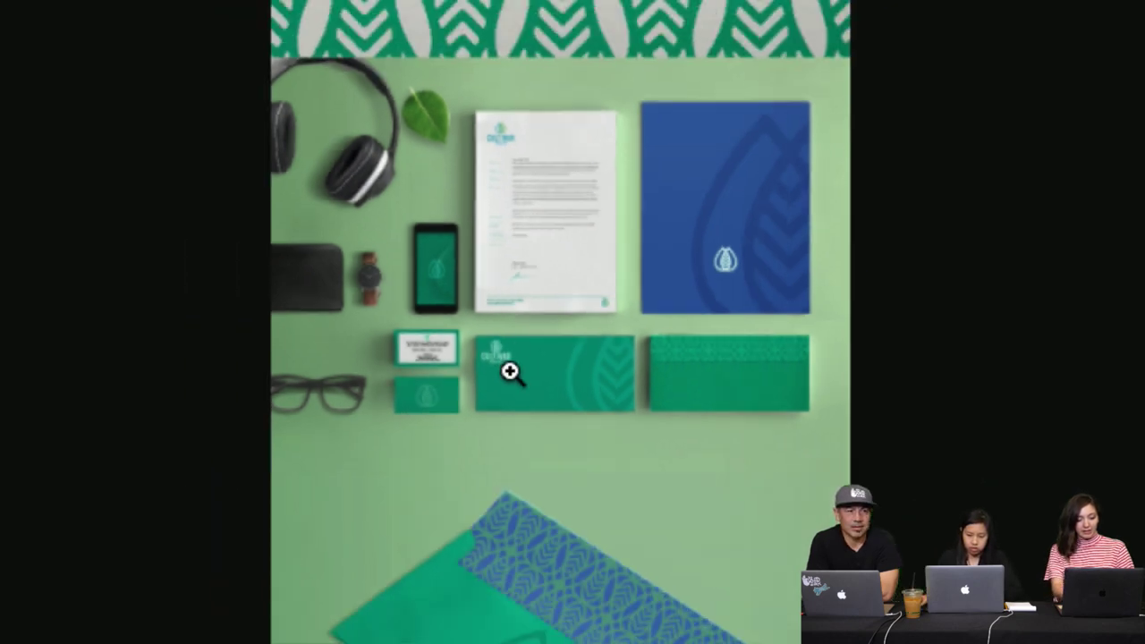
key(ctrl+Tab)
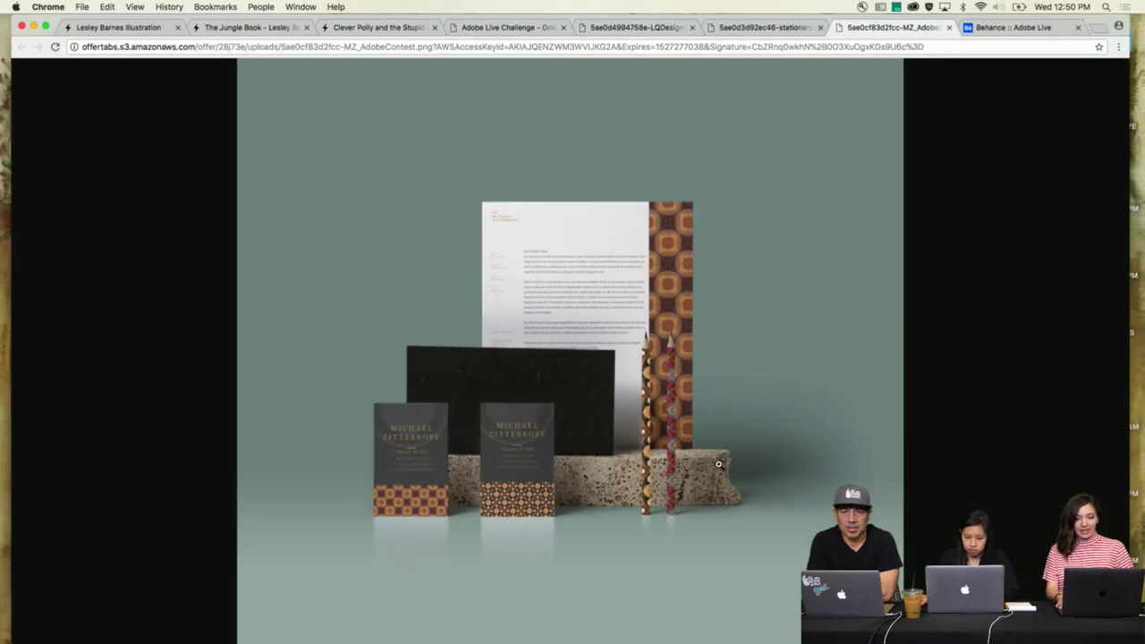
key(ctrl+shift+Tab)
key(ctrl+shift+Tab)
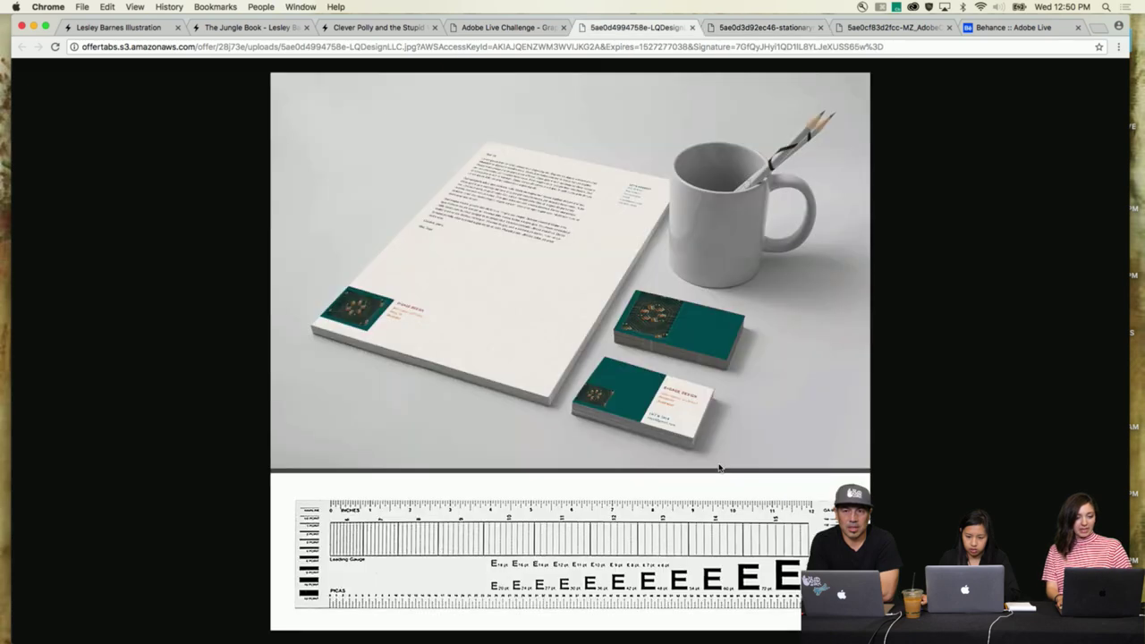
key(ctrl+Tab)
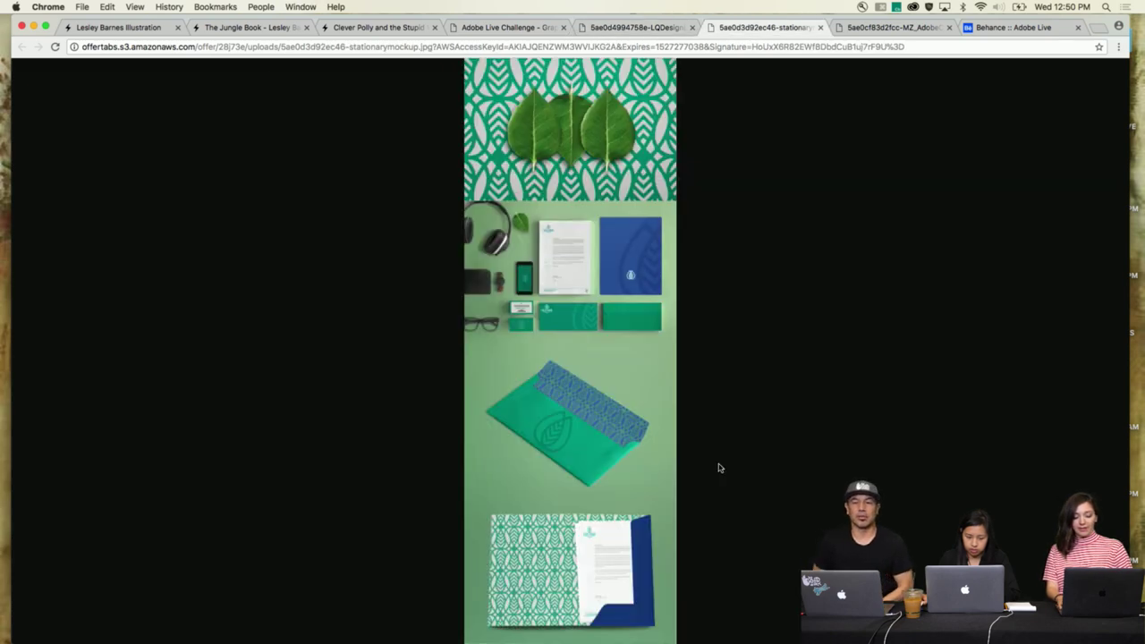
key(ctrl+Tab)
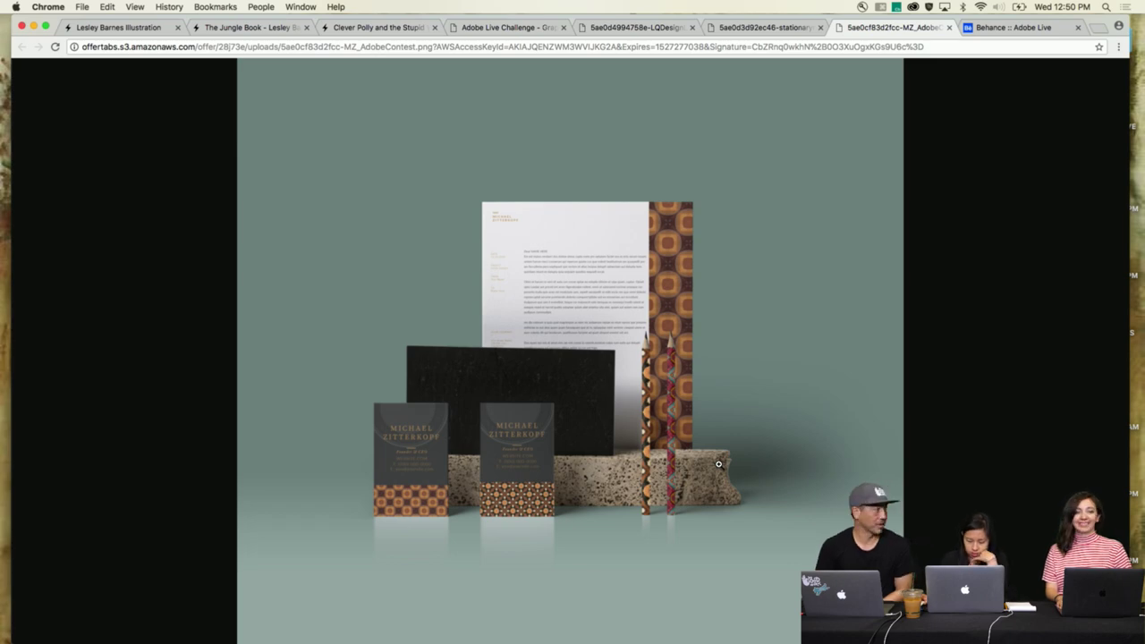
key(ctrl+shift+Tab)
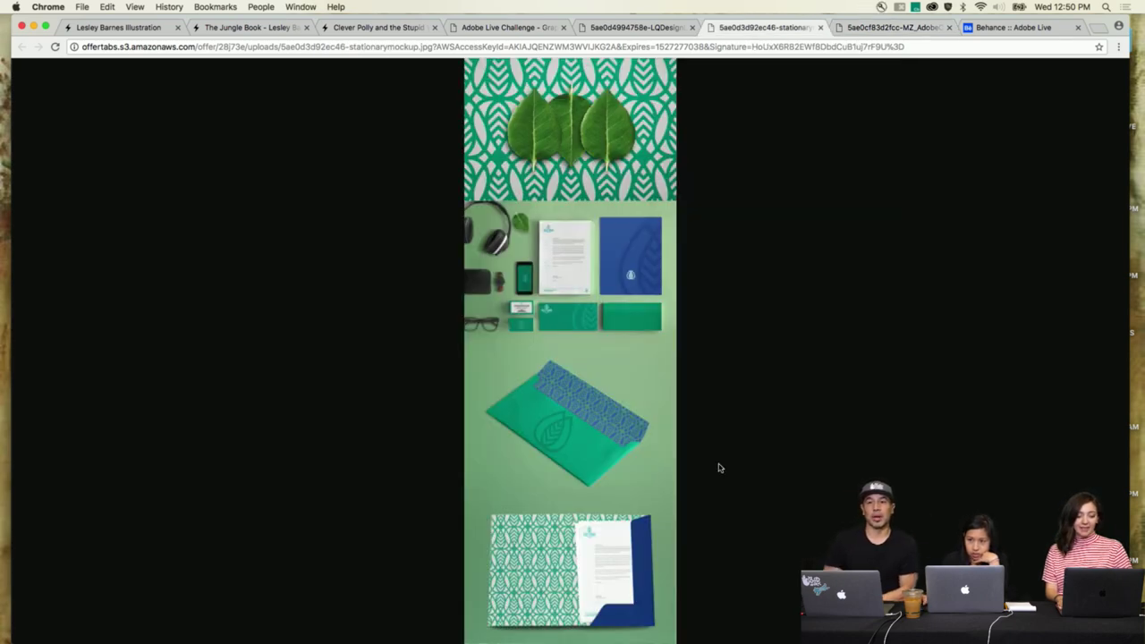
key(ctrl+shift+Tab)
key(ctrl+Tab)
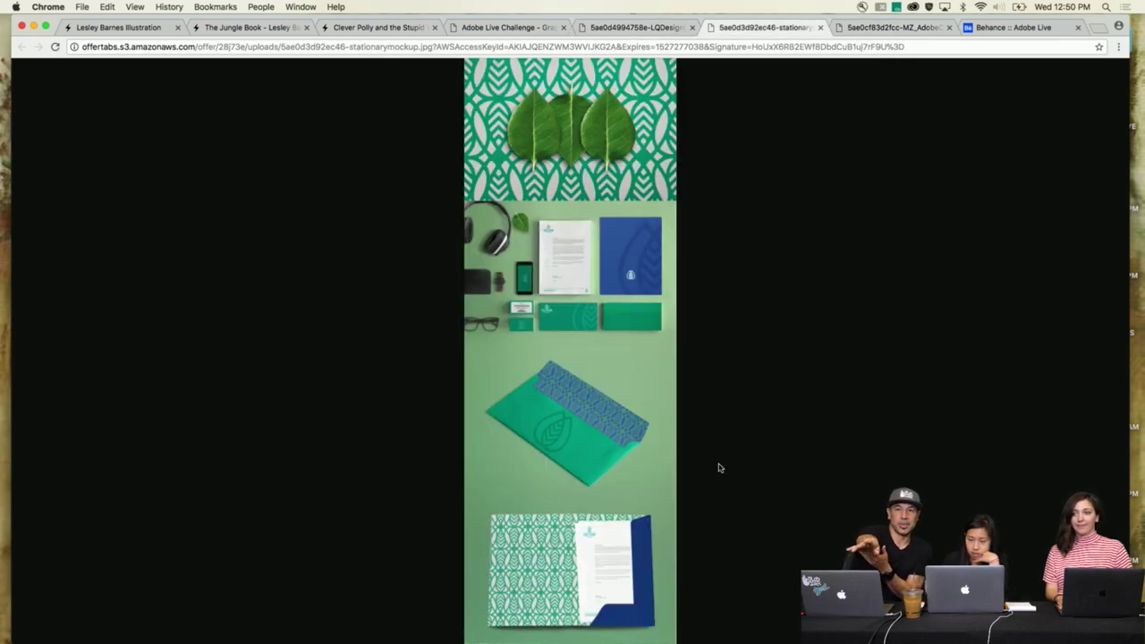
Return to the Adobe Live Challenge gallery, open the green leaf-pattern stationery entry and view it down to the patterned folder.
click(524, 34)
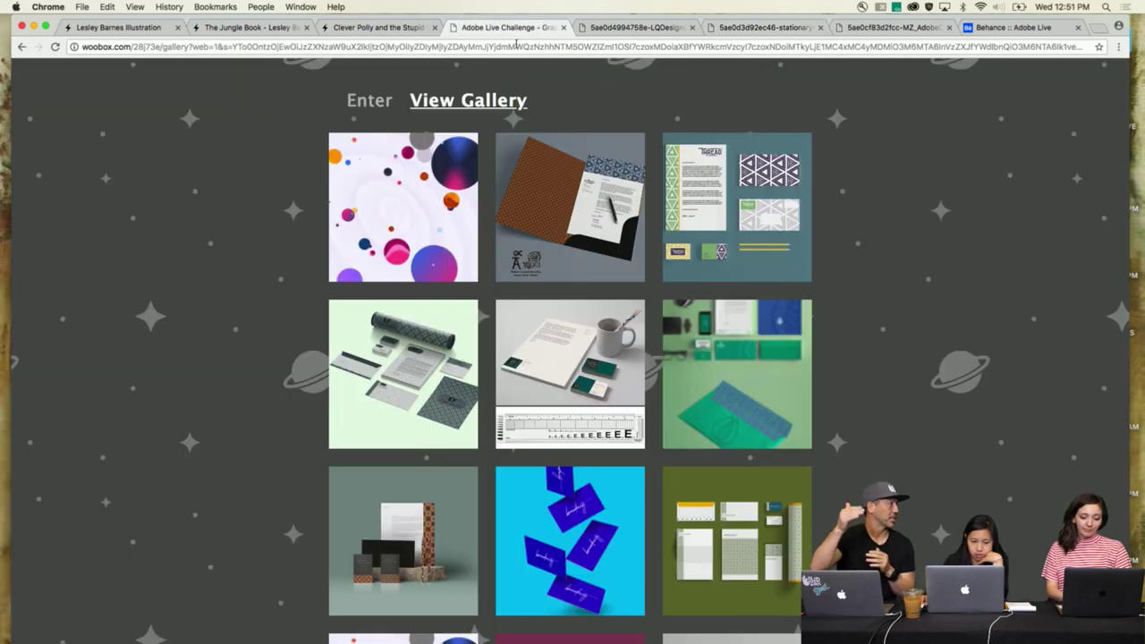
scroll(712, 305, down, 2)
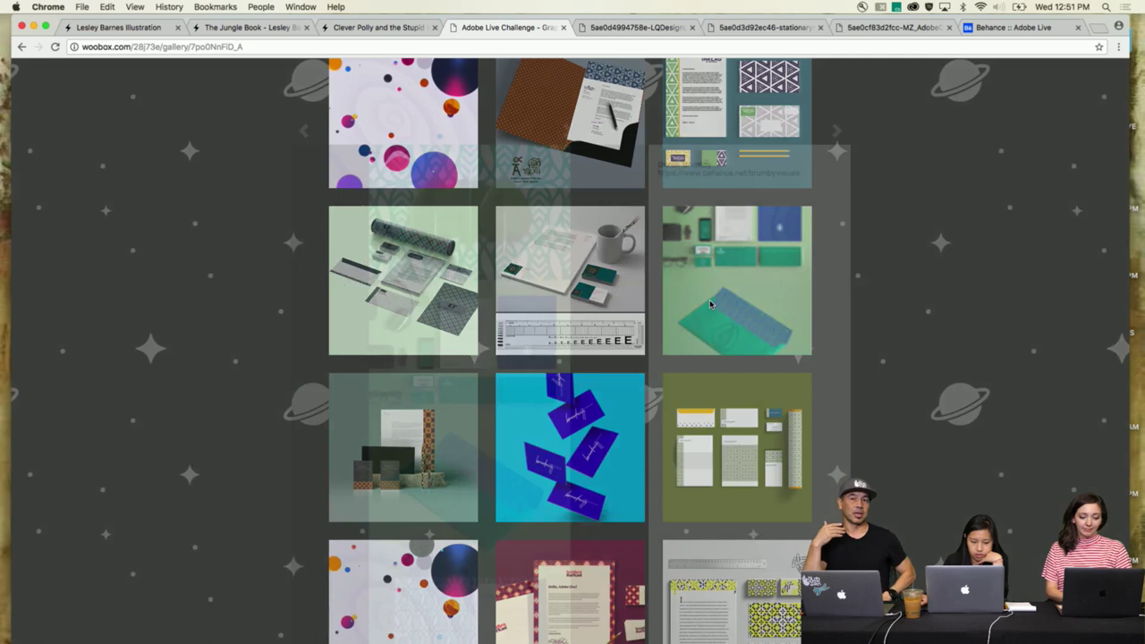
click(711, 305)
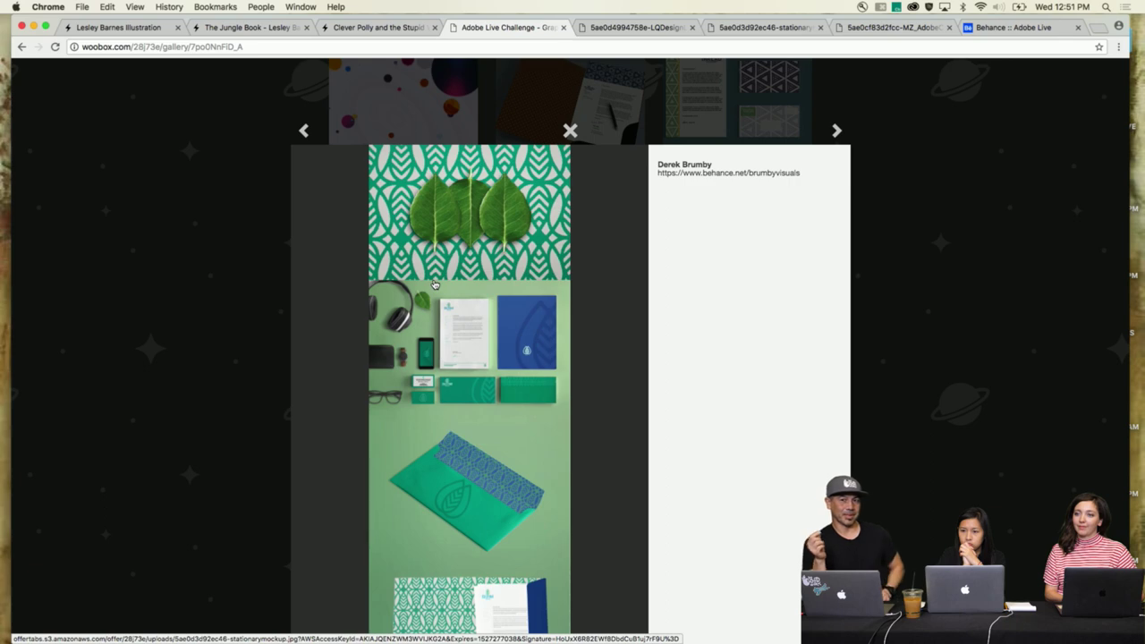
scroll(434, 285, down, 3)
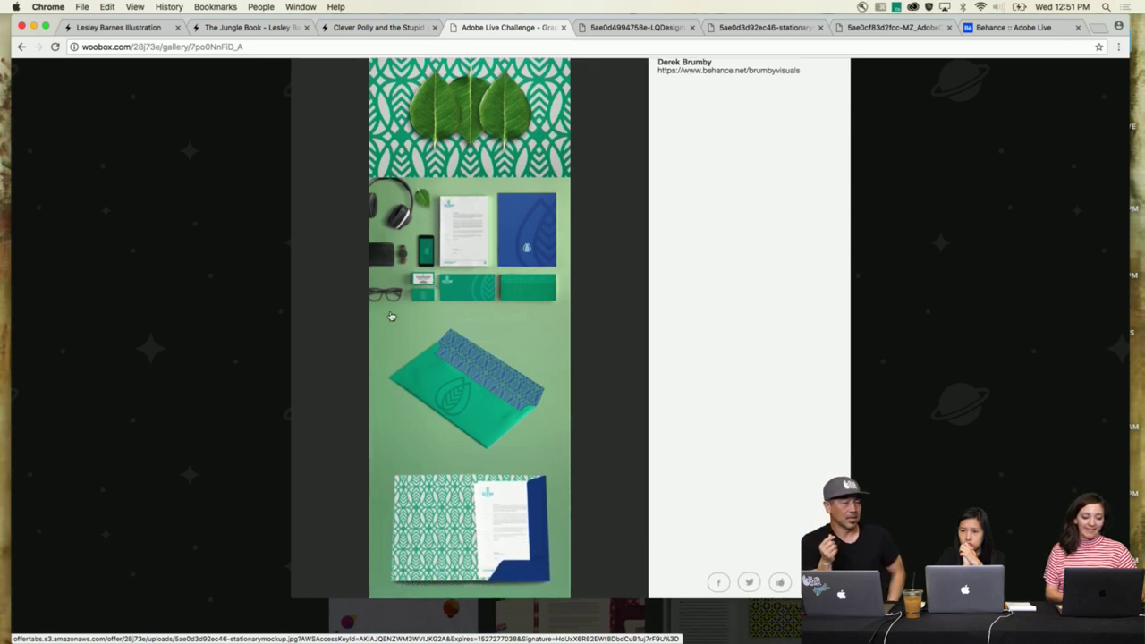